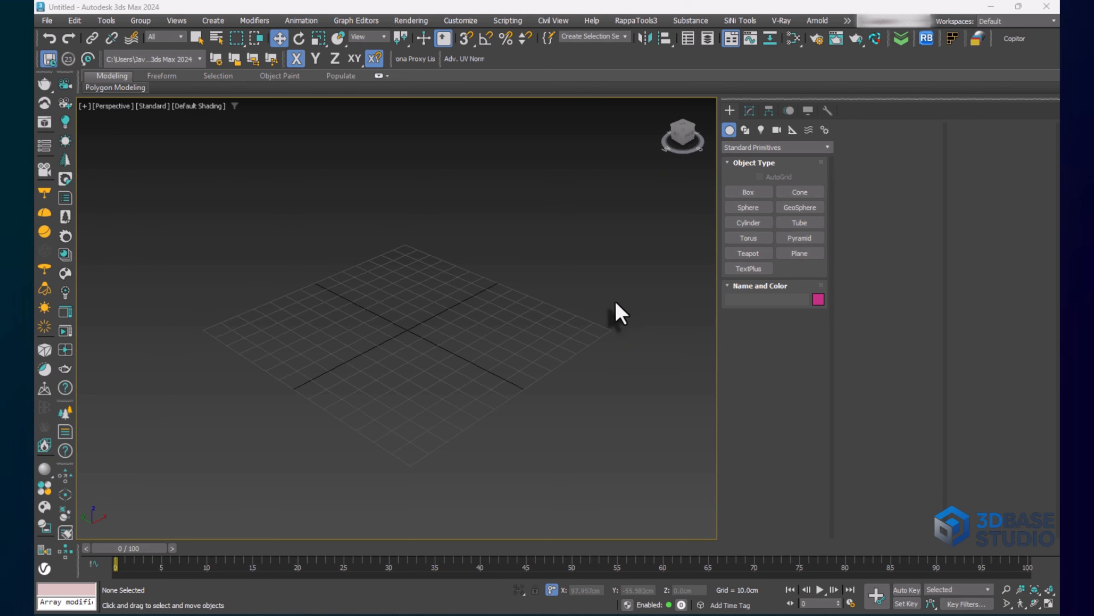
Switch to Plan.dwg in AutoCAD and examine the floor plan layout
mouse_move(670, 614)
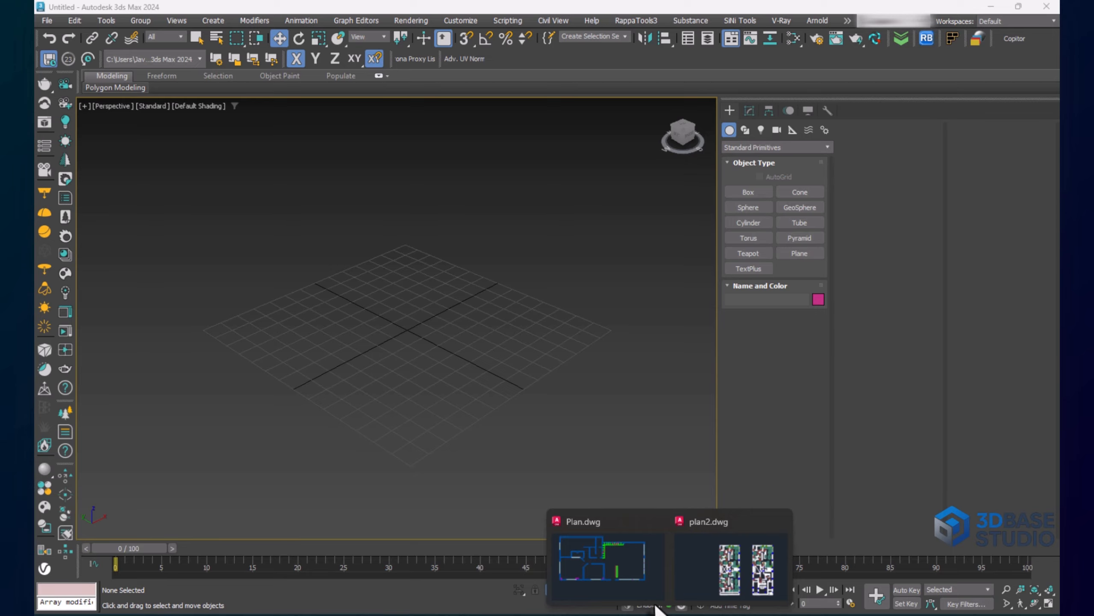
left_click(608, 560)
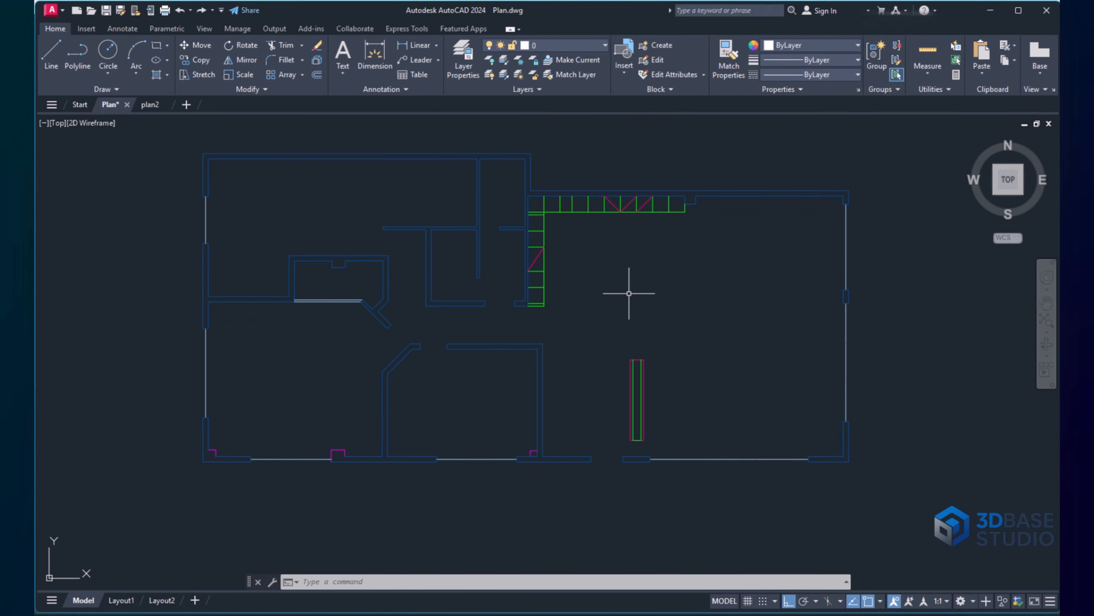
middle_click_drag(631, 294, 612, 322)
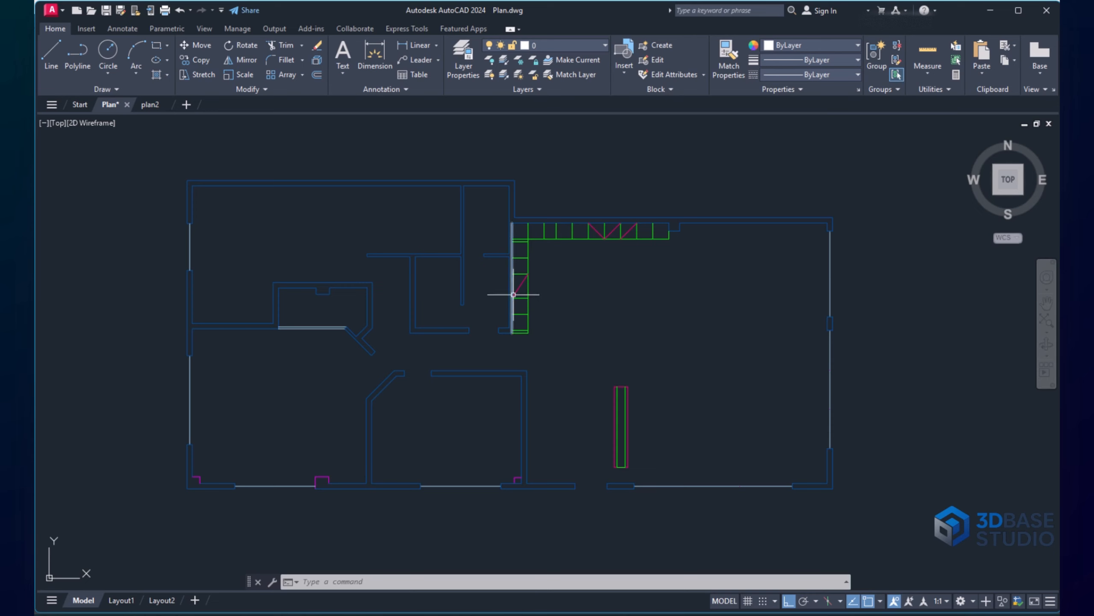
middle_click_drag(621, 368, 664, 268)
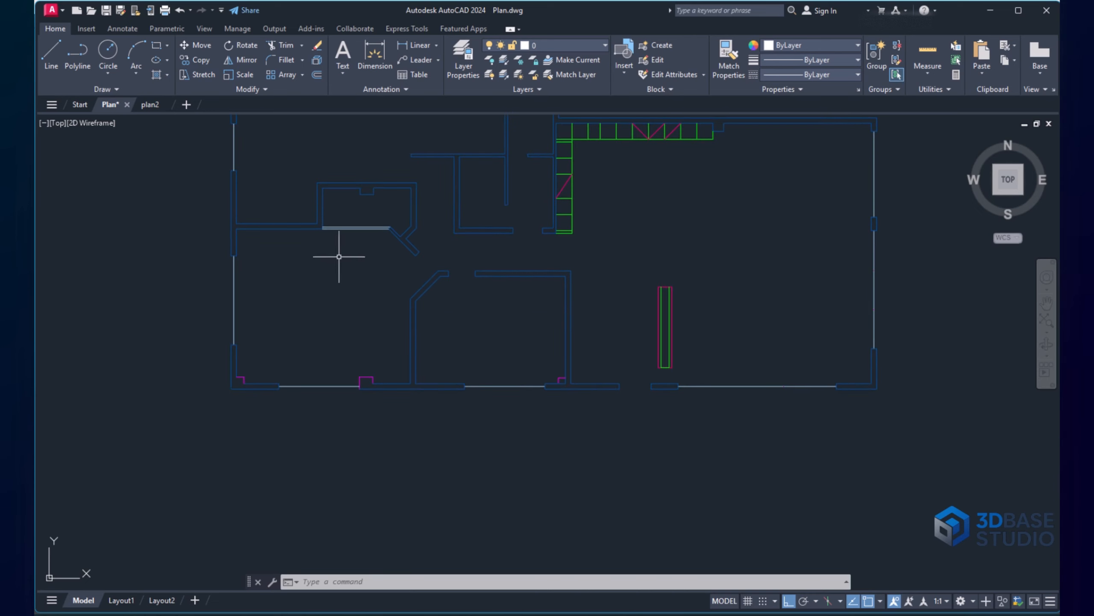
middle_click_drag(587, 221, 652, 322)
Measure the thickness of the lower exterior wall with a temporary line from its outer to its inner edge
key("Return")
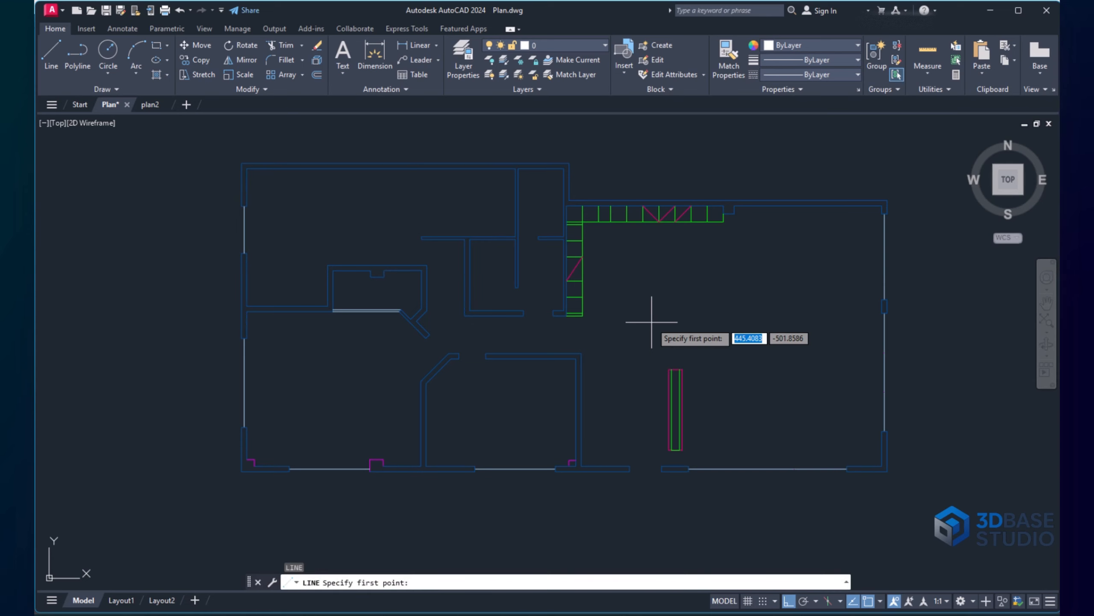
scroll(611, 458, "up", 4)
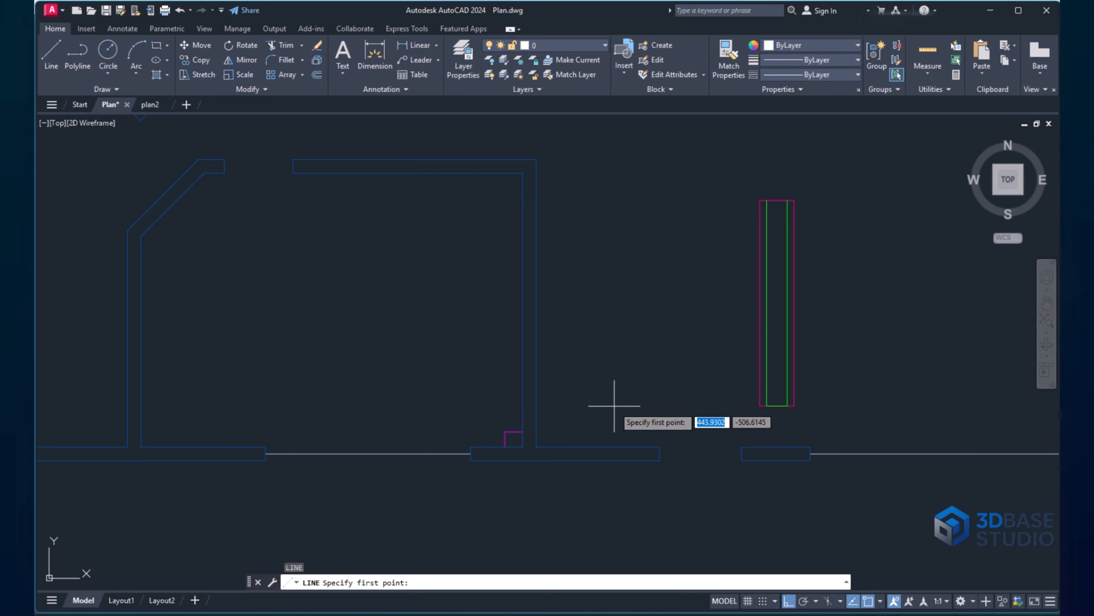
left_click(590, 459)
scroll(590, 460, "up", 5)
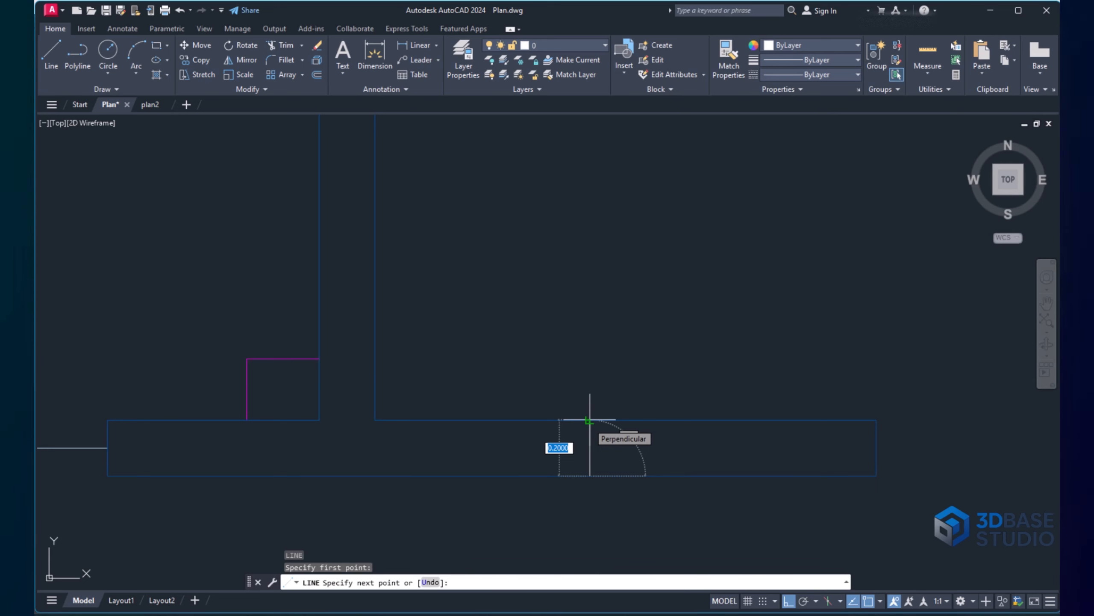
scroll(590, 420, "down", 5)
key("Escape")
scroll(594, 390, "down", 5)
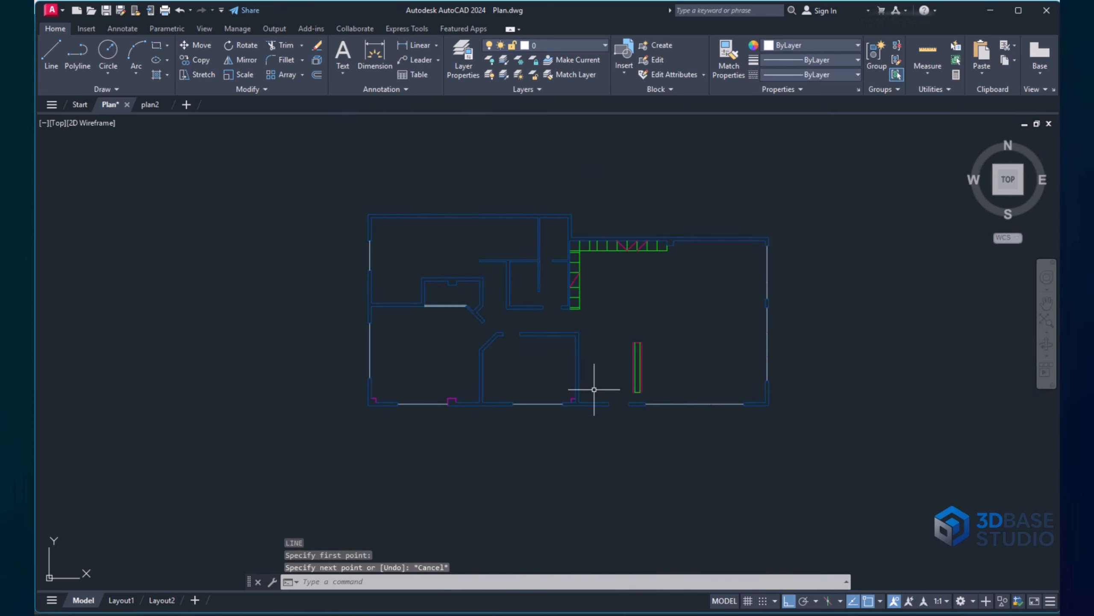
Measure the width of the door opening in the top wall of the lower middle room with a temporary line
scroll(522, 344, "up", 5)
middle_click_drag(533, 361, 557, 376)
type("l")
key("Return")
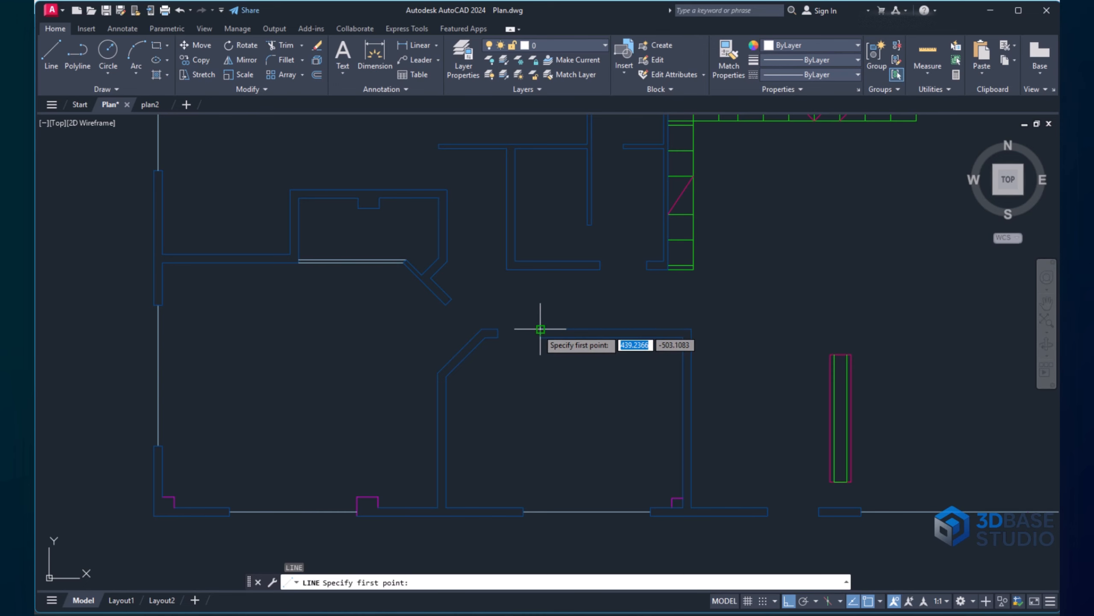
left_click(497, 331)
scroll(495, 332, "up", 3)
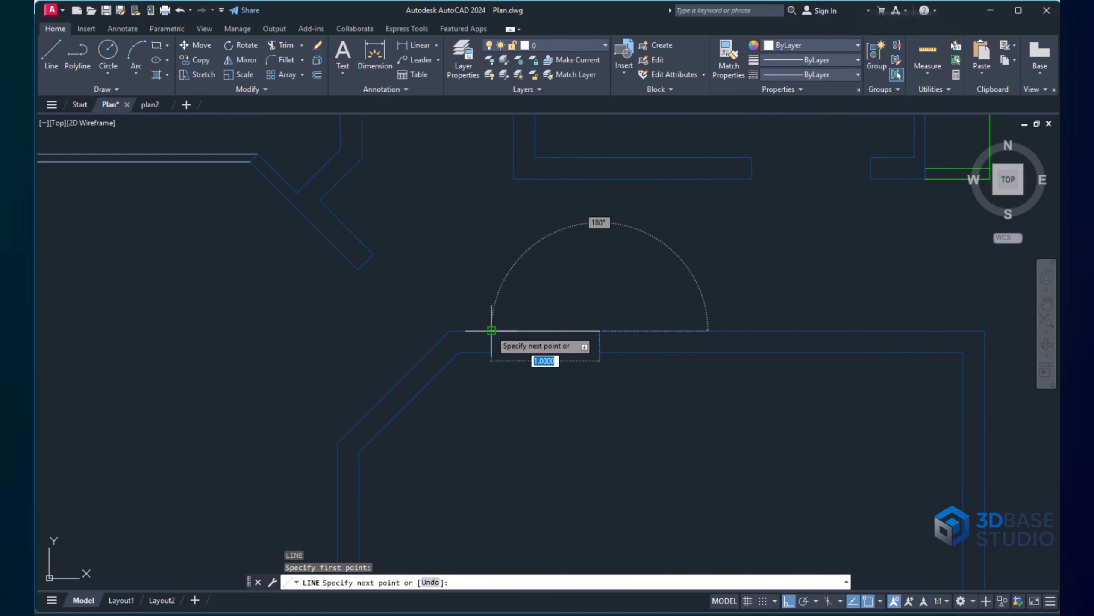
key("Escape")
scroll(488, 325, "down", 5)
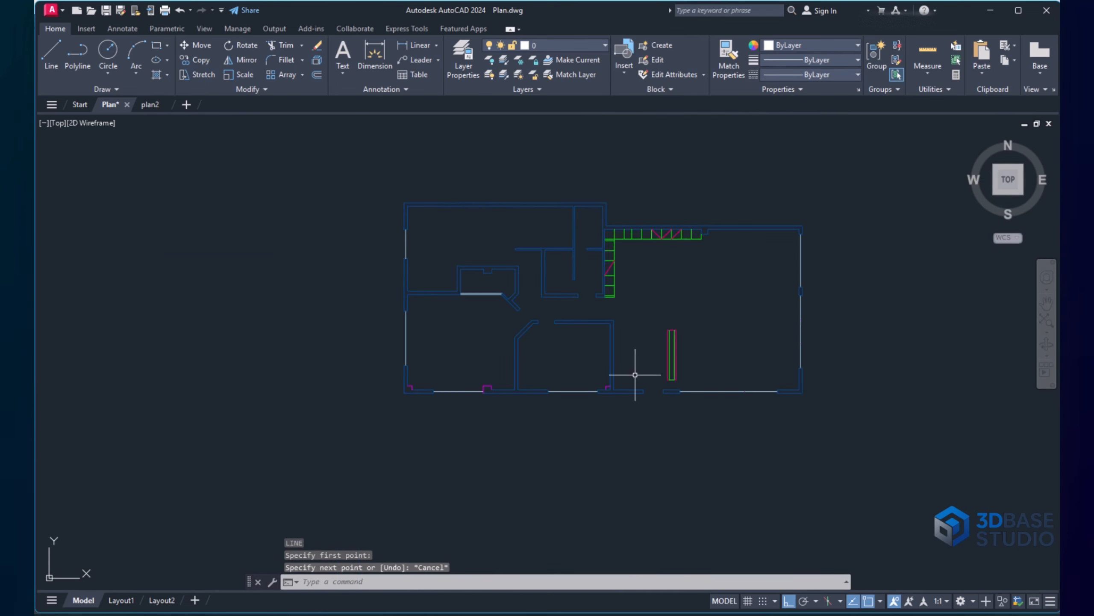
middle_click_drag(636, 374, 608, 394)
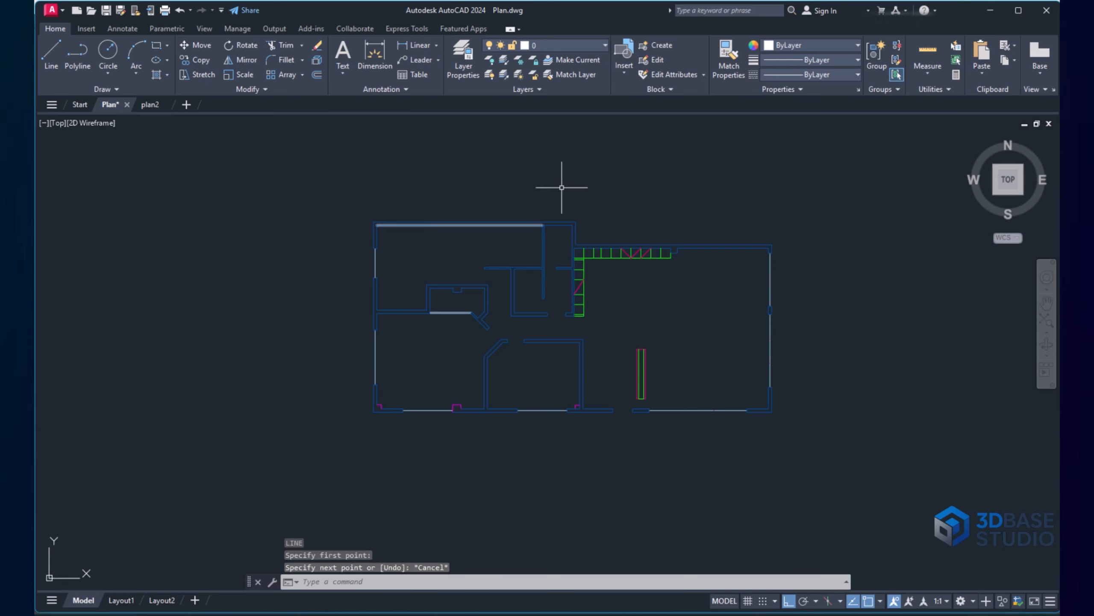
scroll(713, 326, "down", 3)
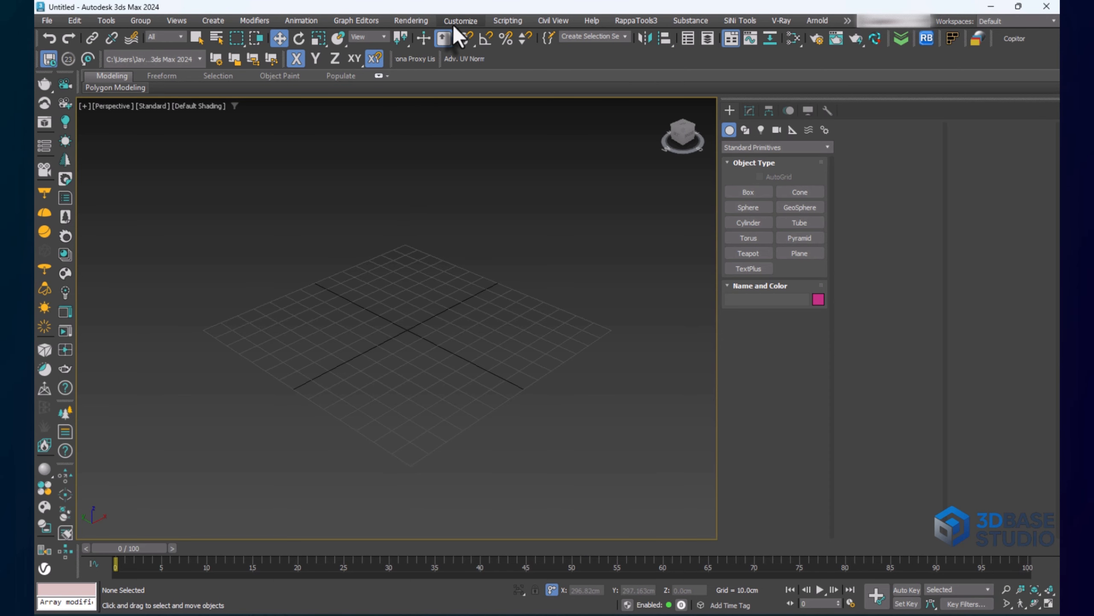
Switch to 3ds Max and check its display unit scale and system unit scale
left_click(453, 23)
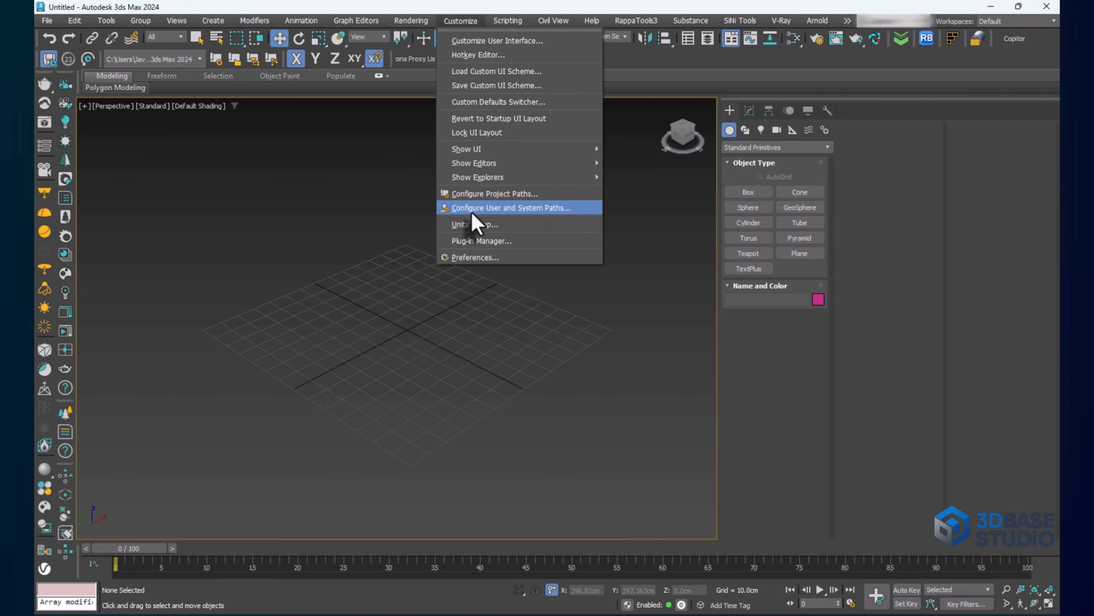
left_click(471, 225)
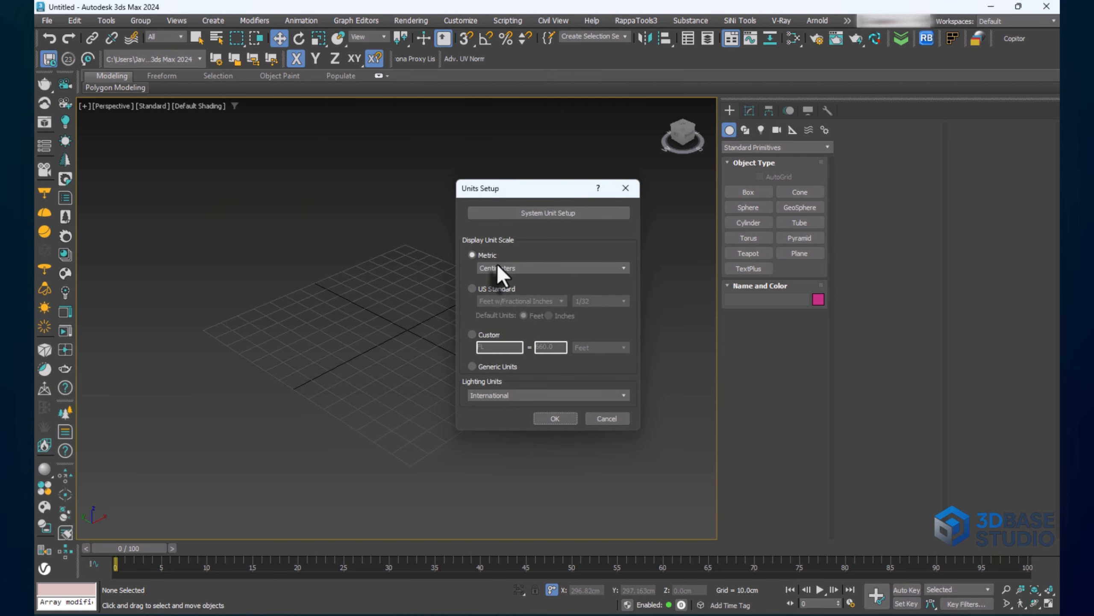
left_click(530, 216)
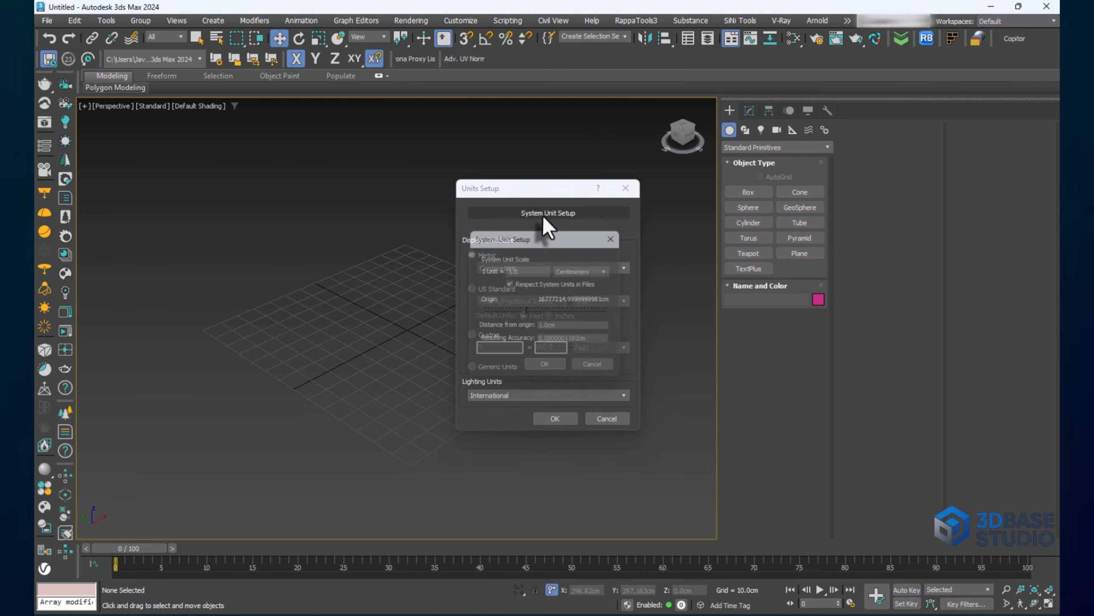
left_click(550, 370)
left_click(560, 417)
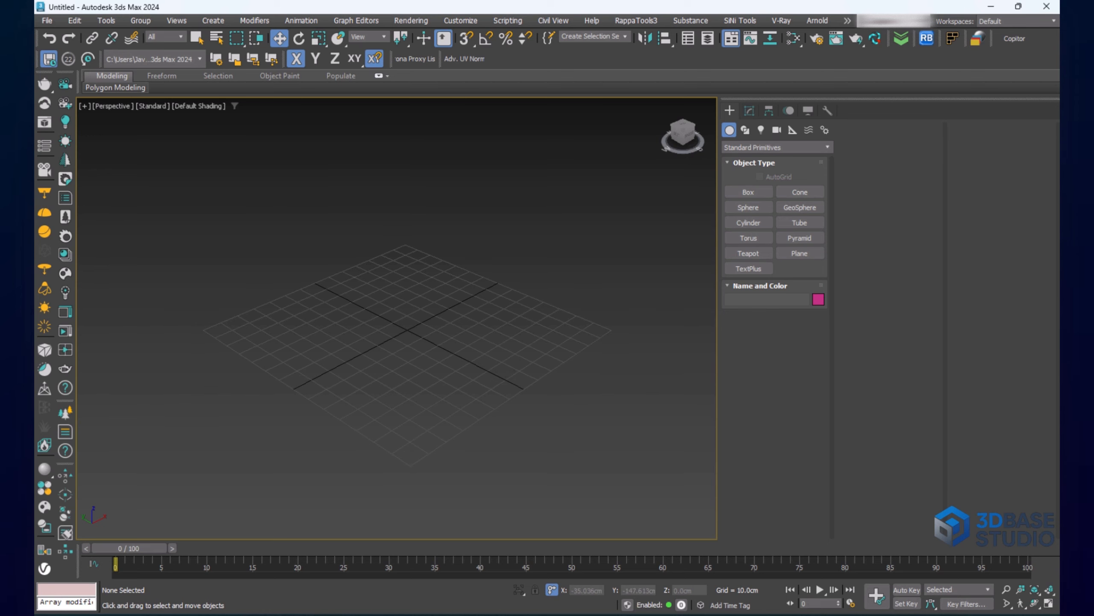
Return to Plan.dwg in AutoCAD and recheck the lower exterior wall's thickness with a temporary line
mouse_move(672, 612)
left_click(648, 577)
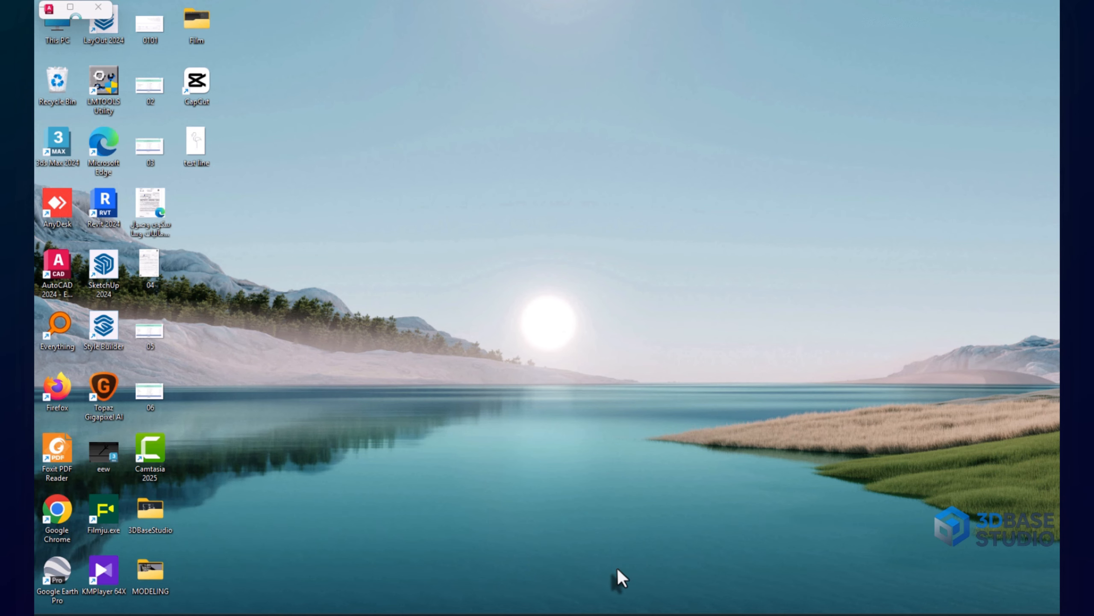
scroll(552, 382, "up", 5)
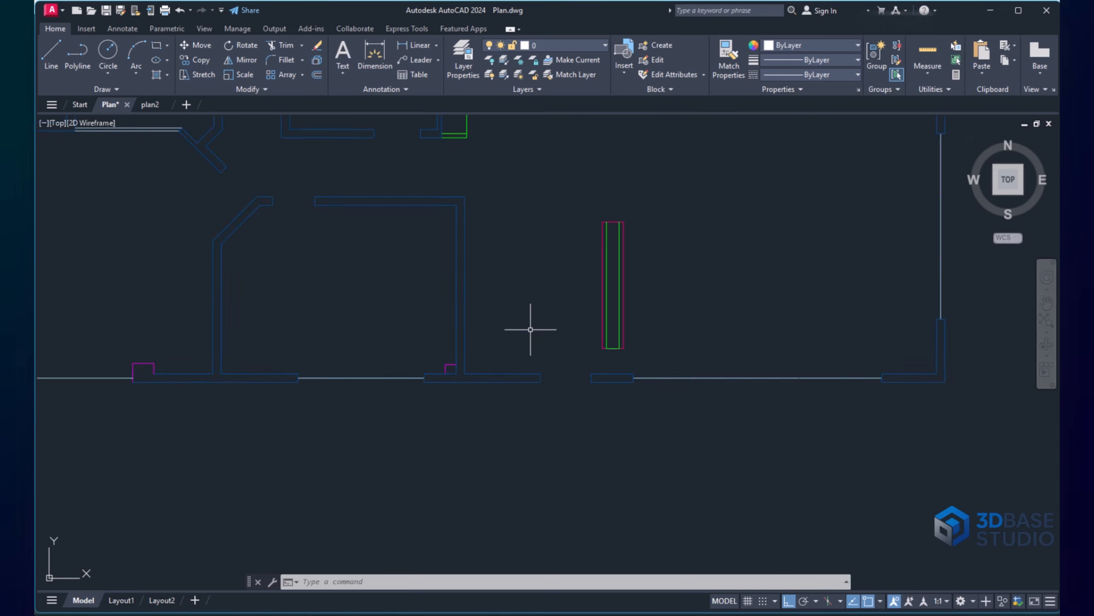
scroll(533, 325, "down", 2)
scroll(521, 342, "up", 4)
middle_click_drag(527, 361, 555, 326)
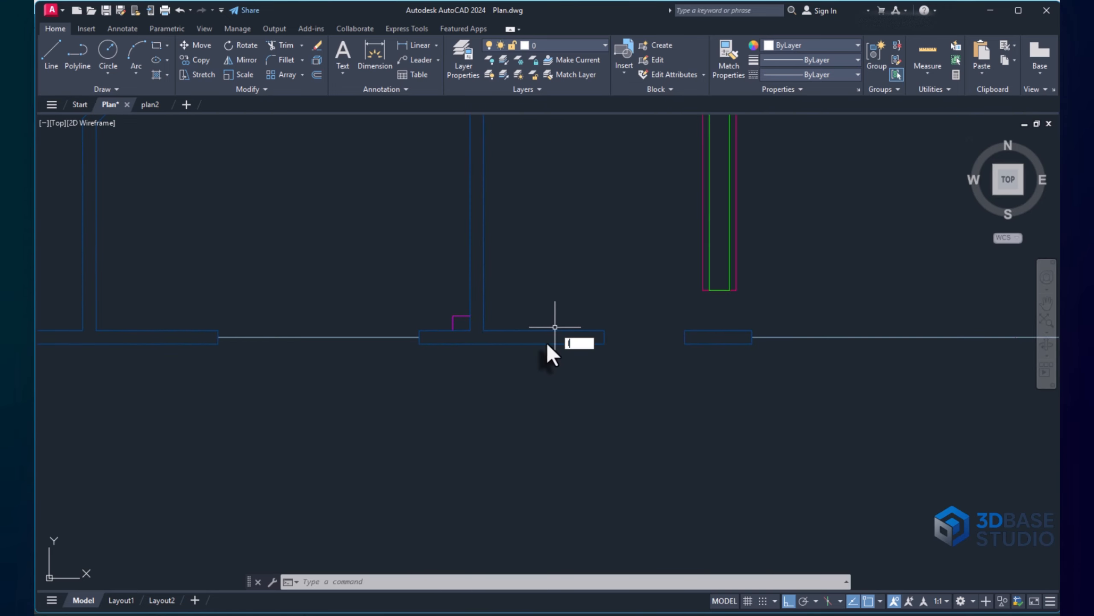
key("Return")
left_click(533, 344)
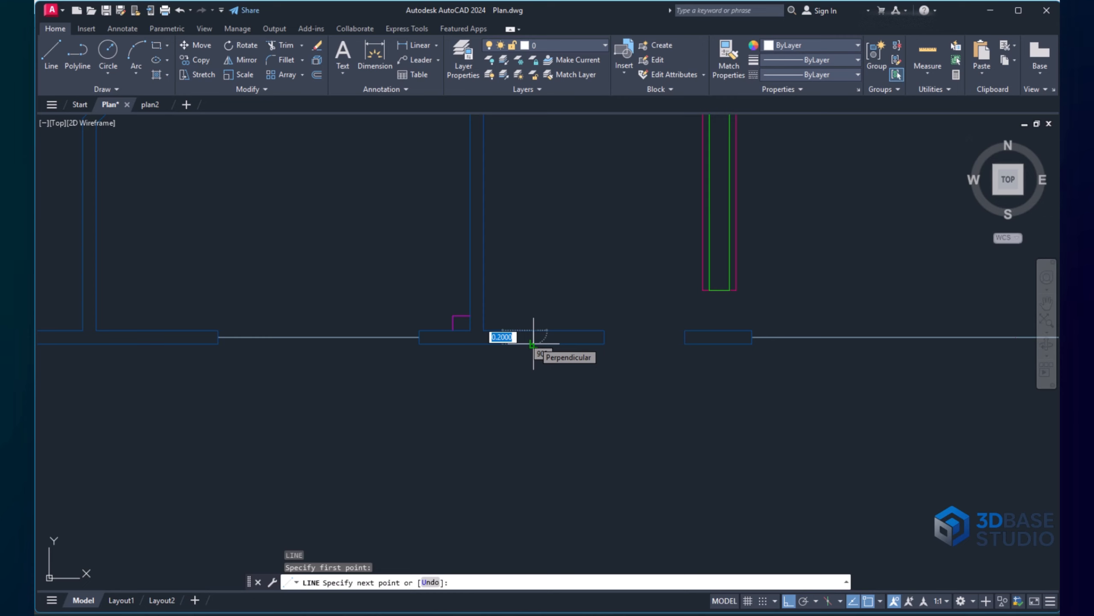
key("Escape")
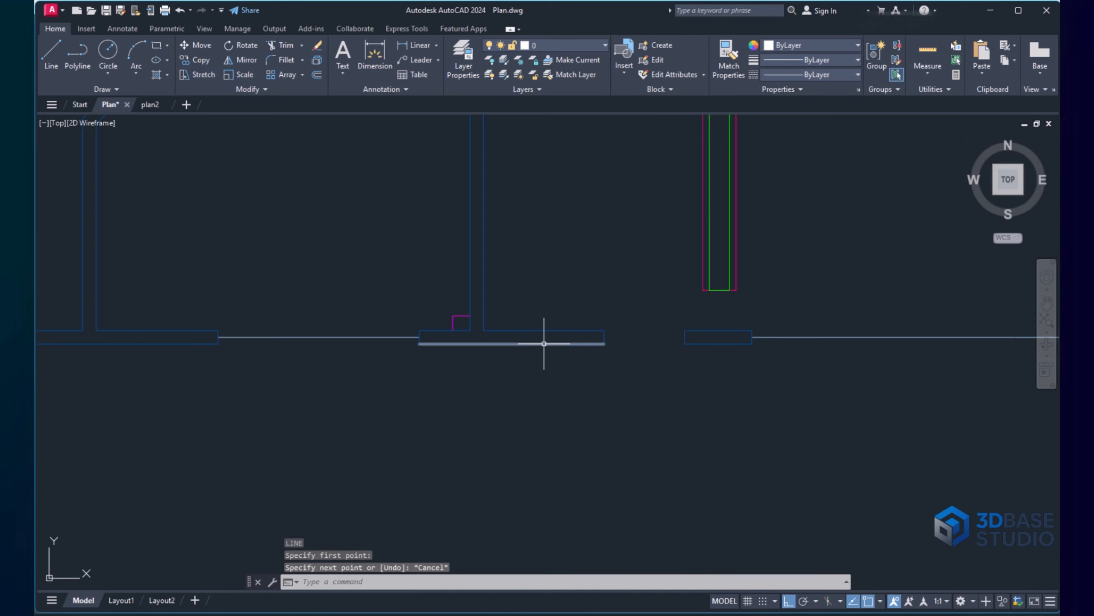
Draw a vertical line 20 units long upward from the outer edge of the lower exterior wall
middle_click_drag(543, 335, 538, 342)
key("Return")
left_click(535, 345)
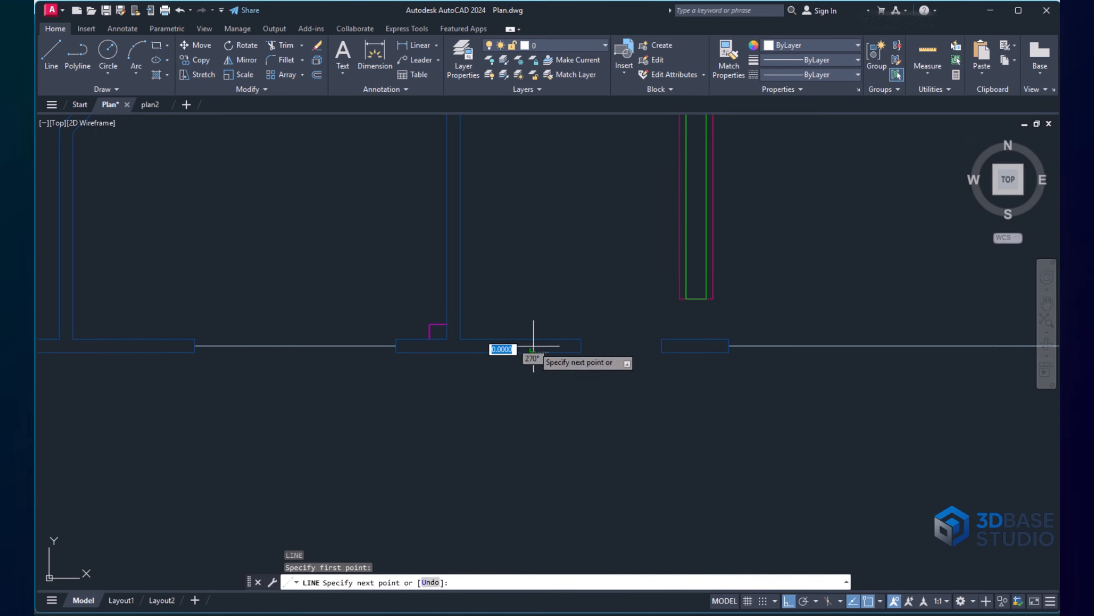
type("20")
key("Return")
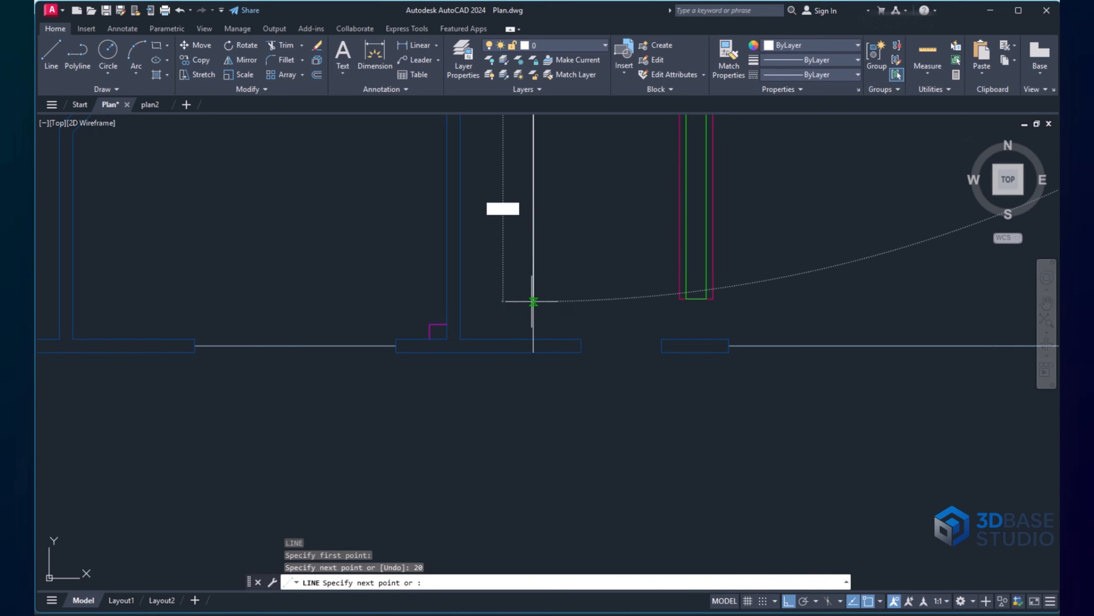
scroll(509, 315, "down", 5)
scroll(509, 314, "down", 4)
scroll(515, 222, "up", 2)
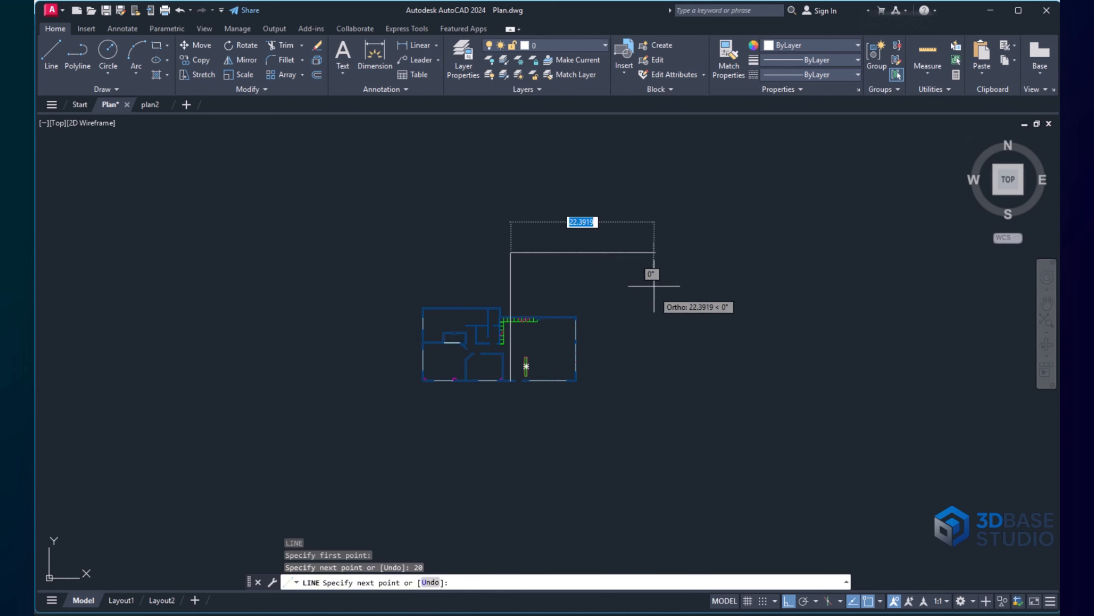
scroll(533, 388, "up", 10)
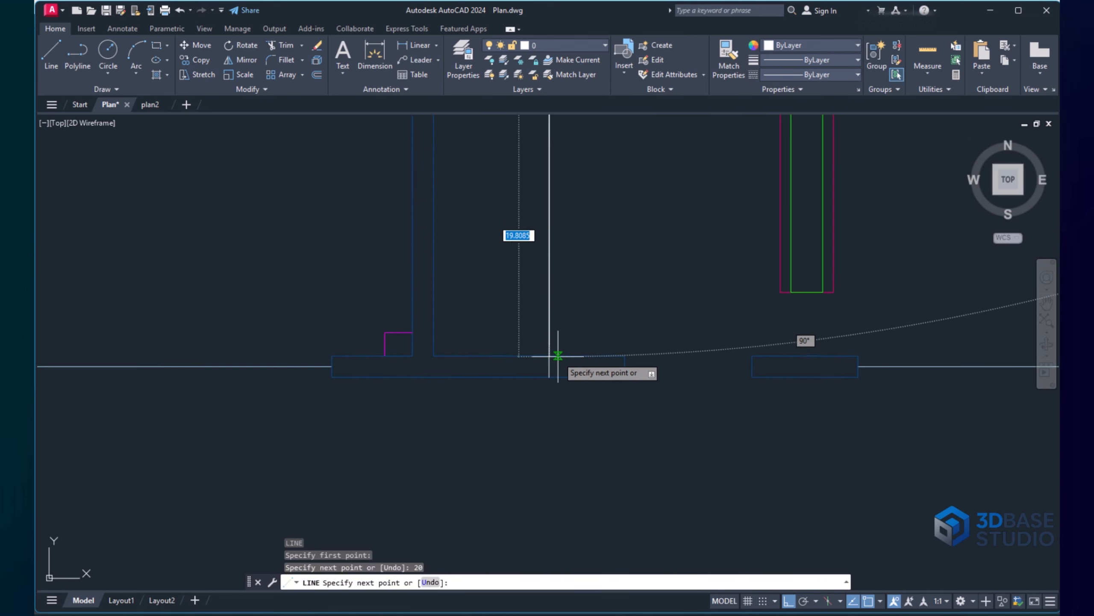
scroll(550, 364, "down", 5)
scroll(544, 388, "down", 5)
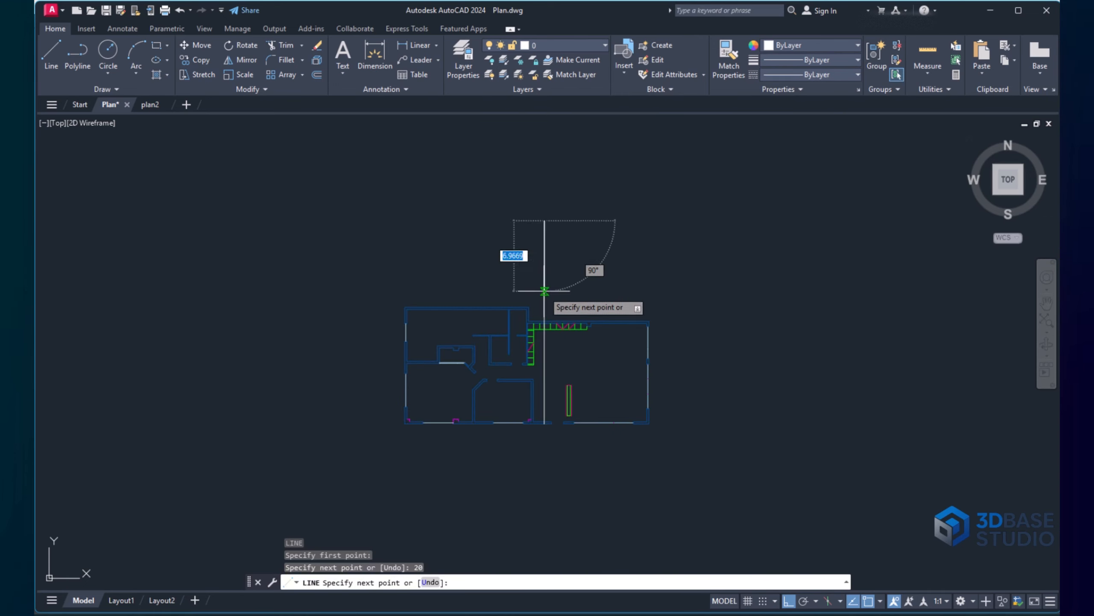
key("Escape")
scroll(525, 362, "down", 2)
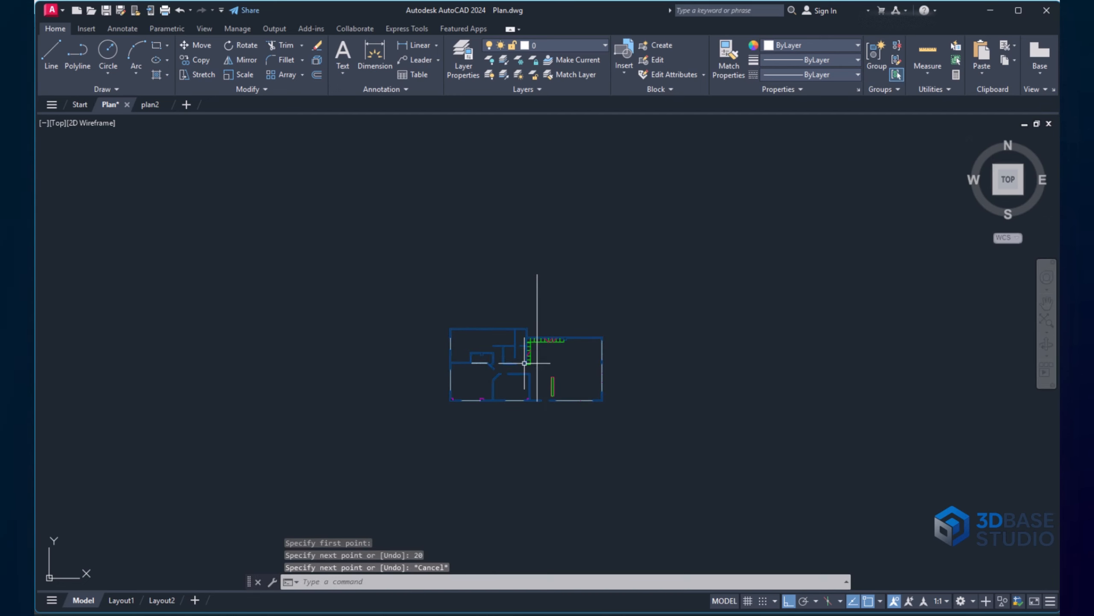
Select the whole floor plan while leaving out the 20-unit vertical line
left_click(441, 312)
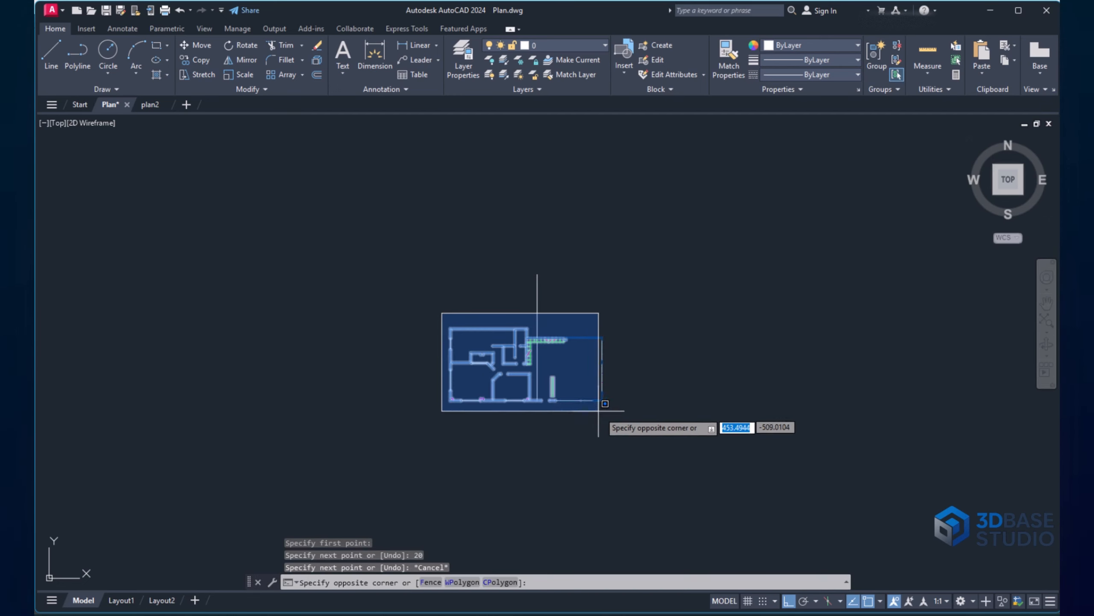
left_click(639, 430)
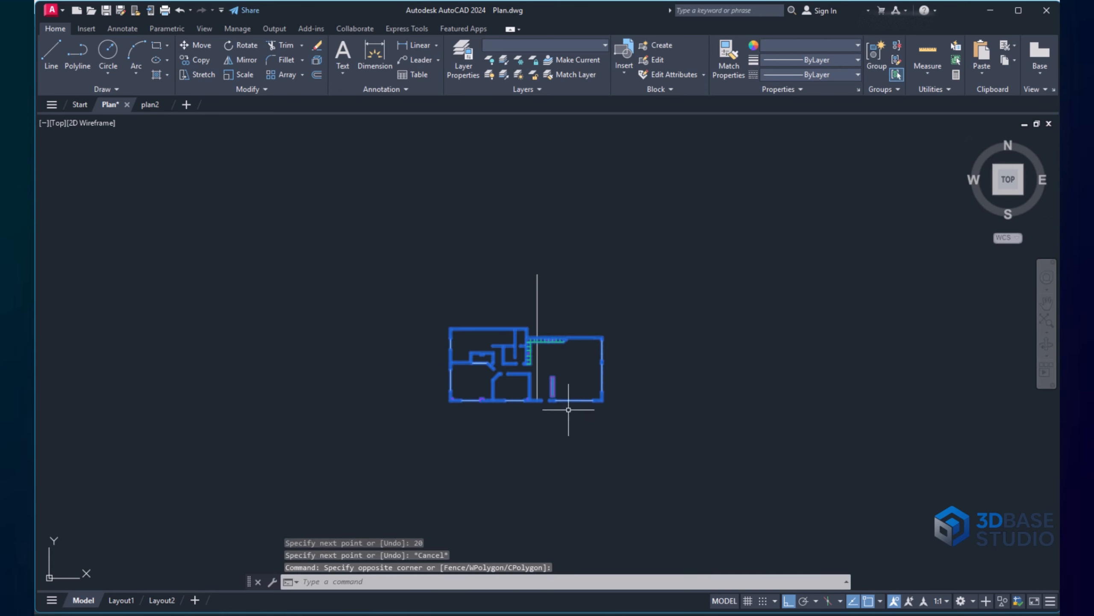
key("ctrl+a")
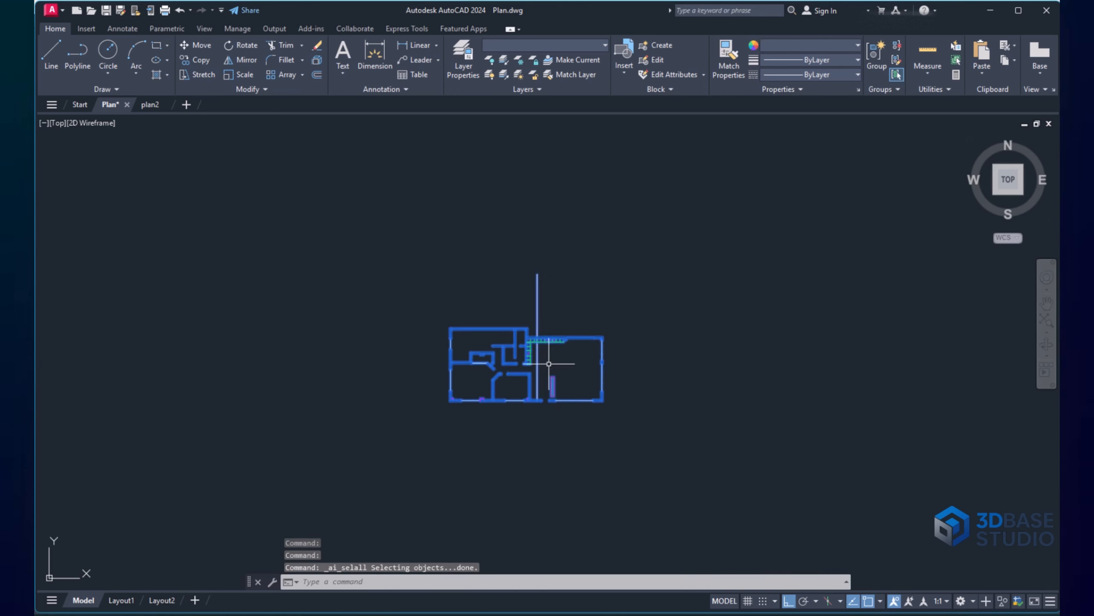
scroll(547, 362, "up", 2)
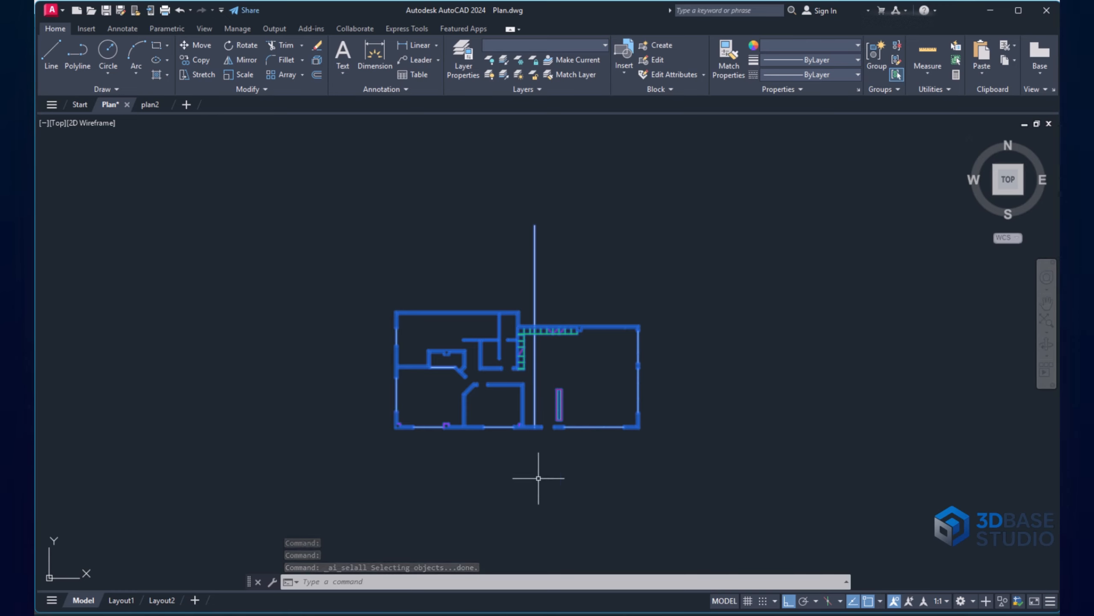
left_click(552, 207, "shift")
left_click(530, 237, "shift")
scroll(496, 435, "up", 2)
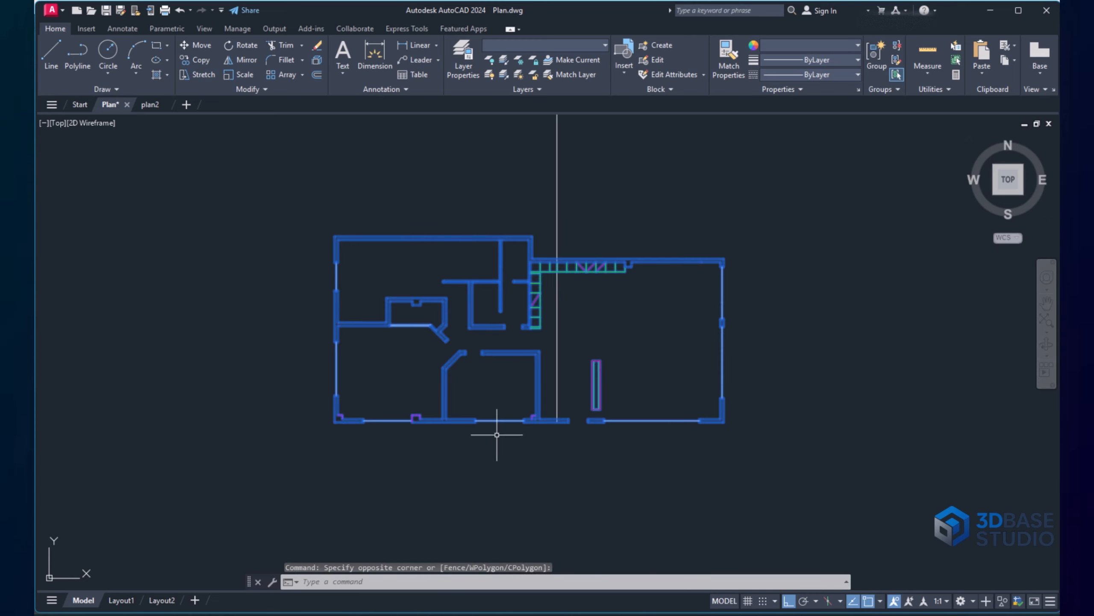
scroll(497, 435, "up", 1)
middle_click_drag(594, 281, 544, 381)
scroll(536, 299, "down", 1)
middle_click_drag(585, 340, 543, 319)
Scale the plan by reference from the vertical line's lower end, matching the lower exterior wall's thickness to the line's full length
type("SC")
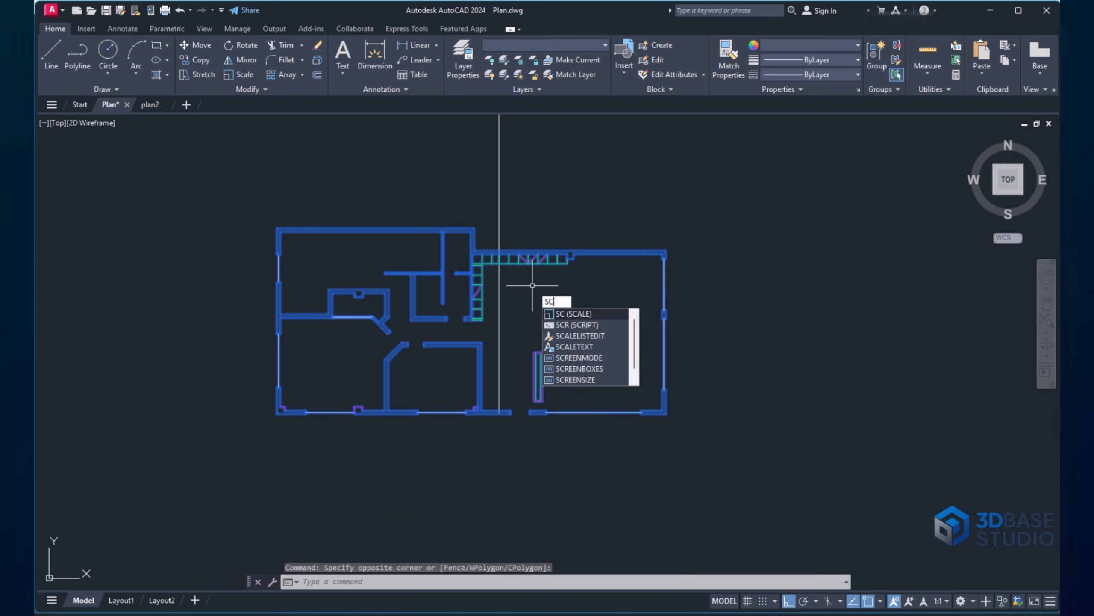
key("Return")
scroll(549, 307, "down", 2)
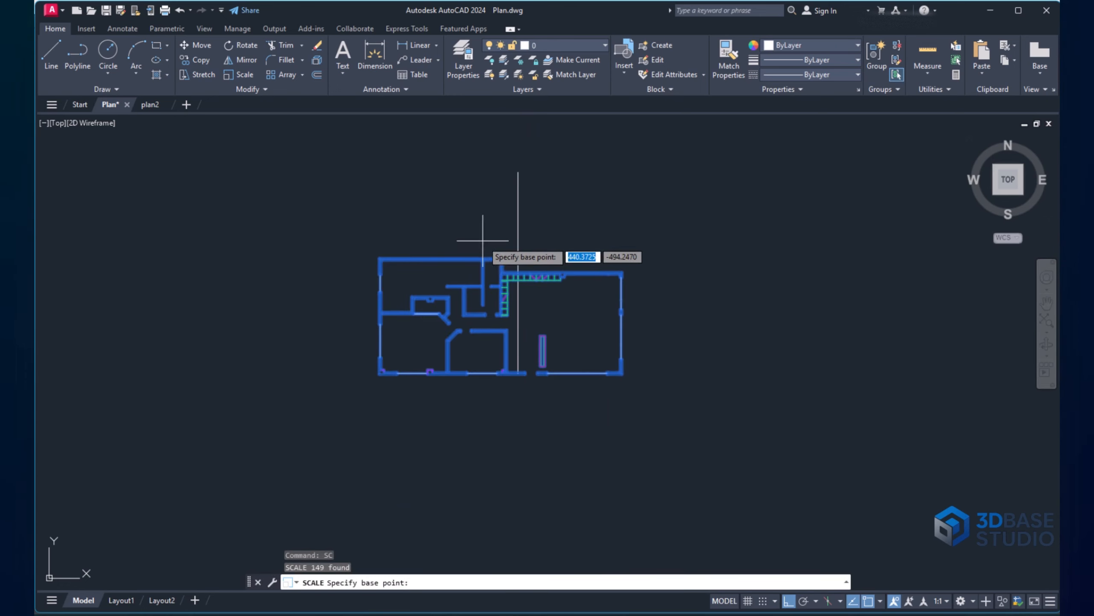
scroll(522, 379, "up", 4)
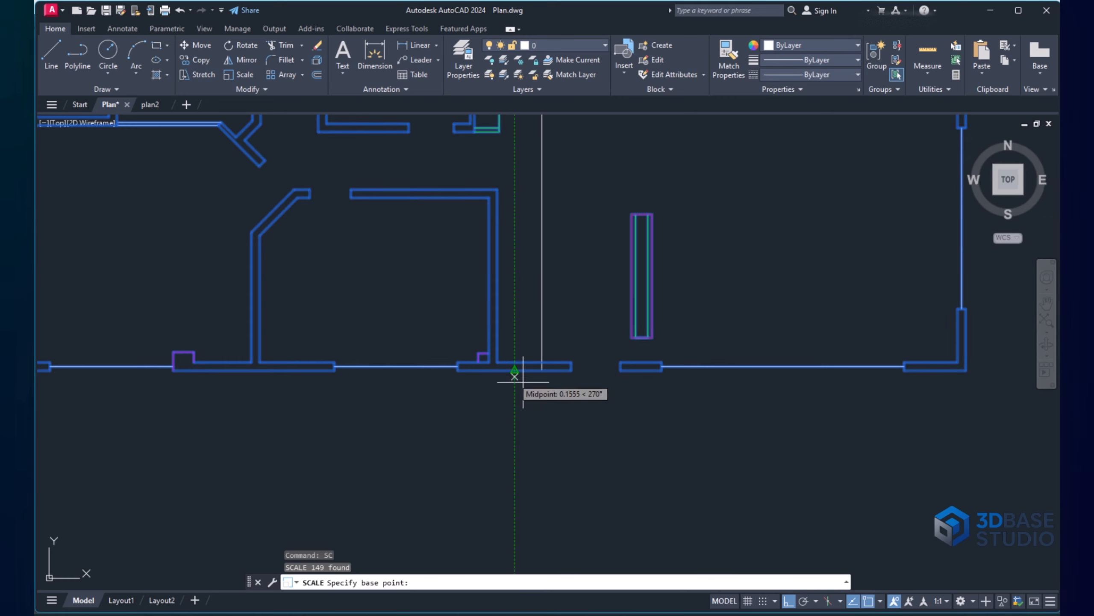
scroll(517, 374, "up", 3)
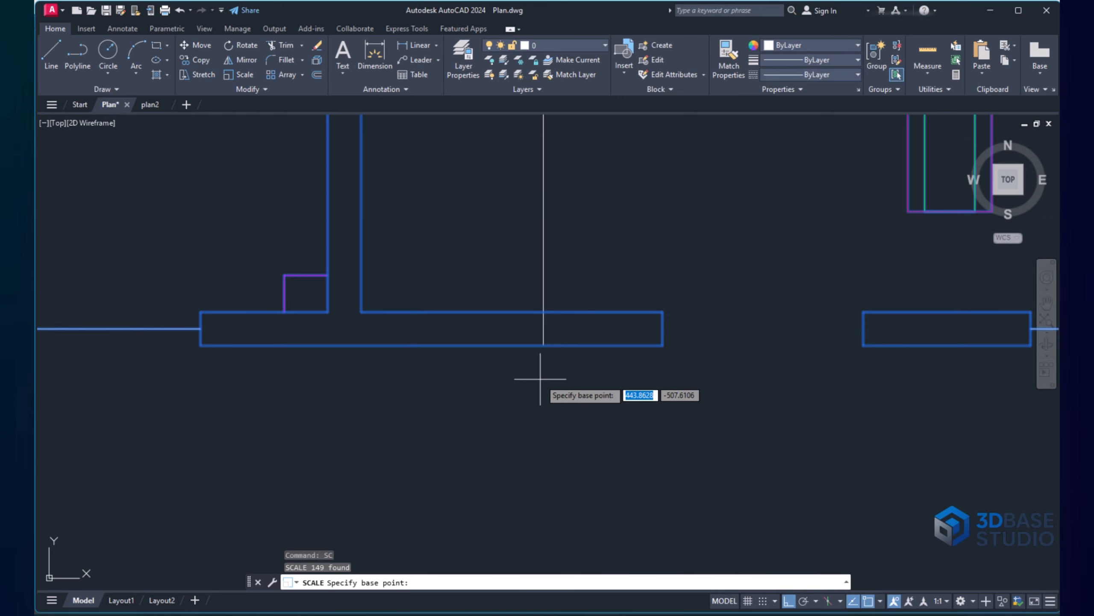
left_click(543, 346)
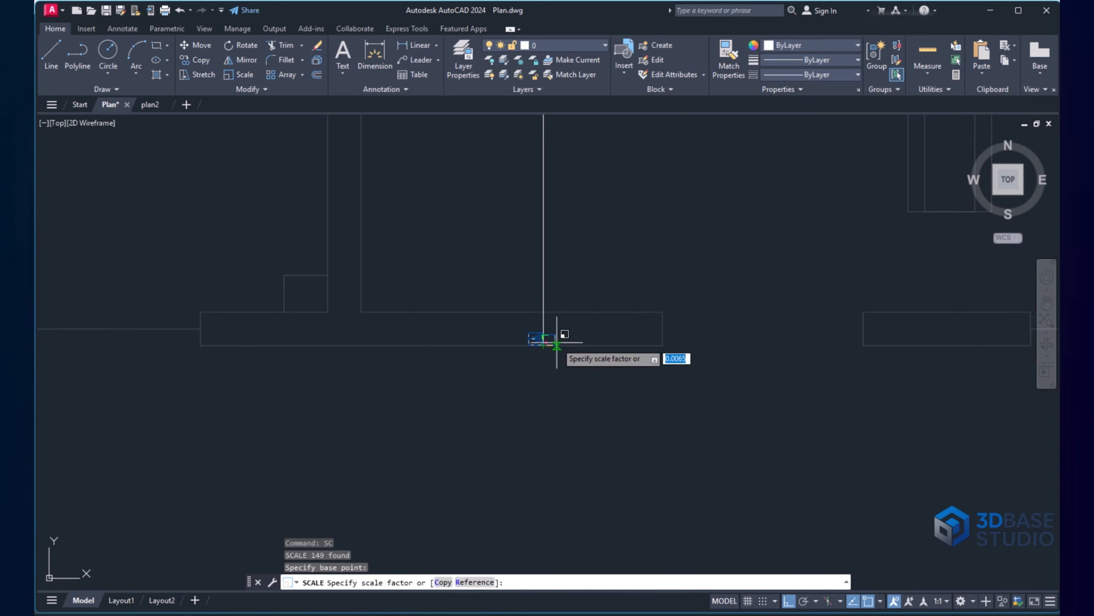
type("r")
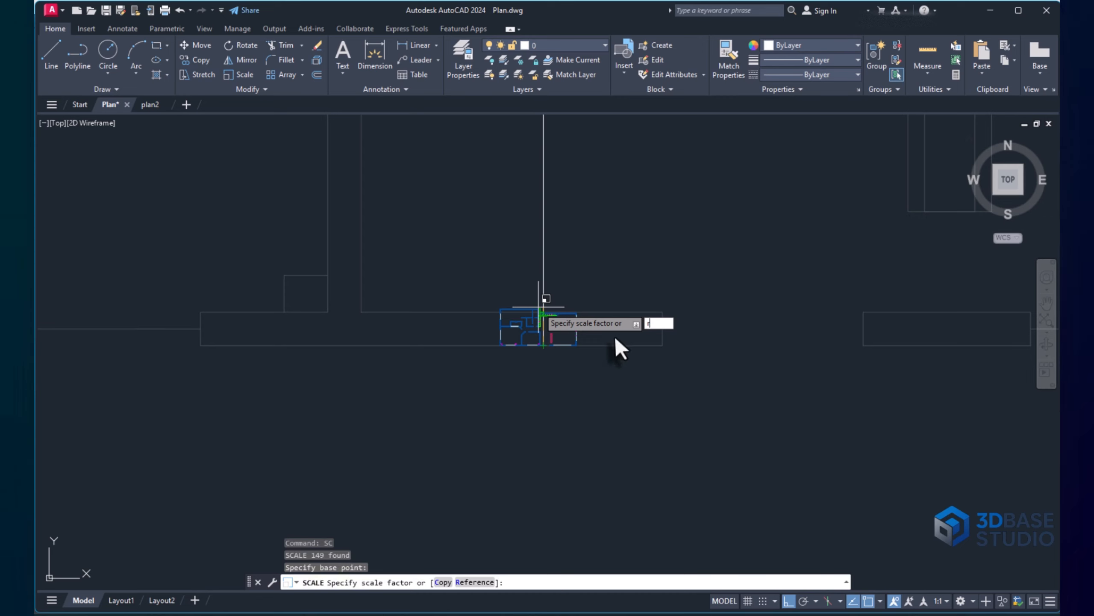
key("Return")
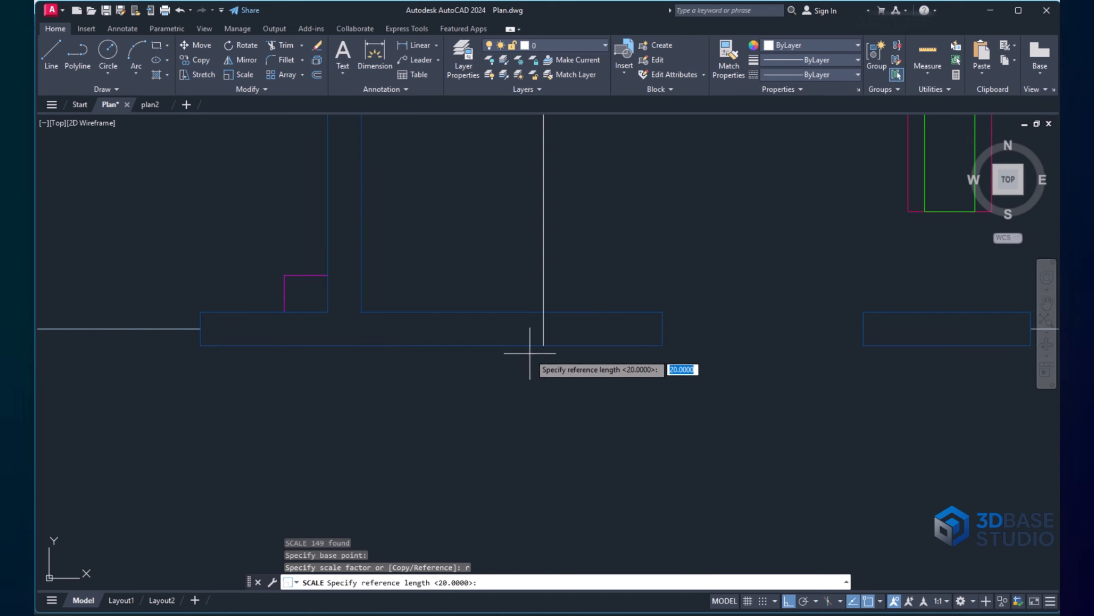
left_click(543, 345)
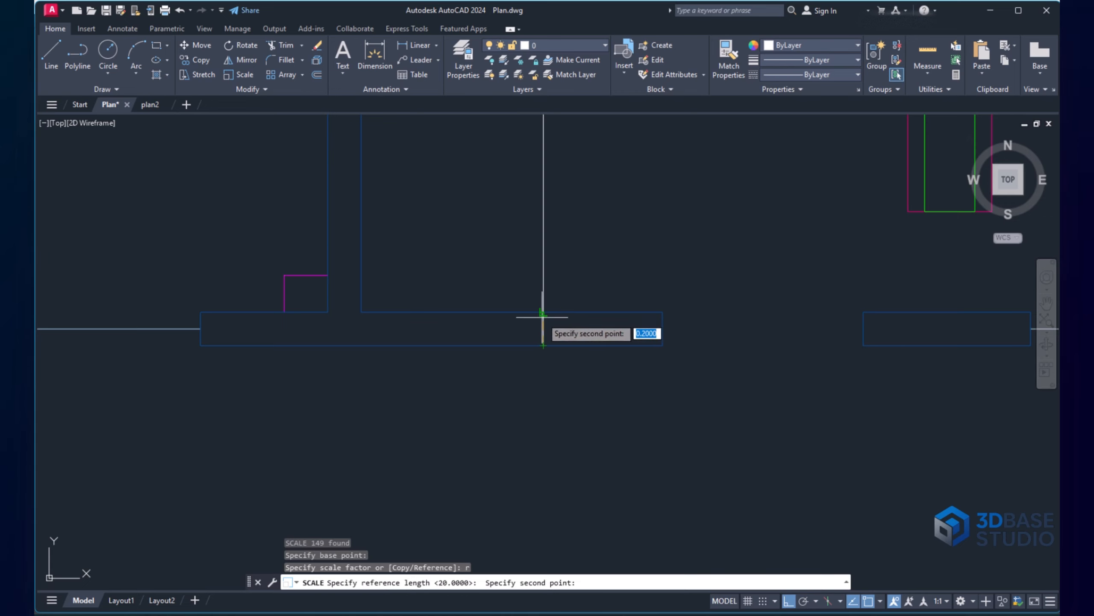
scroll(543, 317, "up", 4)
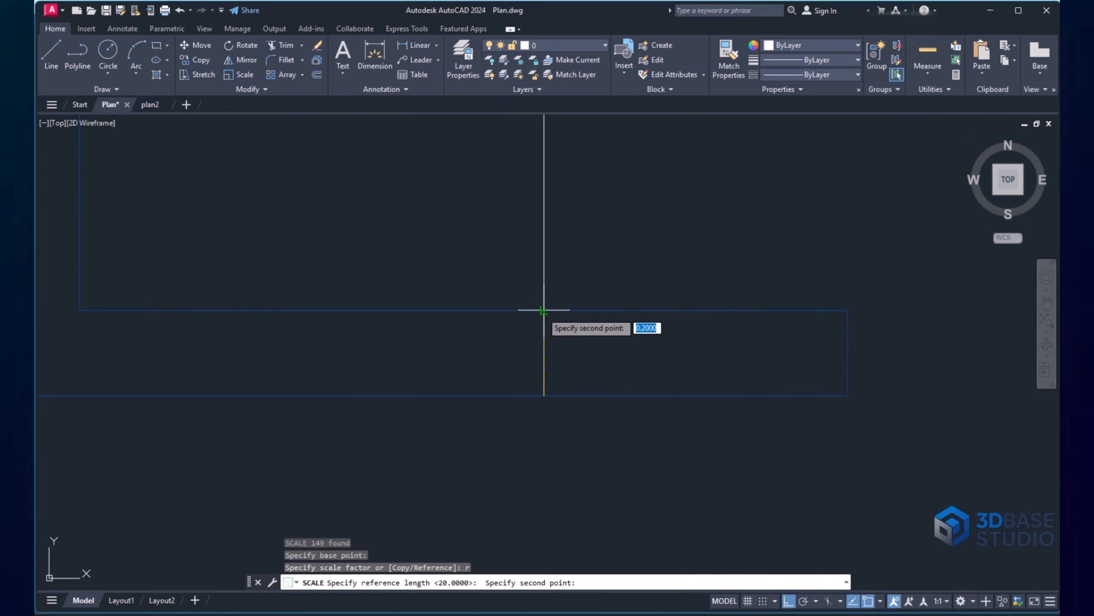
left_click(544, 310)
scroll(542, 307, "down", 5)
scroll(540, 309, "up", 3)
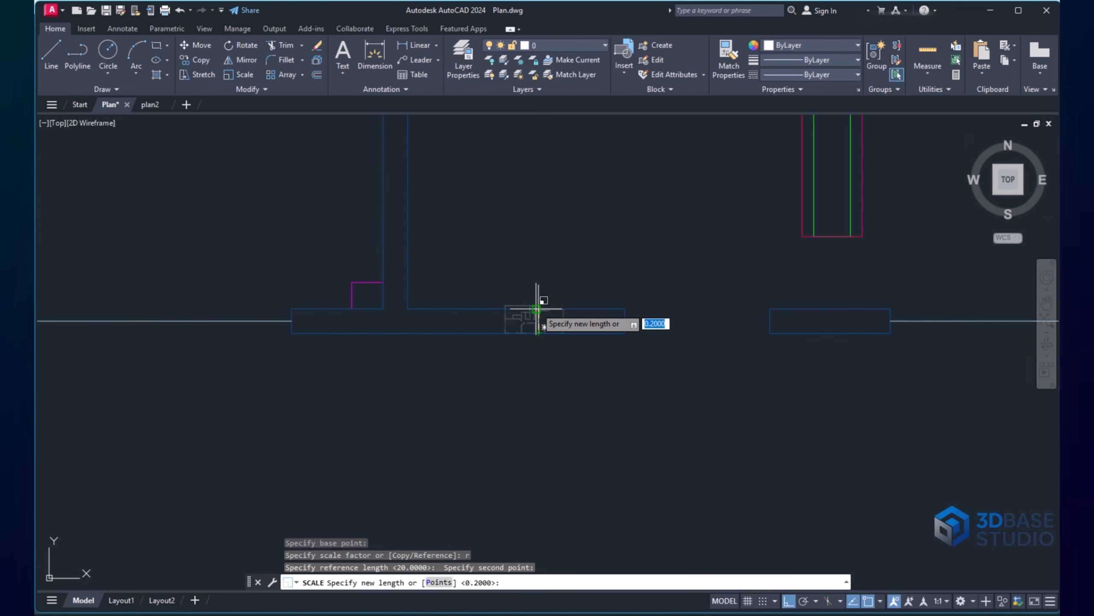
scroll(540, 302, "down", 4)
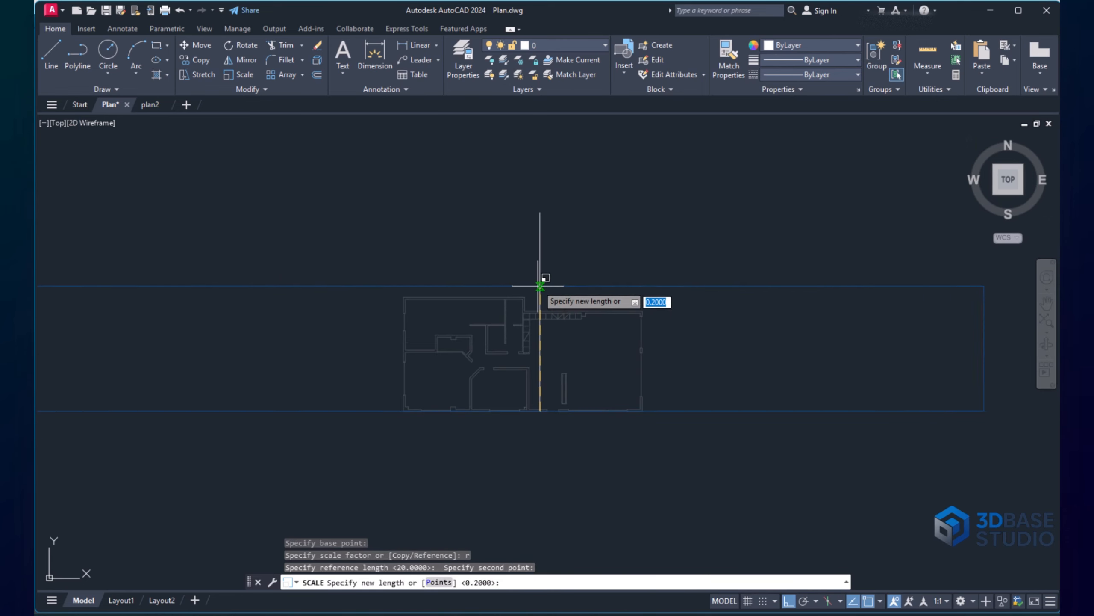
left_click(540, 212)
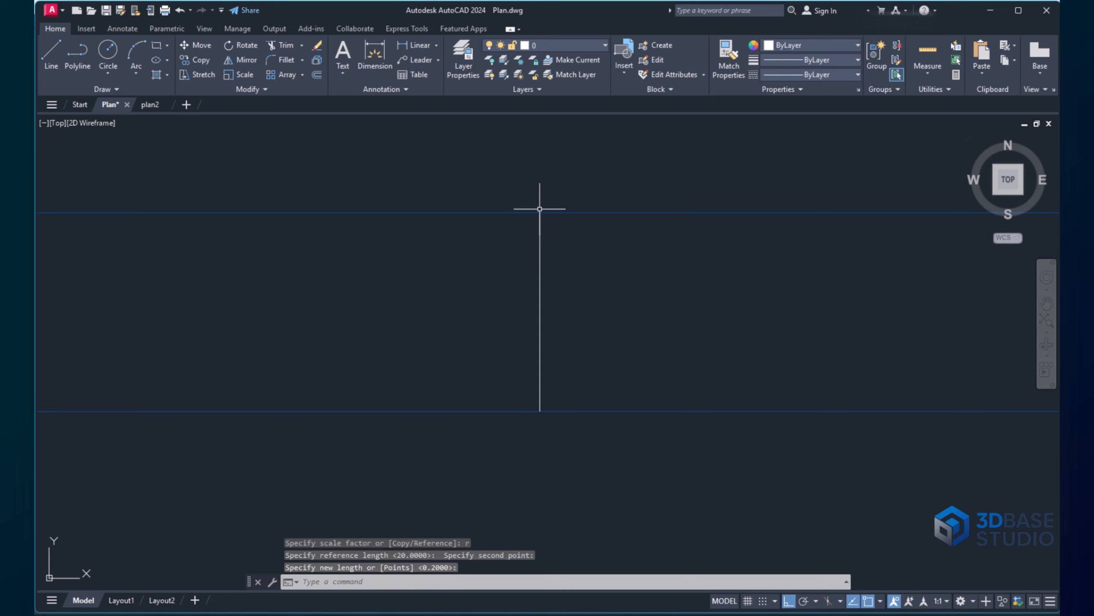
Delete the vertical 20-unit line from the lower exterior wall
left_click(569, 233)
left_click(515, 255)
key("Delete")
Measure the lower exterior wall's thickness on the scaled plan with a temporary line
scroll(528, 284, "down", 2)
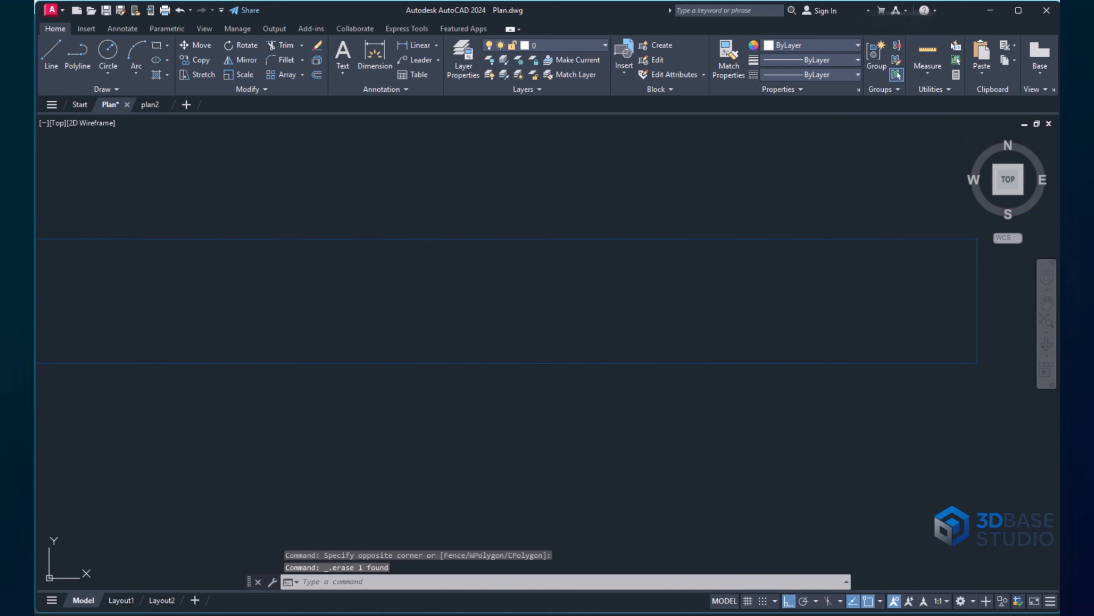
type("l")
key("Return")
left_click(521, 238)
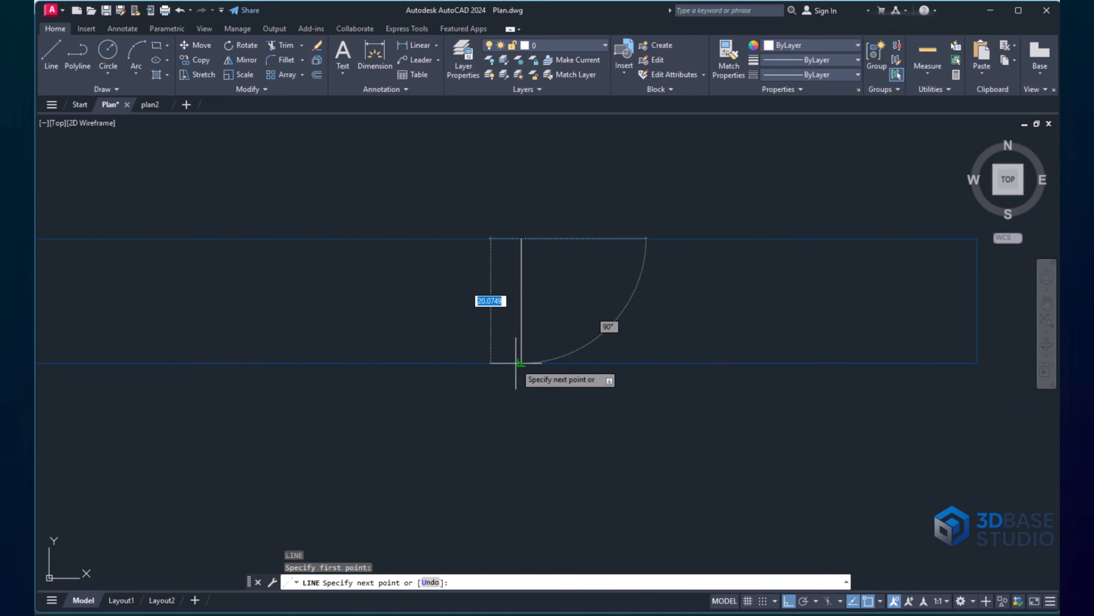
scroll(522, 362, "down", 5)
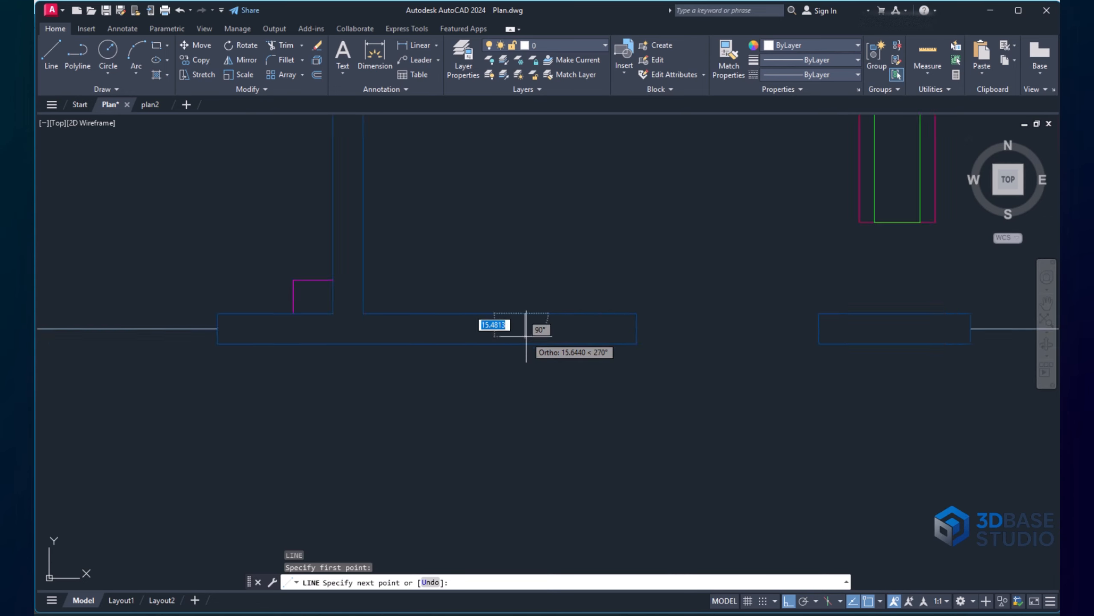
key("Escape")
scroll(545, 357, "down", 6)
left_click(407, 254)
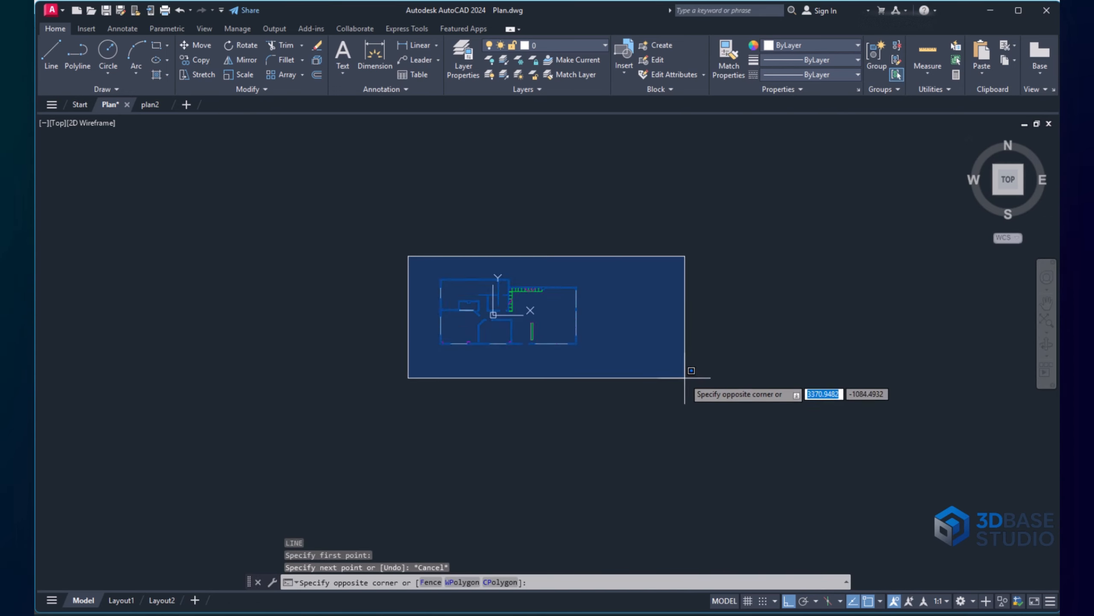
left_click(612, 380)
type("sc")
key("Return")
key("Escape")
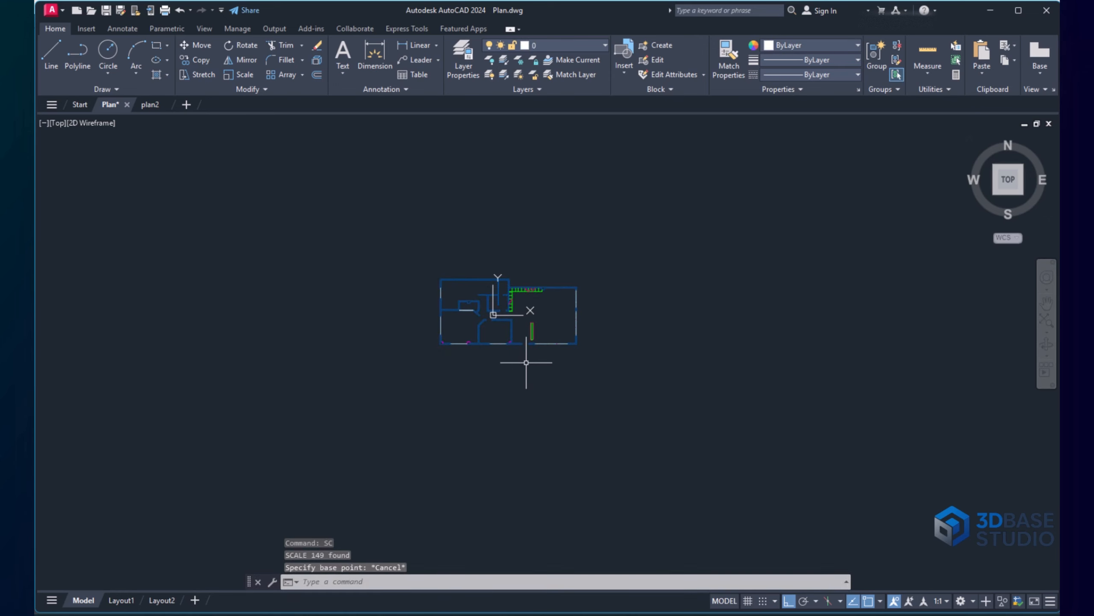
Undo the deletion of the vertical line and the reference scaling of the plan
key("ctrl+z")
key("ctrl+z")
key("ctrl+z")
key("ctrl+z")
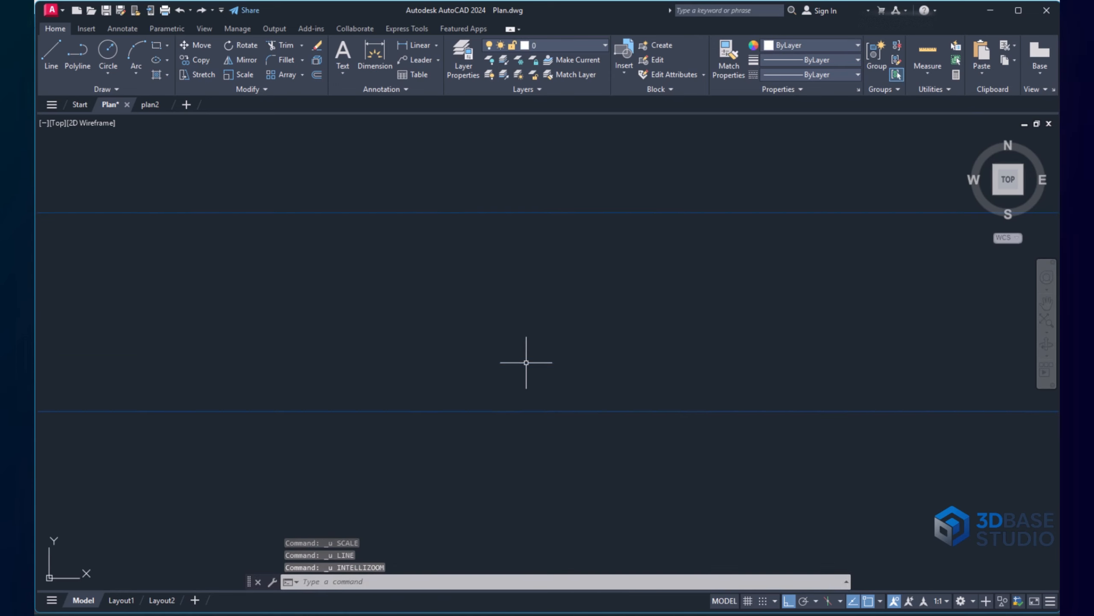
key("ctrl+z")
key("ctrl+z")
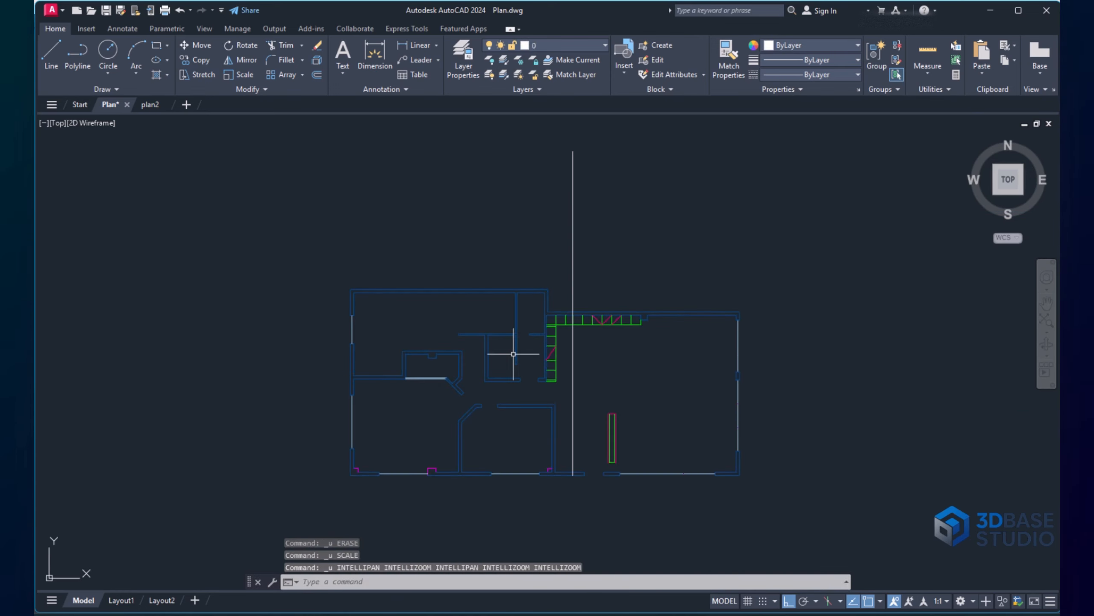
Try to scale the plan without the vertical line by eye, using the line's lower end as base point and picking the scale factor freehand
left_click(328, 278)
left_click(828, 502)
key("Return")
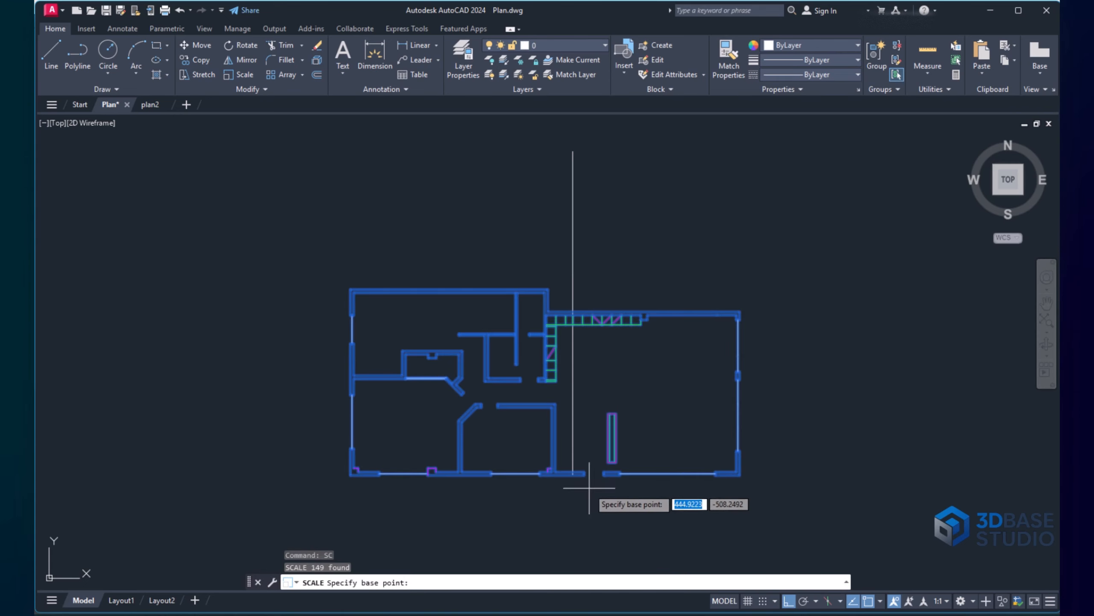
scroll(591, 474, "up", 5)
left_click(593, 474)
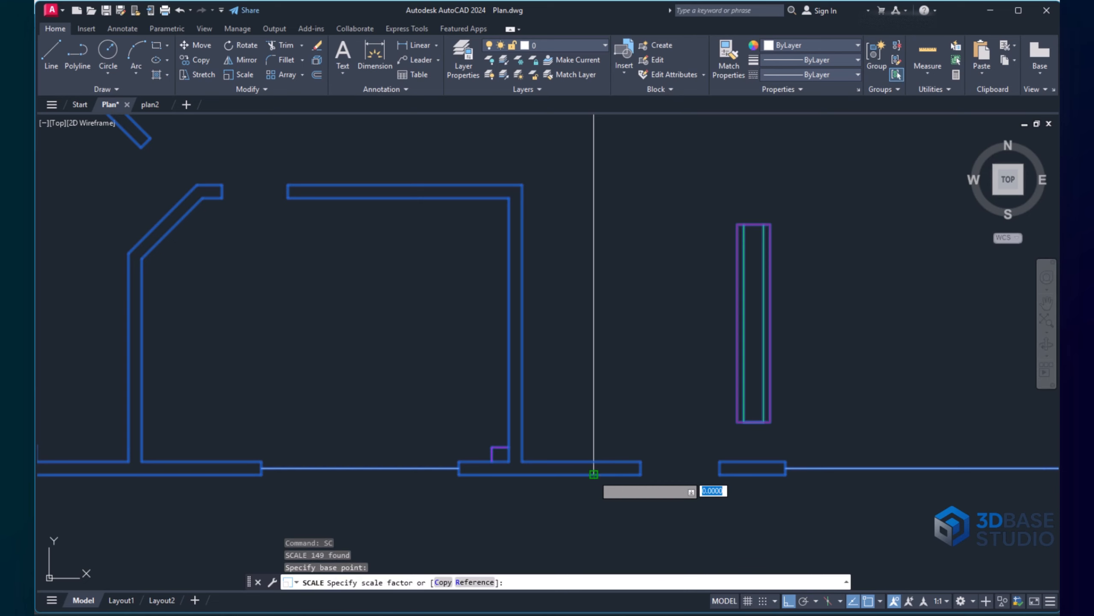
scroll(593, 472, "down", 5)
middle_click_drag(610, 276, 608, 369)
scroll(608, 369, "down", 6)
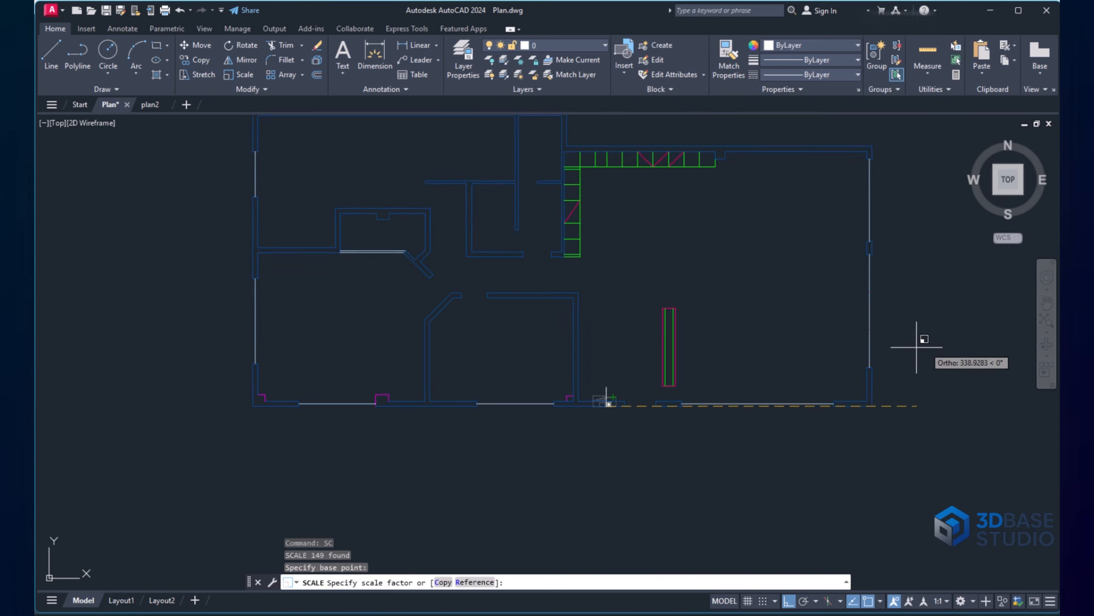
middle_click_drag(713, 408, 565, 411)
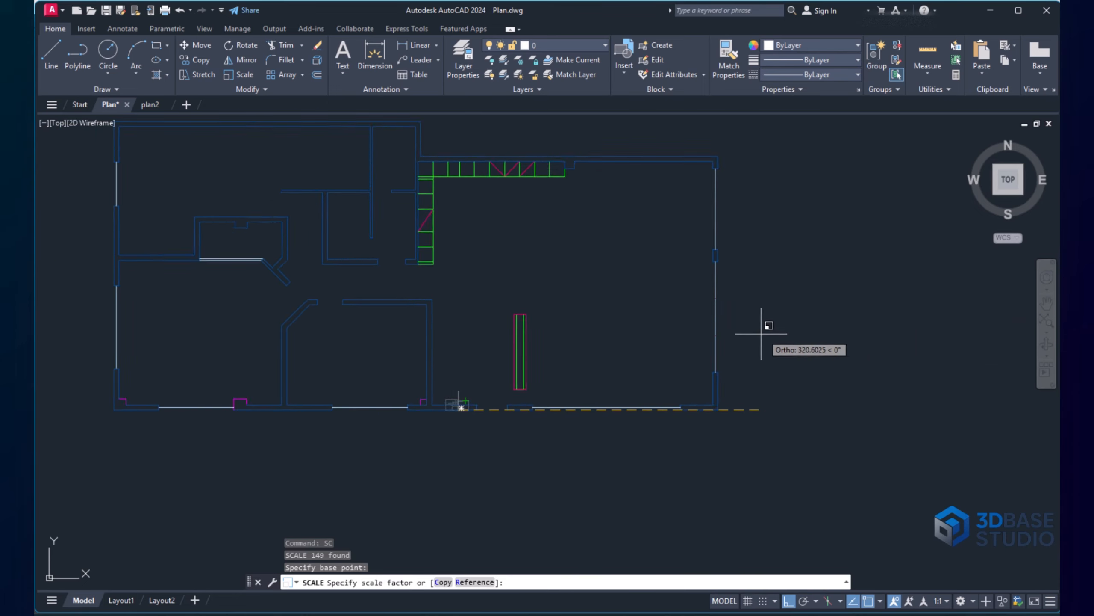
scroll(743, 335, "down", 5)
middle_click_drag(769, 362, 605, 393)
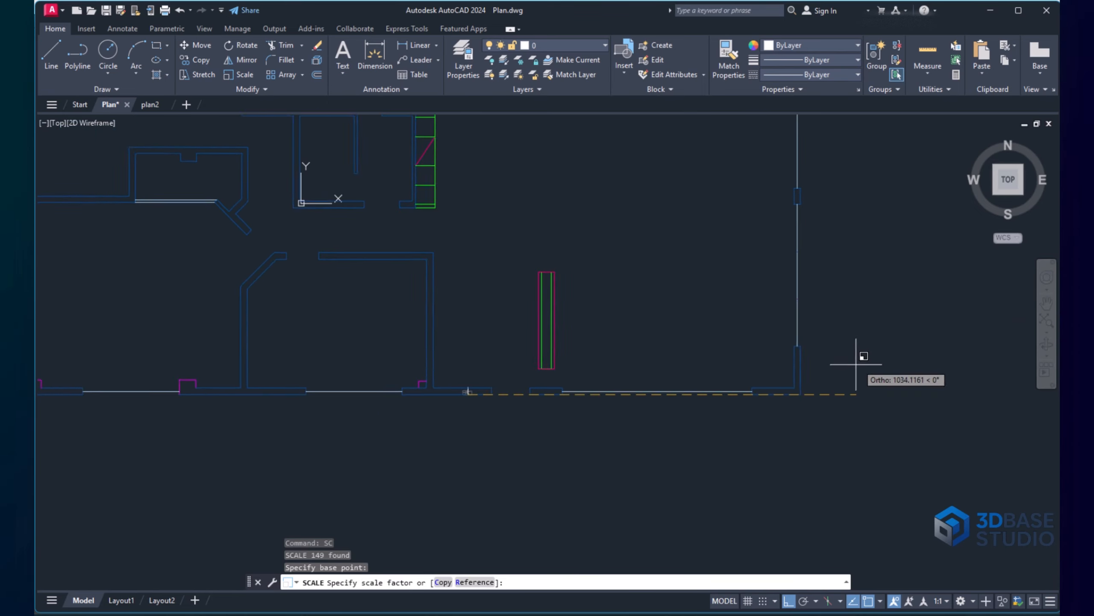
middle_click_drag(861, 359, 767, 371)
scroll(692, 356, "down", 2)
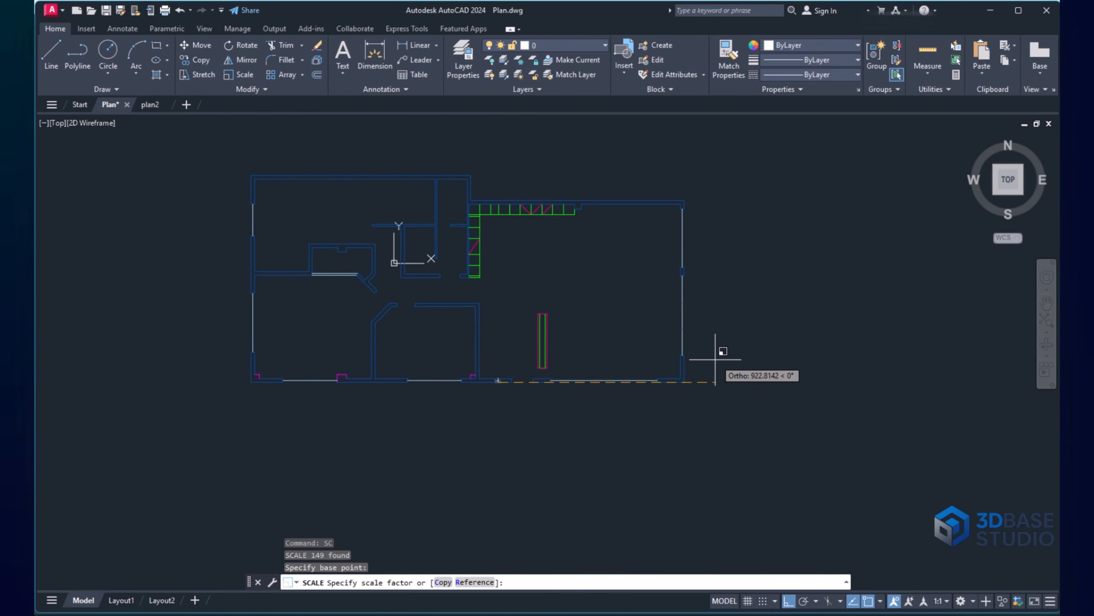
left_click(752, 375)
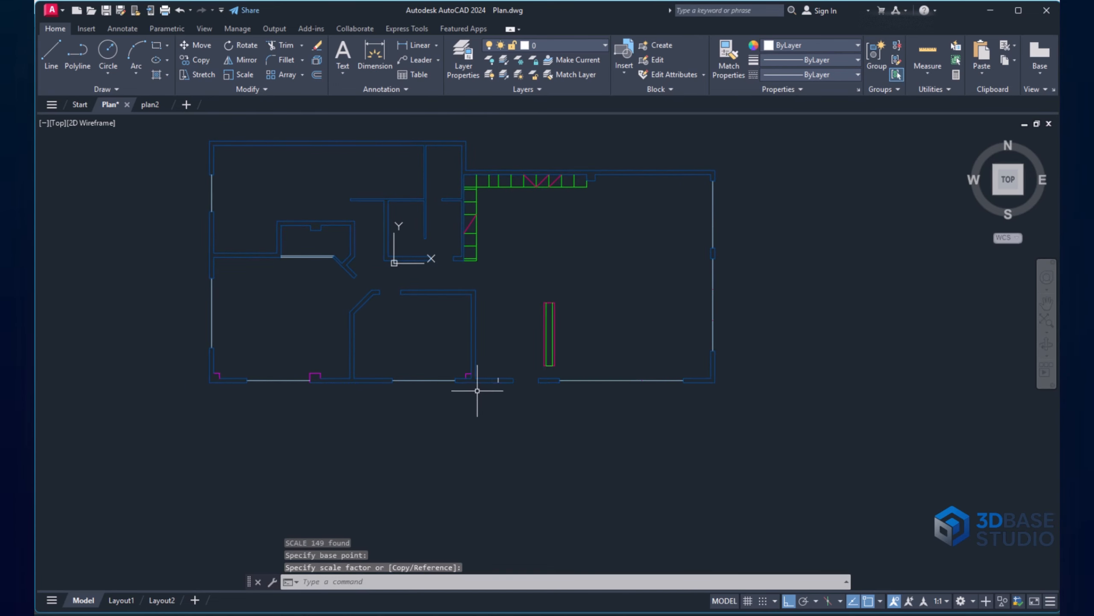
Undo the freehand scaling of the plan after checking the vertical line against the lower exterior wall
scroll(659, 299, "up", 10)
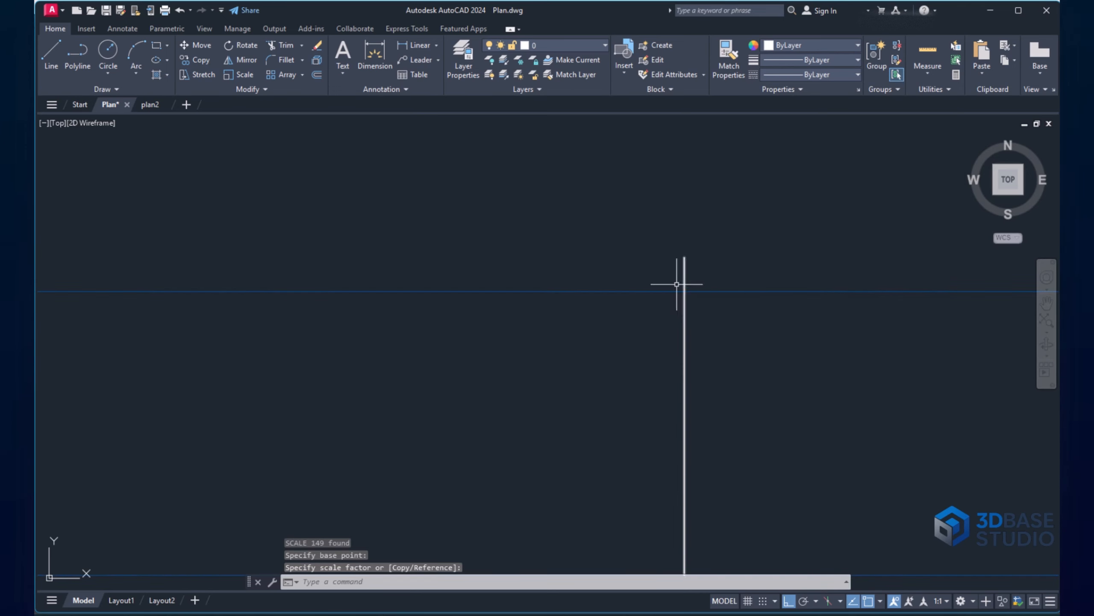
scroll(580, 299, "down", 8)
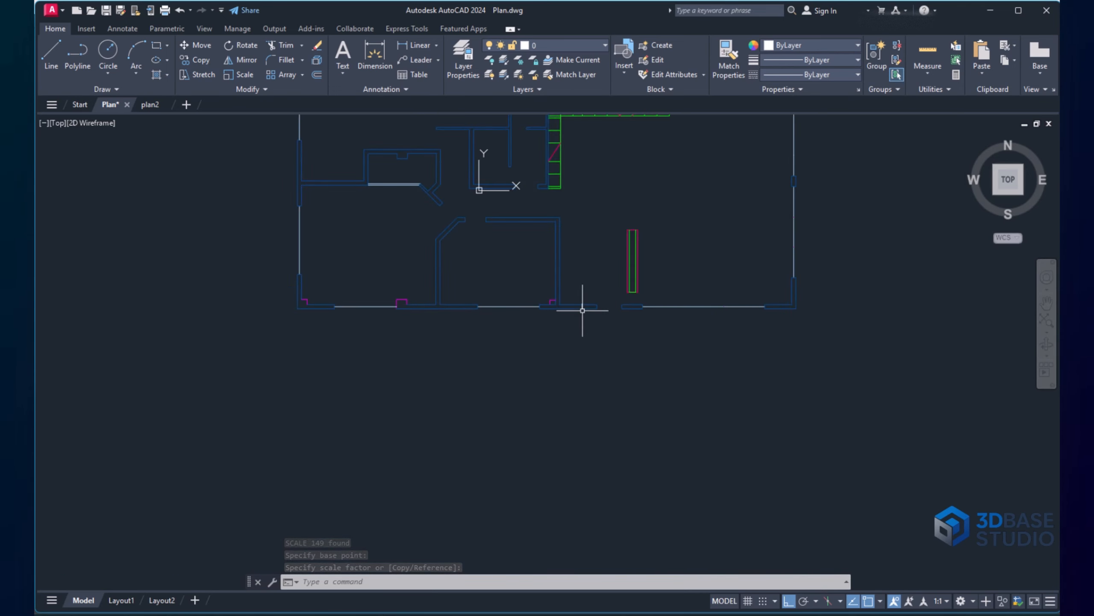
key("ctrl+z")
key("ctrl+z")
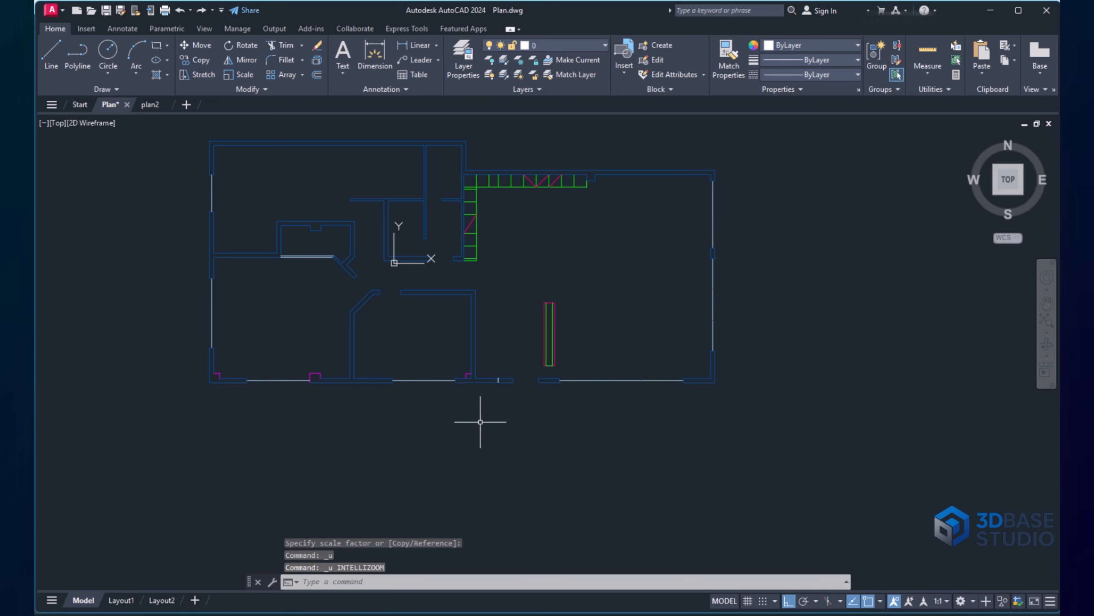
scroll(504, 358, "down", 2)
scroll(480, 370, "up", 8)
key("ctrl+z")
key("ctrl+z")
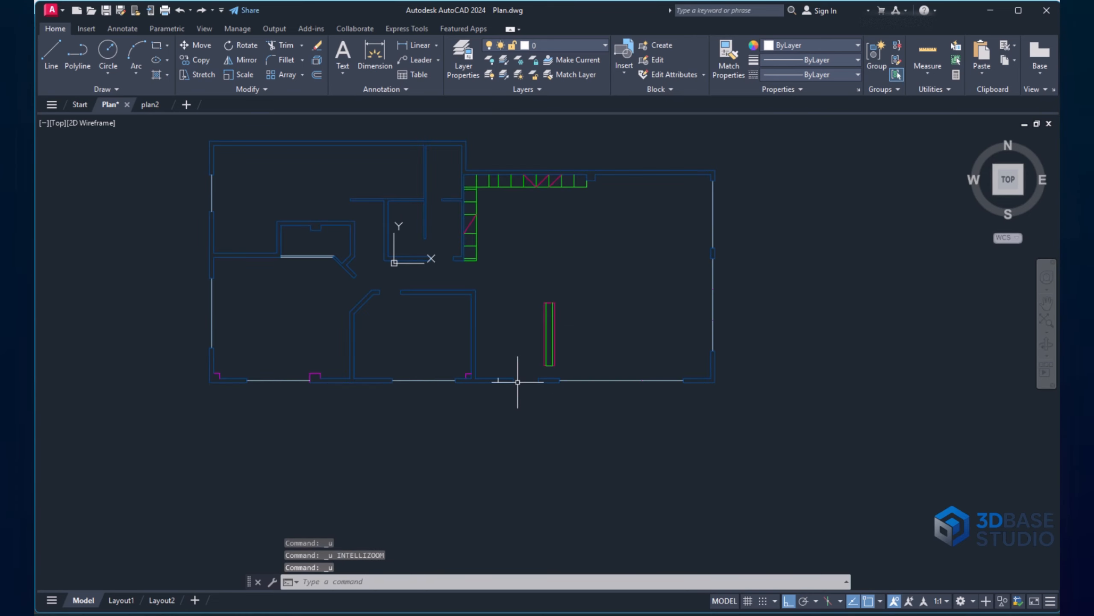
Start a reference scale of the whole plan without the vertical line, using the line's lower end as base point
left_click(301, 277)
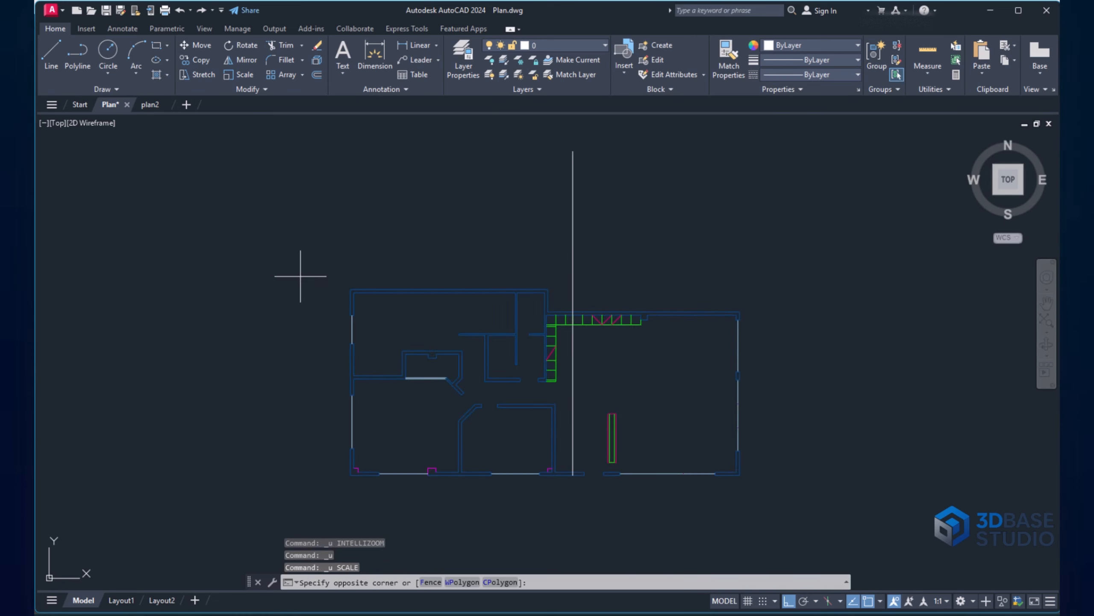
left_click(828, 509)
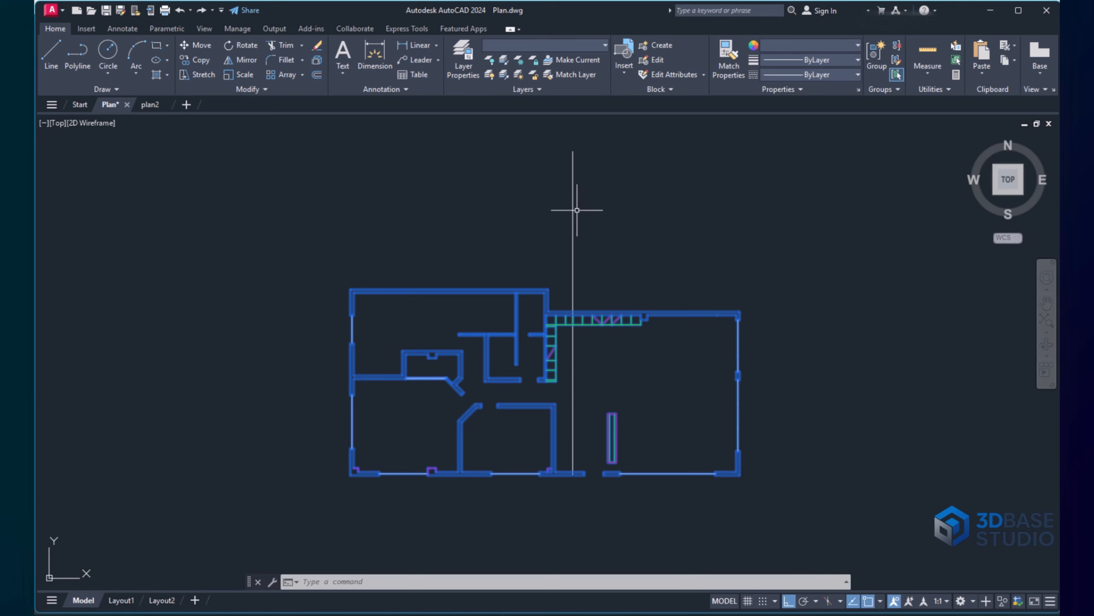
type("c")
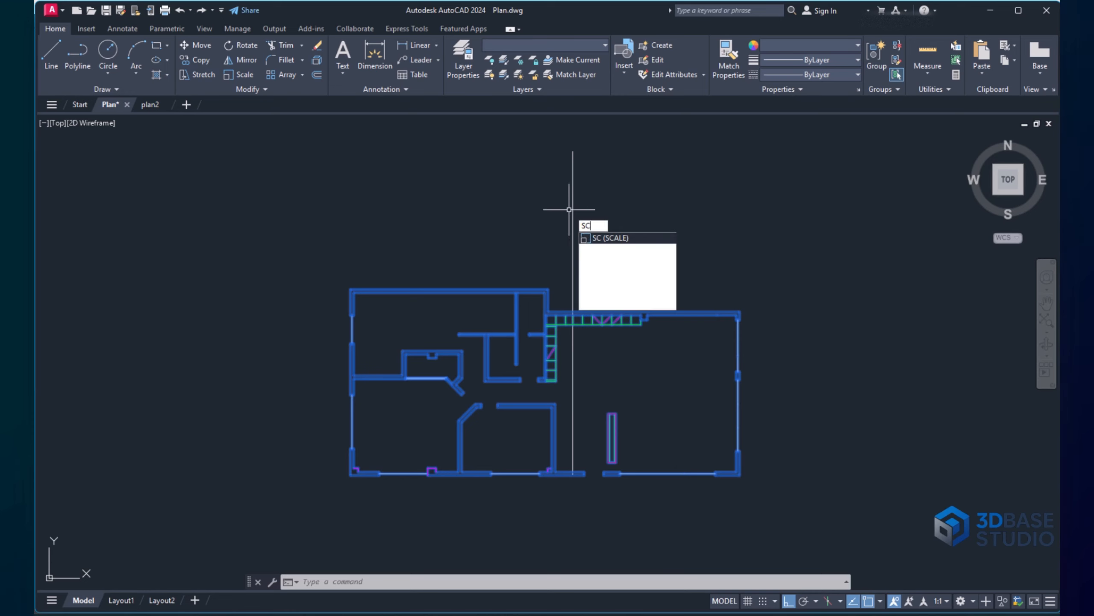
key("Return")
scroll(573, 480, "up", 2)
scroll(573, 478, "up", 3)
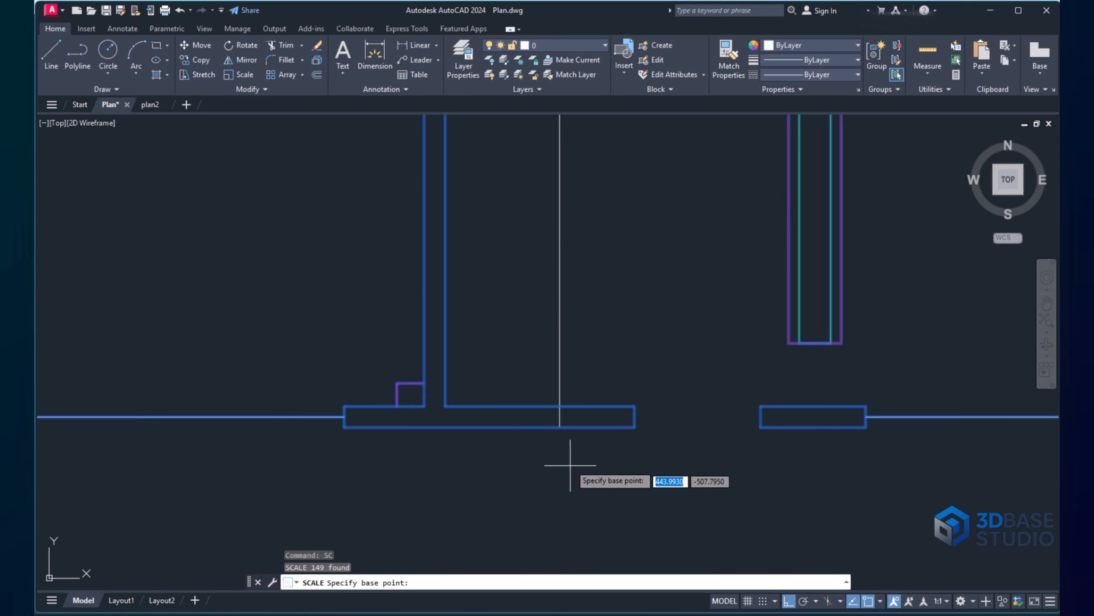
scroll(557, 427, "up", 2)
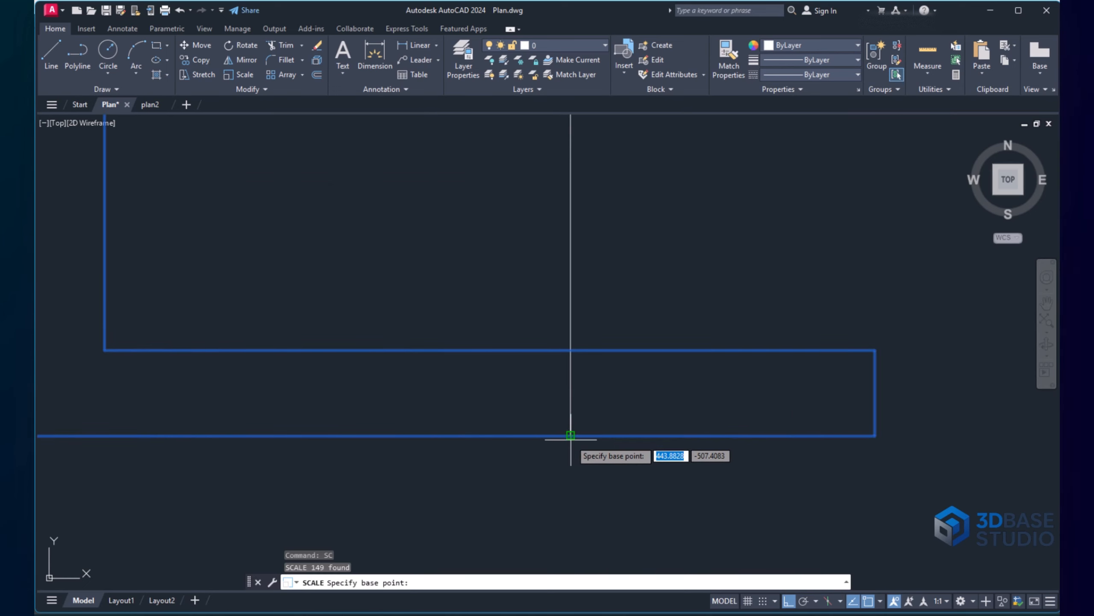
left_click(570, 435)
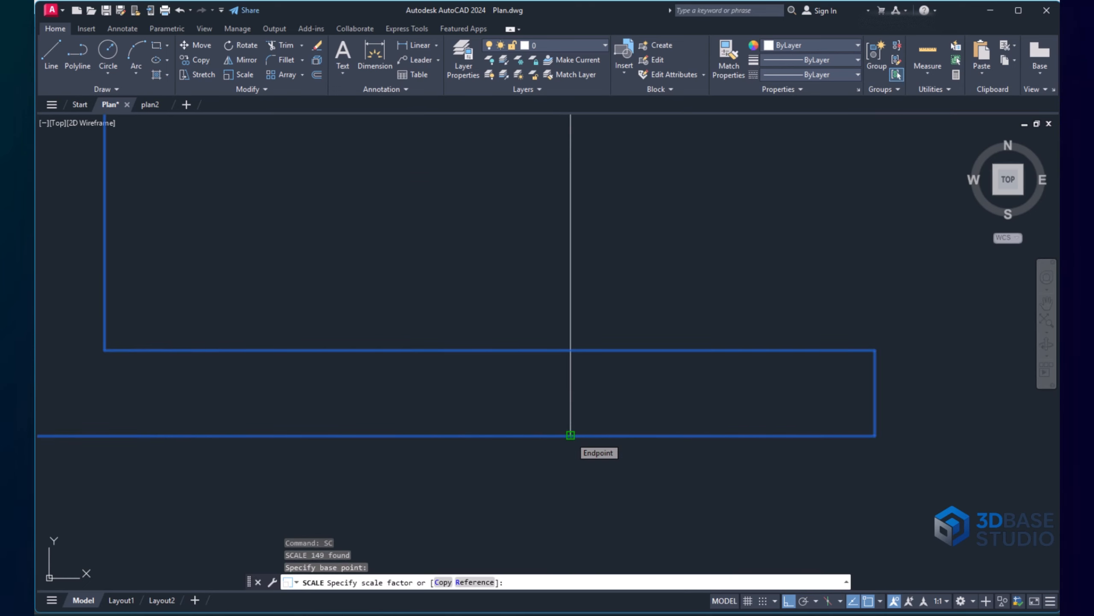
type("r")
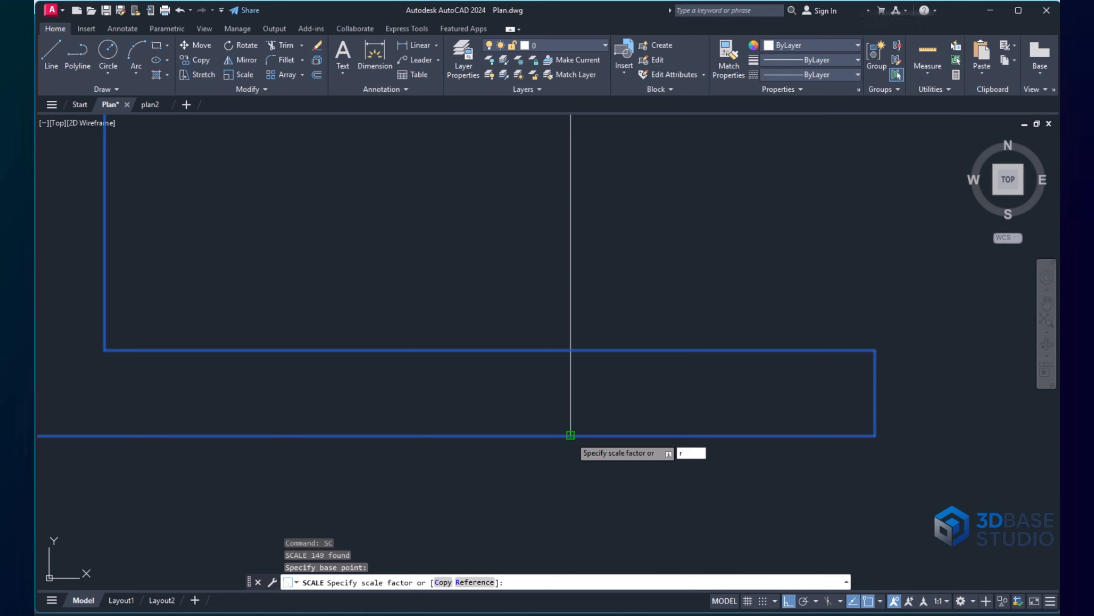
key("Return")
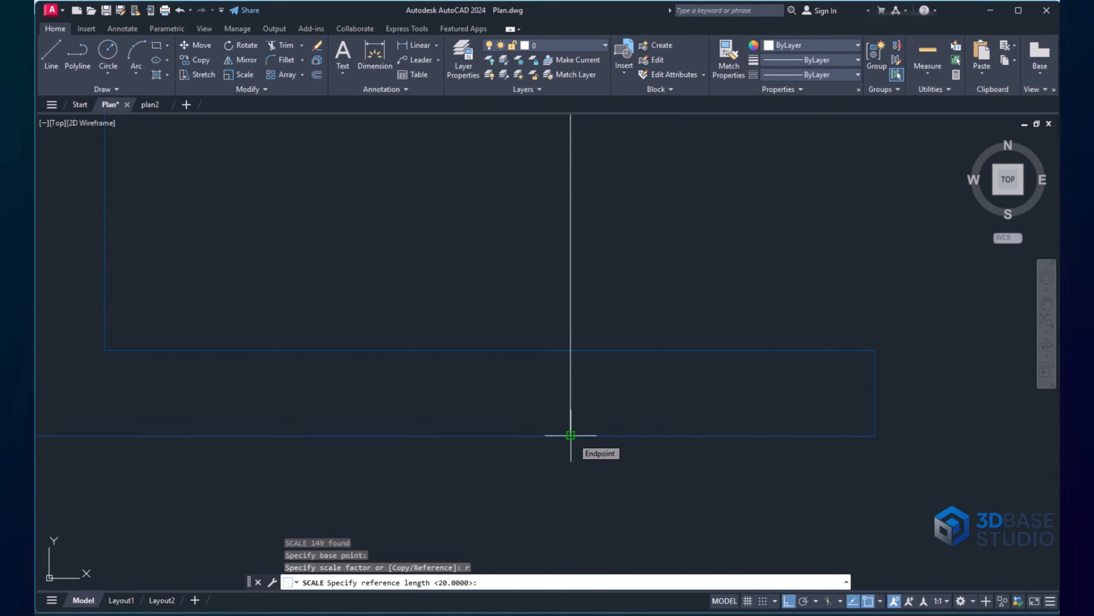
Pick the lower wall's thickness along the vertical line as reference length and the line's upper end as the new length
left_click(571, 435)
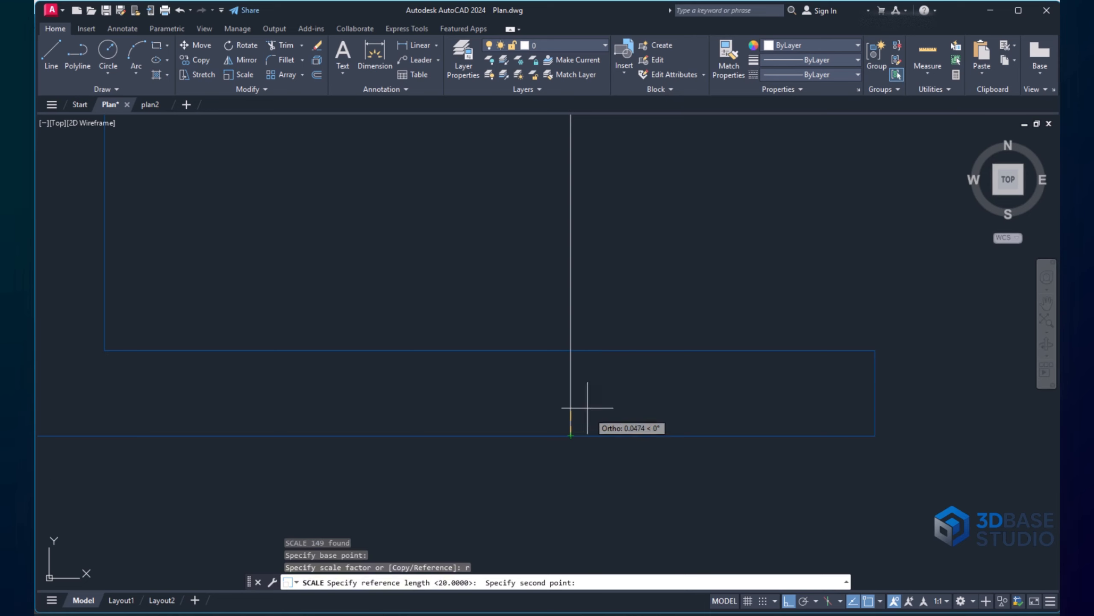
scroll(573, 391, "up", 4)
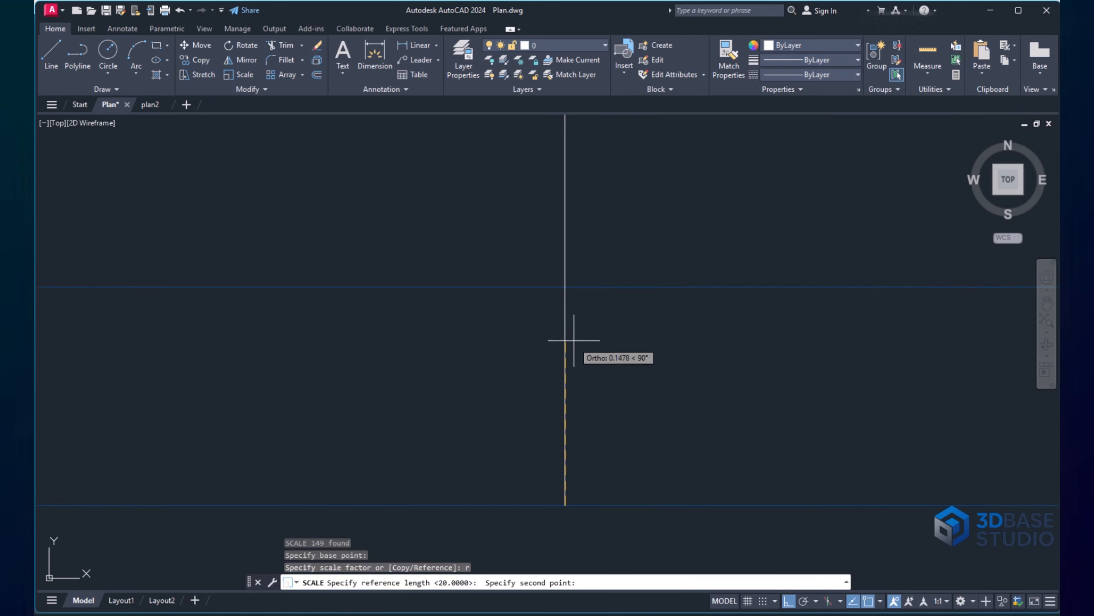
left_click(564, 287)
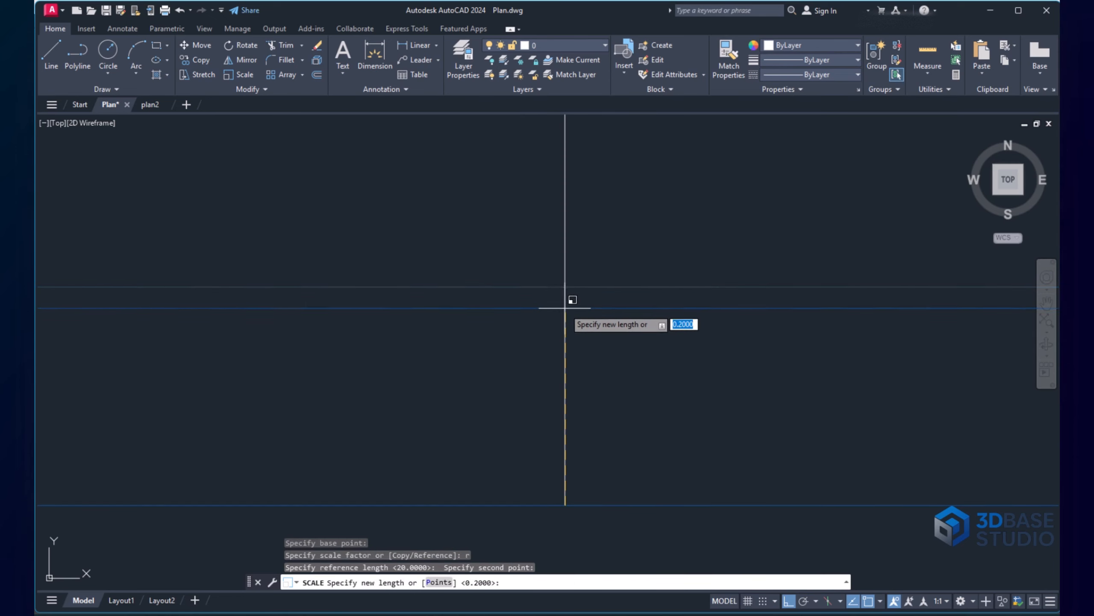
scroll(562, 341, "down", 5)
scroll(561, 343, "up", 5)
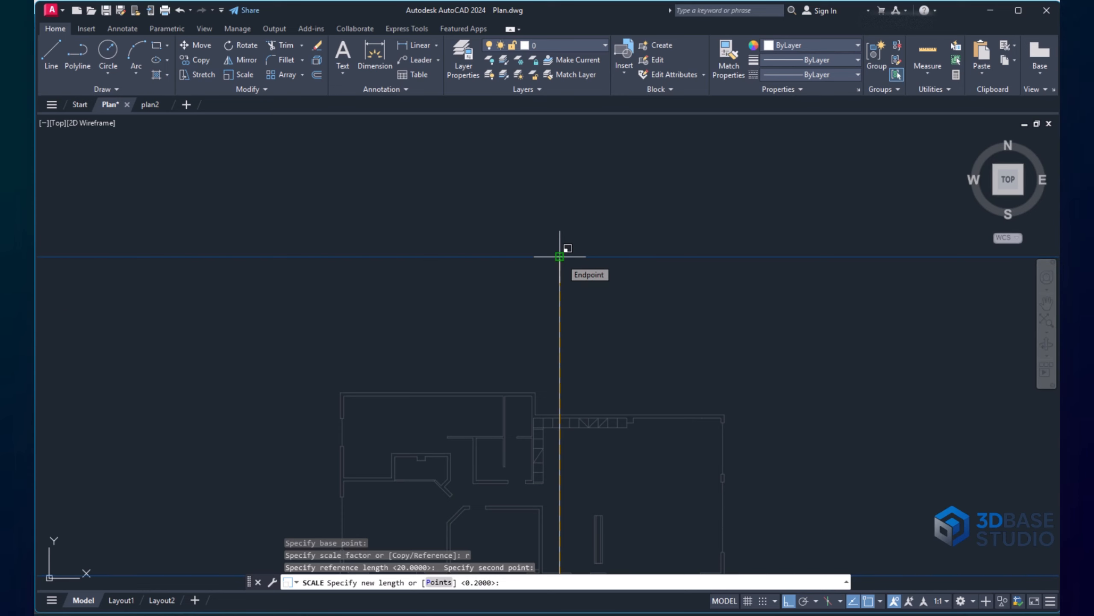
left_click(560, 257)
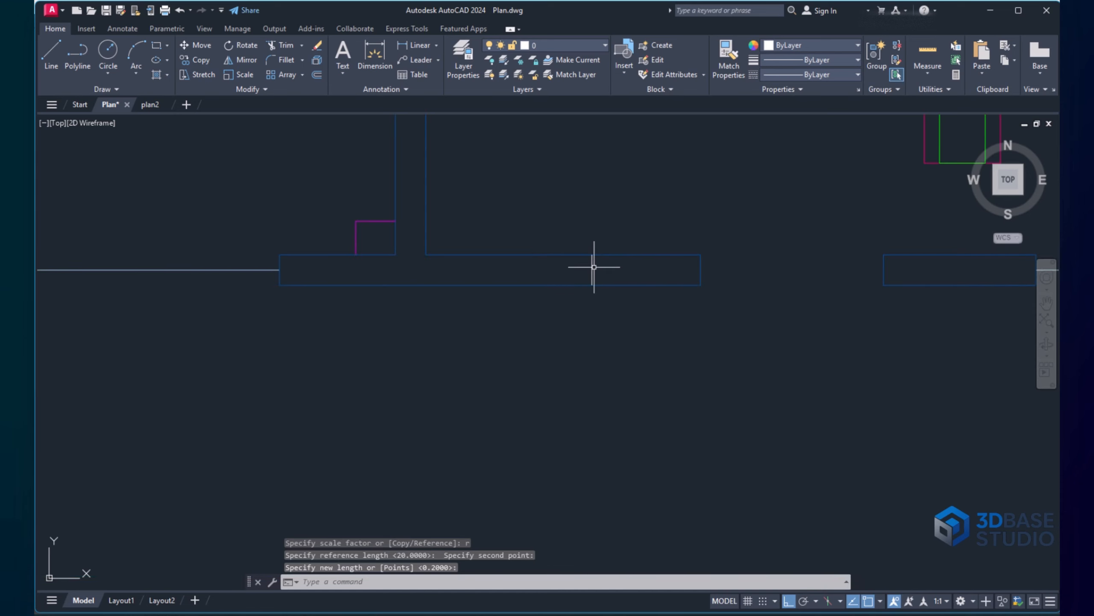
Delete the vertical reference line from the lower exterior wall of the scaled plan
scroll(594, 265, "up", 6)
left_click(626, 254)
left_click(569, 267)
key("Delete")
scroll(539, 275, "down", 4)
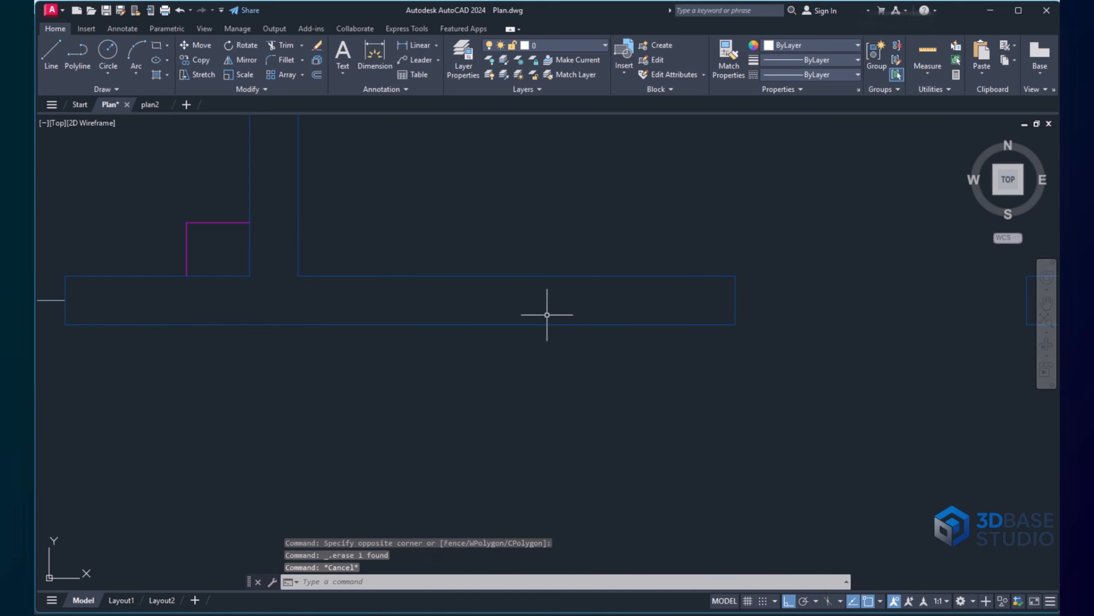
Measure the lower exterior wall's thickness with a temporary line across it, cancel the line and view the whole plan
type("l")
key("Return")
left_click(583, 274)
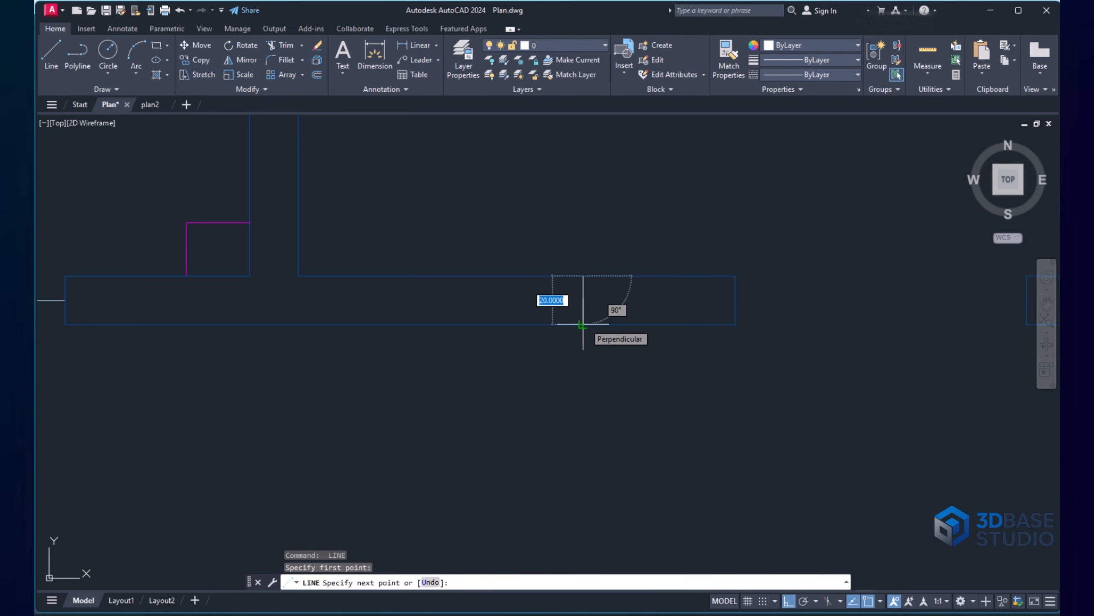
key("Escape")
scroll(517, 328, "down", 5)
middle_click_drag(587, 294, 571, 416)
scroll(466, 353, "up", 2)
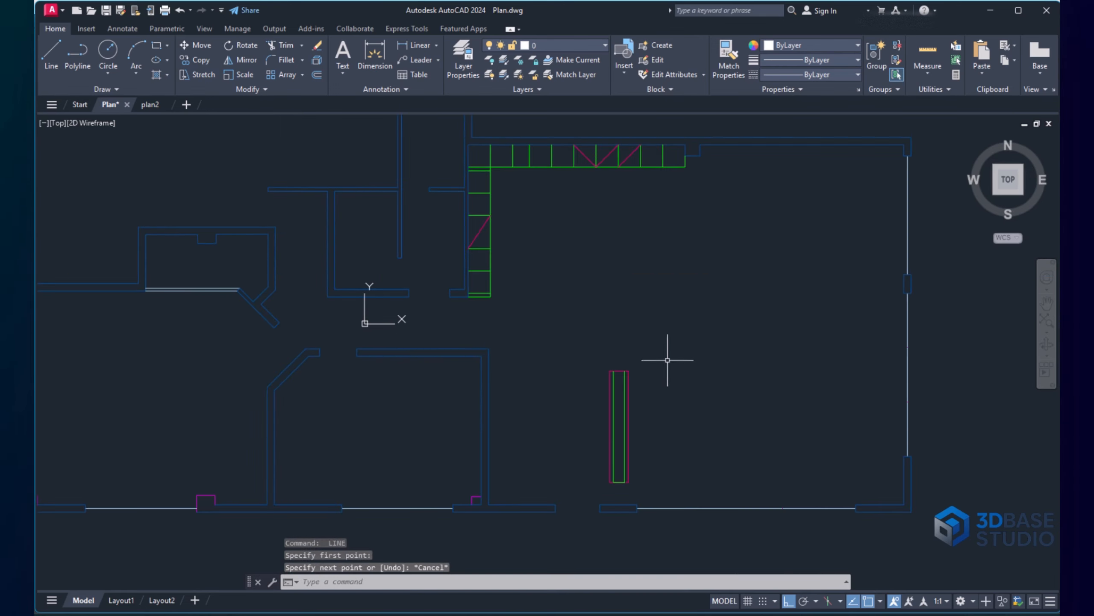
scroll(559, 269, "down", 2)
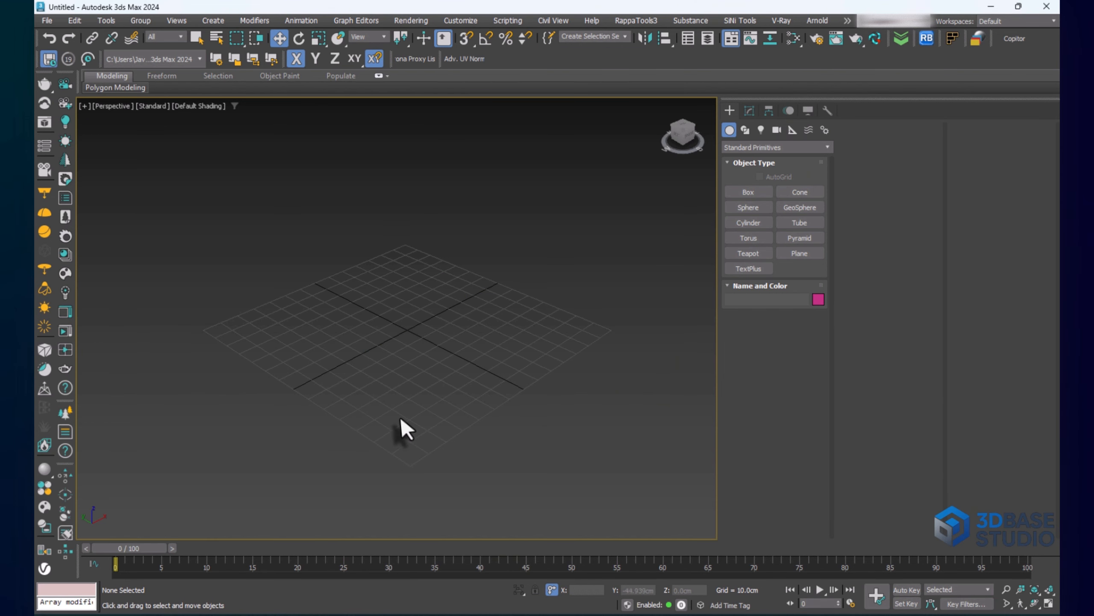
left_click(43, 20)
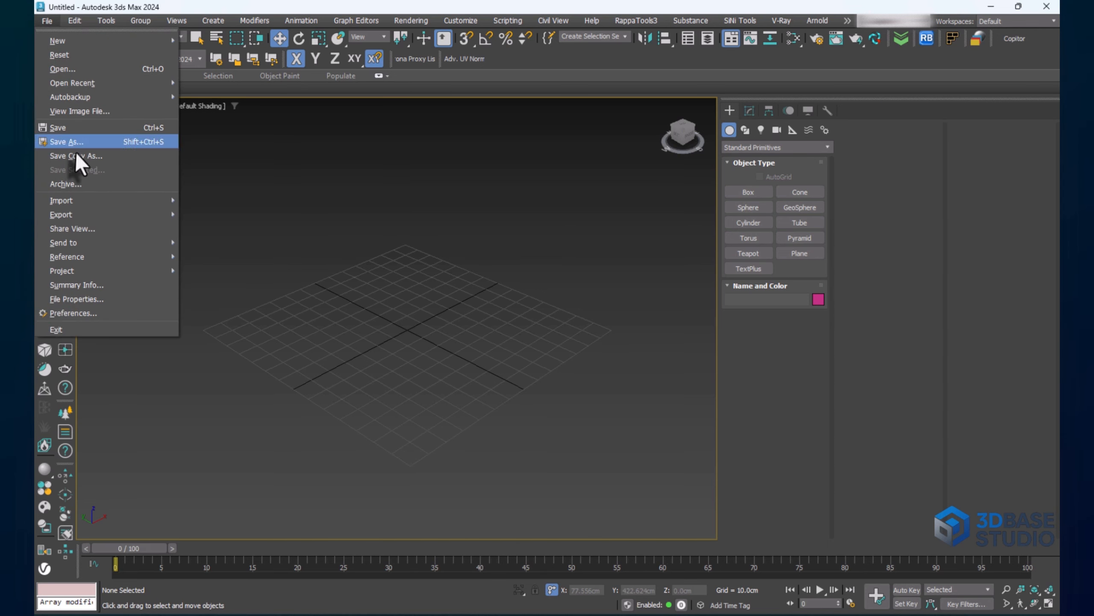
mouse_move(84, 209)
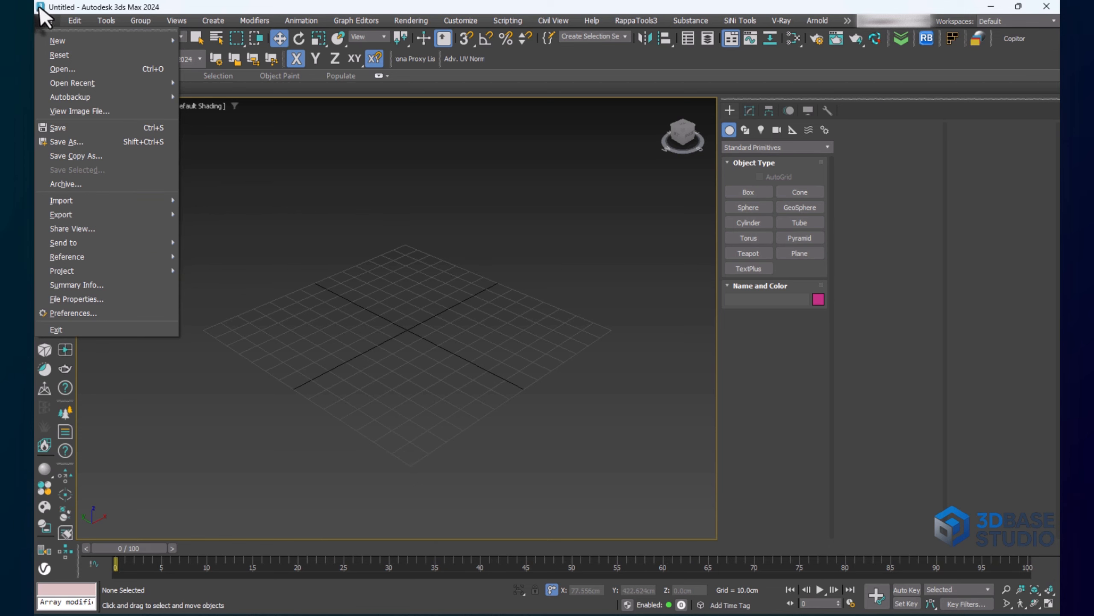
mouse_move(138, 206)
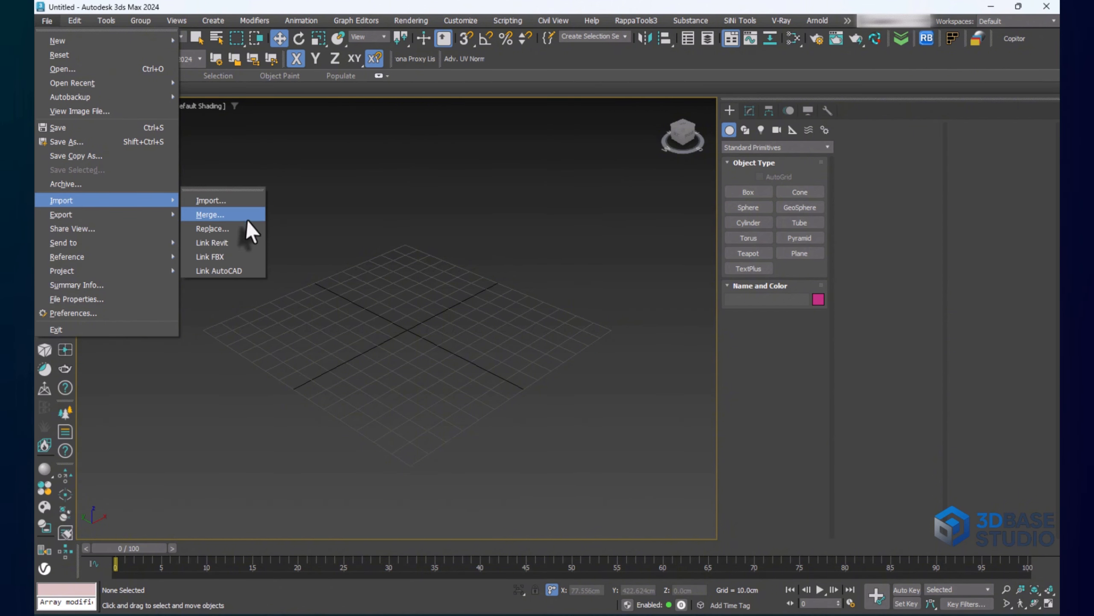
left_click(211, 200)
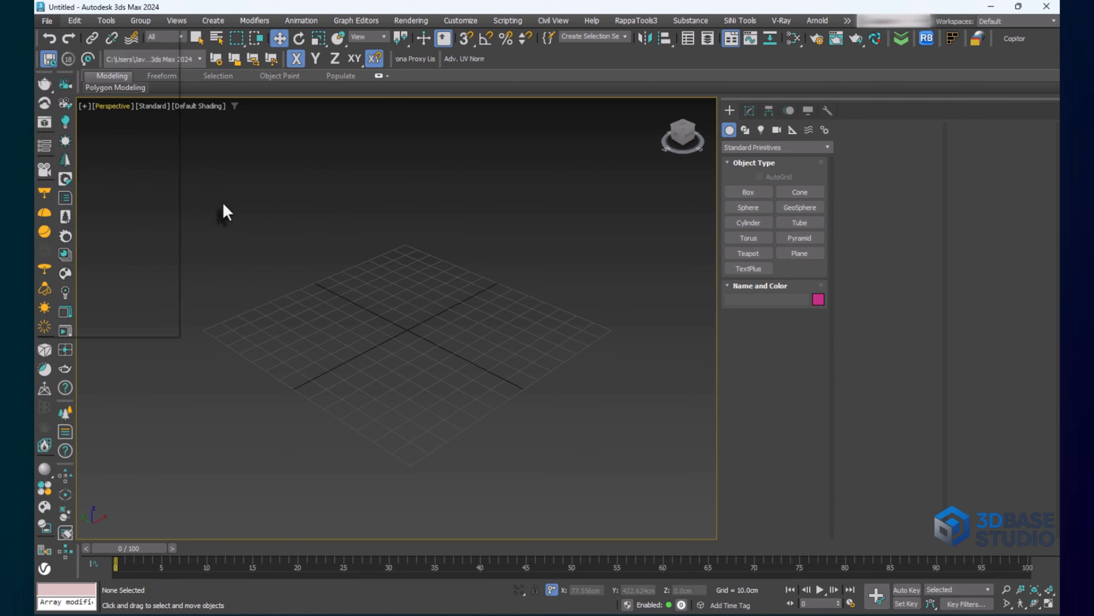
left_click(127, 98)
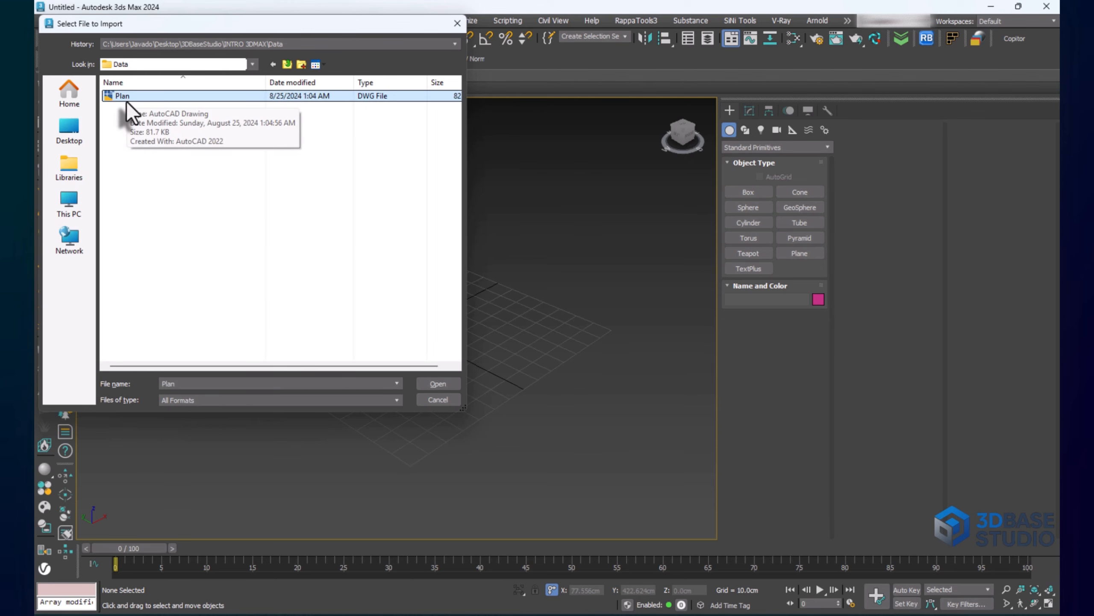
left_click(438, 399)
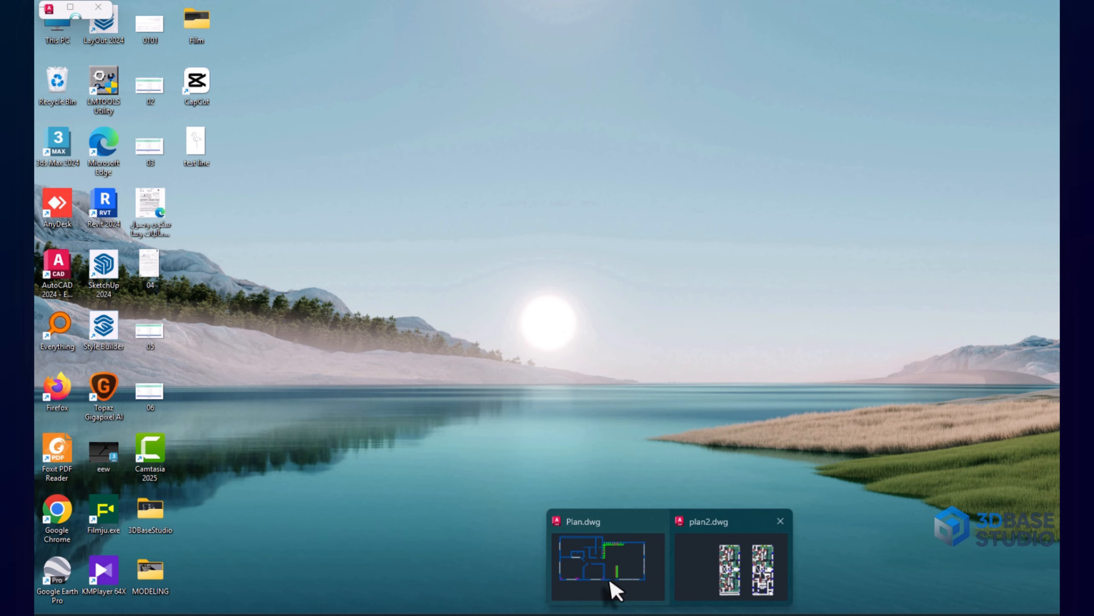
Switch to Plan.dwg in AutoCAD, recheck the lower exterior wall's thickness with a temporary line and save the drawing
left_click(613, 587)
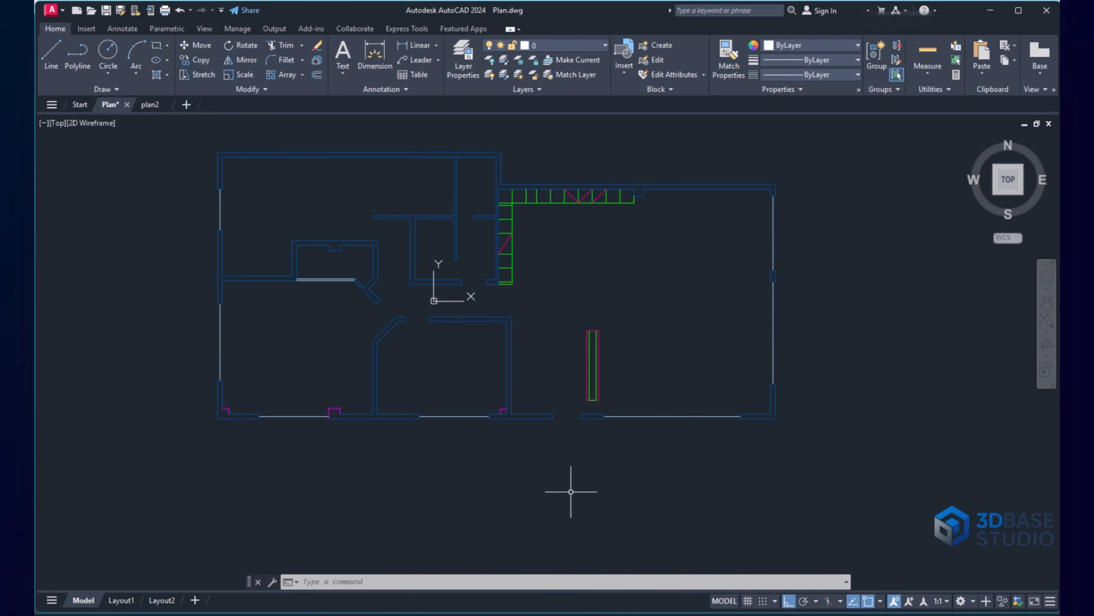
scroll(543, 476, "up", 5)
scroll(526, 453, "up", 3)
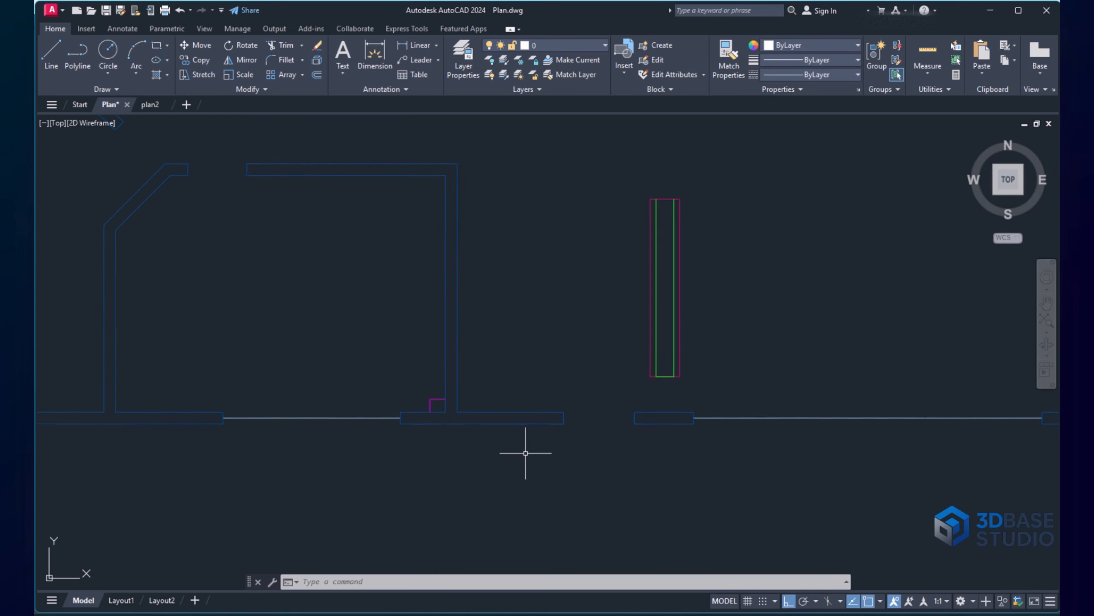
type("l")
key("Return")
left_click(509, 424)
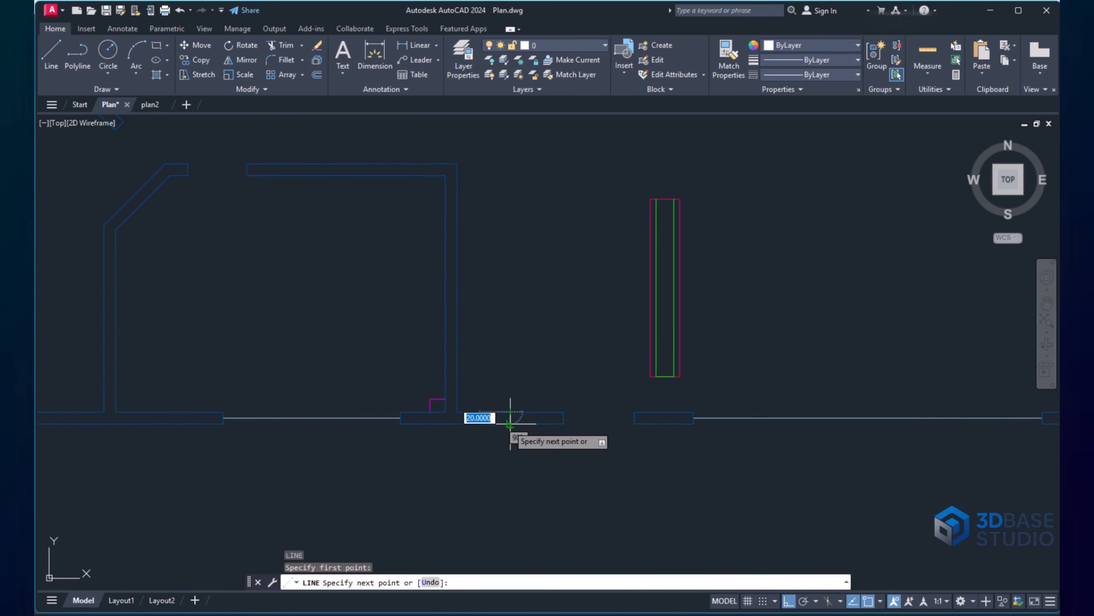
key("Escape")
scroll(508, 425, "down", 6)
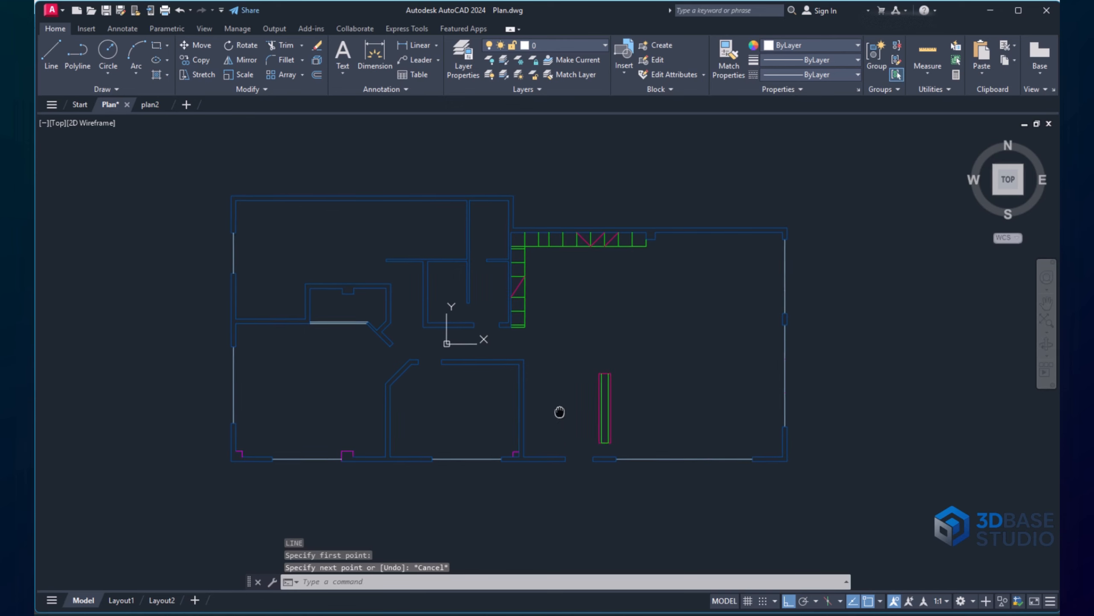
key("ctrl+s")
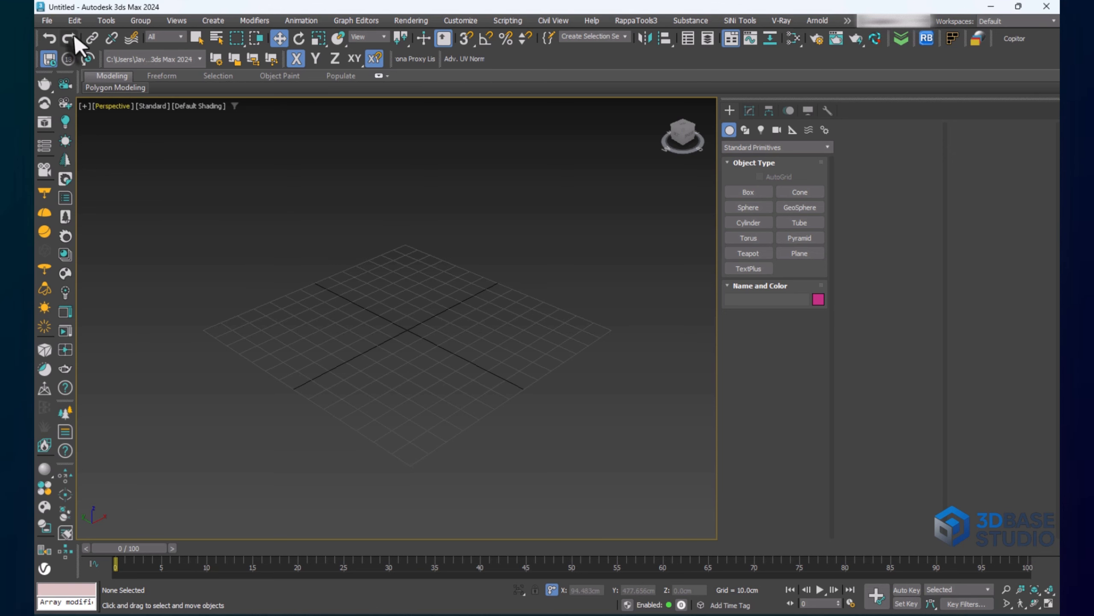
Choose the Plan DWG file in the Data folder for import and bring up its AutoCAD import options
left_click(47, 20)
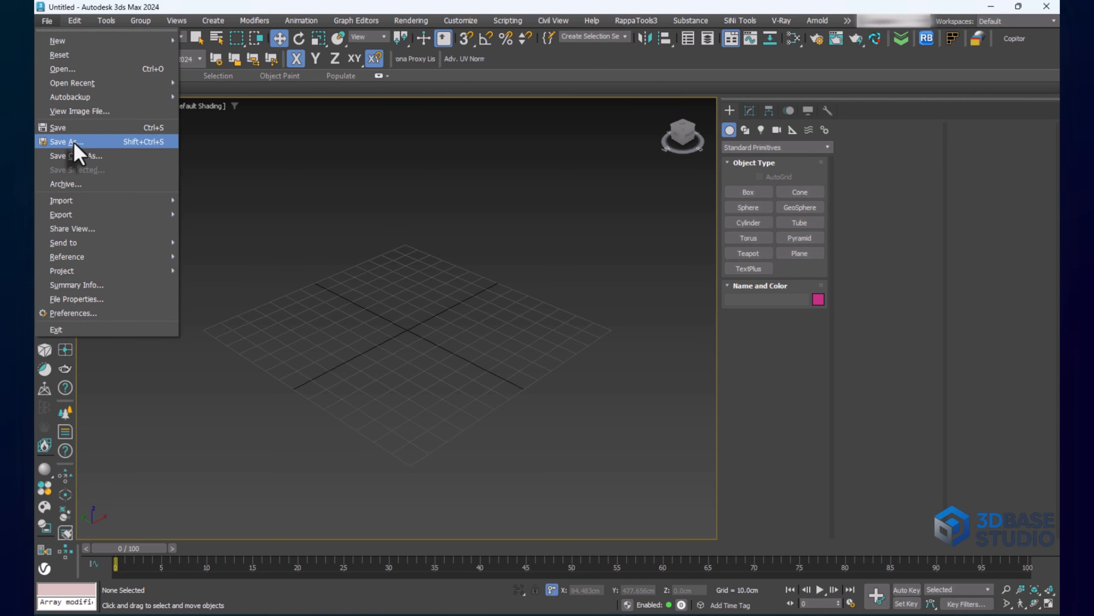
mouse_move(142, 201)
left_click(201, 202)
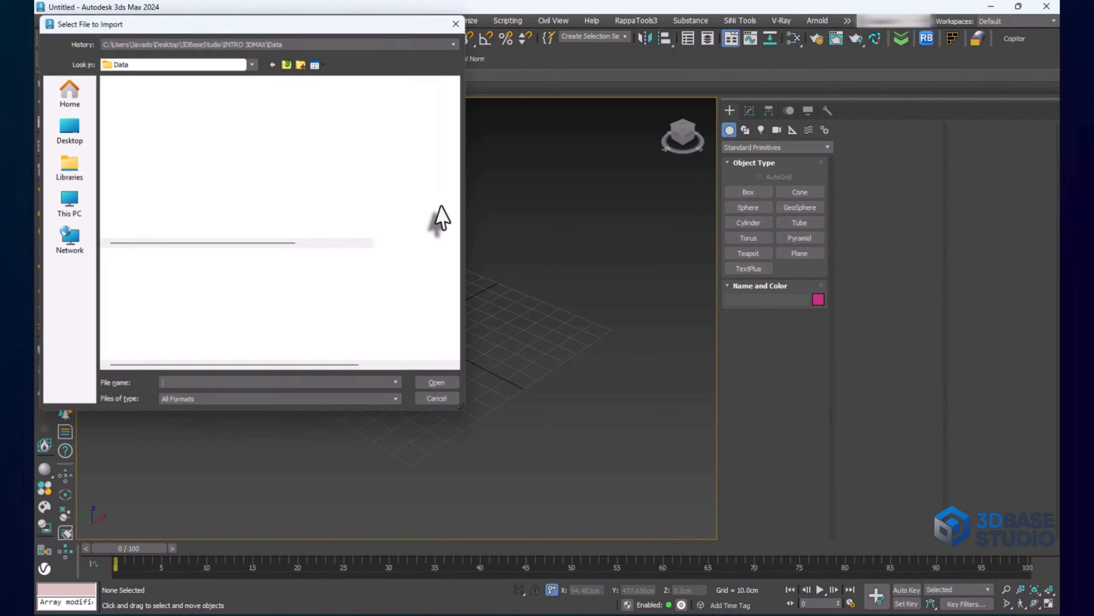
left_click(116, 96)
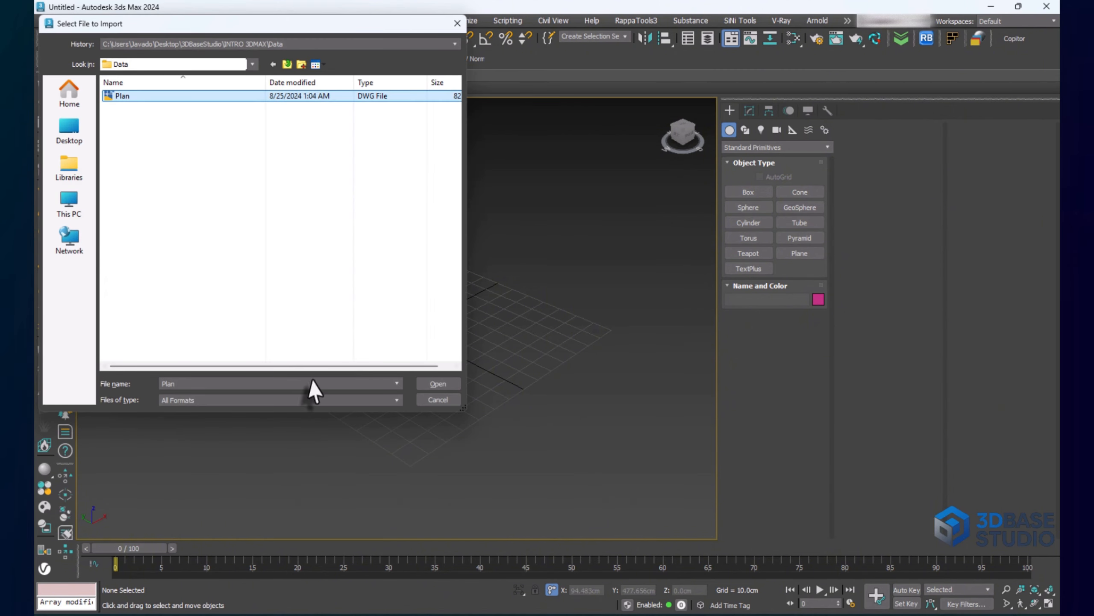
left_click(435, 384)
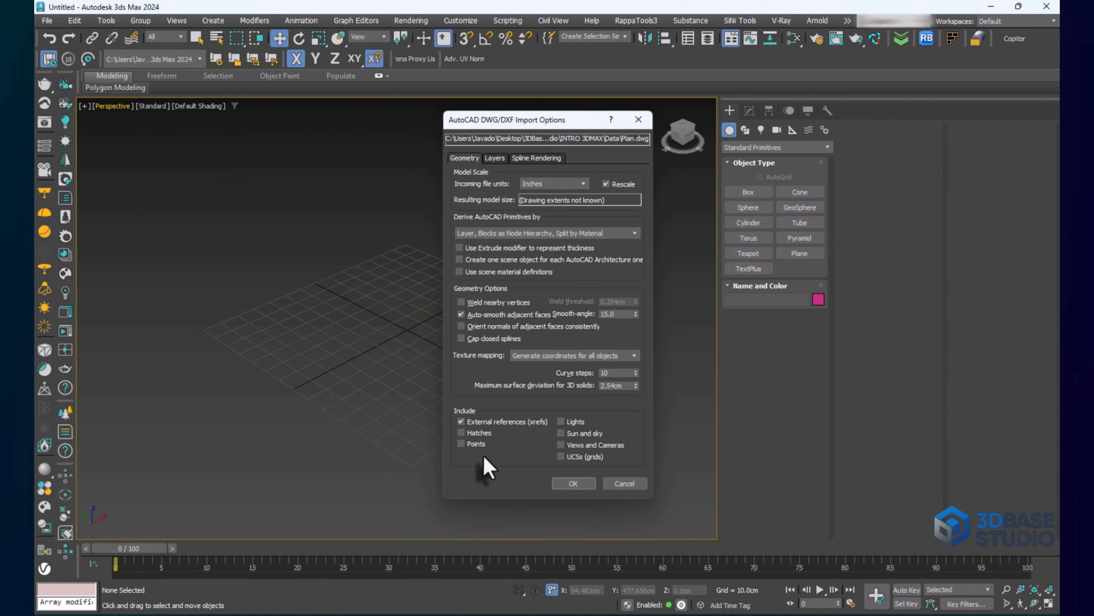
Import the plan with Rescale enabled and Centimeters as the incoming file units
left_click(605, 183)
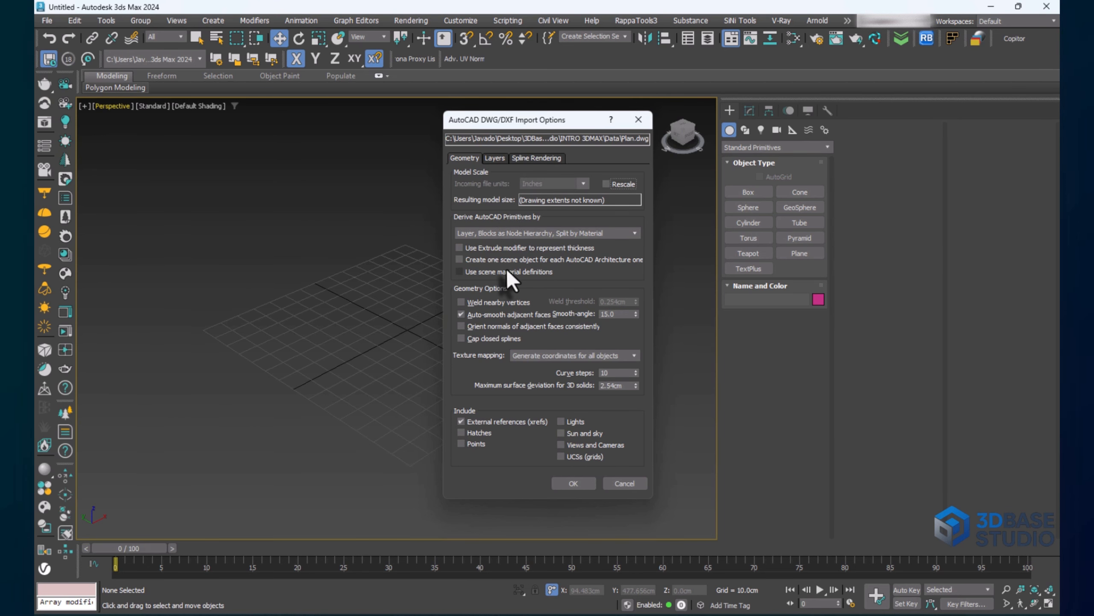
left_click(606, 183)
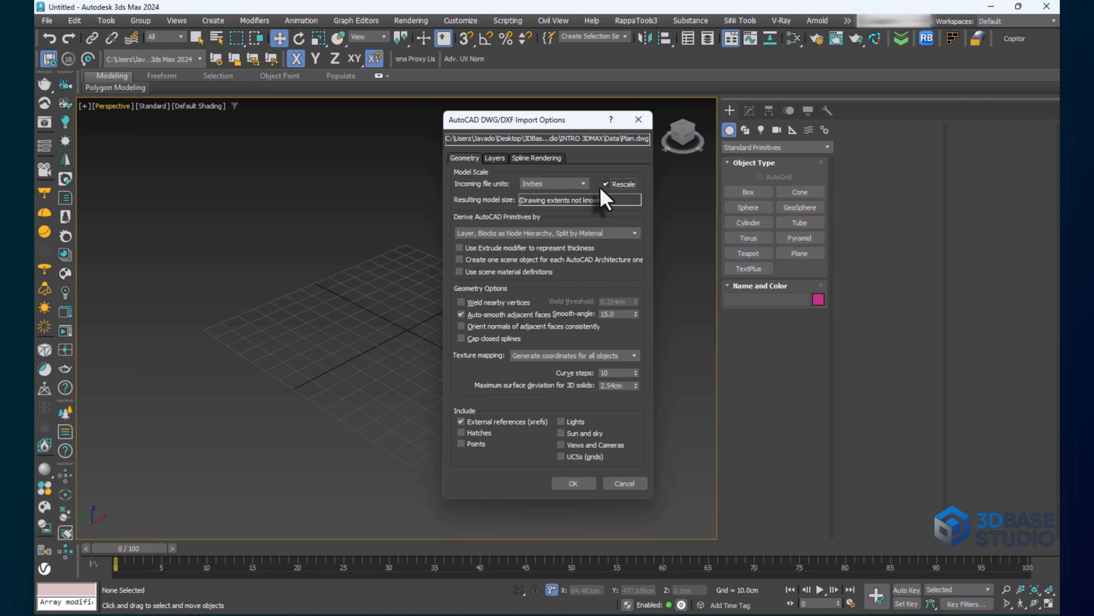
left_click(583, 183)
left_click(579, 180)
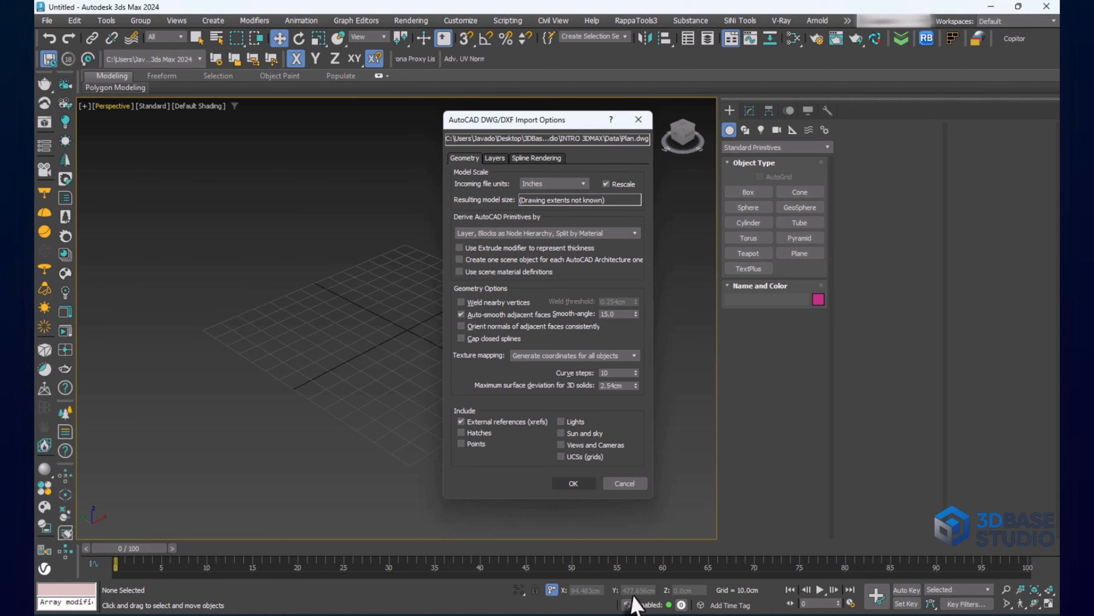
mouse_move(670, 613)
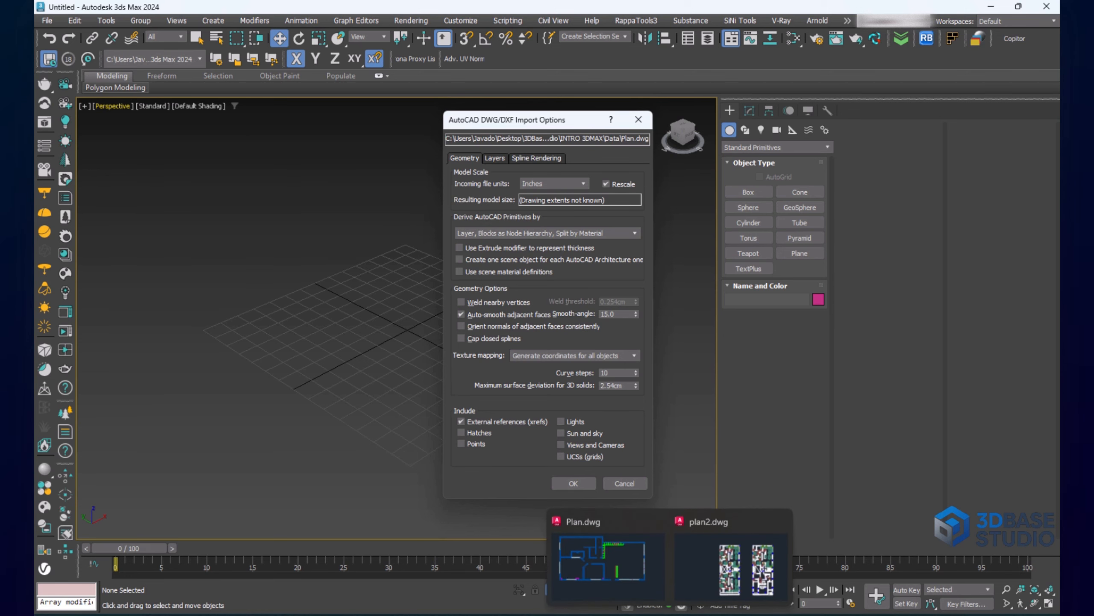
left_click(584, 184)
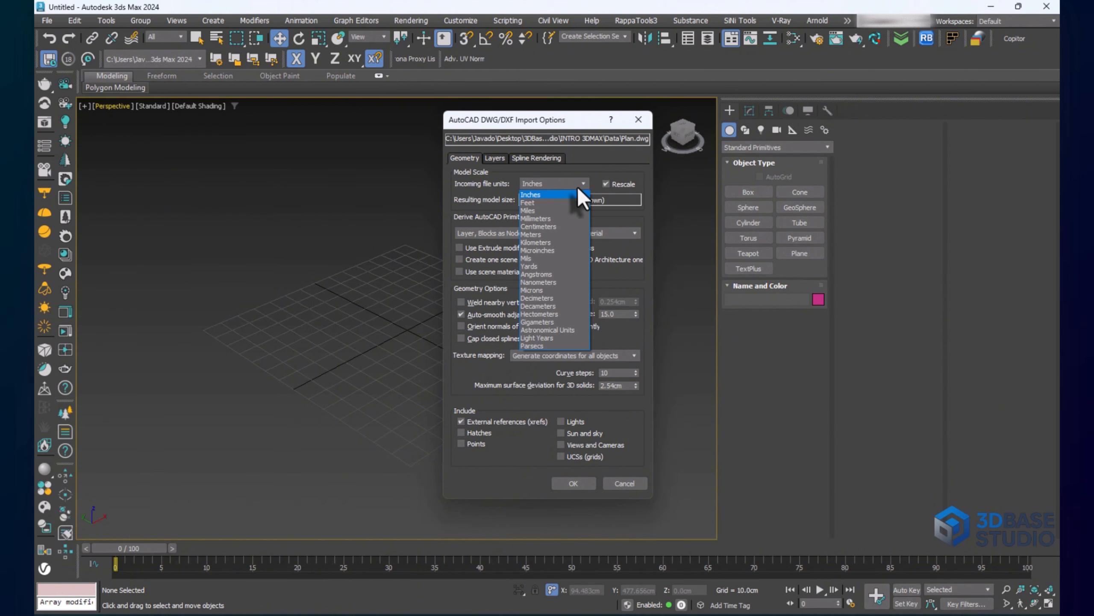
left_click(535, 229)
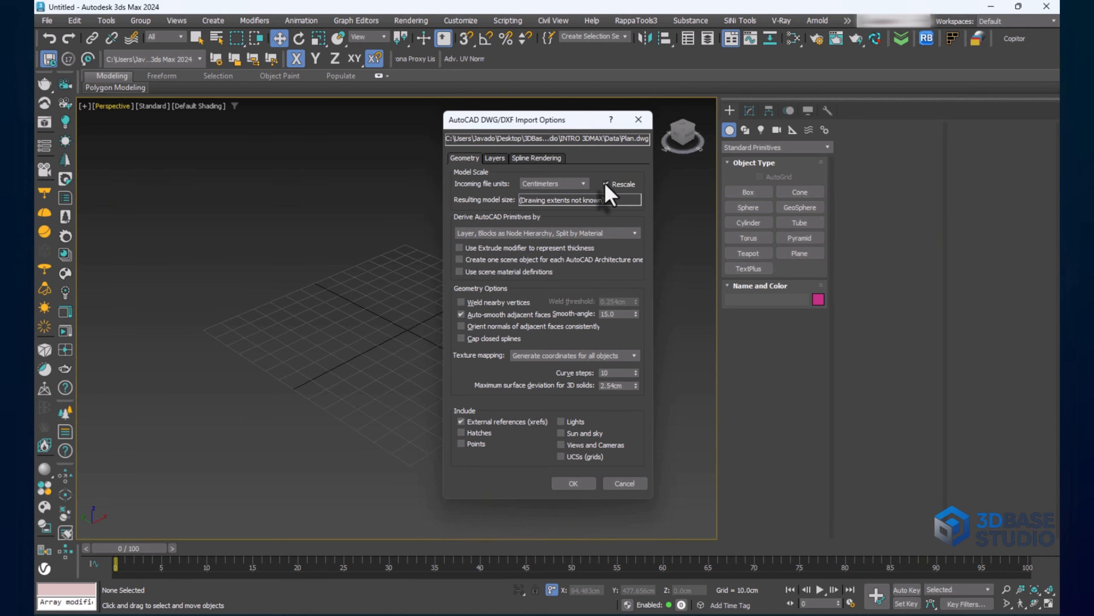
left_click(570, 480)
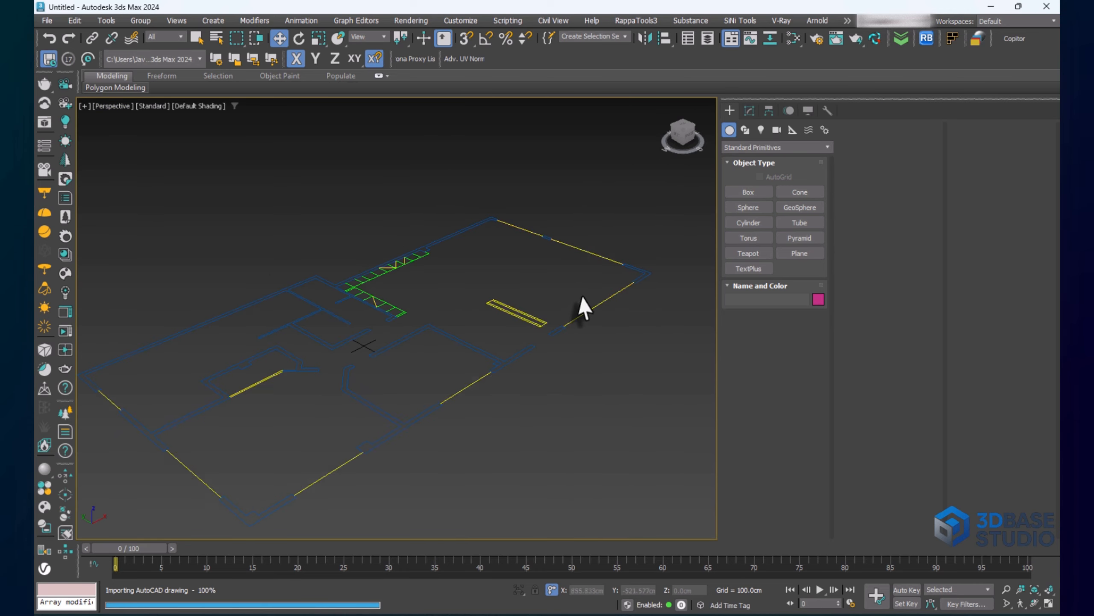
Draw a temporary 20 × 20 cm box, 40 cm high, snapped to the wall thickness at an interior wall corner
scroll(431, 330, "down", 1)
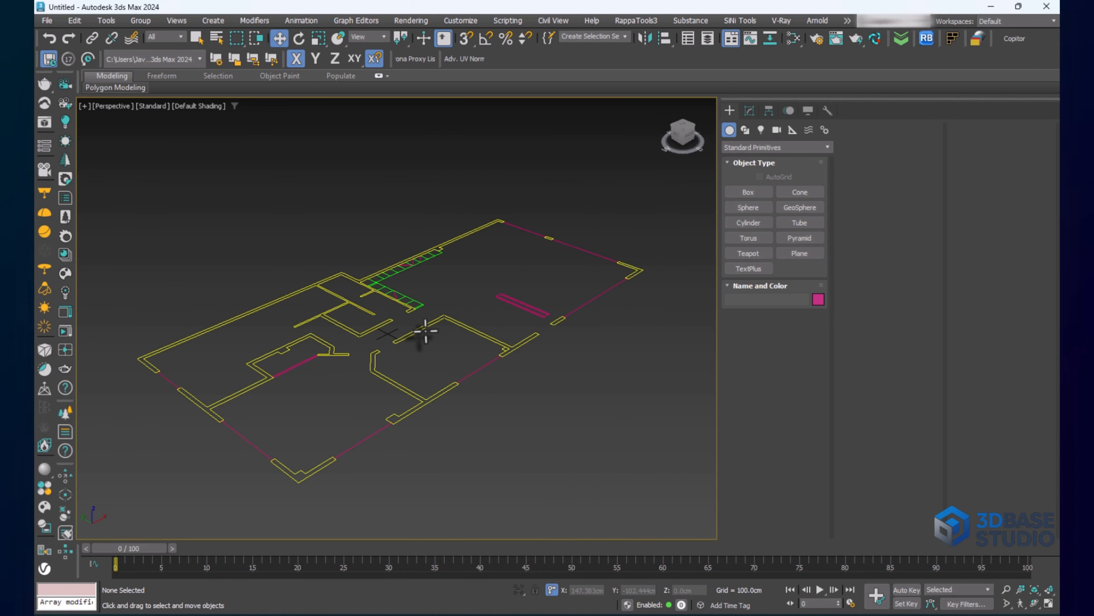
middle_click_drag(371, 343, 318, 341, "alt")
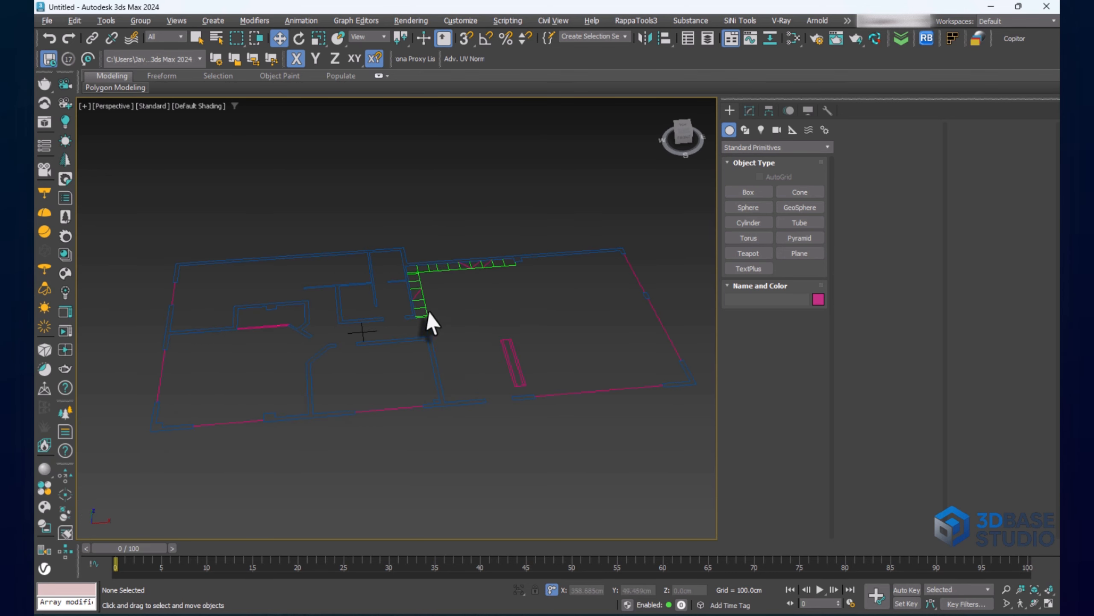
scroll(427, 314, "up", 5)
middle_click_drag(420, 319, 418, 261)
scroll(440, 371, "down", 3)
middle_click_drag(439, 371, 417, 305)
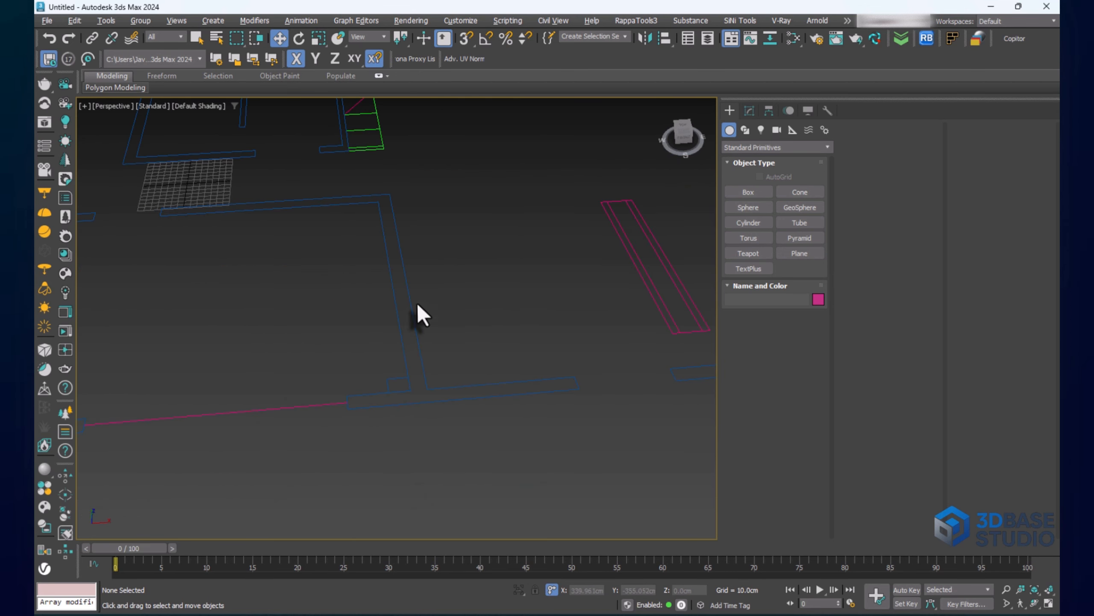
left_click(748, 192)
scroll(345, 211, "up", 3)
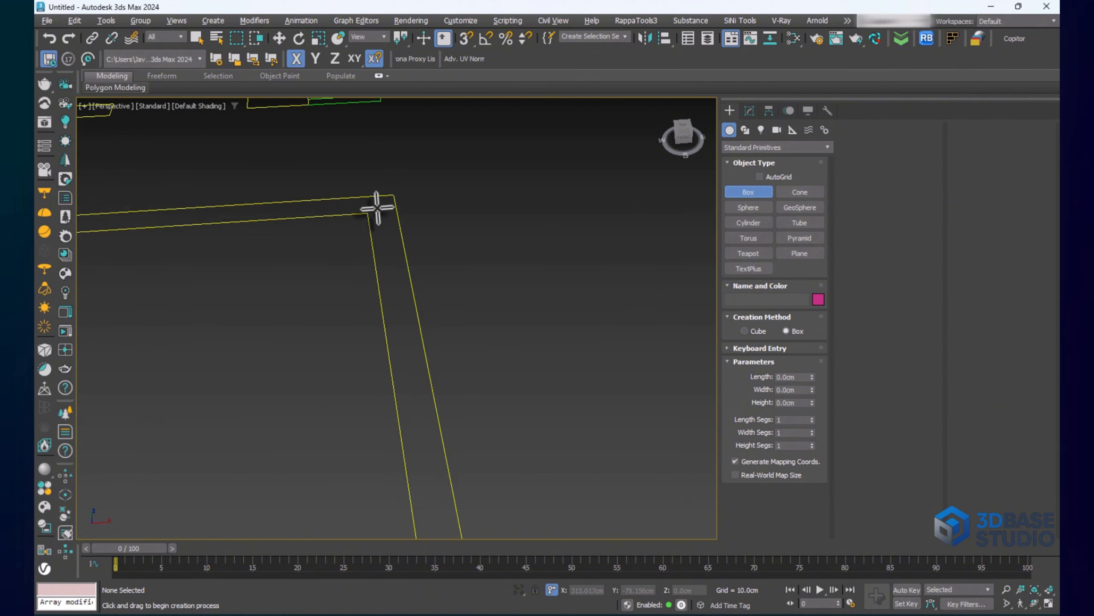
middle_click_drag(375, 208, 403, 294)
left_click_drag(403, 296, 425, 283)
left_click(425, 220)
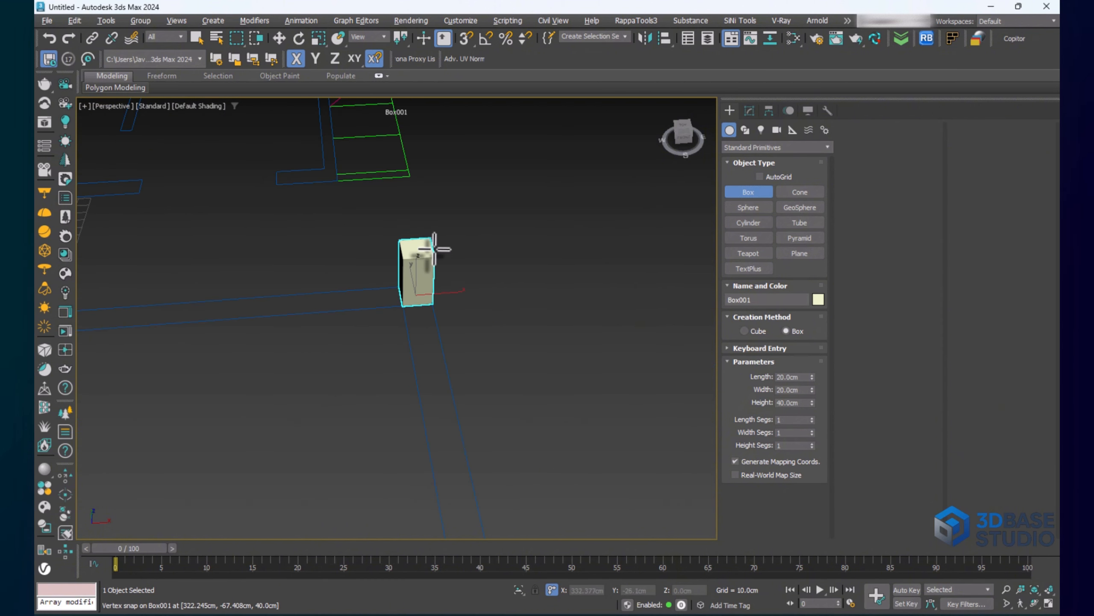
Turn off snapping and check the temporary box's length, width and height against the wall thickness
scroll(424, 255, "up", 3)
key("s")
middle_click_drag(485, 317, 446, 311, "alt")
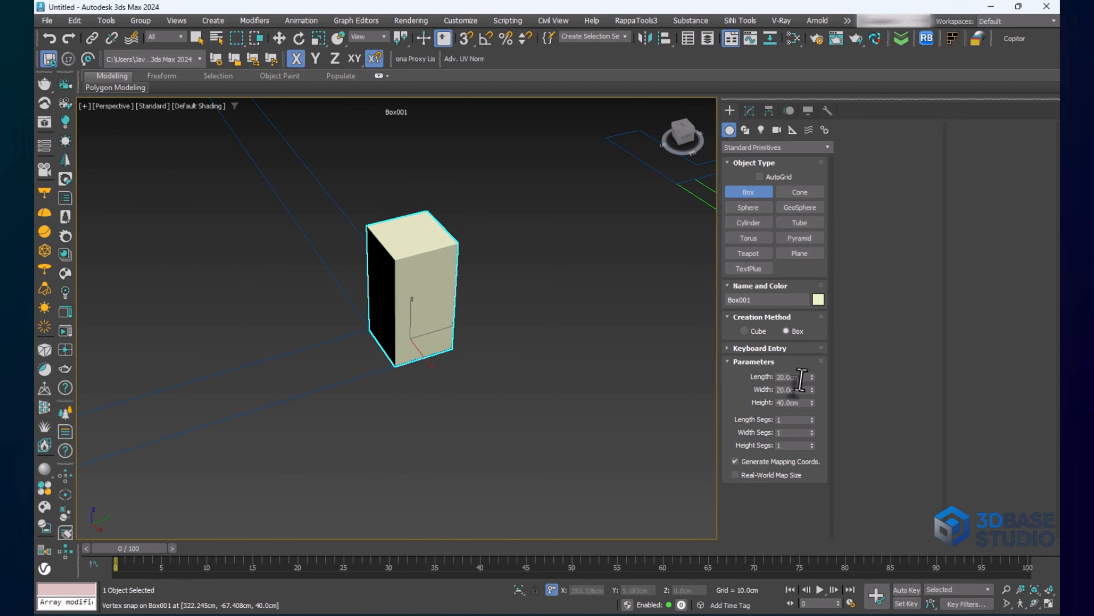
left_click_drag(801, 393, 754, 401)
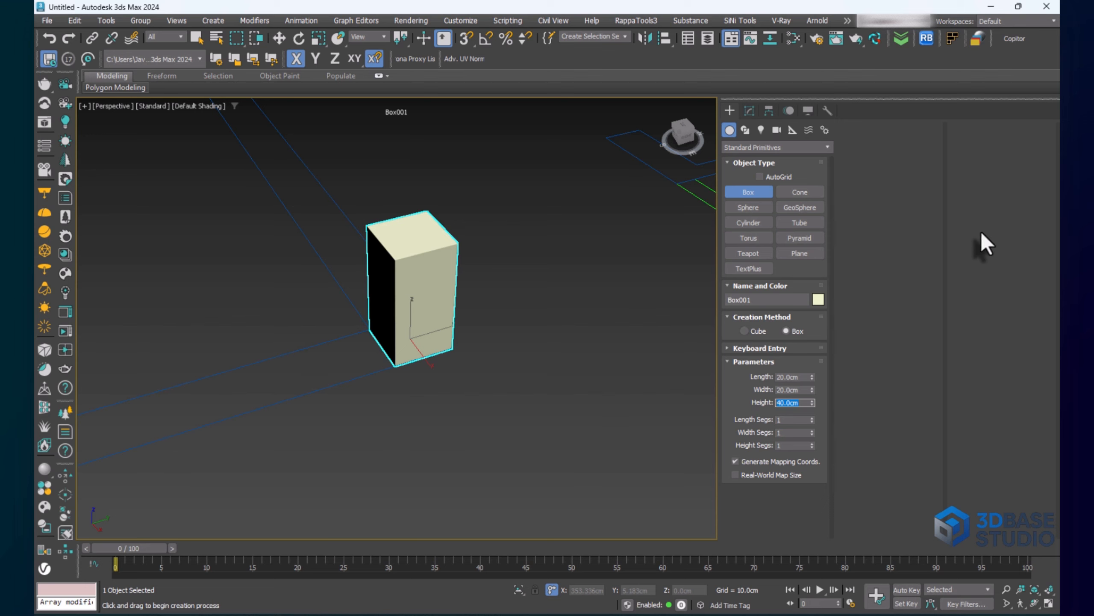
Delete the temporary box from the interior wall corner
key("w")
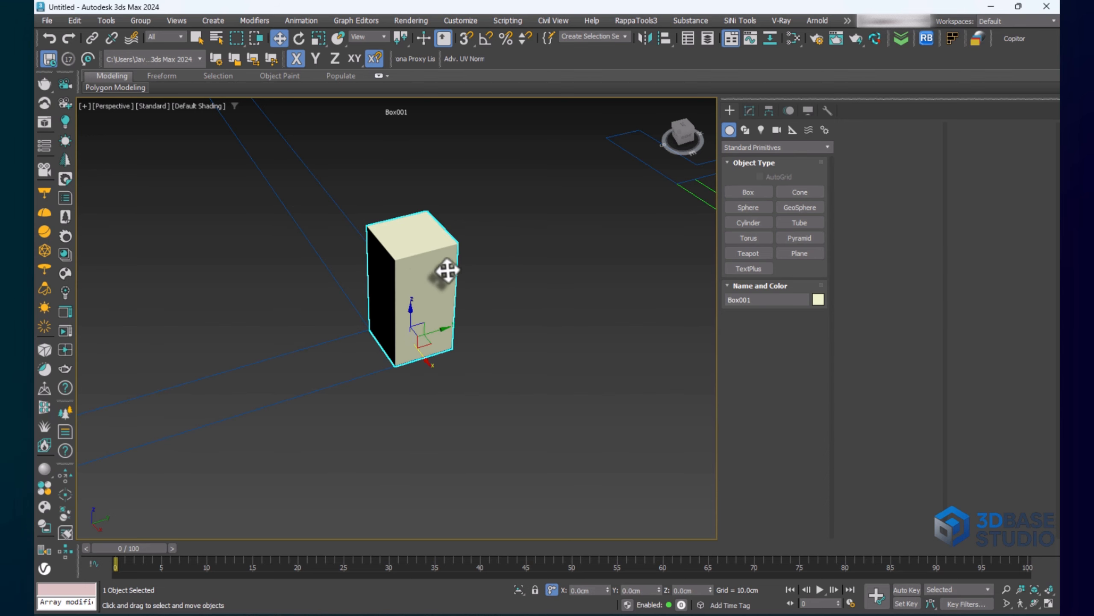
scroll(438, 255, "down", 4)
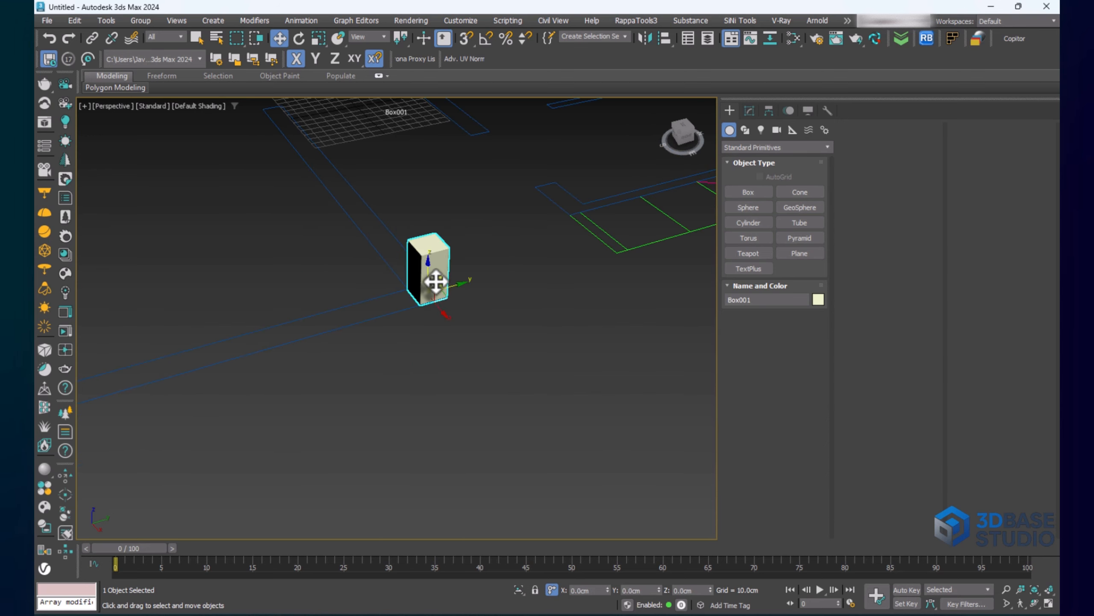
left_click_drag(447, 293, 523, 301)
key("Delete")
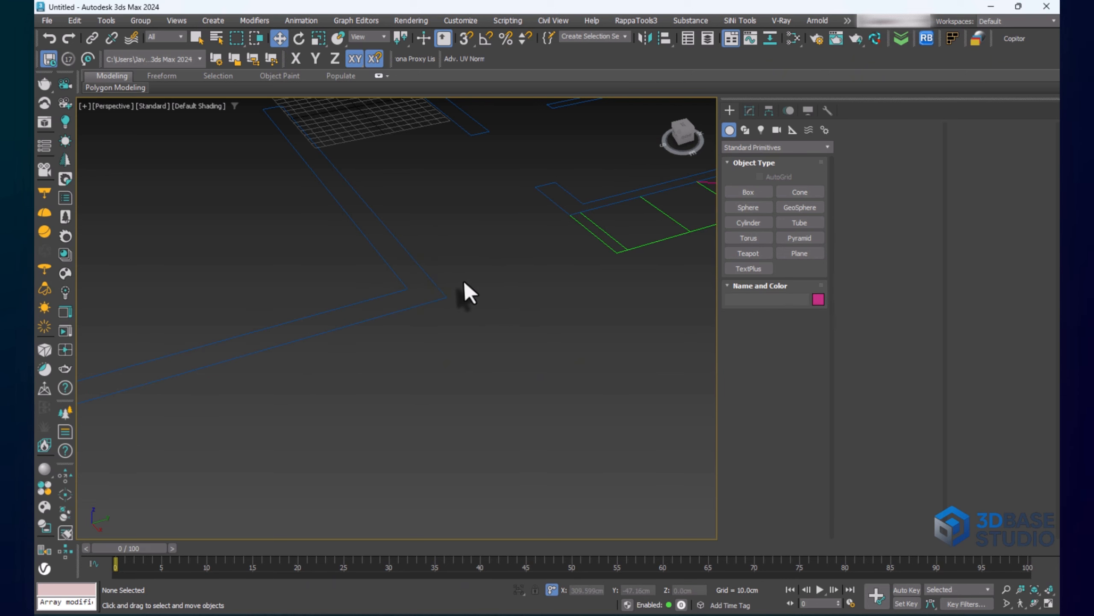
Switch the viewport to the Top view and show the whole imported floor plan
scroll(463, 280, "down", 6)
middle_click_drag(414, 319, 487, 283, "alt")
middle_click_drag(487, 283, 475, 299)
key("t")
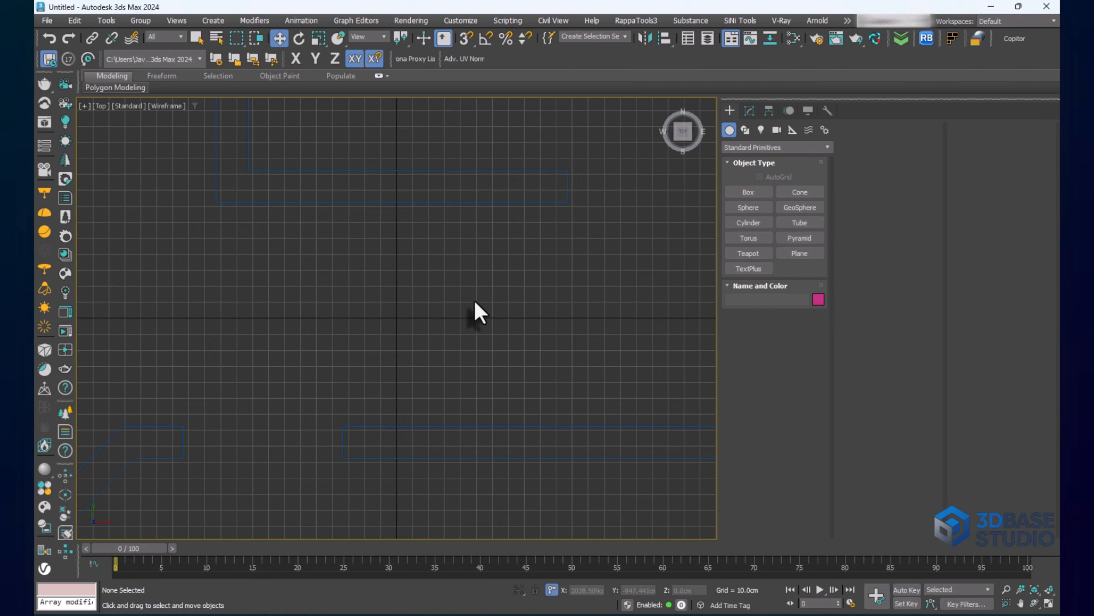
scroll(471, 280, "down", 5)
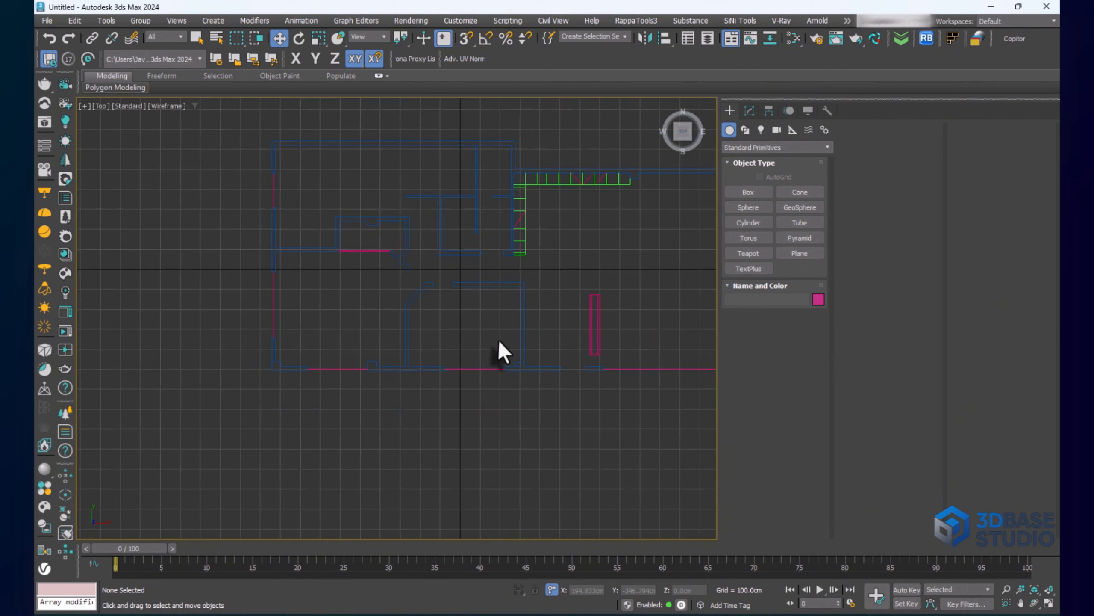
middle_click_drag(498, 341, 471, 367, "alt")
key("t")
scroll(467, 358, "down", 5)
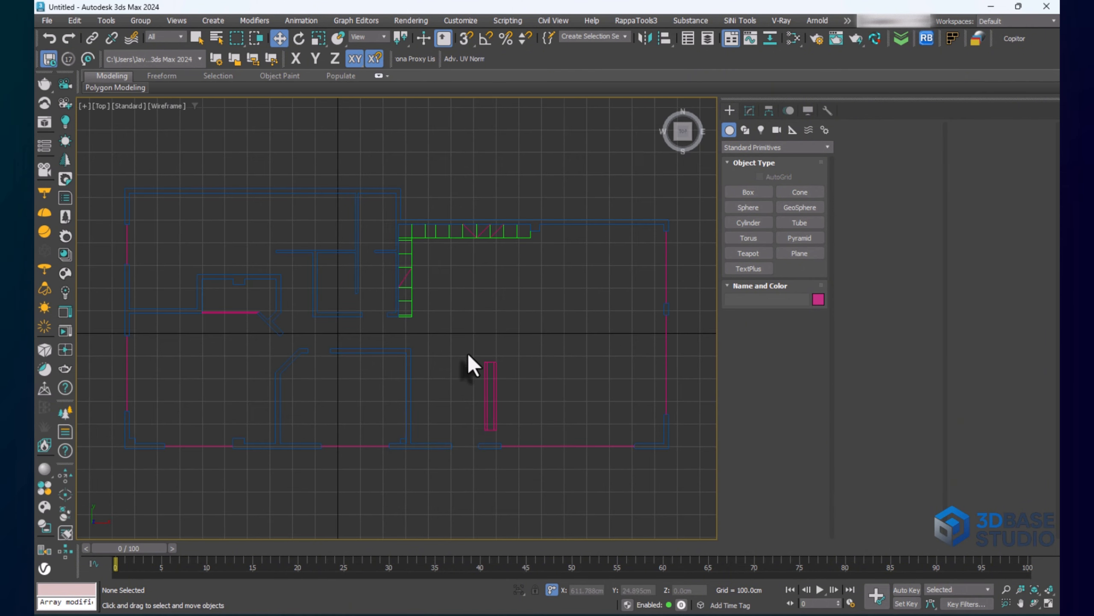
scroll(458, 335, "down", 3)
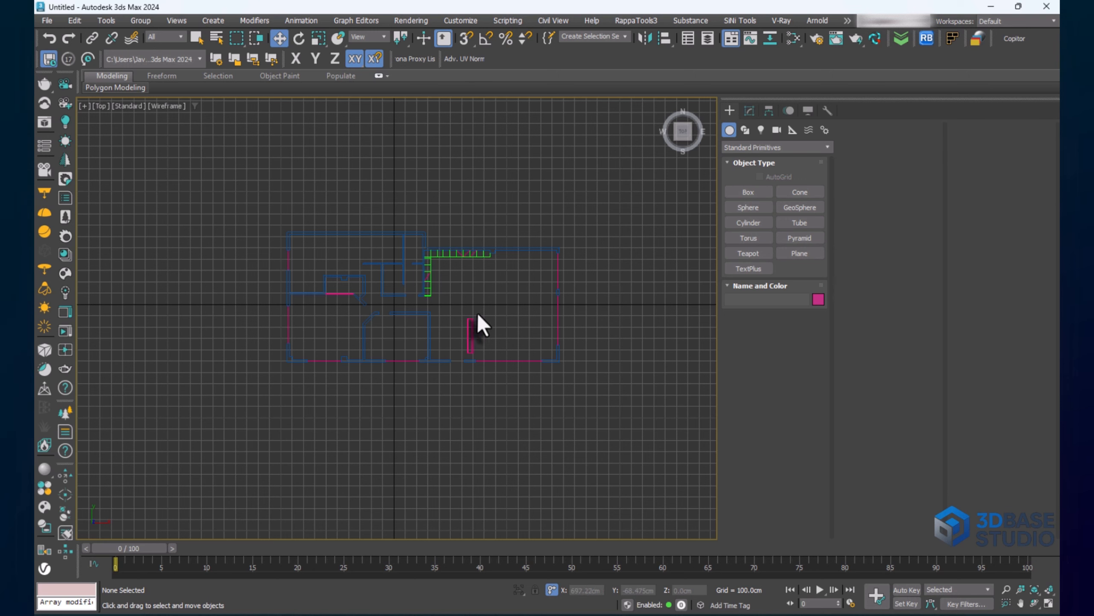
middle_click_drag(464, 334, 476, 342)
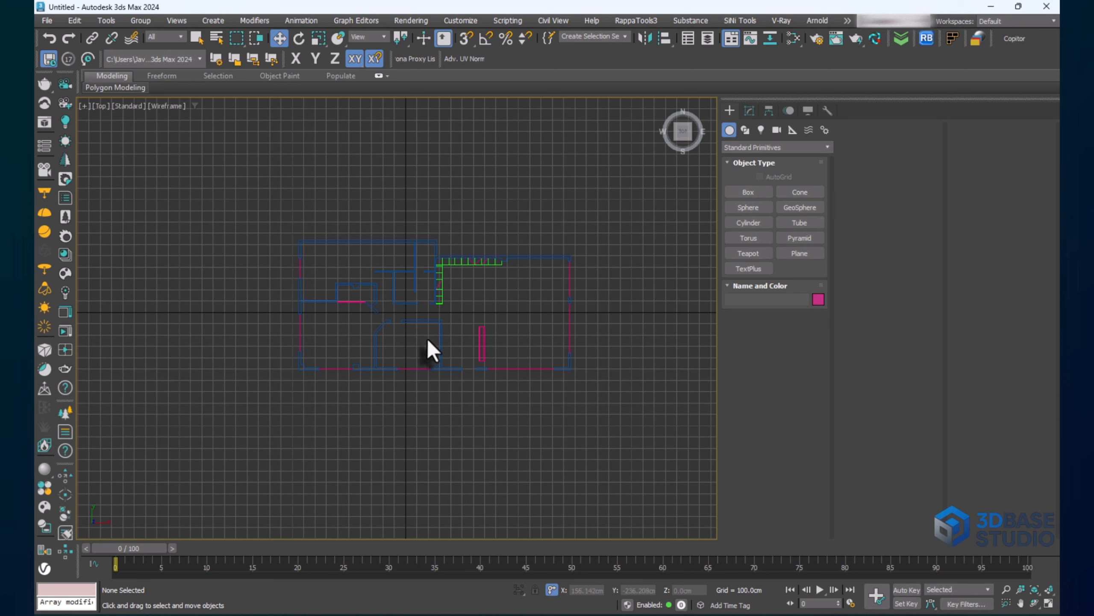
Hide the grid in the Top view, keeping the whole floor plan framed
key("g")
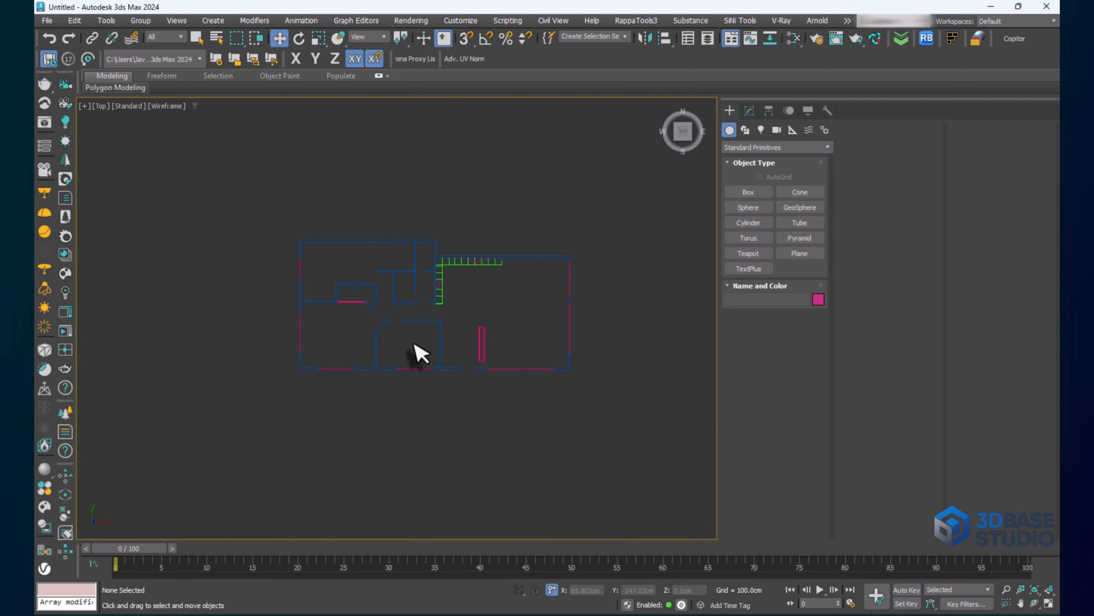
scroll(449, 310, "up", 2)
scroll(295, 283, "down", 1)
middle_click_drag(511, 318, 513, 342)
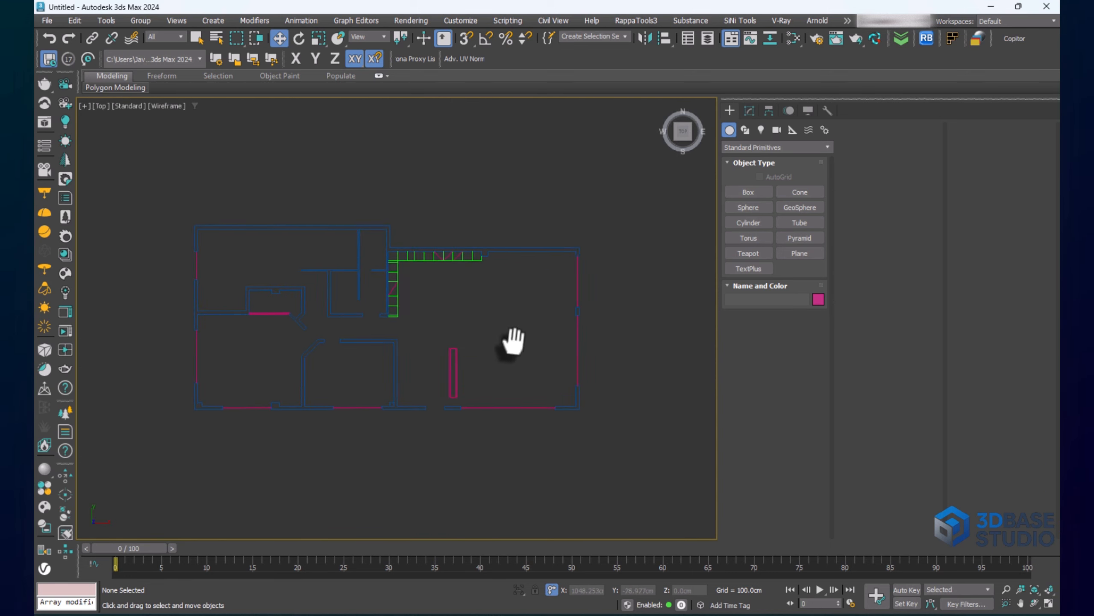
scroll(468, 319, "down", 2)
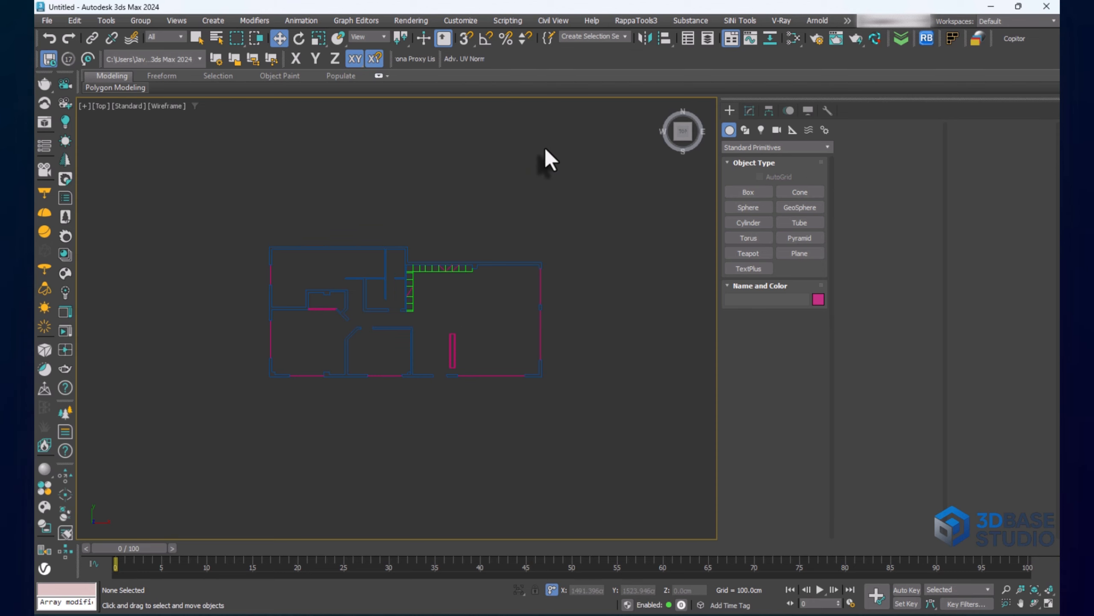
Show the Layer Explorer, dock it together with the Command Panel, and place it second in the tab order
left_click(707, 39)
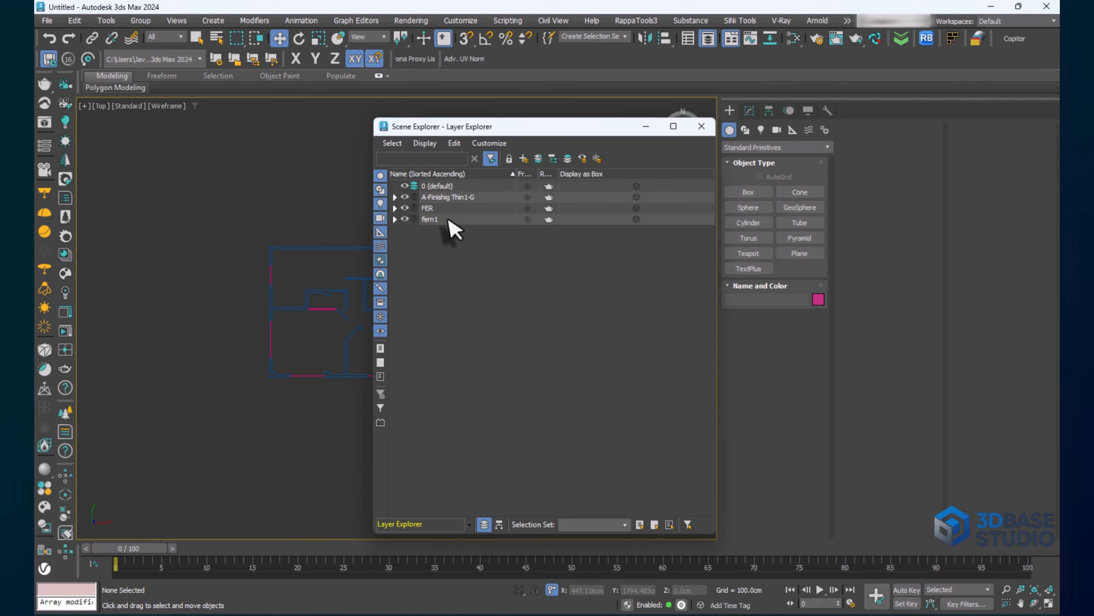
left_click_drag(510, 127, 865, 195)
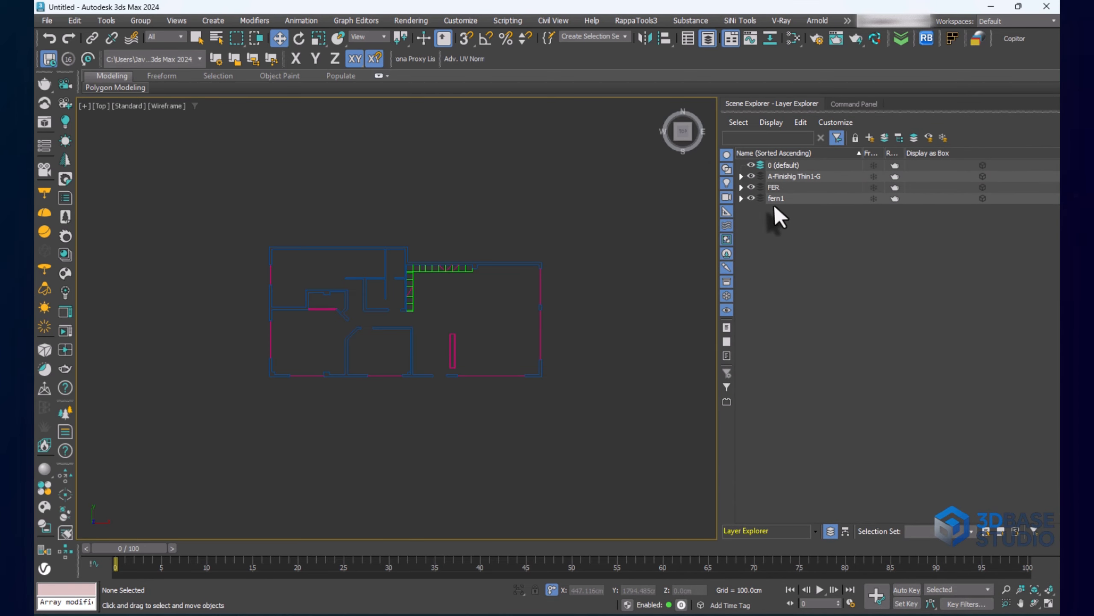
left_click_drag(845, 103, 776, 103)
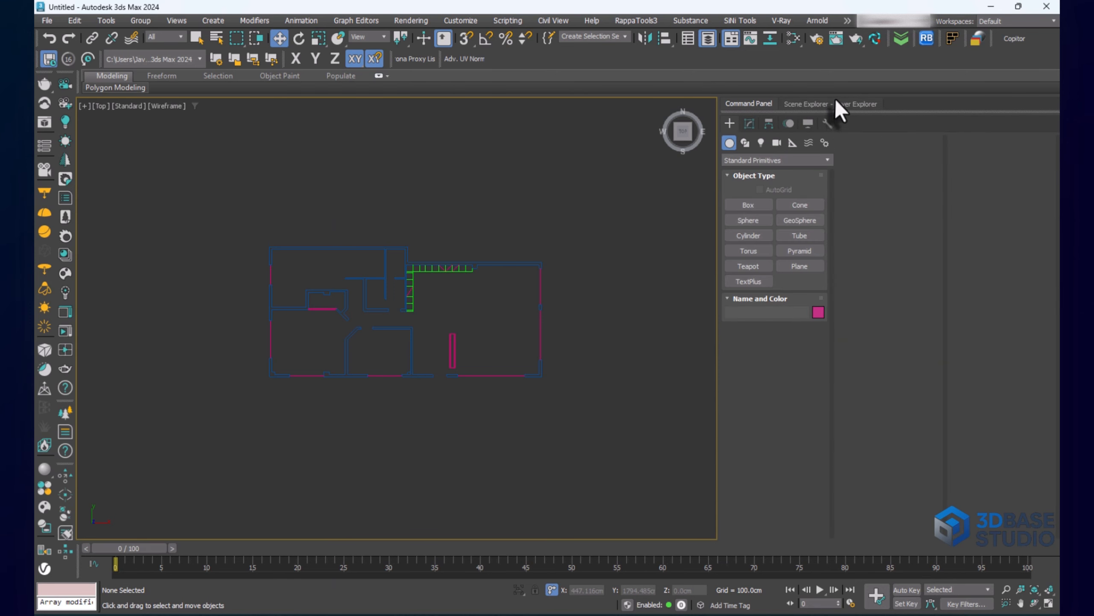
left_click(835, 103)
left_click(752, 105)
left_click(816, 104)
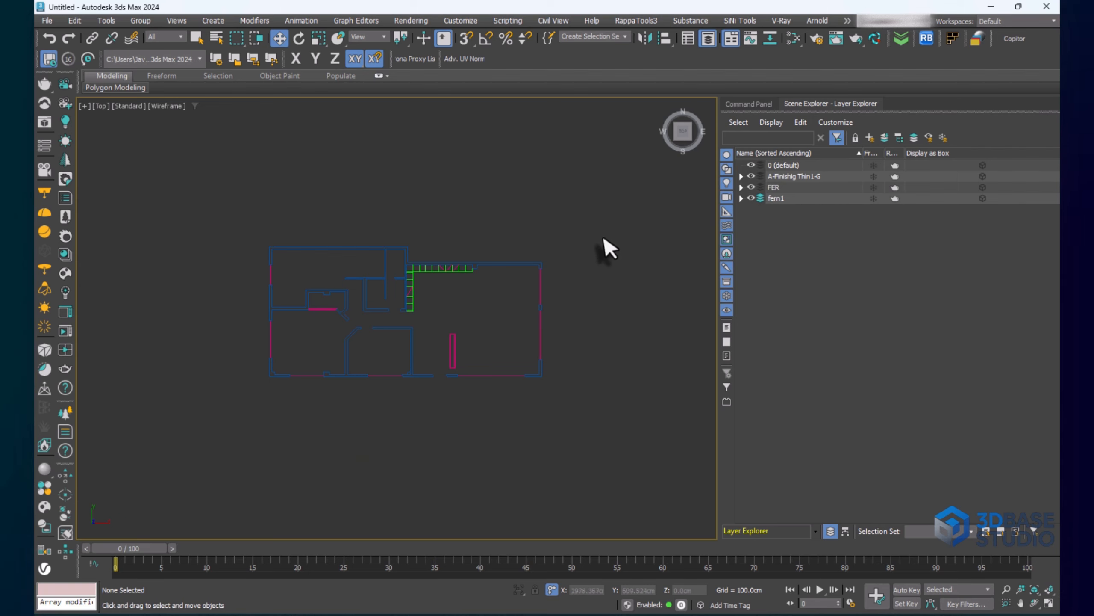
Select the entire imported plan to check which layers its shapes are on, and clear the selection
left_click_drag(597, 207, 246, 433)
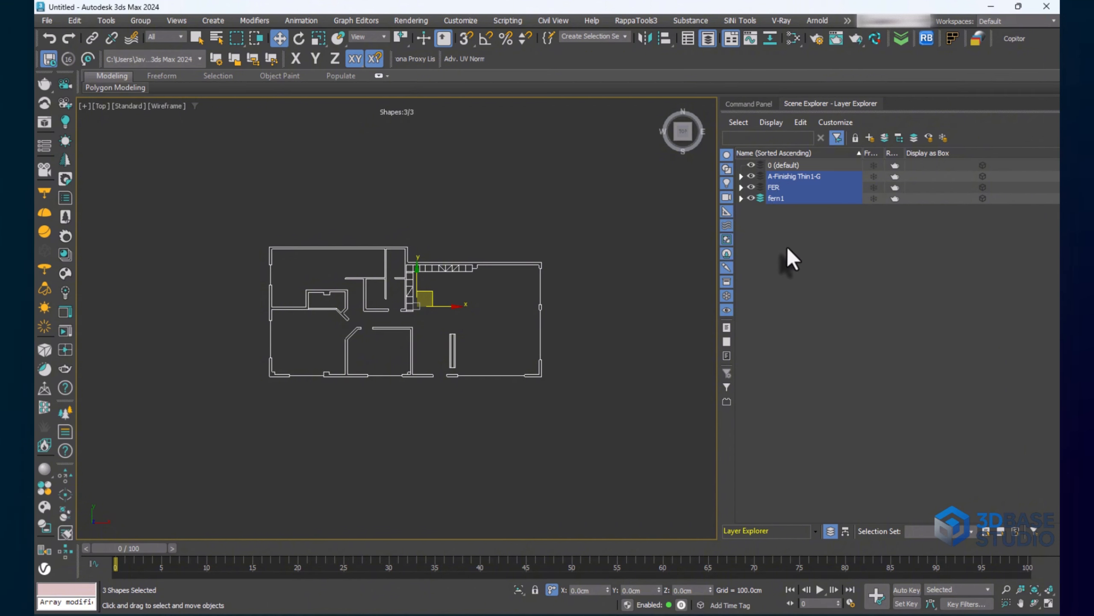
left_click(827, 258)
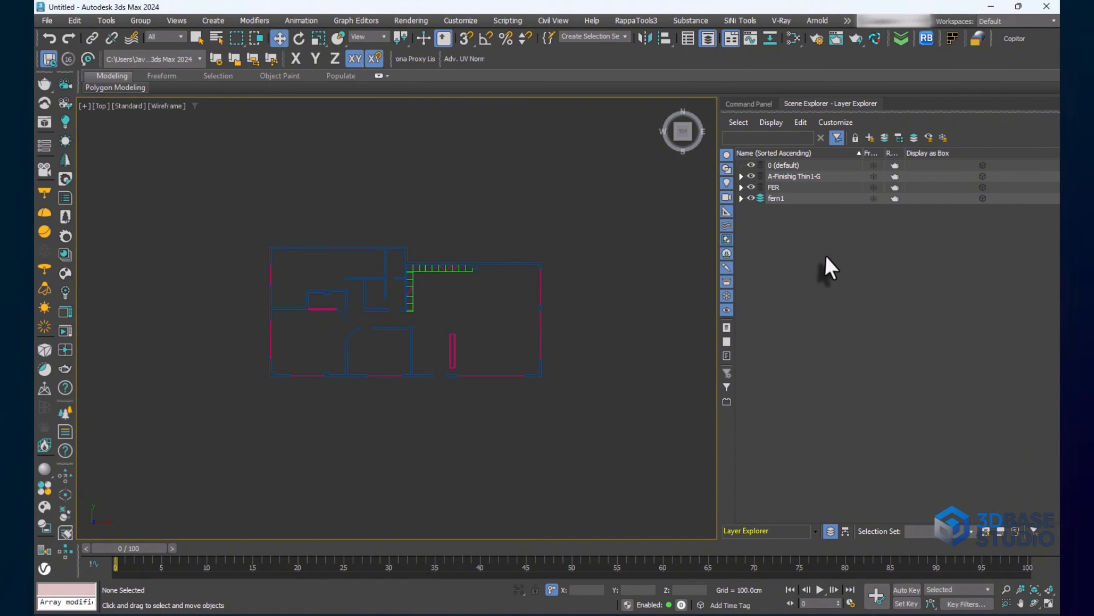
Create a new layer named Cad in the Layer Explorer
left_click(869, 137)
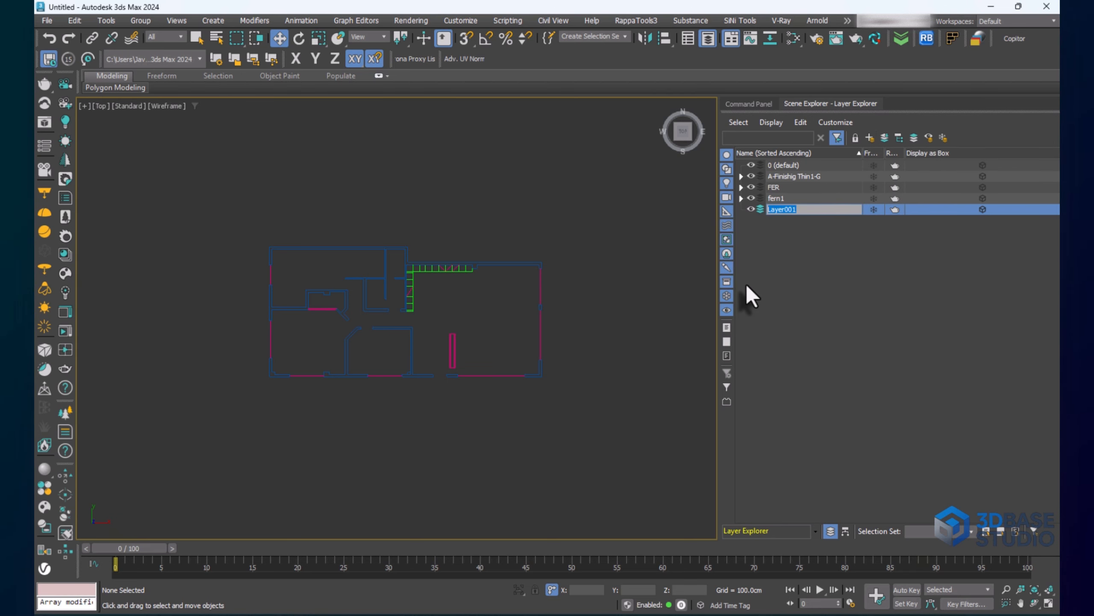
type("Cad")
key("Return")
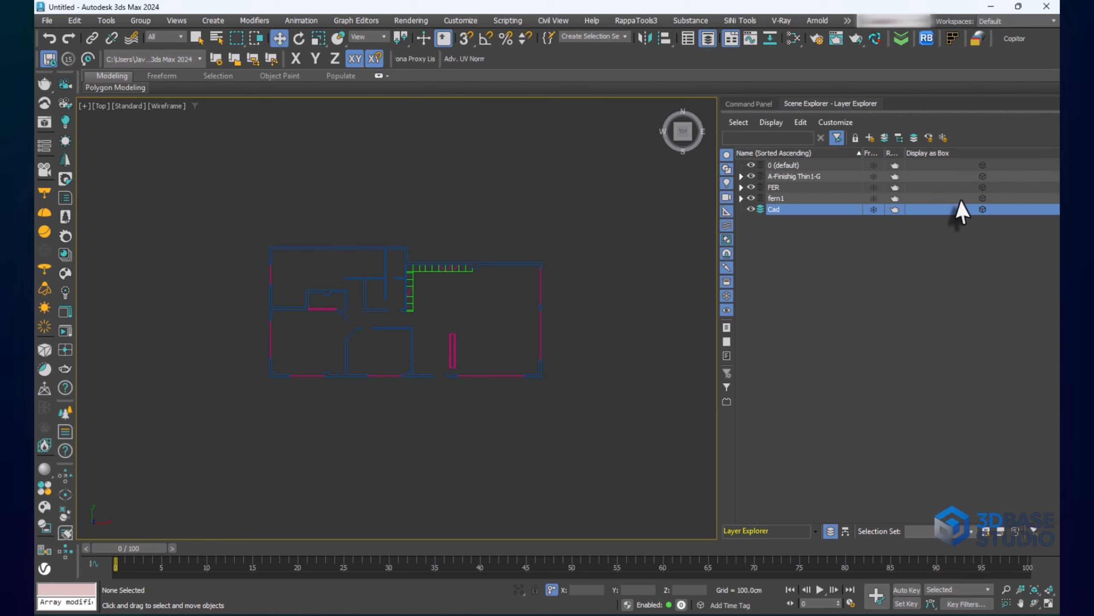
Select the entire imported plan and add its shapes to the active Cad layer
left_click_drag(586, 182, 228, 440)
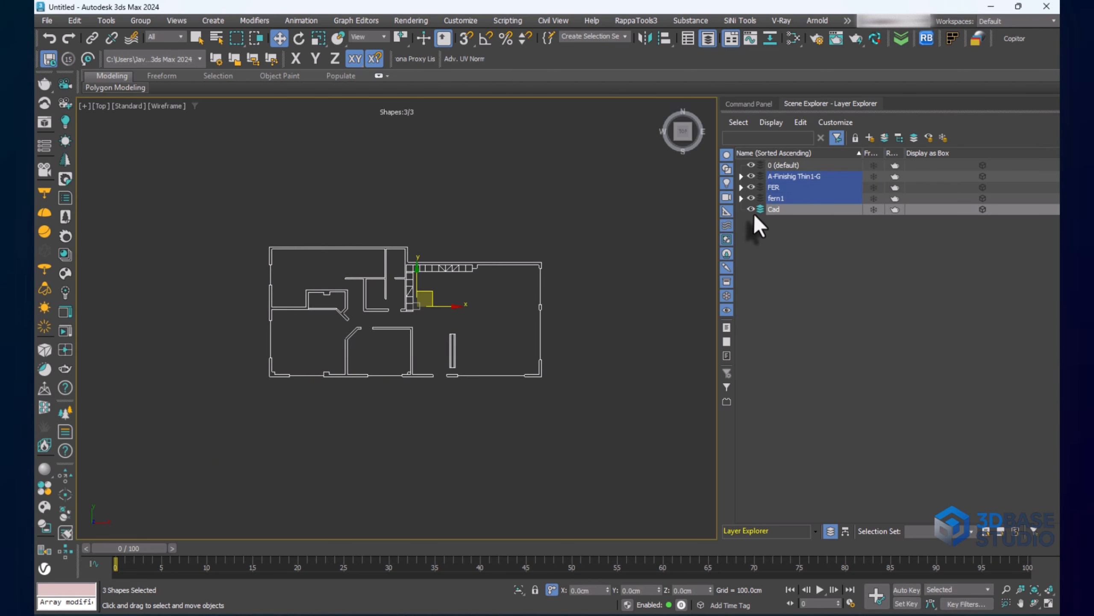
left_click(769, 236)
left_click_drag(578, 200, 190, 433)
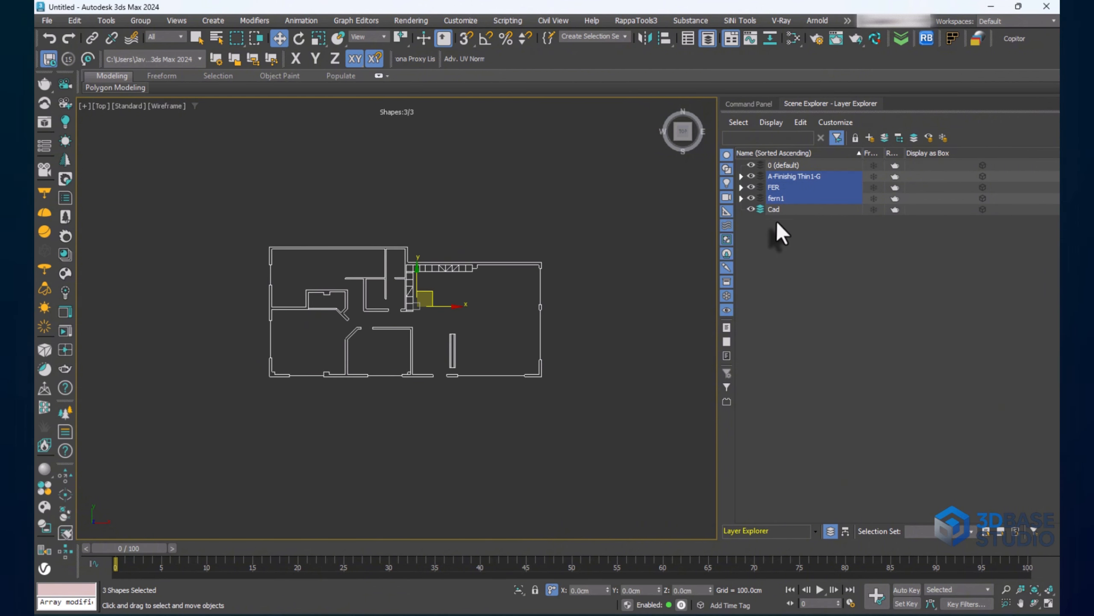
left_click_drag(599, 190, 169, 443)
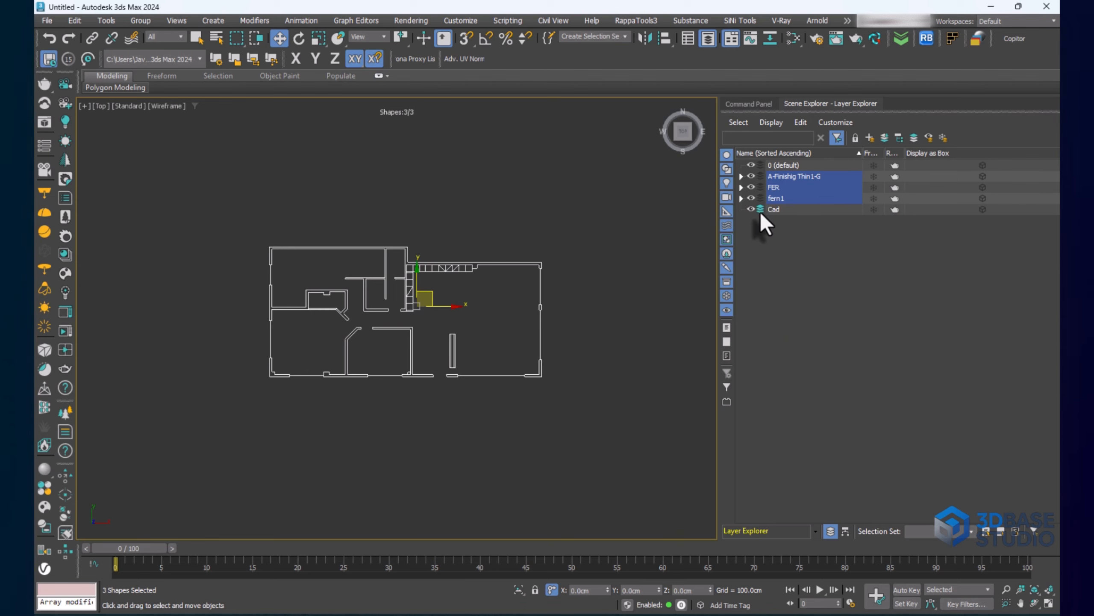
left_click(884, 137)
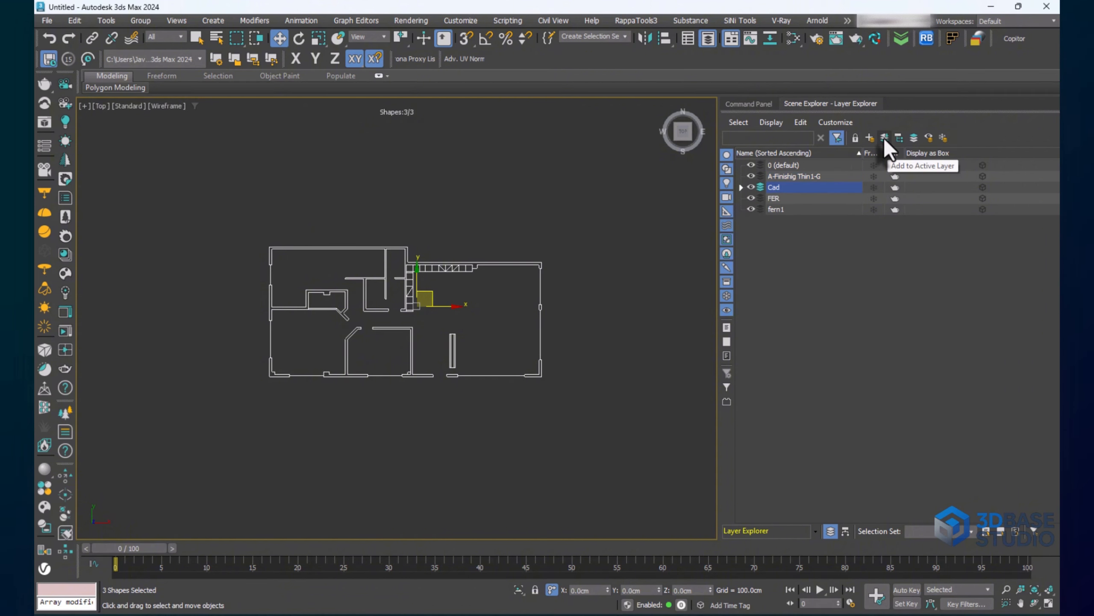
Examine the Cad layer's contents and the FER and fern1 layers to check where the plan's shapes are
left_click(741, 187)
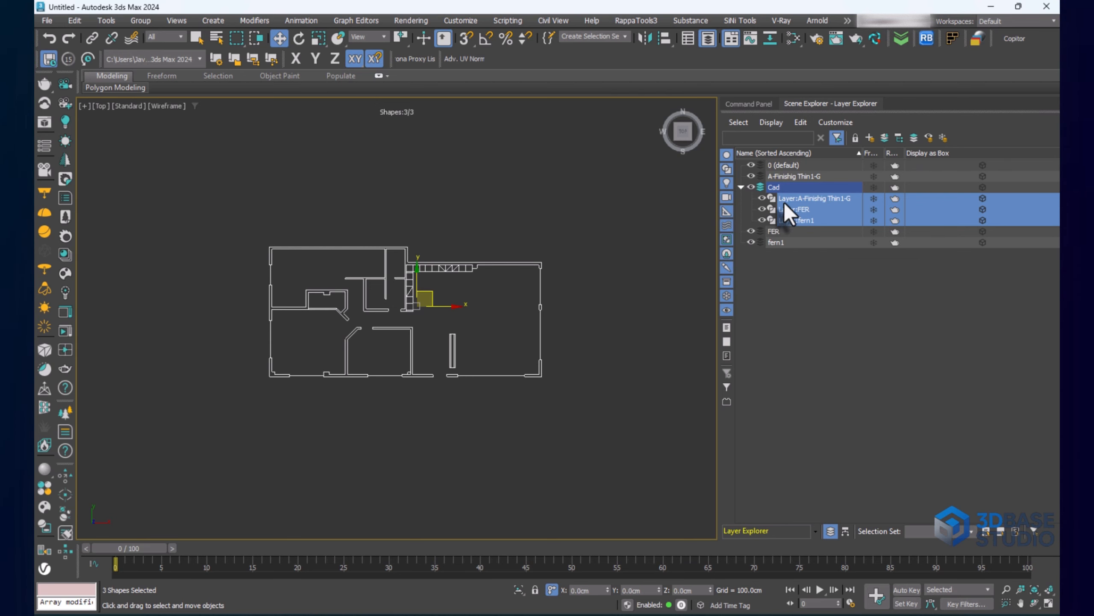
left_click(774, 233)
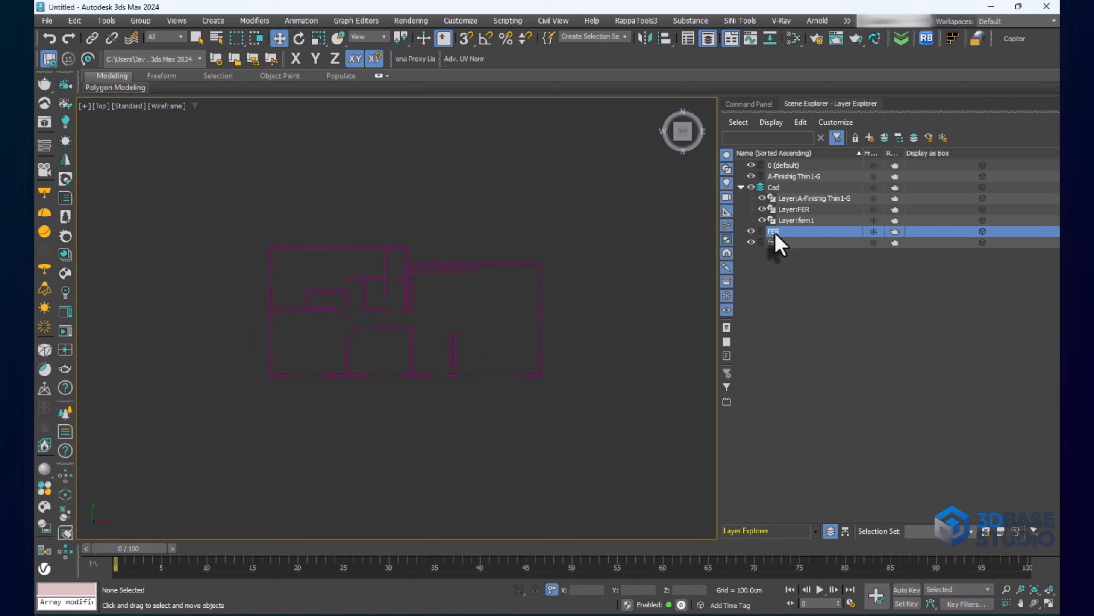
left_click(774, 243)
left_click(741, 187)
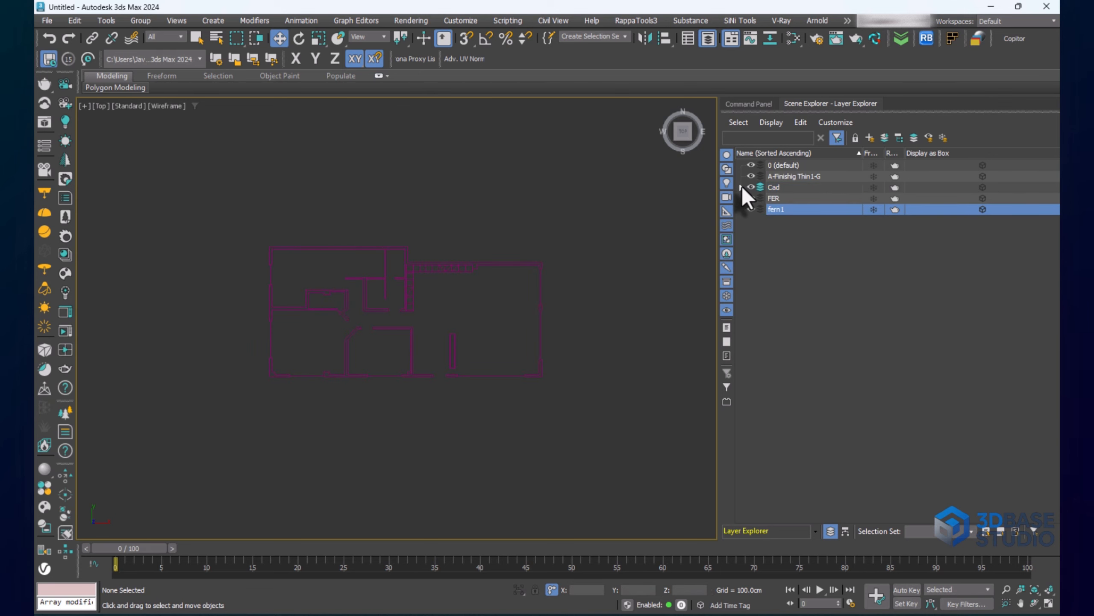
Make the A-Finishig Thin1-G layer active, and switch the active layer back to Cad
left_click(761, 176)
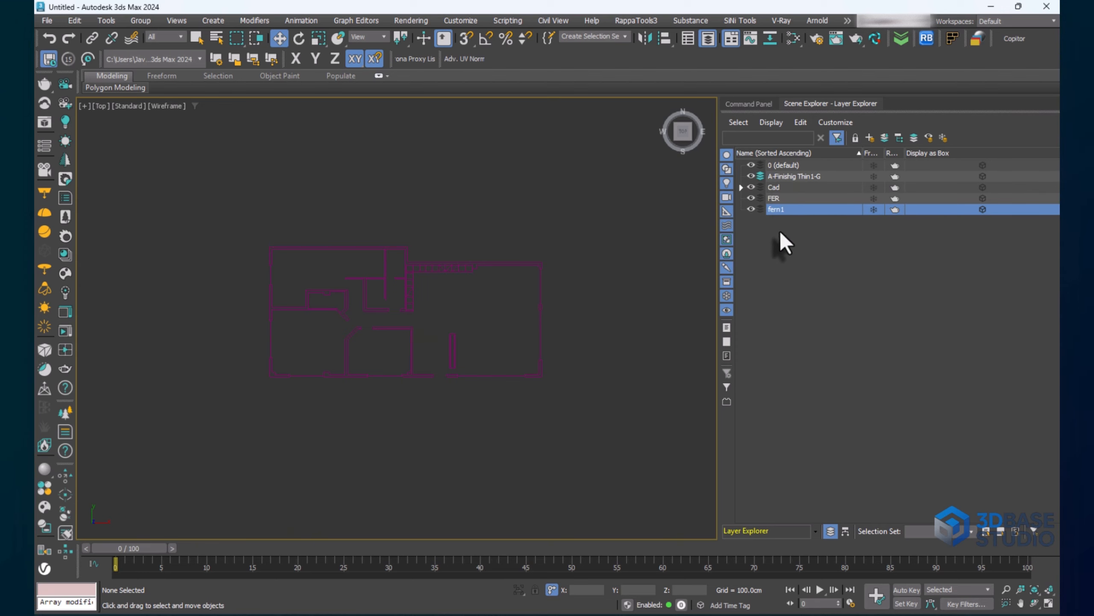
left_click(779, 177)
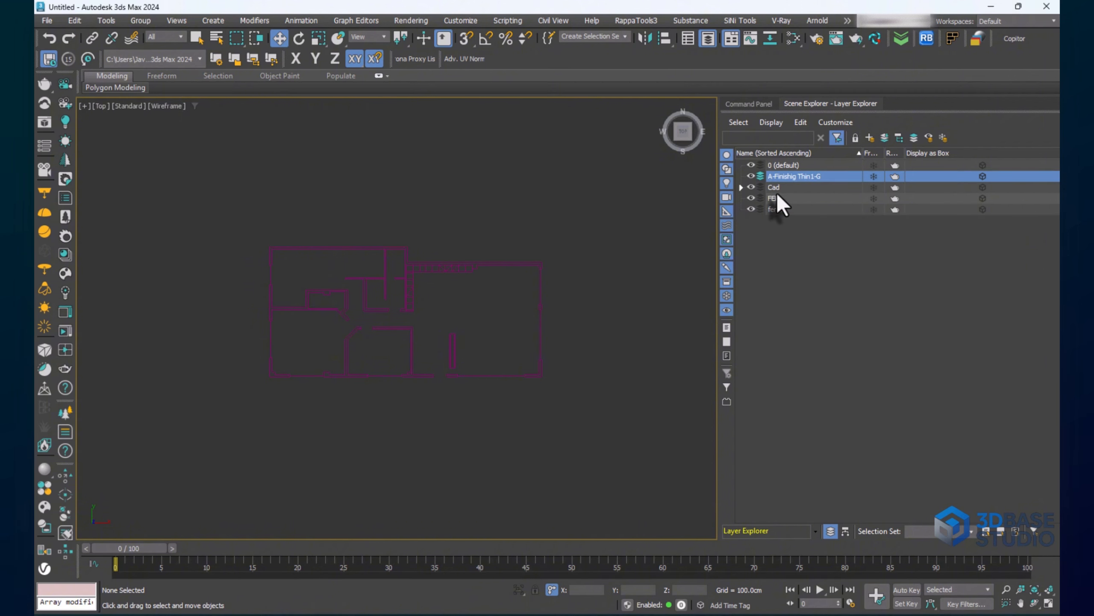
left_click(778, 188)
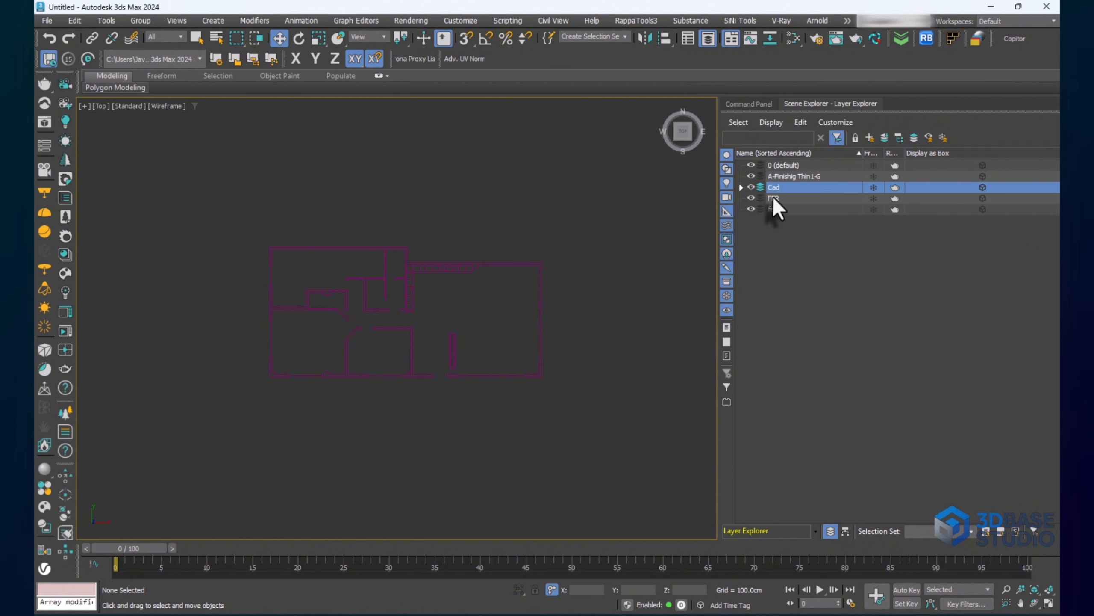
left_click(742, 186)
left_click(742, 186)
Remove the empty layers A-Finishig Thin1-G, FER and fern1
left_click(779, 175)
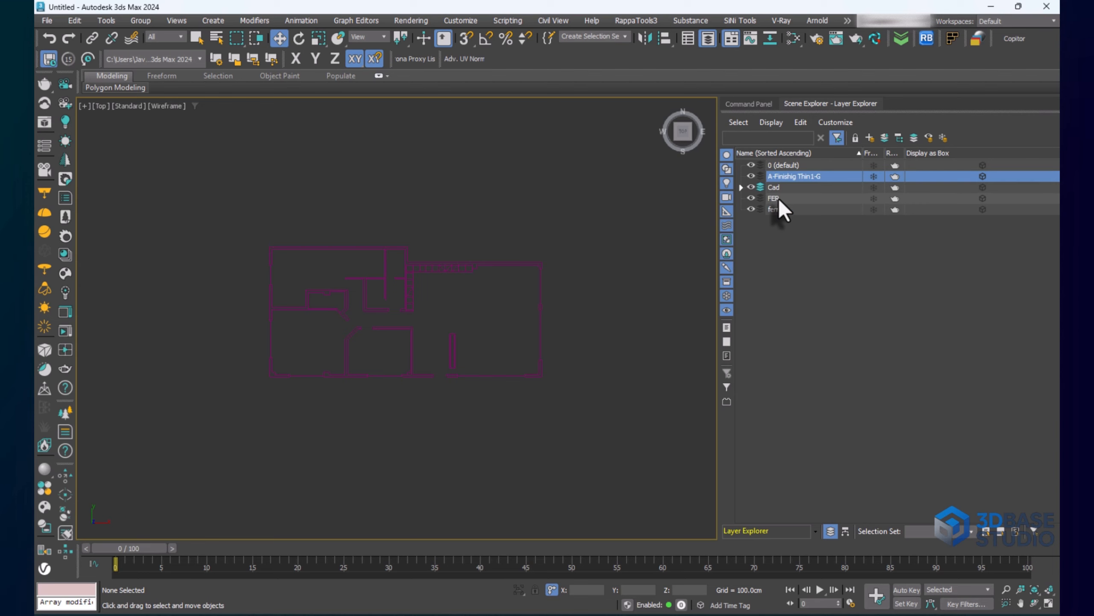
left_click(778, 198, "ctrl")
left_click(778, 209, "ctrl")
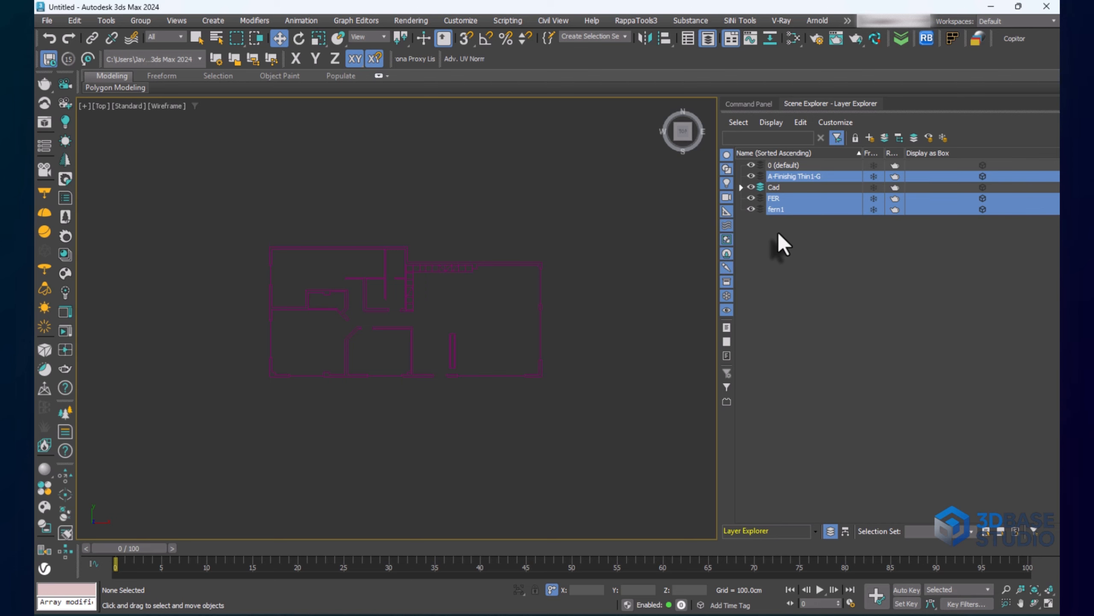
right_click(803, 256)
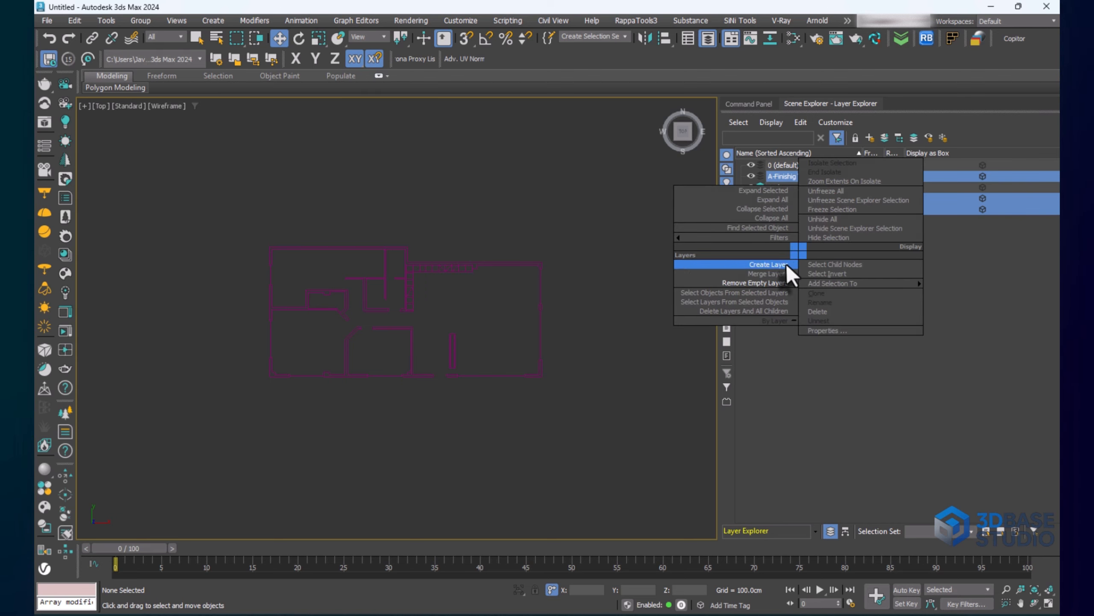
left_click(773, 284)
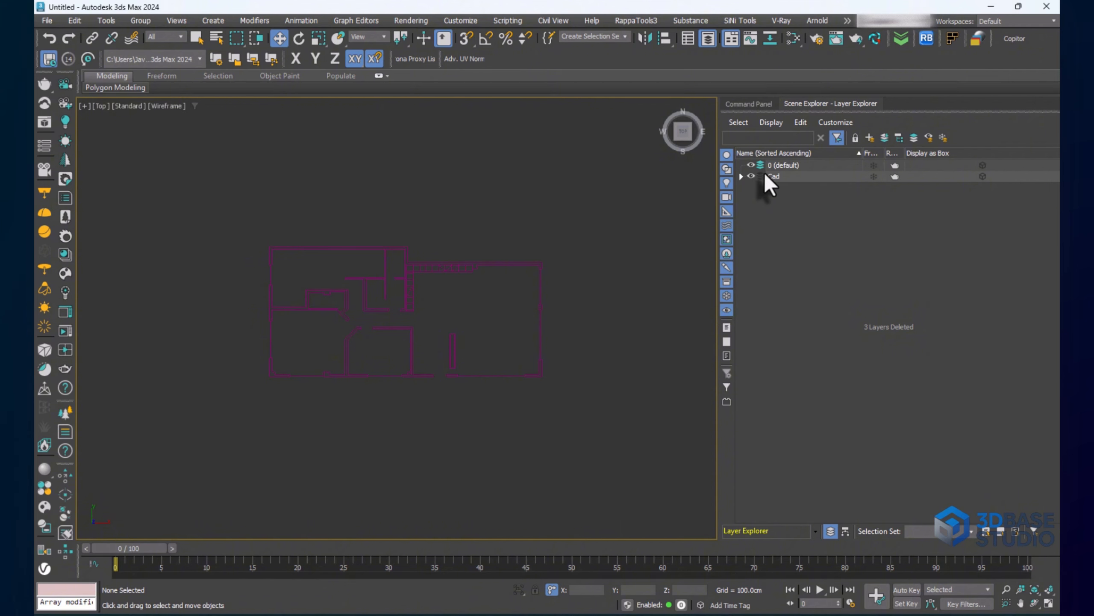
Check that all shapes of the plan are on the Cad layer, and make Cad the active layer
left_click_drag(584, 192, 204, 431)
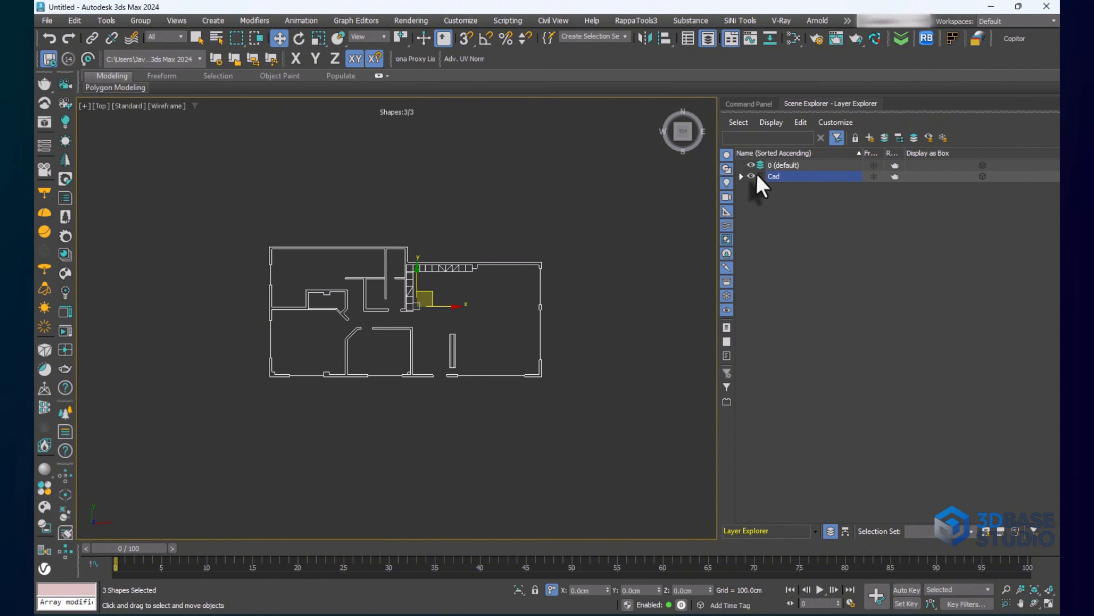
left_click(742, 175)
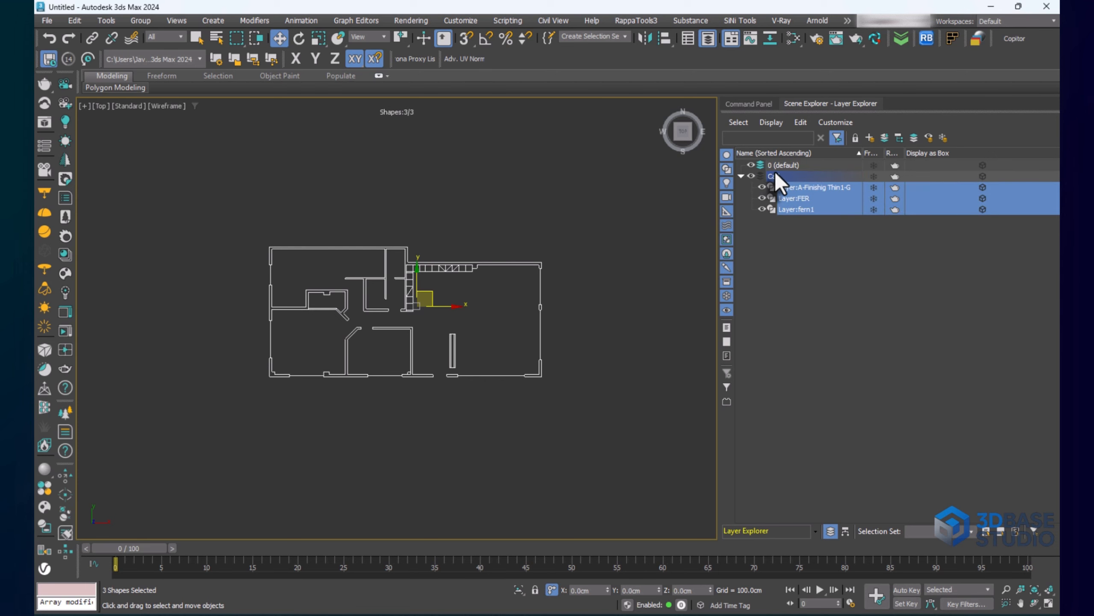
left_click(805, 299)
left_click_drag(637, 170, 222, 427)
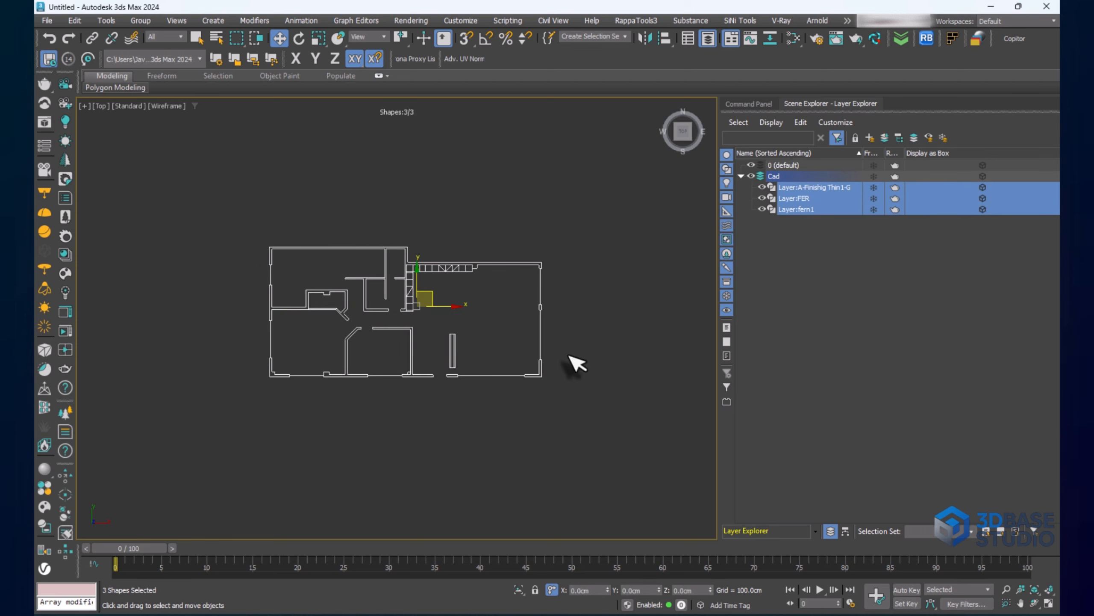
Select the plan's shapes one at a time in the viewport and under the Cad layer to check whether they are separate objects
left_click(474, 293)
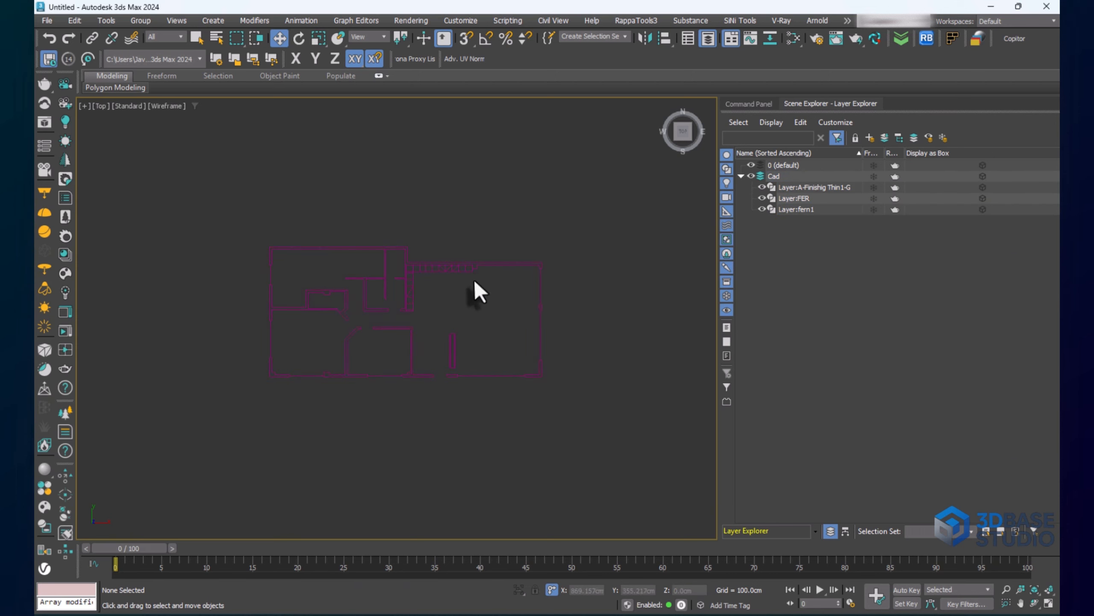
left_click(493, 264)
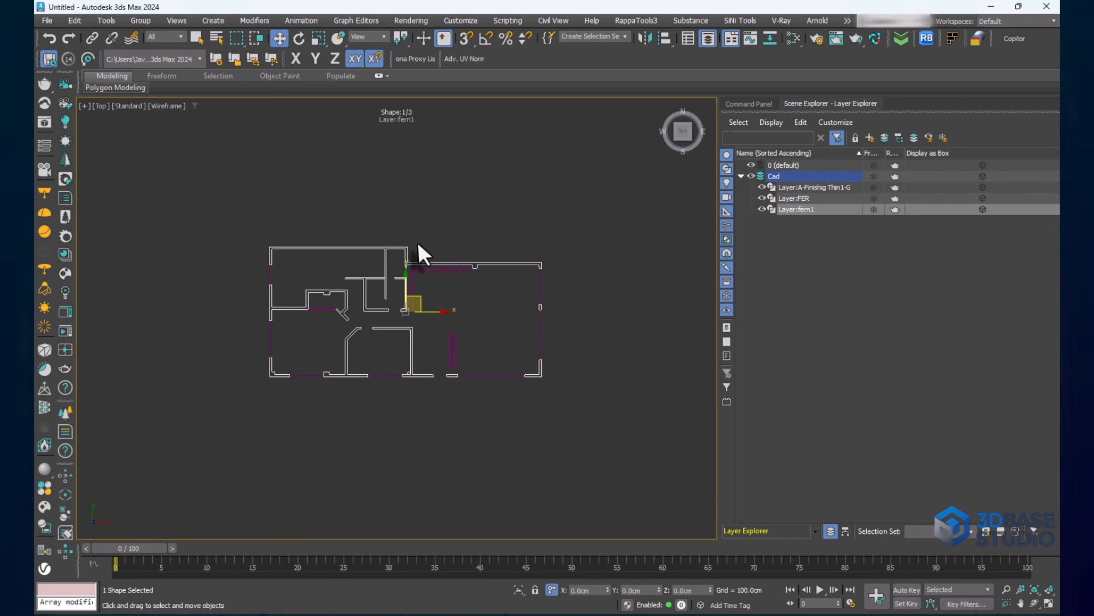
scroll(460, 272, "up", 2)
left_click(460, 272)
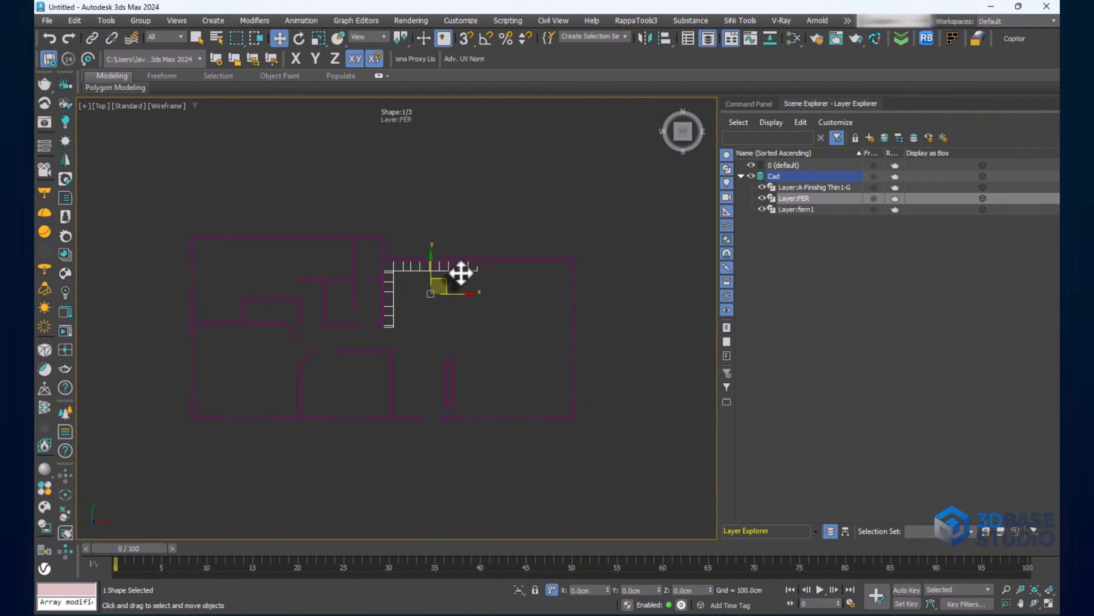
scroll(456, 274, "up", 3)
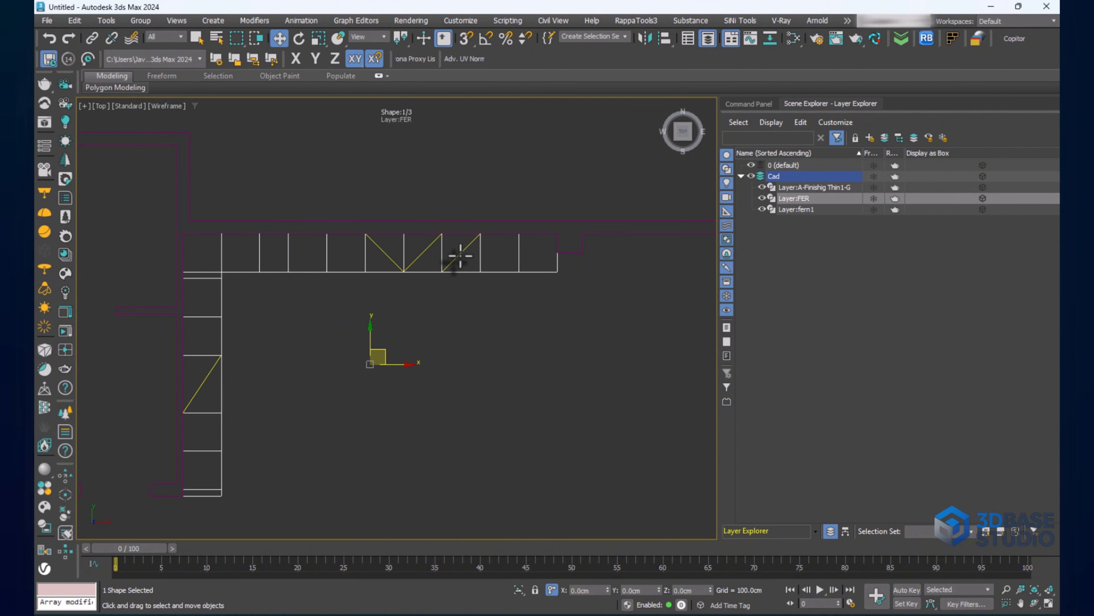
left_click(459, 251)
scroll(474, 293, "down", 1)
left_click(551, 246)
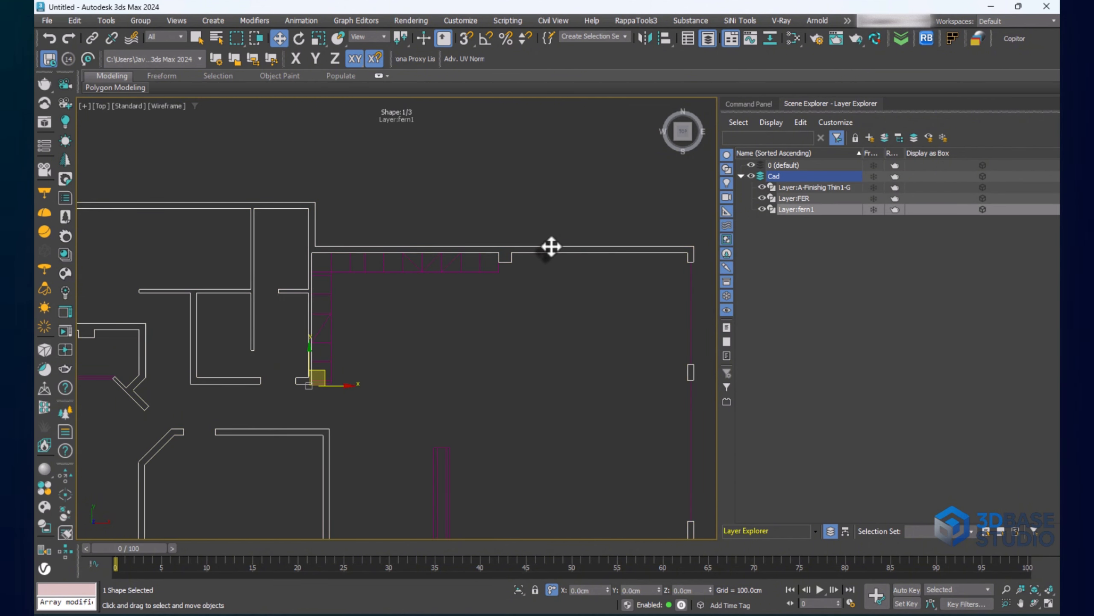
scroll(519, 259, "down", 5)
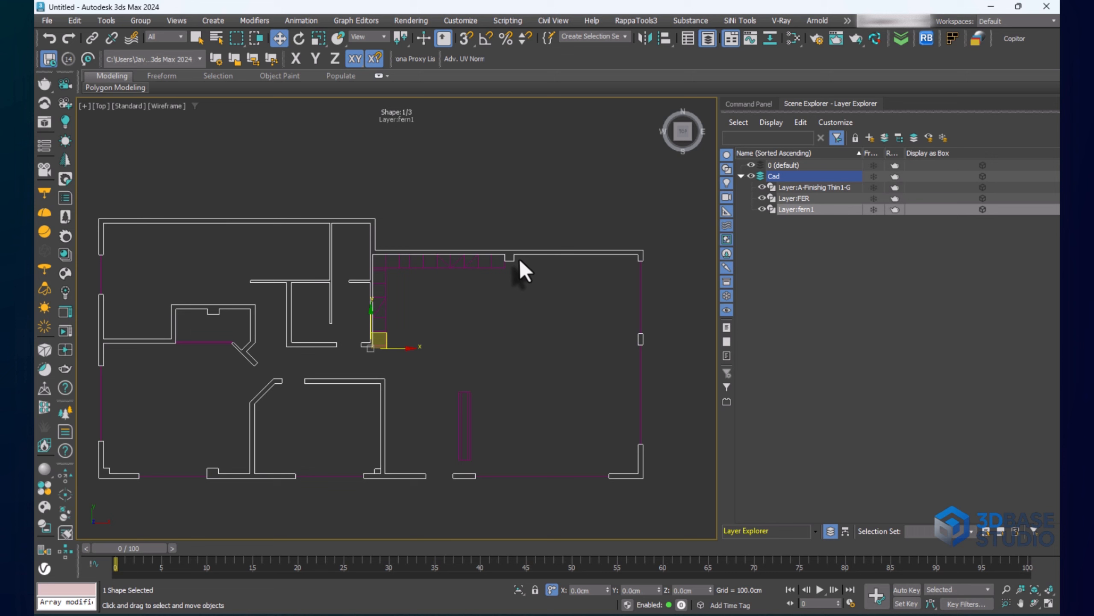
left_click(787, 187)
left_click(788, 198)
left_click(788, 210)
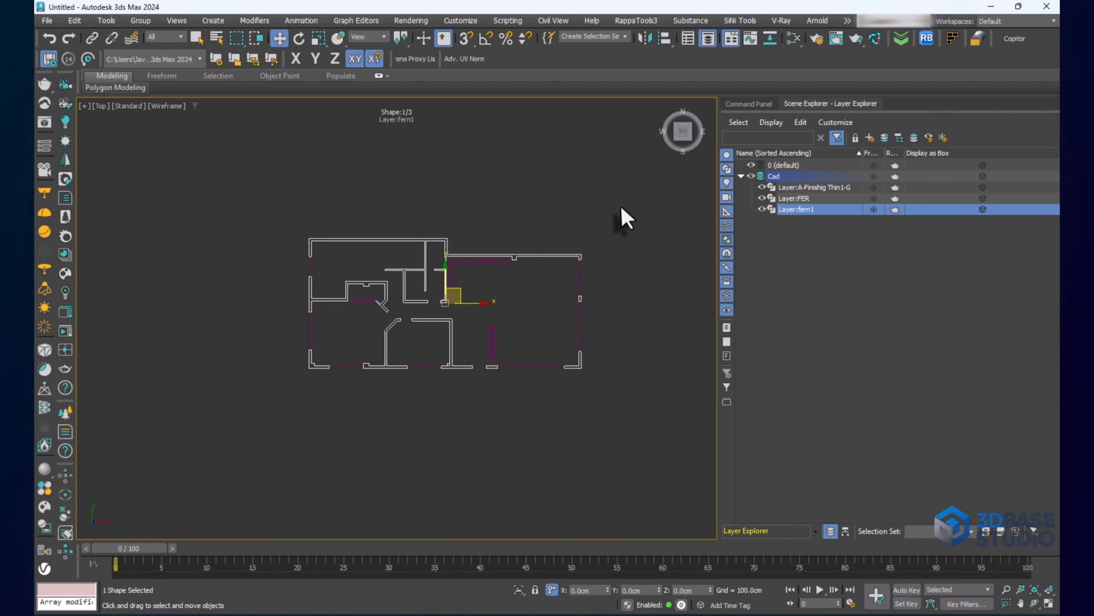
Group all shapes of the plan under the name Cad Layer
left_click_drag(617, 175, 275, 379)
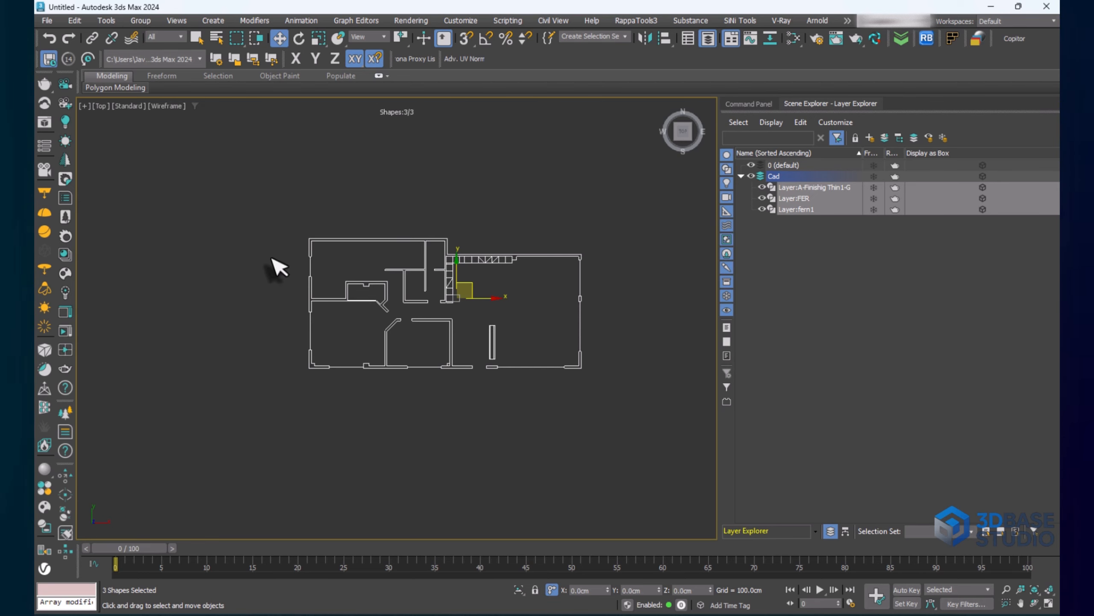
left_click(516, 288)
left_click_drag(618, 200, 239, 427)
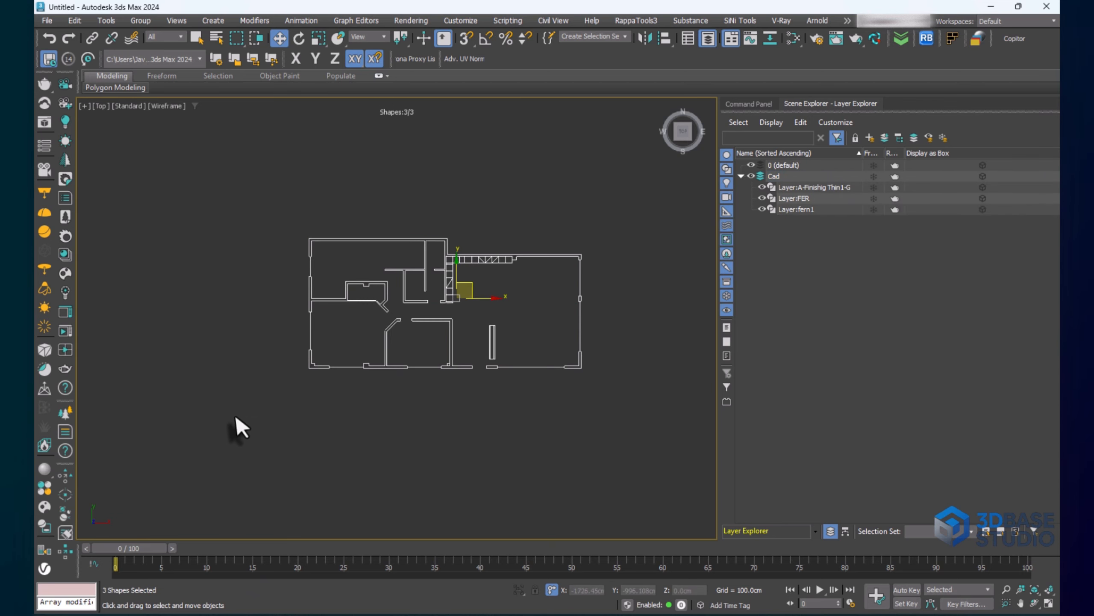
left_click(141, 21)
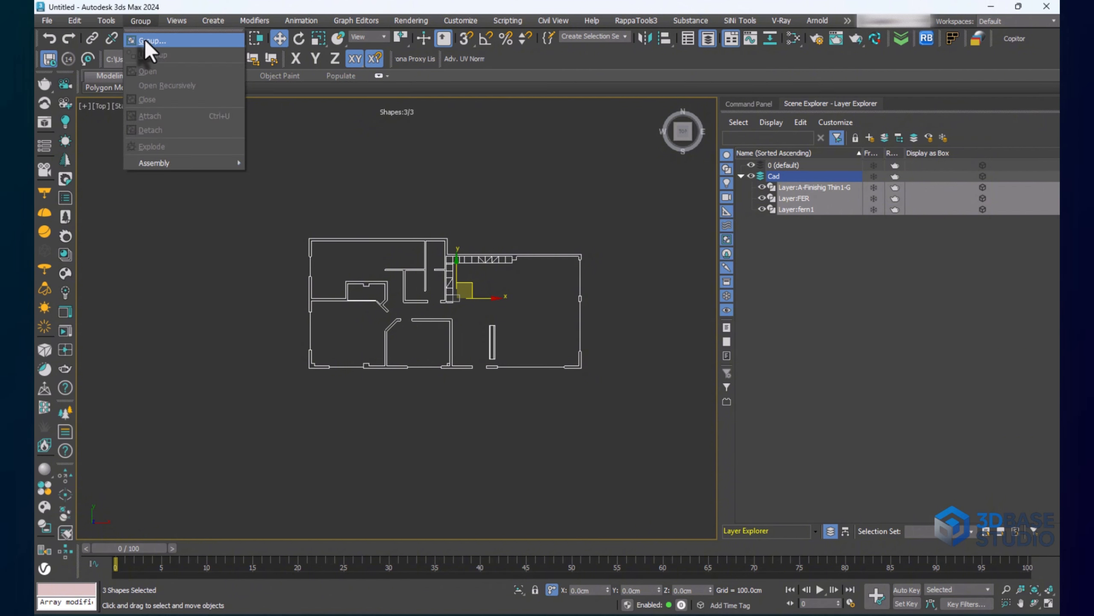
left_click(146, 39)
double_click(503, 309)
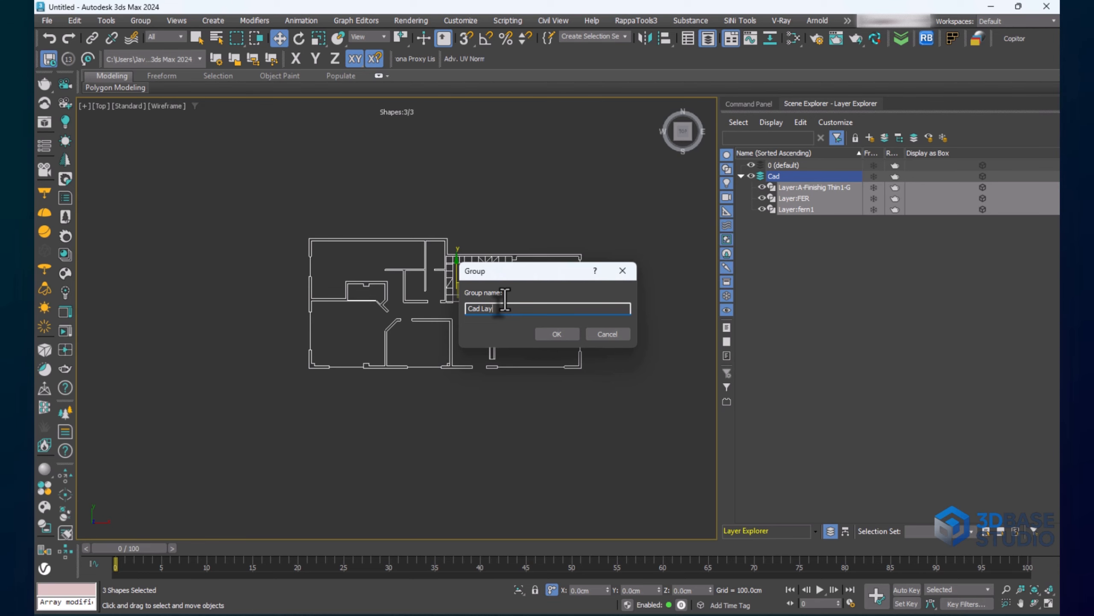
key("Return")
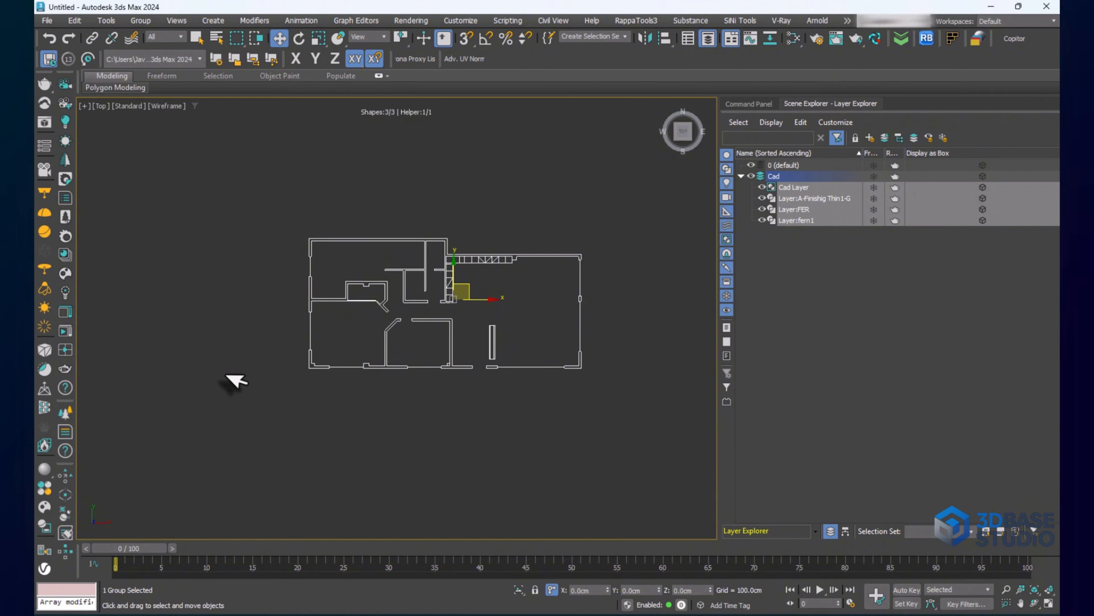
Select and deselect the grouped plan and examine the Cad layer's contents to check that it selects as one object
left_click(578, 247)
left_click_drag(603, 207, 211, 406)
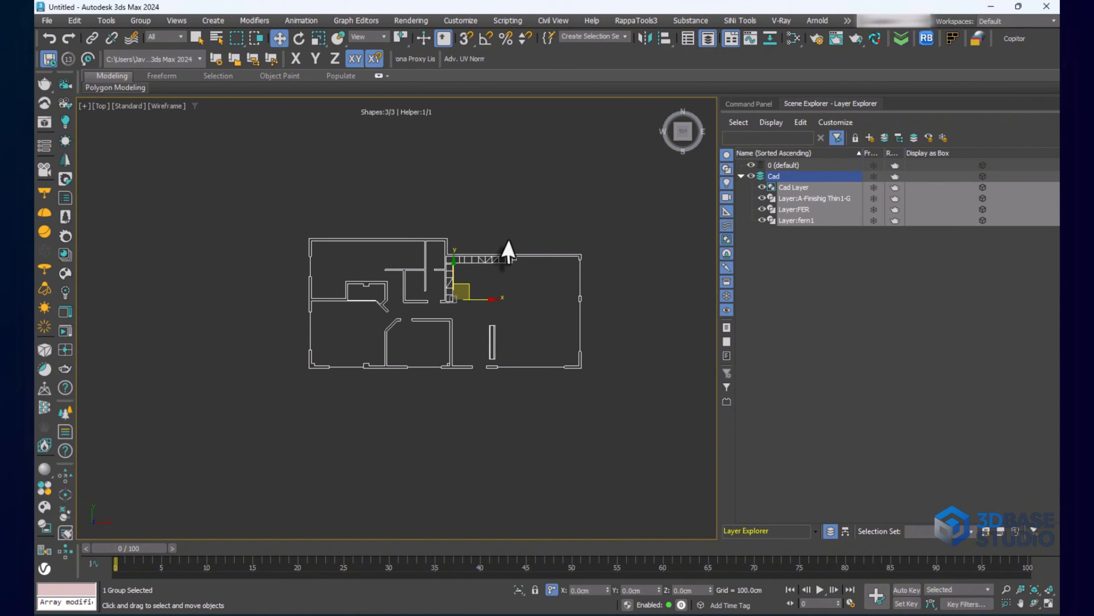
left_click(740, 177)
left_click(740, 177)
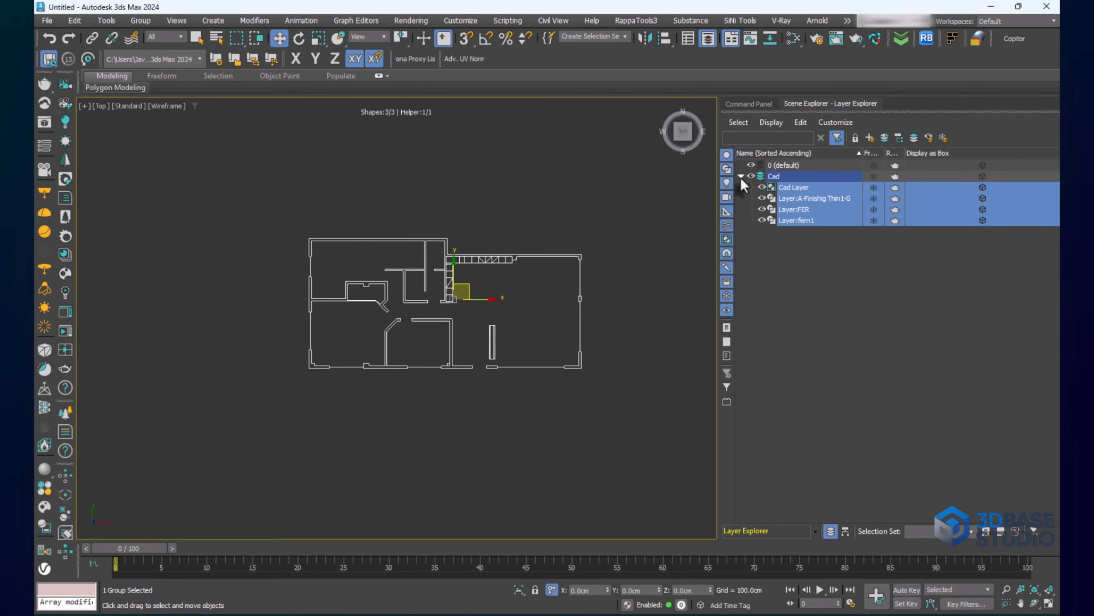
left_click(565, 213)
left_click(537, 256)
left_click(587, 330)
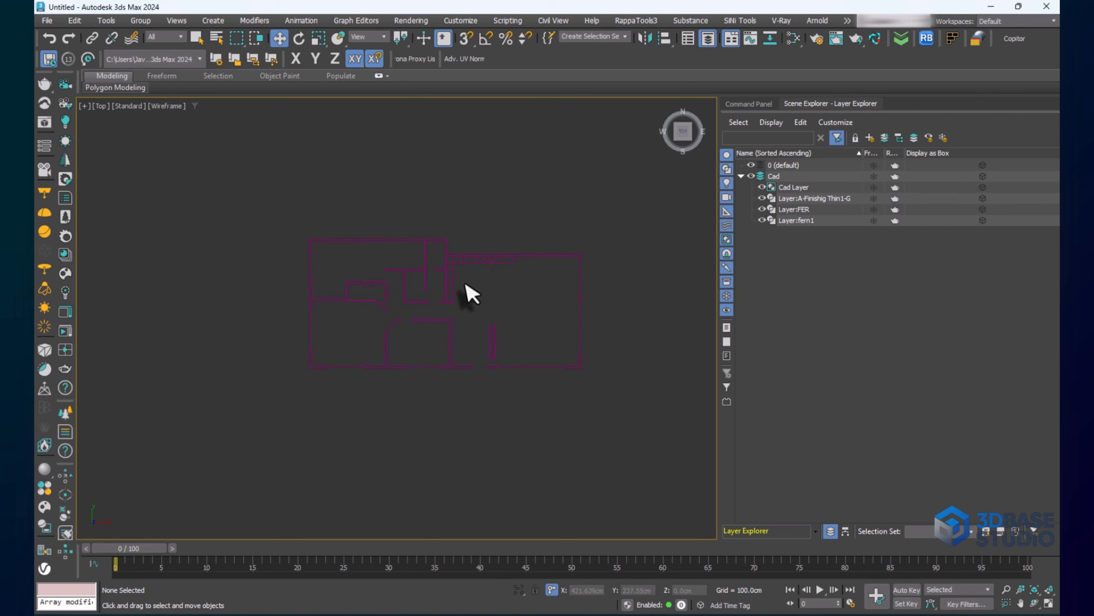
left_click(489, 264)
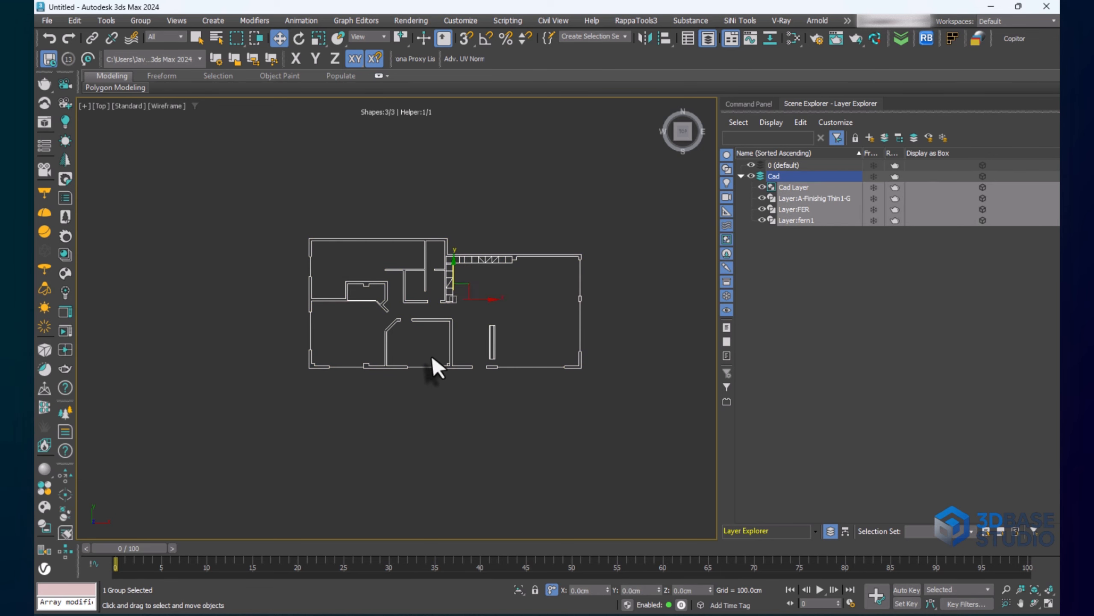
Create a box about 308 cm long, 298 cm wide and 476 cm high in the empty space beside the plan
middle_click_drag(567, 304, 530, 303)
left_click(749, 103)
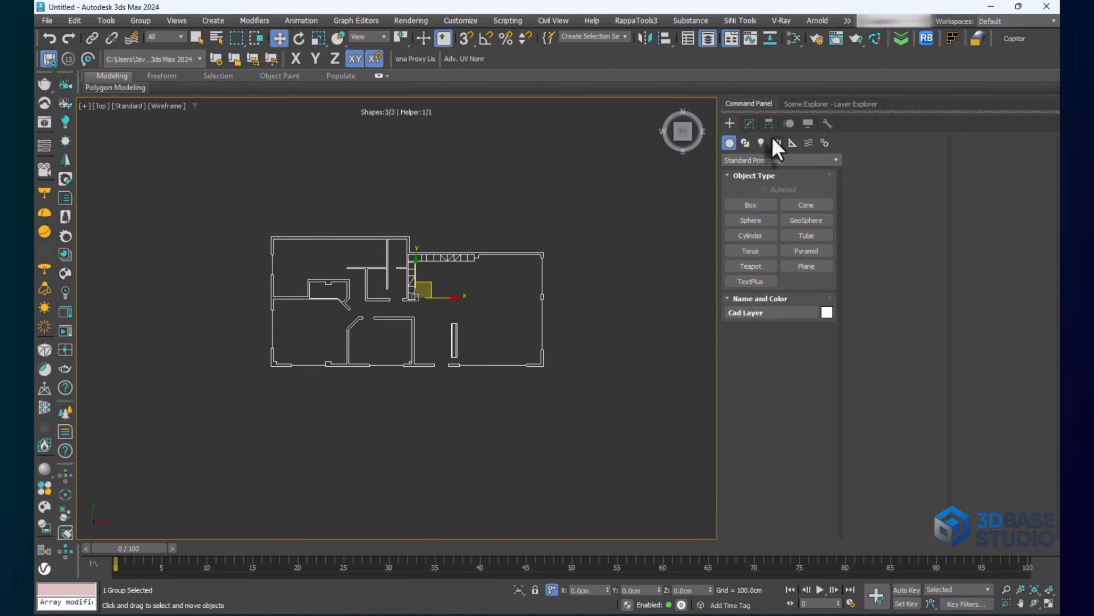
left_click(750, 123)
middle_click_drag(610, 281, 203, 326)
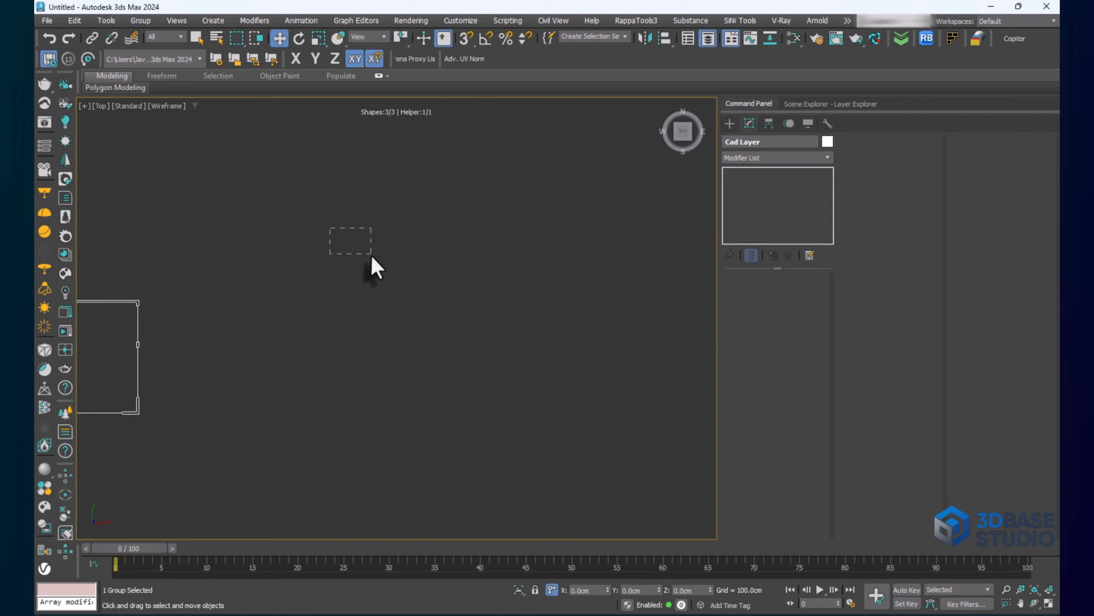
left_click_drag(371, 255, 424, 283)
left_click(729, 123)
left_click(753, 205)
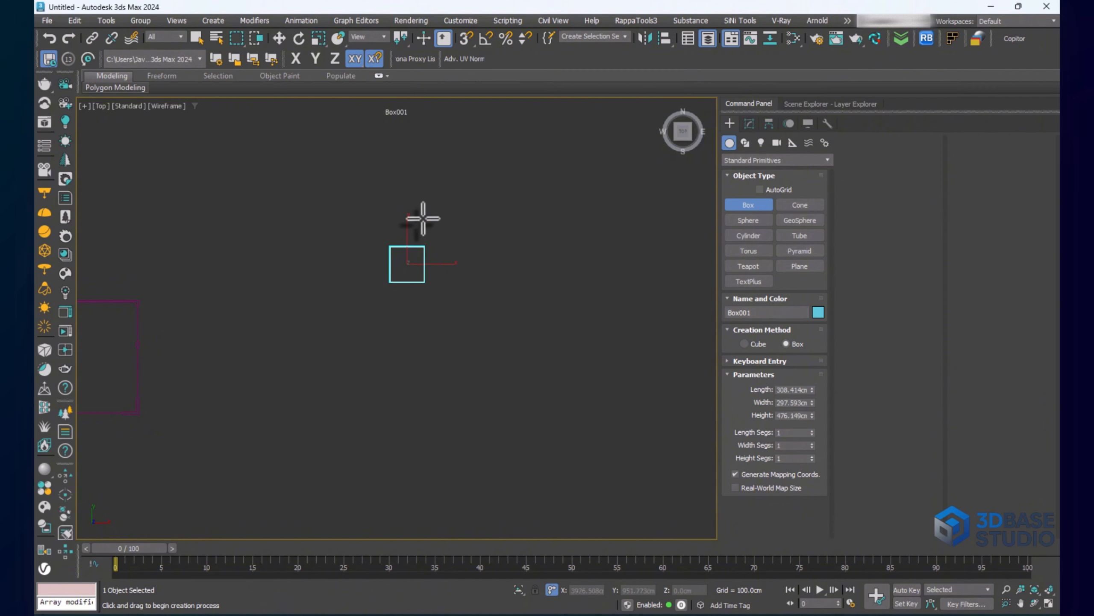
left_click(423, 216)
middle_click_drag(422, 296, 420, 269, "alt")
Clone the box twice along the X axis as independent copies to make a row of three boxes
key("w")
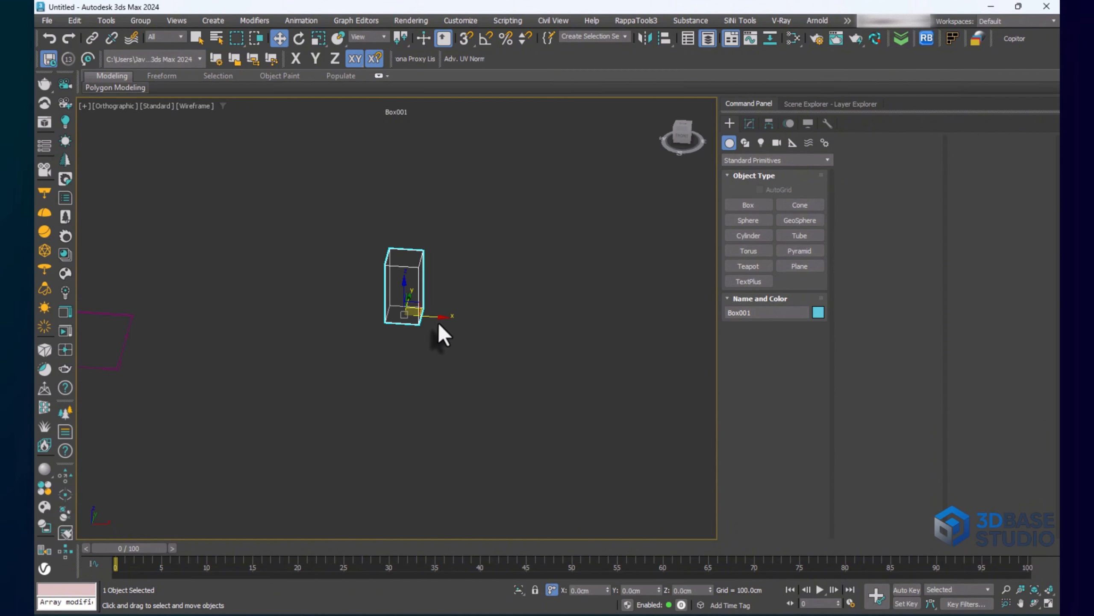
left_click_drag(444, 315, 540, 339, "shift")
left_click(555, 367)
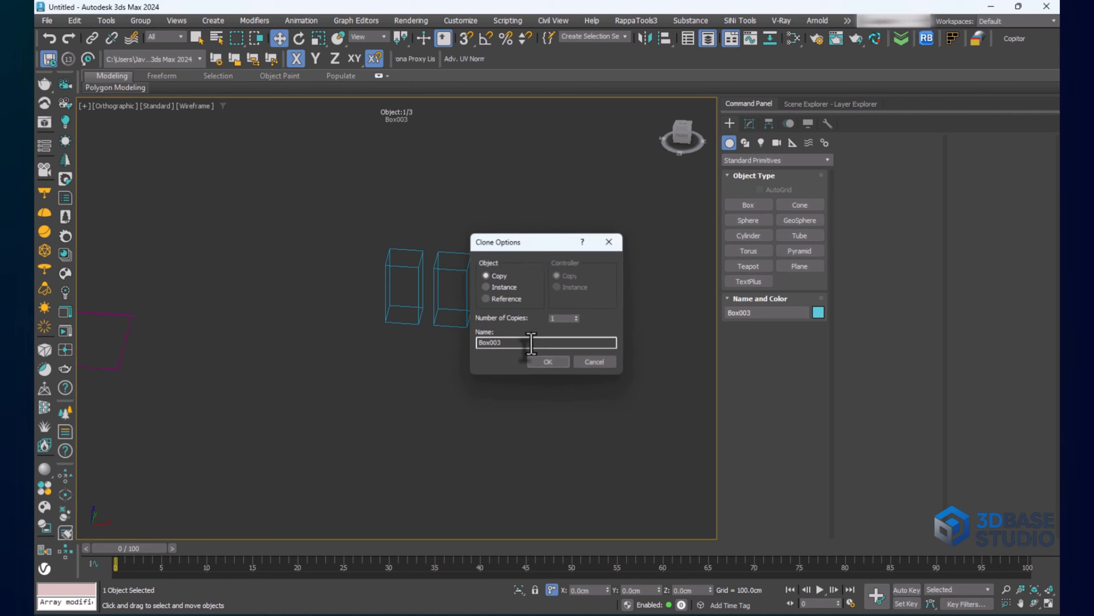
left_click(554, 366)
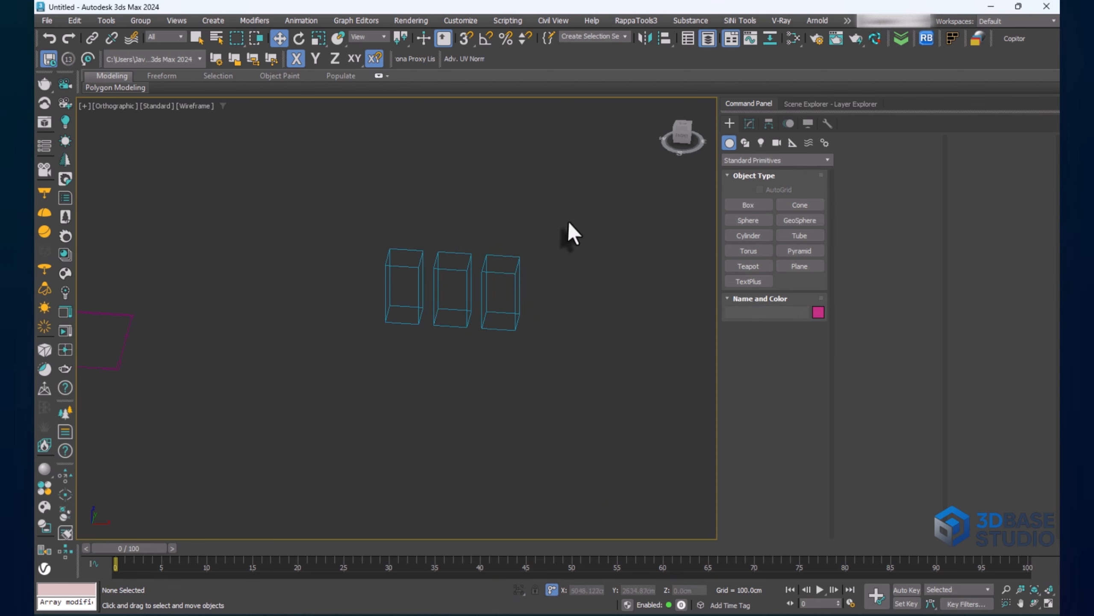
Select the boxes one at a time to check that they are separate objects
scroll(468, 271, "up", 2)
middle_click_drag(466, 276, 527, 378)
left_click(457, 300)
left_click(358, 367)
scroll(484, 344, "up", 2)
scroll(494, 309, "down", 1)
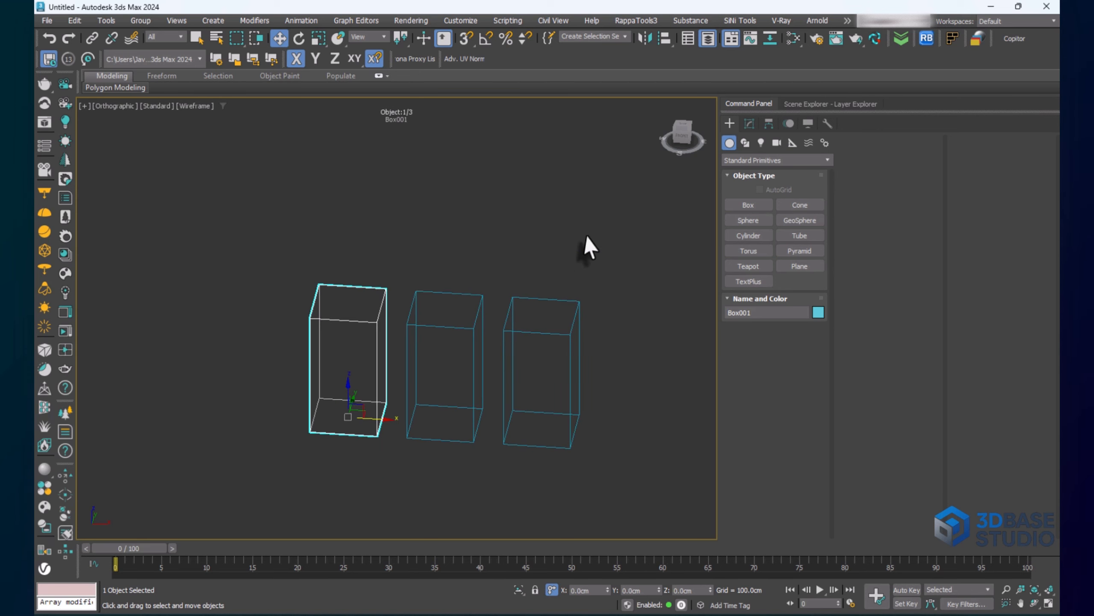
Group the three boxes, keeping the suggested group name
left_click_drag(585, 231, 348, 388)
left_click(137, 20)
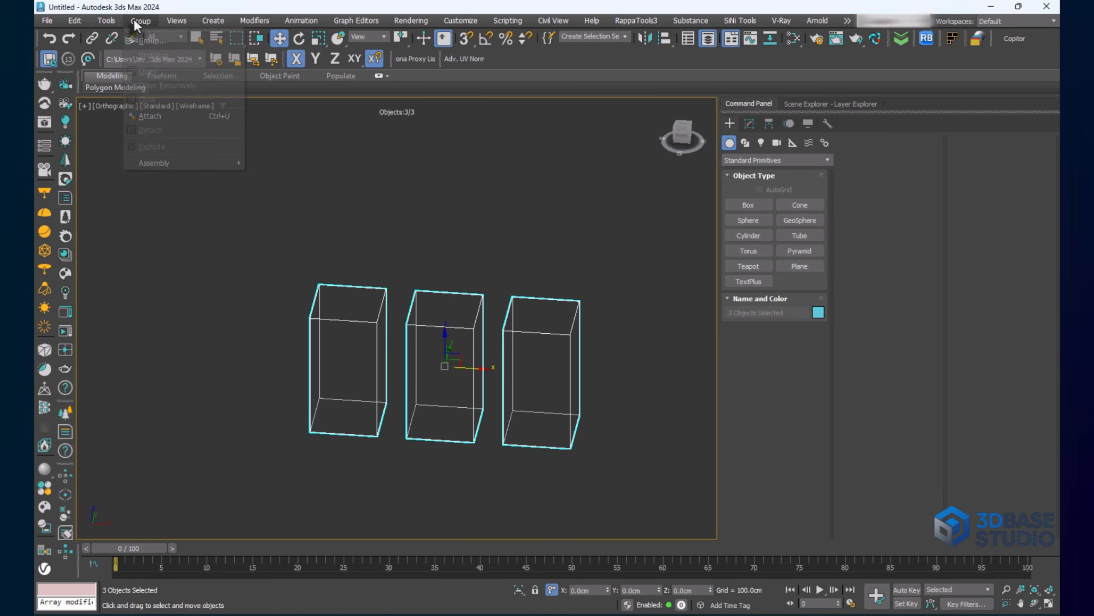
left_click(165, 40)
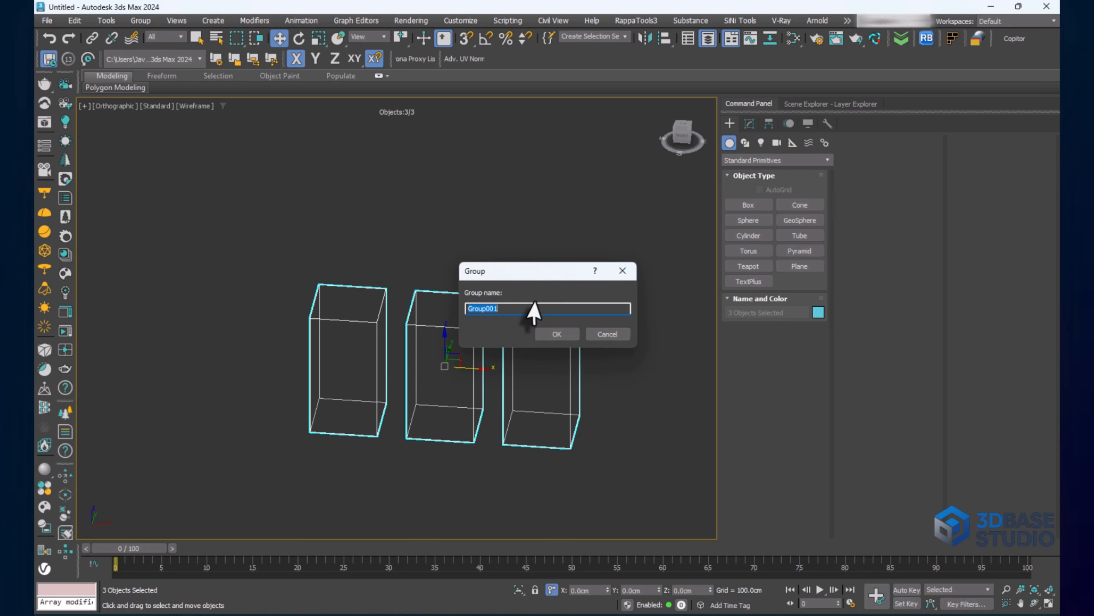
left_click(544, 332)
left_click(630, 263)
left_click(571, 336)
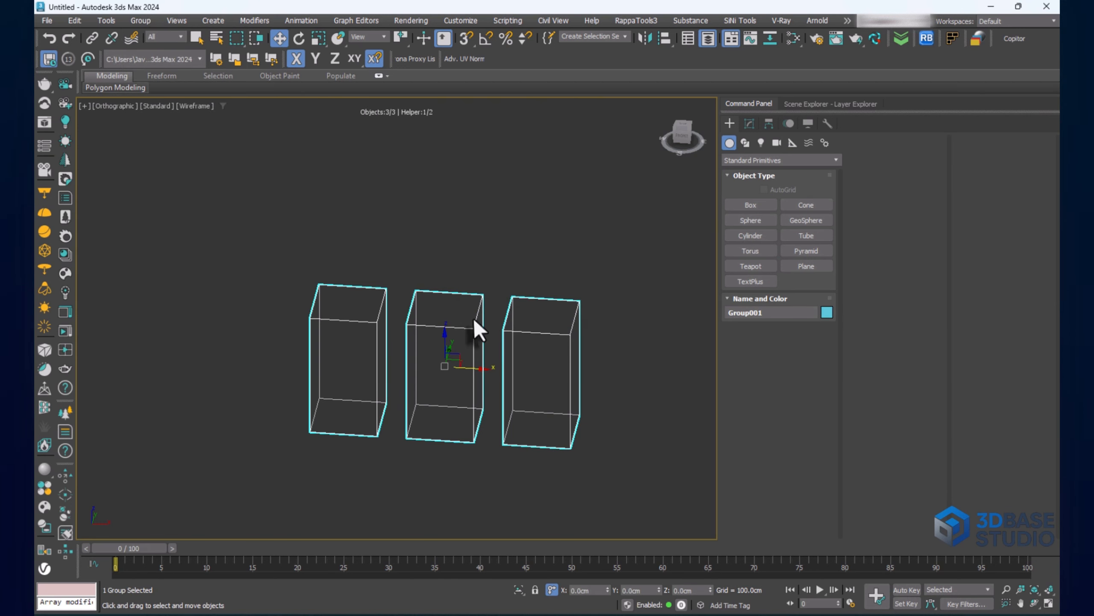
Deselect and reselect the grouped boxes to check that they select as one object
scroll(476, 324, "down", 3)
scroll(501, 338, "up", 3)
middle_click_drag(501, 337, 456, 350, "alt")
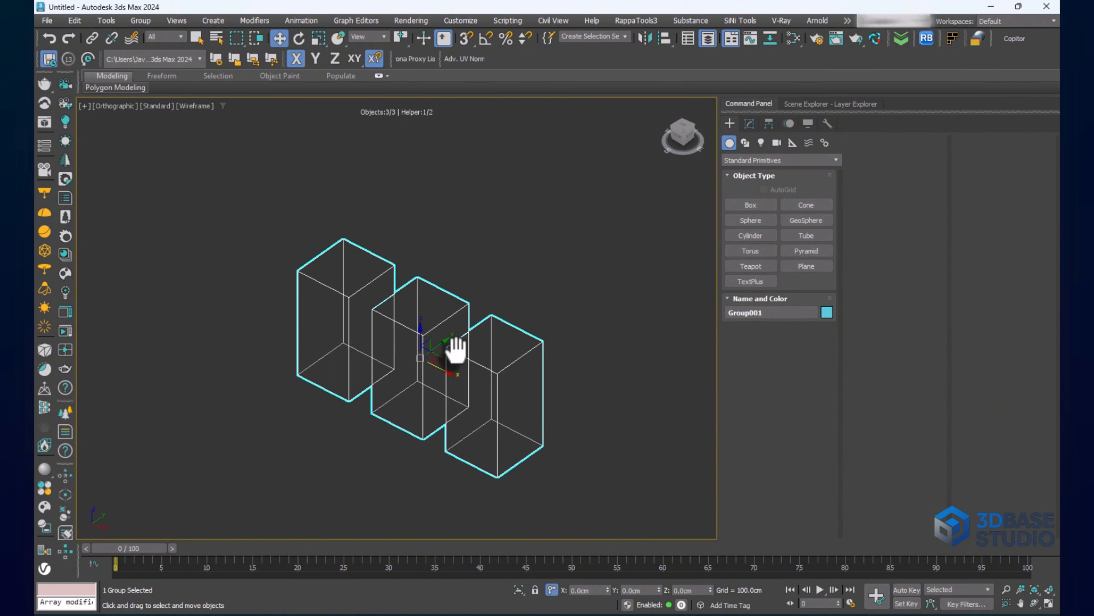
scroll(487, 307, "down", 2)
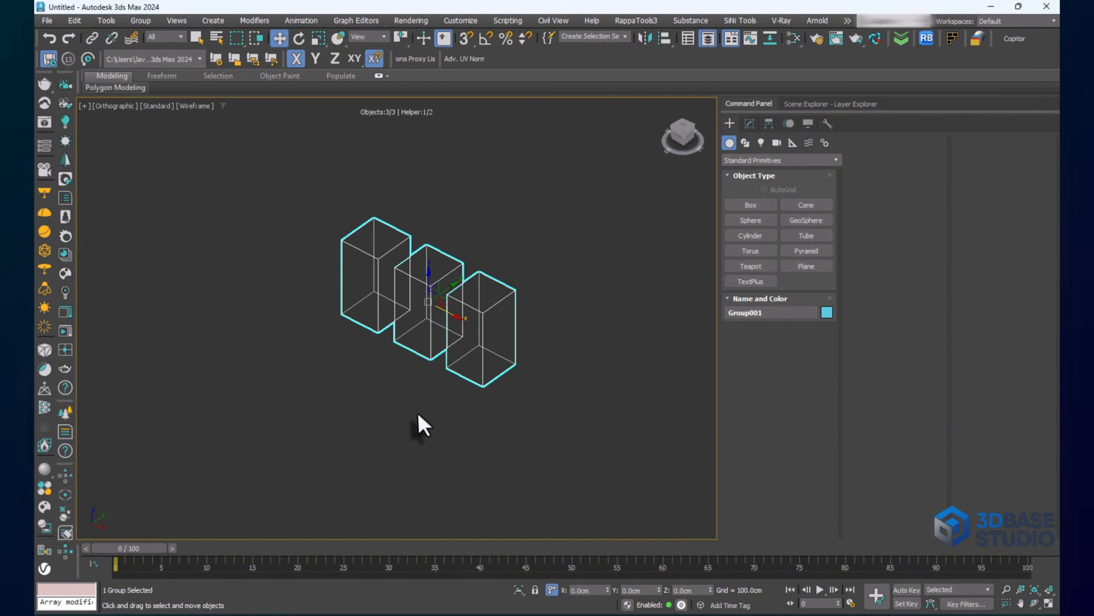
left_click_drag(526, 226, 423, 374)
left_click(489, 221)
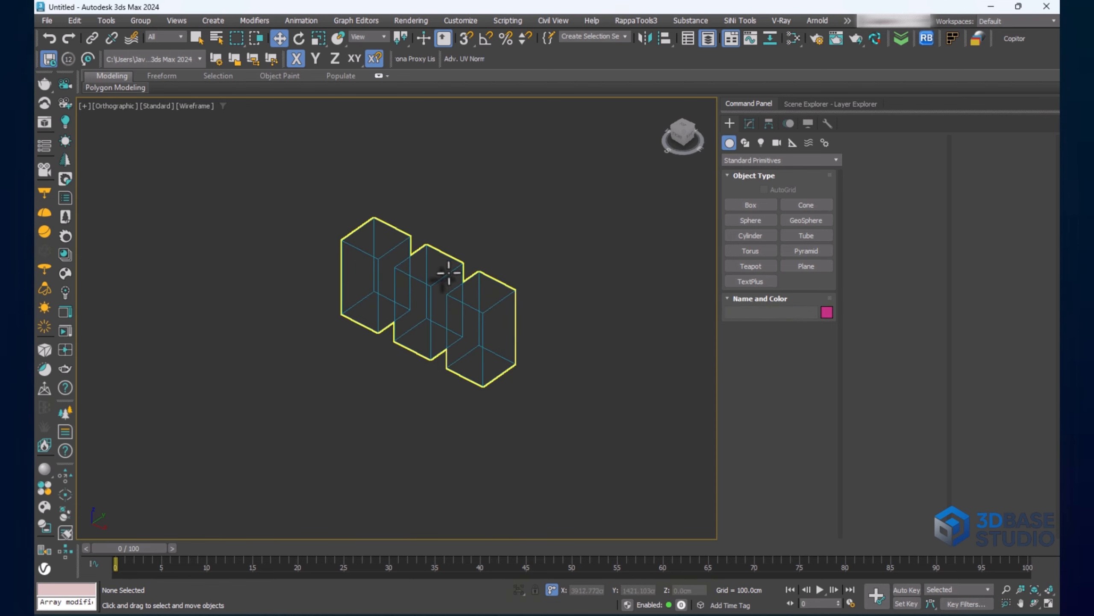
left_click(431, 272)
Open the box group for editing and move the last box in the row along the Y axis
left_click(135, 20)
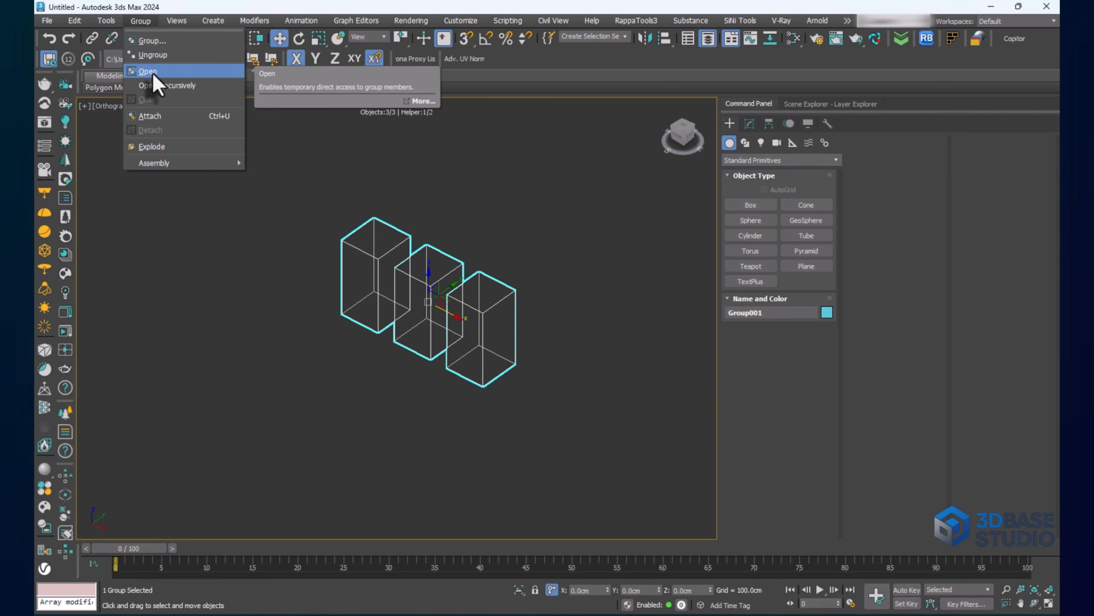
left_click(152, 72)
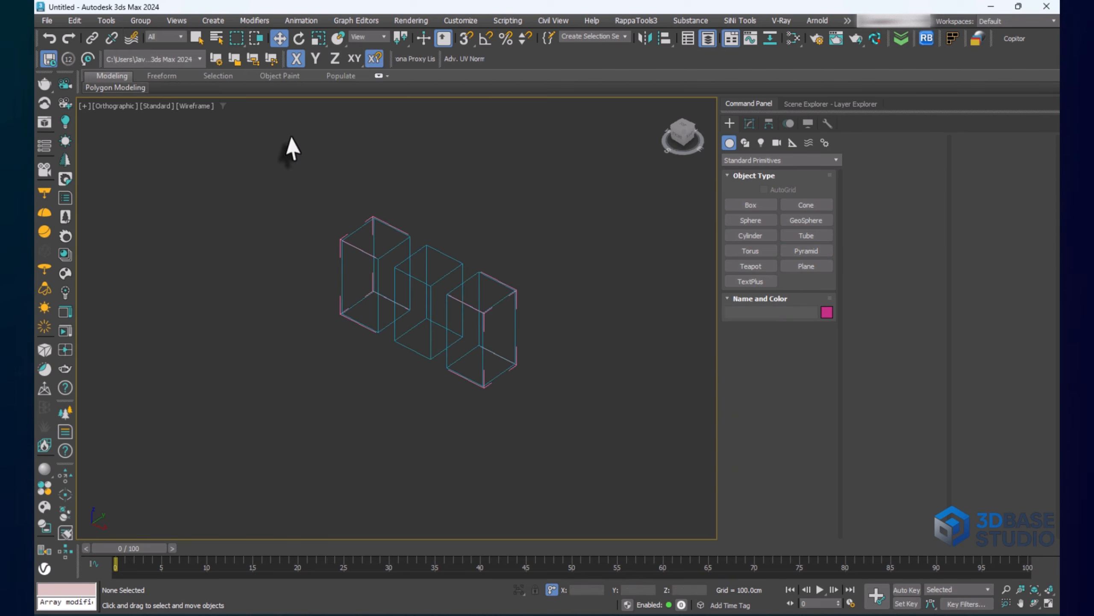
left_click(469, 279)
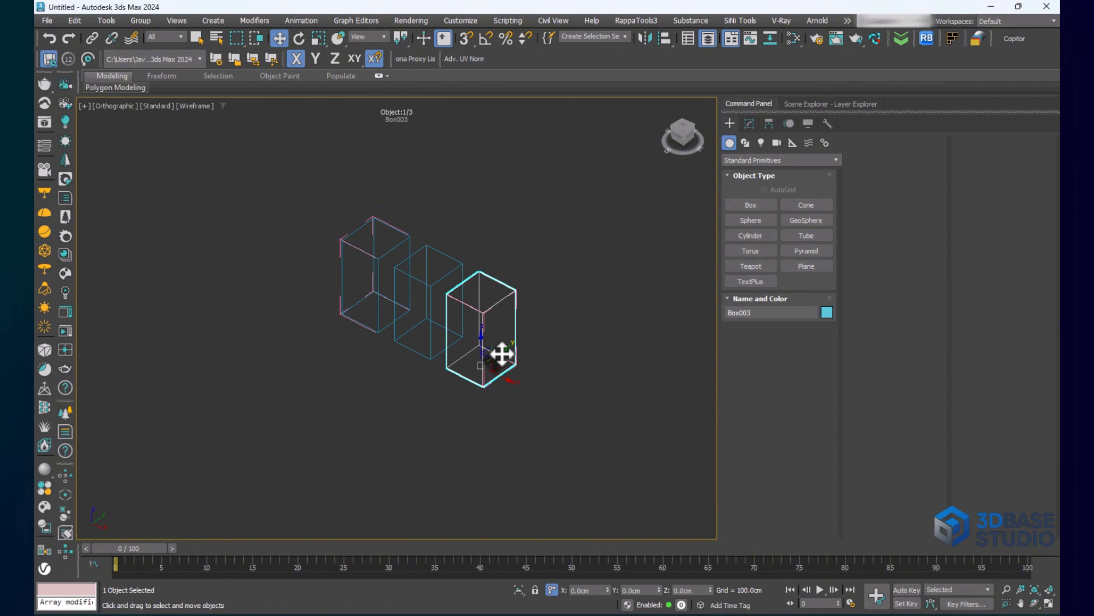
left_click_drag(501, 354, 454, 386)
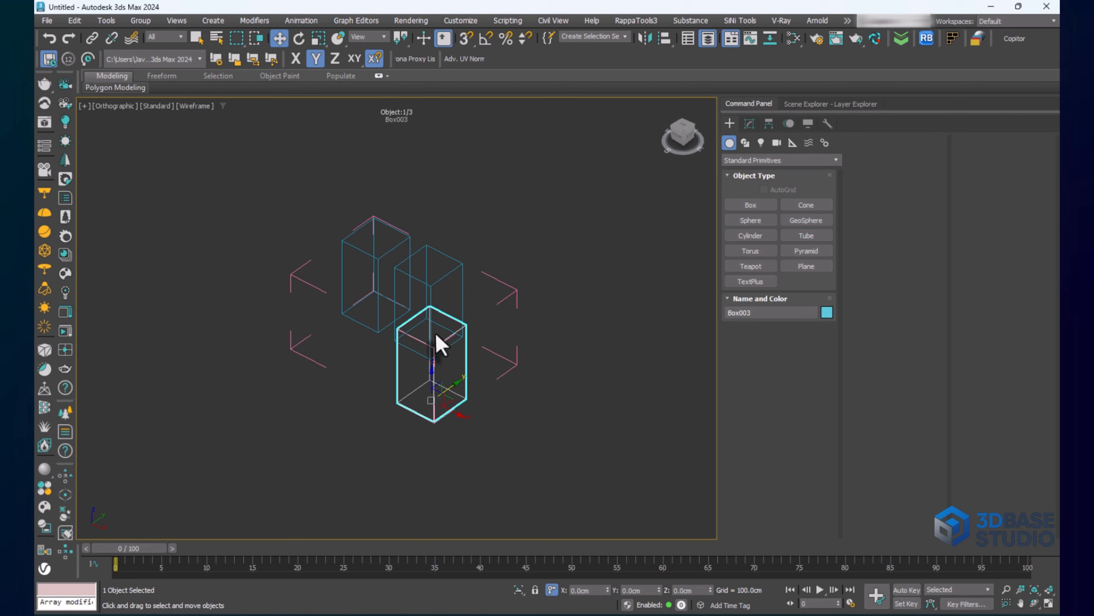
Select the open group's helper and its middle box, and close the group
left_click(506, 314)
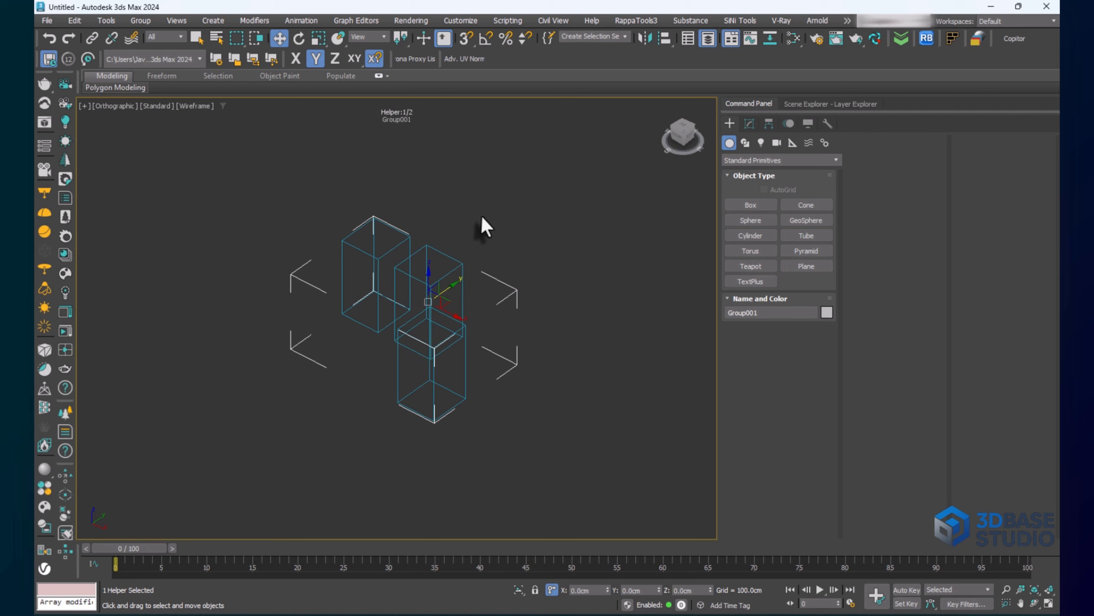
left_click(453, 262)
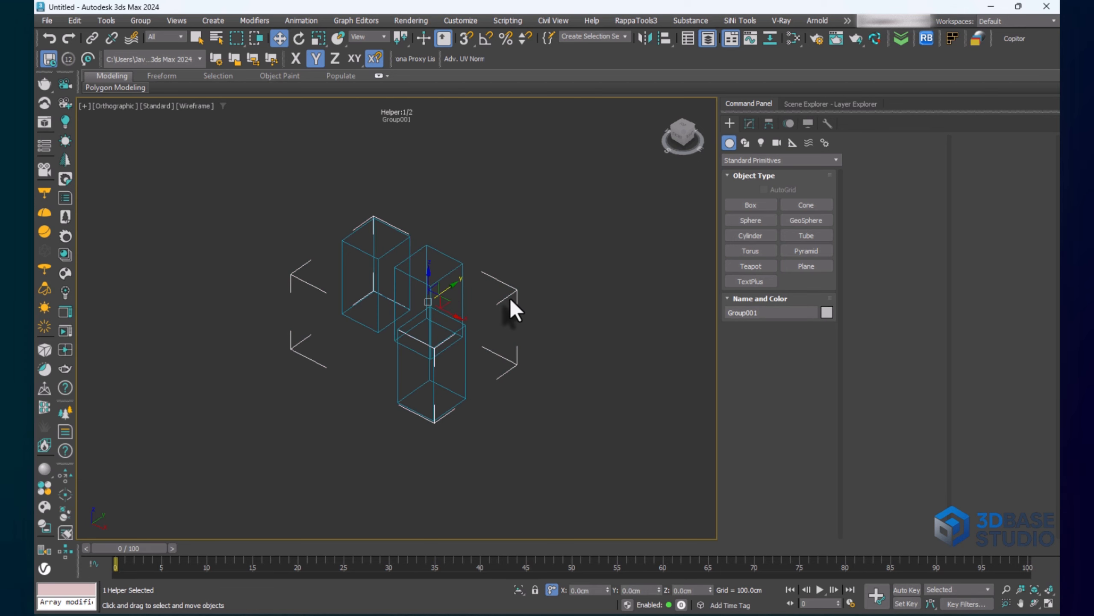
left_click(461, 273)
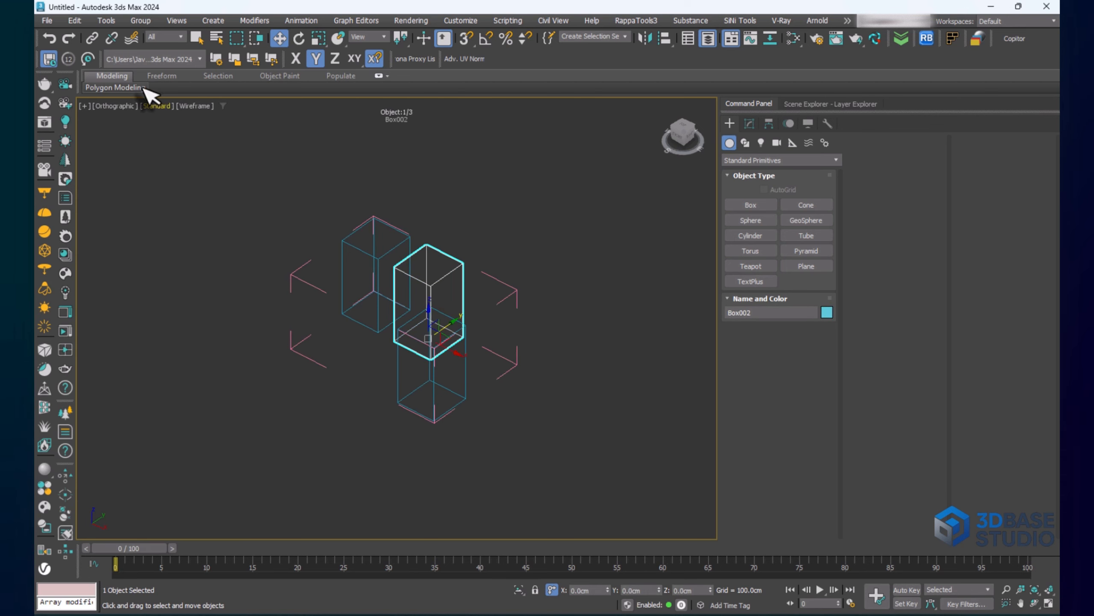
left_click(140, 20)
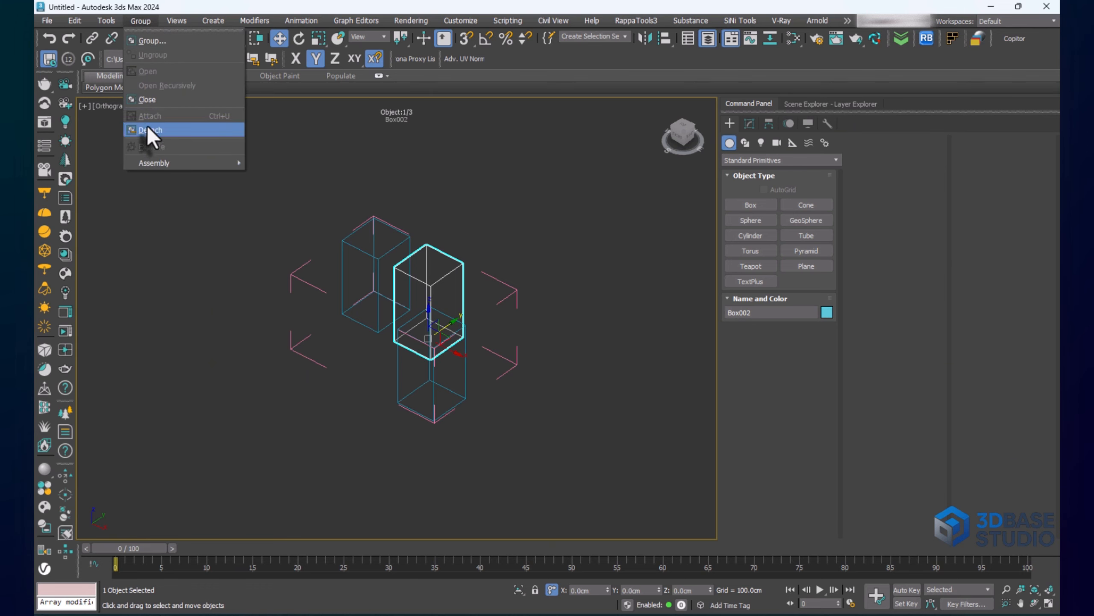
left_click(158, 100)
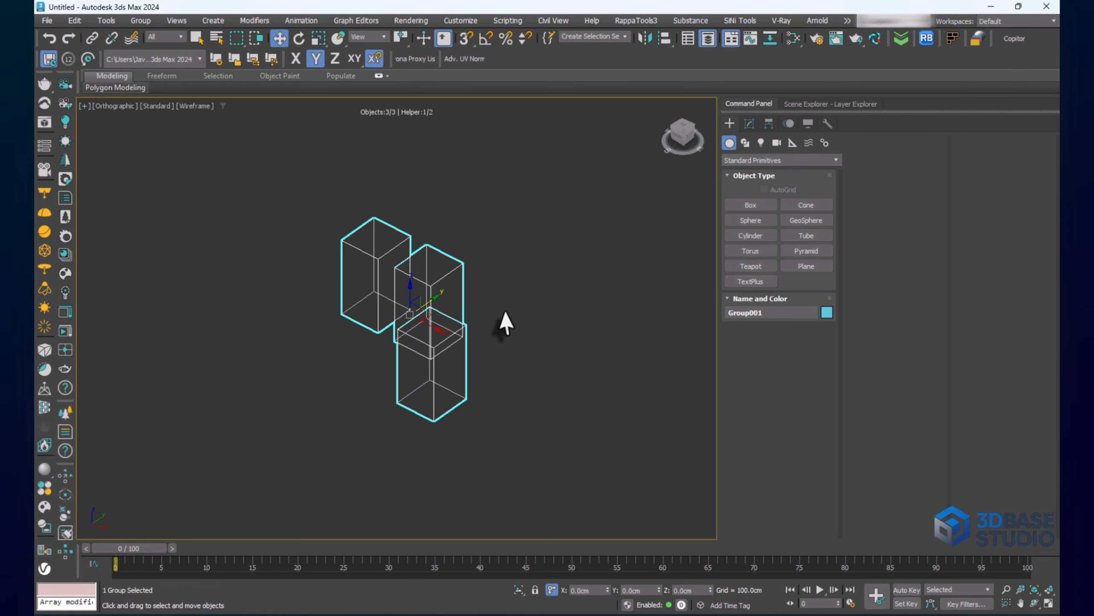
Select the whole box group and delete it
left_click(480, 265)
mouse_move(489, 225)
left_mouse_down()
mouse_move(440, 293)
mouse_move(457, 274)
left_mouse_up()
key("Delete")
Select the floor plan group and display it in the Top view
middle_click_drag(442, 237, 314, 245)
scroll(341, 243, "up", 4)
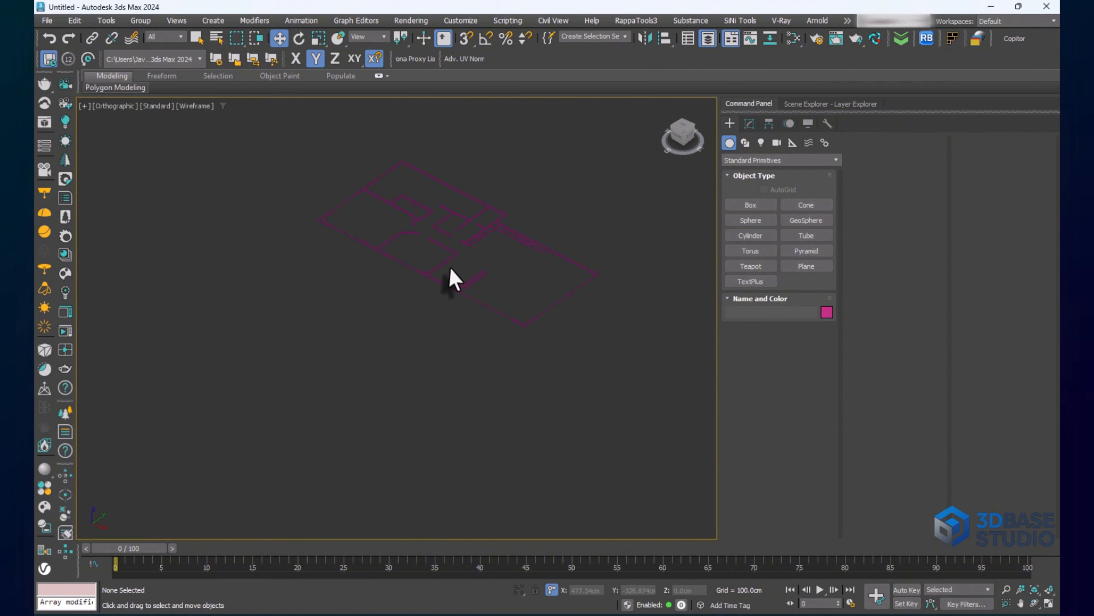
left_click(452, 269)
middle_click_drag(451, 268, 396, 301)
key("t")
scroll(396, 302, "down", 5)
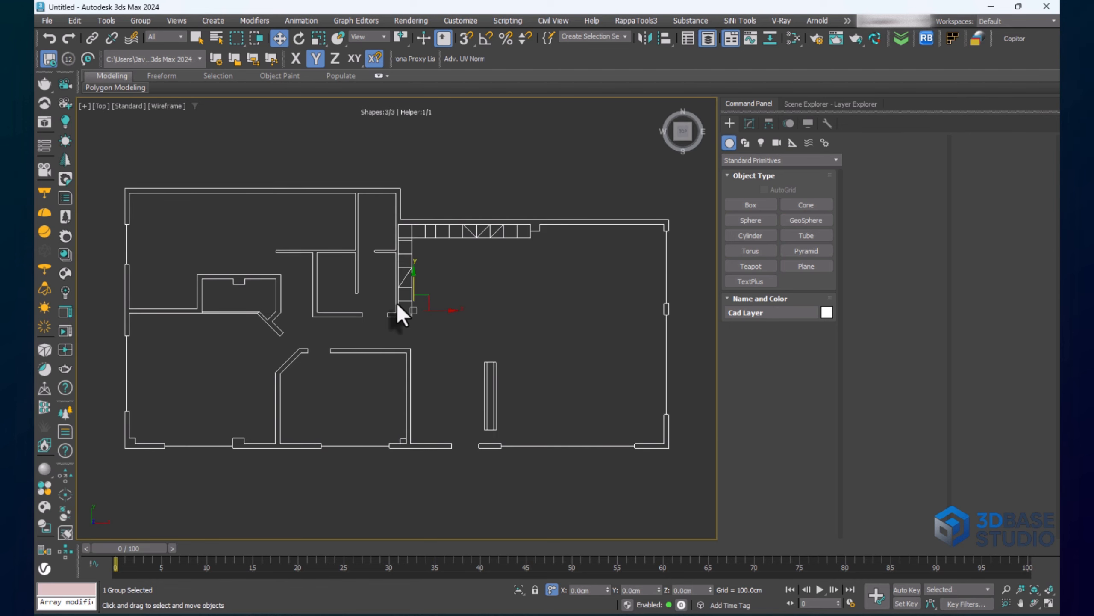
scroll(396, 258, "down", 3)
scroll(446, 264, "up", 3)
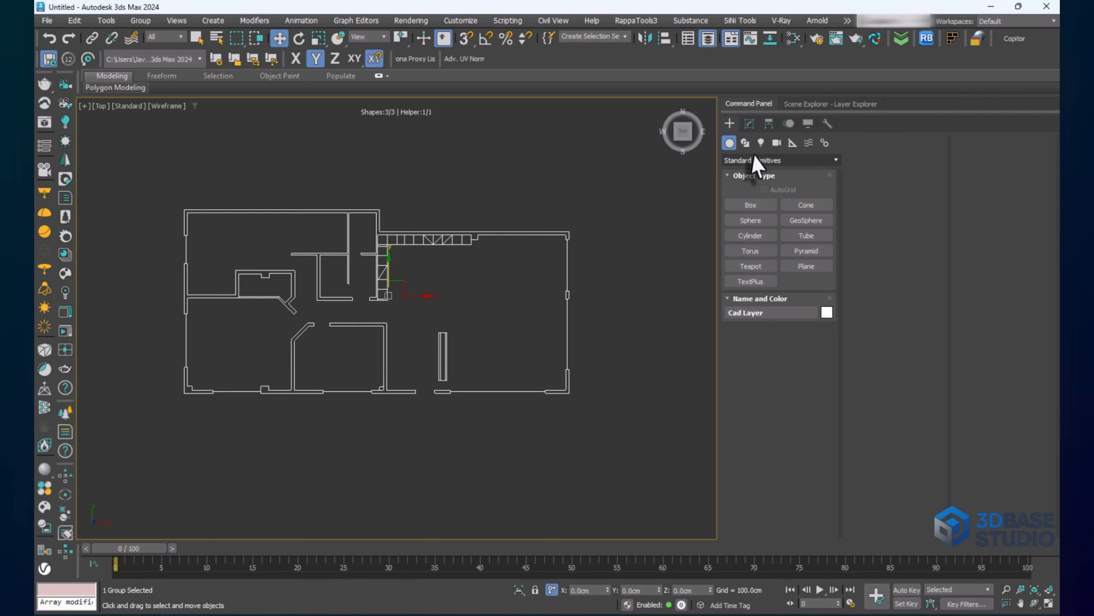
Deselect and reselect the plan group, and collapse the Cad layer's contents in the Layer Explorer
left_click(631, 223)
left_click(560, 234)
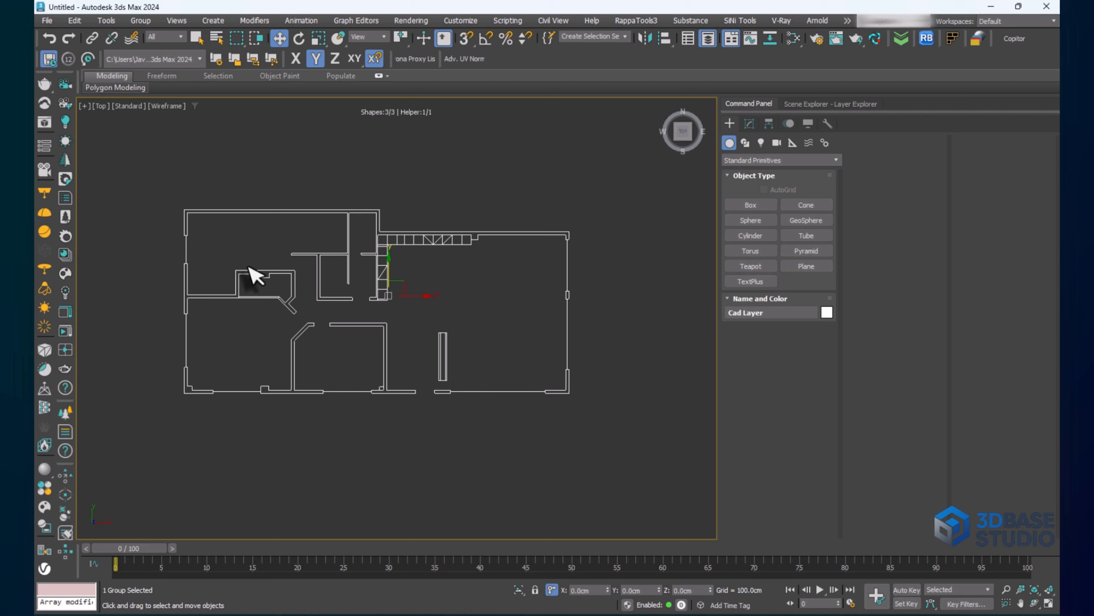
left_click(824, 105)
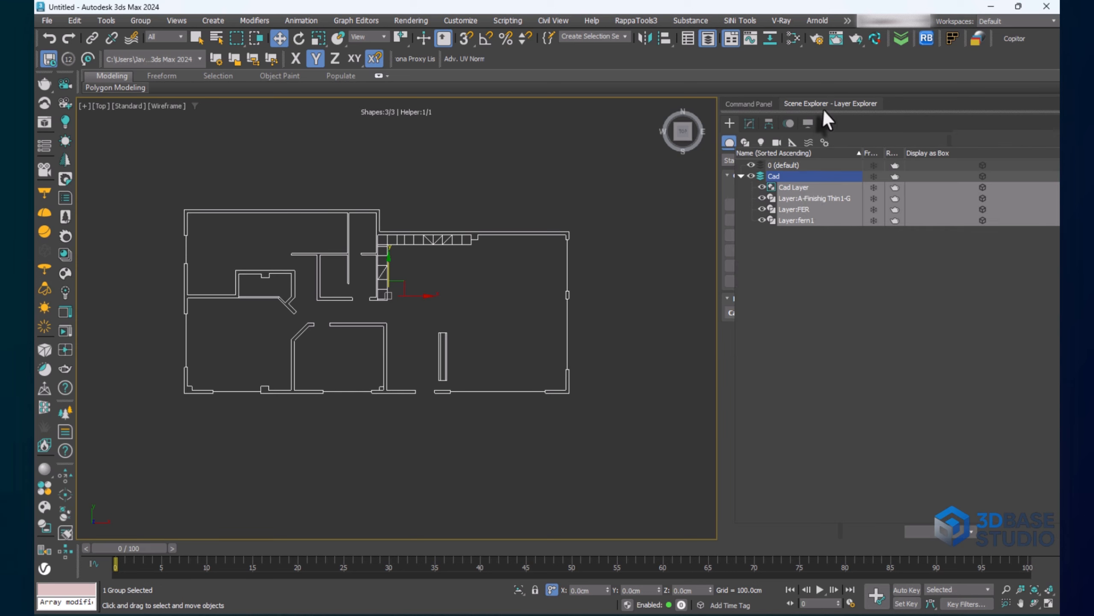
left_click(741, 175)
Show the home grid and move the plan group freely in X and Y, up and away from the grid origin
scroll(403, 280, "down", 5)
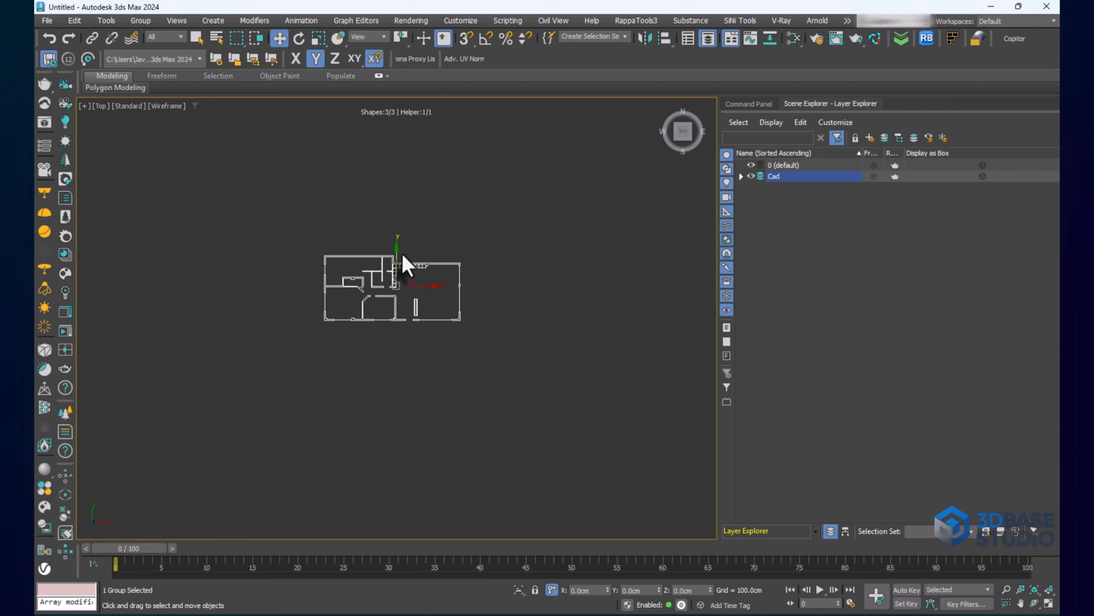
scroll(402, 264, "down", 3)
scroll(404, 286, "up", 5)
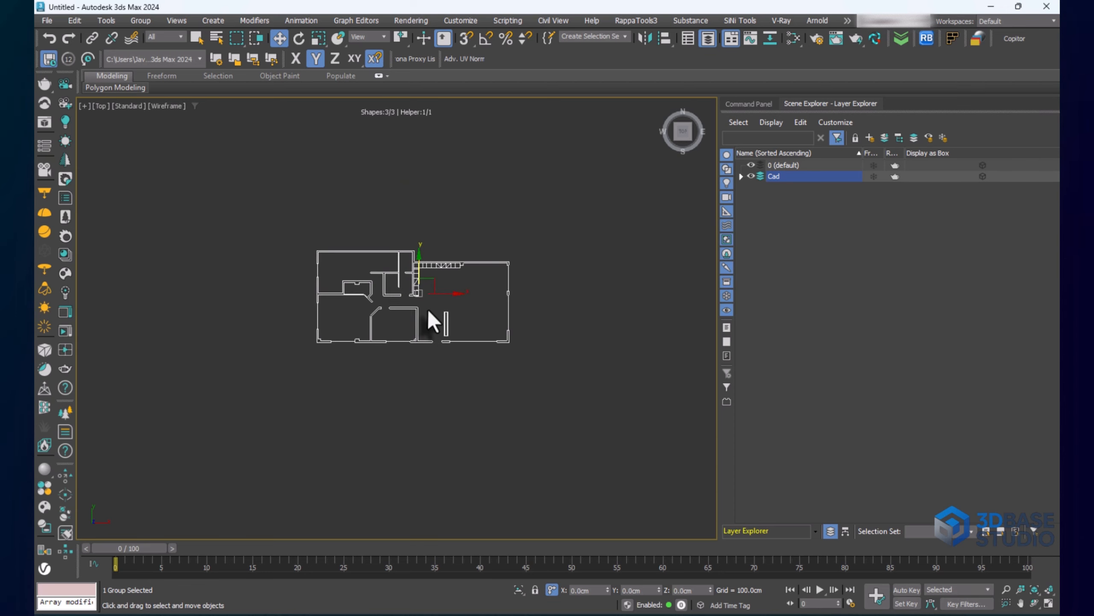
left_click_drag(434, 273, 457, 264)
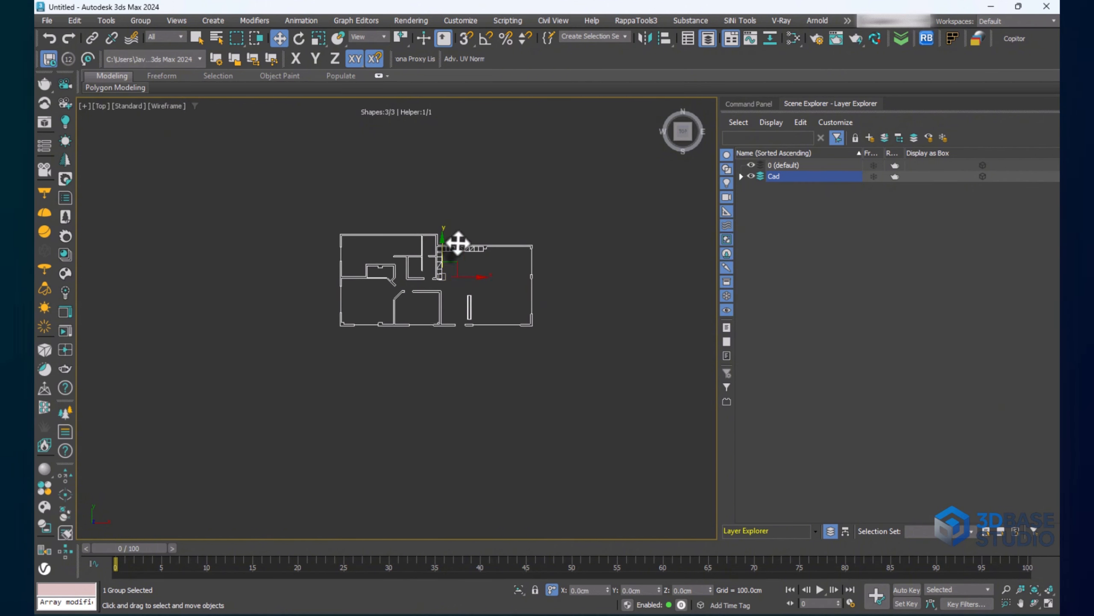
scroll(459, 258, "down", 5)
middle_click_drag(455, 271, 454, 267)
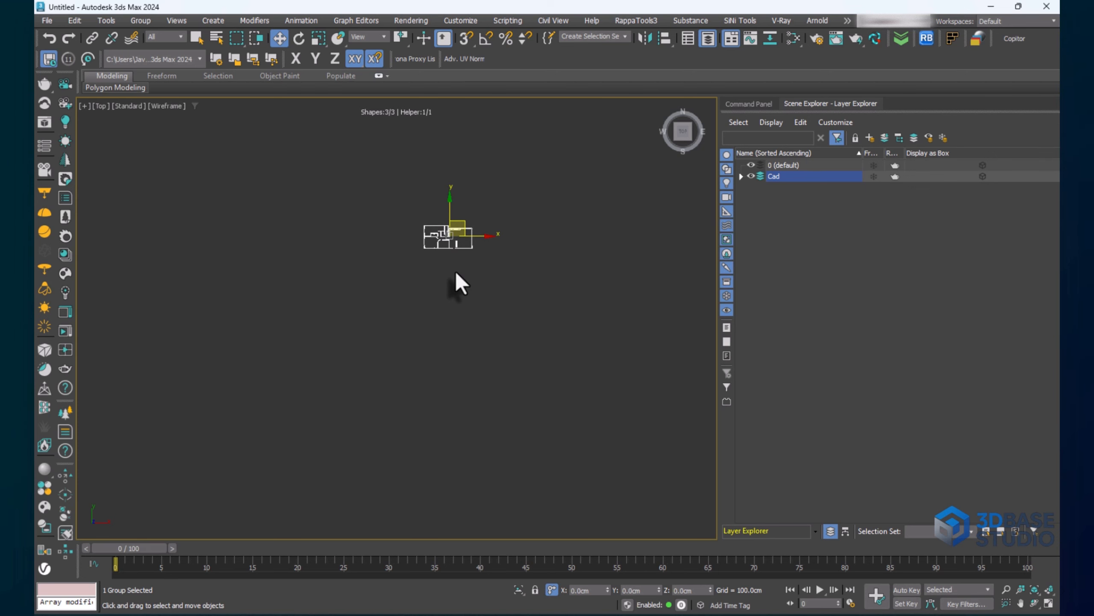
scroll(444, 229, "up", 3)
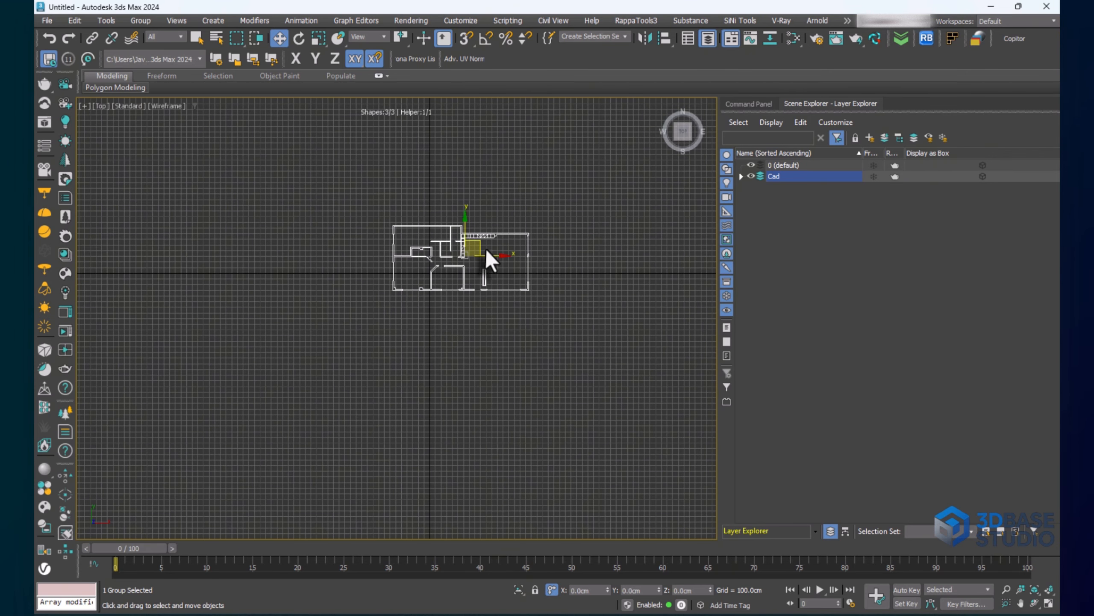
left_click_drag(487, 249, 588, 166)
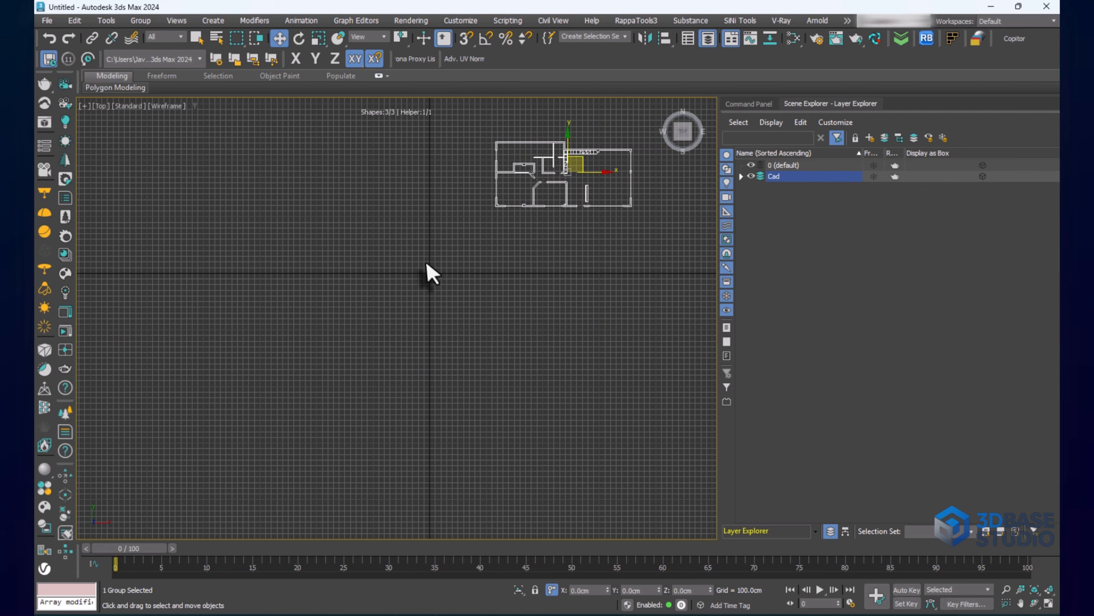
scroll(435, 259, "up", 1)
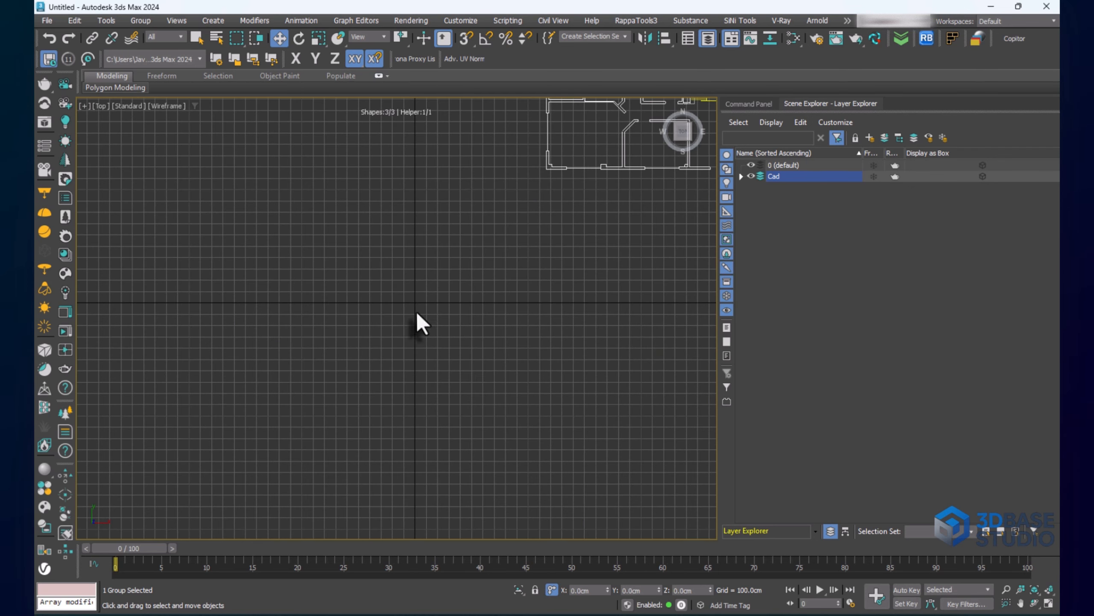
scroll(427, 297, "down", 5)
scroll(327, 313, "down", 4)
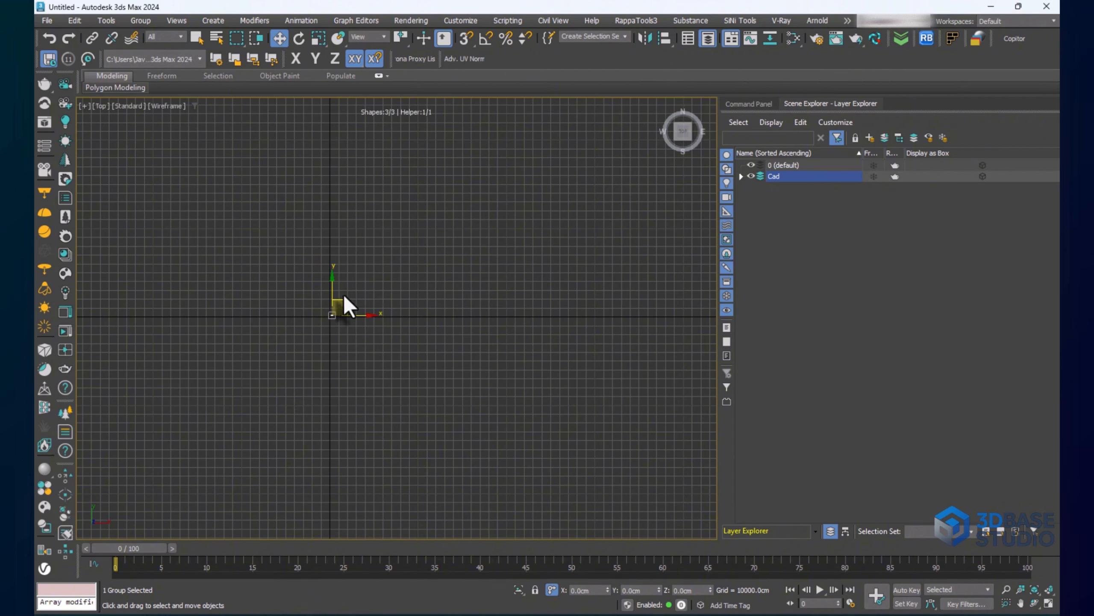
Move the plan group freely in X and Y far away from the grid origin, toward the upper right
left_click_drag(344, 293, 635, 119)
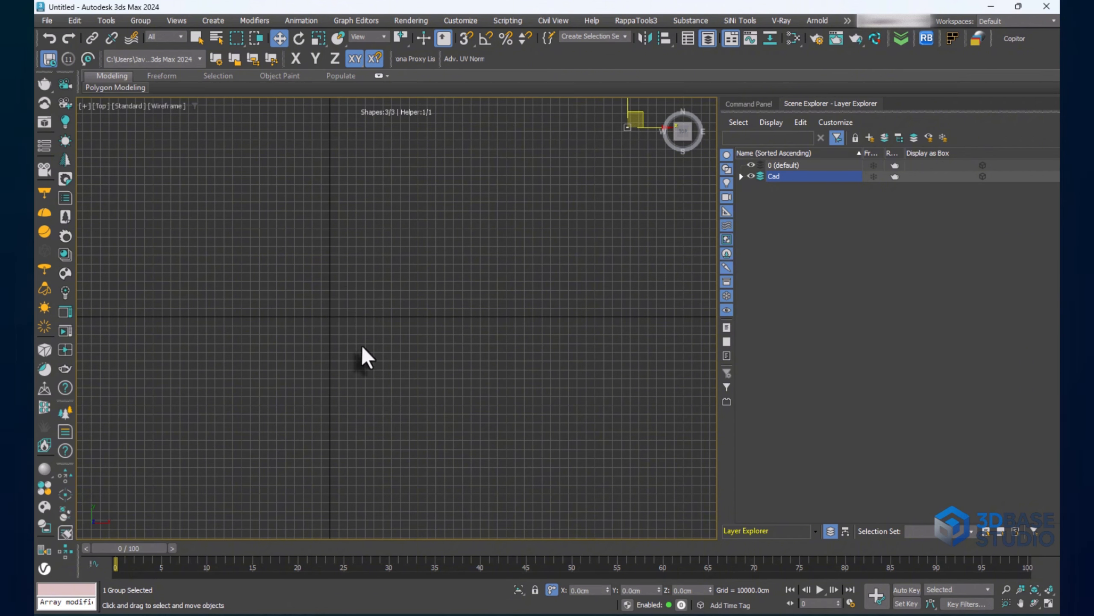
middle_click_drag(485, 339, 331, 414)
scroll(456, 217, "up", 8)
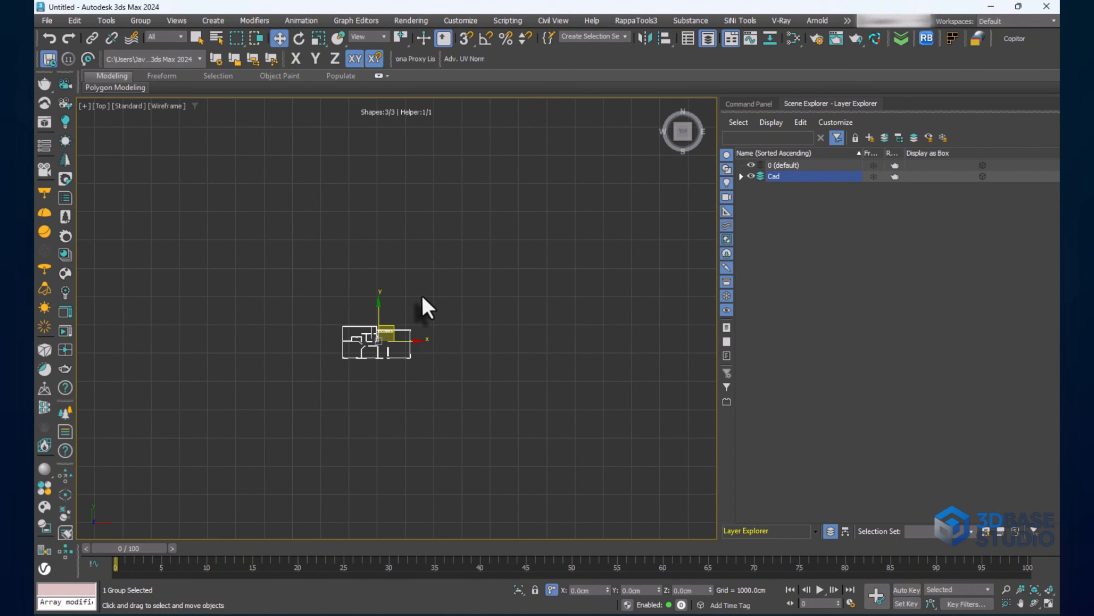
scroll(487, 251, "up", 8)
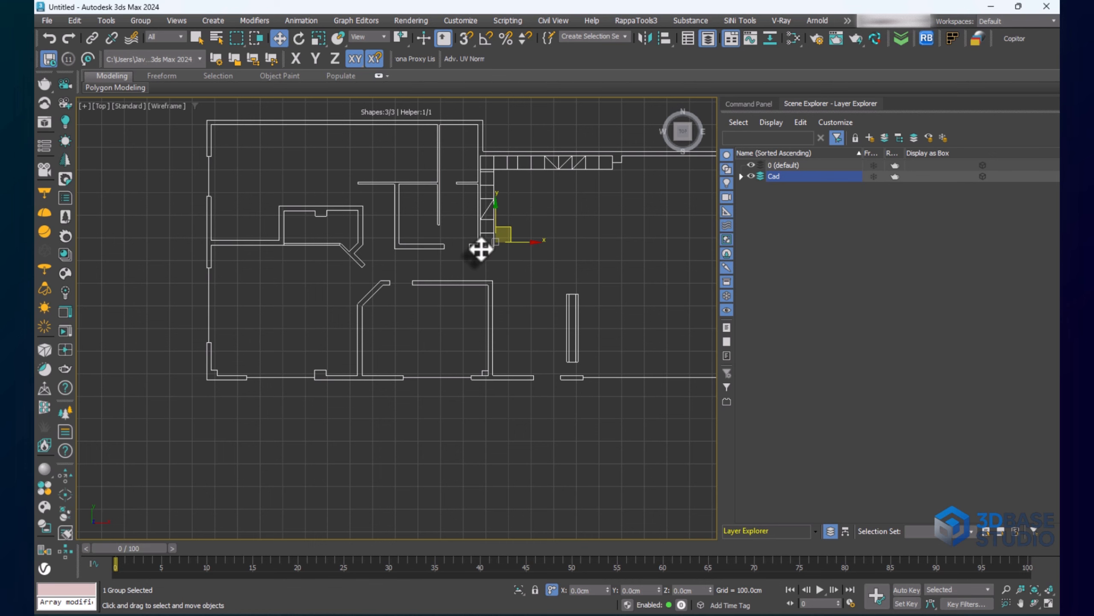
scroll(509, 252, "down", 5)
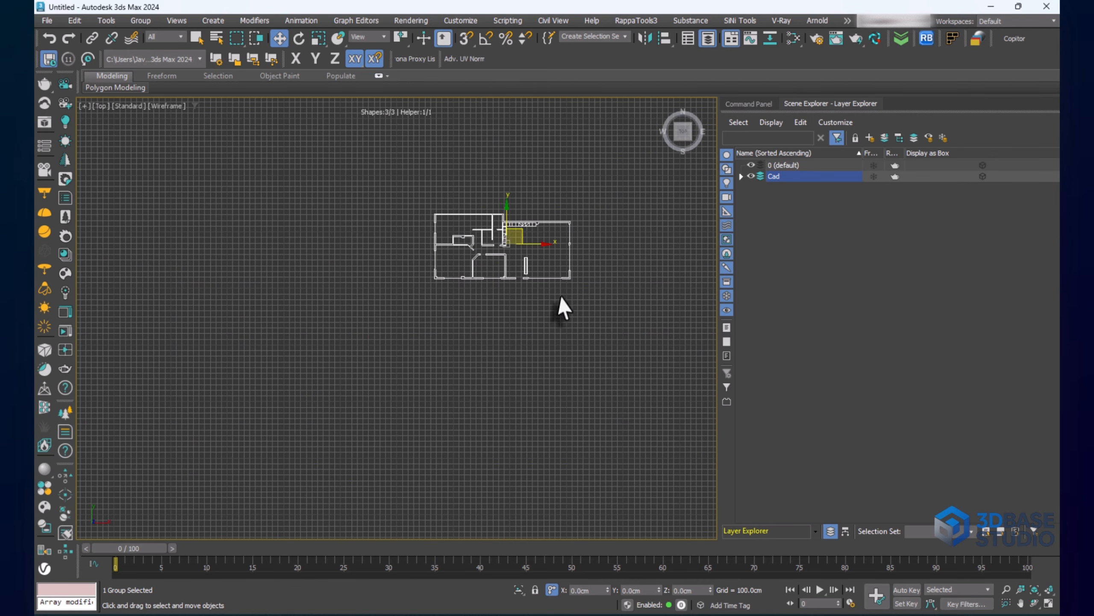
scroll(519, 283, "down", 2)
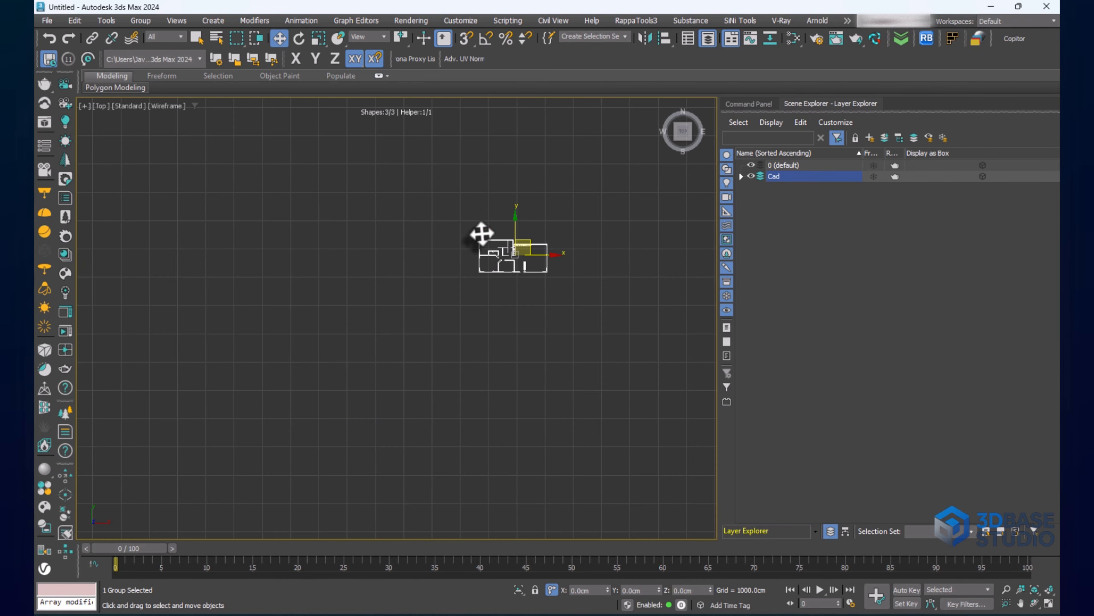
Set the plan group's absolute world X and Y position to 0 with Move Transform Type-In
right_click(279, 37)
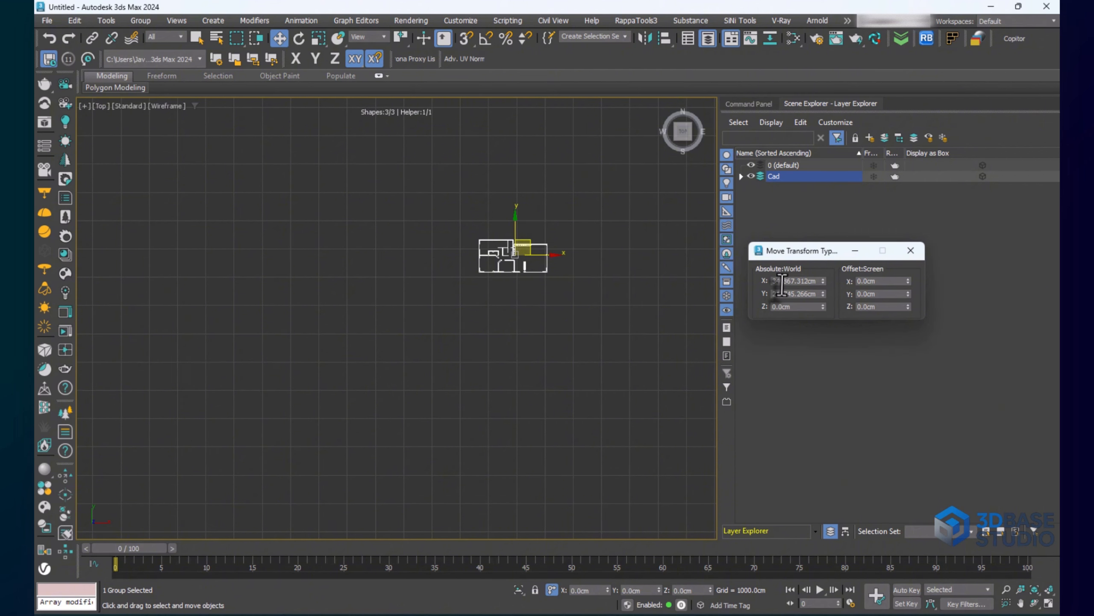
mouse_move(773, 280)
left_mouse_down()
mouse_move(817, 282)
mouse_move(772, 283)
left_mouse_up()
type("0")
key("Return")
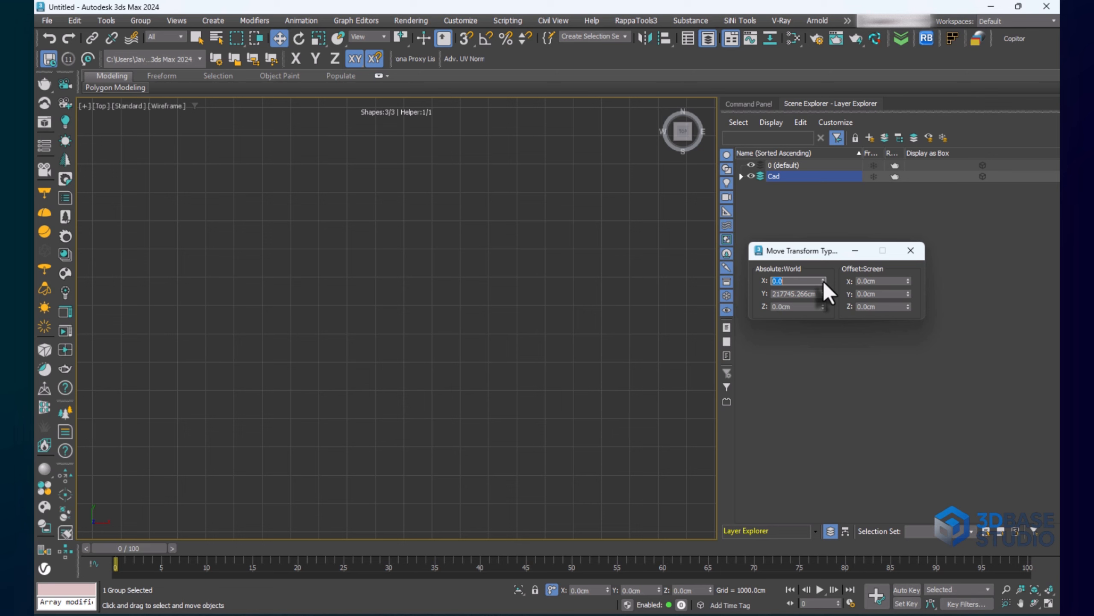
right_click(823, 293)
type("z")
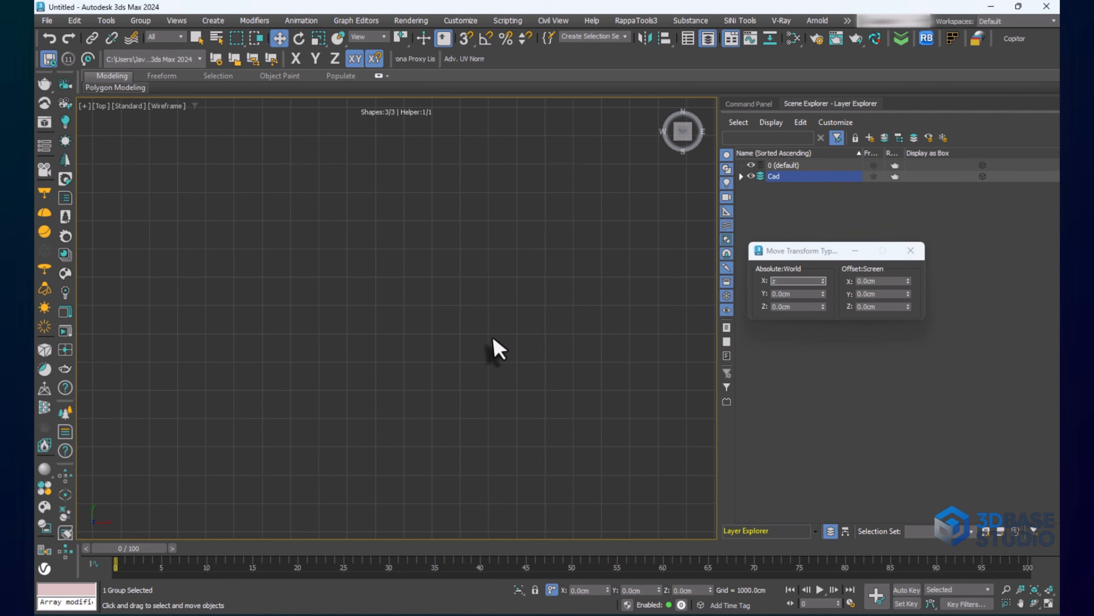
middle_click_drag(494, 336, 497, 328)
key("z")
scroll(362, 316, "down", 3)
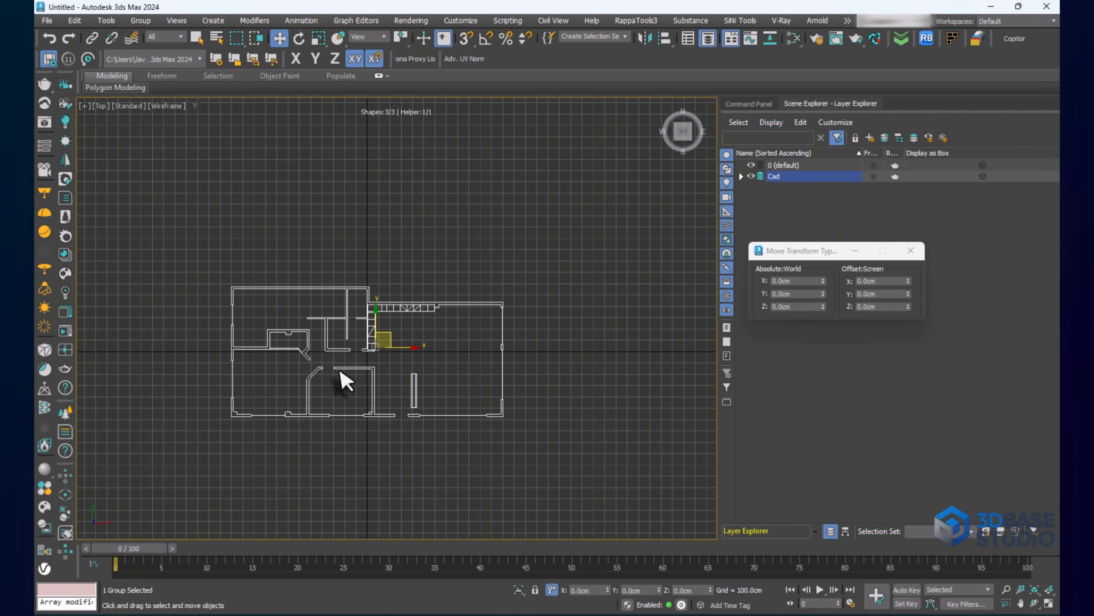
left_click(912, 251)
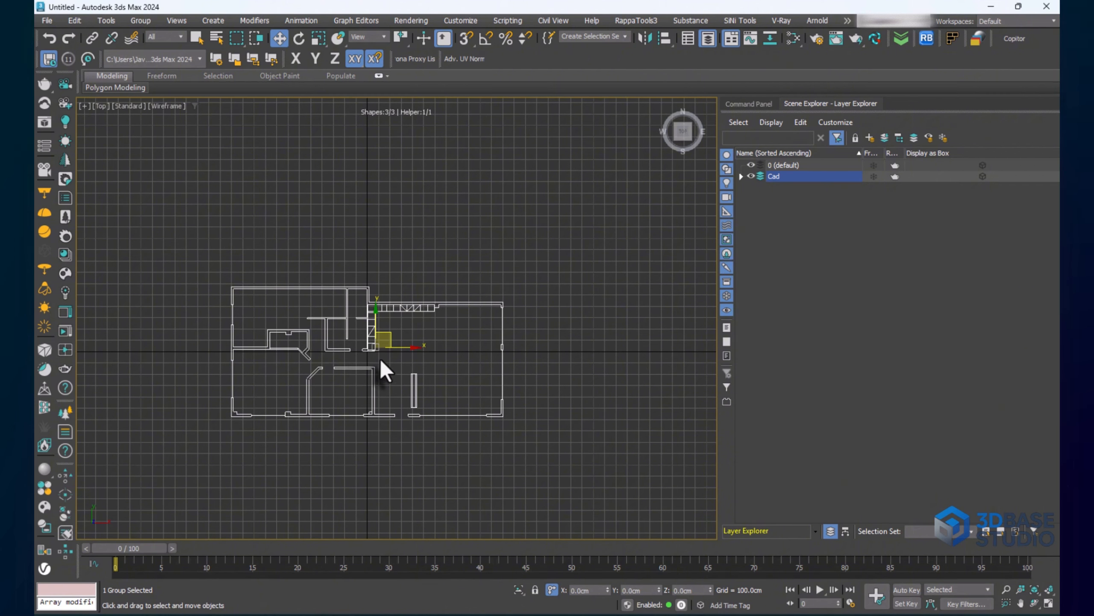
Keep the centered plan group selected and hide the home grid in the Top view
left_click(535, 333)
key("ctrl+z")
left_click(811, 231)
left_click_drag(487, 259, 448, 347)
middle_click_drag(462, 358, 456, 314)
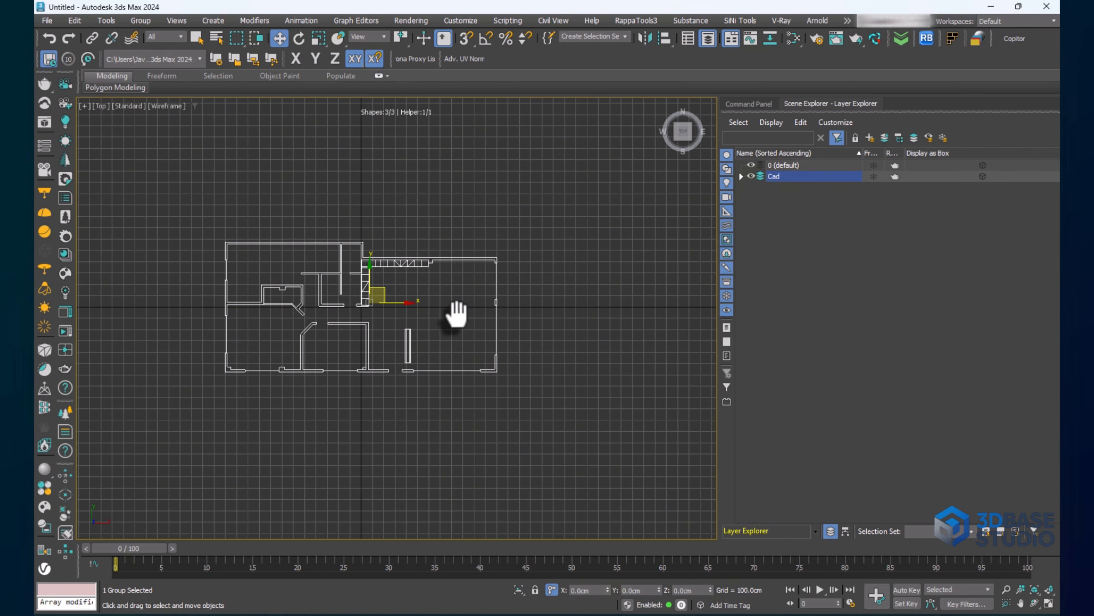
key("g")
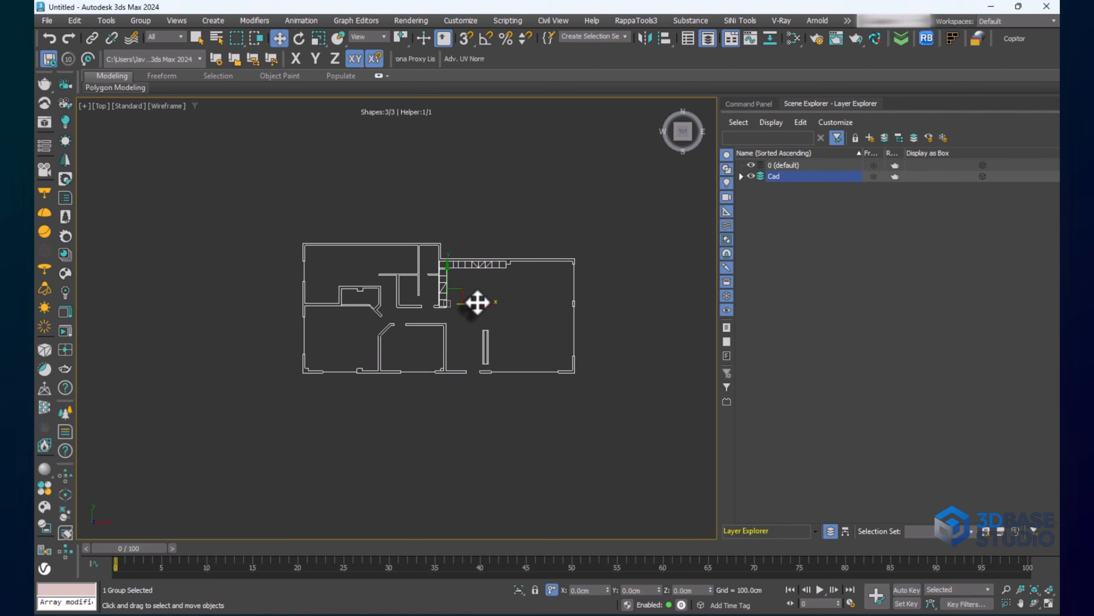
scroll(478, 302, "up", 2)
middle_click_drag(503, 341, 483, 349)
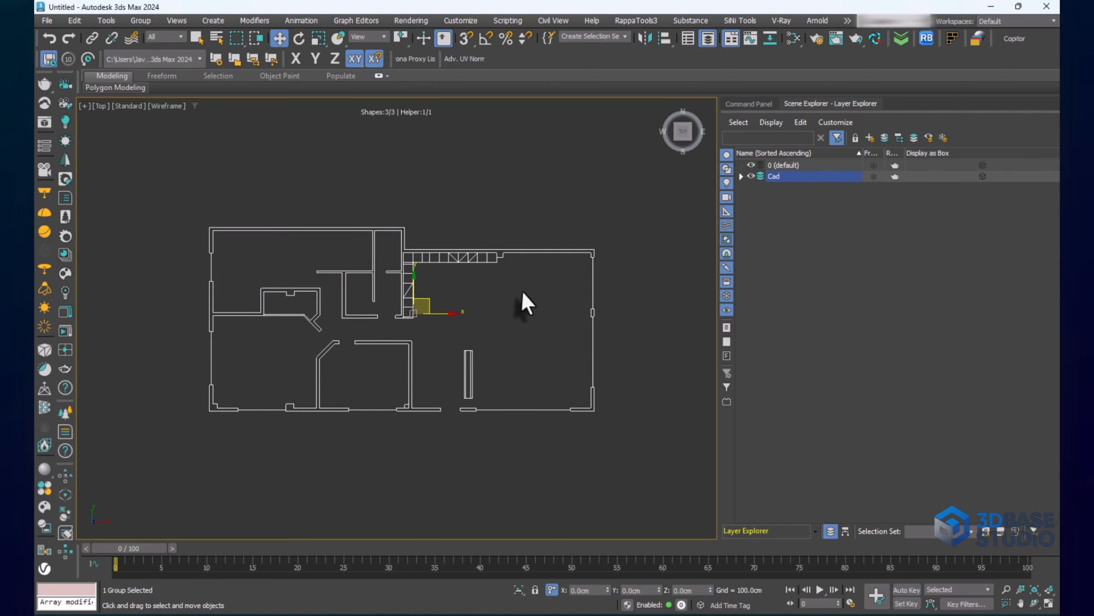
Freeze the selected plan group and try to window-select it across the rooms
left_click(636, 240)
left_click_drag(558, 292, 557, 290)
right_click(447, 287)
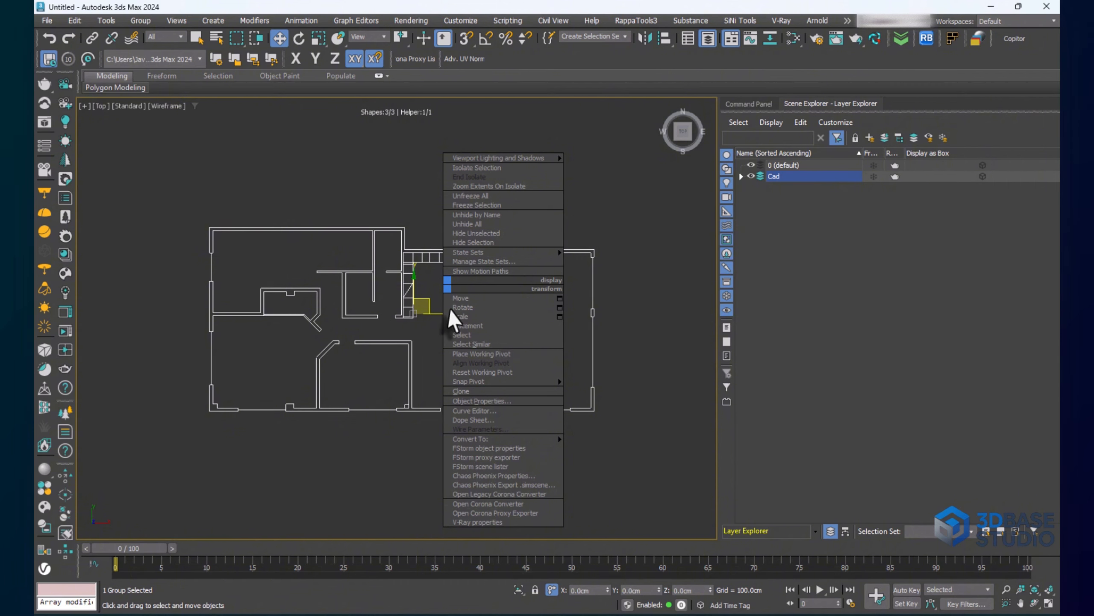
left_click(475, 204)
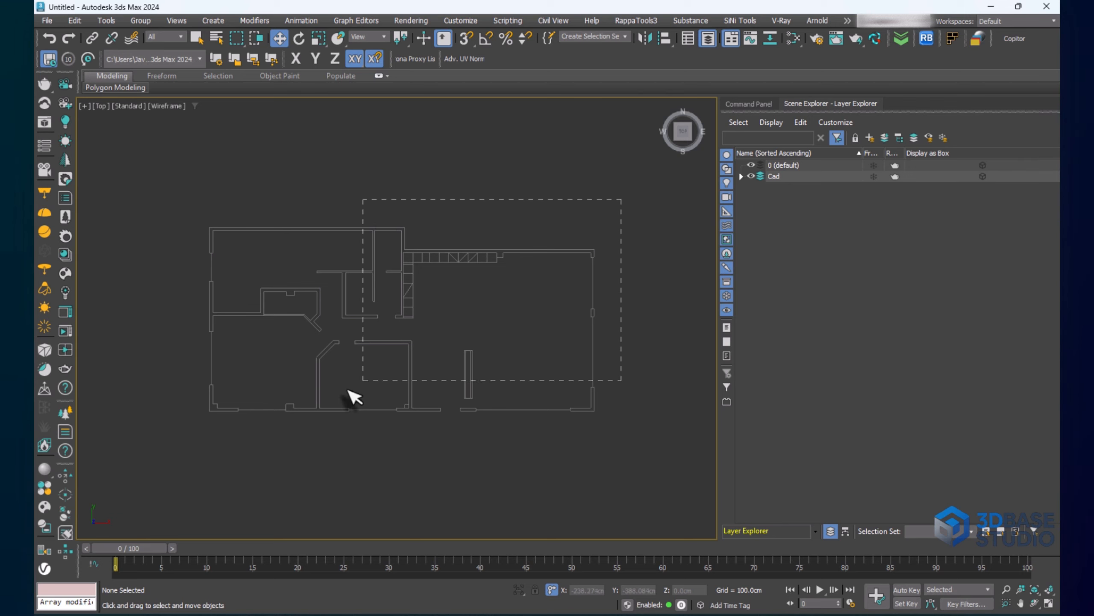
left_click_drag(342, 381, 338, 389)
Unfreeze all objects, then deselect and reselect the plan group to check that it is selectable
right_click(429, 269)
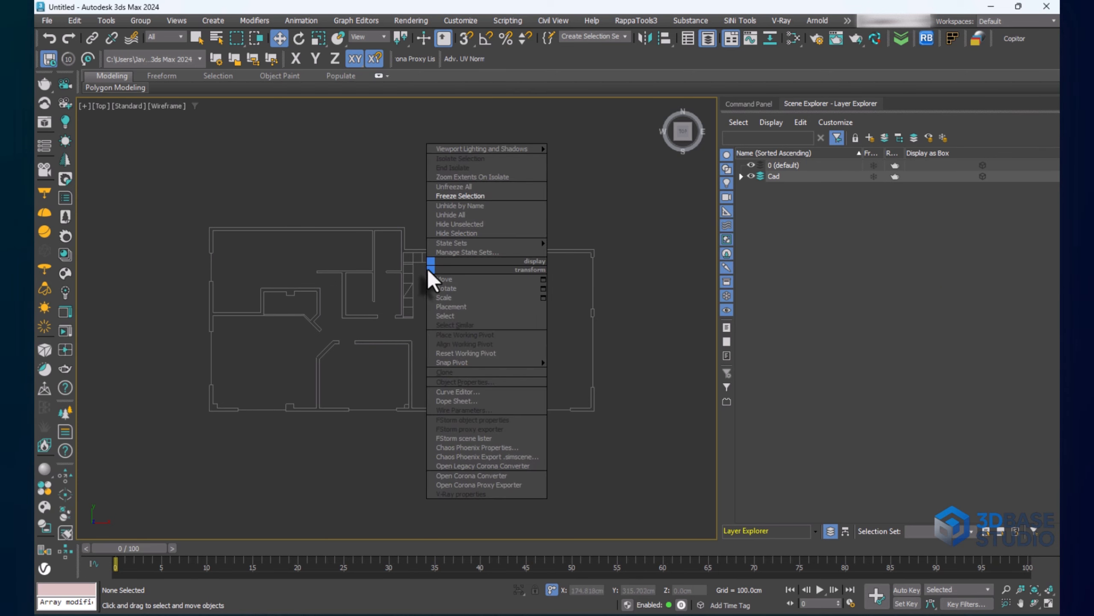
left_click(469, 187)
left_click(504, 251)
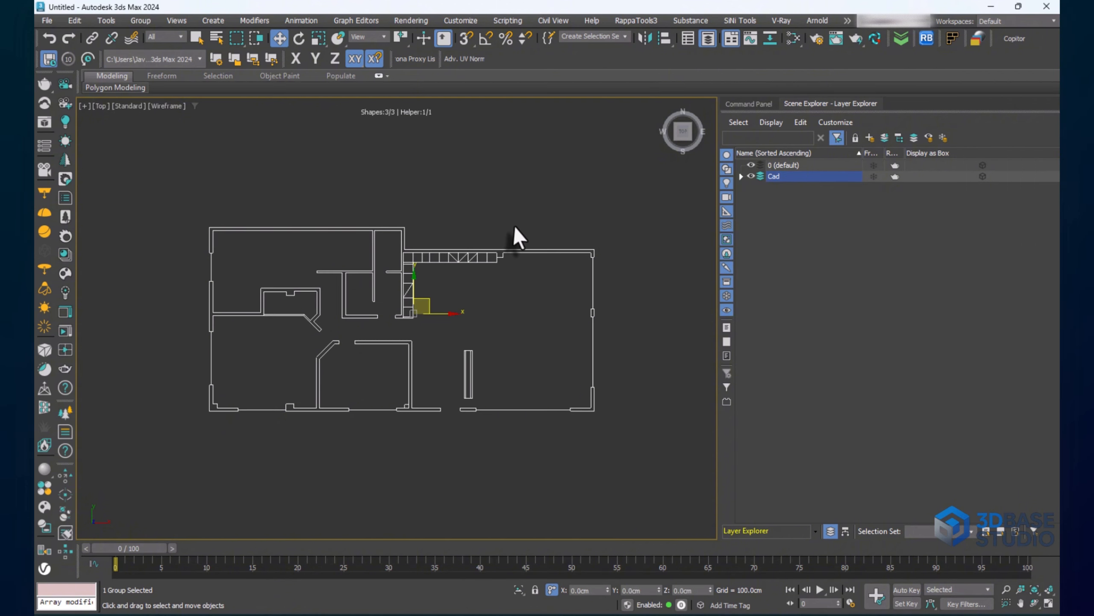
left_click(491, 319)
left_click(528, 250)
left_click(489, 291)
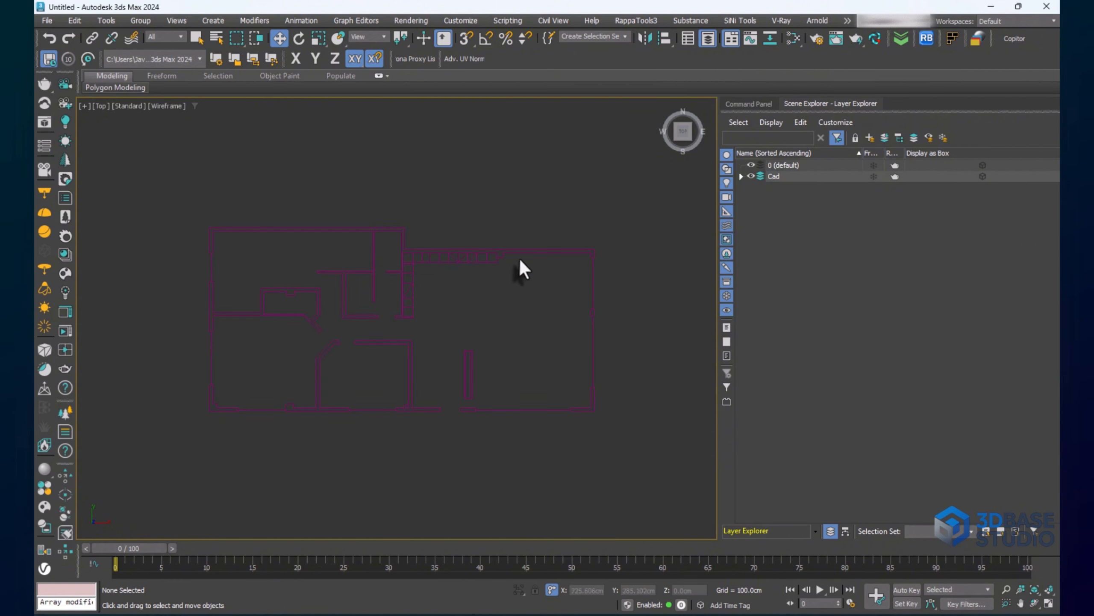
left_click(517, 252)
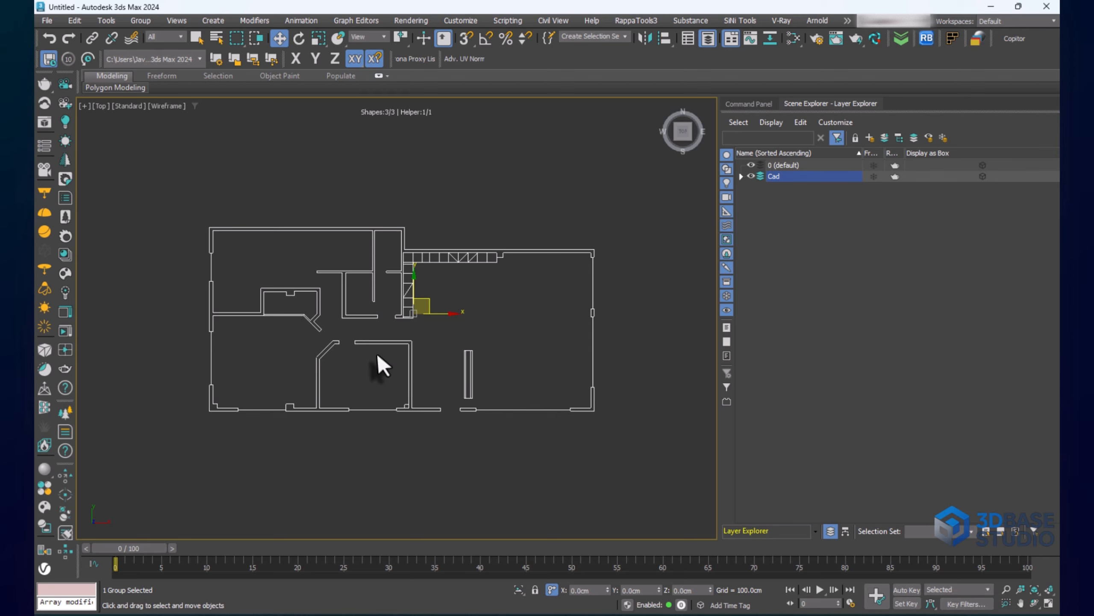
Freeze the plan group again and test it with a window selection
right_click(421, 271)
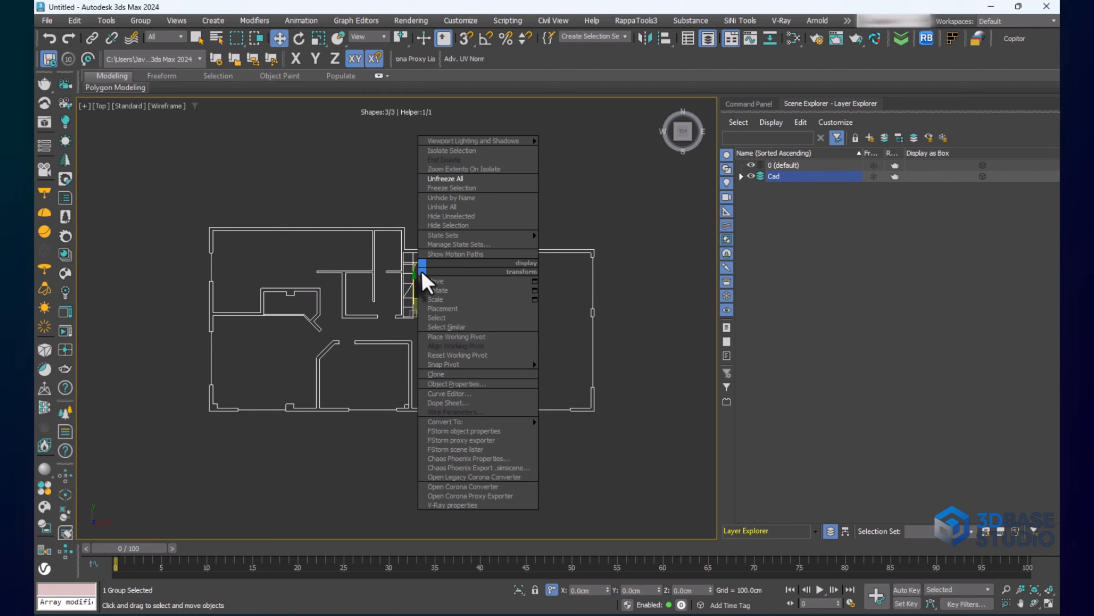
left_click(443, 189)
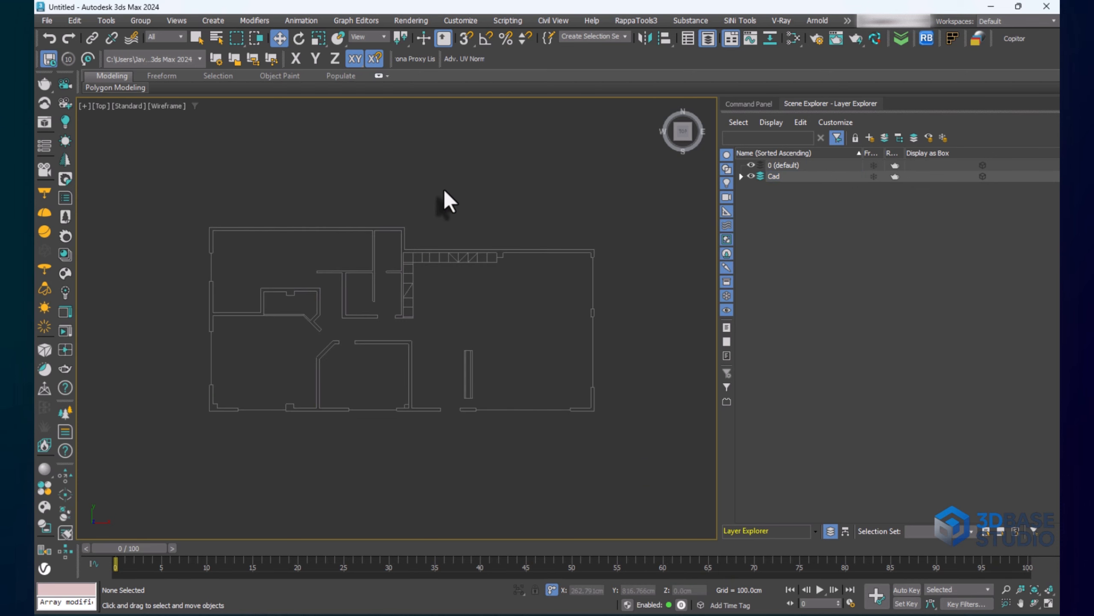
left_click_drag(513, 209, 316, 417)
Create a new layer named Modeling in the Layer Explorer
left_click(869, 137)
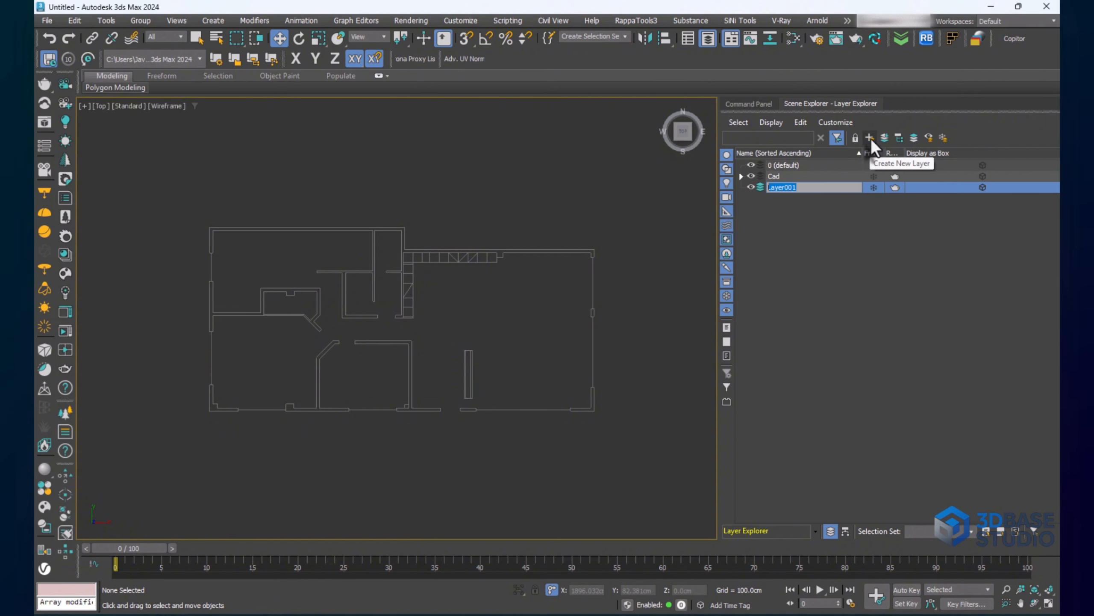
type("MOdeling")
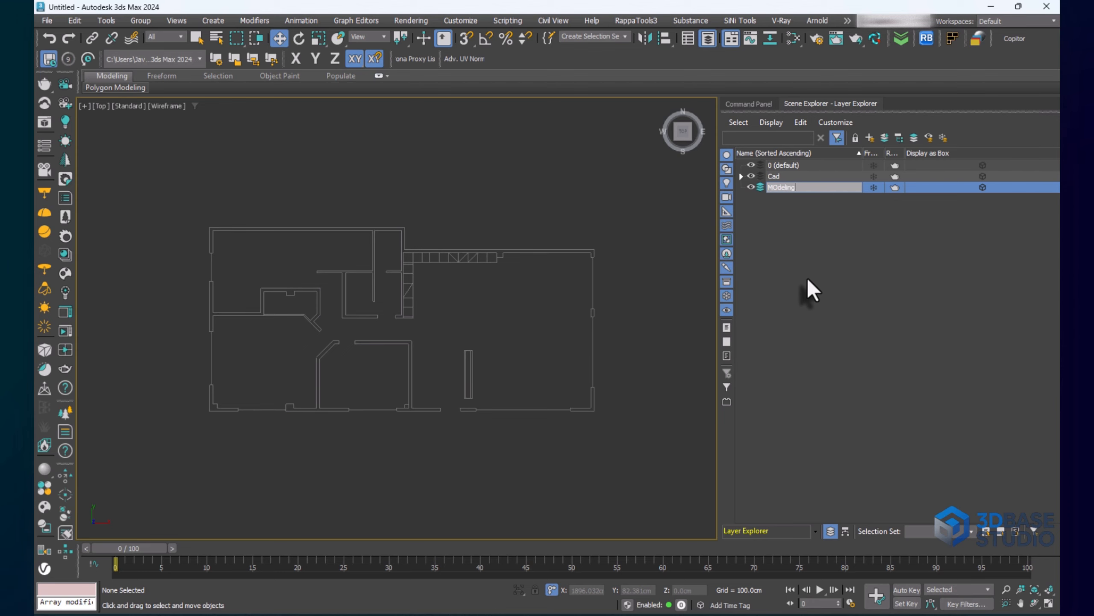
key("BackSpace")
key("BackSpace")
key("BackSpace")
key("BackSpace")
key("BackSpace")
key("BackSpace")
type("odeling")
key("Return")
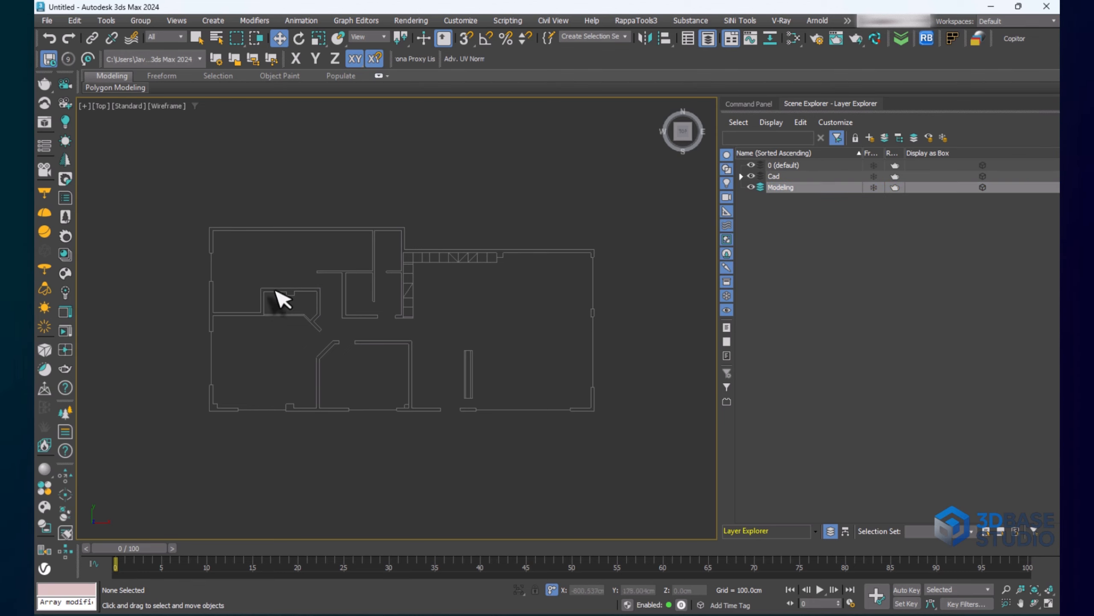
Orbit around the frozen plan, return to the Top view fitted to the plan, and turn on snapping
middle_click_drag(282, 300, 390, 343, "alt")
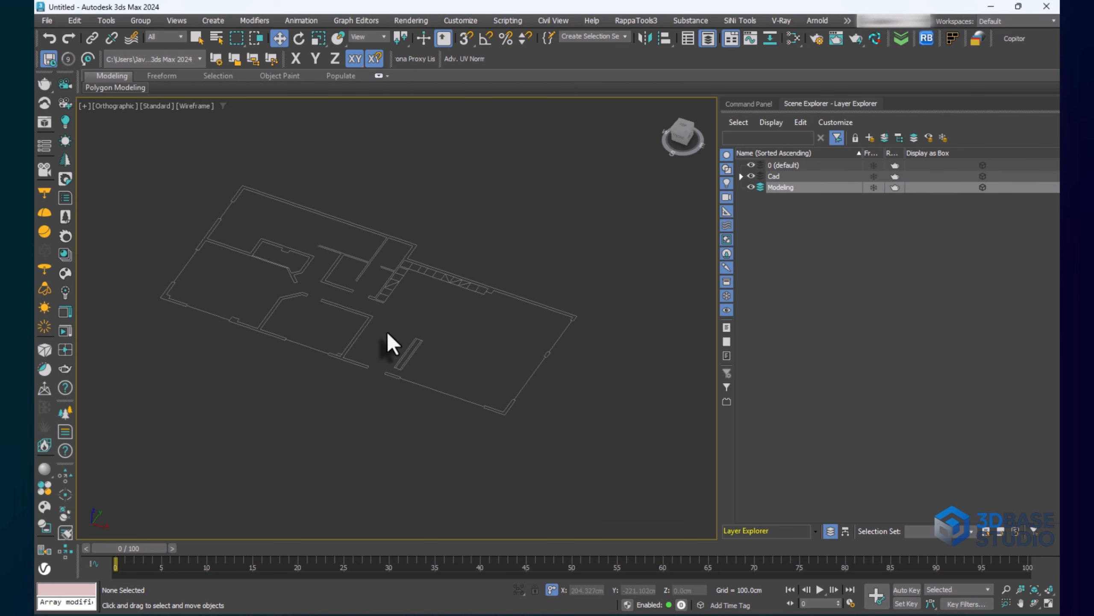
key("t")
key("z")
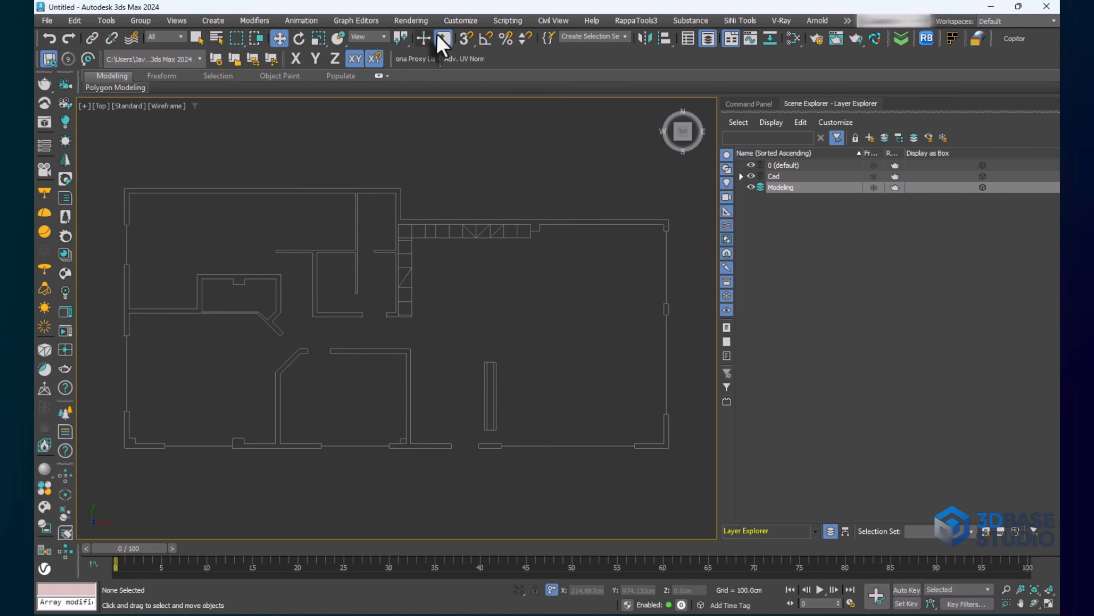
left_click_drag(465, 38, 470, 88)
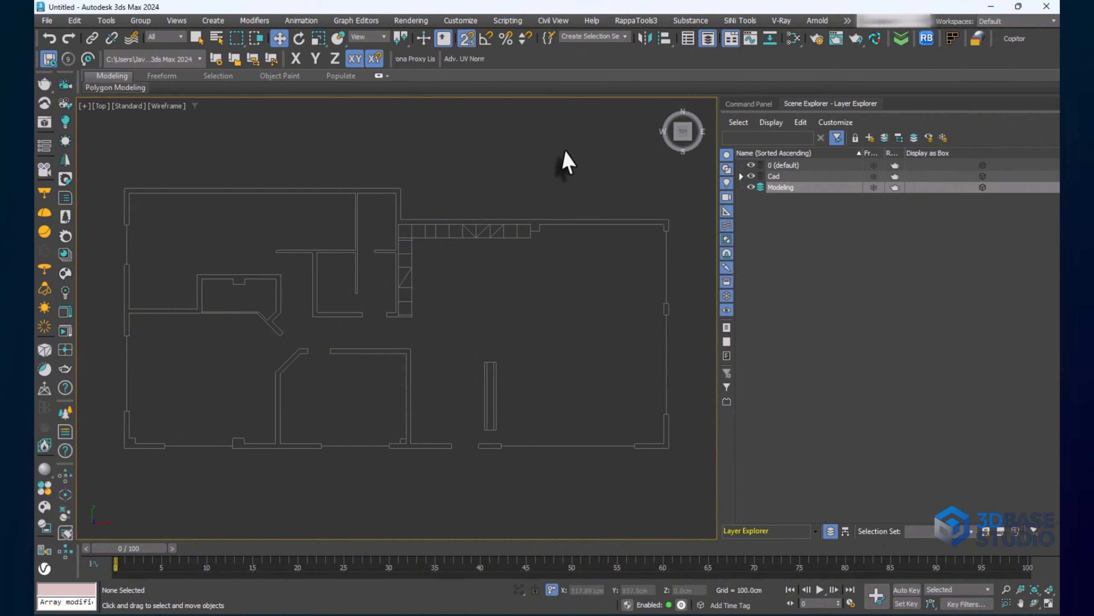
Start a Line spline with its first vertex snapped to the inner corner of the plan's lower-right exterior walls
left_click(737, 104)
left_click(747, 143)
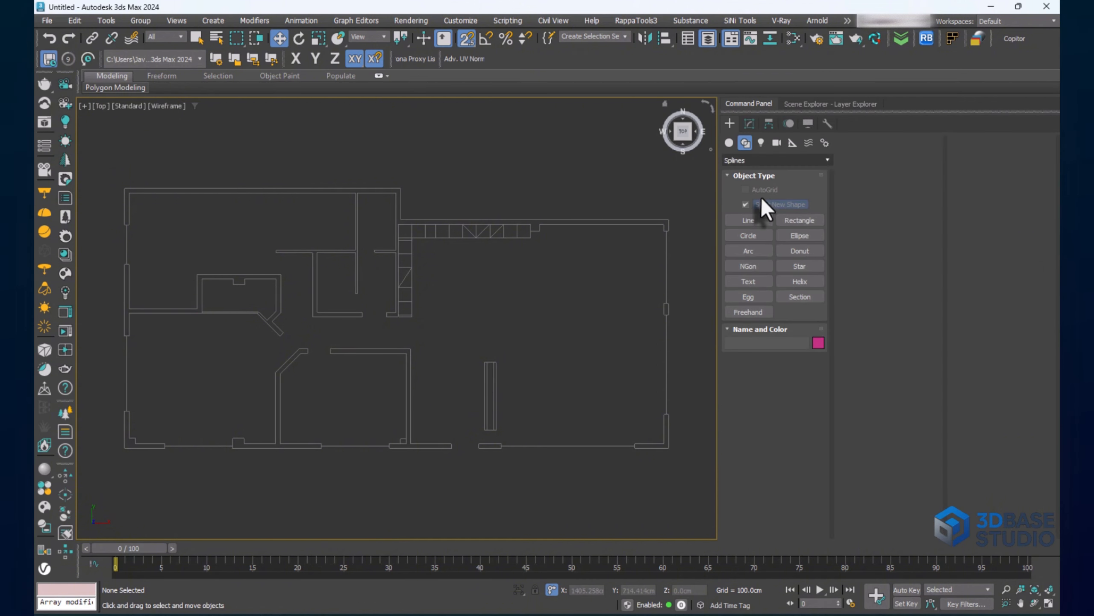
left_click(759, 221)
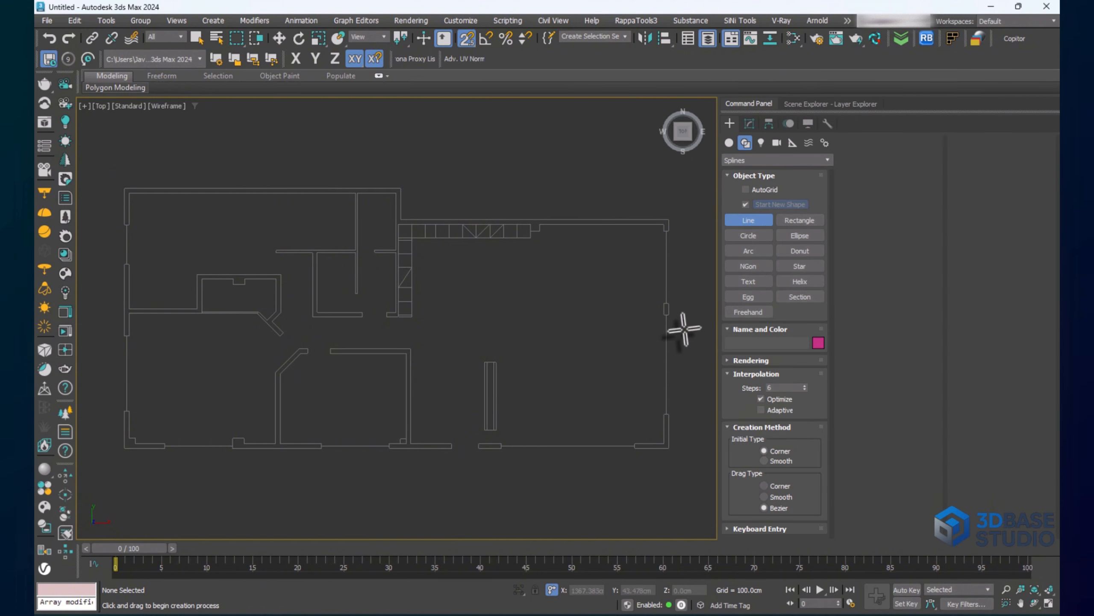
middle_click_drag(639, 371, 556, 265)
scroll(594, 333, "up", 4)
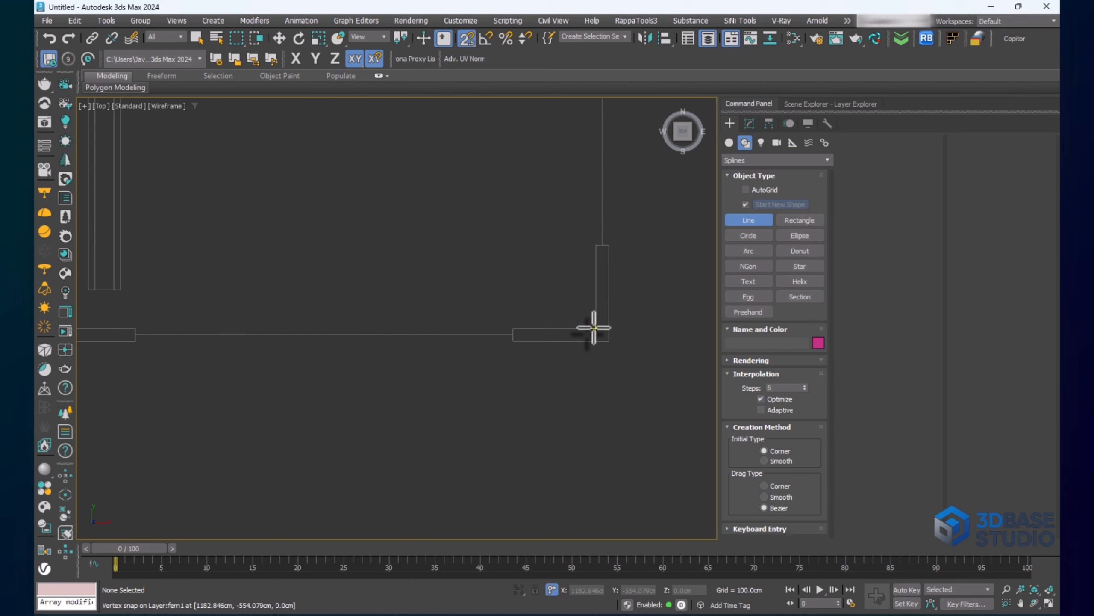
scroll(594, 327, "down", 2)
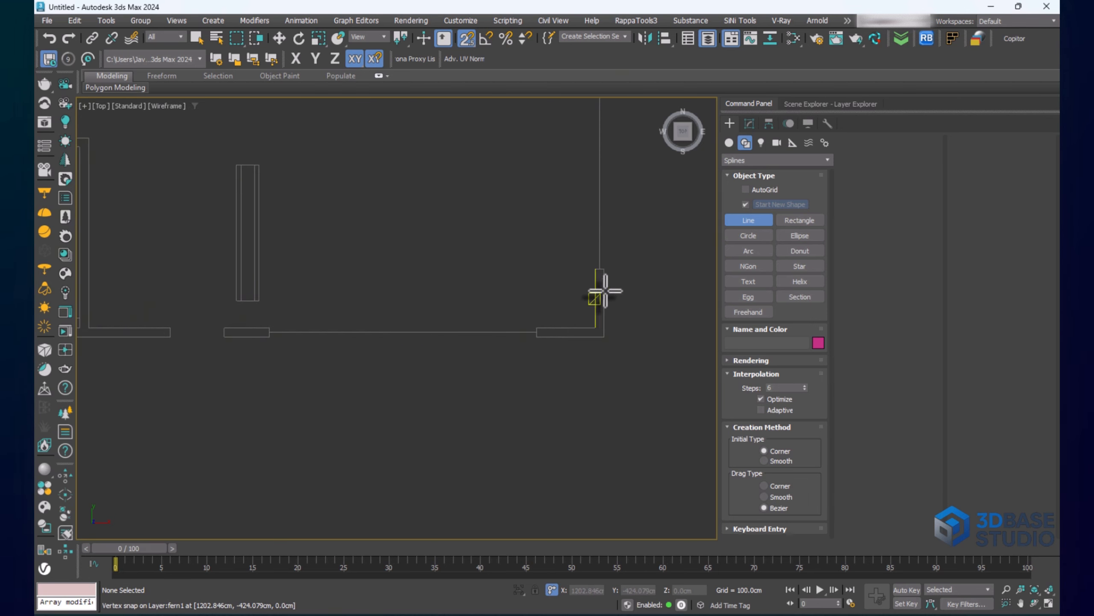
scroll(547, 343, "down", 5)
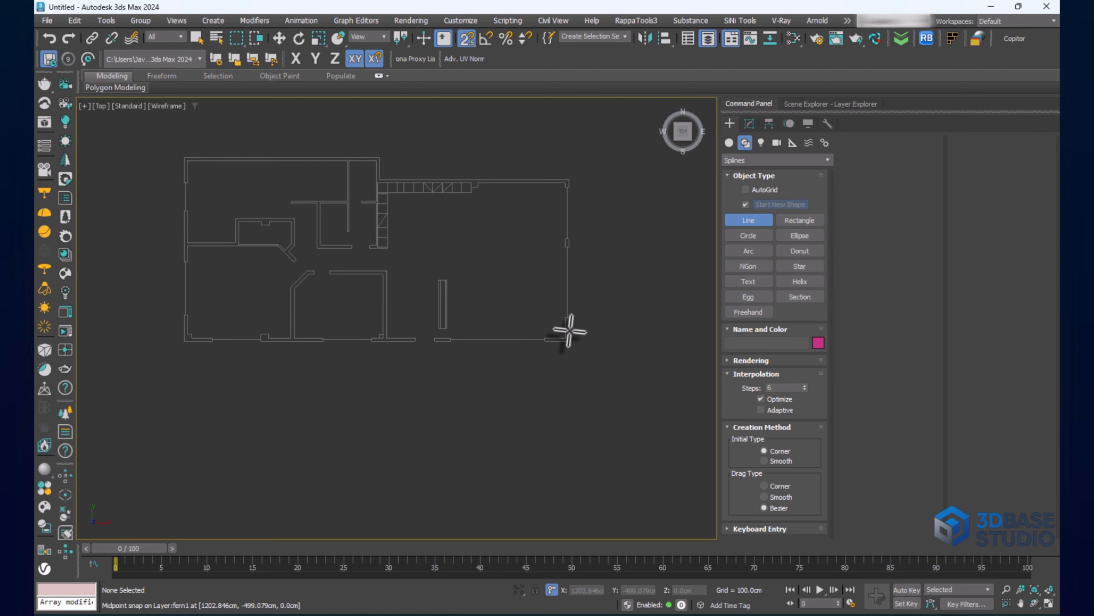
scroll(565, 335, "up", 5)
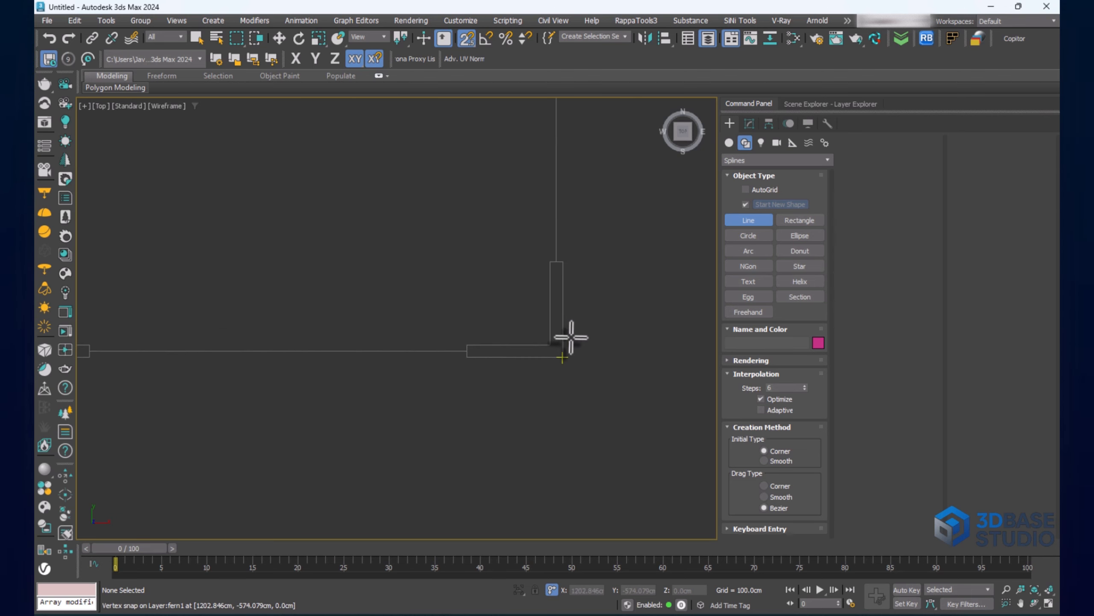
left_click(551, 343)
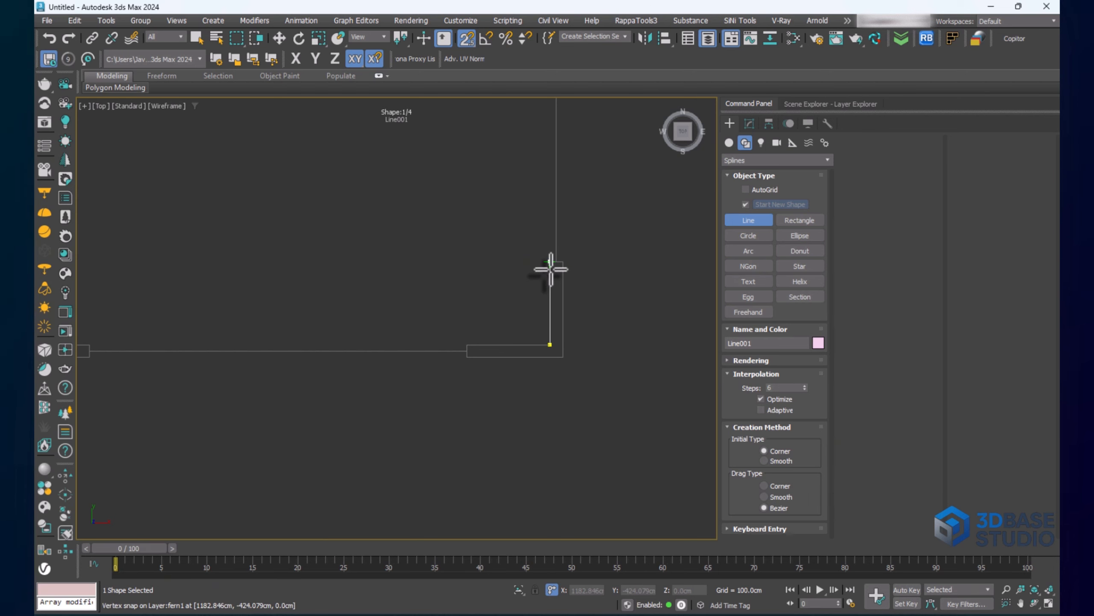
Trace the inner face of the right exterior wall, adding vertices at the opening edges, up to the upper-right inner corner
scroll(526, 270, "down", 2)
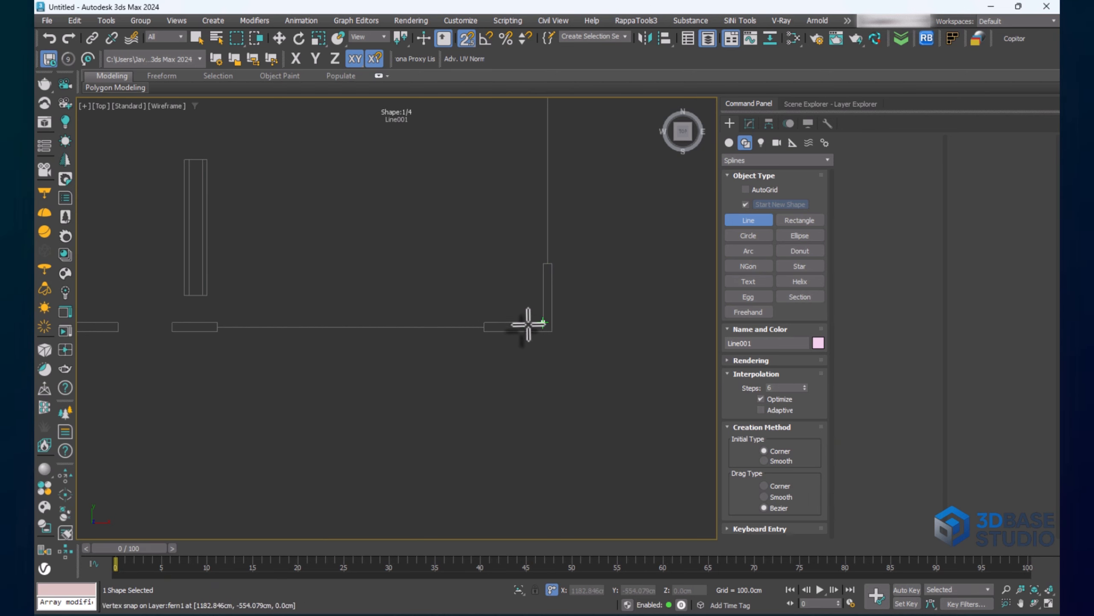
scroll(528, 324, "down", 3)
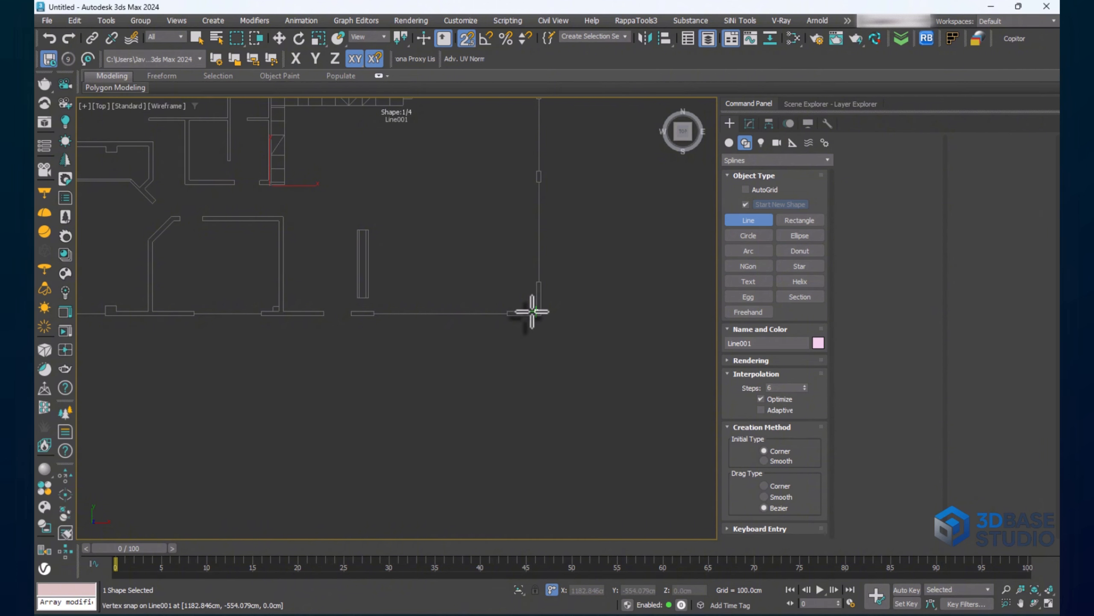
scroll(532, 312, "up", 5)
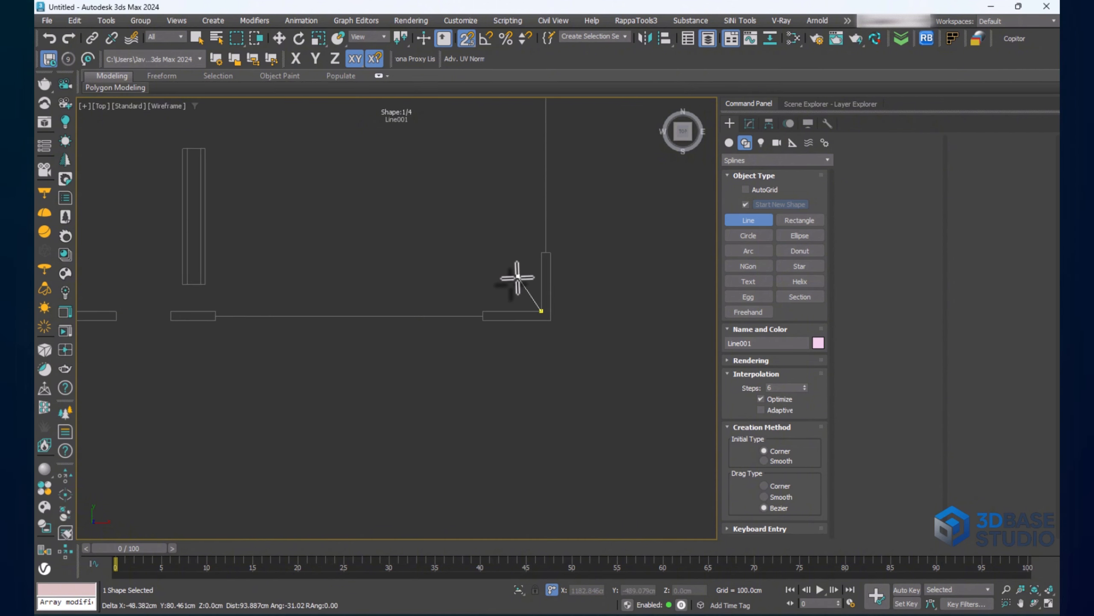
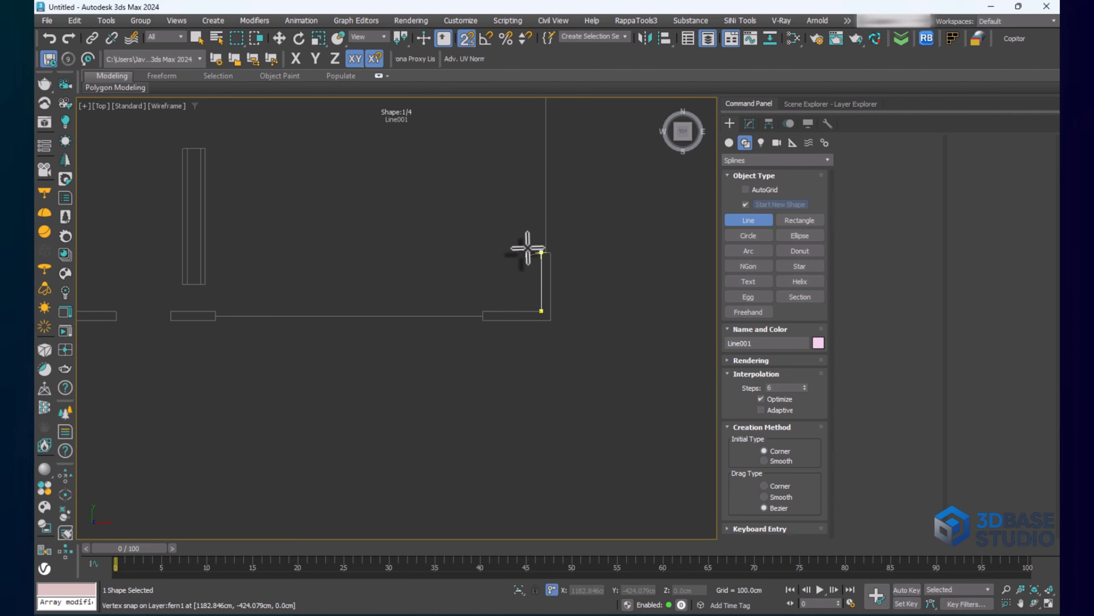
scroll(540, 266, "down", 3)
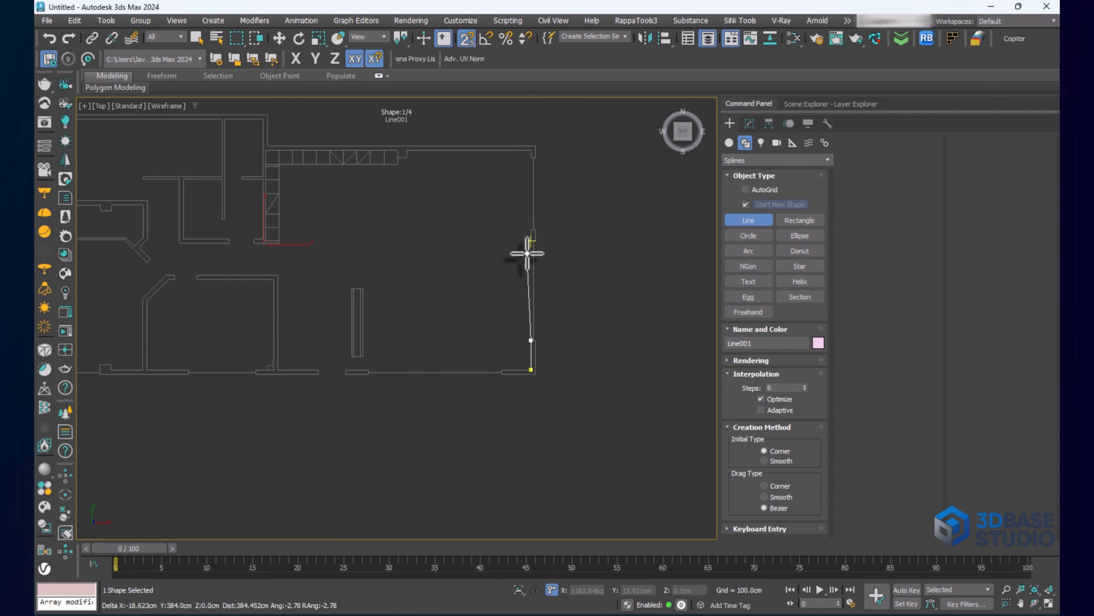
scroll(537, 224, "up", 6)
left_click(538, 219)
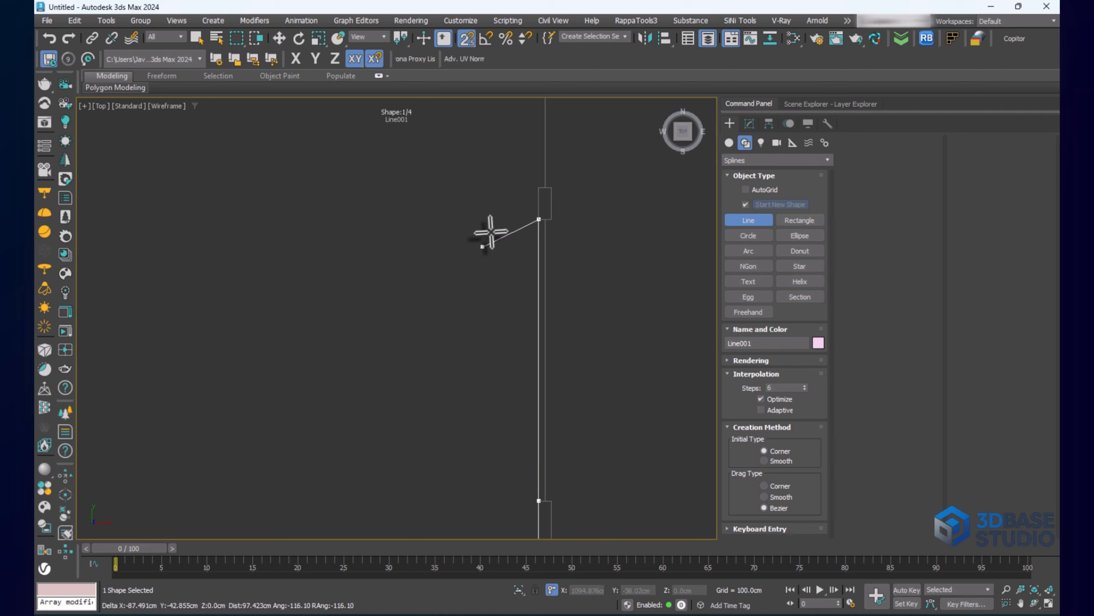
middle_click_drag(530, 237, 526, 318)
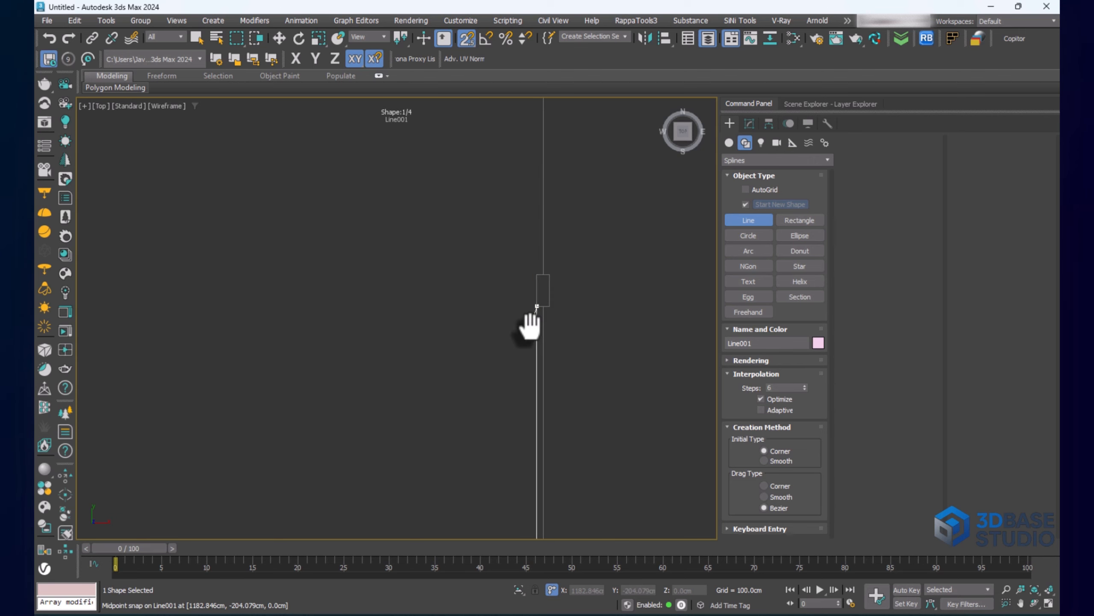
left_click(531, 275)
middle_click_drag(522, 175, 522, 357)
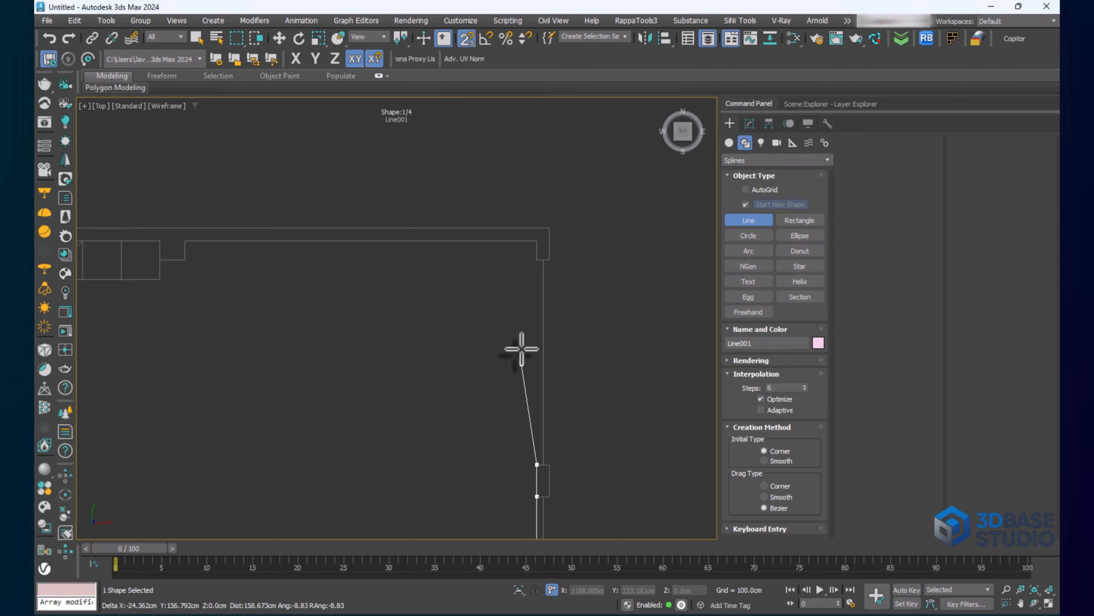
left_click(537, 241)
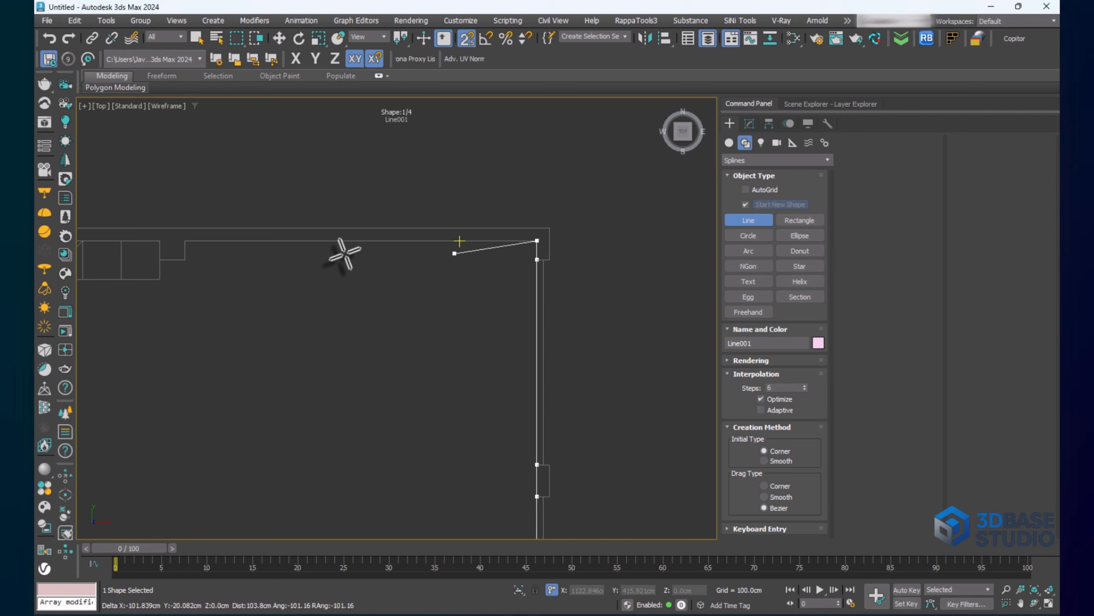
Continue the line along the upper wall's inner face, around the small pier, to the inner corner behind the cabinets
middle_click_drag(271, 253, 488, 268)
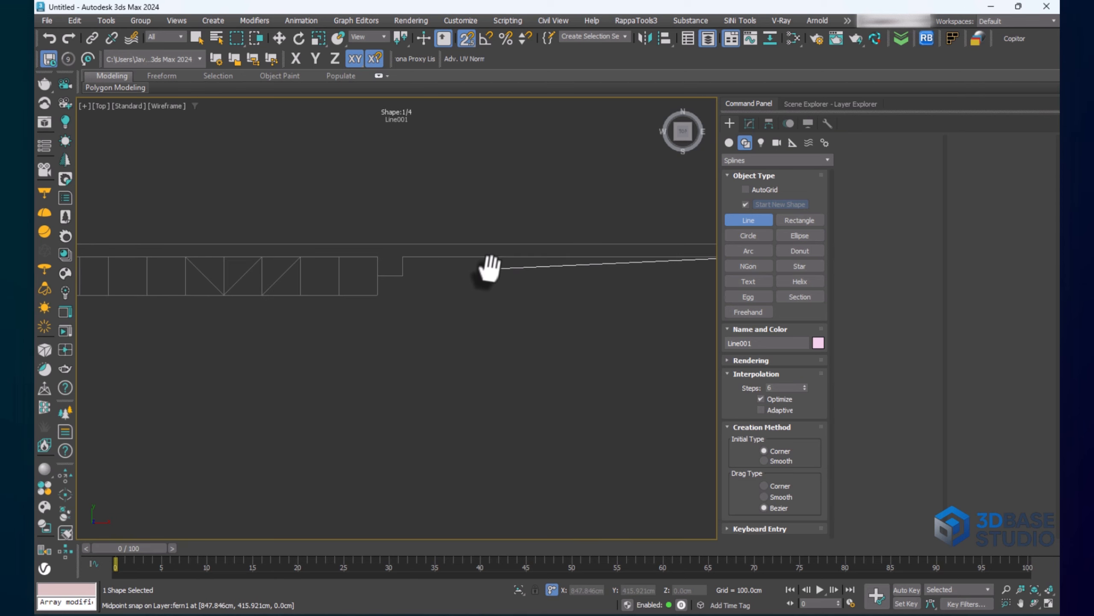
left_click(408, 256)
left_click(407, 275)
scroll(387, 275, "up", 5)
left_click(363, 274)
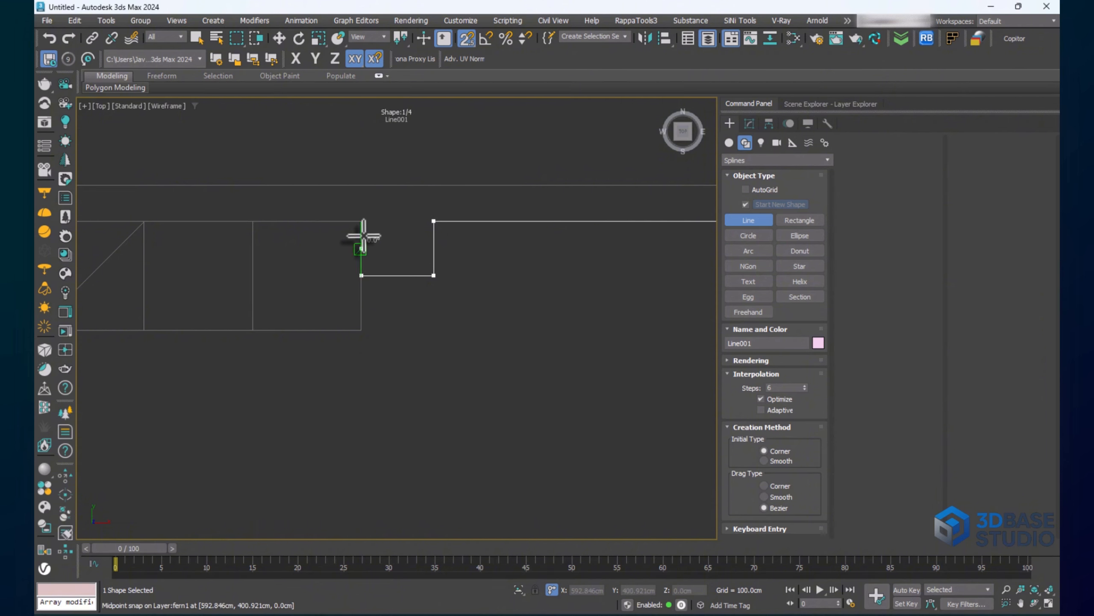
left_click(362, 221)
scroll(401, 246, "down", 7)
middle_click_drag(285, 256, 498, 248)
scroll(349, 241, "up", 6)
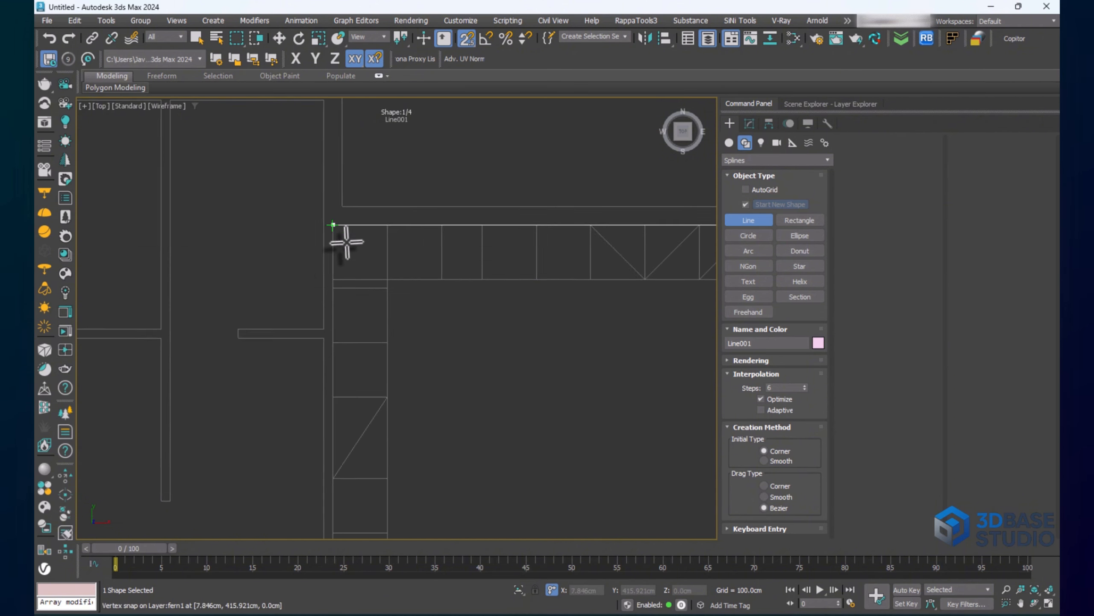
left_click(330, 217)
Trace down the wall behind the vertical cabinet run, around its stepped lower end, and back to the wall's opposite face
scroll(340, 354, "down", 4)
scroll(342, 336, "up", 6)
left_click(346, 331)
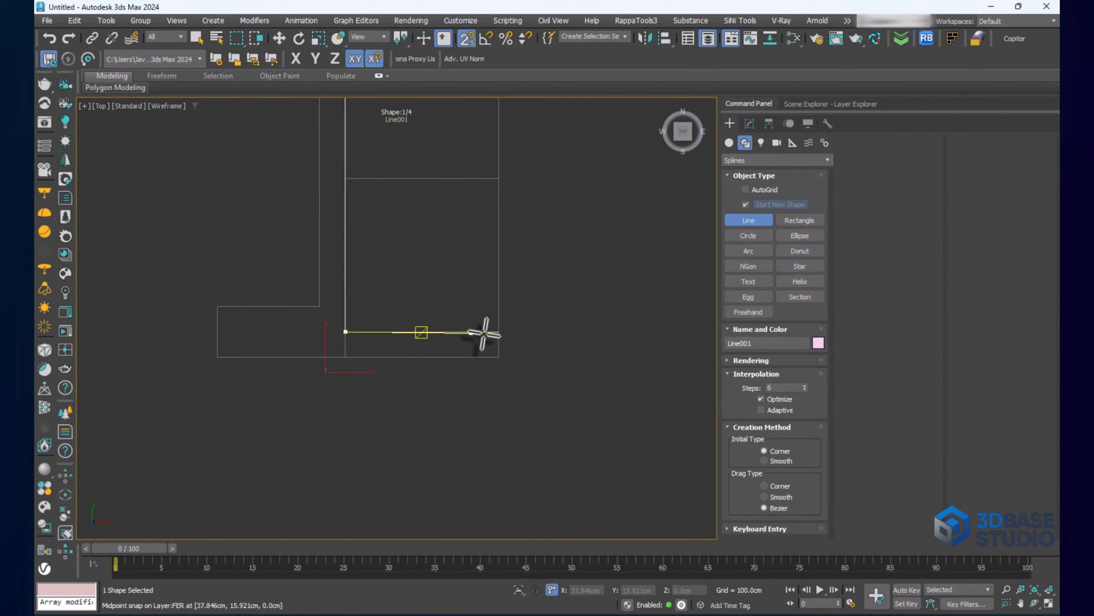
left_click(499, 331)
left_click(498, 356)
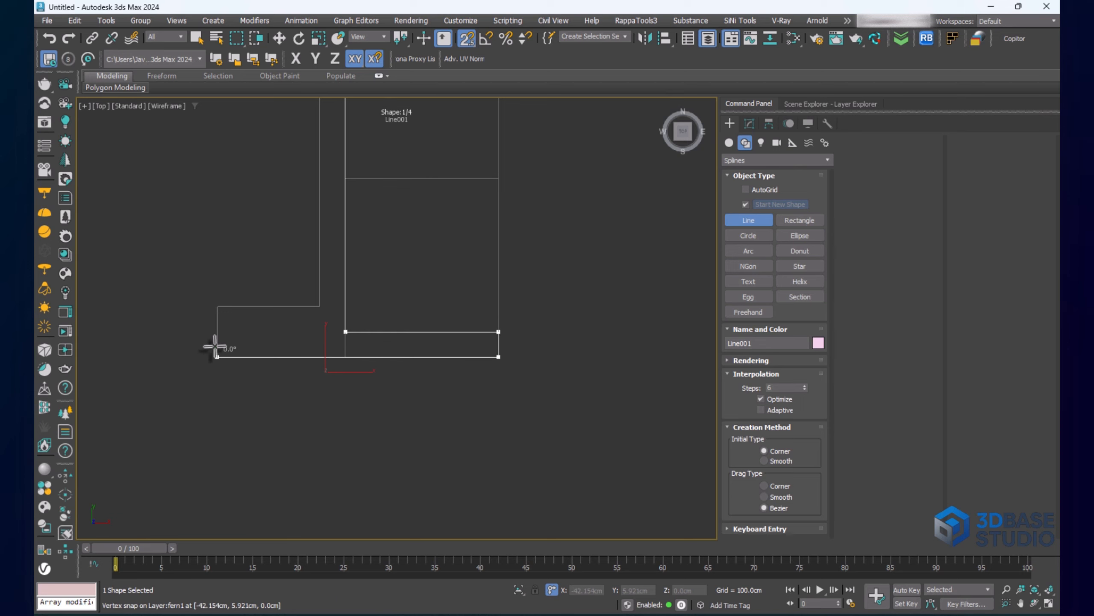
left_click(217, 356)
left_click(217, 306)
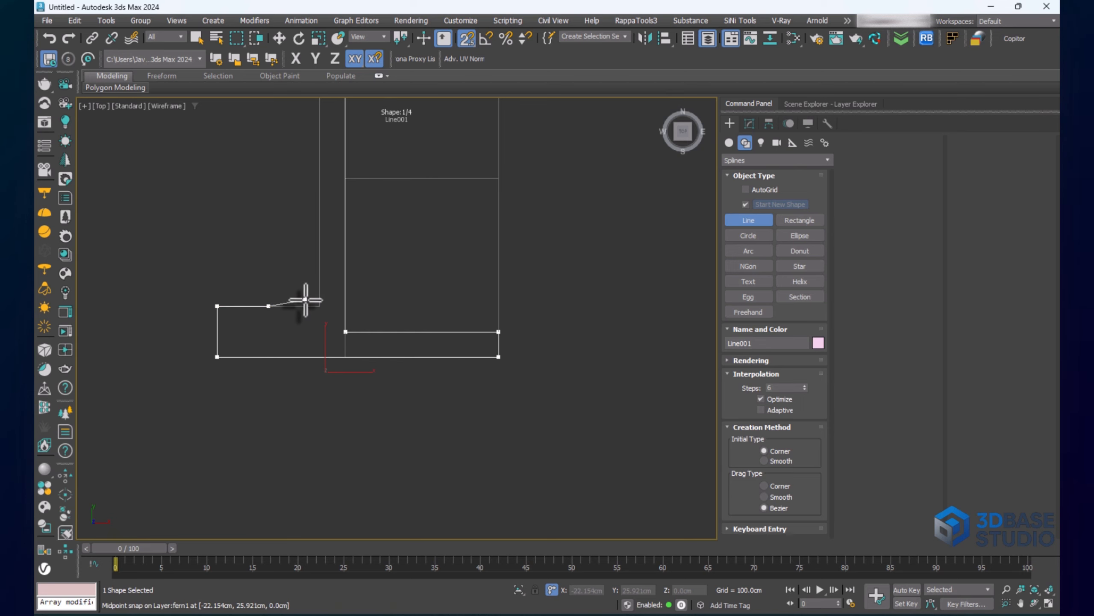
left_click(268, 306)
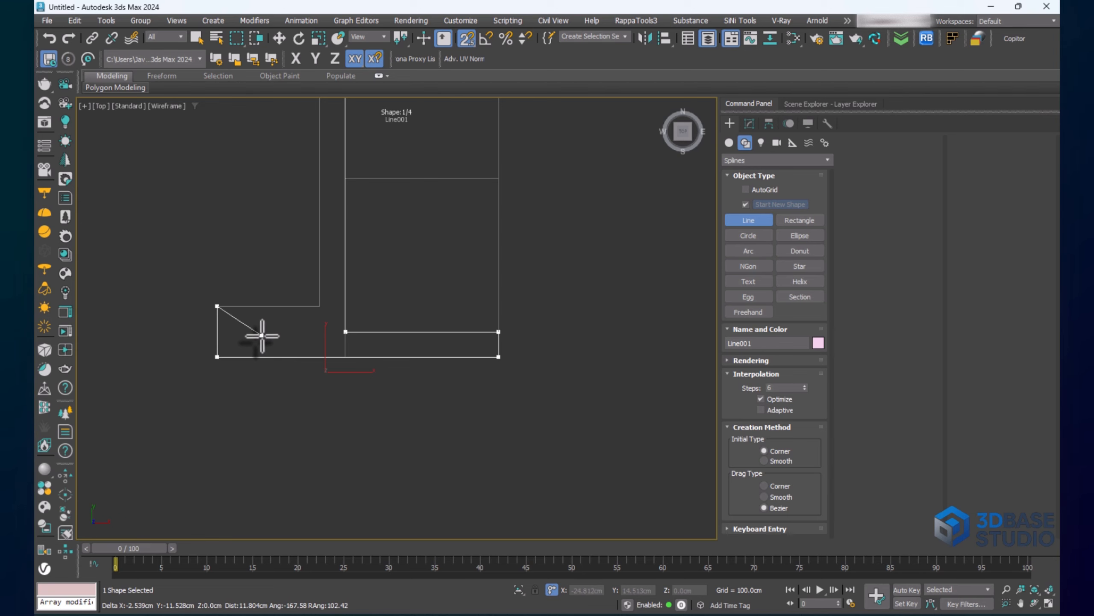
key("BackSpace")
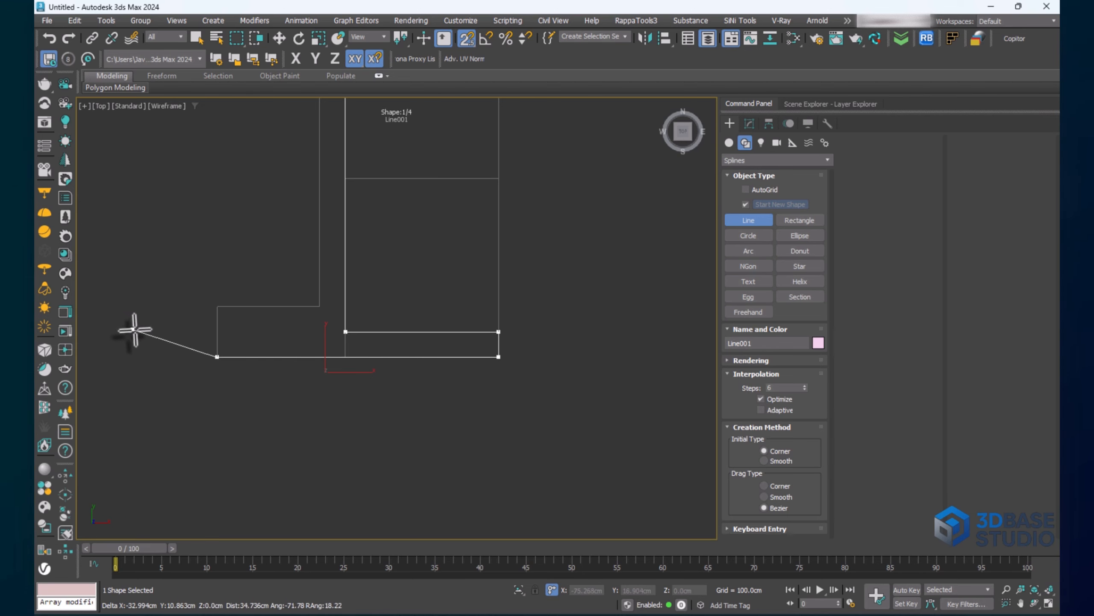
left_click(218, 306)
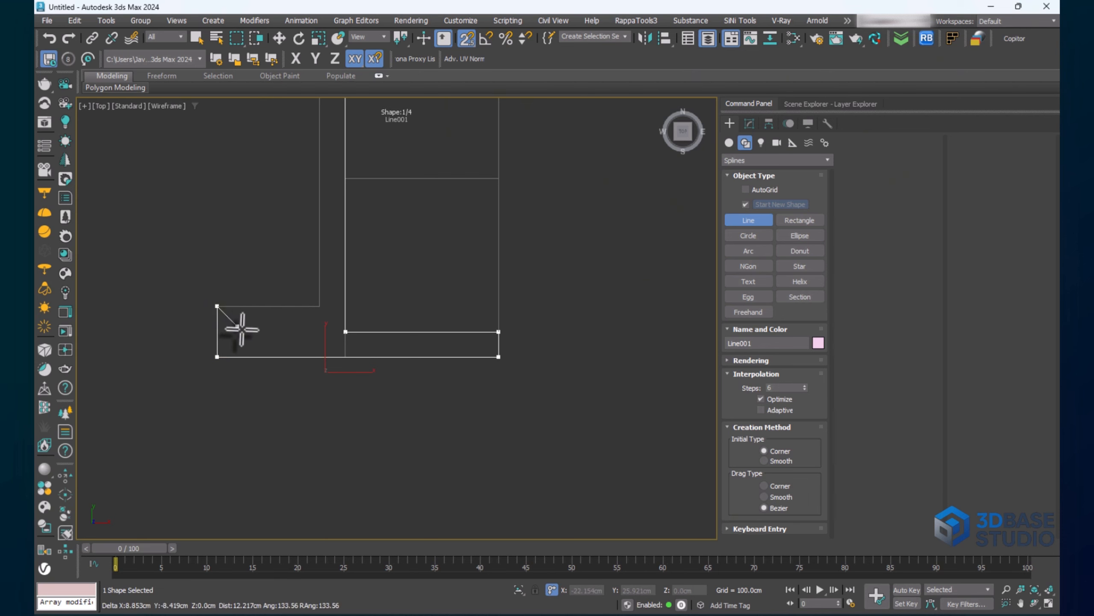
left_click(320, 307)
Continue up the wall's opposite face and outline the short horizontal stub wall, snapping only to its corner vertices
scroll(330, 350, "down", 4)
middle_click_drag(321, 242, 354, 367)
scroll(362, 300, "up", 2)
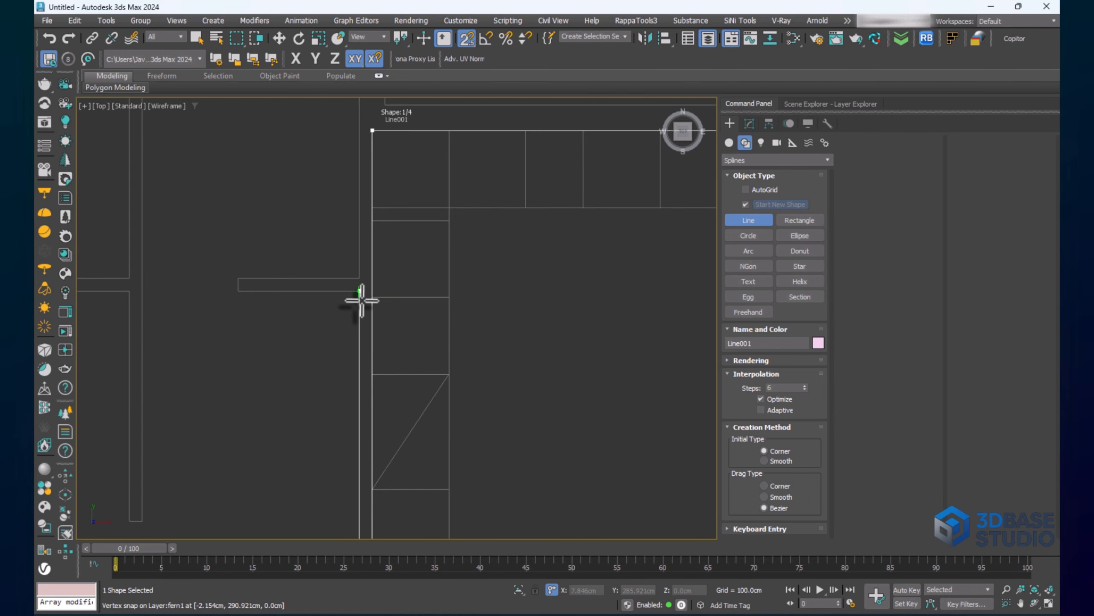
left_click(362, 292)
left_click(301, 281)
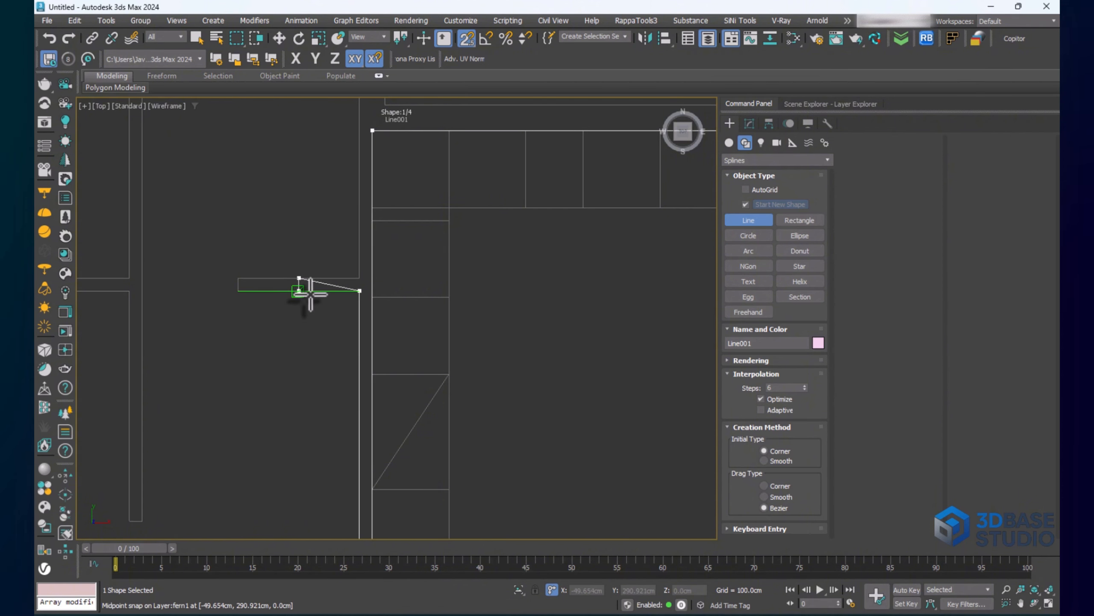
scroll(304, 280, "up", 3)
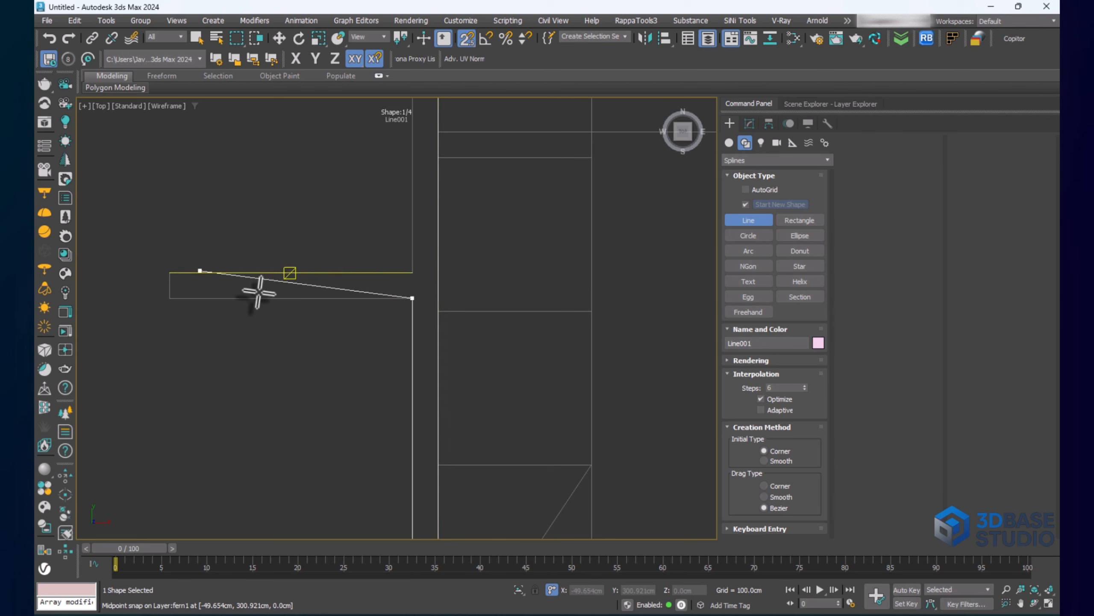
key("BackSpace")
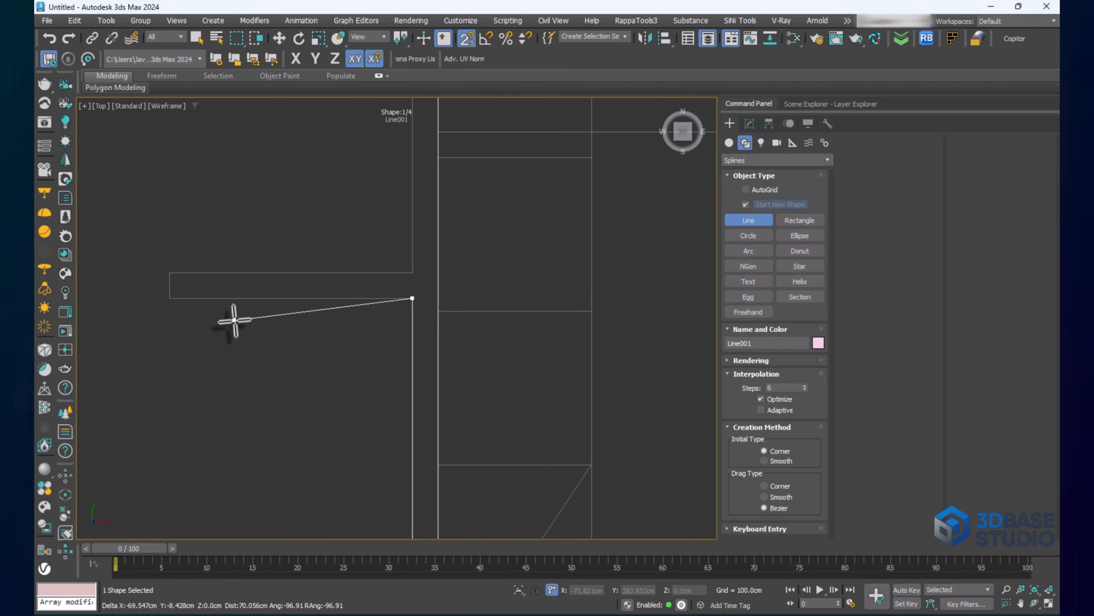
left_click(170, 298)
left_click(169, 272)
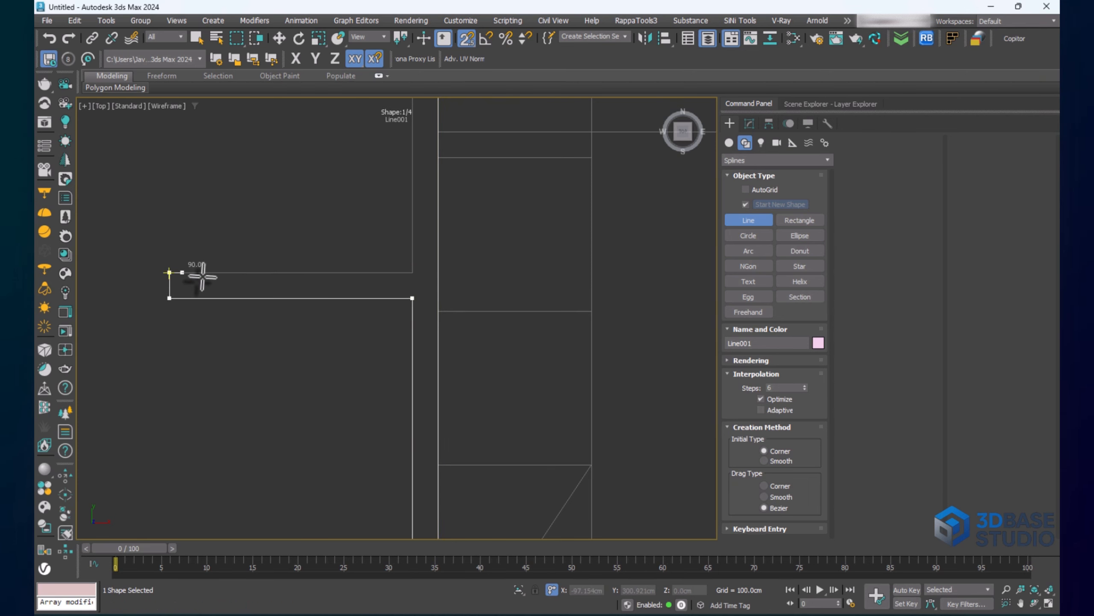
left_click(404, 279)
Extend the line up to the room's upper-right inner corner and across to the long vertical partition
scroll(401, 271, "down", 4)
middle_click_drag(372, 177, 405, 380)
left_click(434, 276)
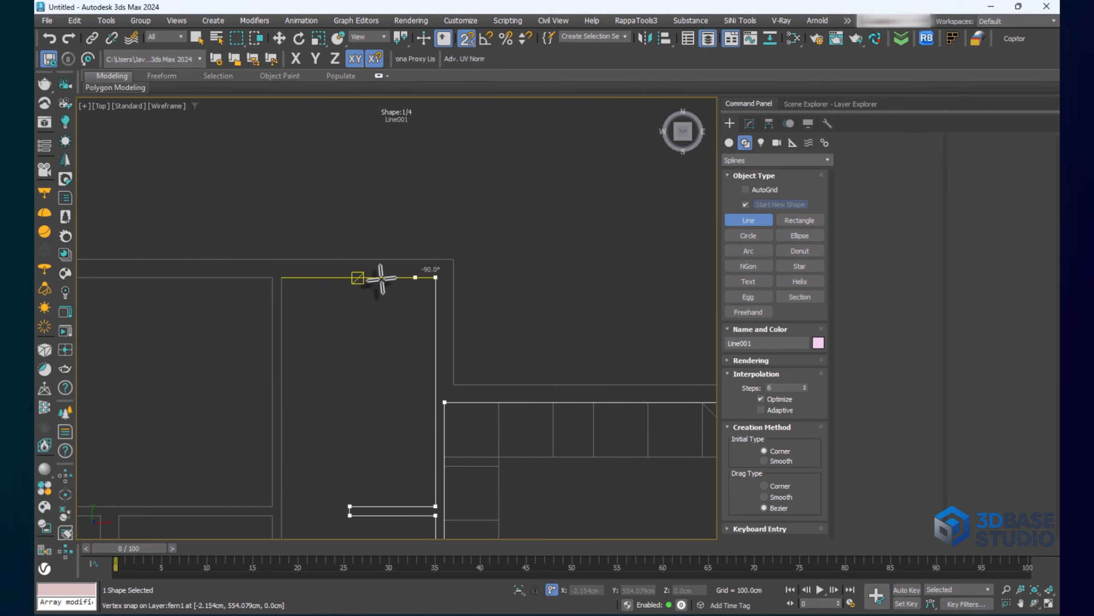
left_click(281, 277)
Trace down the long partition, around its free lower end, and back up to the adjoining horizontal wall
middle_click_drag(315, 376, 345, 84)
middle_click_drag(333, 278, 326, 235)
left_click(305, 341)
left_click(295, 341)
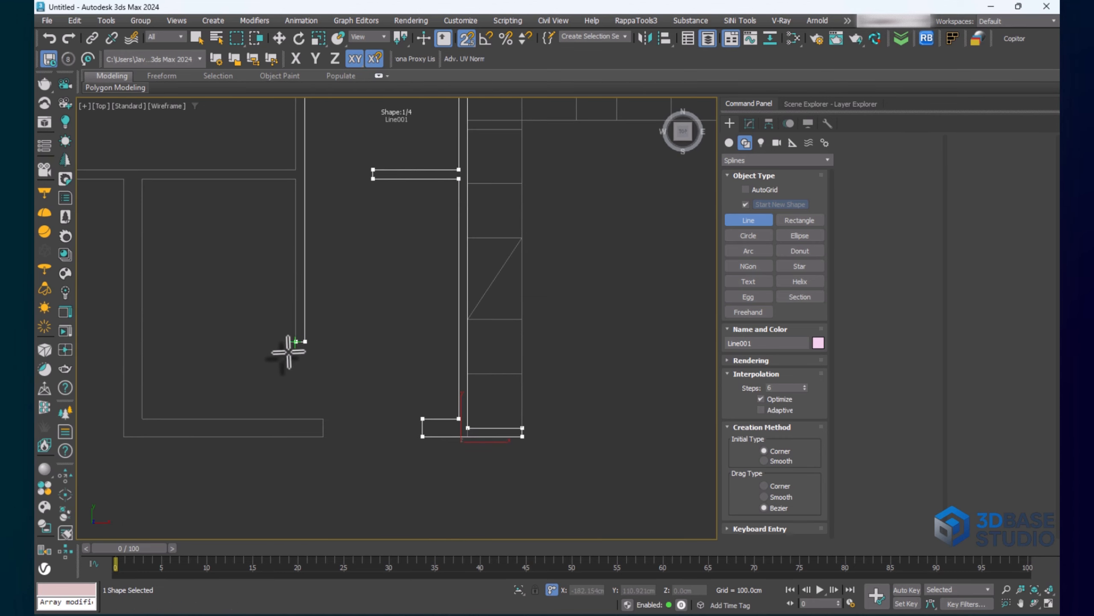
left_click(296, 178)
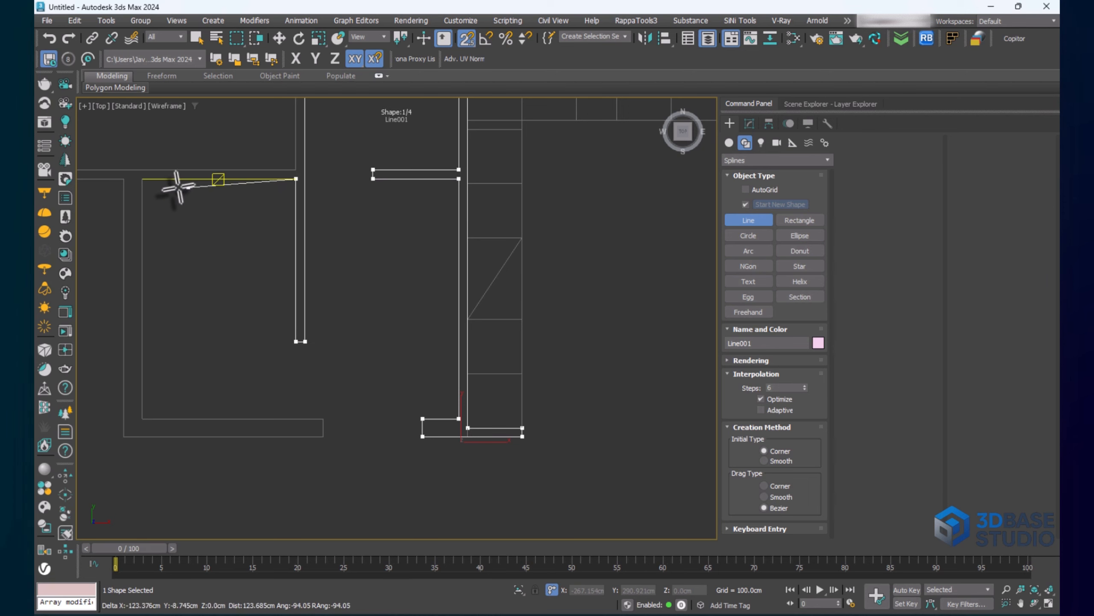
Trace the small room's inner left and lower walls, around the lower wall's free end, and back to the outer lower-left corner
left_click(142, 179)
left_click(143, 418)
left_click(323, 418)
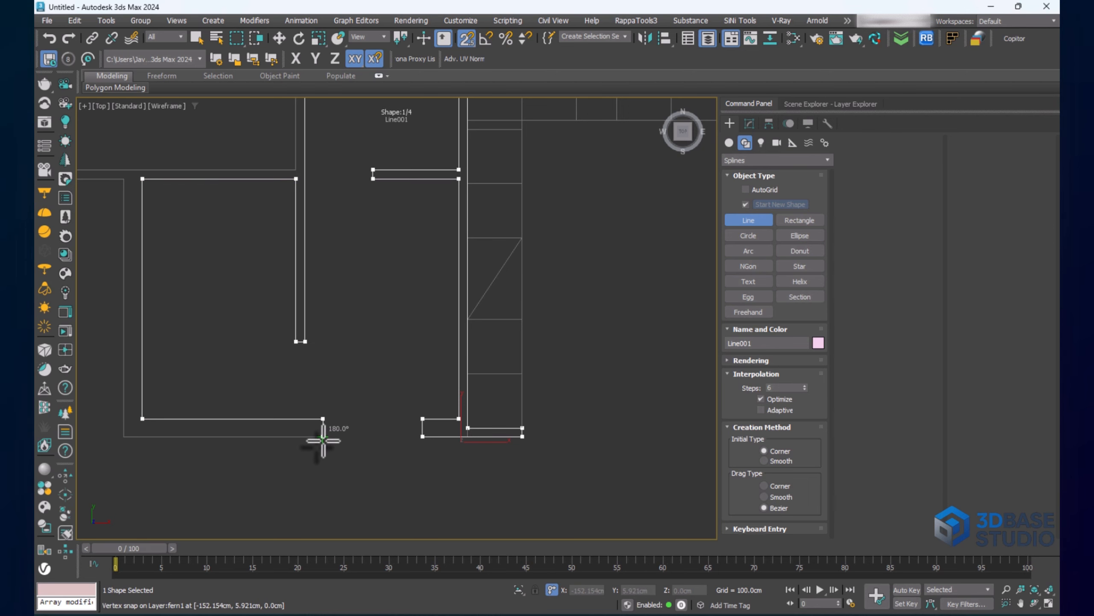
left_click(324, 436)
left_click(122, 438)
Continue up the small room's outer face, around the horizontal wall's free left end, and back to the long partition
middle_click_drag(125, 286, 291, 401)
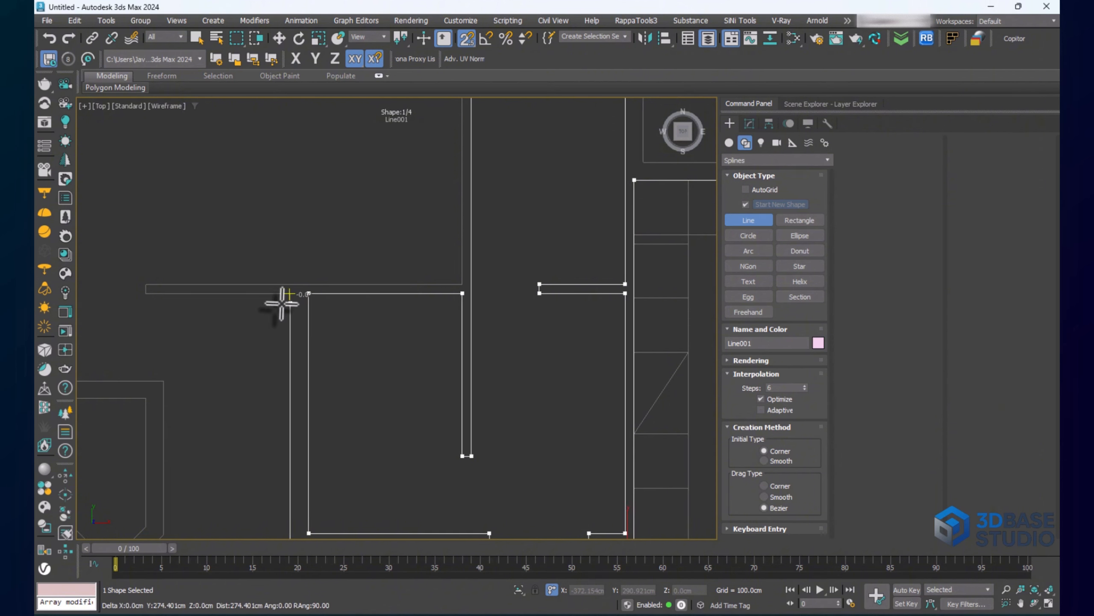
left_click(289, 296)
left_click(148, 280)
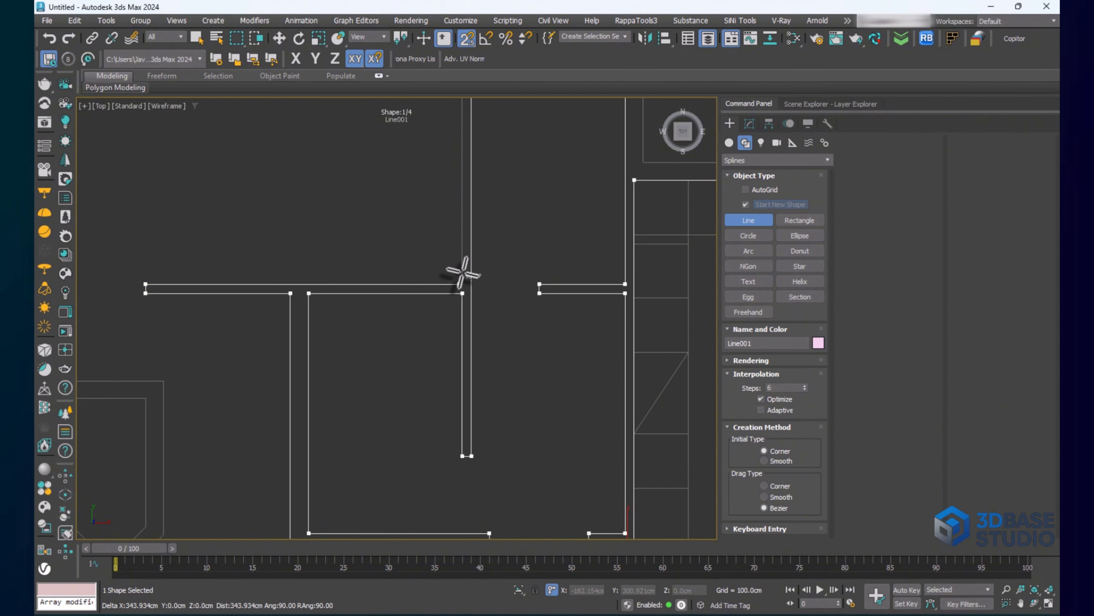
left_click(458, 281)
Extend the line up the long partition to the top wall and across to the large room's upper-left inner corner
scroll(457, 281, "down", 4)
middle_click_drag(447, 154, 448, 240)
scroll(455, 293, "up", 4)
left_click(455, 276)
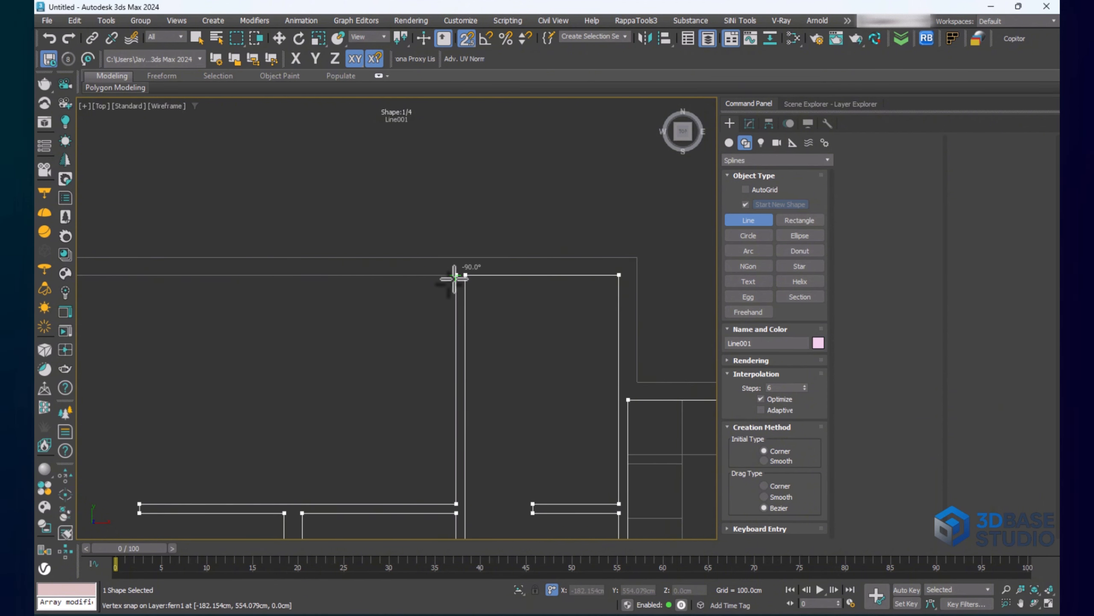
scroll(477, 287, "down", 4)
middle_click_drag(357, 321, 592, 269)
scroll(396, 247, "up", 4)
left_click(340, 216)
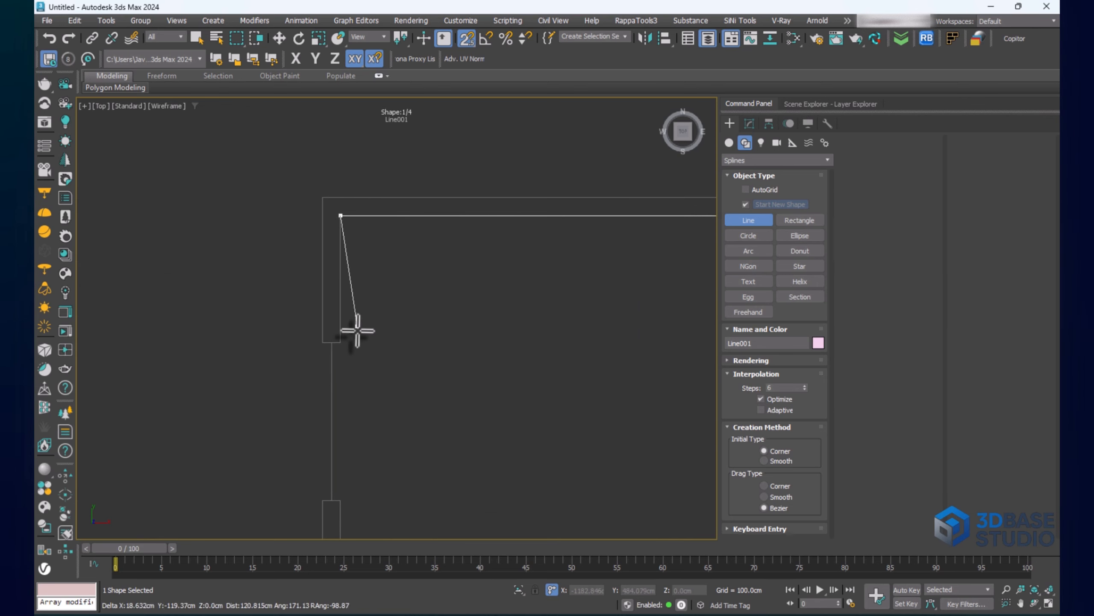
Trace down the exterior left wall through both window-edge vertices to the inner corner at the adjoining horizontal wall
left_click(340, 342)
middle_click_drag(411, 367, 411, 273)
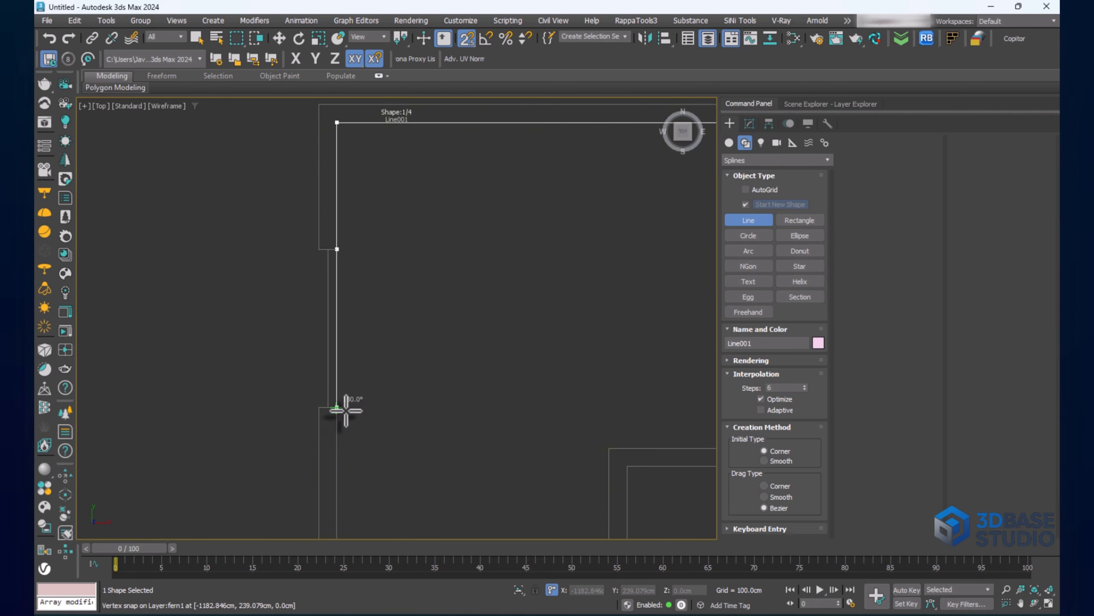
left_click(345, 410)
middle_click_drag(442, 470, 383, 258)
scroll(384, 259, "down", 3)
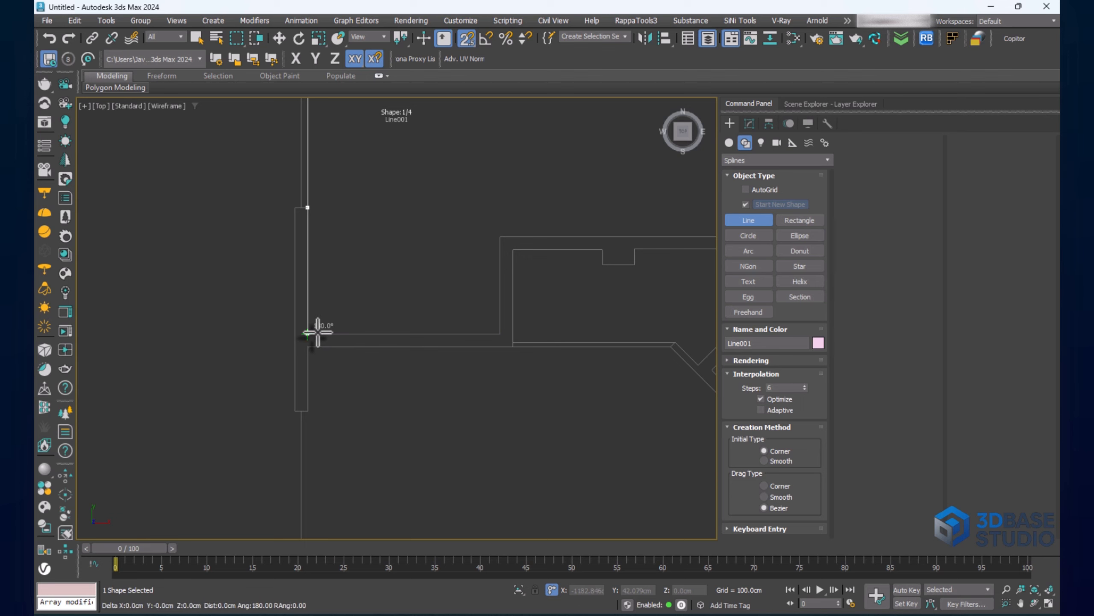
left_click(317, 332)
Trace along the horizontal wall and around the enclosed central room's outer face down to its angled lower-right corner
left_click(501, 331)
left_click(499, 238)
middle_click_drag(552, 356, 253, 343)
left_click(437, 223)
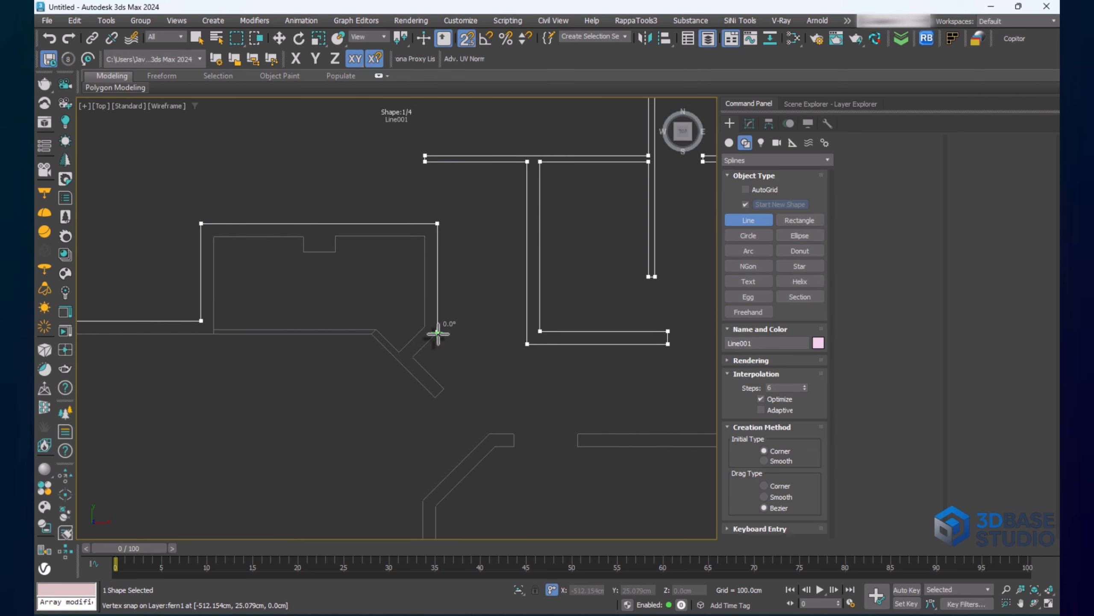
left_click(437, 332)
Outline the diagonal stub wall around its free end, then follow its inner side to the enclosed room's lower-right inner corner
scroll(426, 345, "up", 3)
left_click(398, 369)
left_click(461, 432)
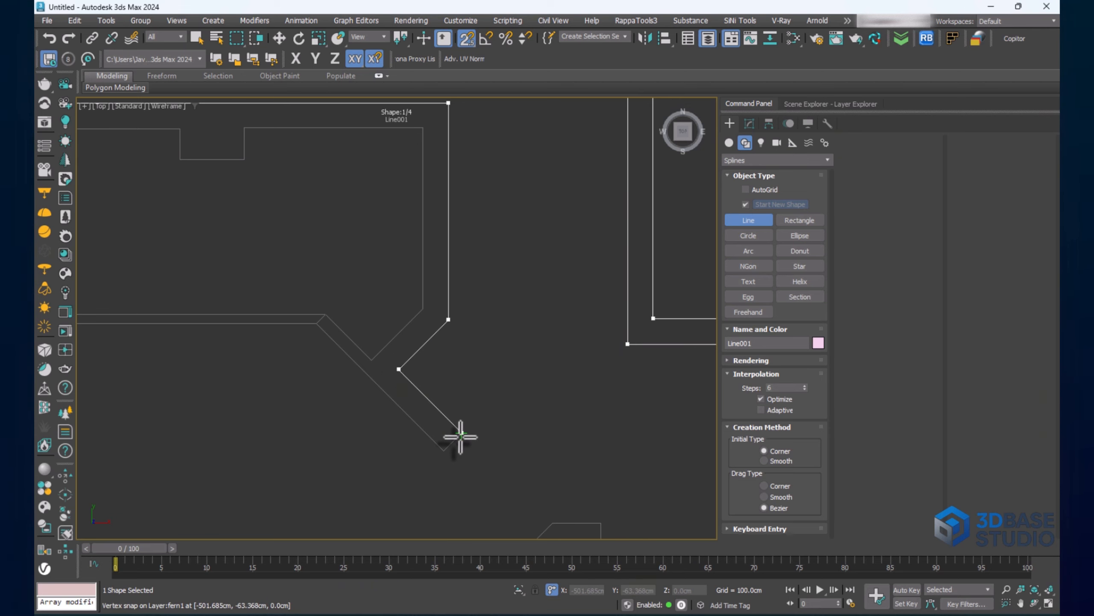
left_click(444, 450)
left_click(400, 432)
key("BackSpace")
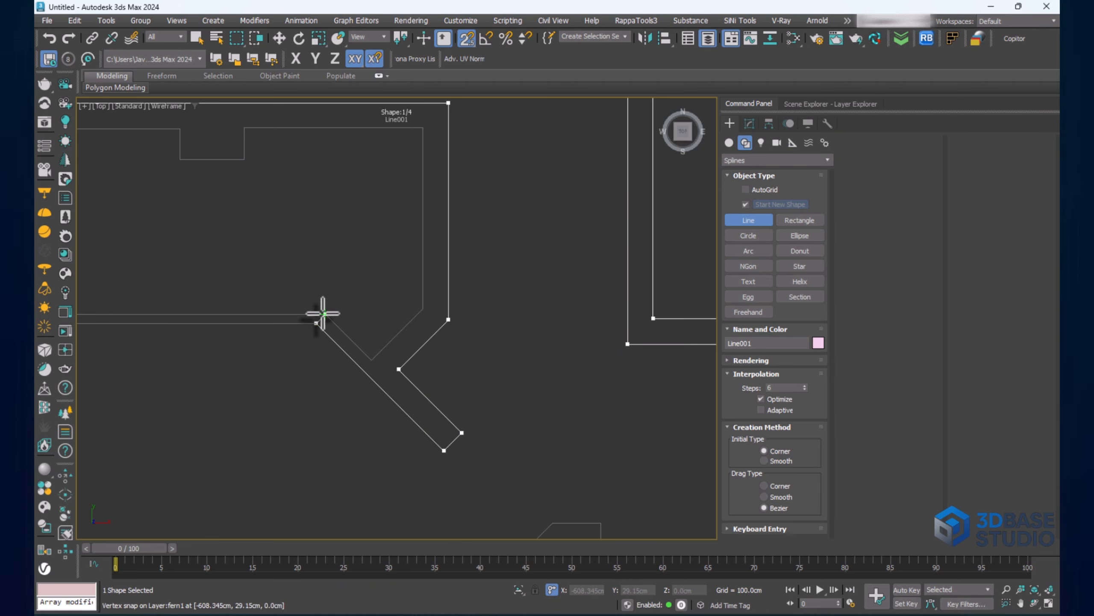
left_click(326, 314)
left_click(372, 360)
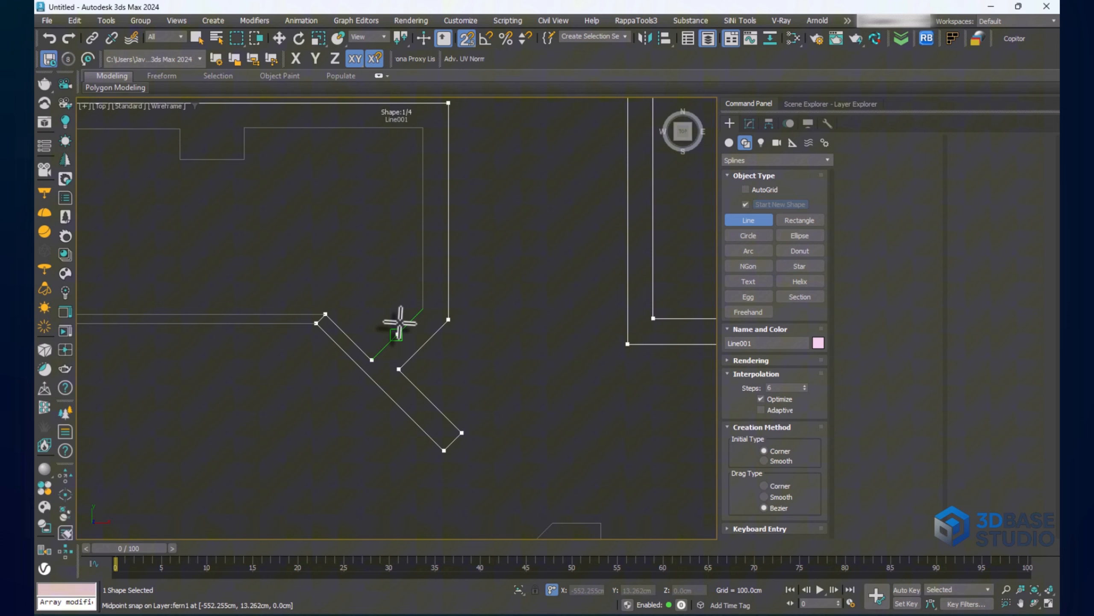
left_click(423, 308)
Trace the enclosed room's inner right and upper faces, including the small rectangular projection, to its upper-left inner corner
middle_click_drag(409, 200, 435, 346)
left_click(450, 270)
left_click(271, 271)
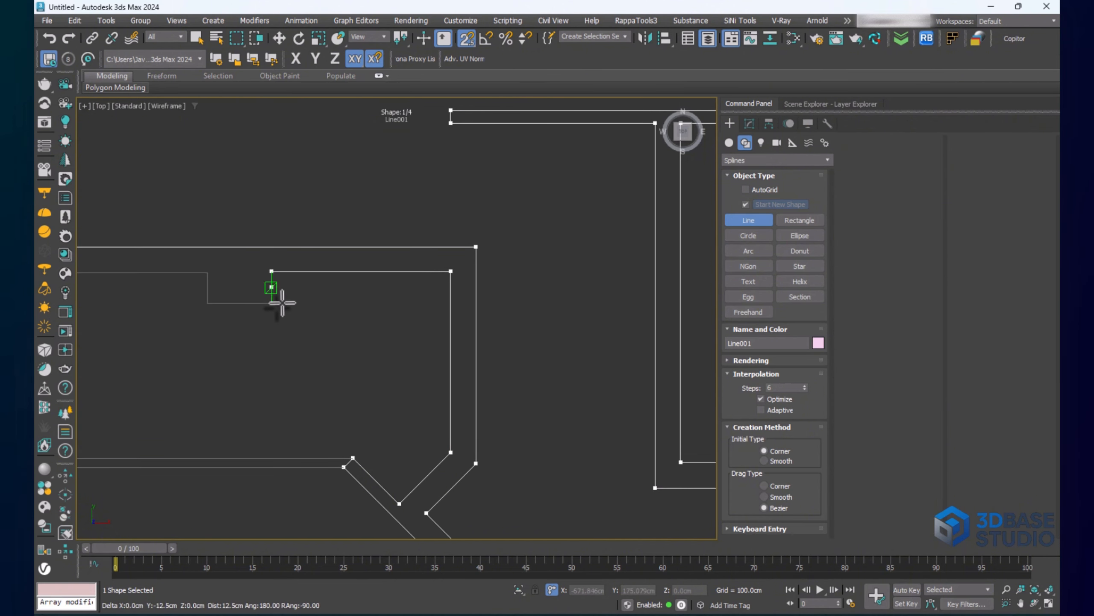
left_click(272, 303)
left_click(207, 302)
left_click(208, 271)
middle_click_drag(168, 345, 367, 298)
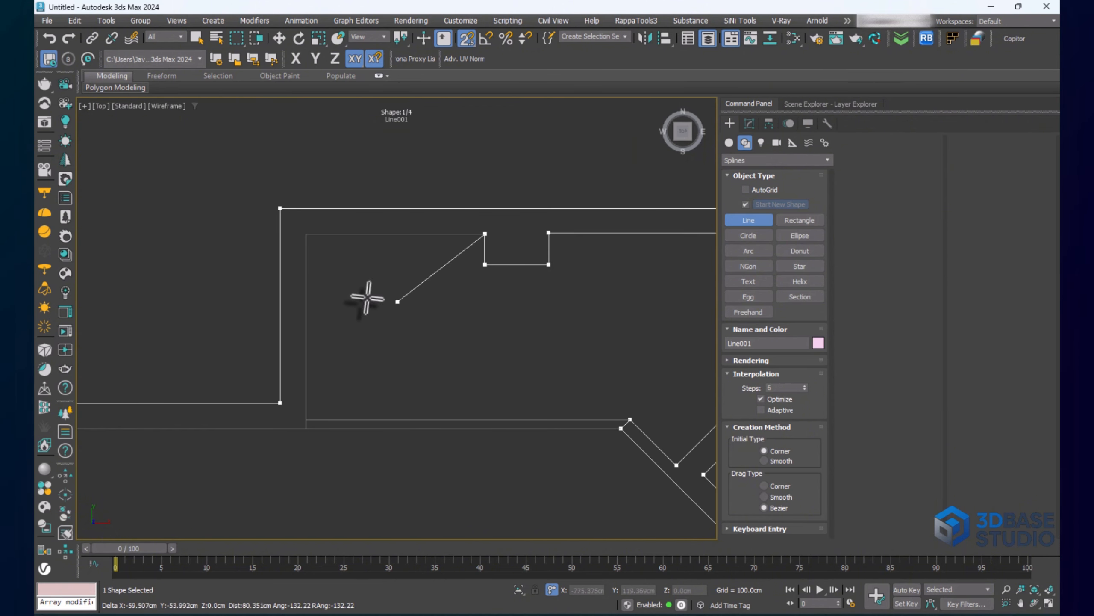
left_click(306, 234)
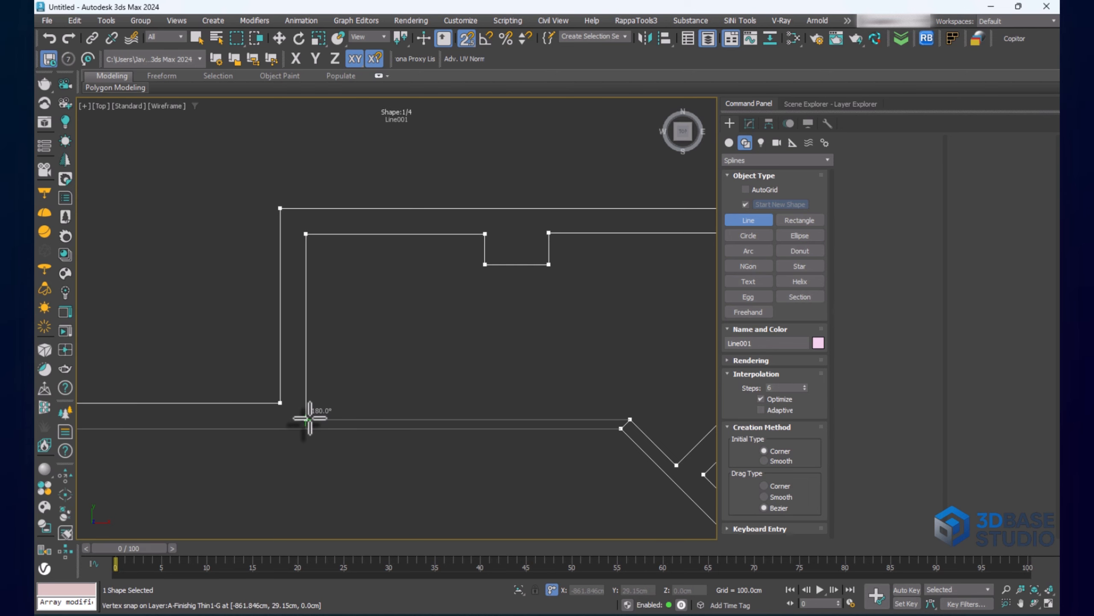
Continue down the enclosed room's inner left face, snapping to both corner vertices of the thin lower wall
scroll(307, 427, "up", 3)
scroll(329, 343, "down", 3)
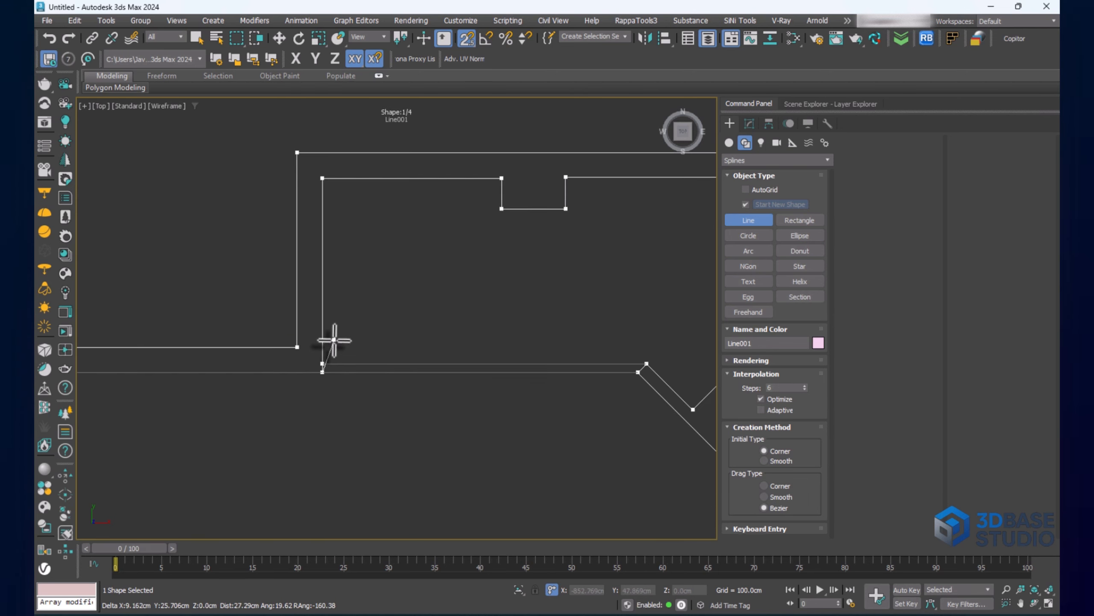
left_click(323, 371)
left_click(639, 371)
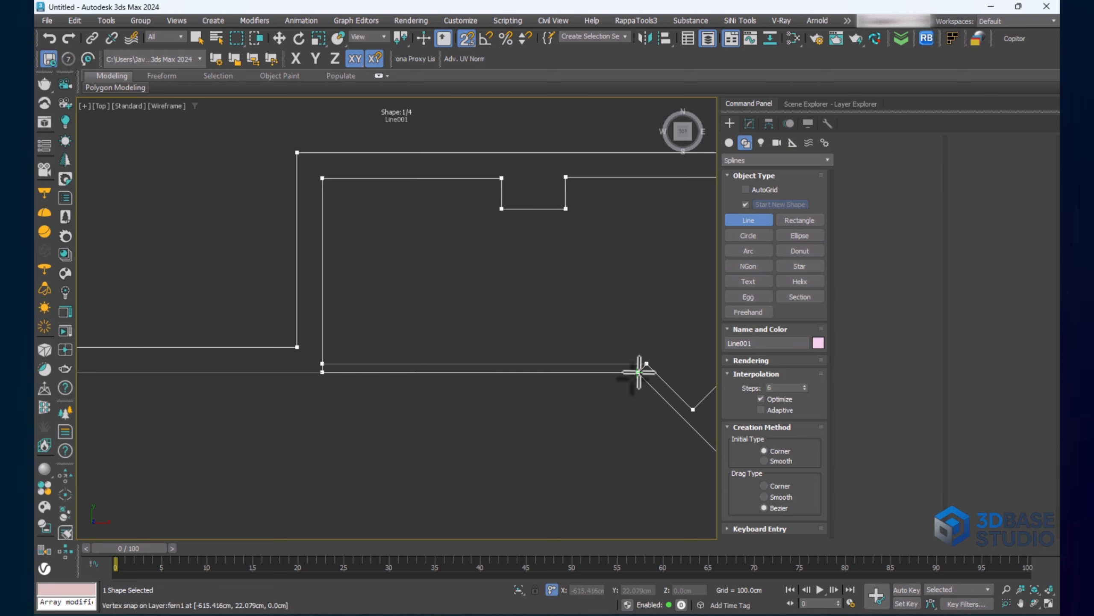
left_click(322, 371)
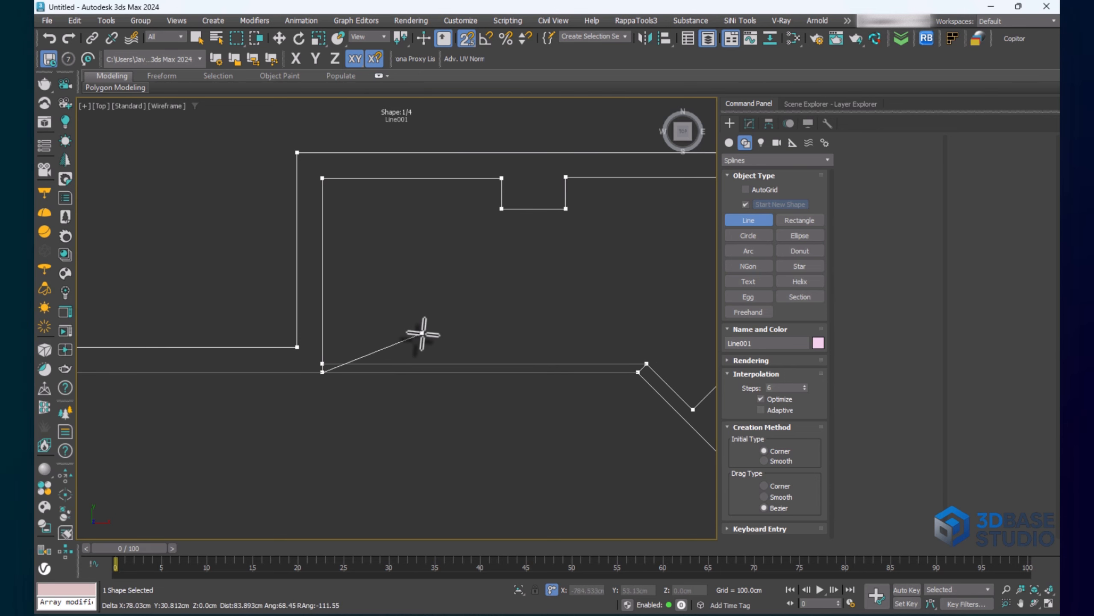
Extend the line along the horizontal wall's underside to the exterior left wall and down to the window's upper edge
scroll(429, 340, "down", 2)
scroll(512, 308, "down", 3)
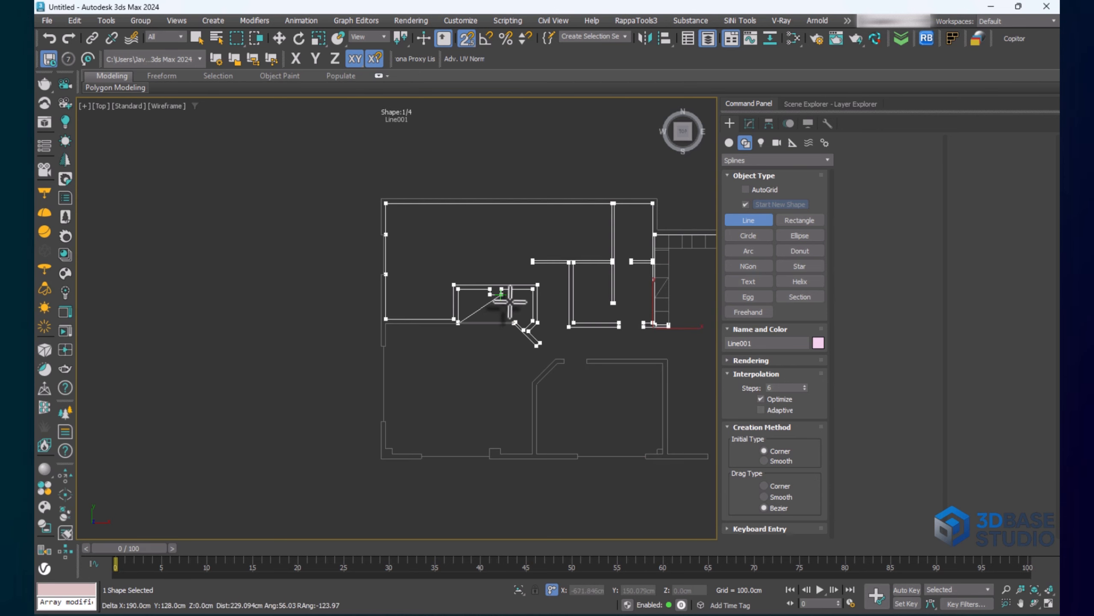
scroll(507, 320, "up", 1)
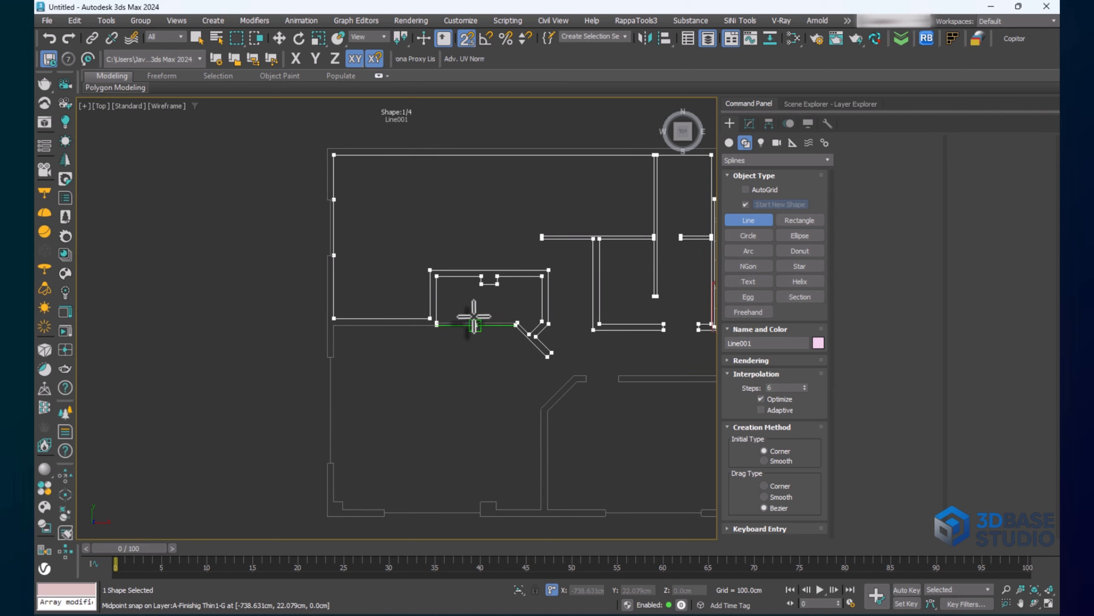
scroll(461, 322, "up", 1)
scroll(350, 330, "up", 3)
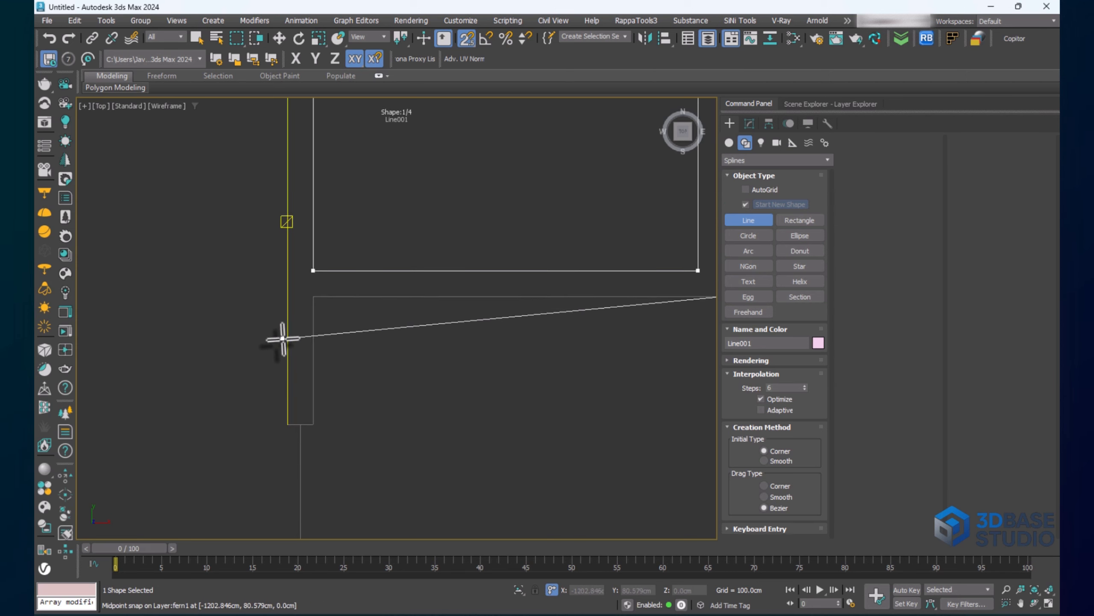
left_click(314, 296)
left_click(317, 426)
Trace down past the left window, around the stepped lower-left corner, and along the bottom wall to the next window opening
scroll(313, 302, "down", 2)
middle_click_drag(327, 423, 317, 247)
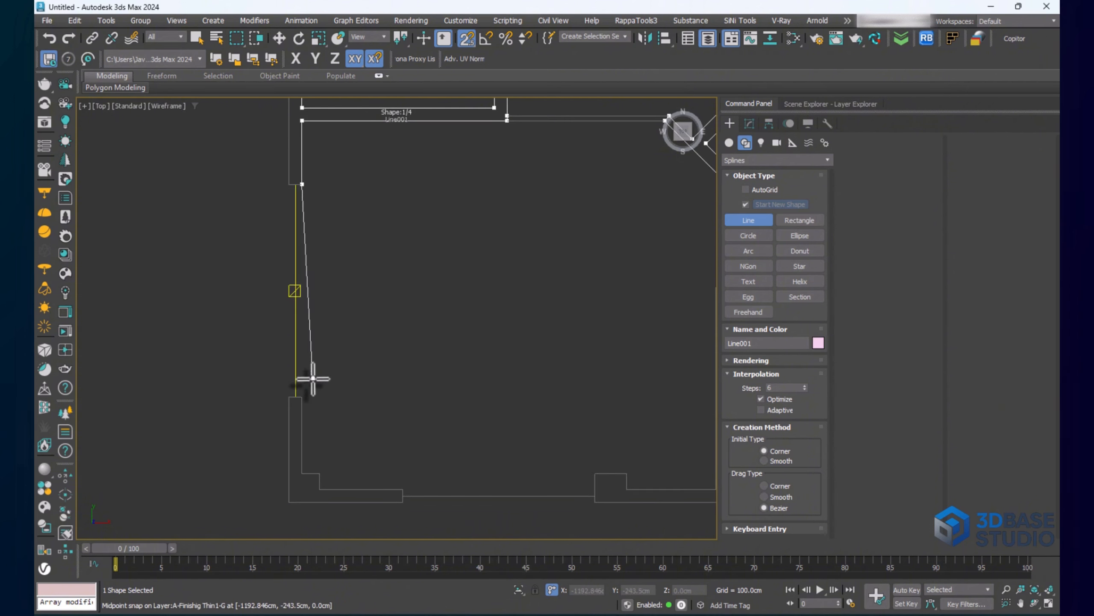
left_click(306, 400)
scroll(304, 459, "up", 2)
left_click(300, 486)
left_click(333, 486)
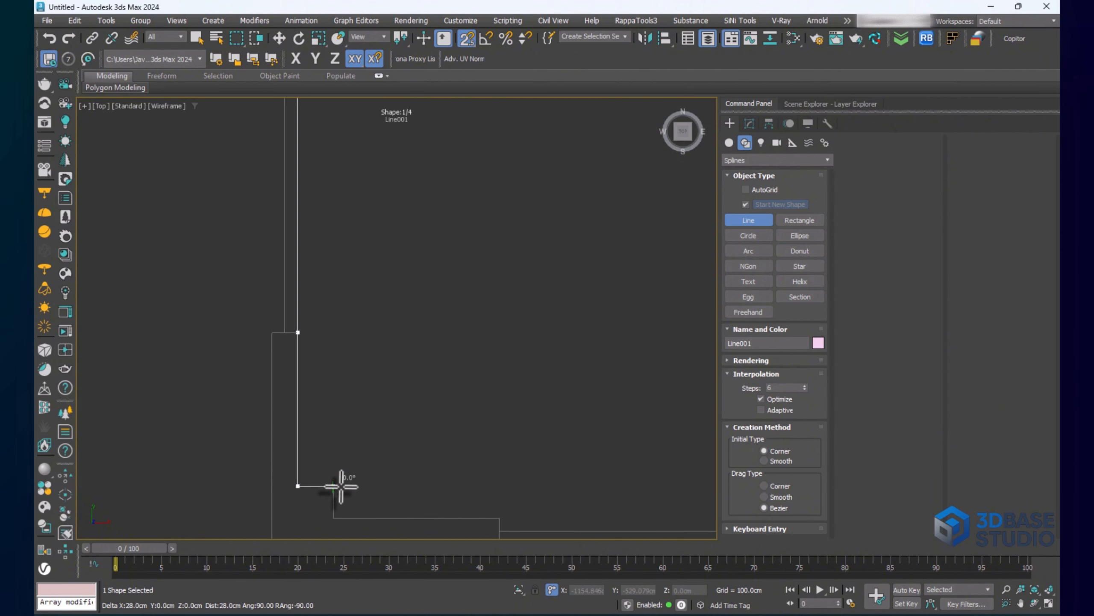
left_click(333, 516)
middle_click_drag(438, 491, 331, 357)
left_click(392, 384)
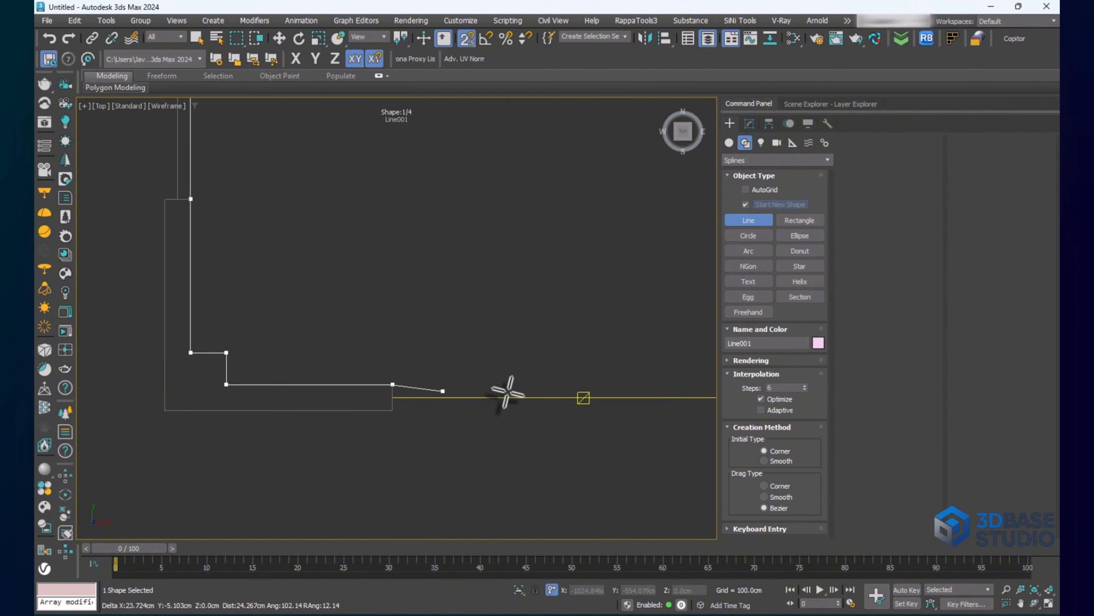
Carry the line across the bottom window opening and around the rectangular pier beside it
middle_click_drag(584, 395, 334, 370)
scroll(334, 370, "down", 2)
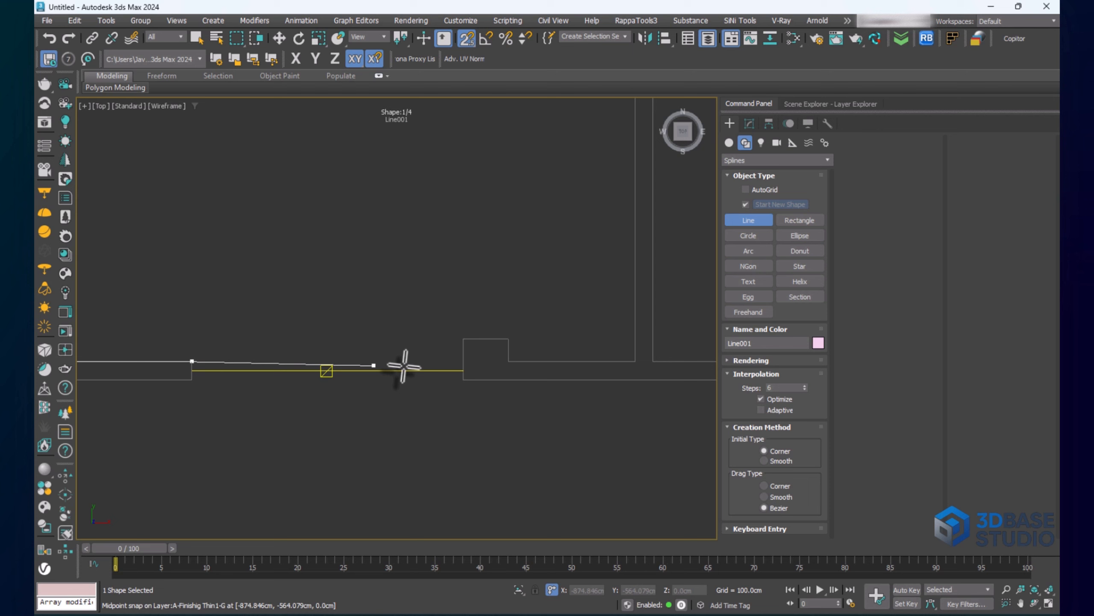
left_click(463, 339)
left_click(508, 339)
left_click(508, 360)
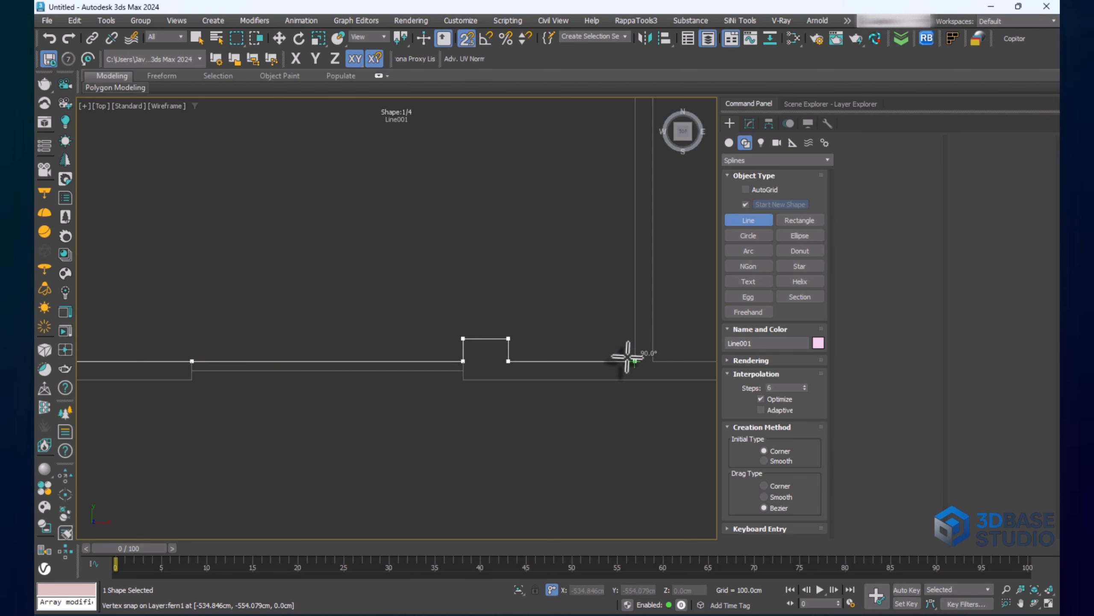
Trace up the vertical partition and its diagonal section, around the free end, and back to the bend on the opposite face
scroll(627, 357, "down", 3)
middle_click_drag(594, 259, 559, 316)
left_click(564, 311)
scroll(610, 264, "up", 3)
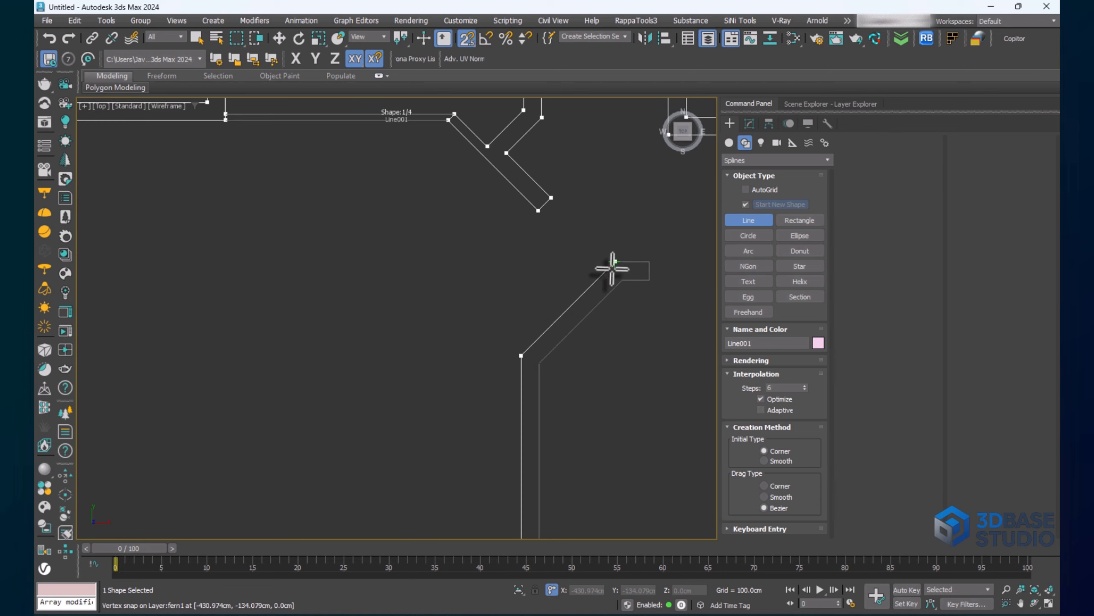
left_click(615, 262)
left_click(650, 262)
left_click(650, 280)
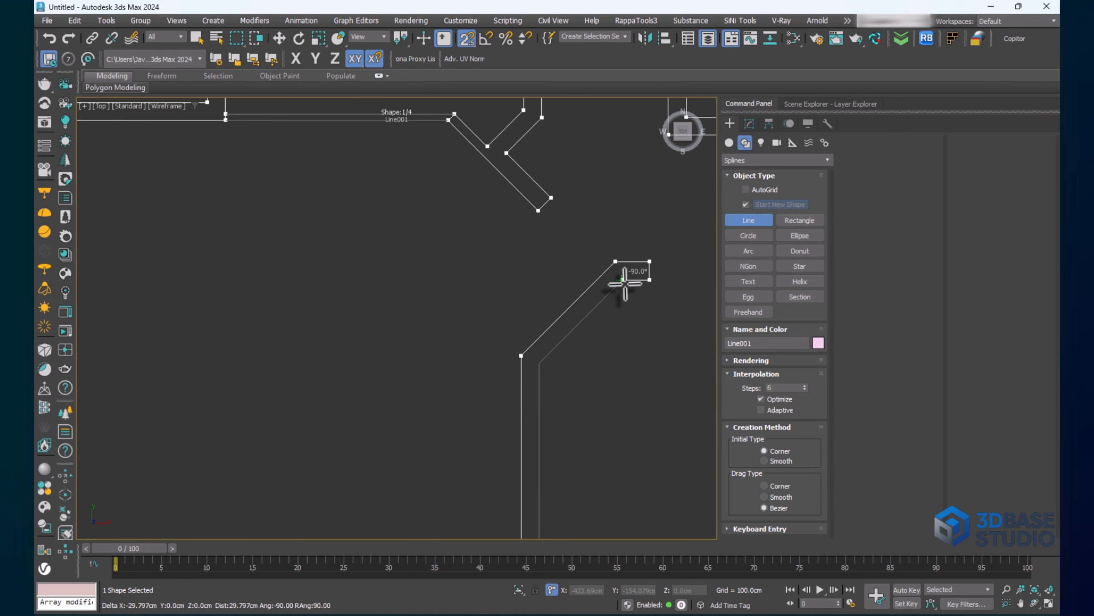
left_click(623, 280)
left_click(539, 363)
Continue down the partition's opposite face to the bottom wall and across the second bottom window opening to its far edge
middle_click_drag(563, 421, 487, 205)
scroll(488, 206, "down", 3)
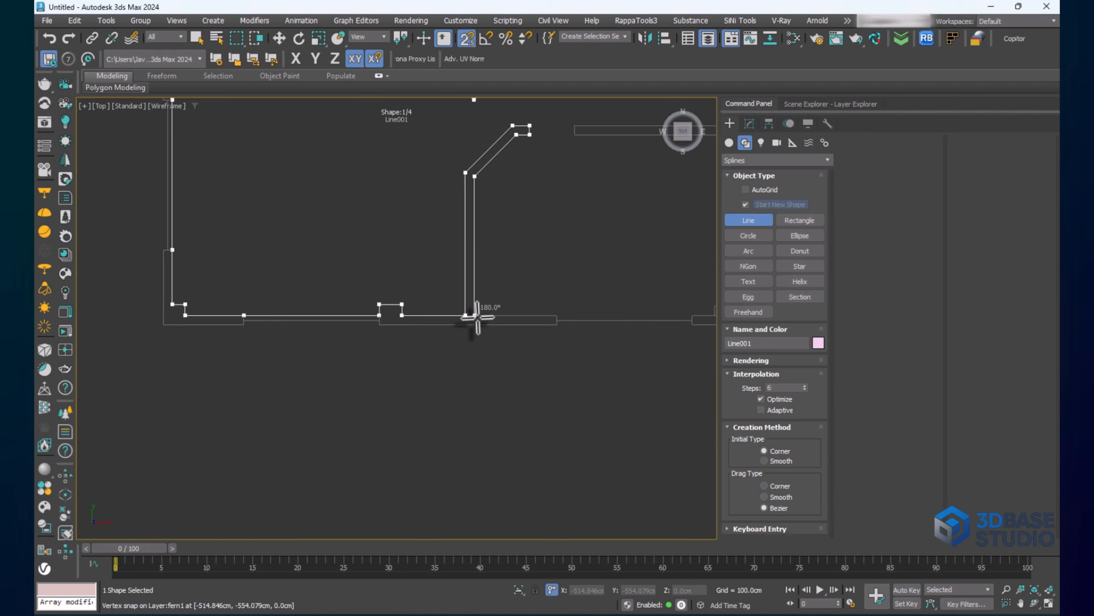
left_click(475, 315)
left_click(557, 318)
scroll(560, 310, "up", 3)
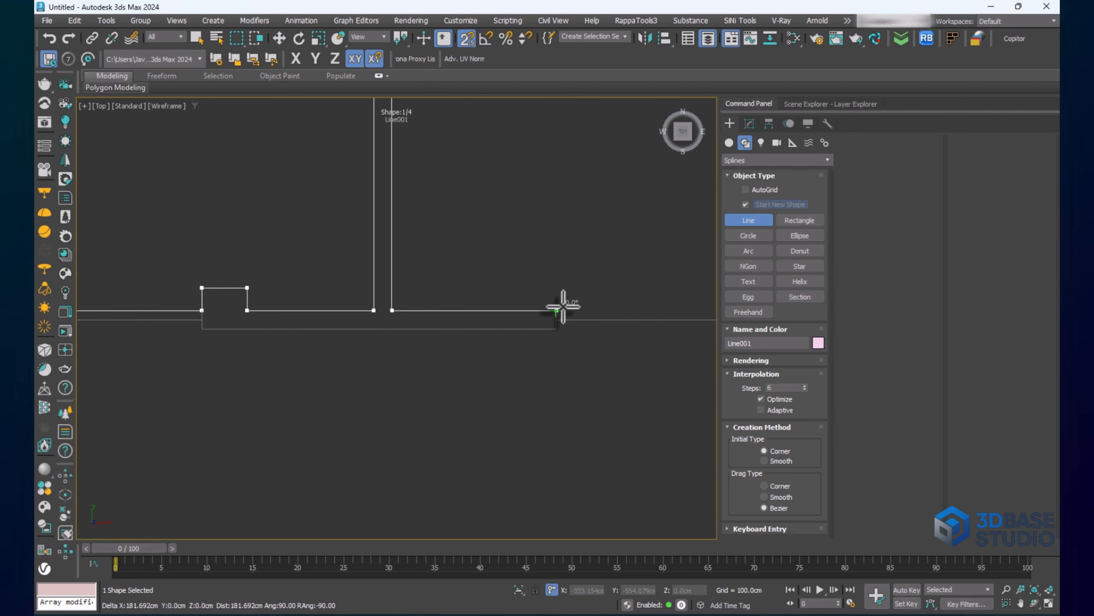
middle_click_drag(606, 311, 264, 327)
left_click(487, 326)
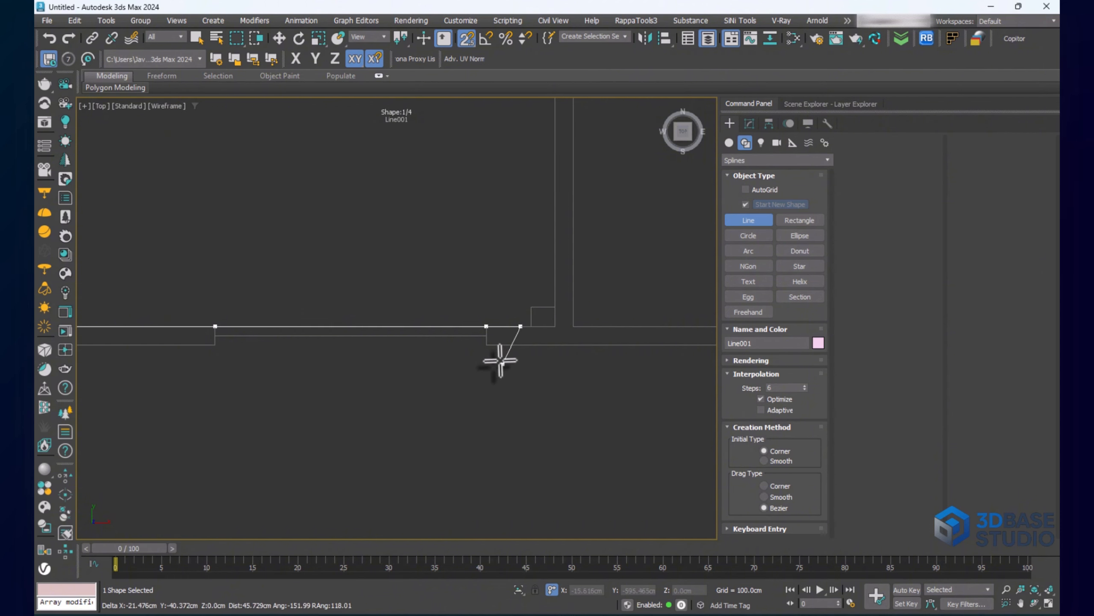
Trace around the small square pier in the room's lower-right corner and up to the upper-right inner corner
scroll(537, 333, "up", 3)
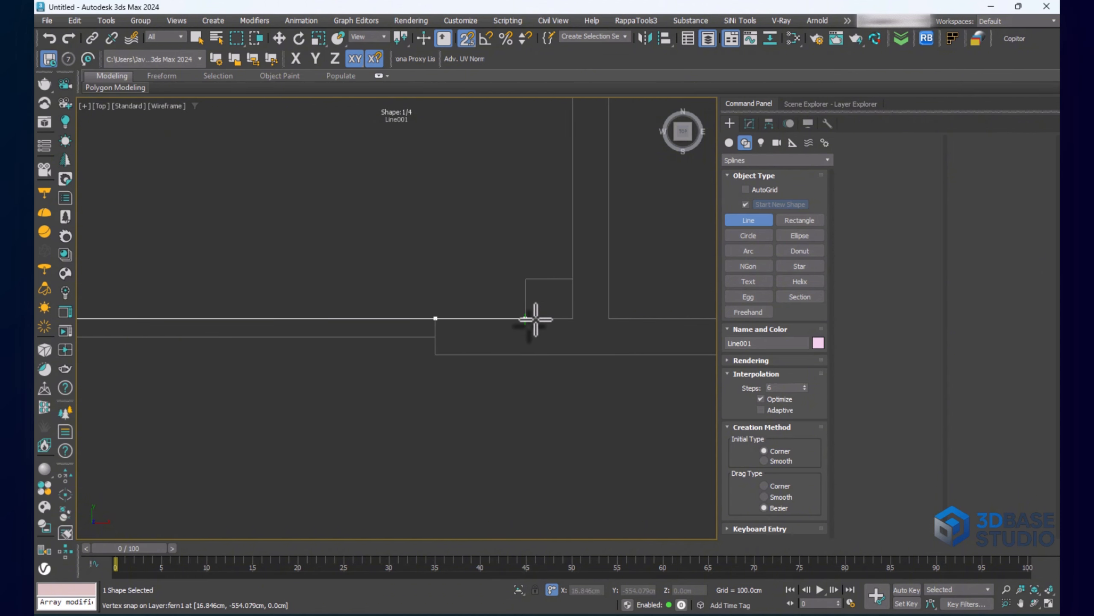
left_click(530, 326)
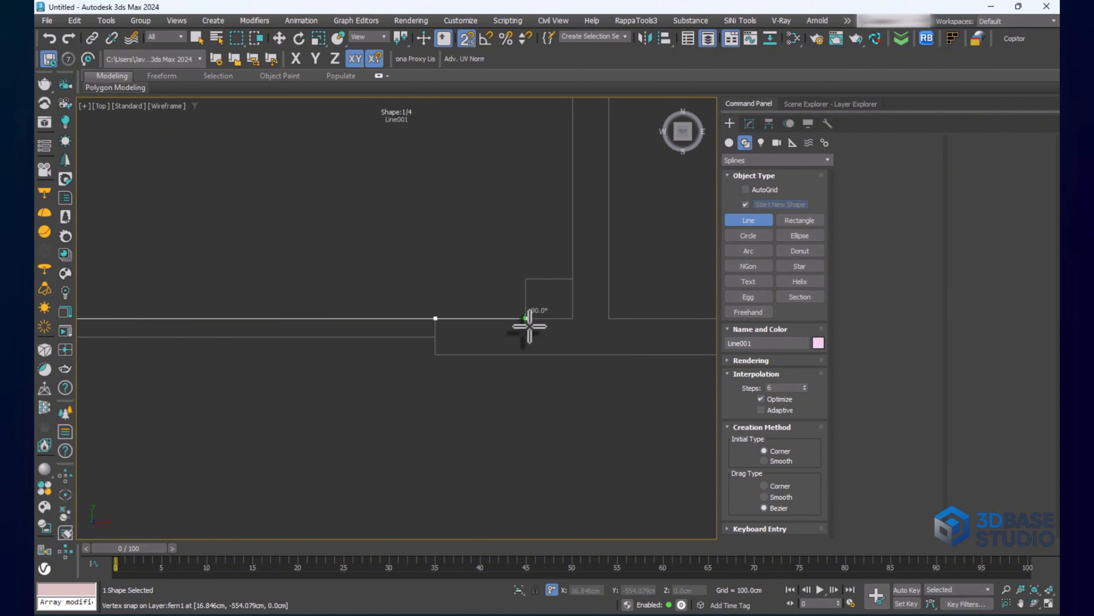
left_click(525, 278)
scroll(564, 281, "down", 4)
middle_click_drag(556, 225, 537, 362)
left_click(537, 194)
Trace the room's upper wall around its free left end, then along the outer face and down to the bottom wall
left_click(322, 194)
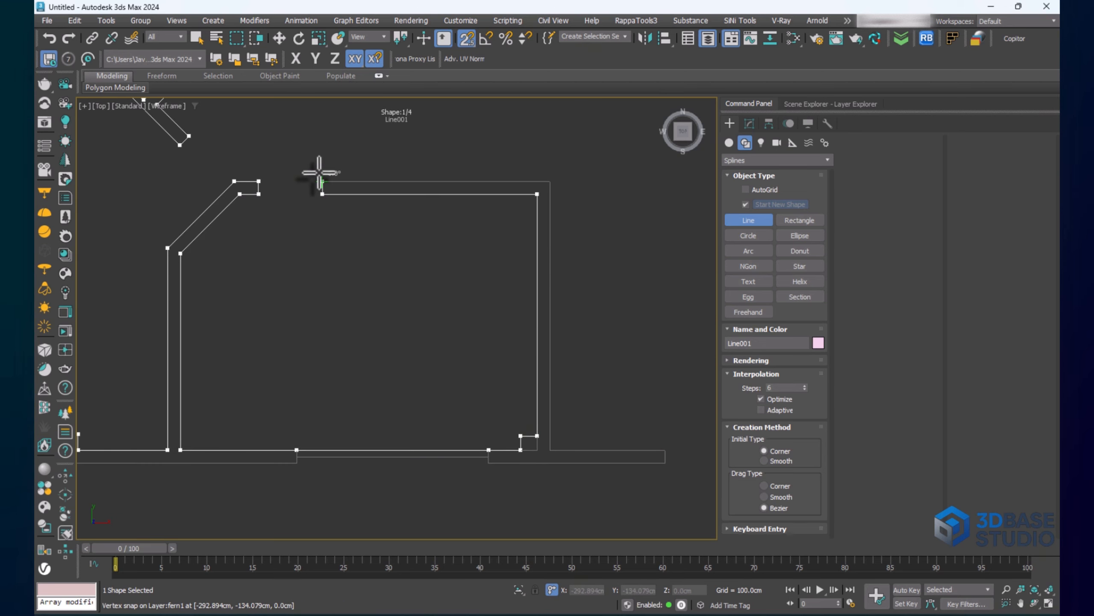
left_click(323, 181)
left_click(550, 181)
left_click(551, 450)
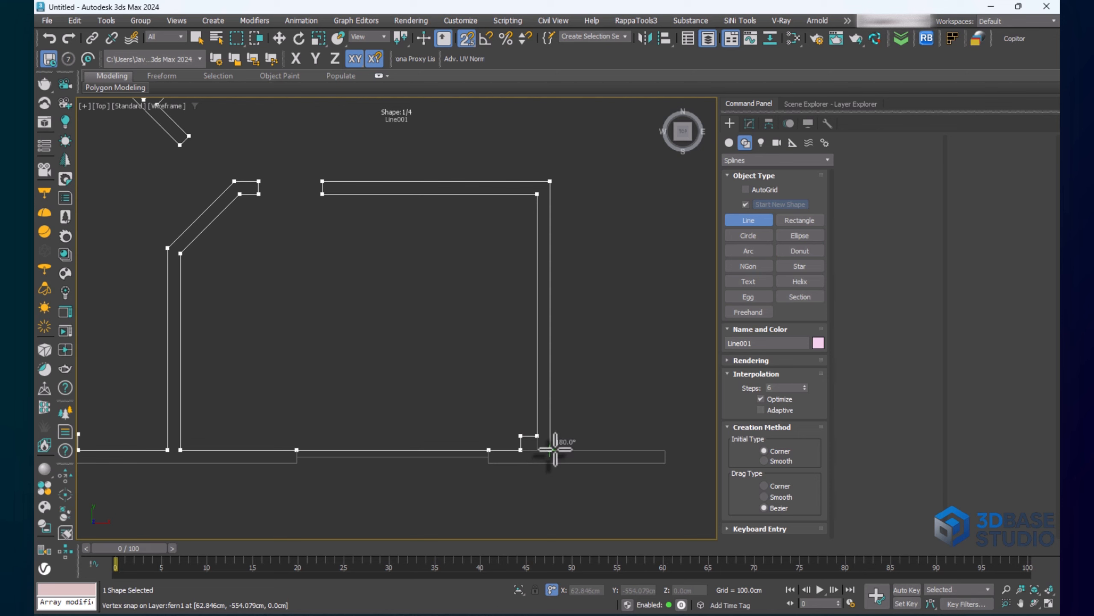
Extend along the bottom wall to its end, cross the opening along the outer face, and step up at the next wall
middle_click_drag(663, 443, 422, 413)
left_click(424, 418)
scroll(424, 418, "up", 4)
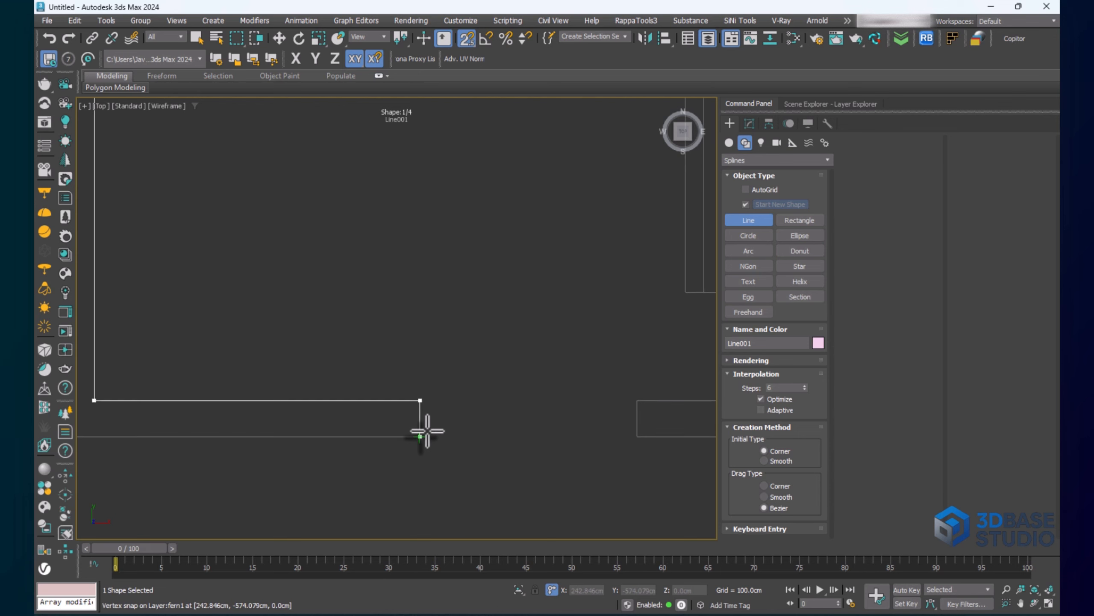
scroll(520, 391, "down", 2)
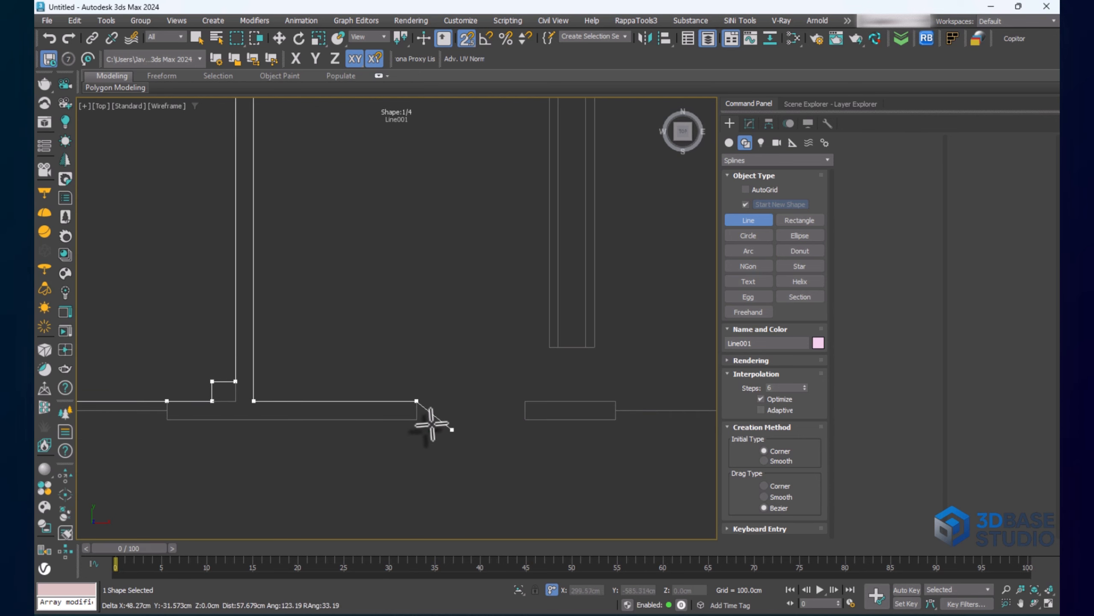
scroll(431, 419, "down", 3)
scroll(433, 418, "up", 3)
scroll(415, 439, "up", 2)
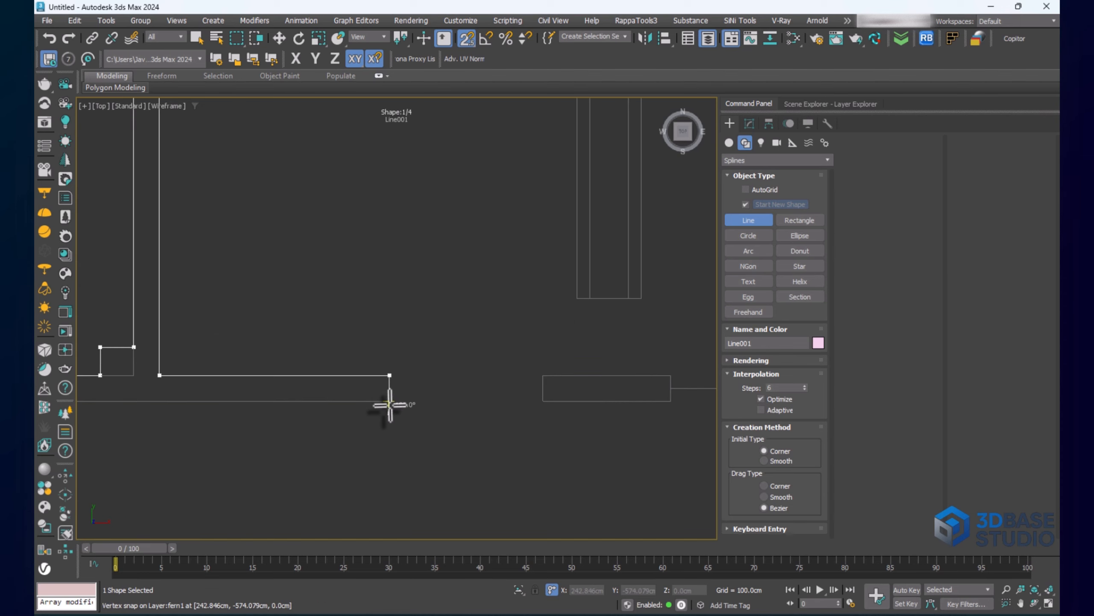
left_click(543, 400)
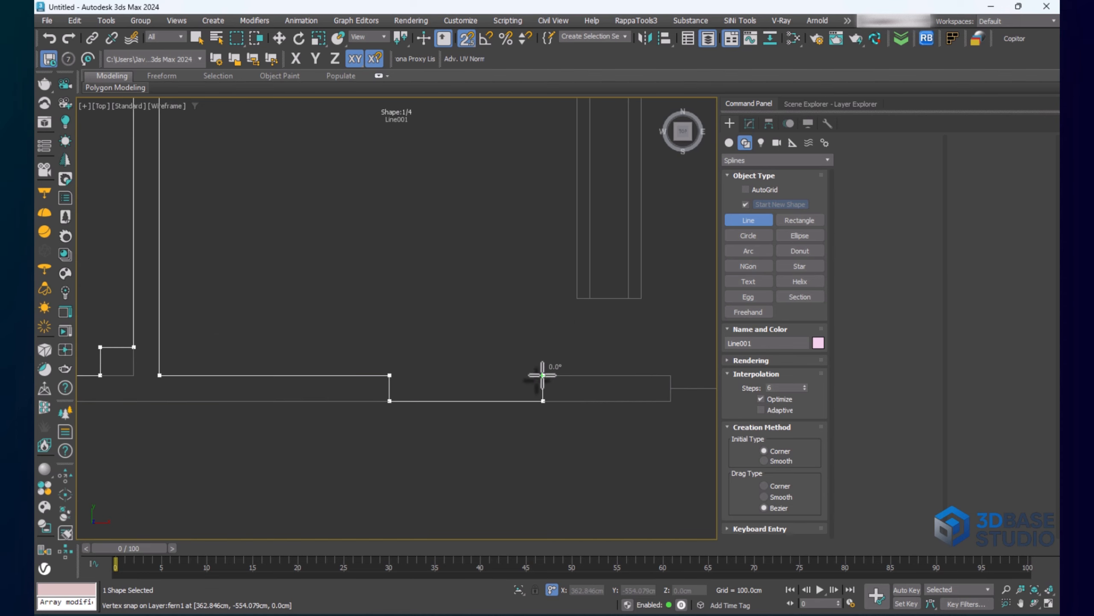
left_click(543, 375)
Continue along the remaining bottom wall segments and window opening, ending the line on the spline's starting vertex
middle_click_drag(602, 392, 367, 383)
left_click(435, 367)
scroll(447, 380, "down", 3)
middle_click_drag(544, 390, 336, 384)
middle_click_drag(521, 400, 408, 395)
left_click(490, 366)
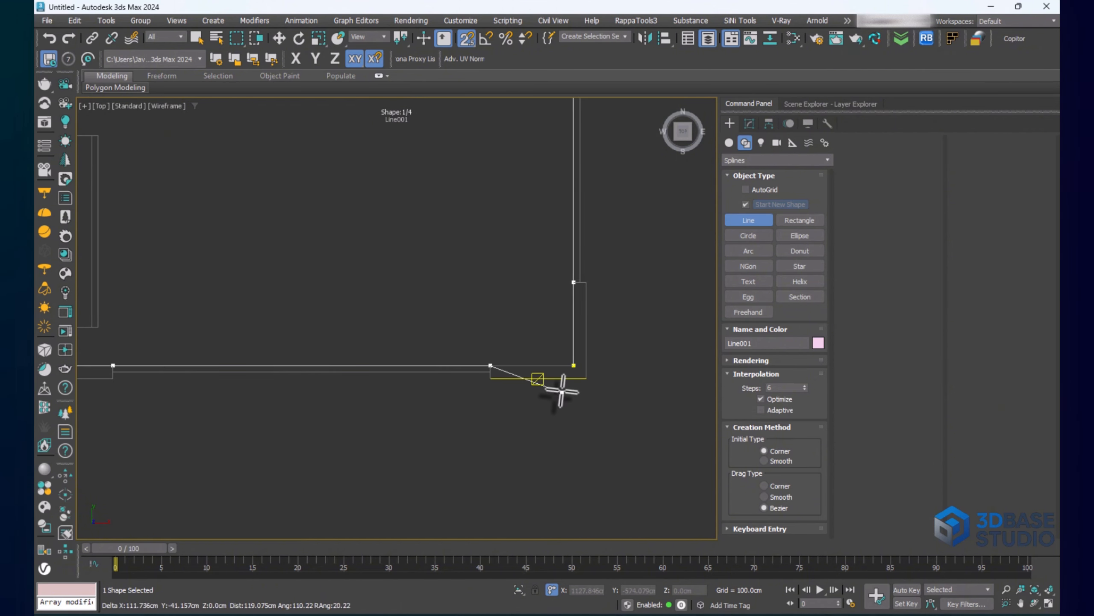
left_click(573, 366)
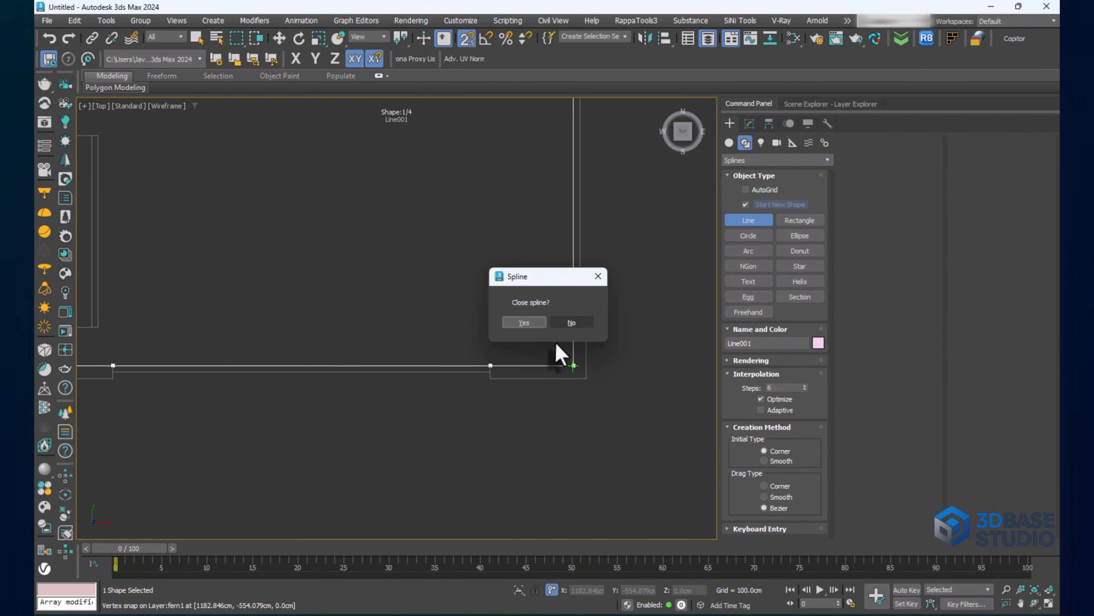
Close the traced interior wall outline spline at its starting vertex
left_click(523, 322)
scroll(533, 359, "down", 5)
scroll(481, 398, "down", 3)
middle_click_drag(481, 398, 447, 318, "alt")
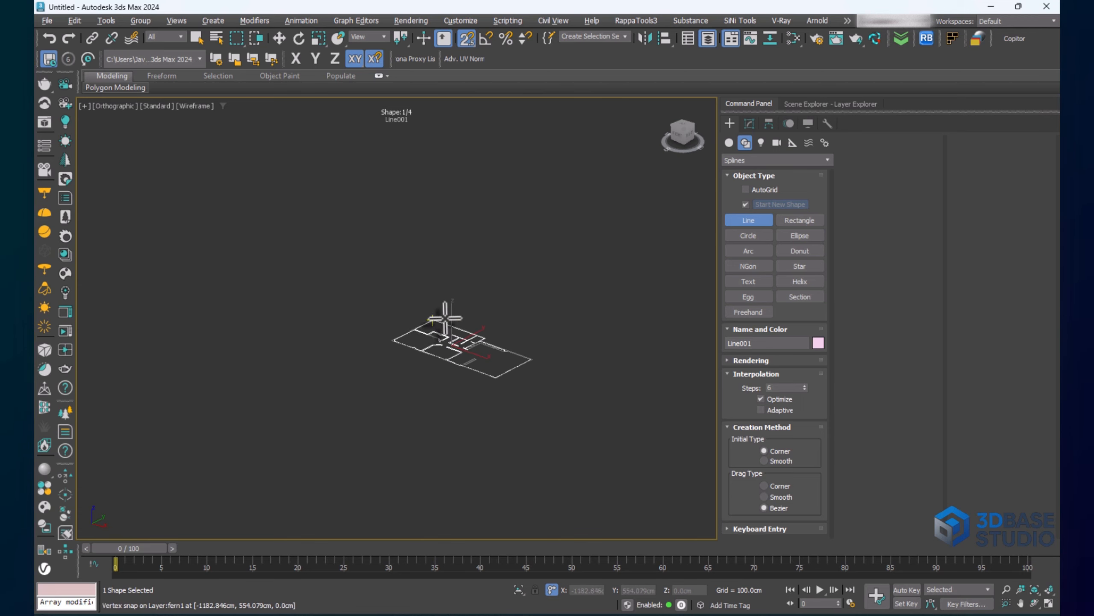
scroll(465, 413, "up", 4)
scroll(466, 413, "up", 8)
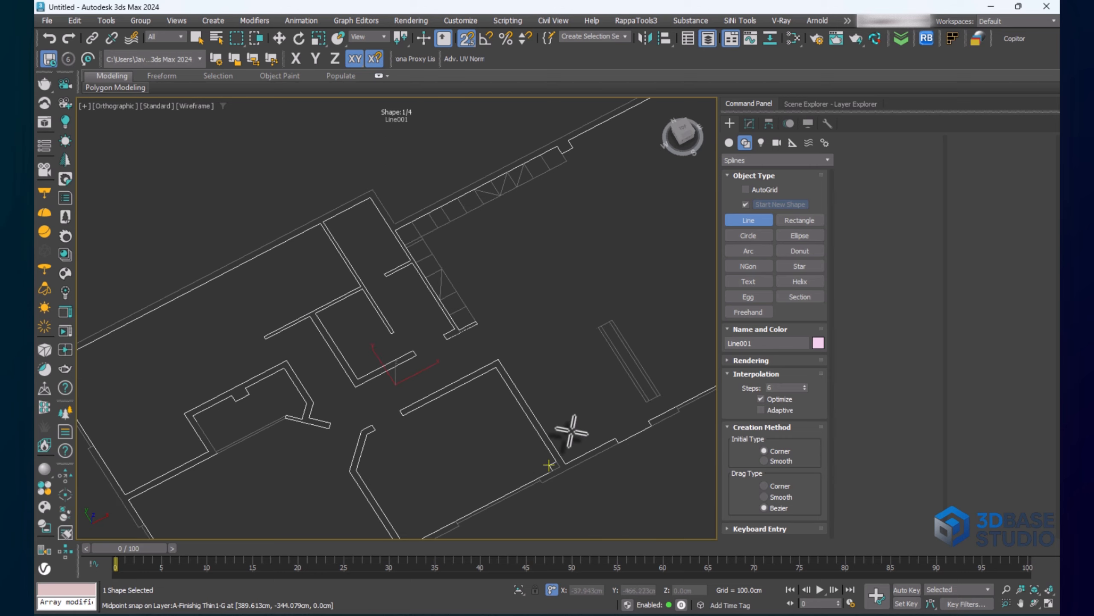
key("t")
middle_click_drag(562, 366, 507, 347)
scroll(507, 347, "up", 5)
key("z")
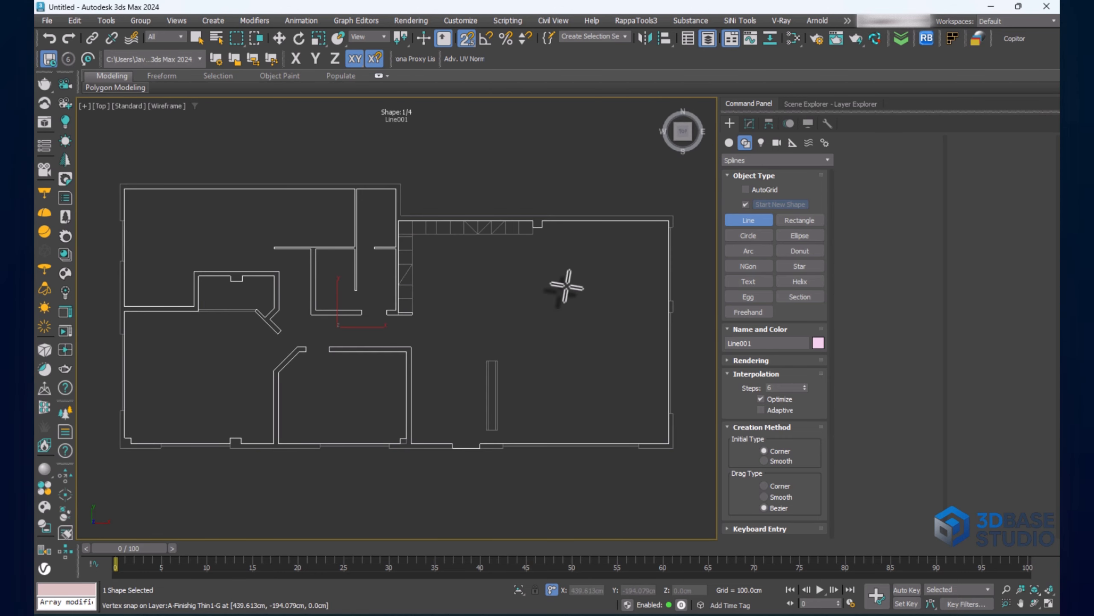
Add a closed rectangular spline to the wall outline shape, snapped to the corners of the free-standing wall in the large room
left_click(749, 127)
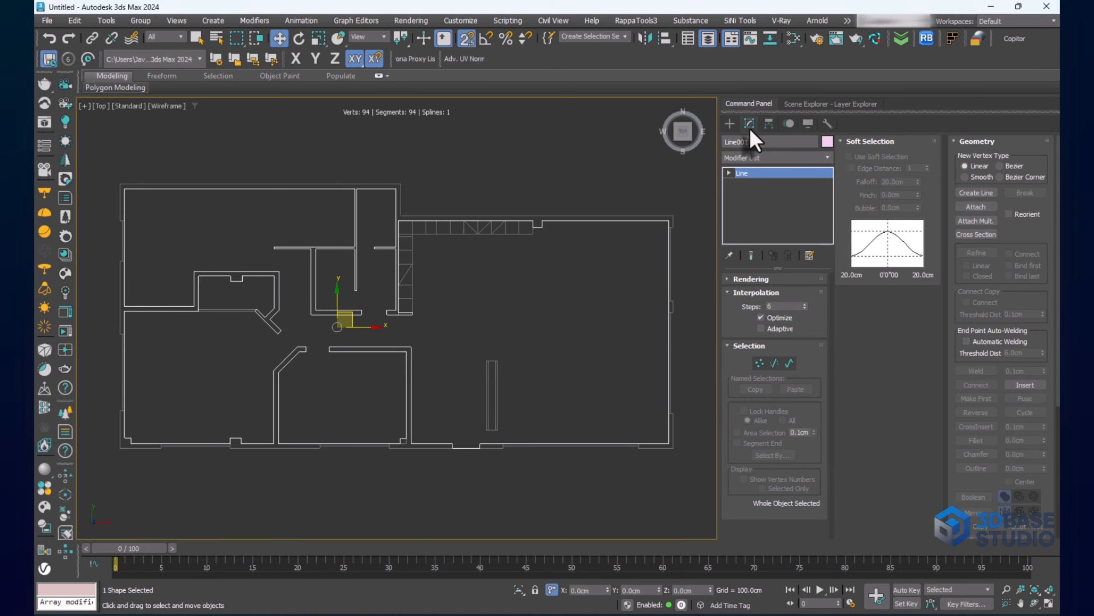
left_click(977, 192)
scroll(497, 403, "up", 4)
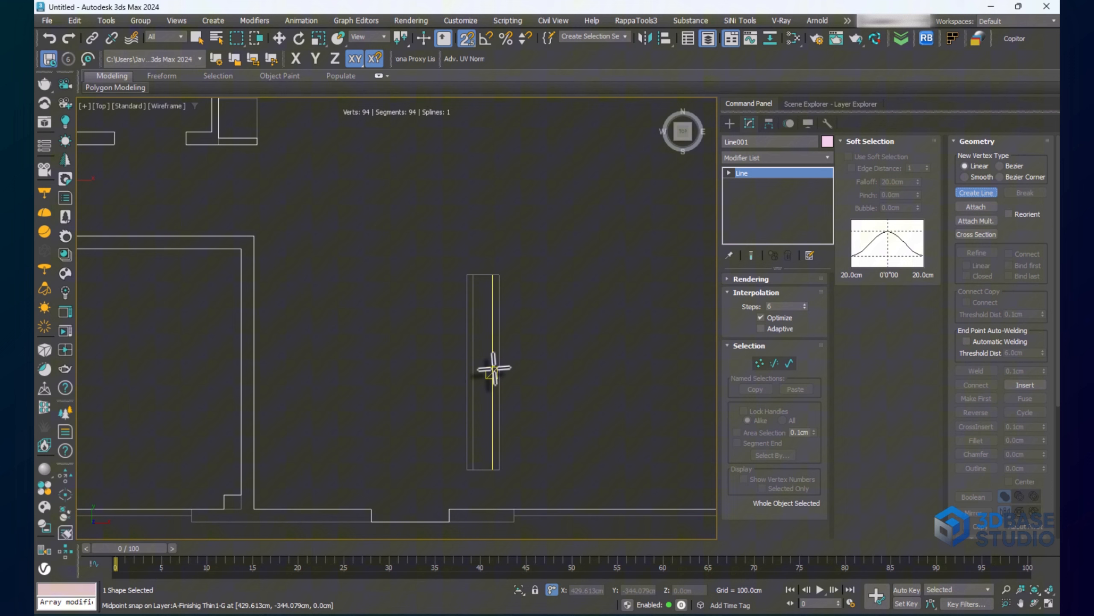
left_click(503, 276)
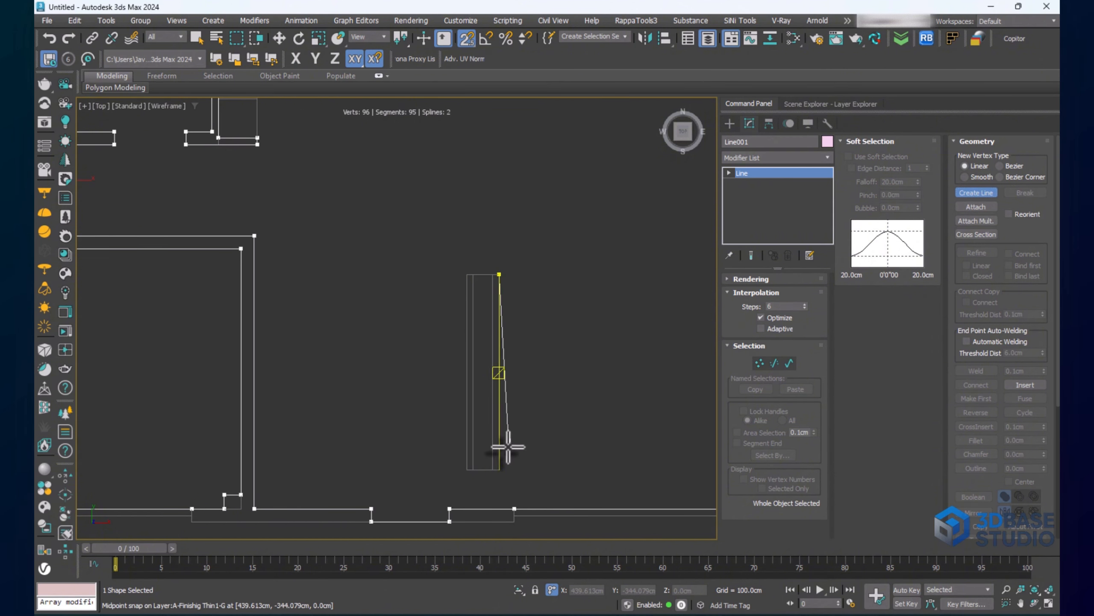
left_click(466, 468)
left_click(466, 274)
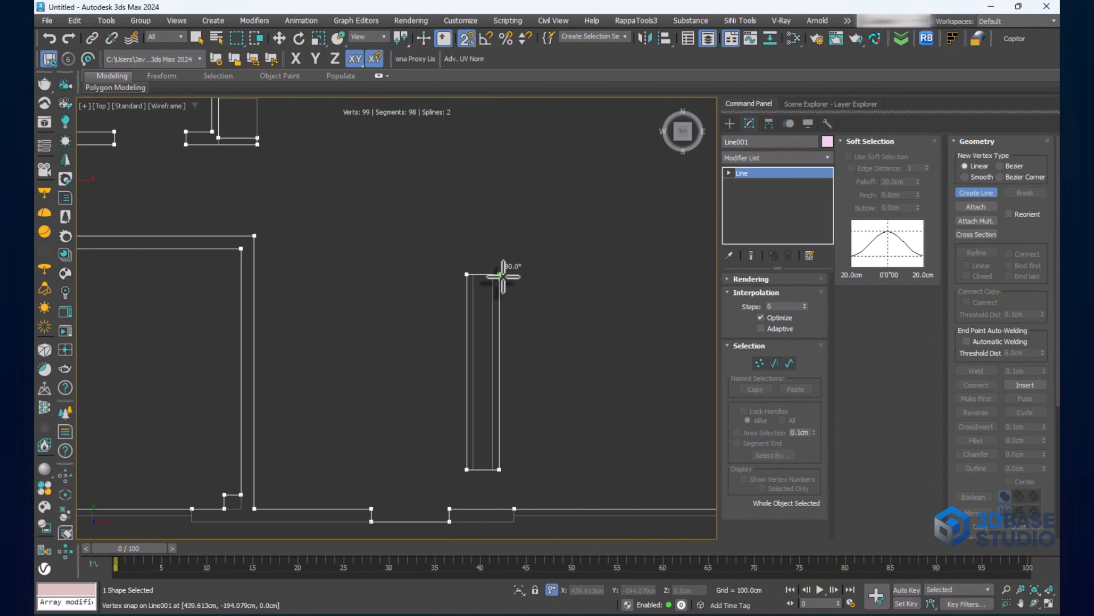
left_click(499, 274)
left_click(524, 322)
scroll(488, 318, "down", 6)
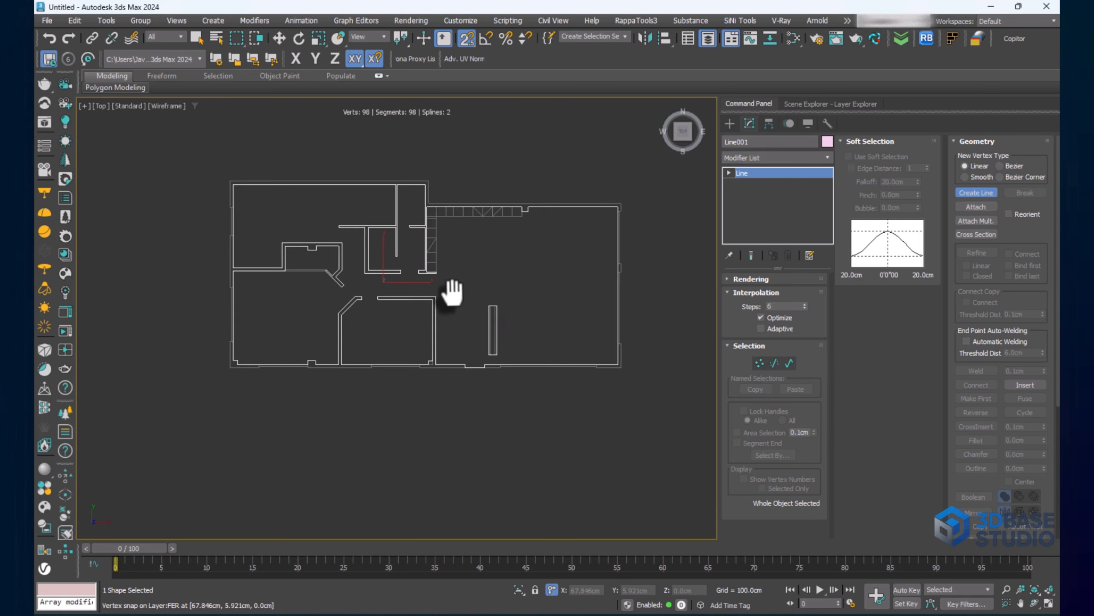
scroll(431, 324, "up", 4)
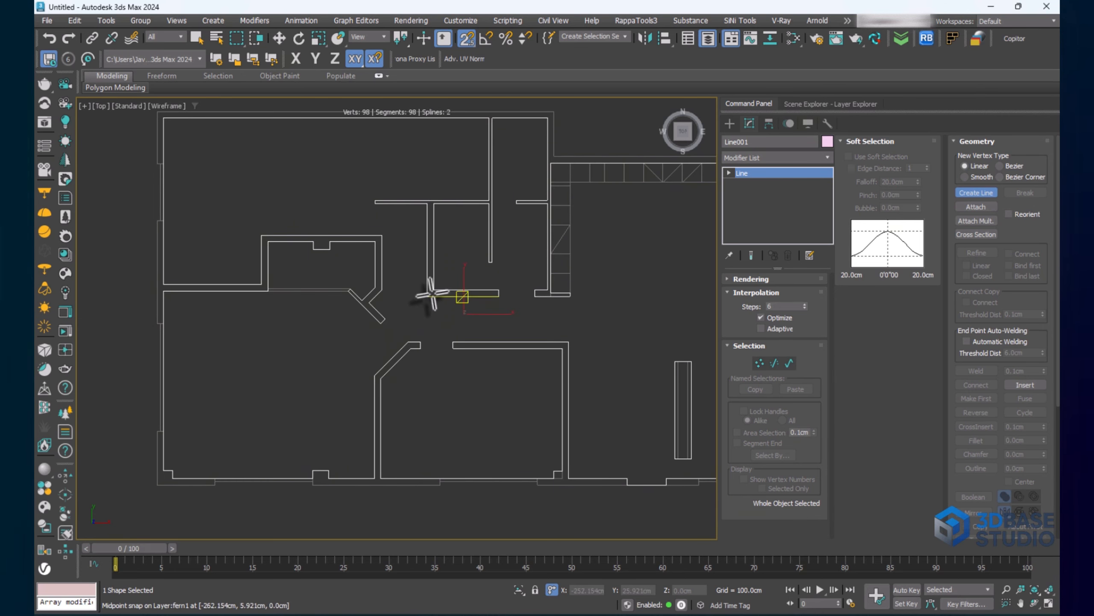
scroll(401, 319, "down", 4)
middle_click_drag(526, 370, 463, 350)
scroll(380, 333, "down", 2)
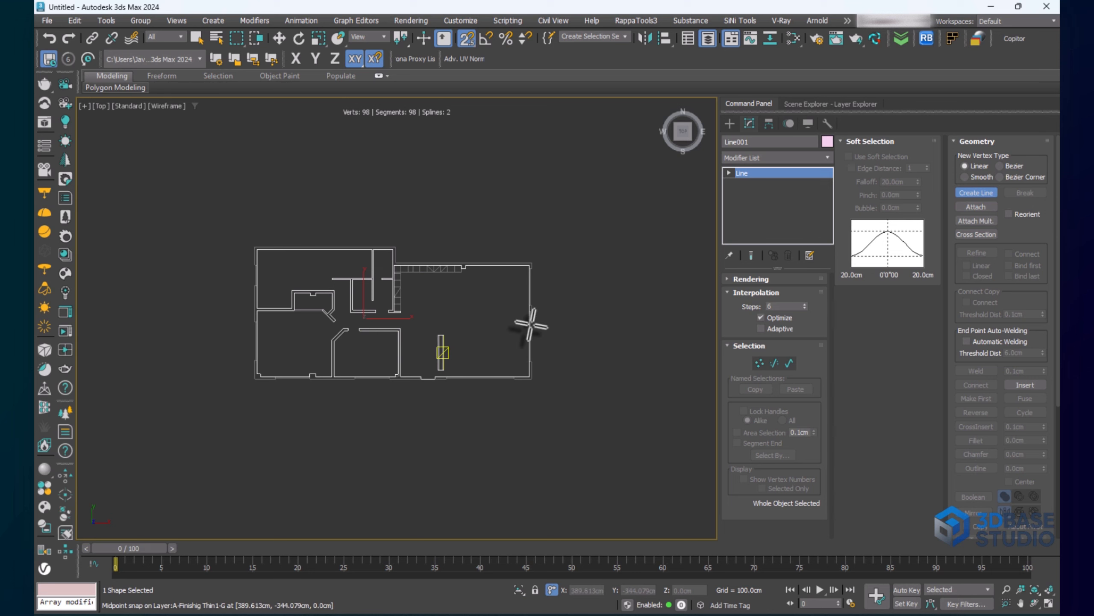
key("w")
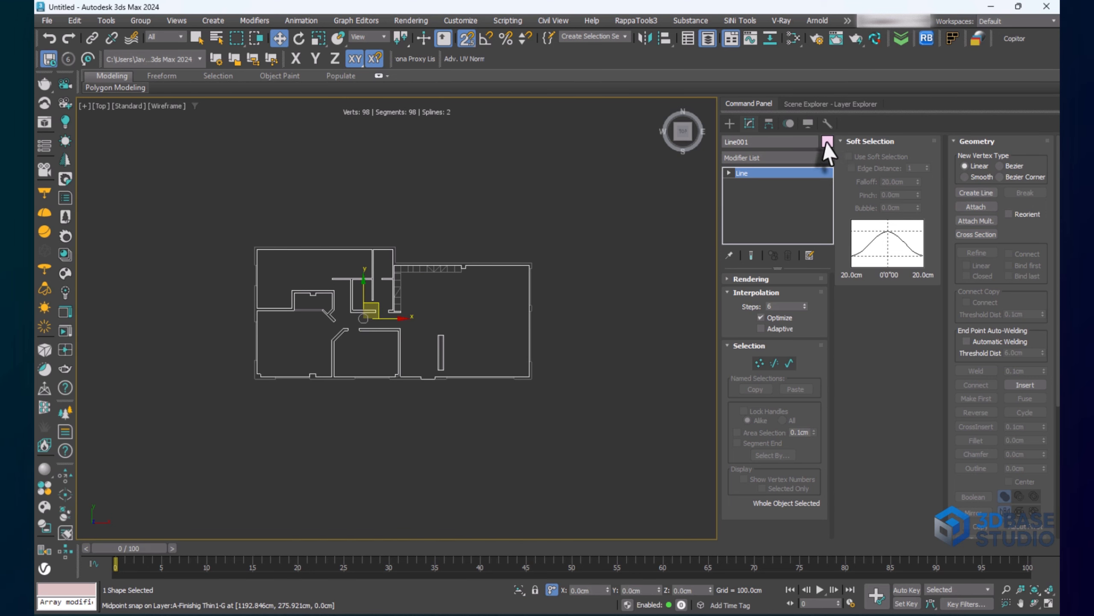
Apply an Extrude modifier to the wall outline with an amount of 290 cm
left_click(828, 158)
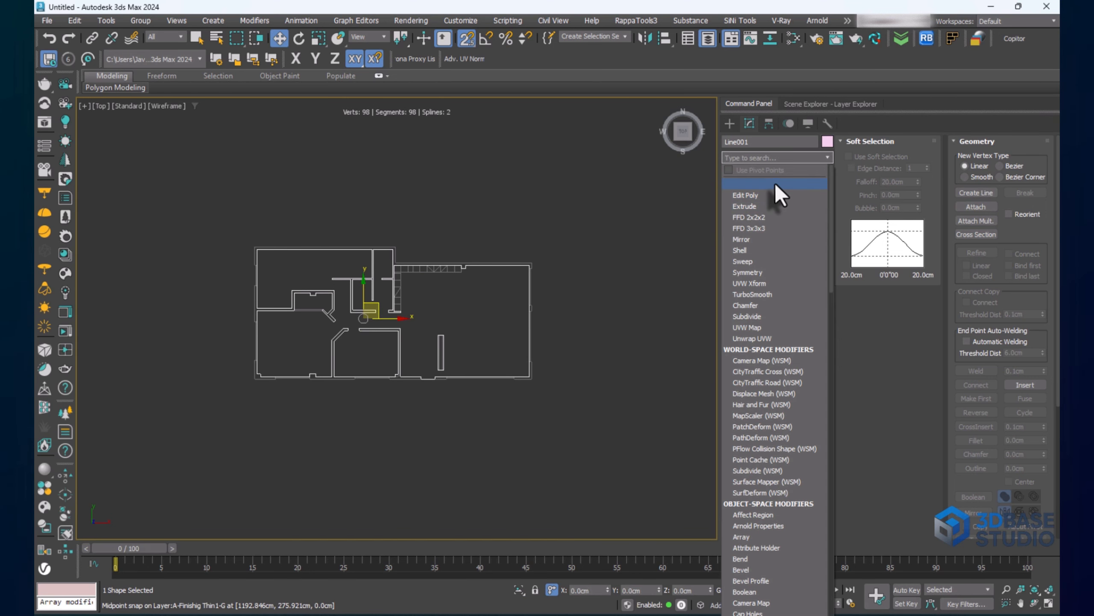
scroll(774, 182, "down", 10)
left_click(756, 181)
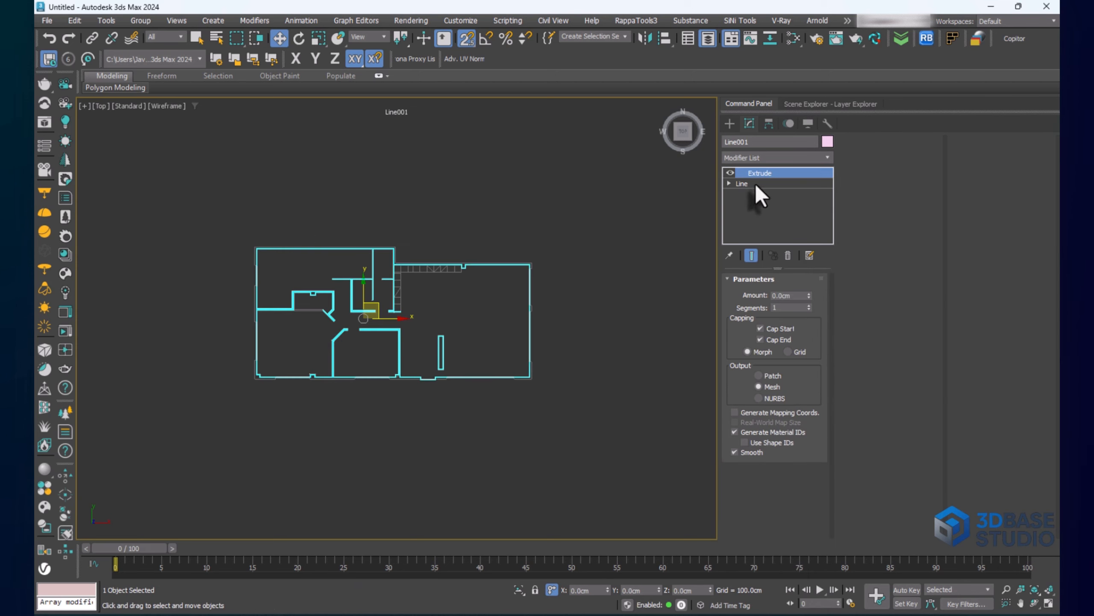
mouse_move(399, 392)
middle_mouse_down()
mouse_move(449, 391)
mouse_move(405, 328)
mouse_move(769, 308)
middle_mouse_up()
key("F3")
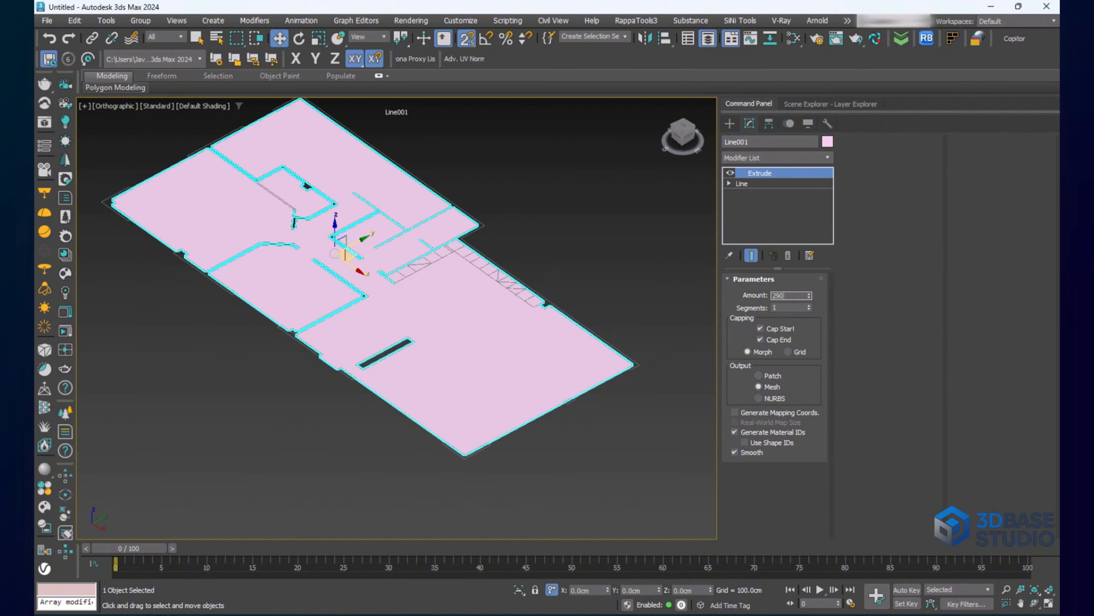
key("Return")
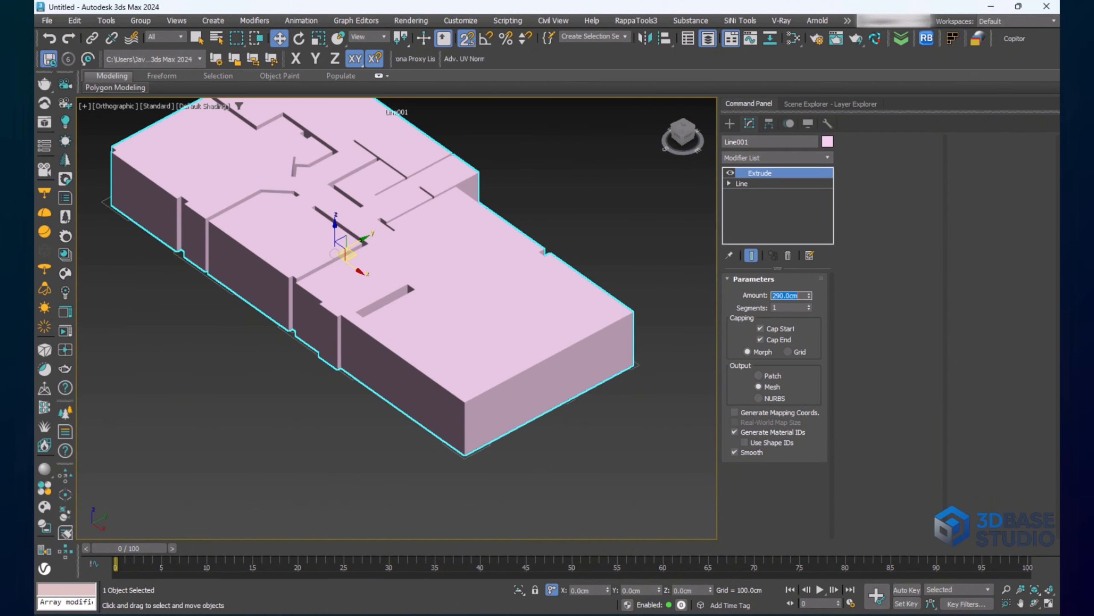
Turn off the start and end caps of the wall extrusion
left_click(777, 341)
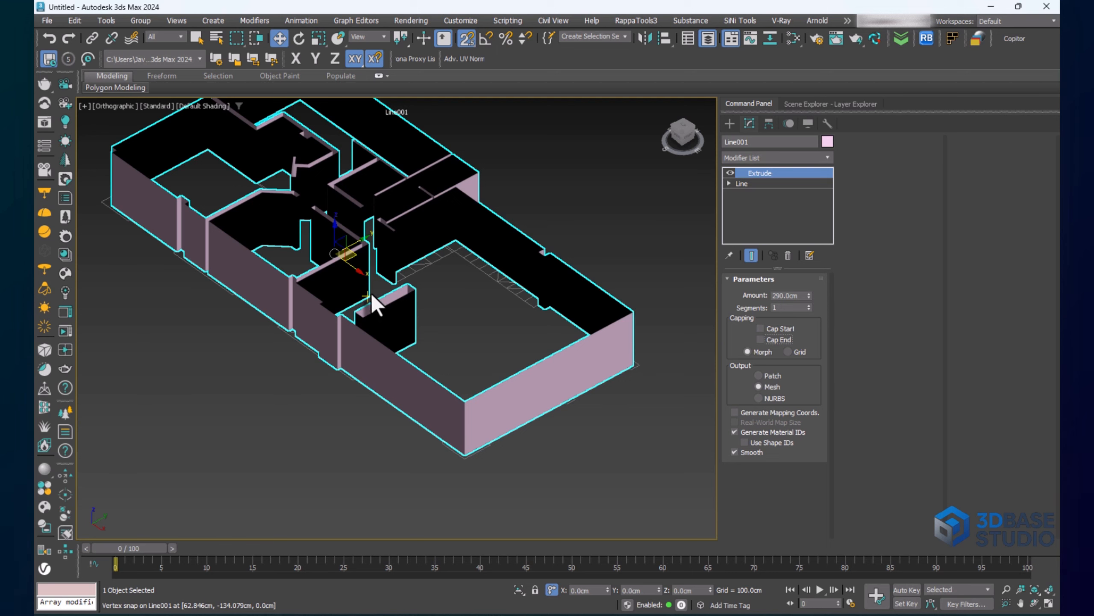
middle_click_drag(448, 255, 439, 296)
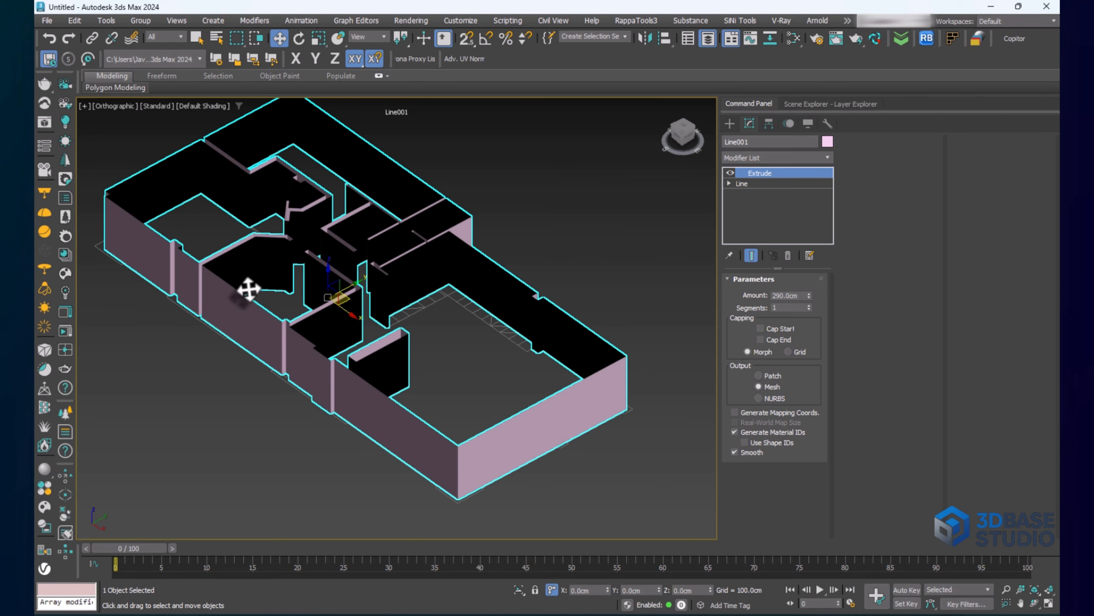
scroll(340, 384, "down", 3)
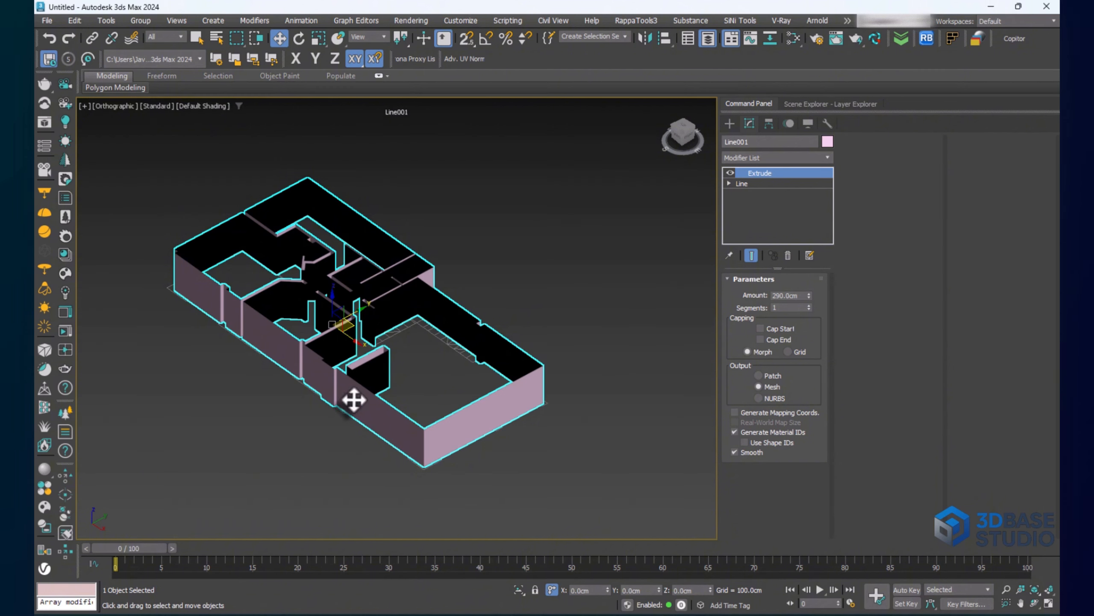
Add an Edit Poly modifier above the wall extrusion
left_click(827, 158)
type("e")
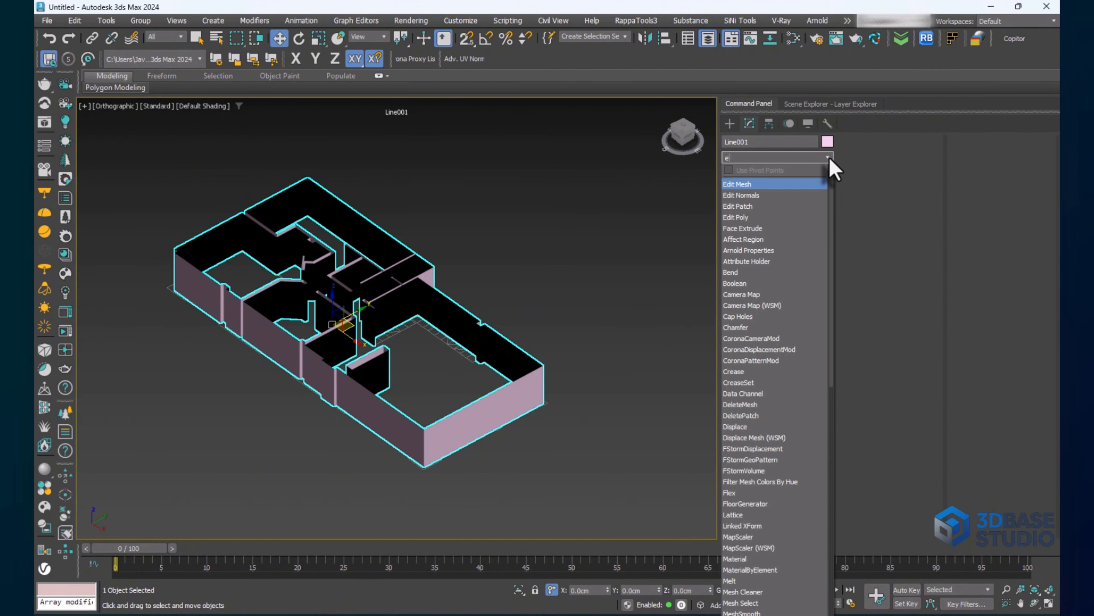
left_click(746, 217)
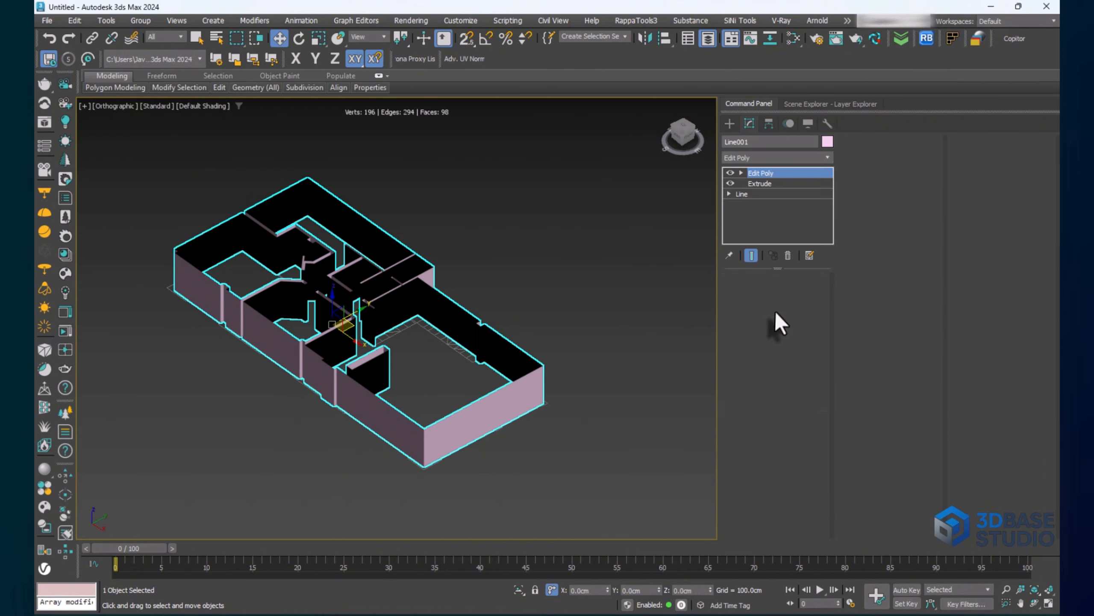
Select all wall elements and flip their normals so the faces point toward the room interiors
left_click(802, 306)
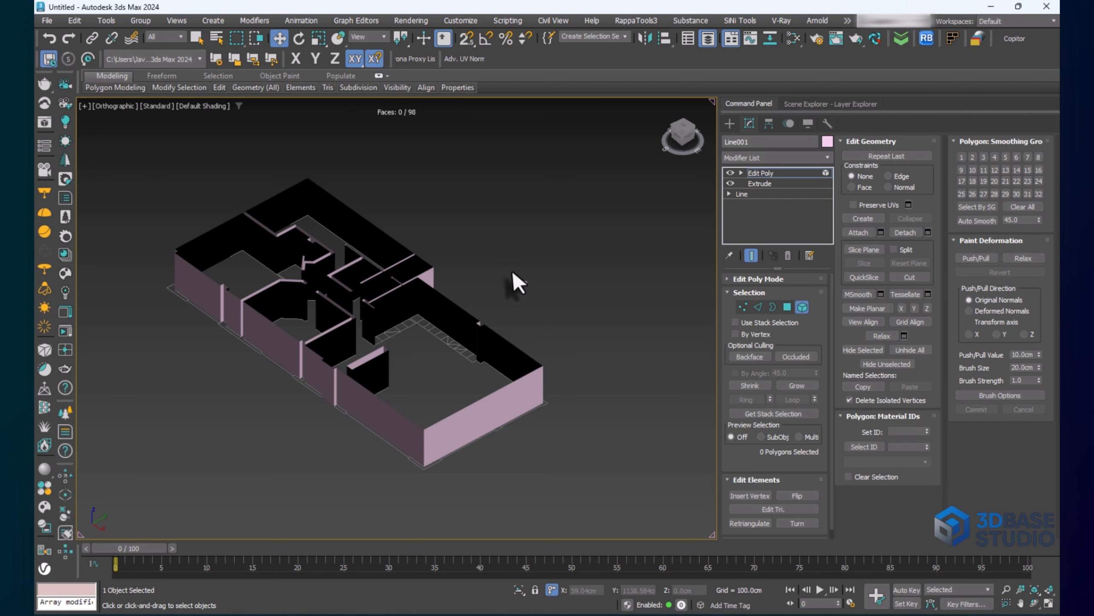
key("ctrl+a")
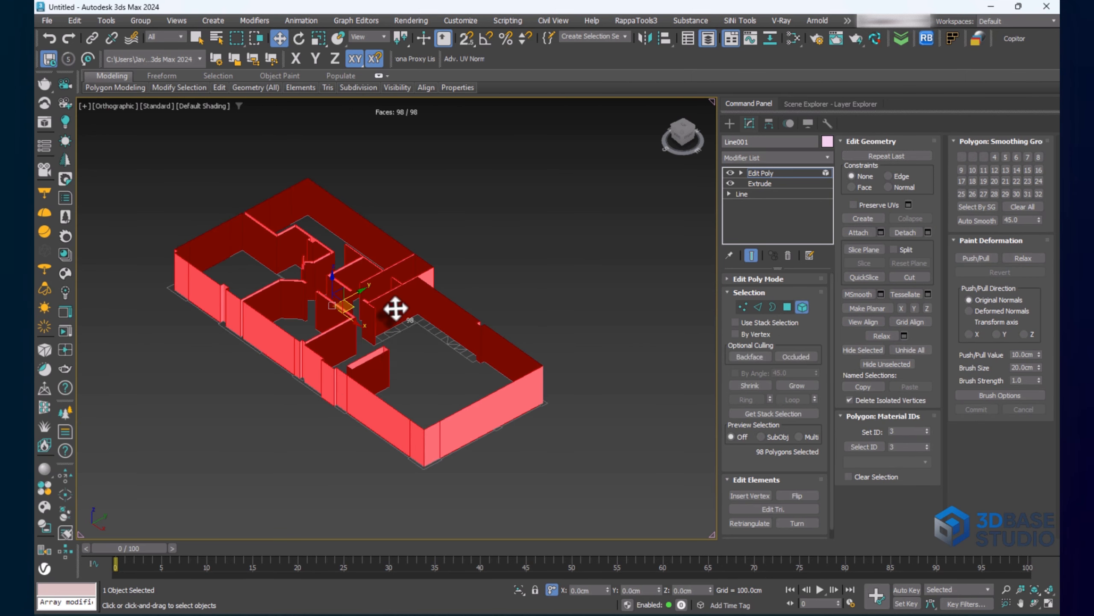
scroll(393, 308, "up", 3)
scroll(491, 329, "down", 3)
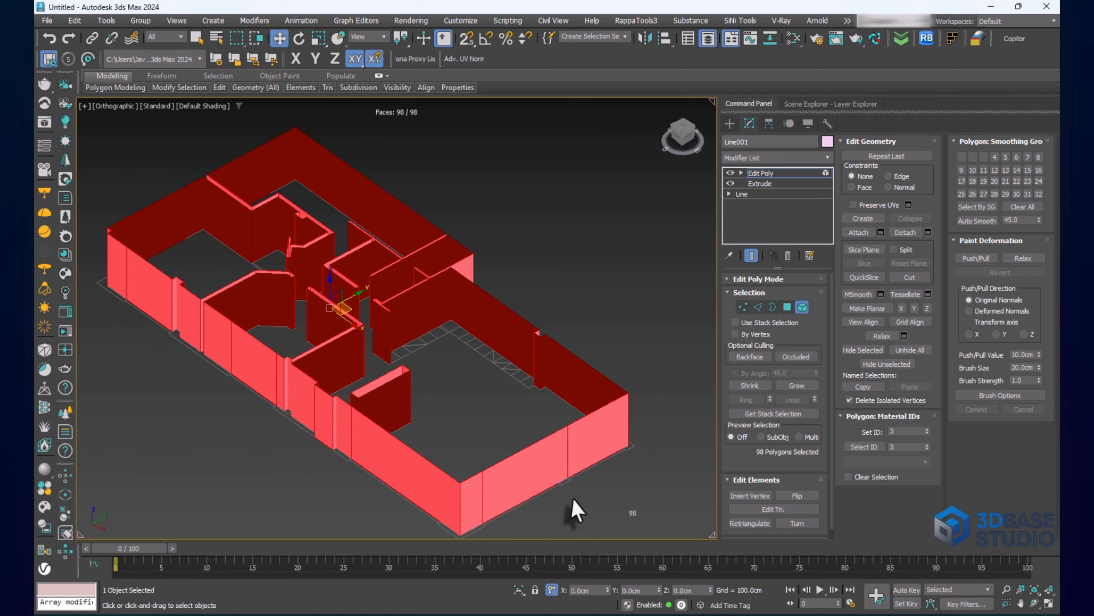
middle_click_drag(445, 532, 487, 481)
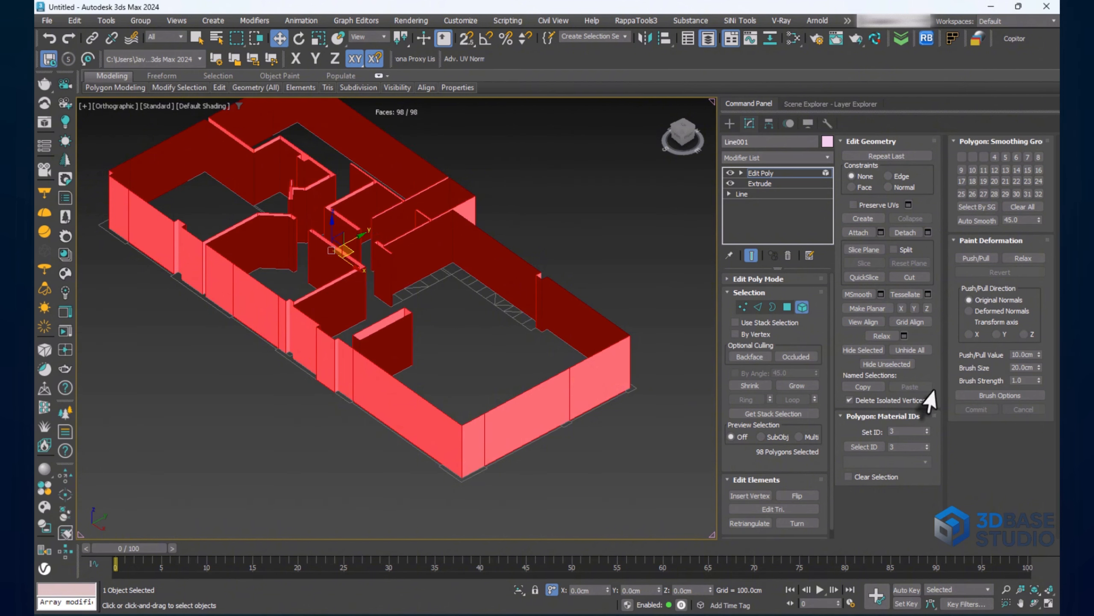
left_click(801, 496)
scroll(366, 233, "up", 5)
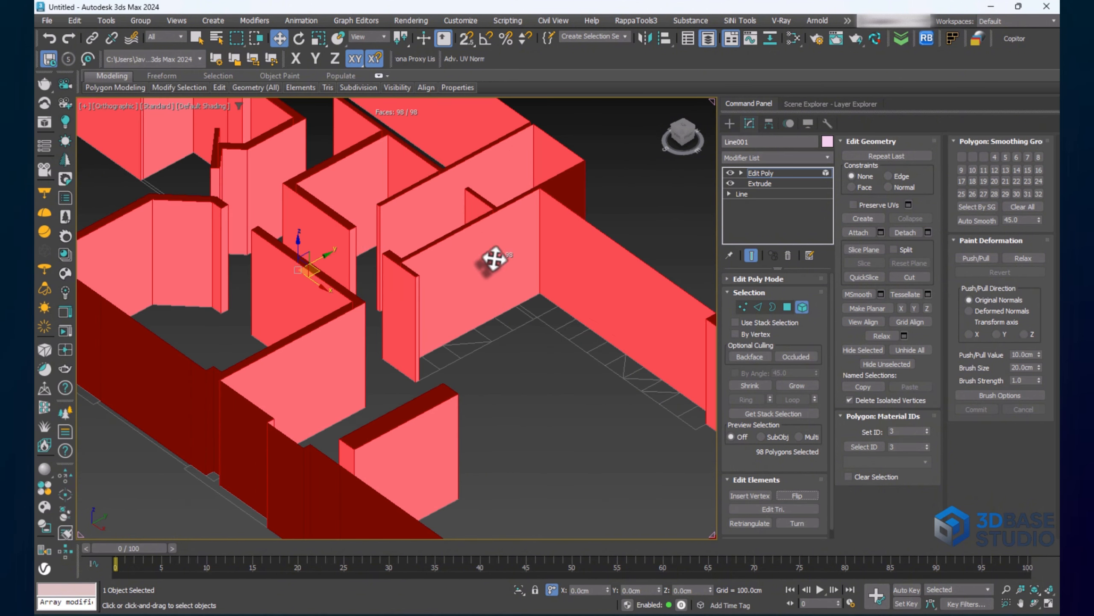
scroll(394, 260, "down", 5)
middle_click_drag(376, 293, 435, 293, "alt")
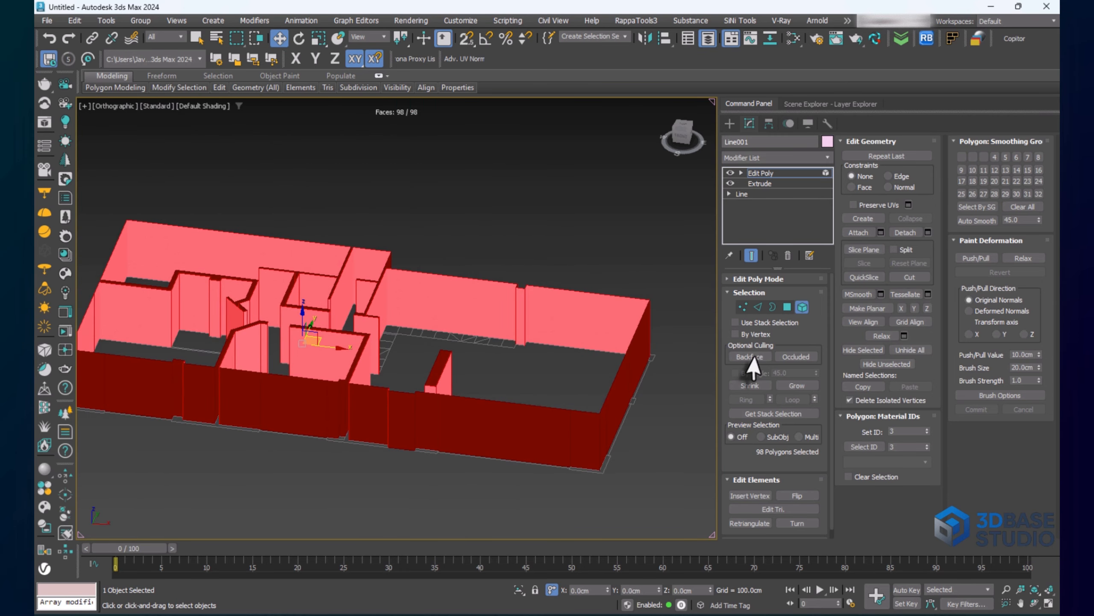
left_click(801, 308)
middle_click_drag(354, 379, 378, 387)
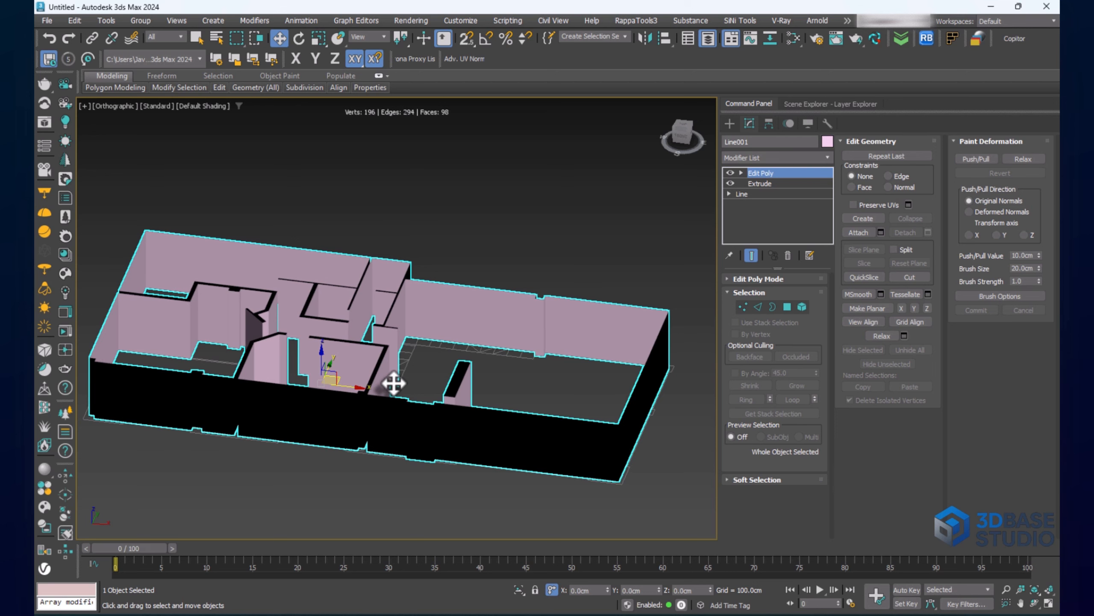
Select all vertical wall edges in the front view and connect them with one horizontal segment
key("f")
key("z")
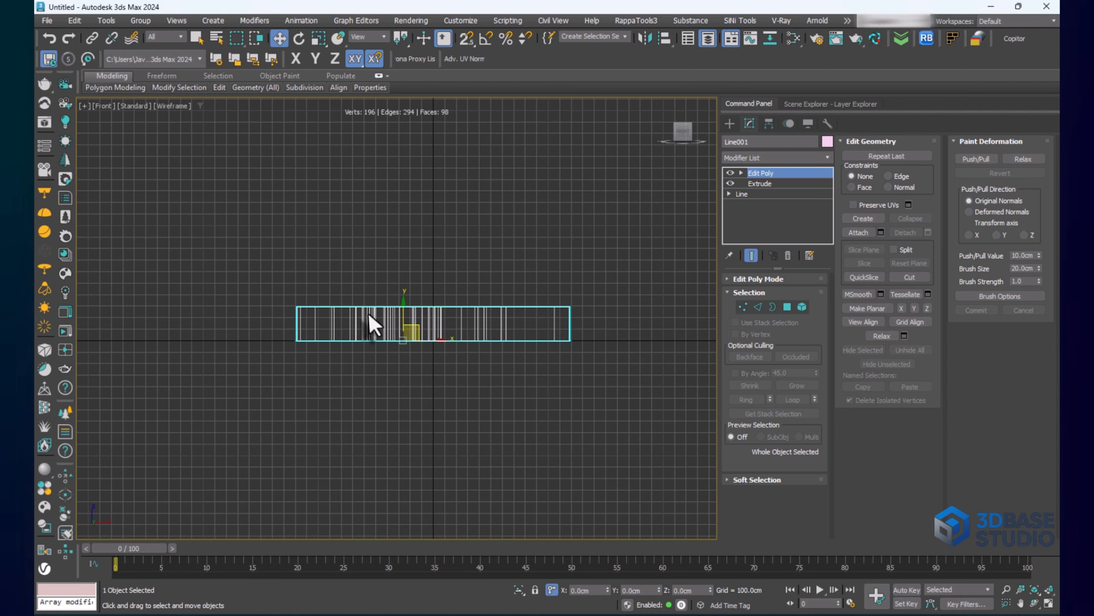
left_click(759, 307)
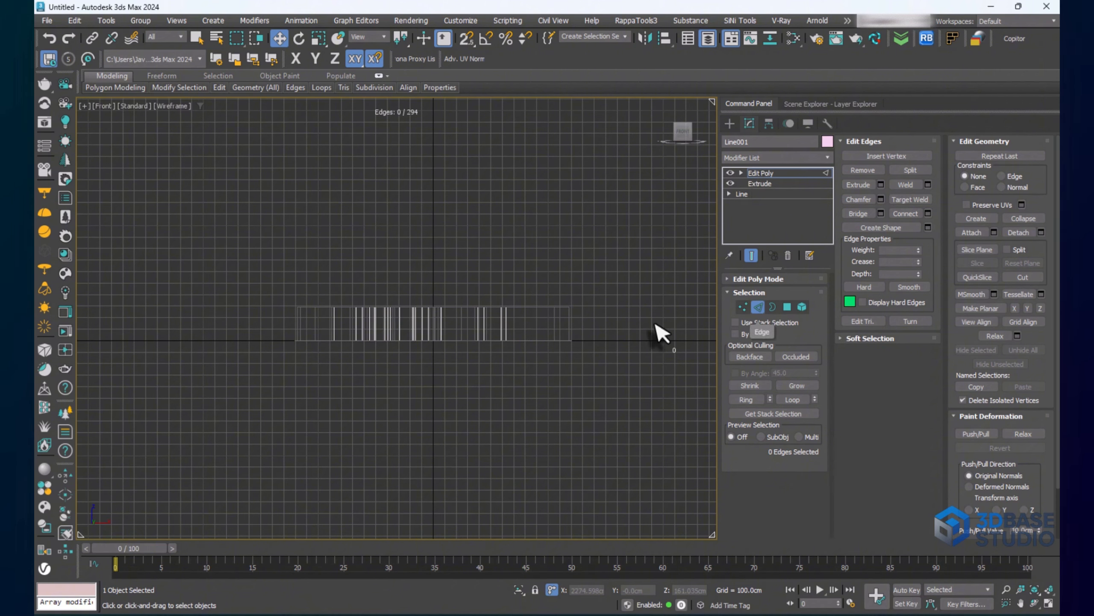
left_click_drag(618, 320, 290, 364)
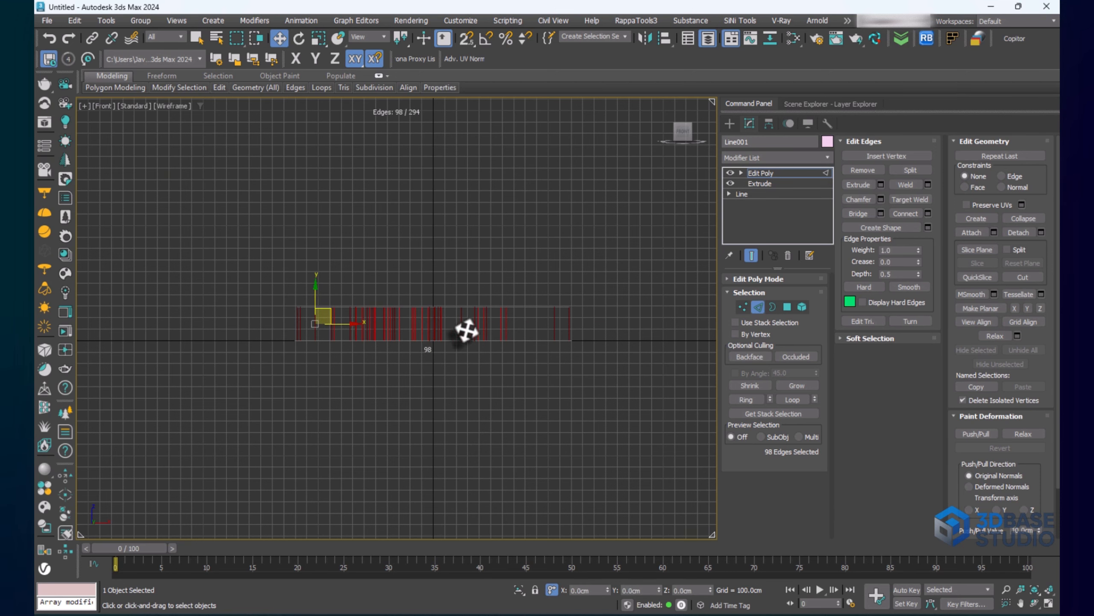
scroll(474, 335, "up", 4)
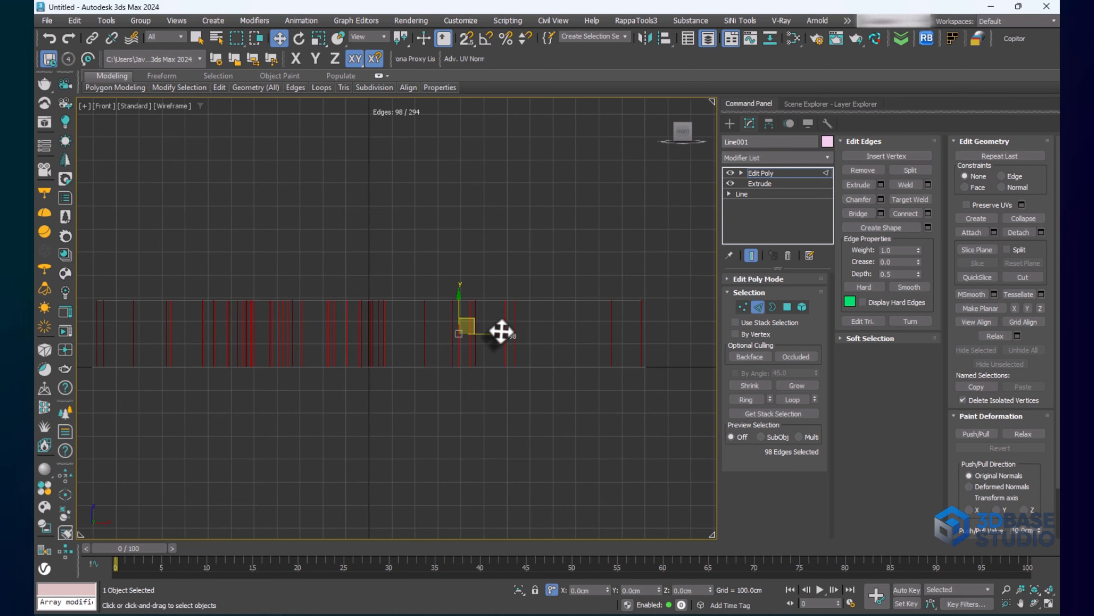
left_click(928, 213)
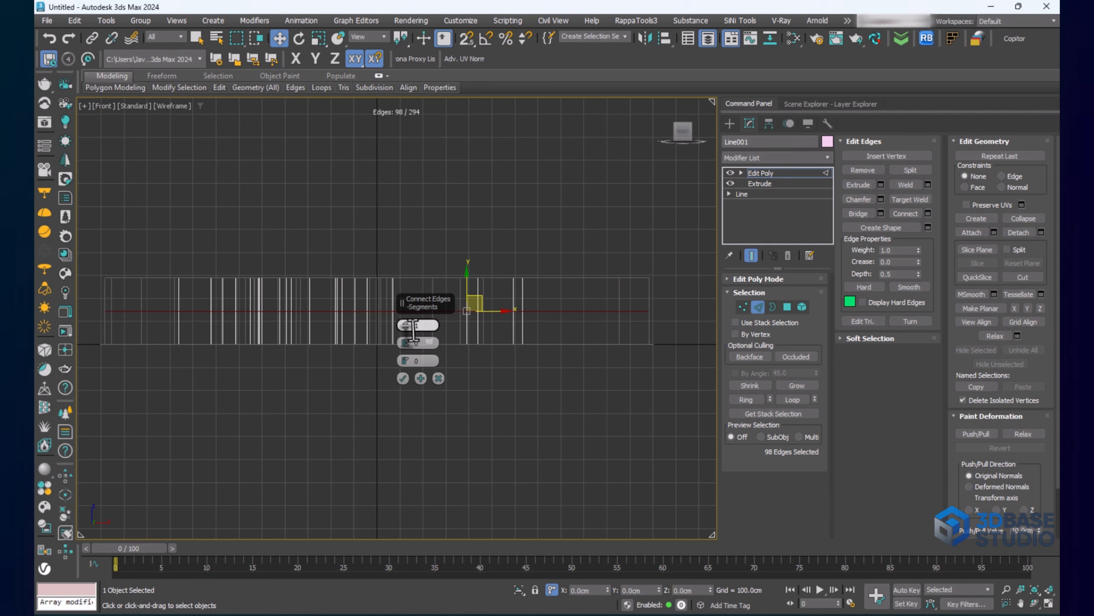
left_click(403, 378)
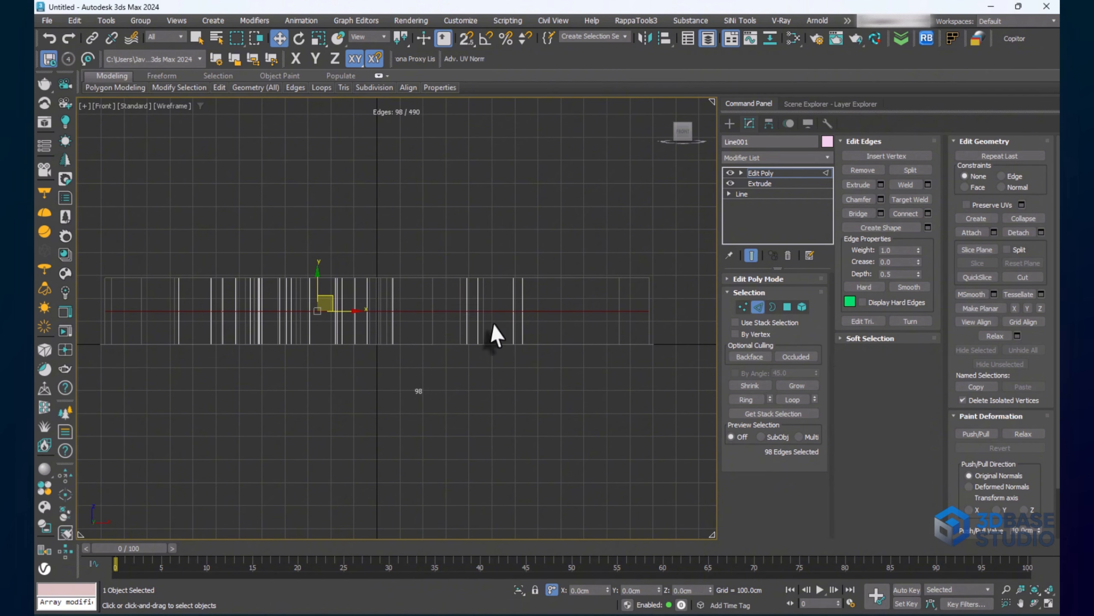
Snap the selected horizontal wall edges down to the base of the walls in the front view
scroll(275, 323, "down", 2)
mouse_move(379, 320)
middle_mouse_down("alt")
mouse_move(357, 327)
mouse_move(367, 325)
middle_mouse_up("alt")
key("f")
key("z")
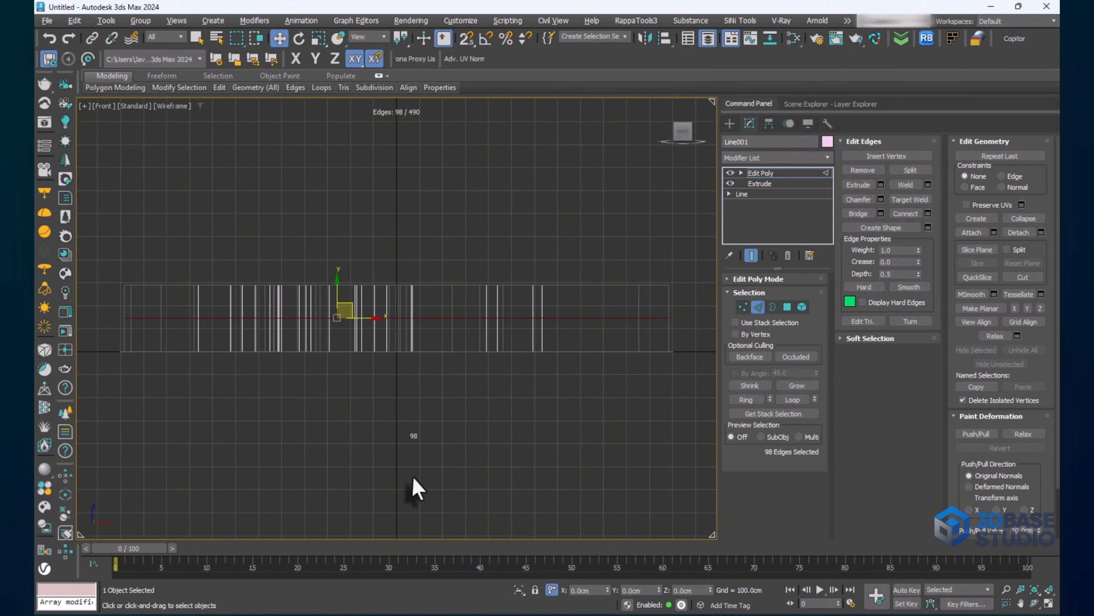
left_click(553, 591)
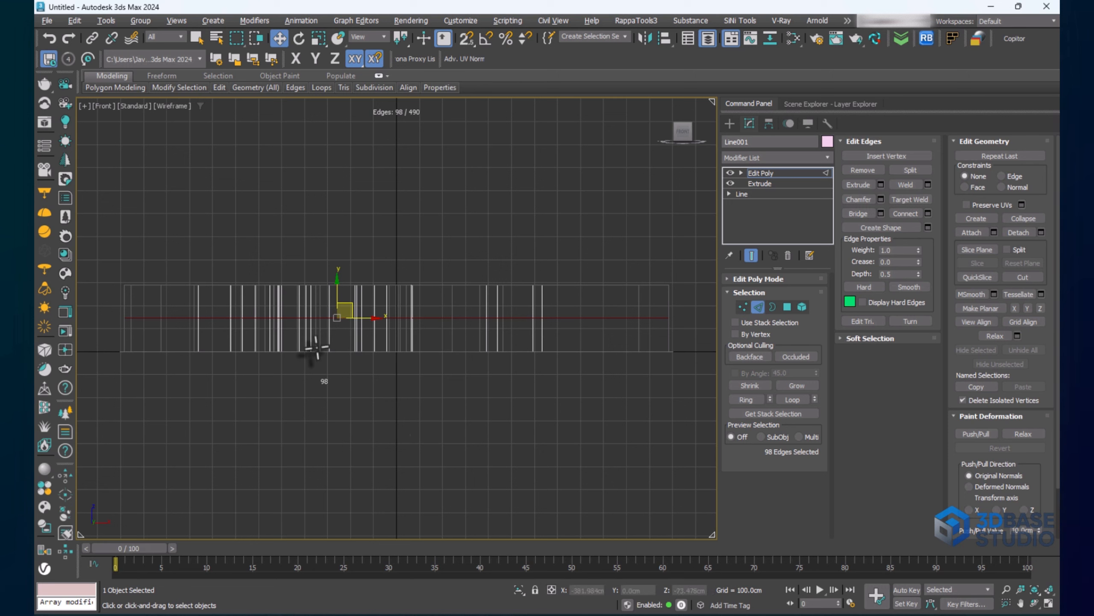
key("s")
left_click_drag(338, 295, 332, 351)
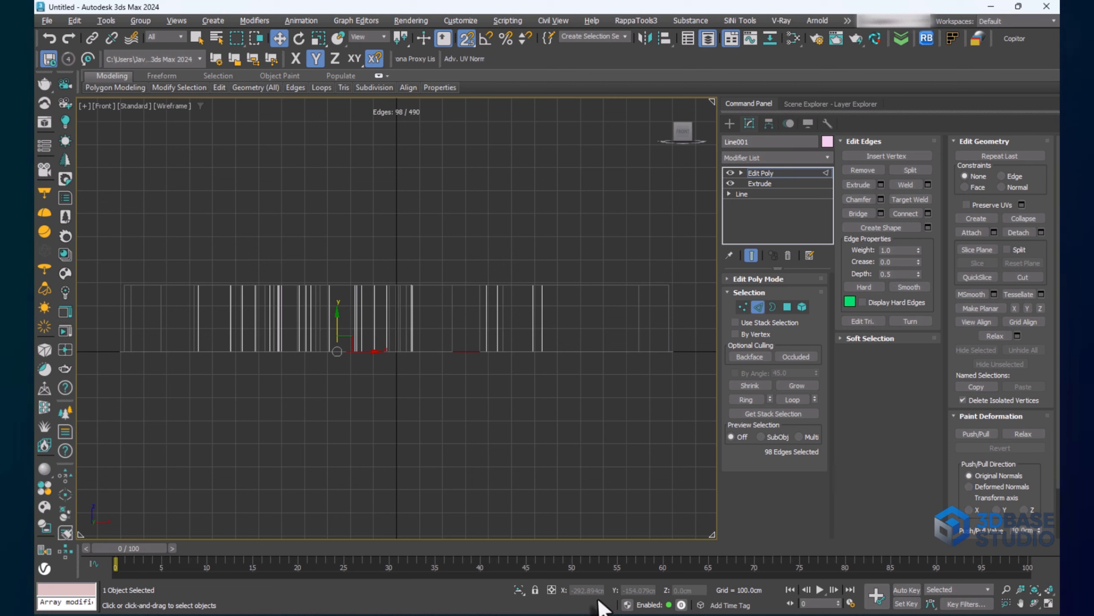
Raise the selected horizontal wall edges vertically by a relative offset of 220 cm
left_click(552, 591)
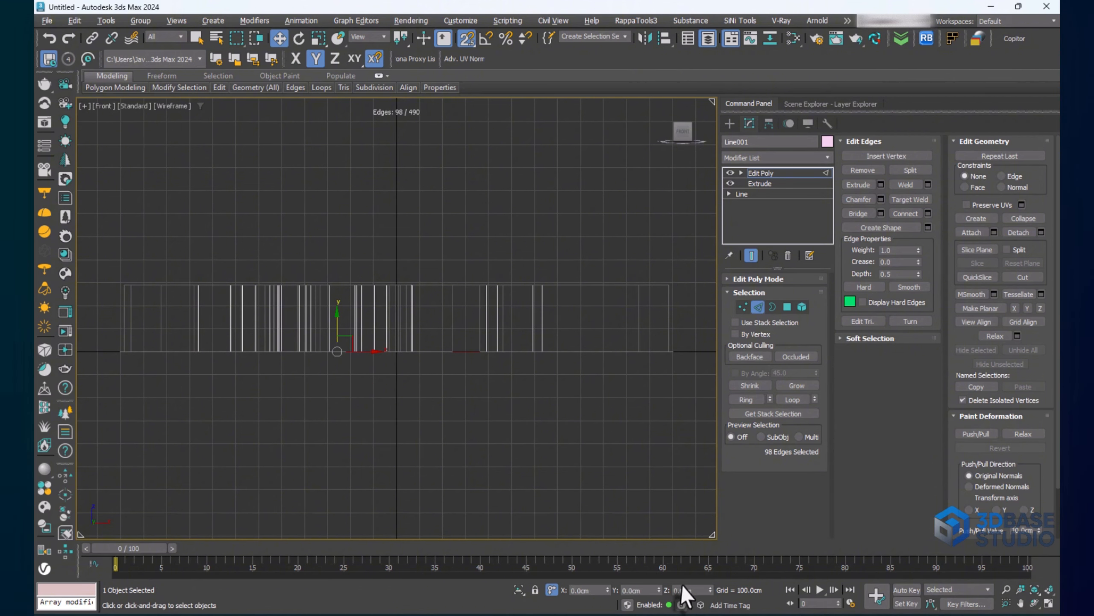
scroll(338, 342, "up", 2)
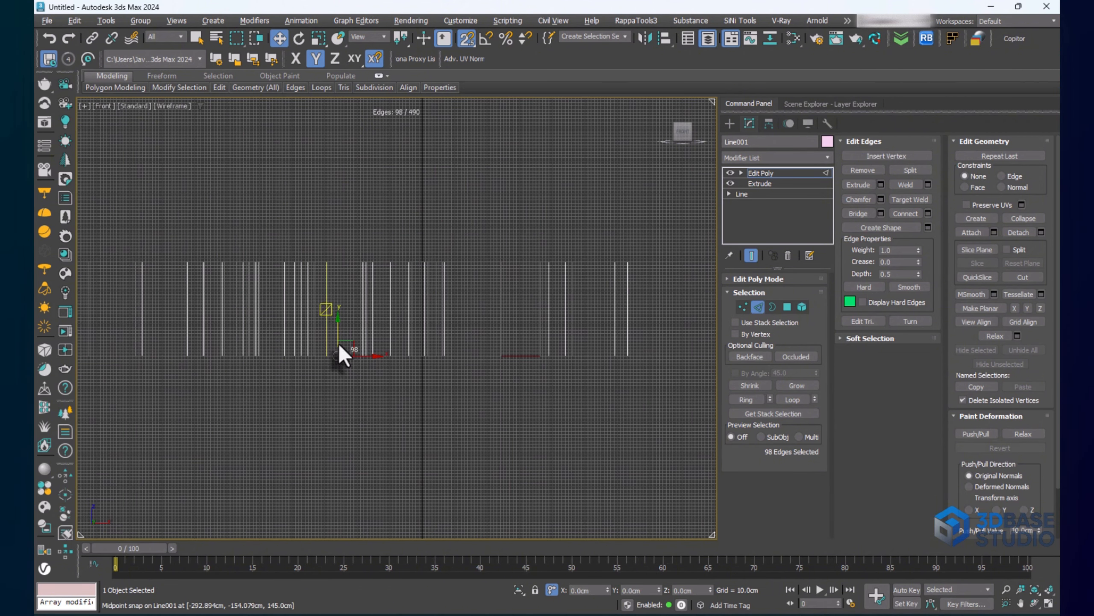
key("g")
scroll(367, 341, "down", 2)
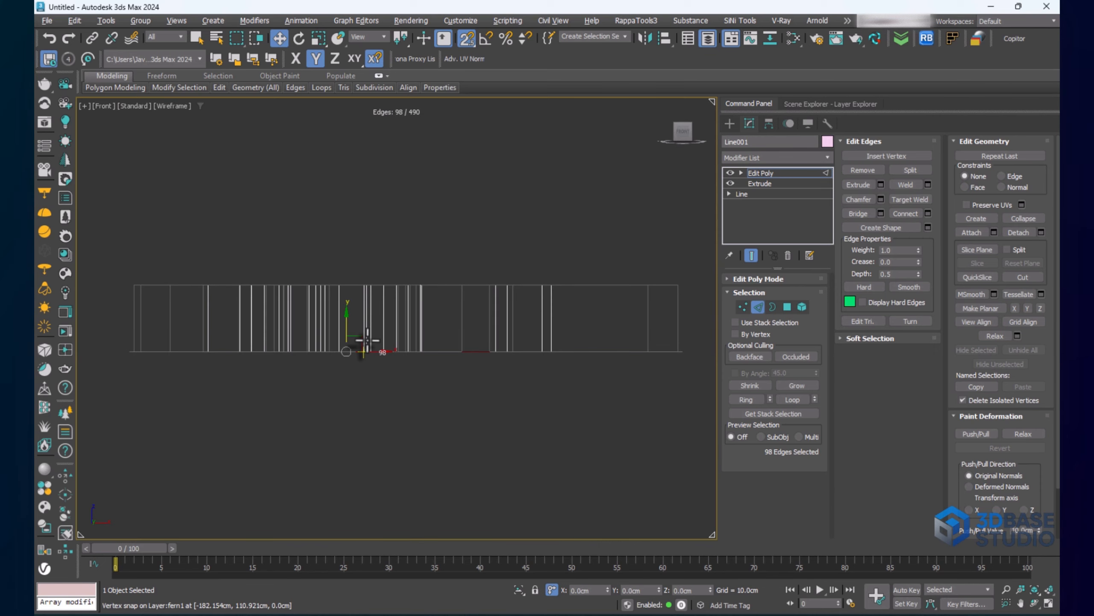
scroll(338, 352, "up", 2)
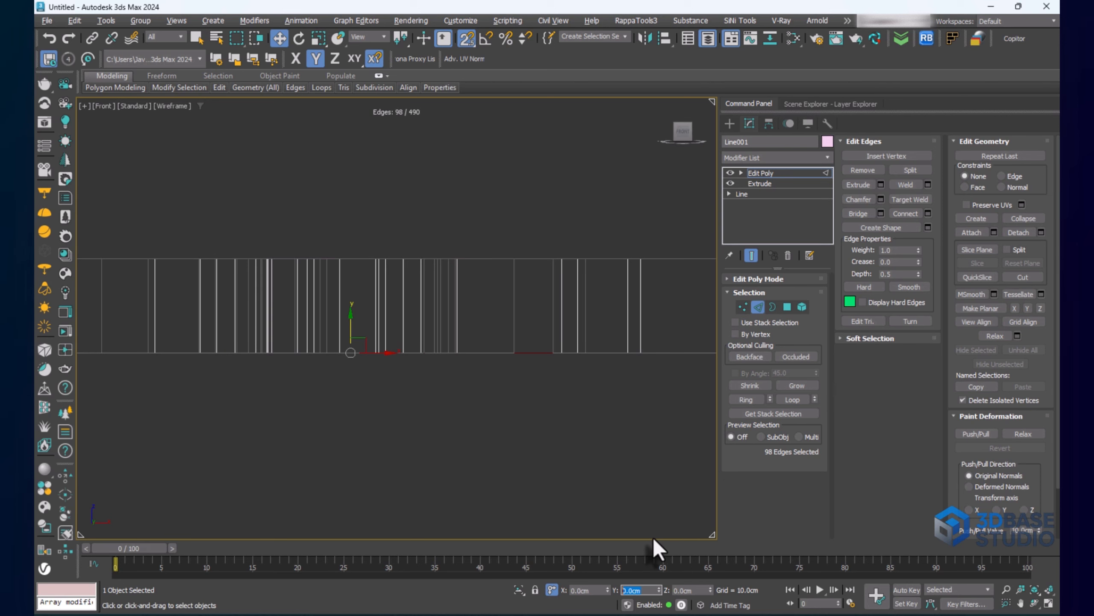
type("220")
key("Return")
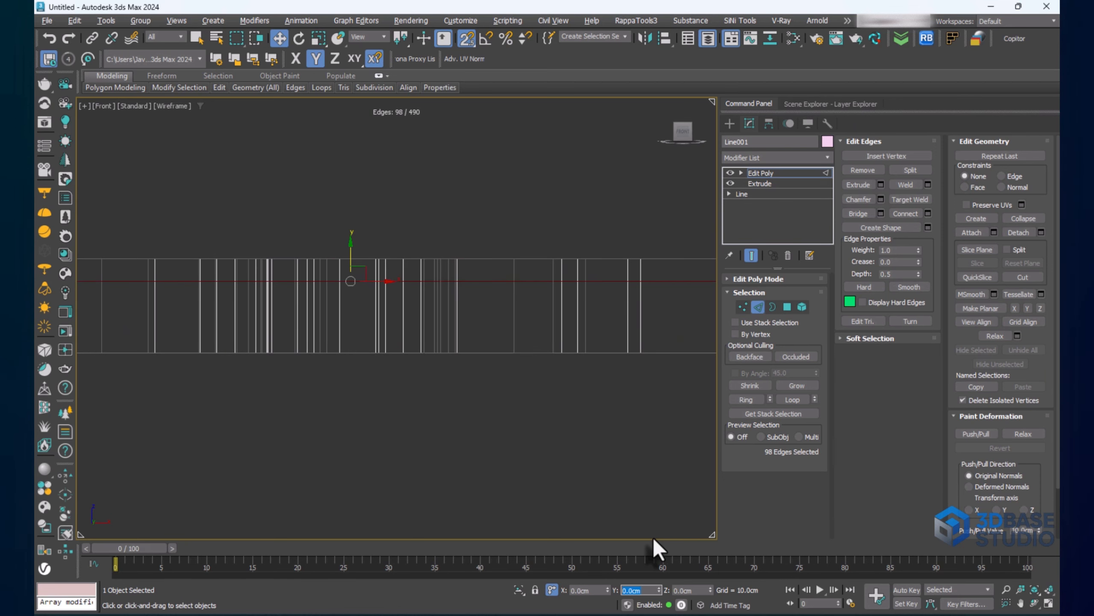
type("s")
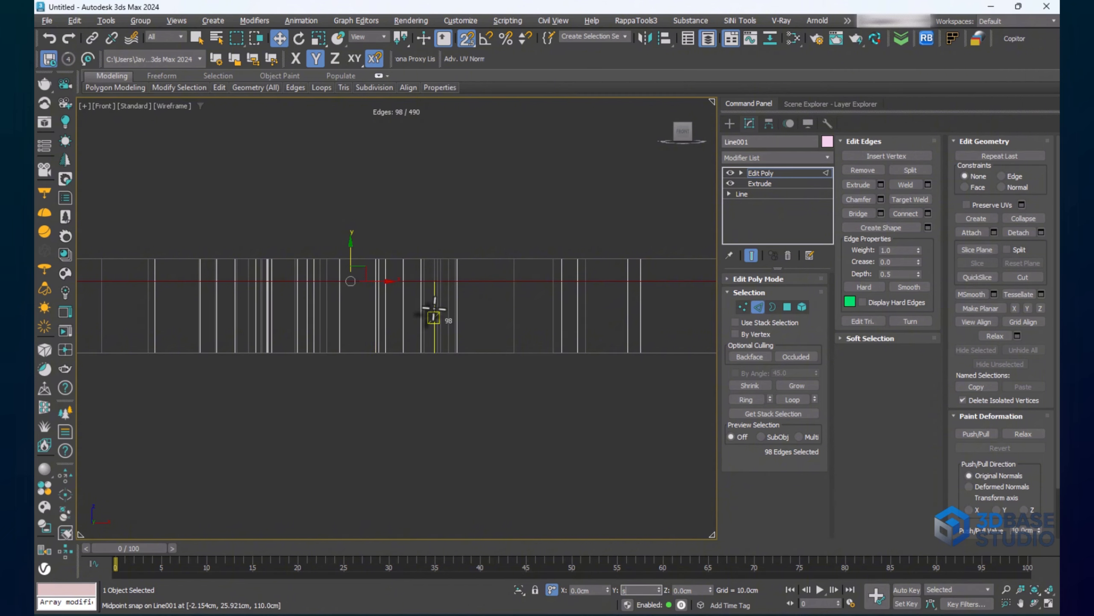
Display the walls from an angled 3D view with default shading and edged faces
middle_click_drag(432, 313, 478, 378, "alt")
scroll(478, 378, "up", 2)
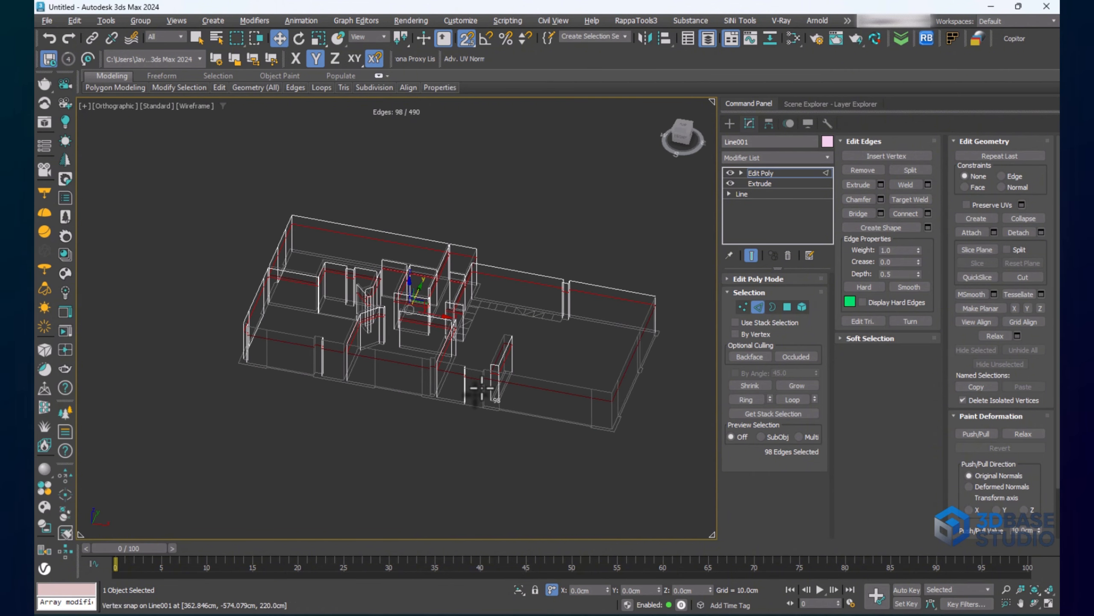
key("F3")
scroll(448, 318, "up", 5)
scroll(448, 319, "down", 2)
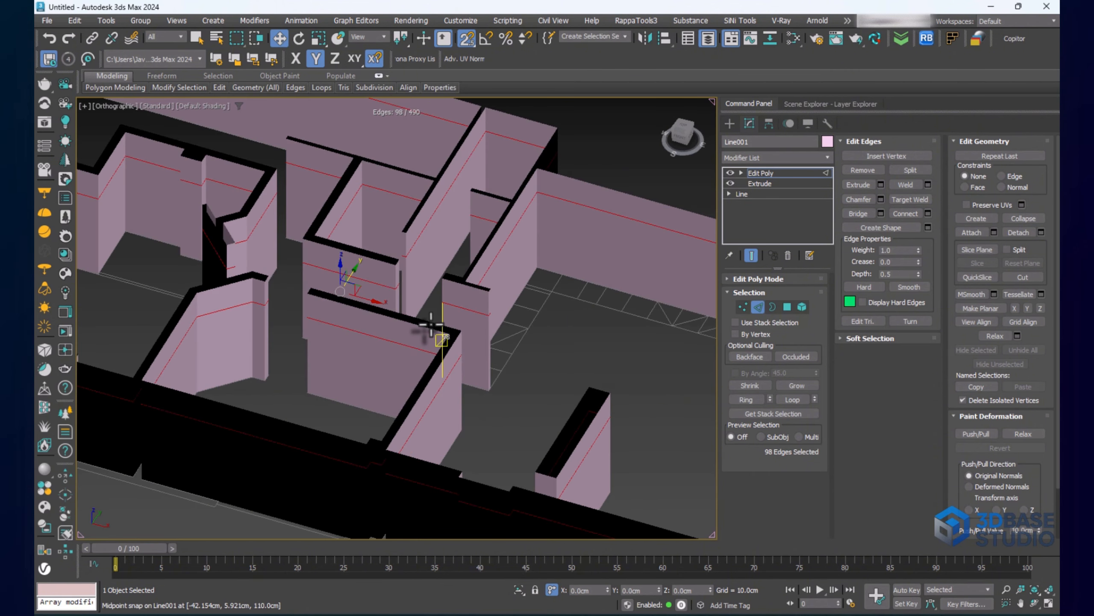
key("F4")
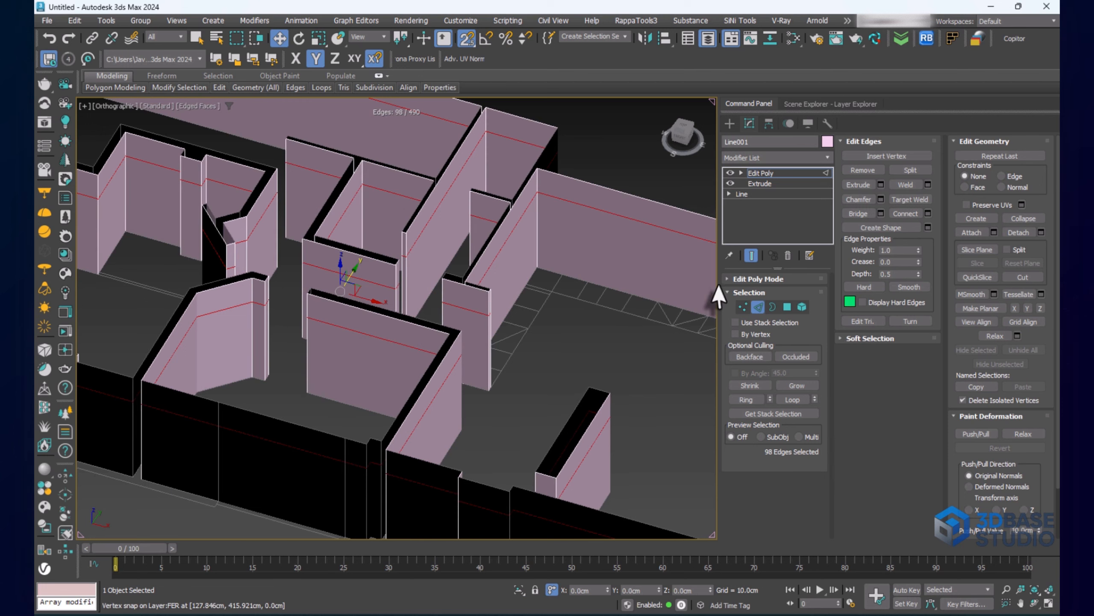
Bridge the two upper end polygons across the central doorway and delete the top face of the new lintel
left_click(788, 307, "ctrl")
scroll(505, 278, "up", 4)
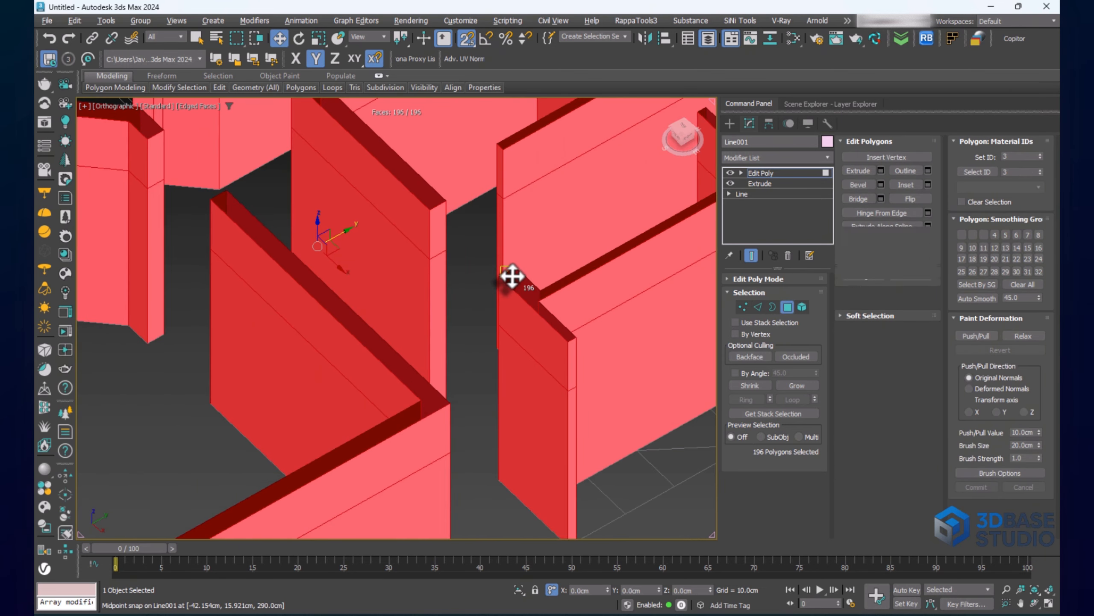
left_click(511, 276)
left_click(437, 229, "ctrl")
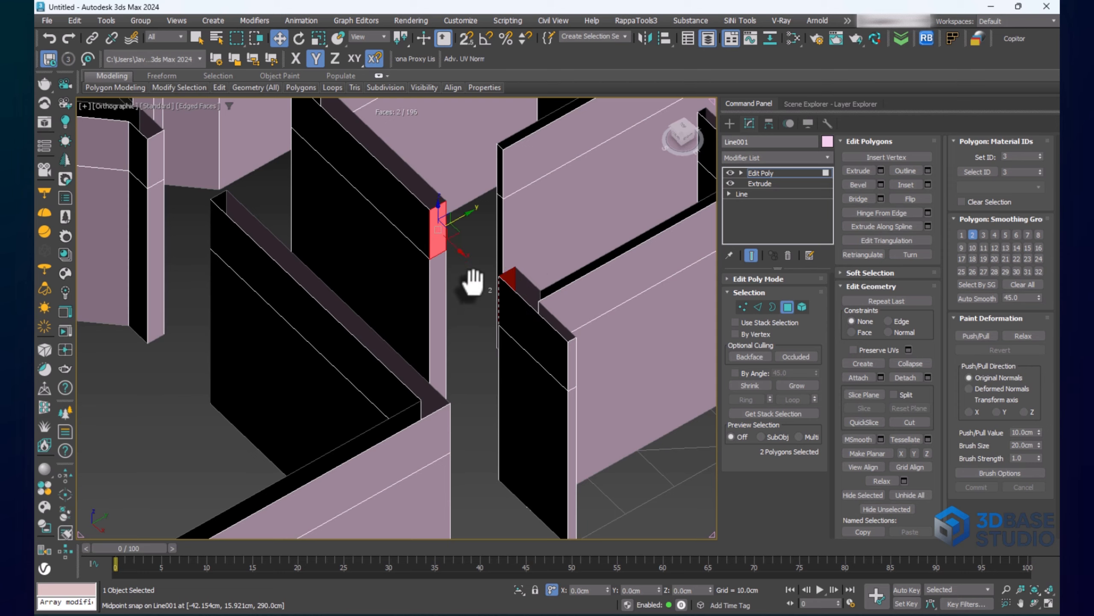
middle_click_drag(474, 282, 453, 312)
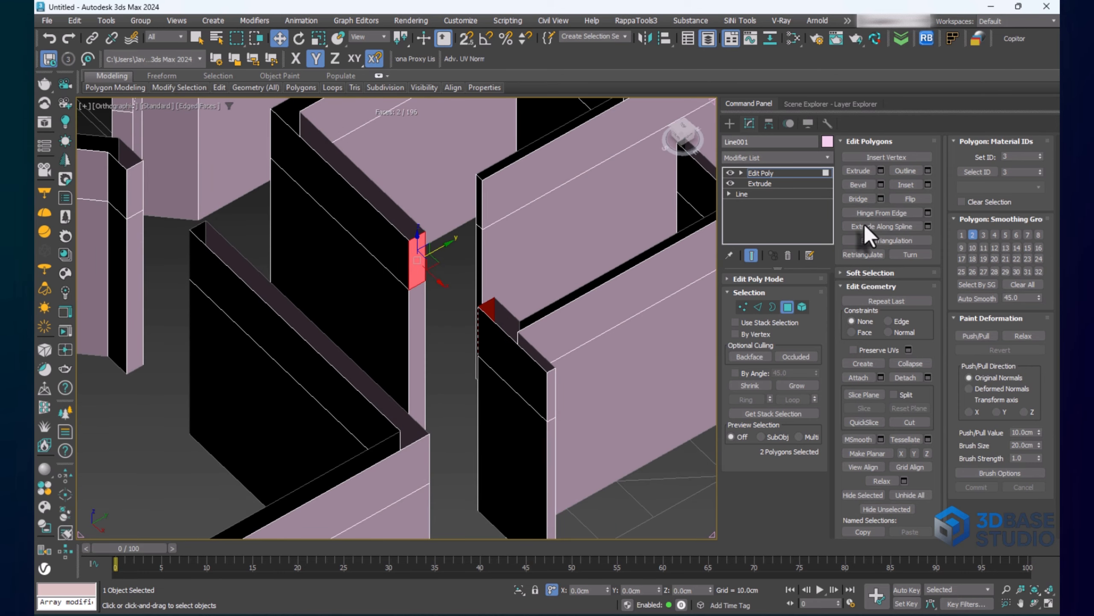
left_click(857, 199)
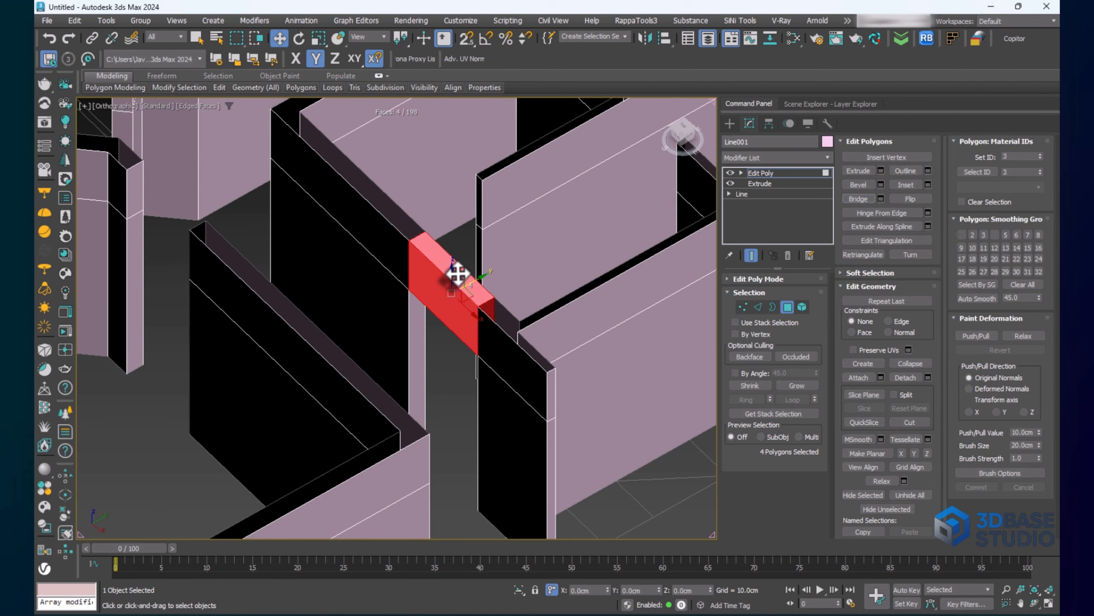
left_click(458, 272)
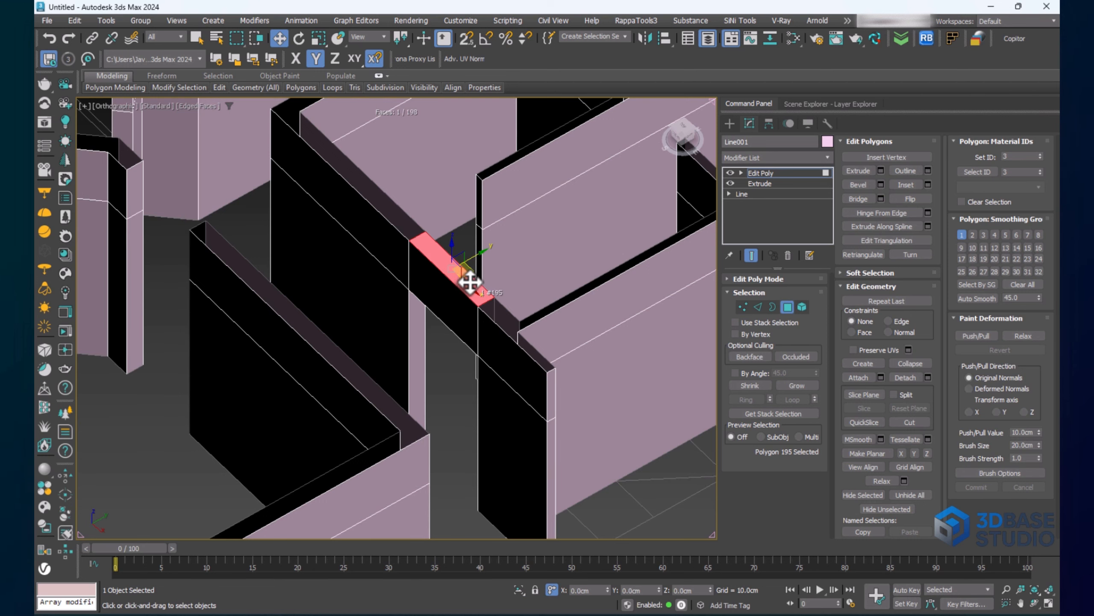
key("Delete")
Bridge the upper end polygons across the neighboring room's doorway and delete the top face of that lintel
middle_click_drag(418, 210, 436, 305)
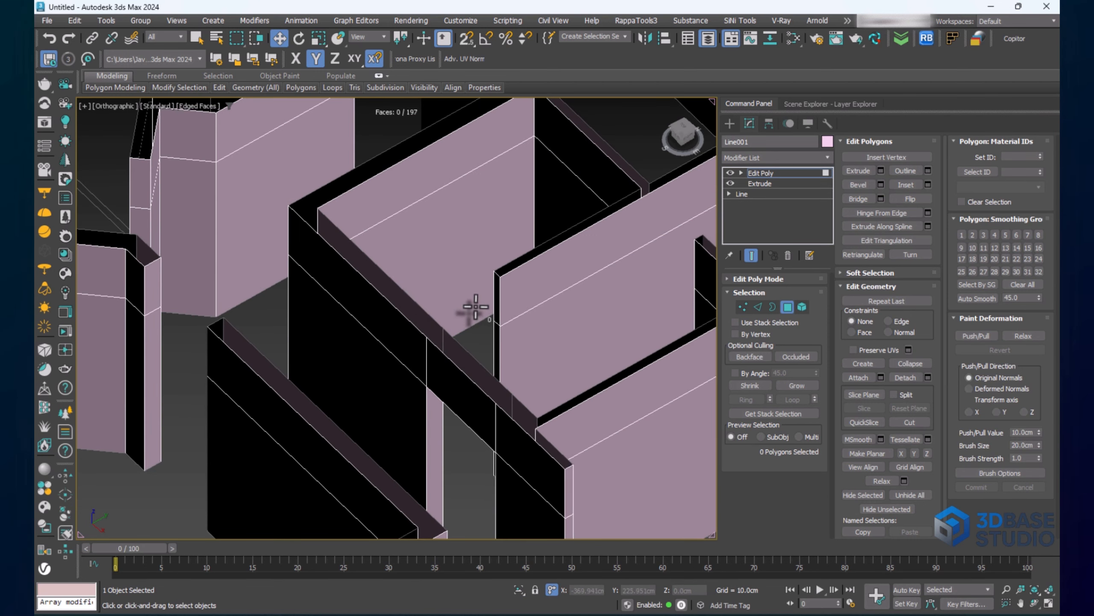
scroll(466, 325, "down", 2)
scroll(288, 324, "up", 2)
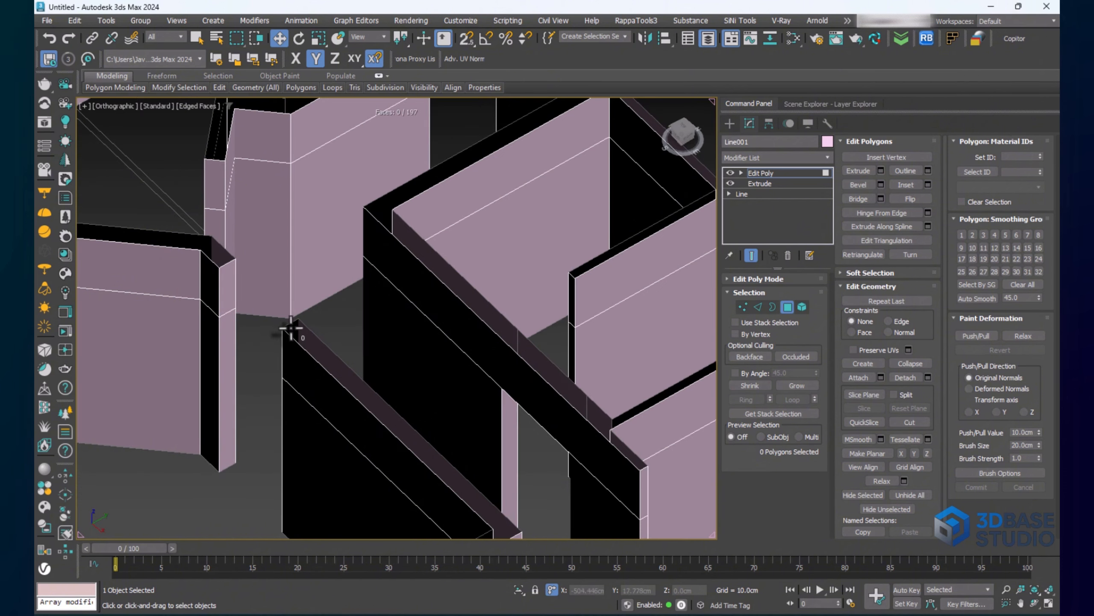
left_click(292, 328)
left_click(228, 276, "ctrl")
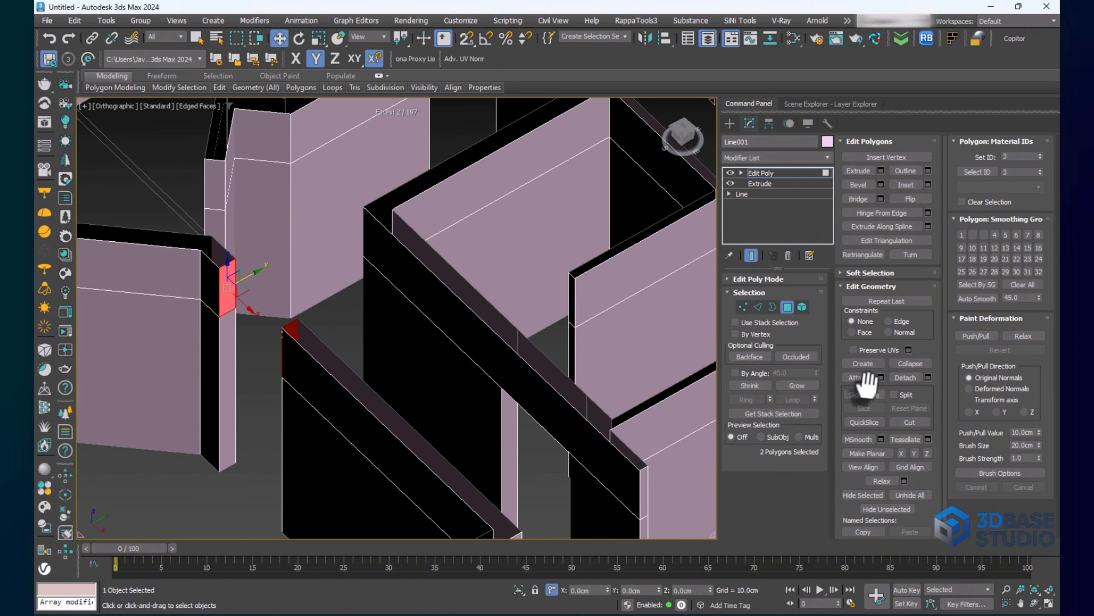
left_click(858, 201)
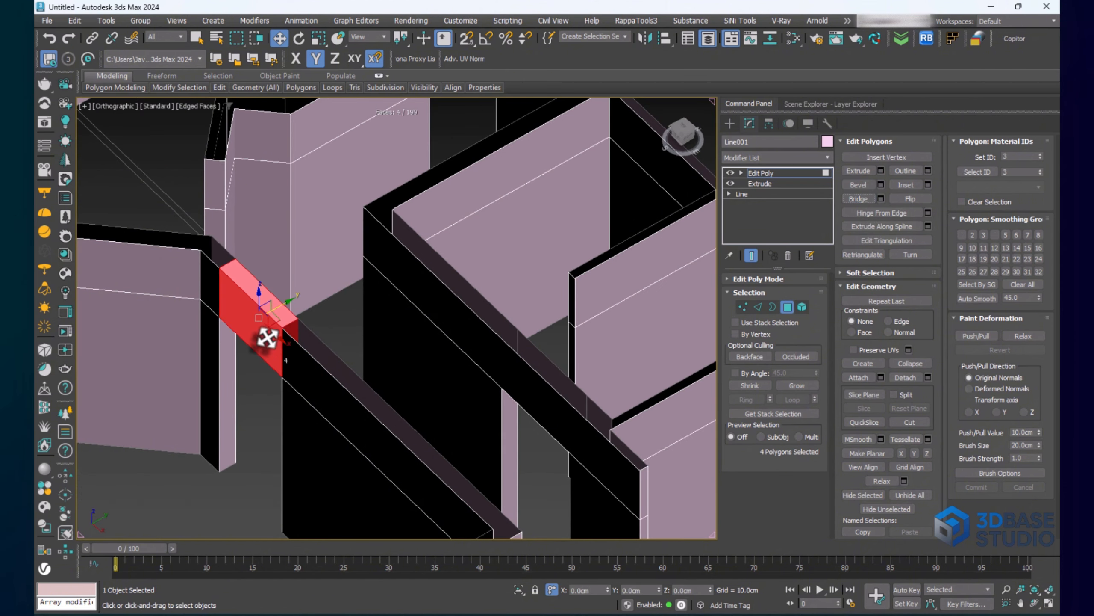
left_click(264, 298)
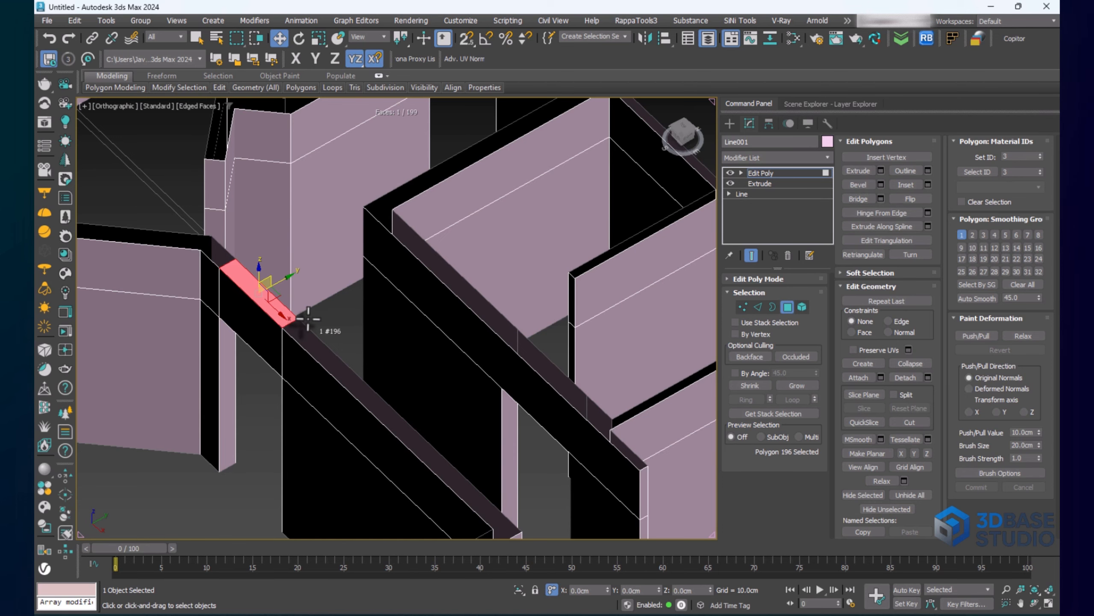
key("Delete")
Bridge the upper end polygons across the wide opening beside the angled wall and delete the bridge's top face
middle_click_drag(239, 245, 293, 349)
scroll(320, 293, "down", 3)
scroll(329, 309, "up", 5)
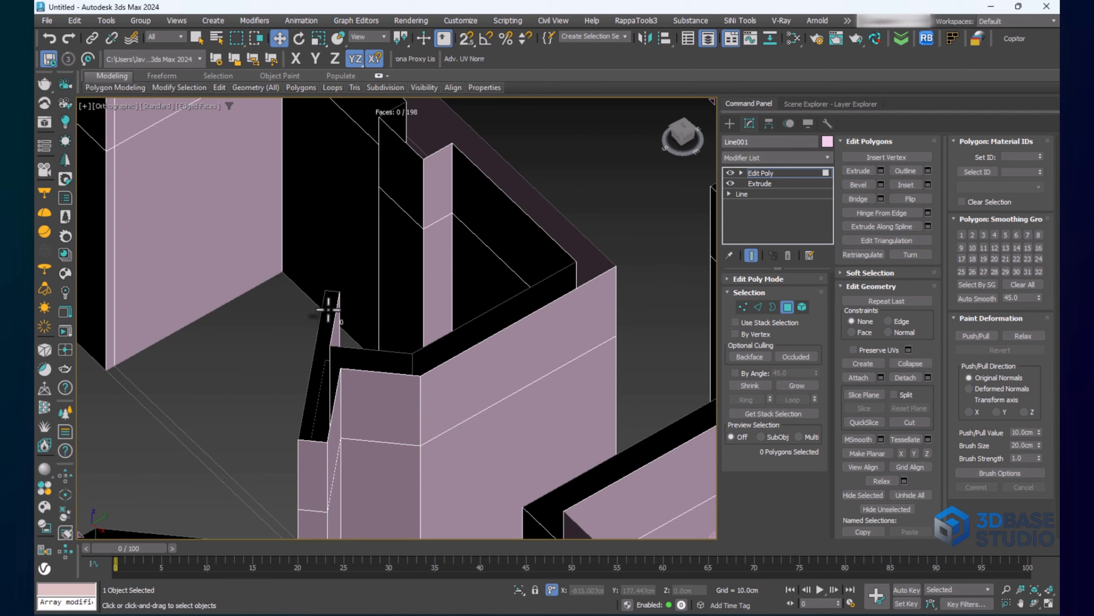
left_click(328, 309)
scroll(330, 307, "down", 2)
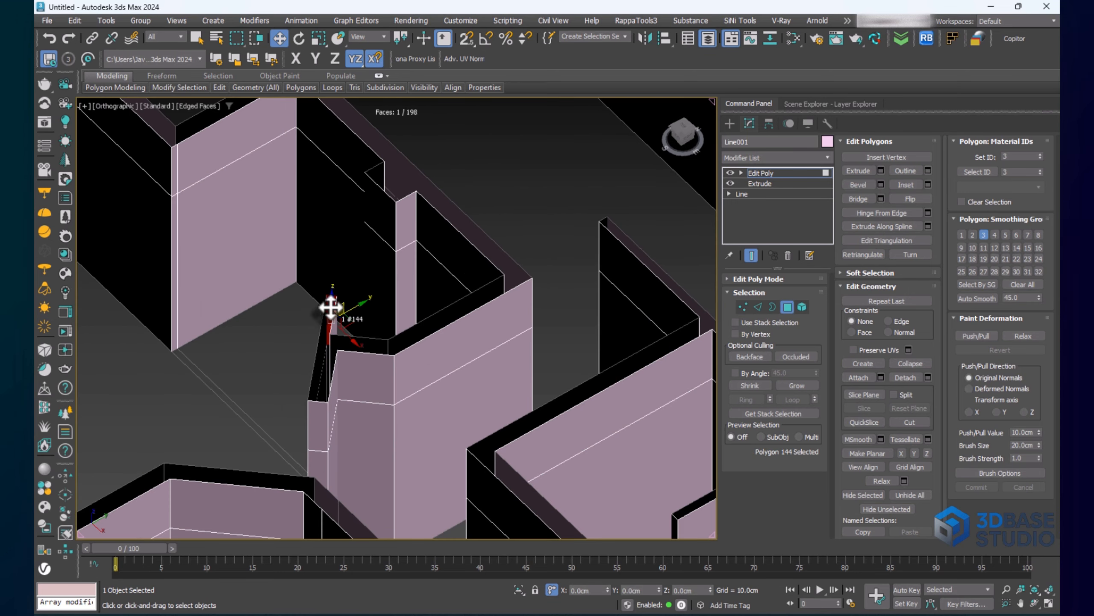
left_click(177, 166, "ctrl")
left_click(859, 198)
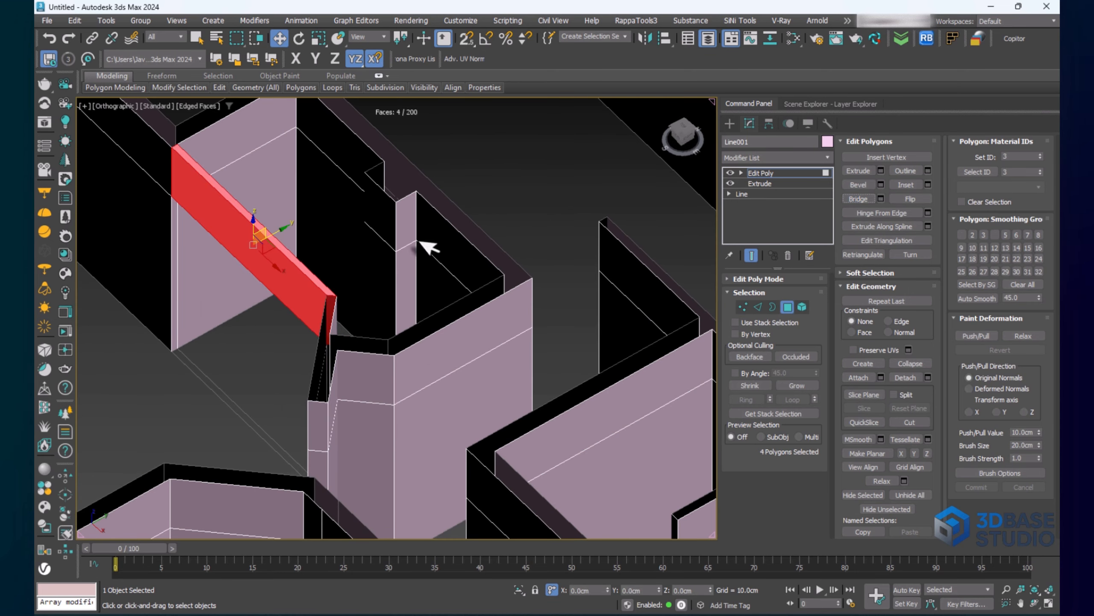
scroll(312, 259, "up", 2)
left_click(311, 270)
key("Delete")
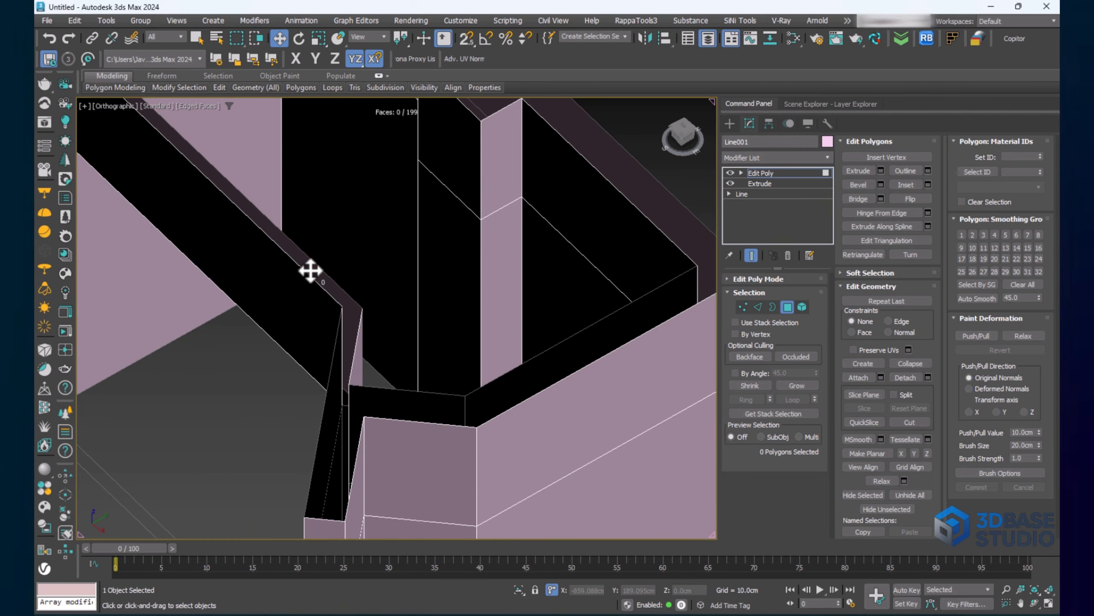
Select the long partition wall's horizontal edge ring and connect it with one vertical segment facing the short stub wall
scroll(310, 270, "down", 5)
middle_click_drag(337, 379, 302, 293)
middle_click_drag(412, 394, 342, 311)
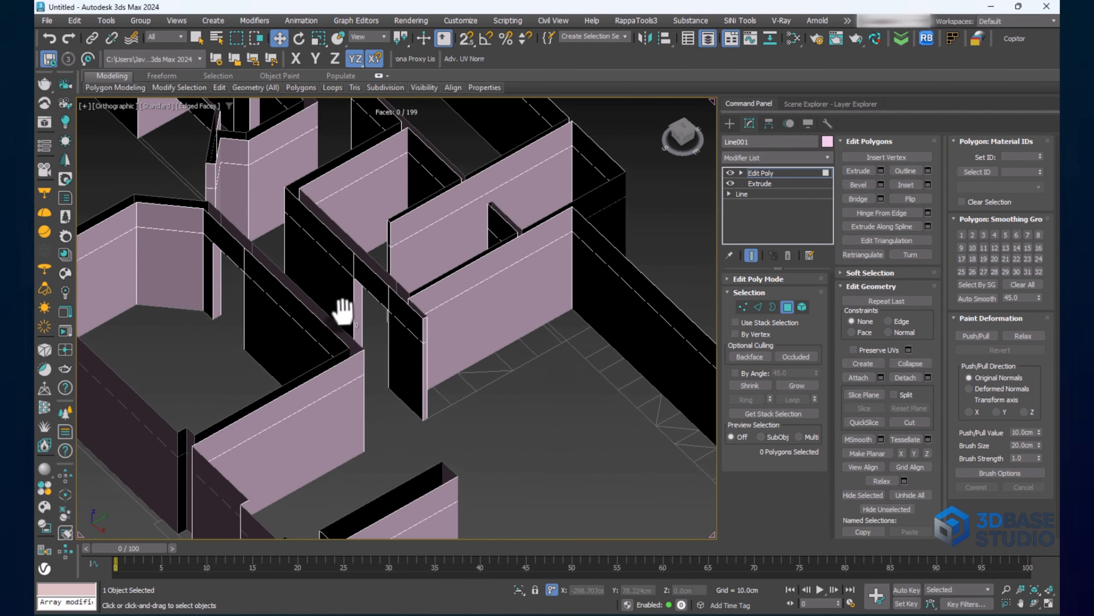
scroll(342, 311, "down", 4)
scroll(415, 336, "up", 7)
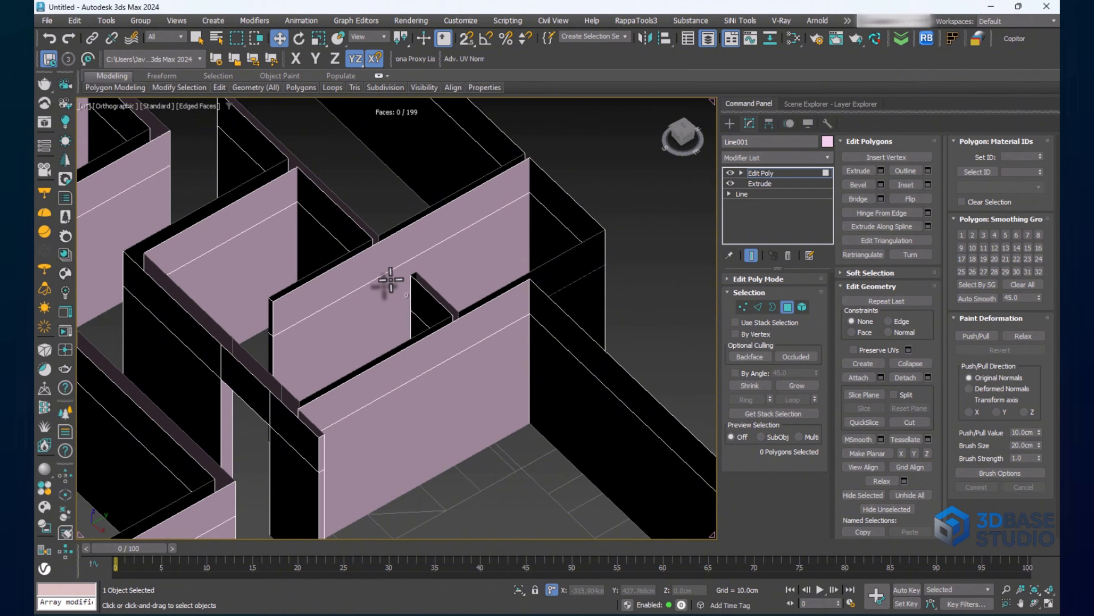
left_click(758, 307)
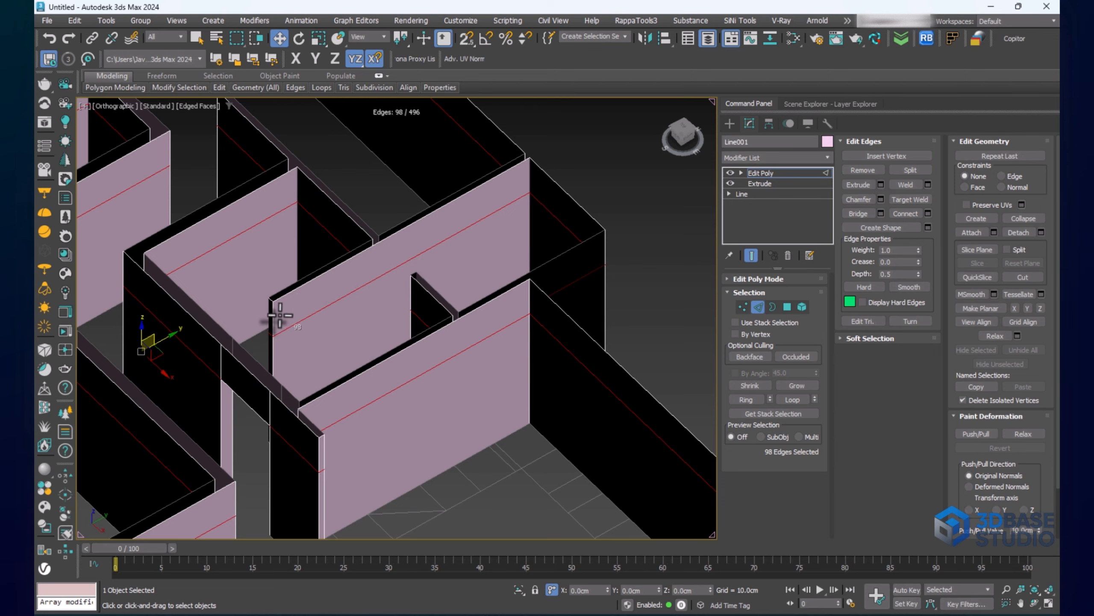
scroll(273, 324, "down", 2)
middle_click_drag(398, 334, 359, 353, "alt")
scroll(463, 348, "up", 3)
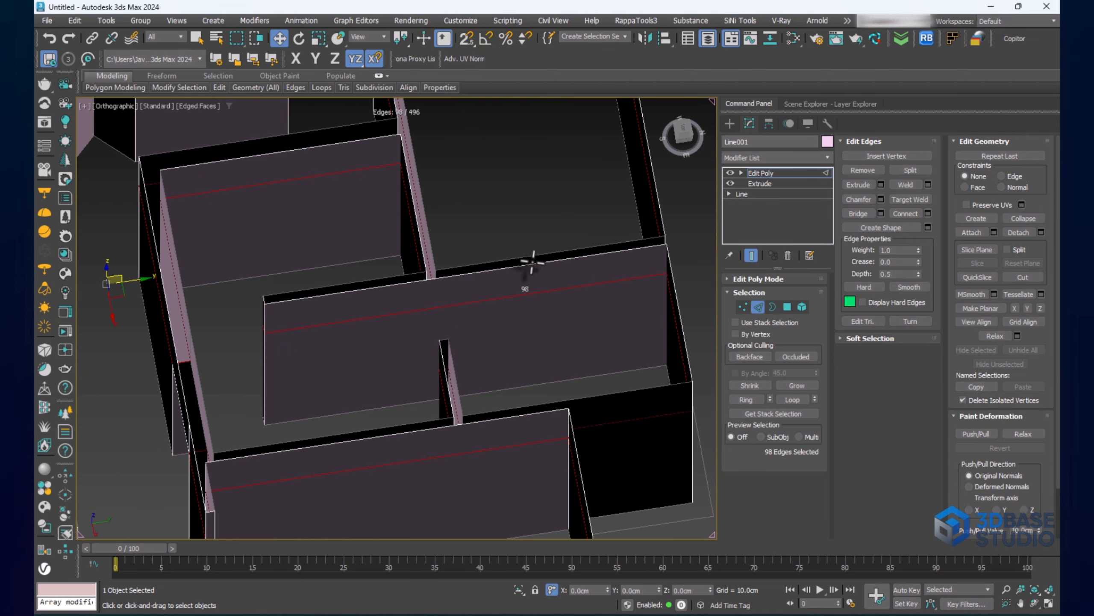
left_click(483, 301)
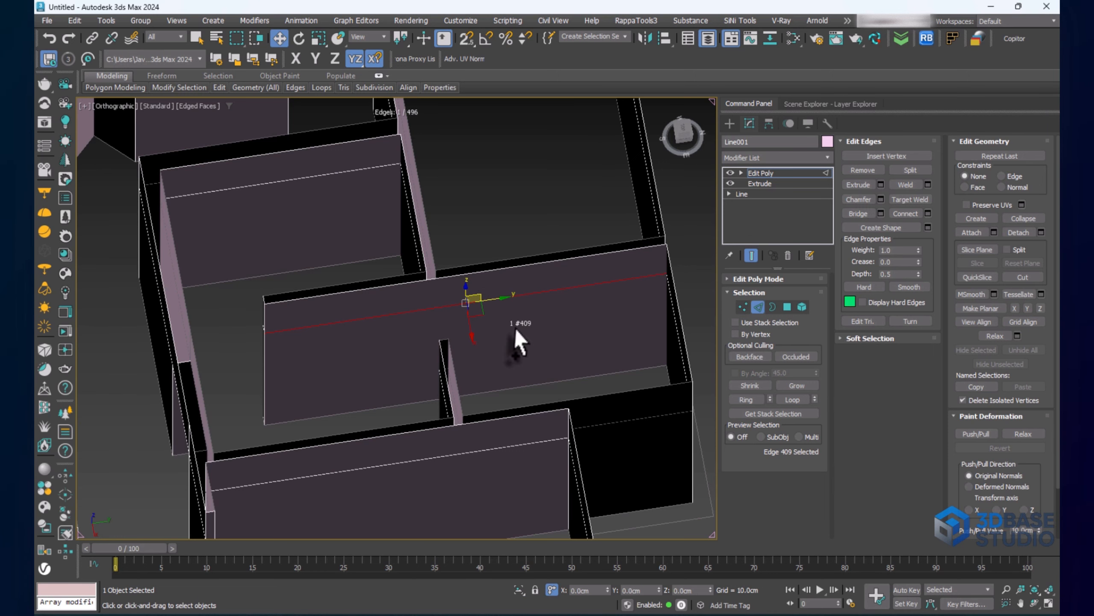
left_click(746, 399)
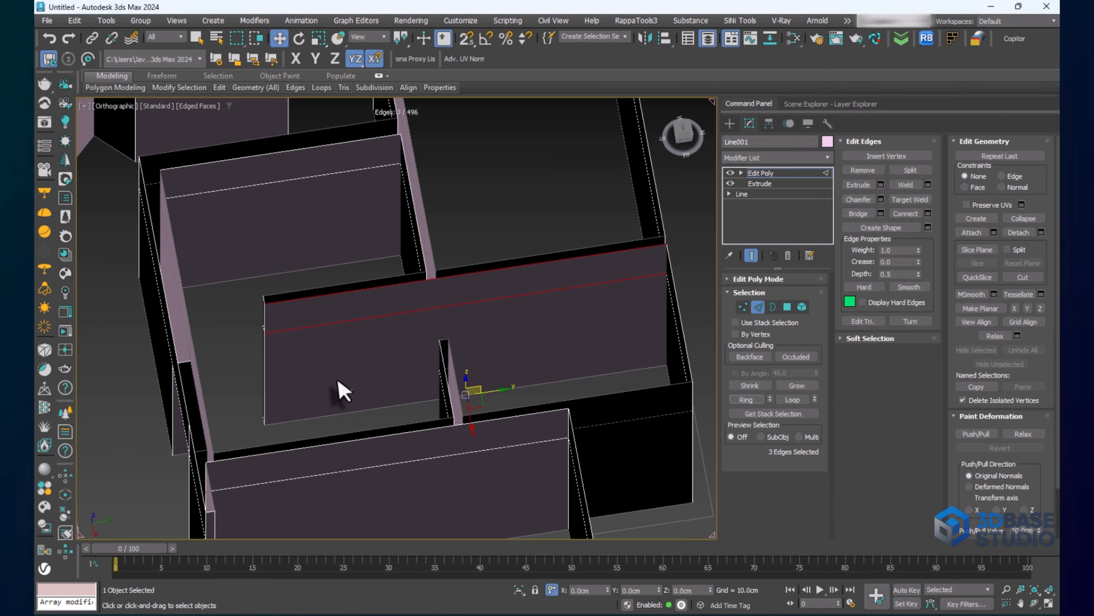
key("ctrl+shift+e")
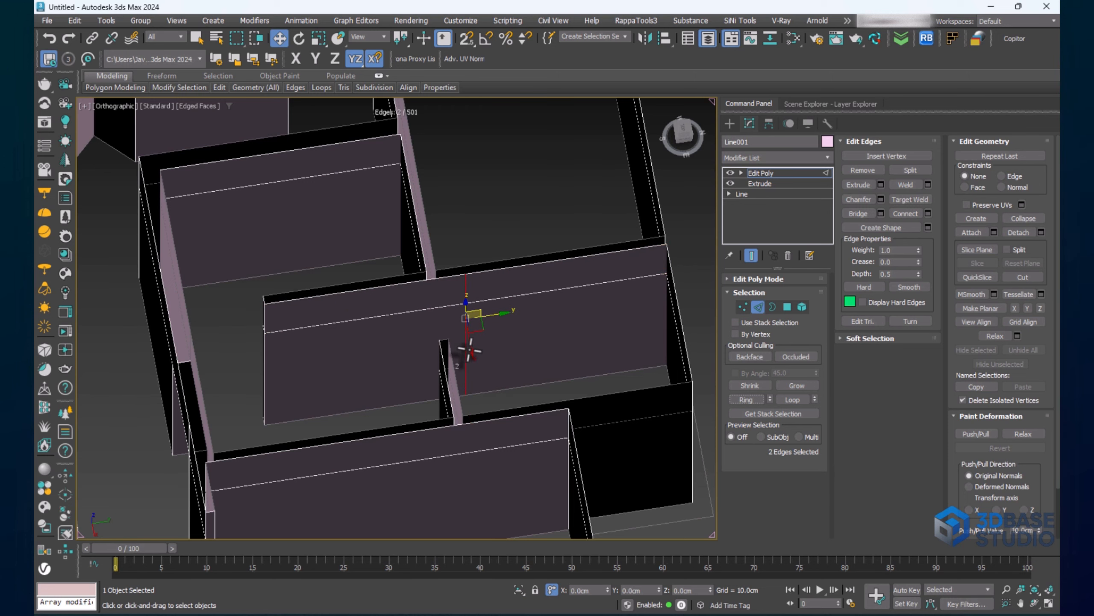
Switch to 3D snapping and move the partition wall's new vertical segment along Y to align with one side of the short stub wall
left_click(469, 42)
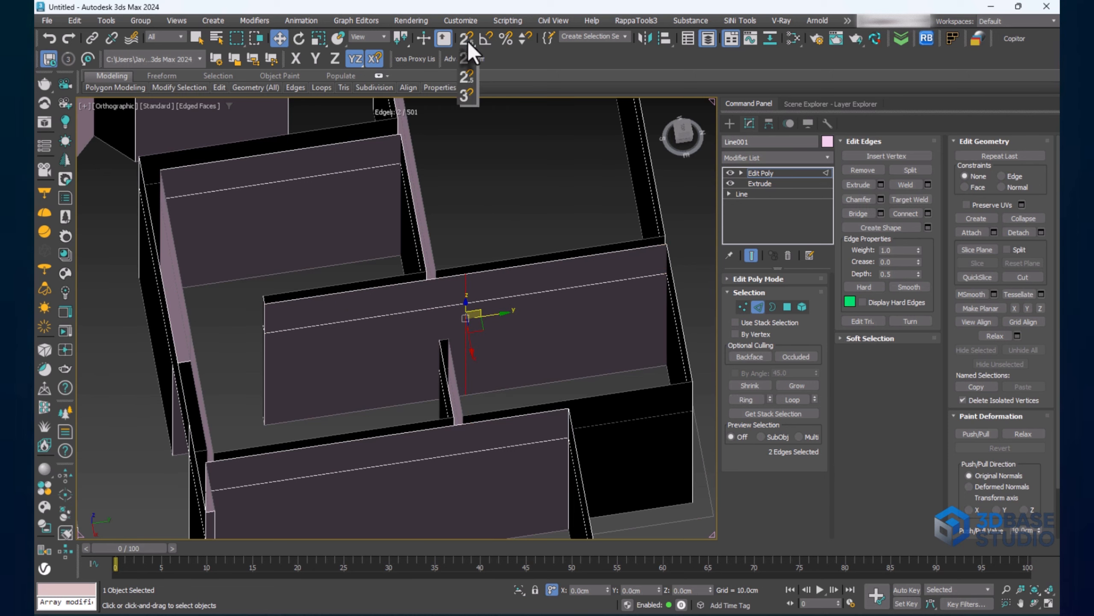
left_click(470, 94)
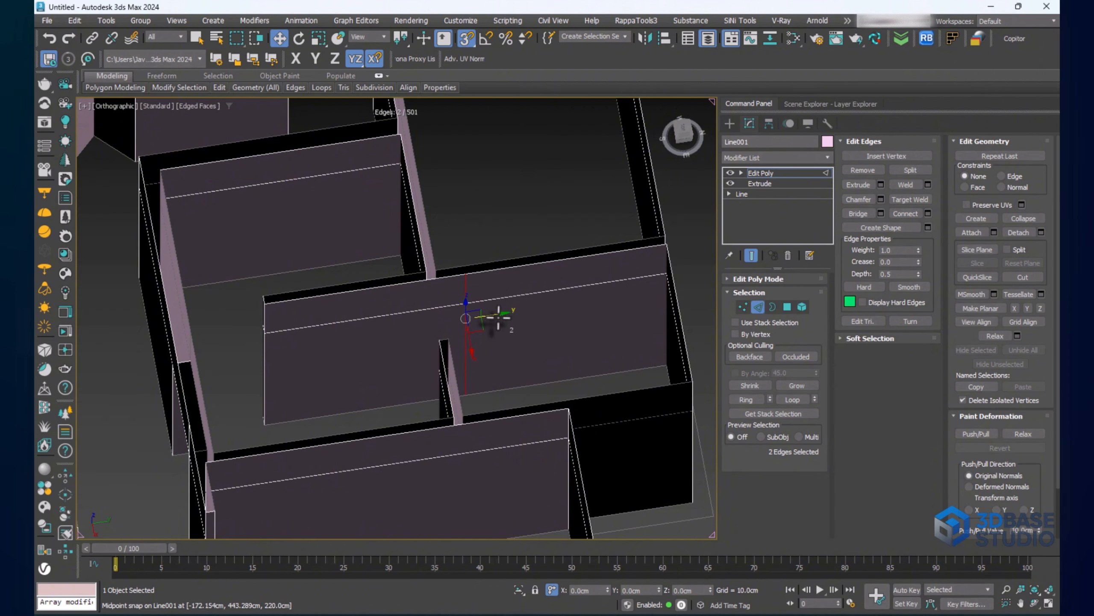
left_click_drag(492, 316, 464, 337)
key("s")
scroll(446, 341, "up", 5)
key("s")
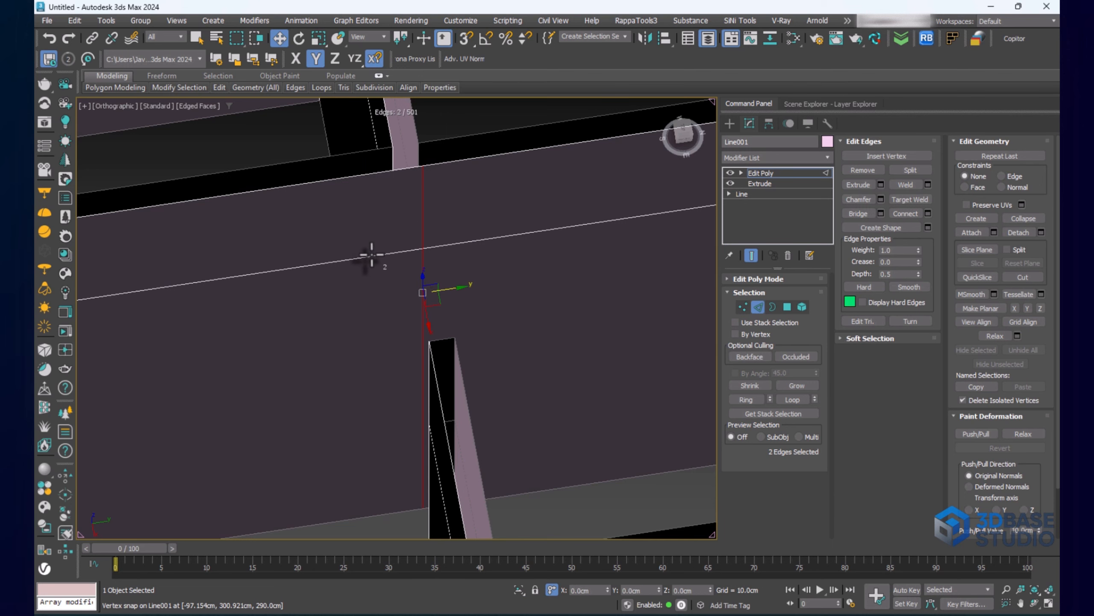
Connect the edge ring beside that segment with a second vertical segment and snap it along Y to the stub wall's other side
left_click(372, 254)
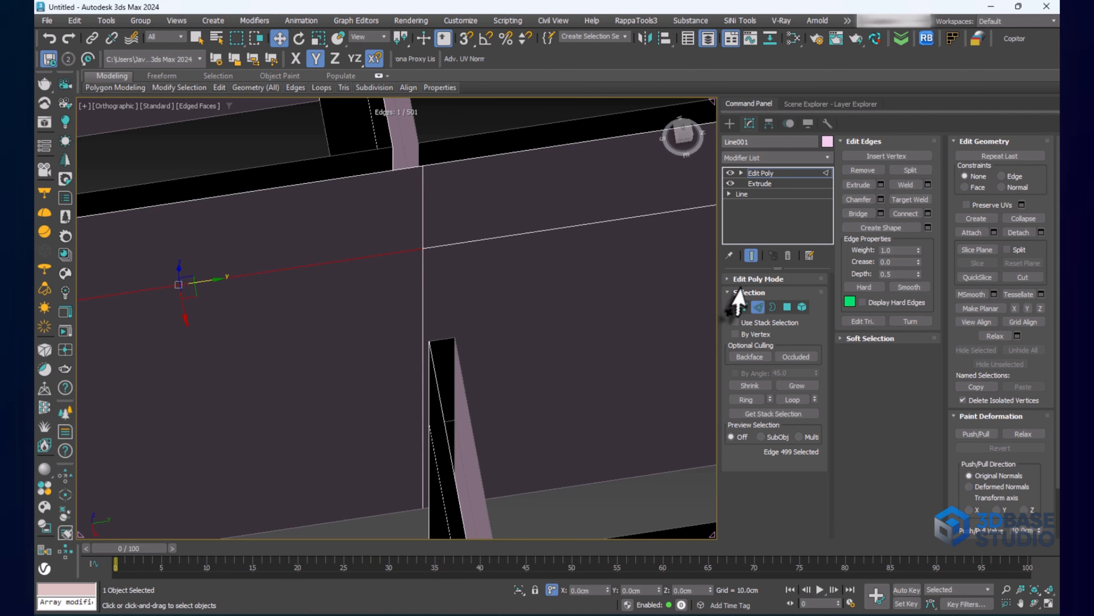
left_click(750, 398)
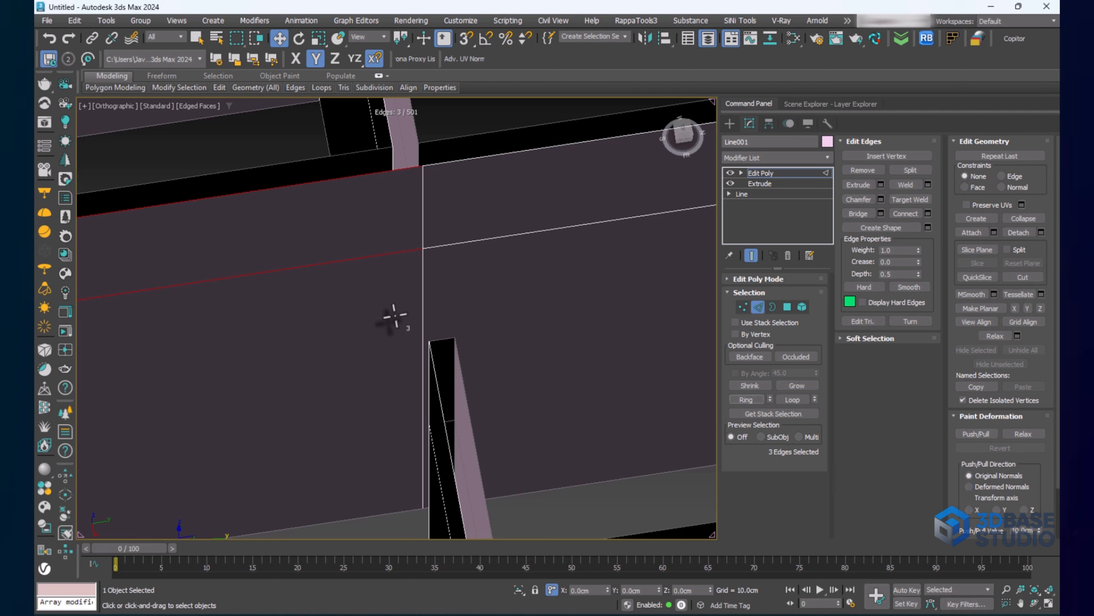
scroll(334, 190, "down", 2)
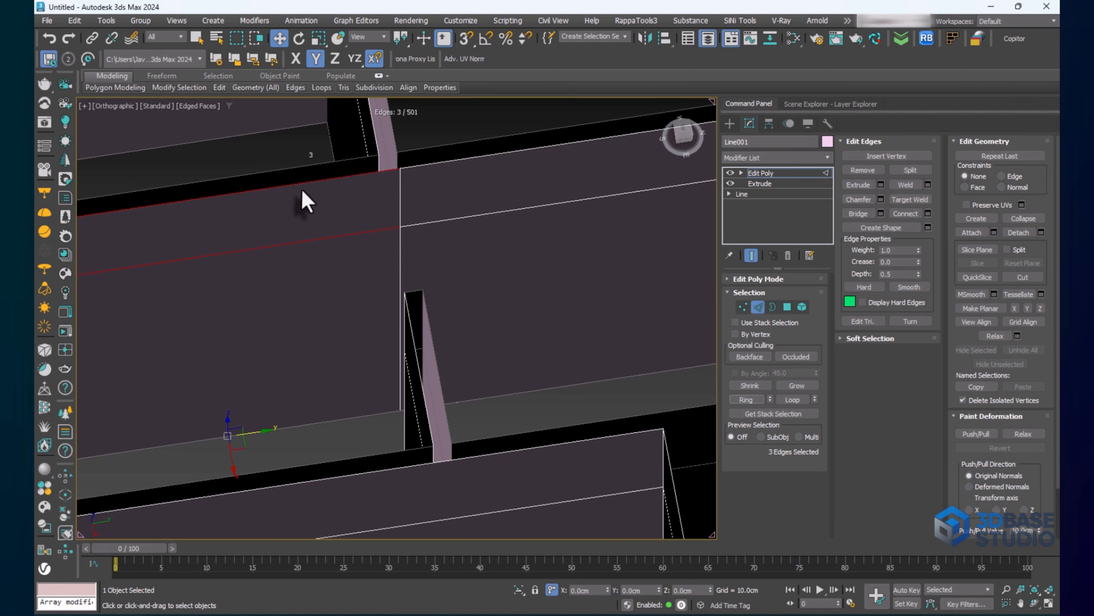
key("ctrl+shift+e")
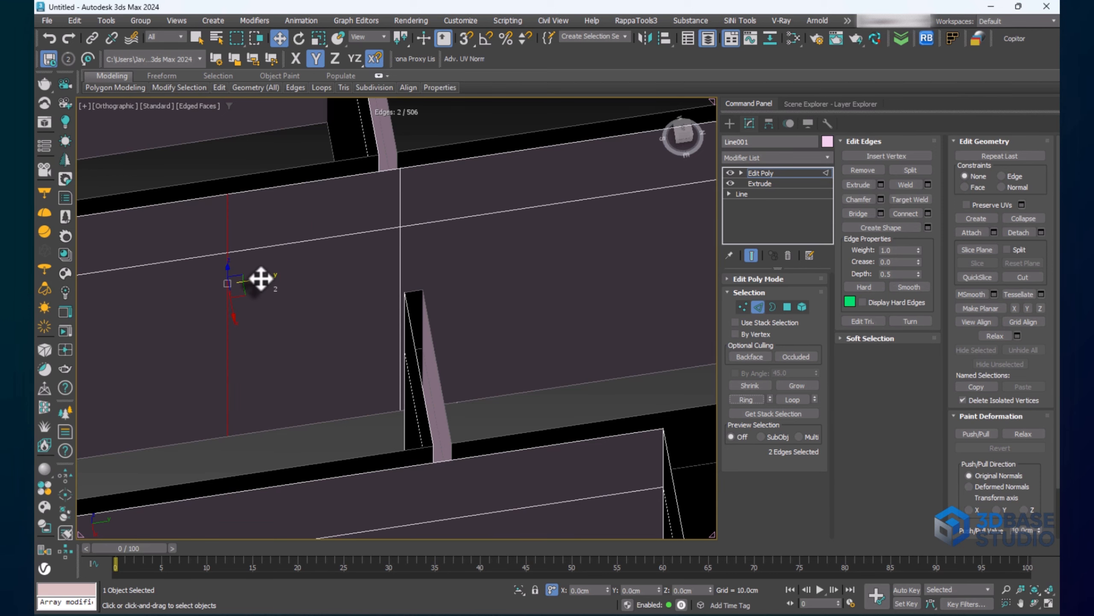
left_click_drag(261, 278, 403, 297)
scroll(398, 249, "down", 2)
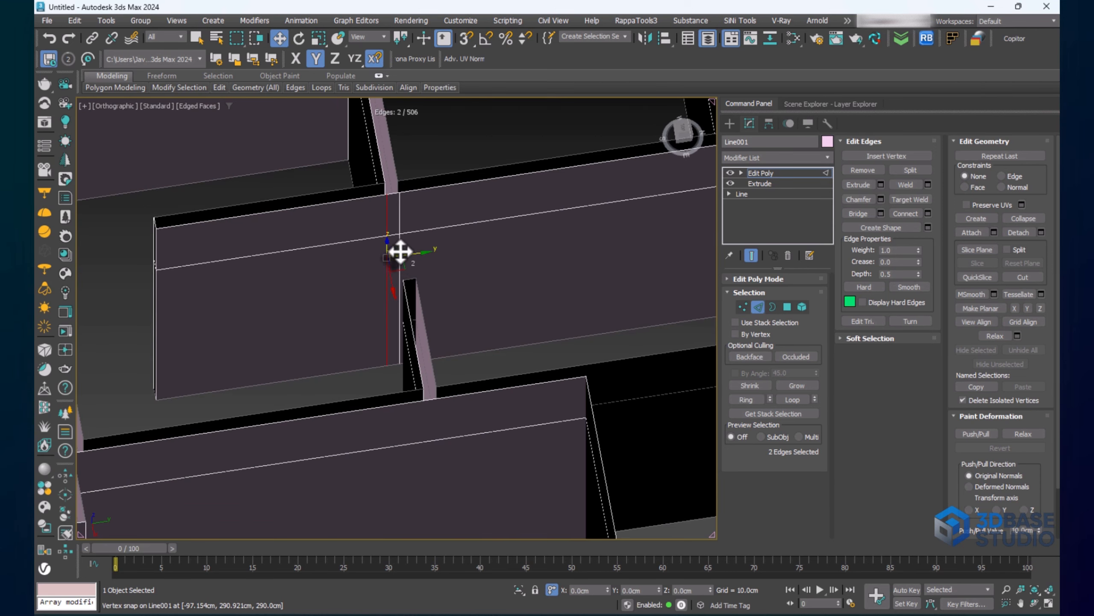
Connect the horizontal edge ring on the wall facing the other wall end and snap the new segment along X to that end's near side
scroll(415, 257, "down", 3)
middle_click_drag(374, 284, 362, 365, "alt")
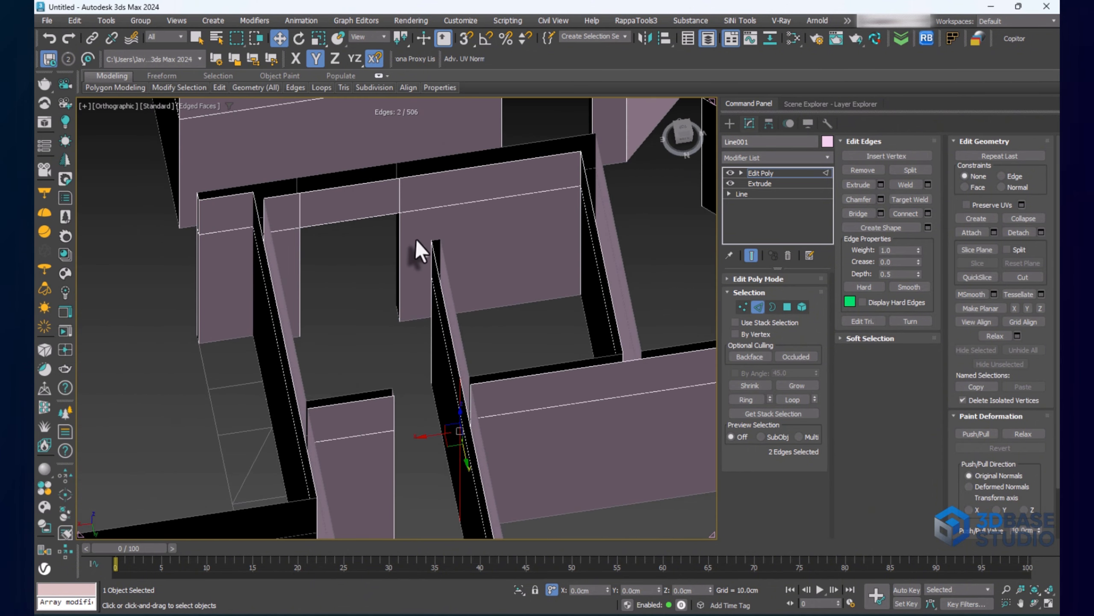
left_click(436, 206)
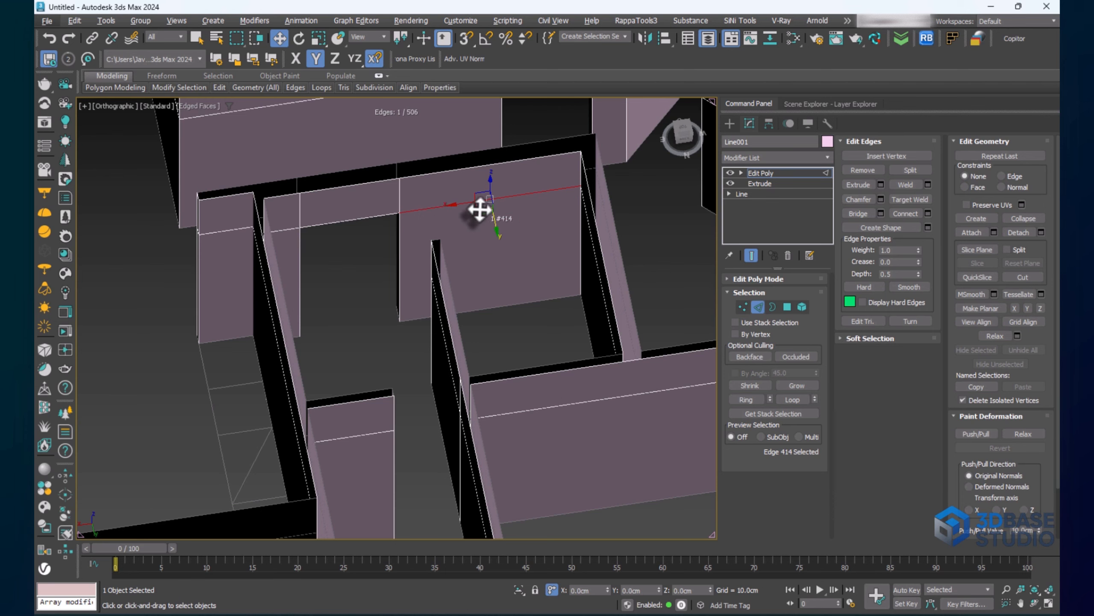
scroll(438, 207, "up", 1)
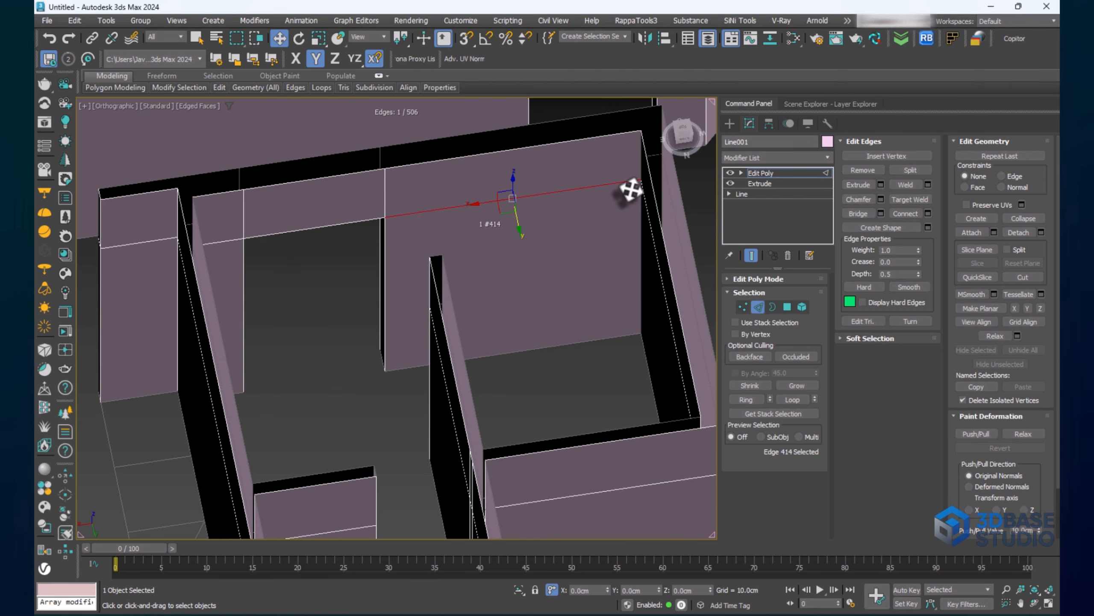
key("alt+r")
key("ctrl+shift+e")
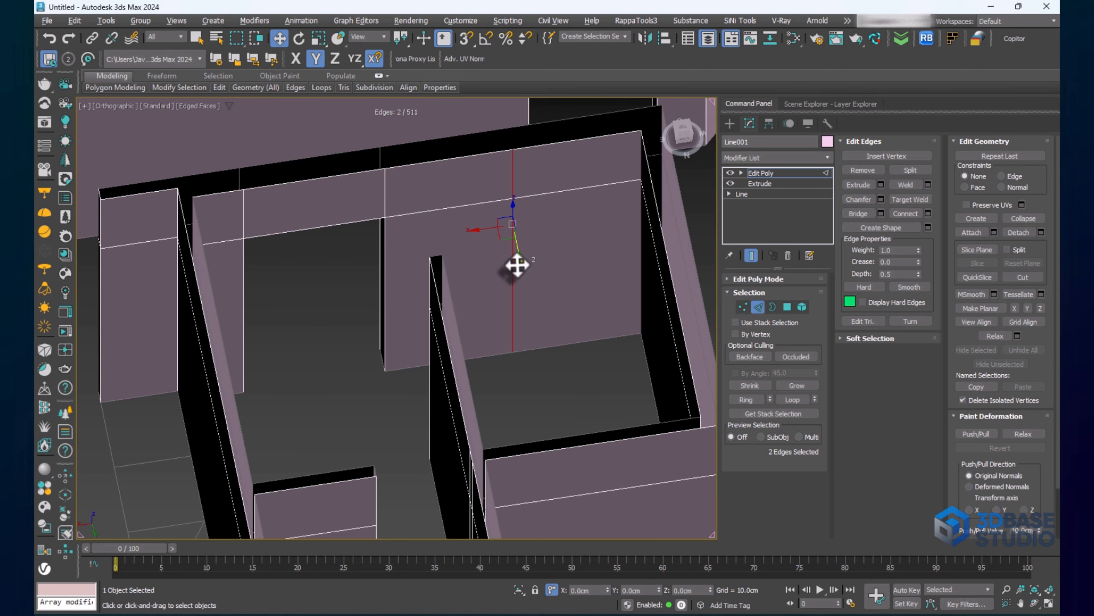
left_click_drag(479, 227, 405, 215)
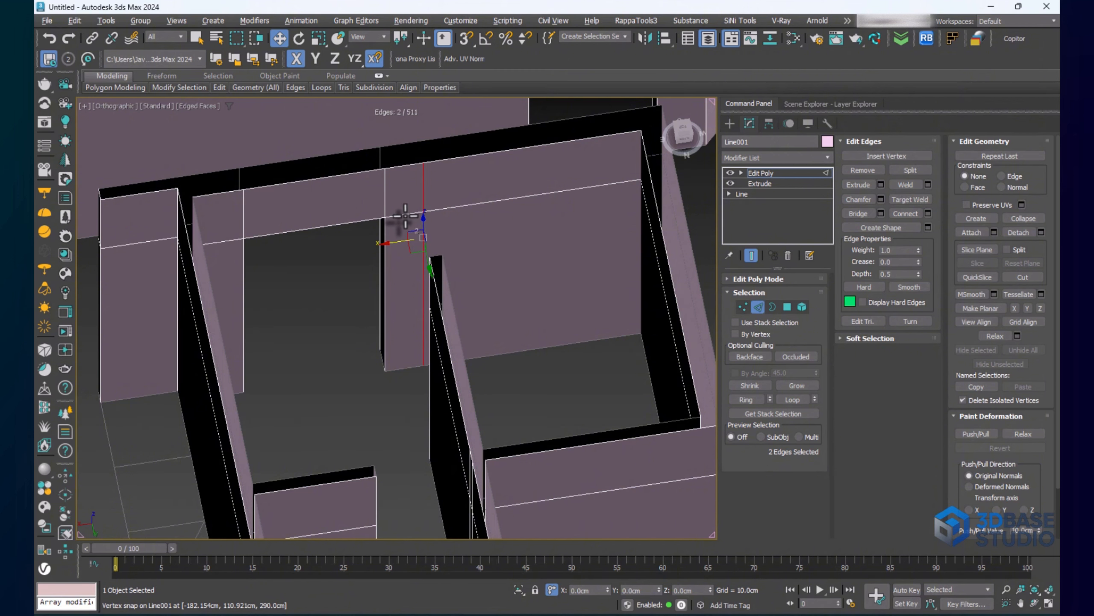
Connect the short edge ring beside that segment and snap the second vertical segment along X to the facing wall end's other side
left_click(405, 216)
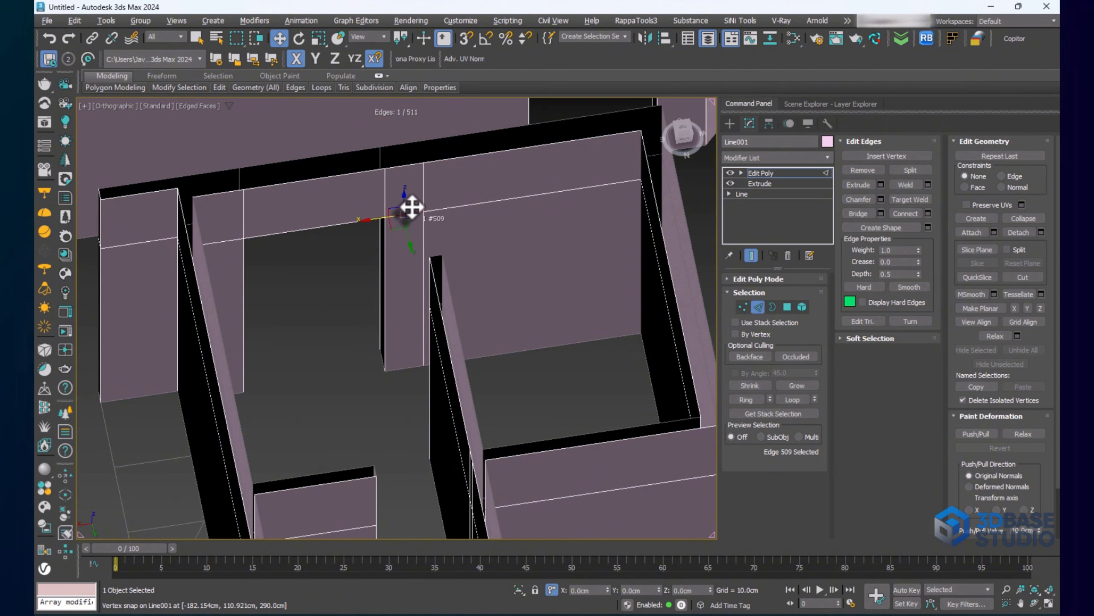
key("alt+r")
key("ctrl+shift+e")
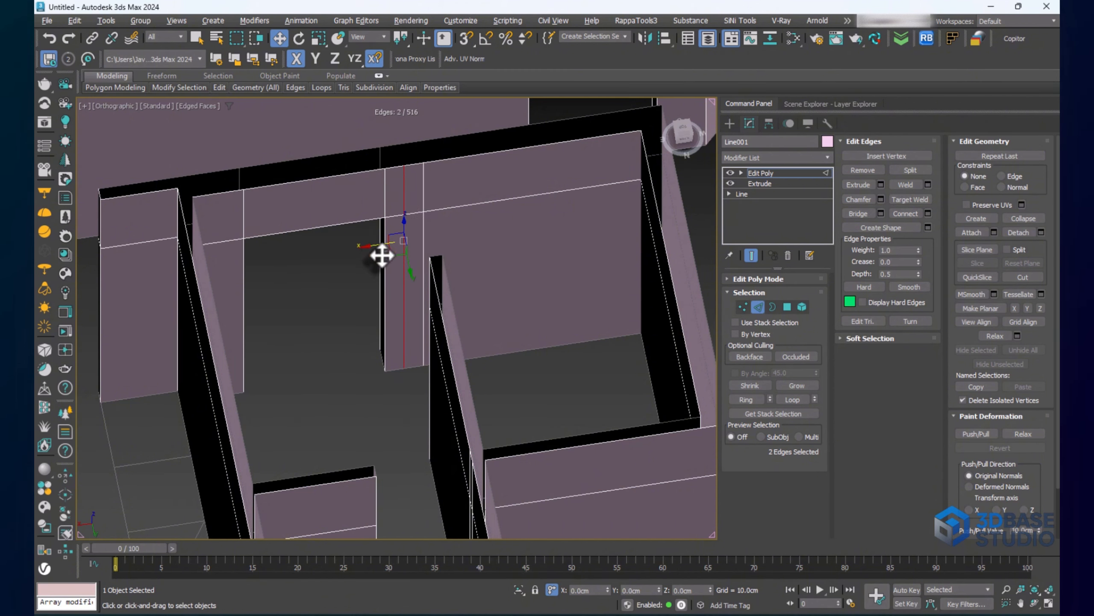
left_click_drag(382, 256, 430, 258)
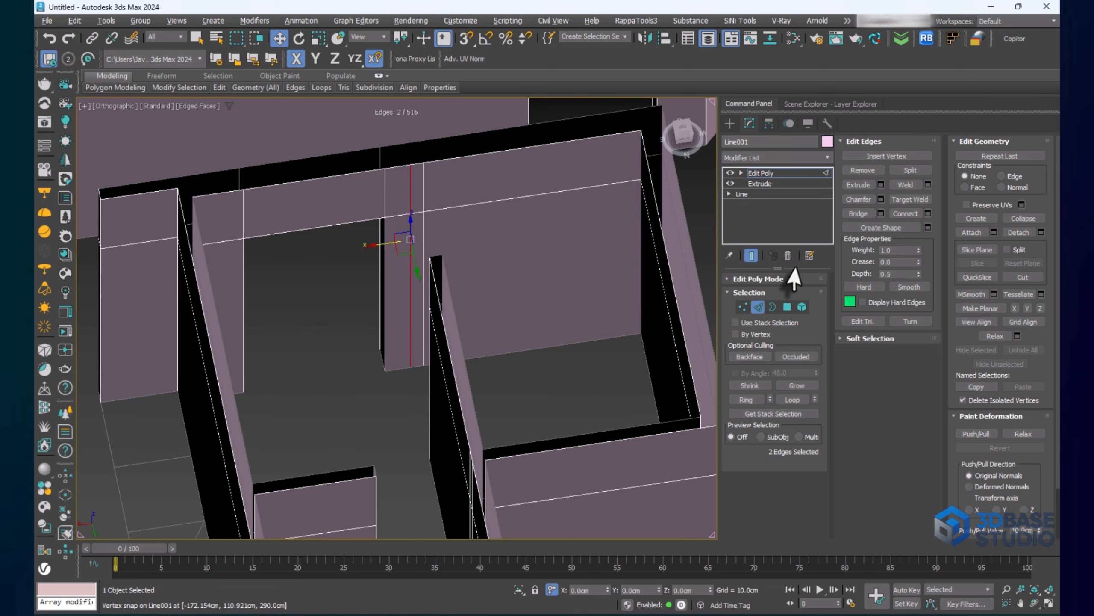
Bridge the upper strip polygon between the two new segments to the facing wall's upper end polygon and delete the lintel's top face
left_click(787, 307, "ctrl")
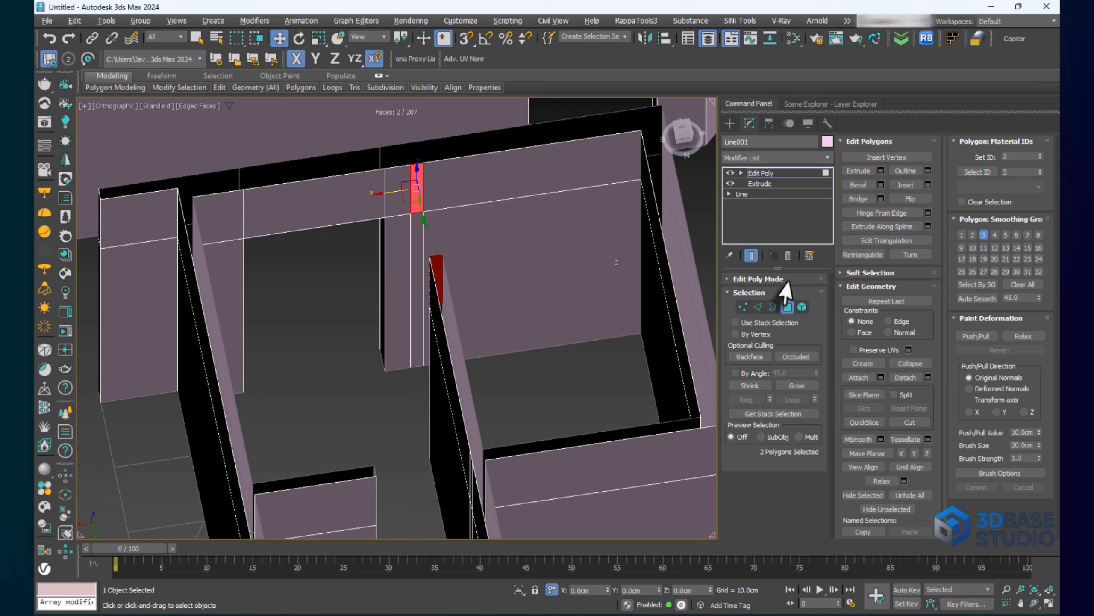
left_click(859, 199)
key("Delete")
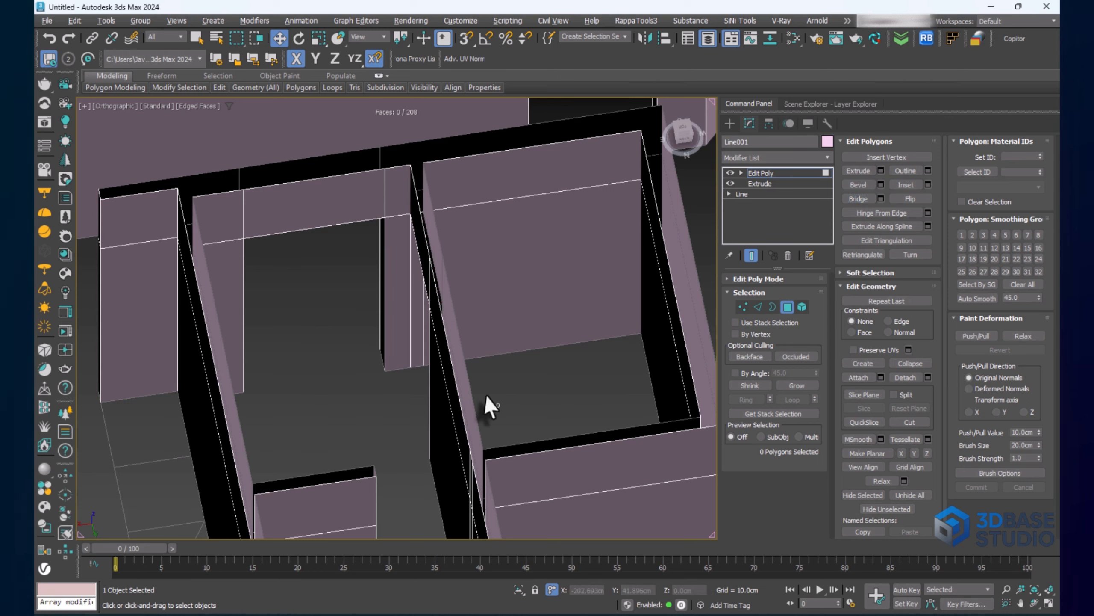
Bridge the stub wall's upper end polygon to the matching strip on the partition wall and delete the top face of that lintel
middle_click_drag(441, 326, 498, 393, "alt")
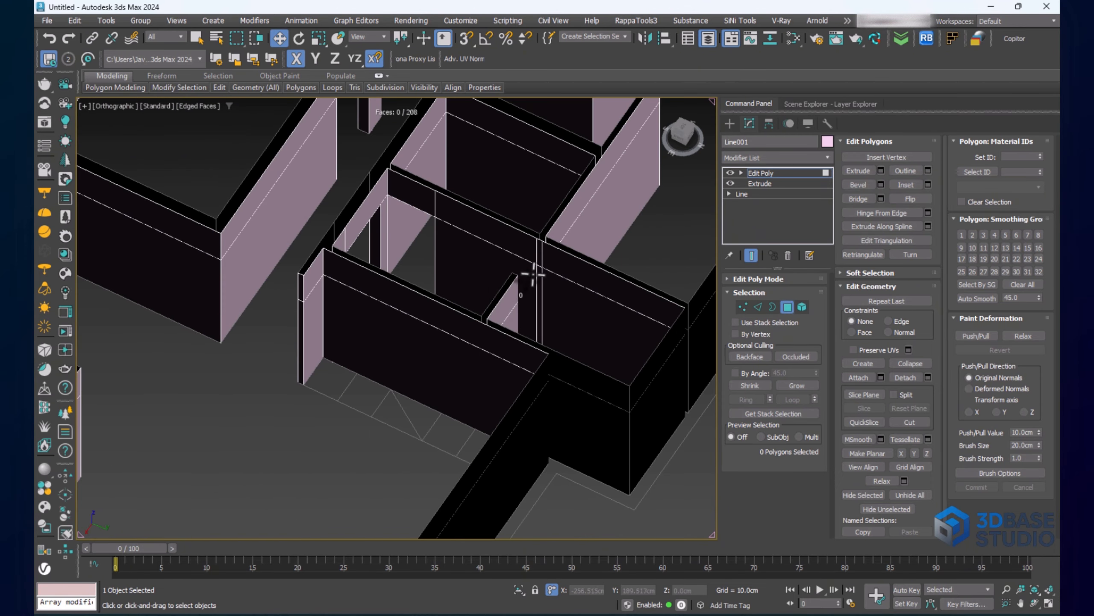
scroll(533, 274, "up", 5)
left_click(475, 282)
left_click(616, 149, "ctrl")
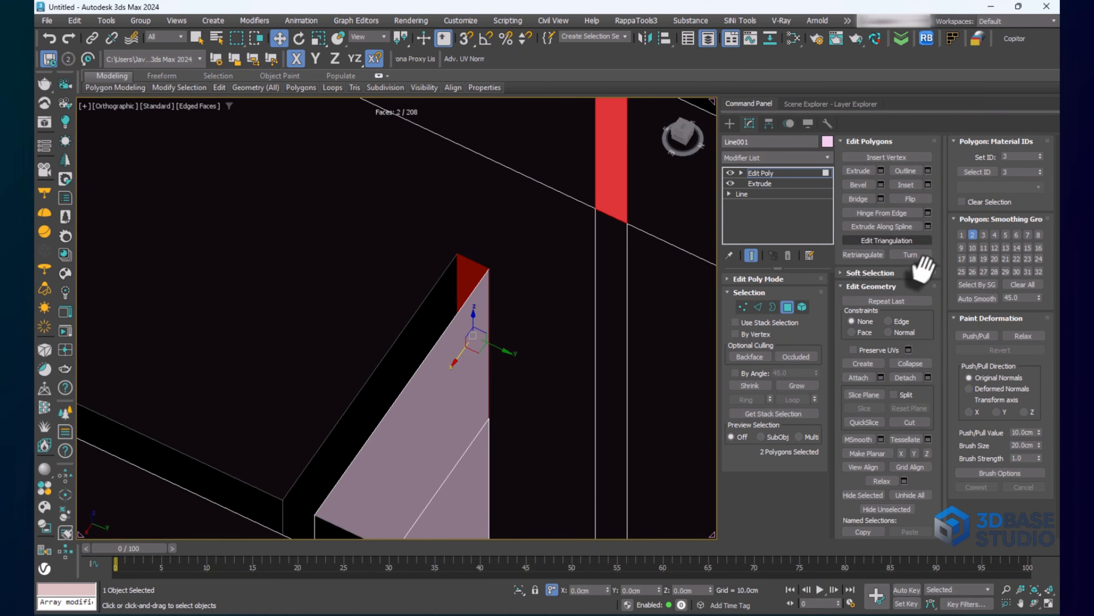
left_click(860, 200)
left_click(492, 224)
scroll(481, 285, "down", 5)
key("Delete")
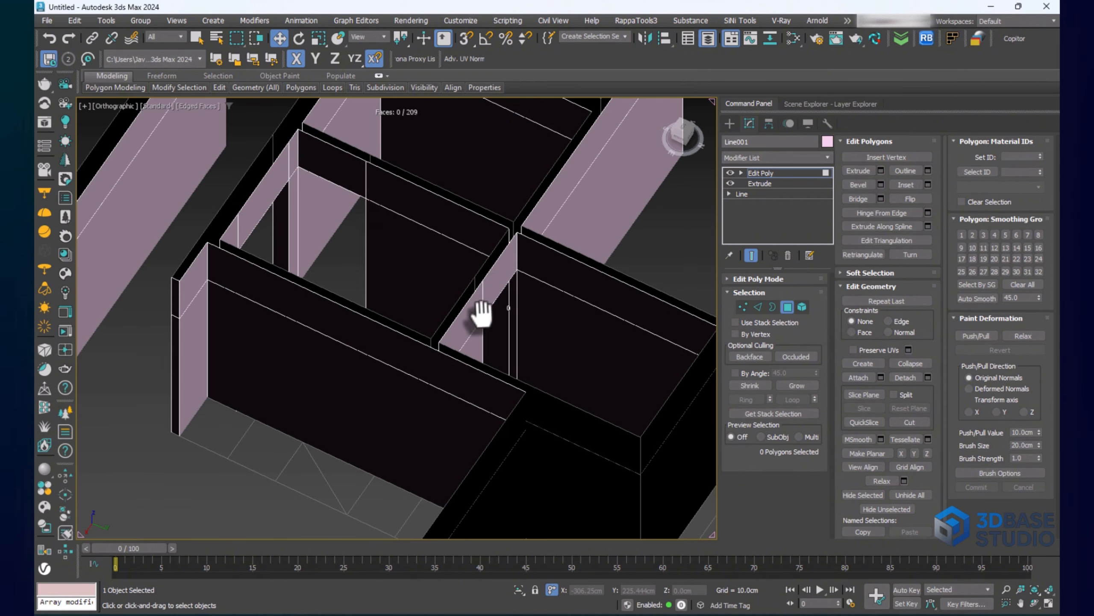
Look over the apartment walls for remaining openings without lintels, ending at the angled wall
middle_click_drag(482, 314, 380, 461)
scroll(496, 258, "down", 4)
middle_click_drag(495, 247, 474, 349)
scroll(393, 313, "up", 4)
middle_click_drag(331, 288, 360, 331)
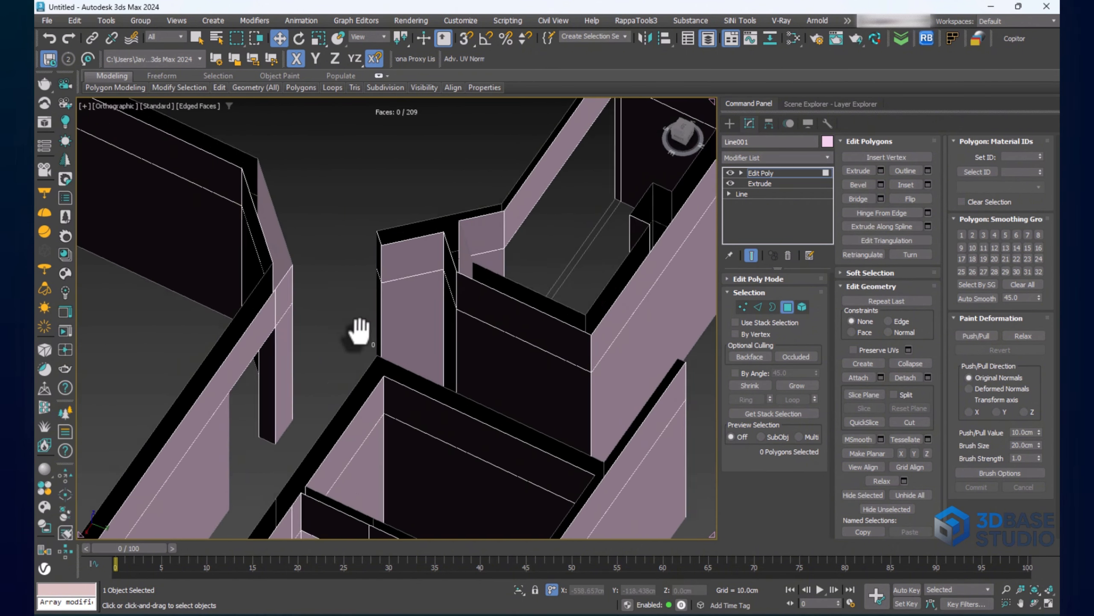
scroll(362, 321, "down", 5)
scroll(400, 321, "up", 4)
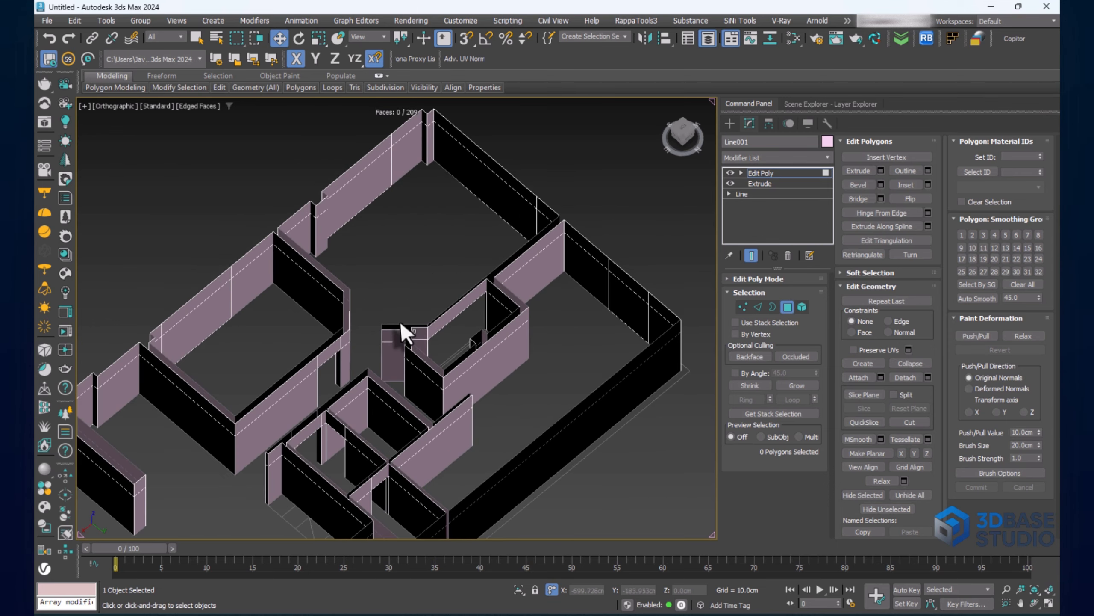
scroll(401, 320, "up", 6)
middle_click_drag(335, 362, 364, 368)
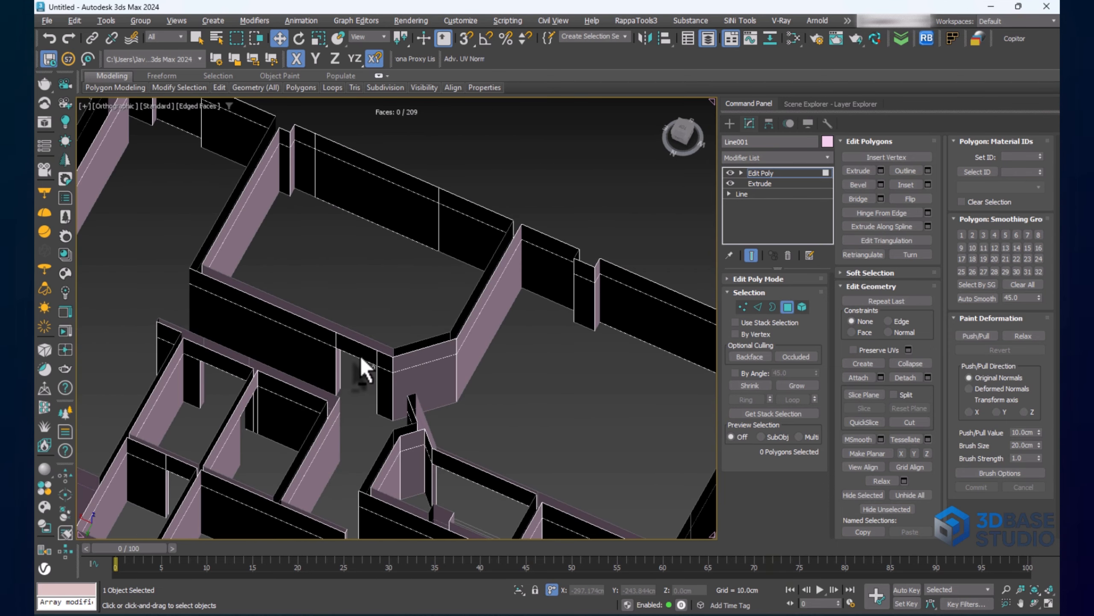
scroll(405, 384, "up", 4)
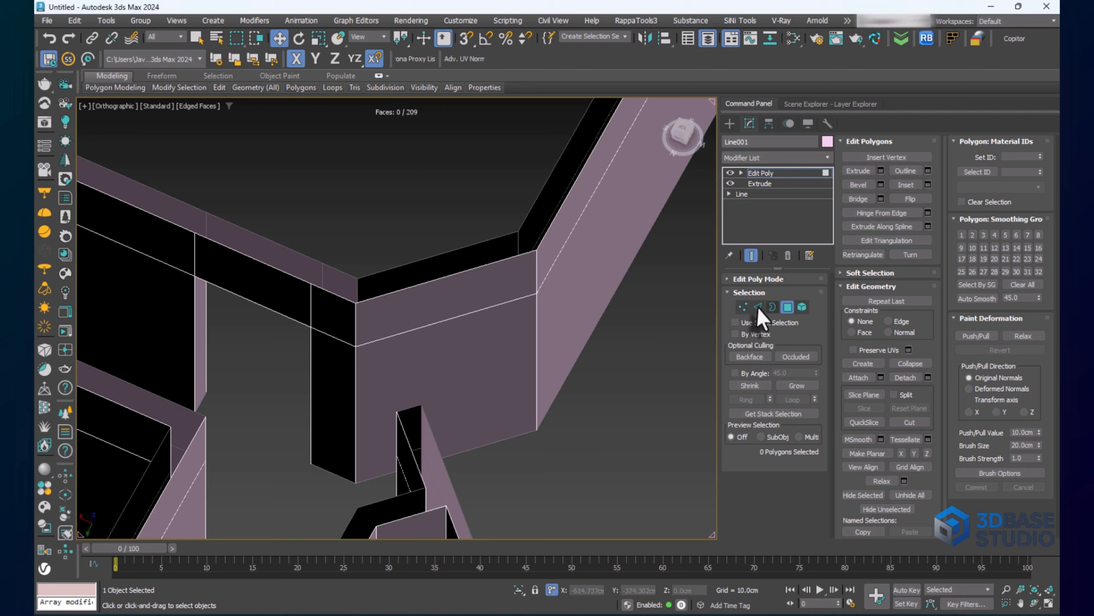
Select the angled wall's horizontal edge ring and connect it with one vertical segment facing the nearby wall end
left_click(758, 307)
left_click(417, 332)
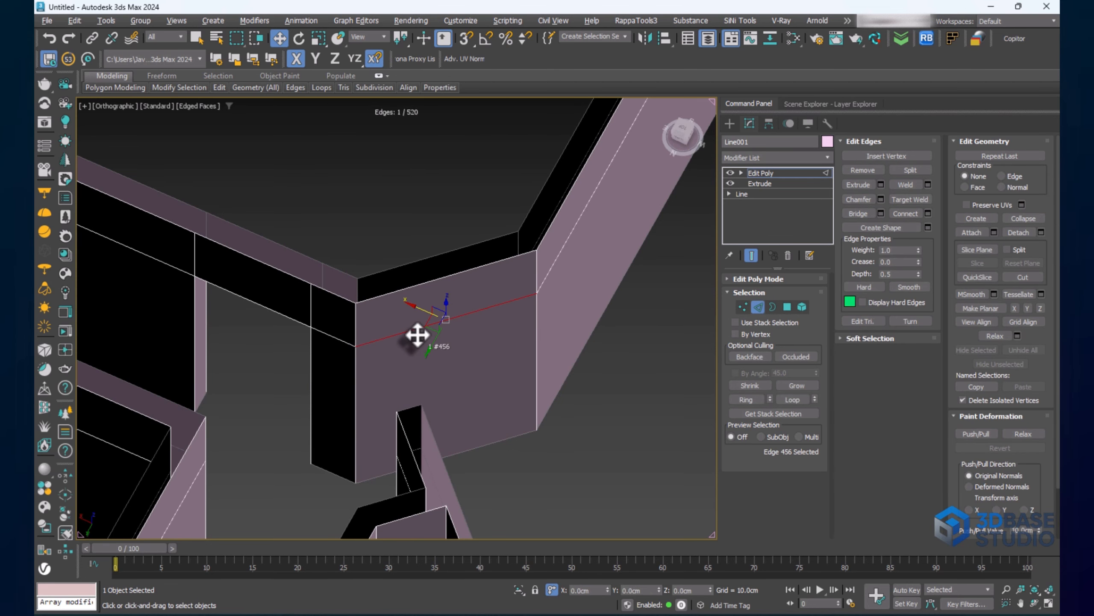
key("alt+r")
key("ctrl+shift+e")
middle_click_drag(456, 365, 452, 371, "alt")
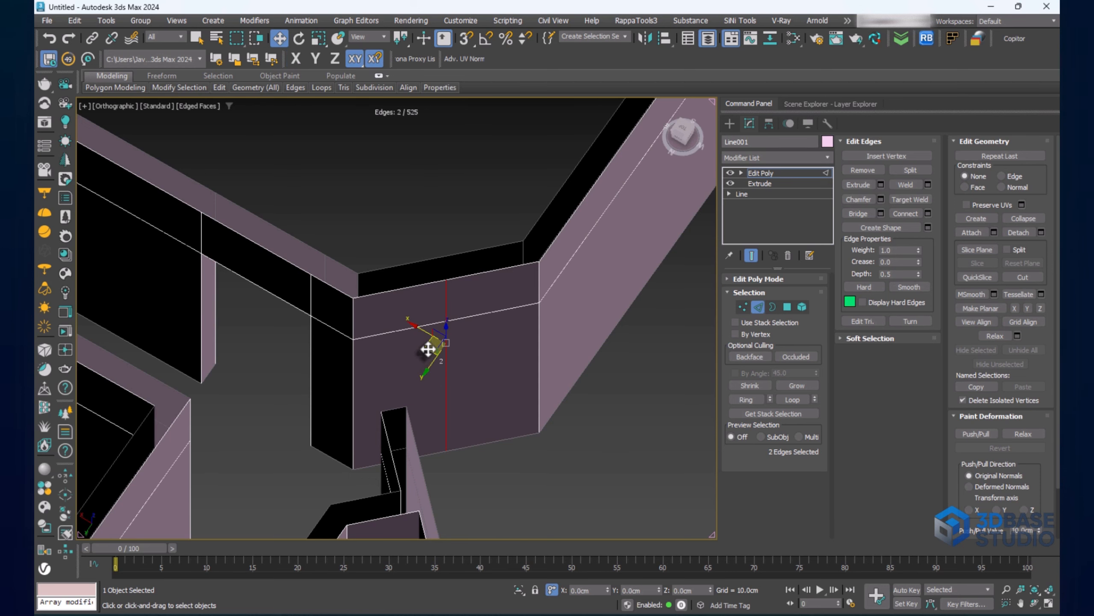
mouse_move(425, 345)
left_mouse_down()
mouse_move(410, 409)
mouse_move(379, 359)
mouse_move(366, 371)
mouse_move(362, 357)
mouse_move(430, 345)
left_mouse_up()
scroll(475, 314, "up", 2)
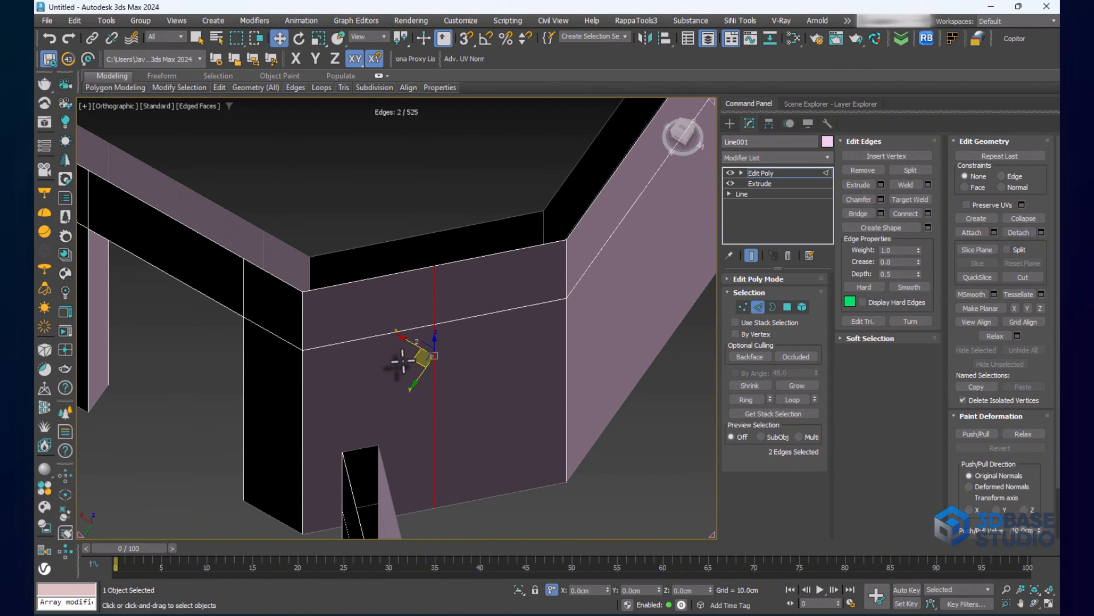
left_click(730, 123)
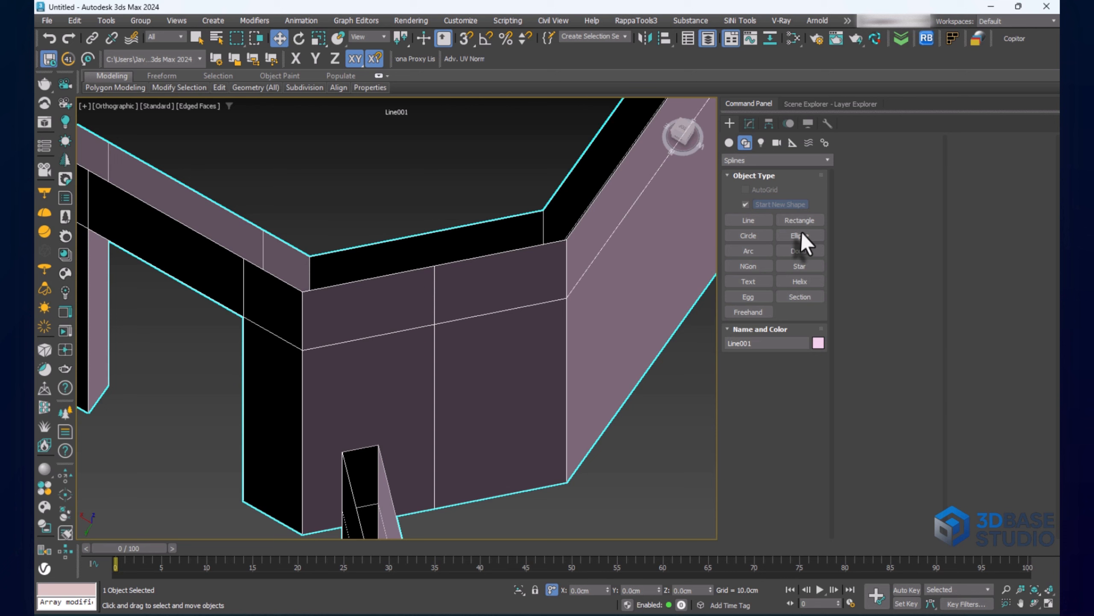
left_click(732, 145)
left_click(748, 204)
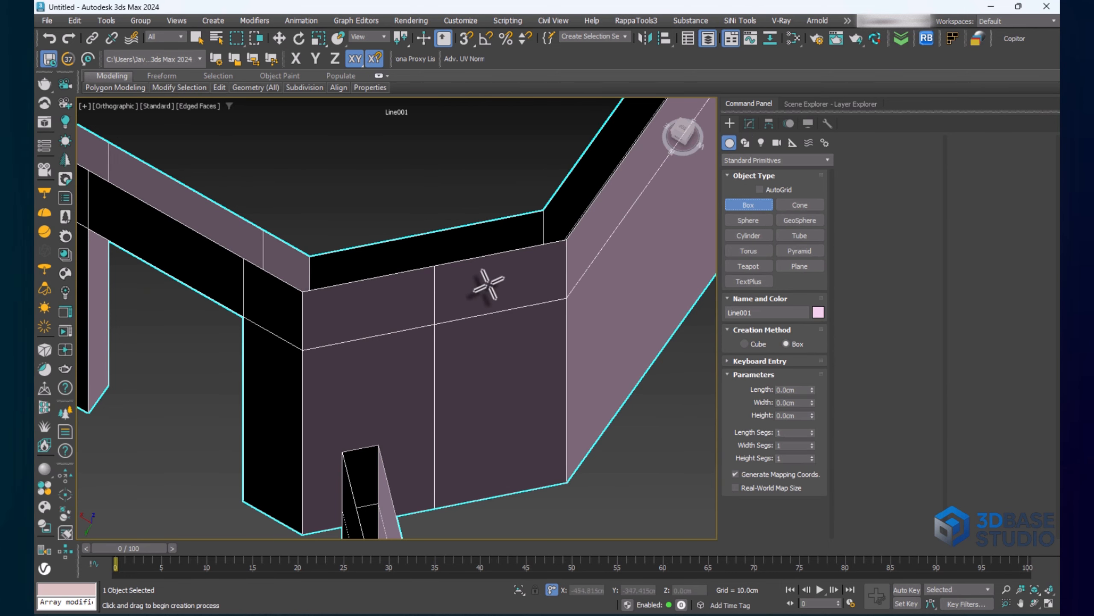
key("w")
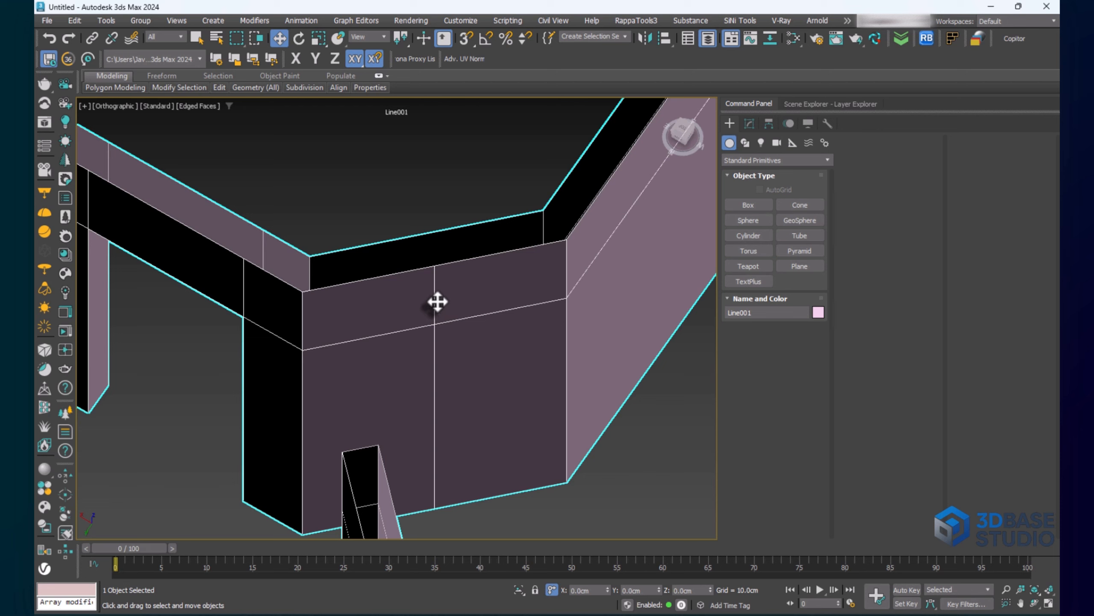
left_click(749, 125)
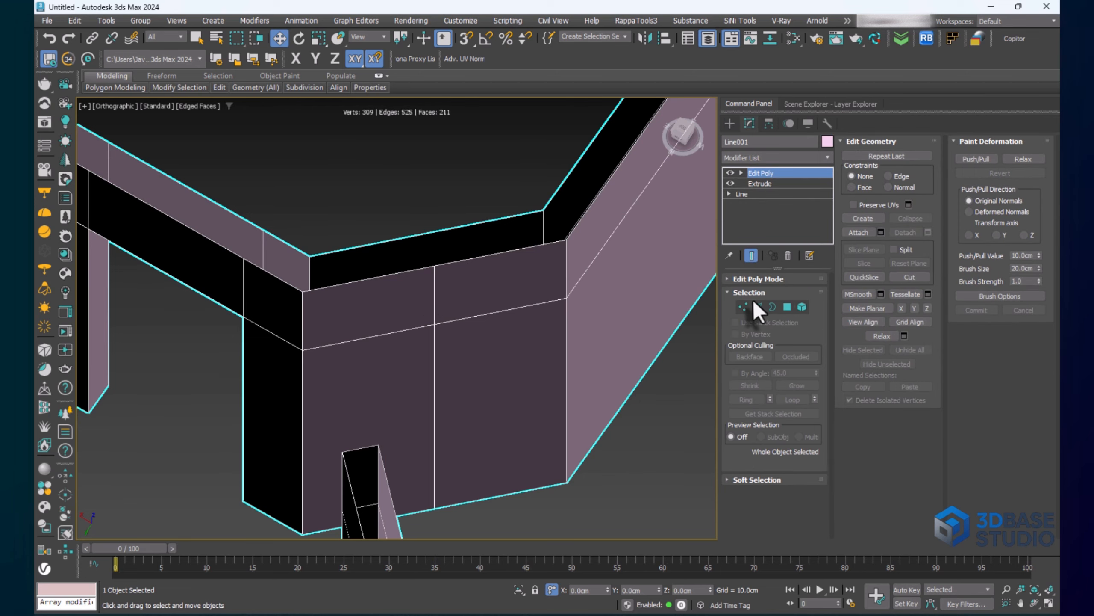
left_click(756, 305)
middle_click_drag(425, 370, 456, 381, "alt")
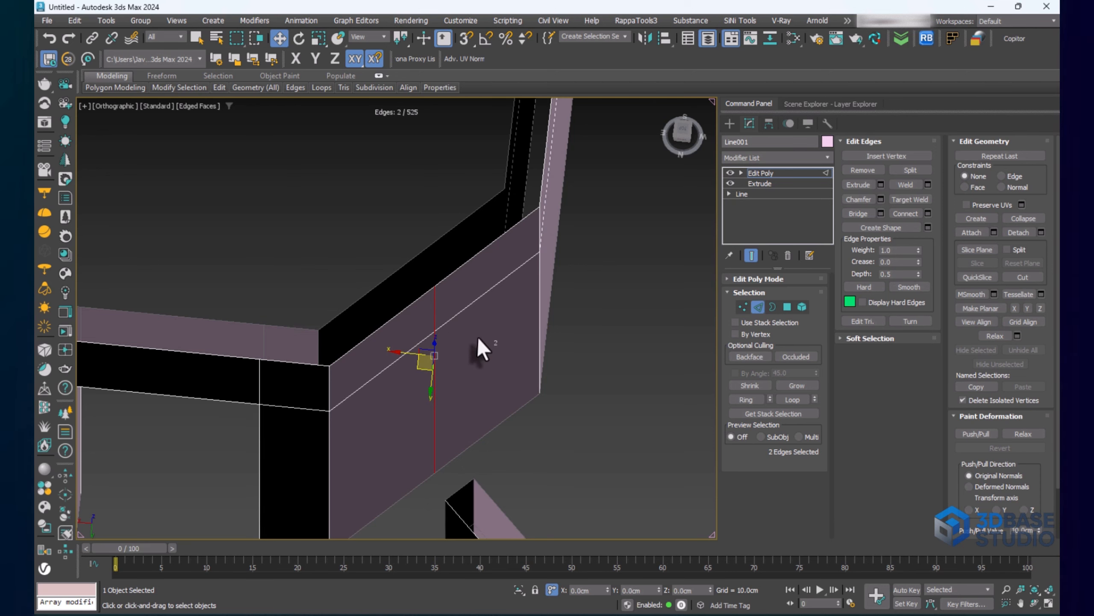
middle_click_drag(491, 357, 453, 298, "alt")
Create a helper box about 52 by 11 cm on the angled wall's face, using AutoGrid to align it
left_click(729, 123)
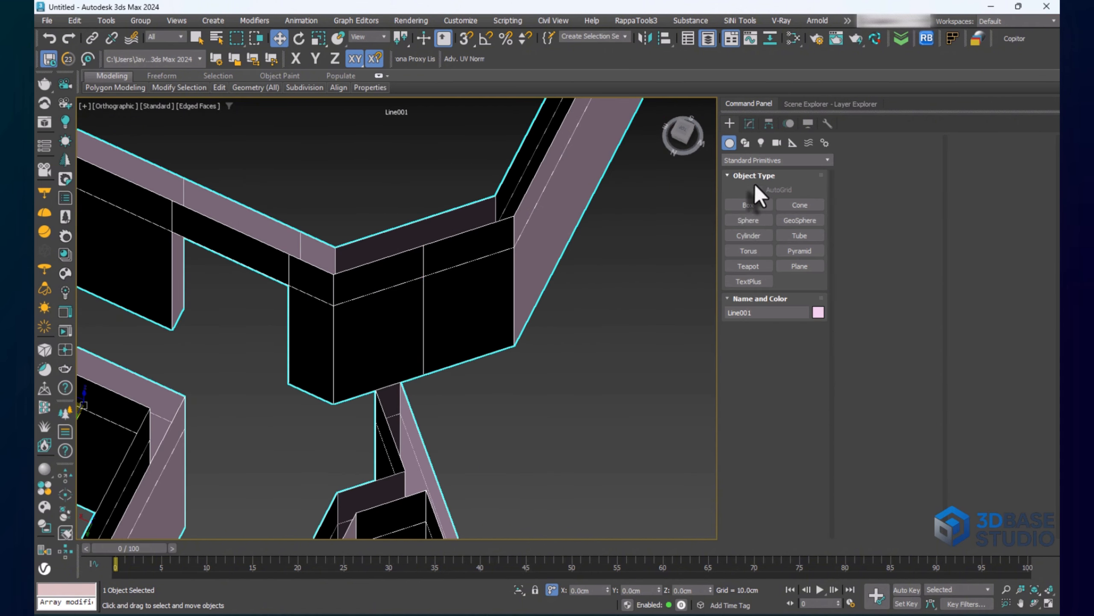
left_click(748, 205)
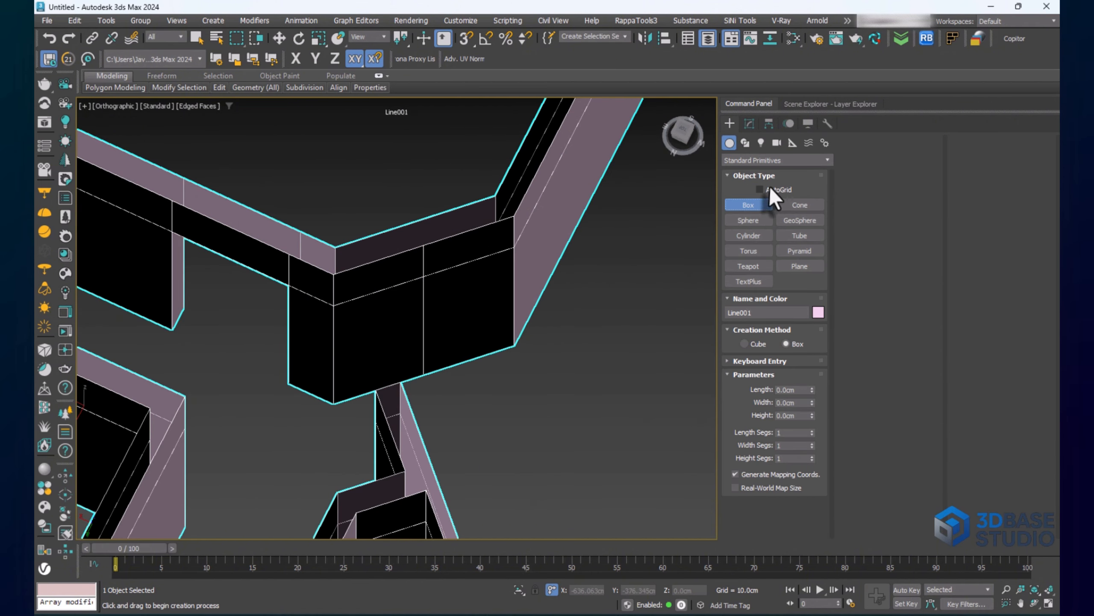
left_click_drag(484, 246, 471, 276)
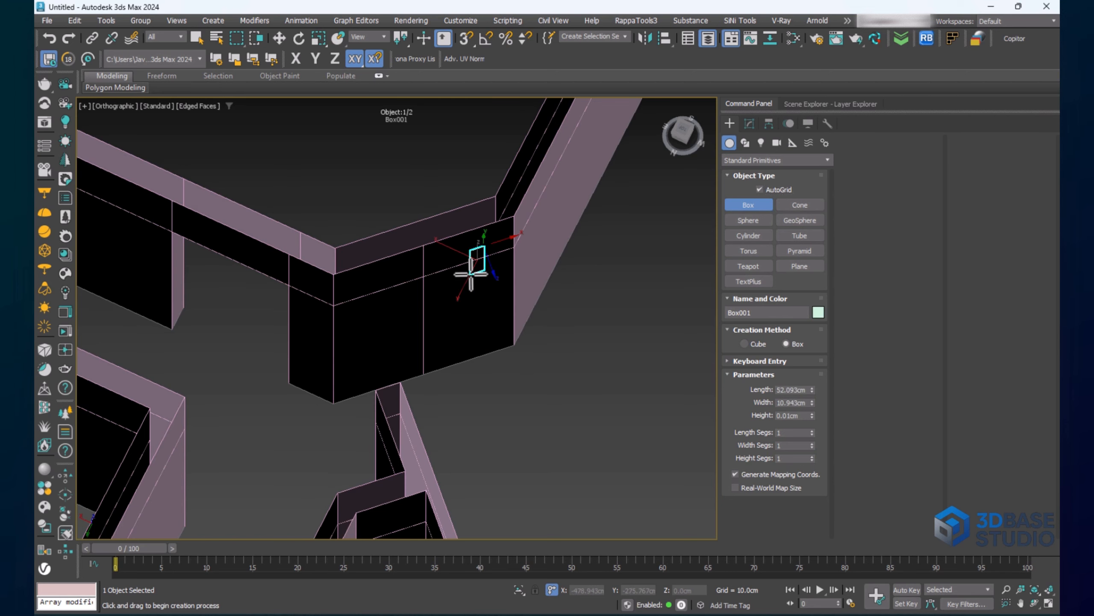
left_click(483, 285)
key("w")
scroll(485, 302, "up", 3)
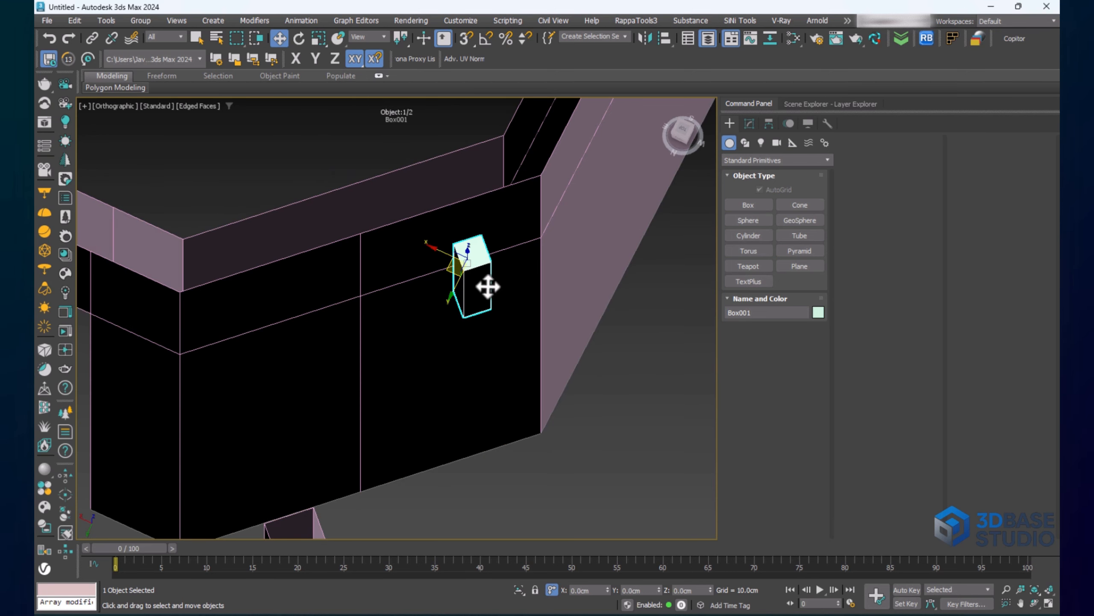
middle_click_drag(471, 236, 420, 244)
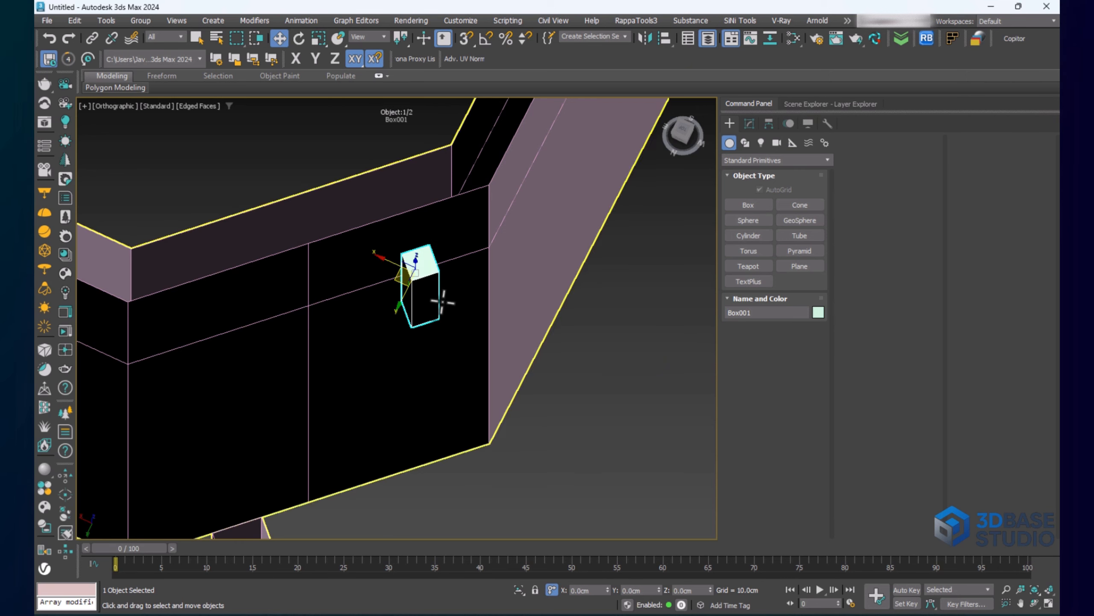
middle_click_drag(431, 304, 450, 328)
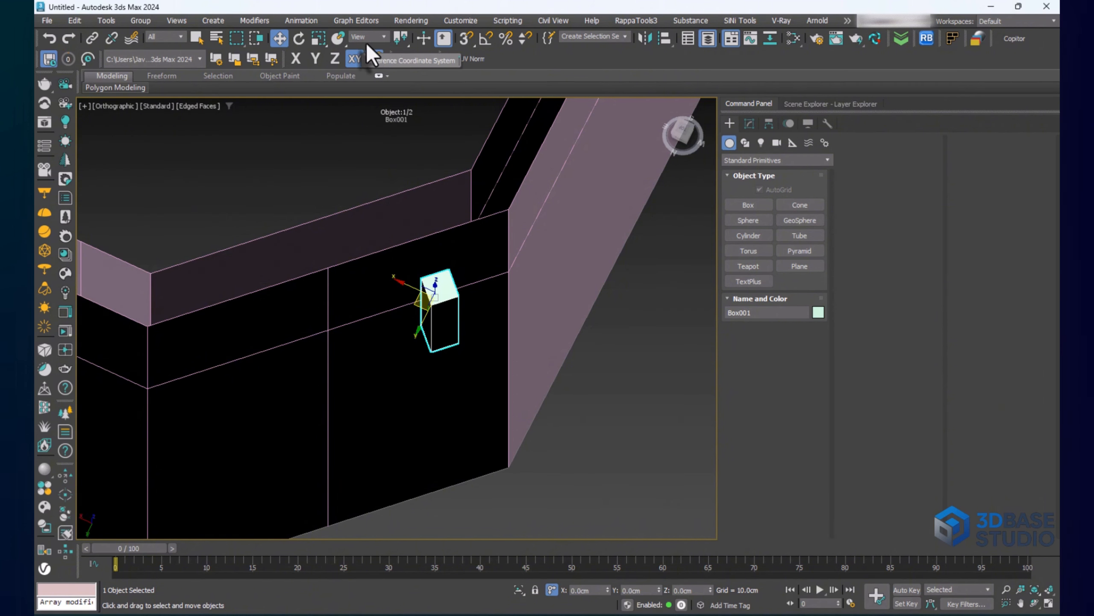
Set the reference coordinate system to one picked from the helper box
left_click(384, 36)
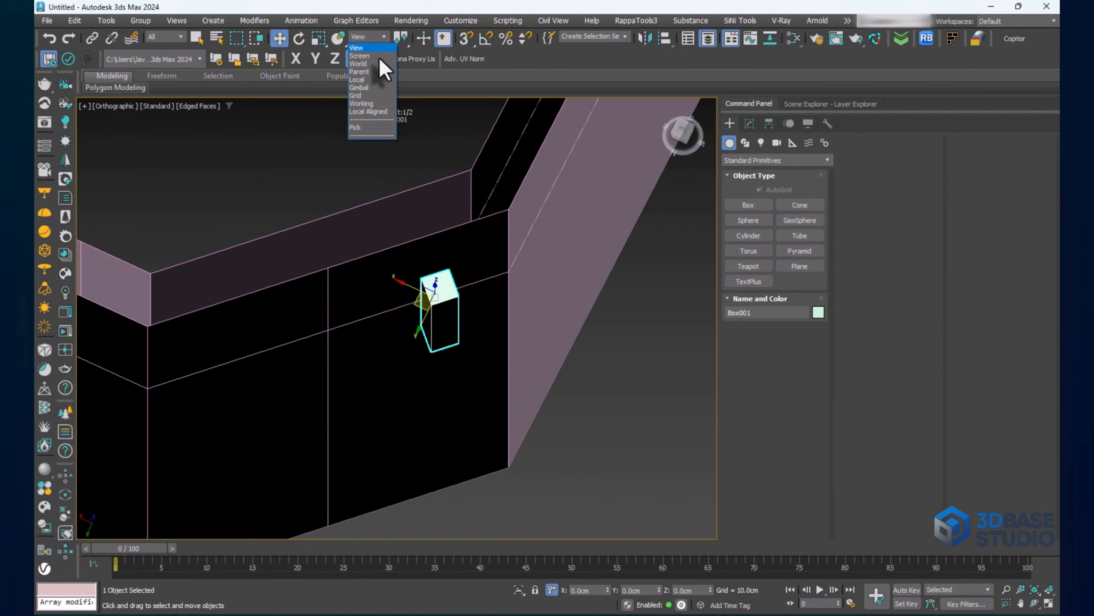
left_click(370, 127)
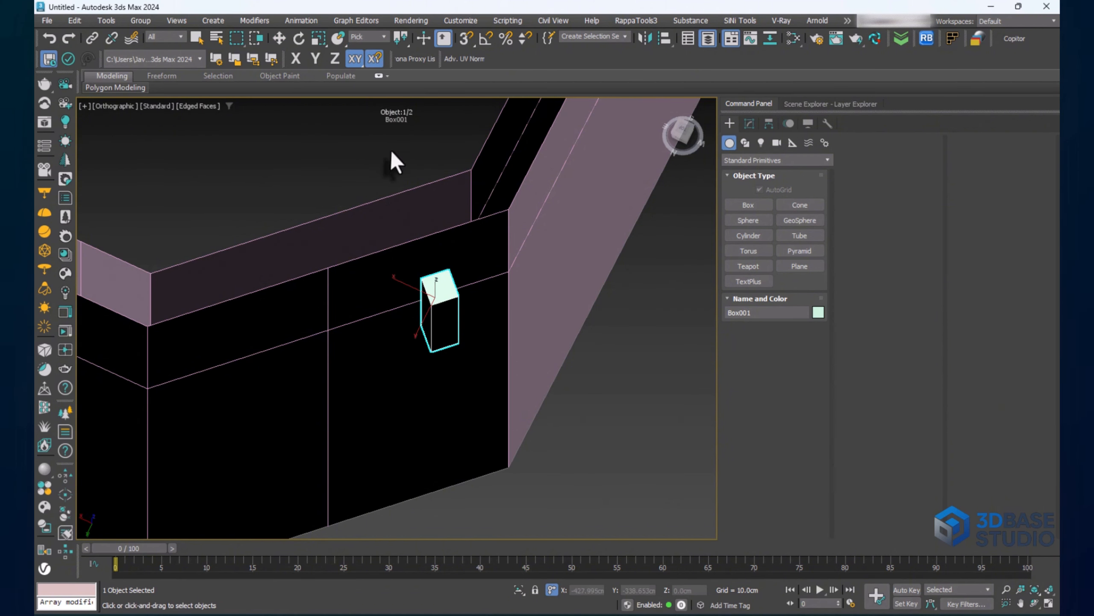
left_click(446, 307)
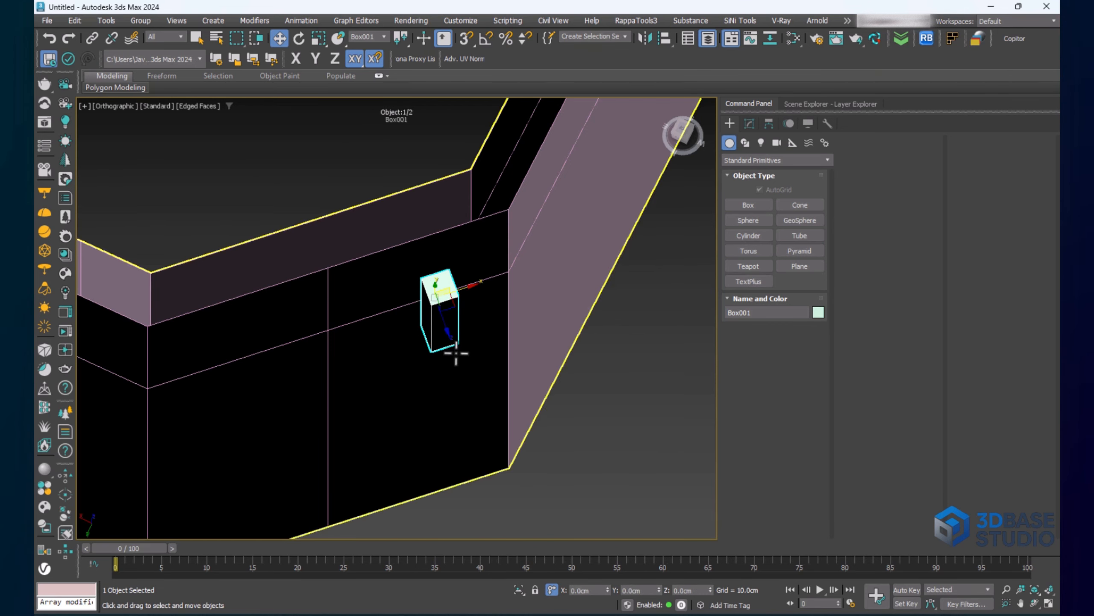
Move the angled wall's vertical segment along the helper box's X axis, using Box001 coordinates and snapping to the facing wall end's corner
scroll(425, 281, "down", 2)
scroll(425, 281, "down", 2)
middle_click_drag(435, 308, 445, 285)
left_click(412, 267)
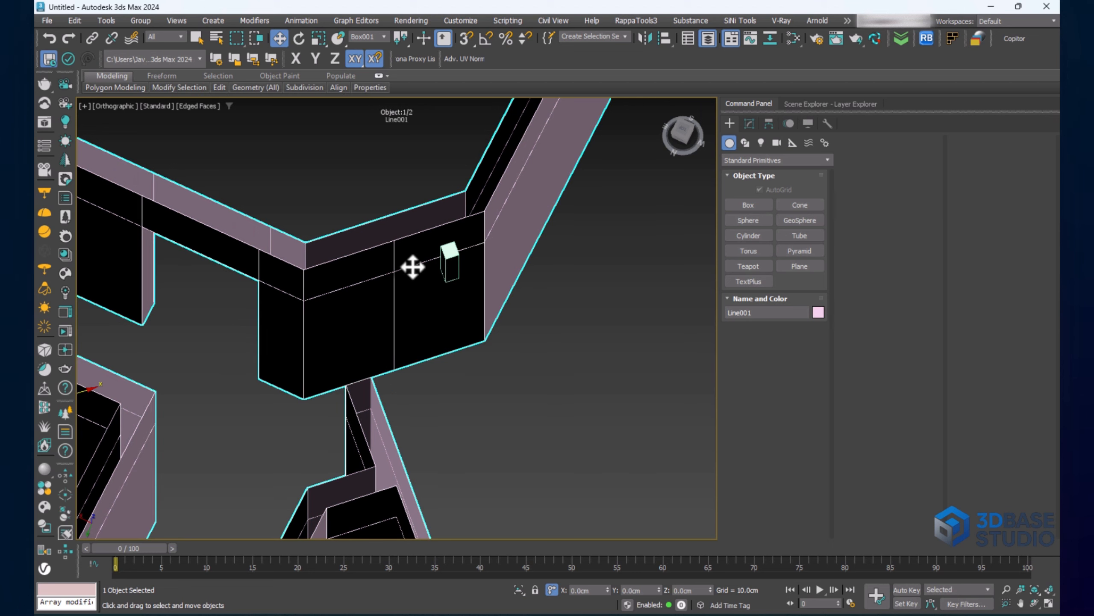
left_click(750, 123)
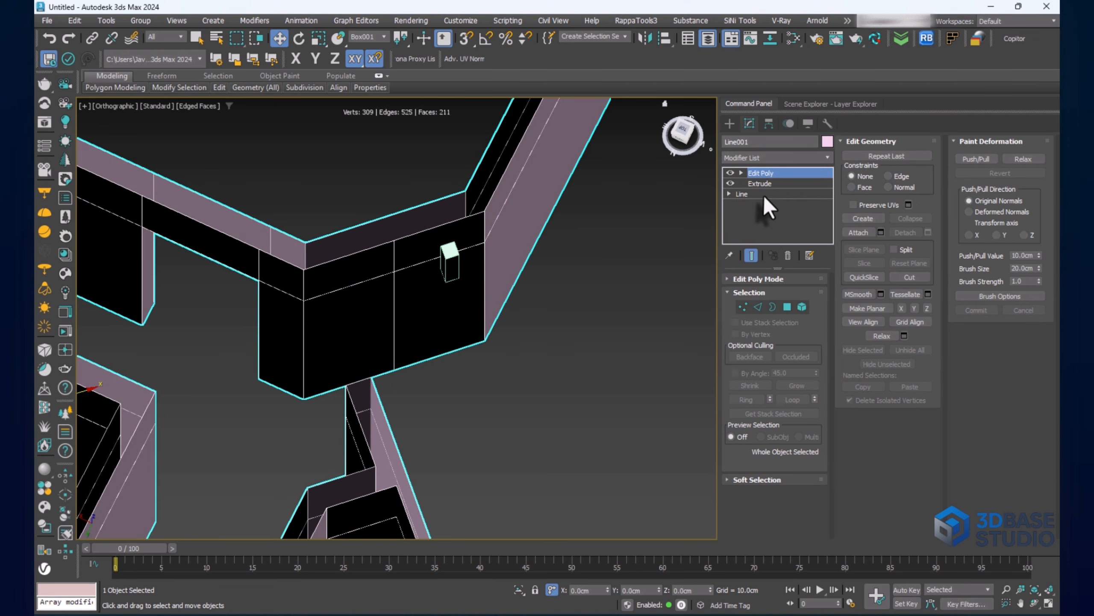
left_click(758, 307)
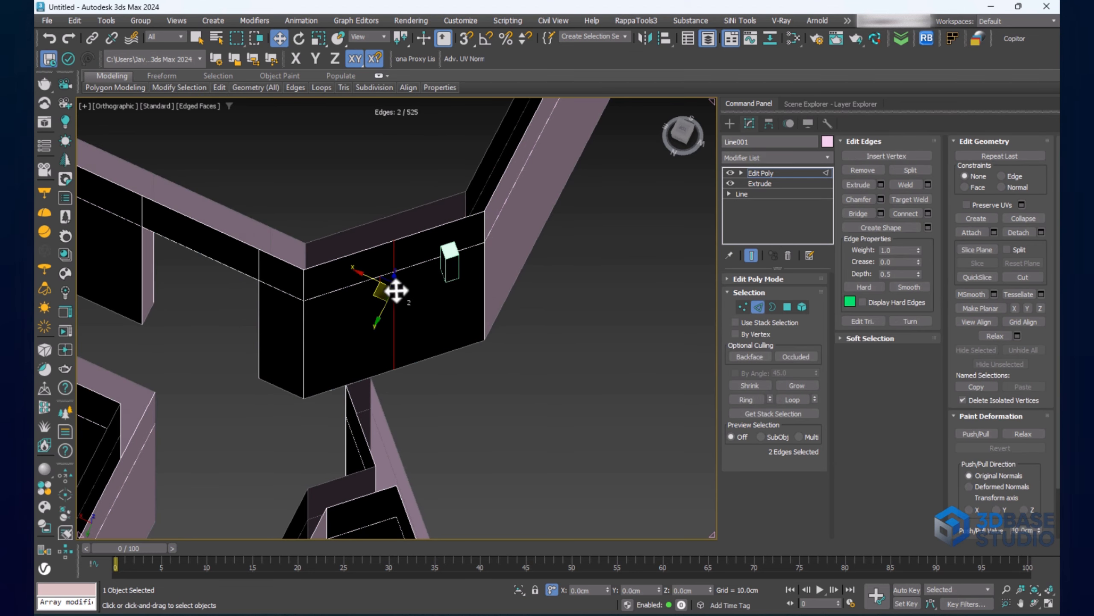
left_click(395, 275, "ctrl")
scroll(396, 276, "up", 2)
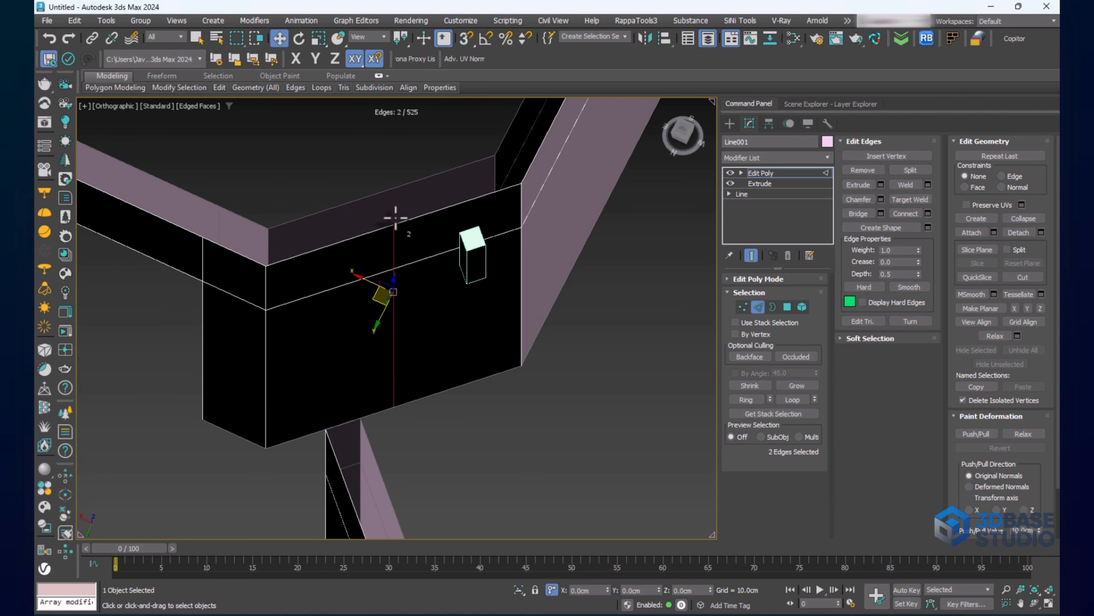
left_click(378, 39)
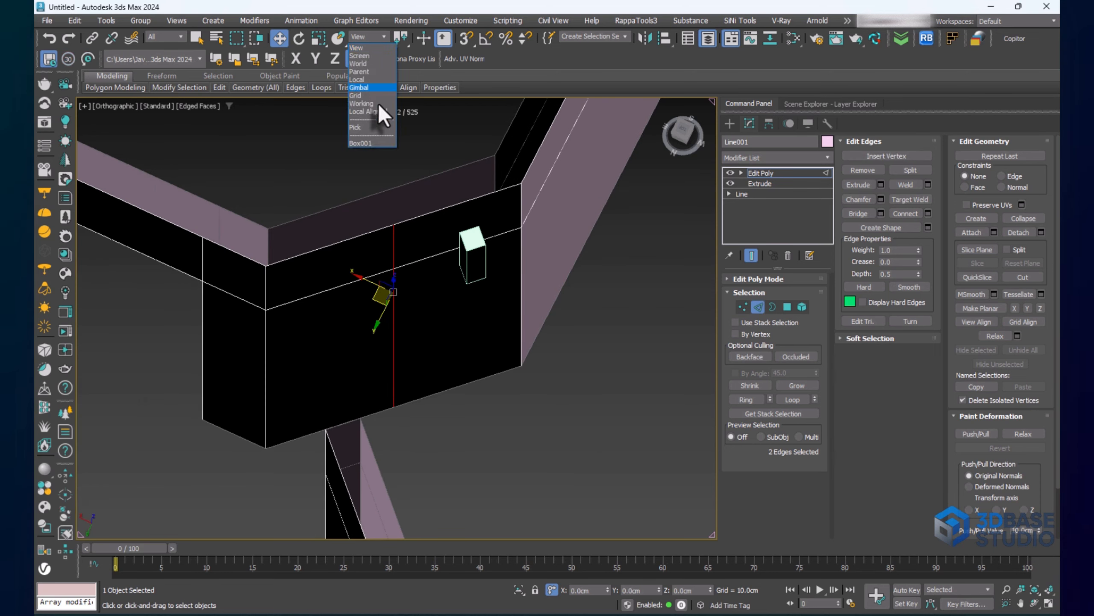
left_click(366, 144)
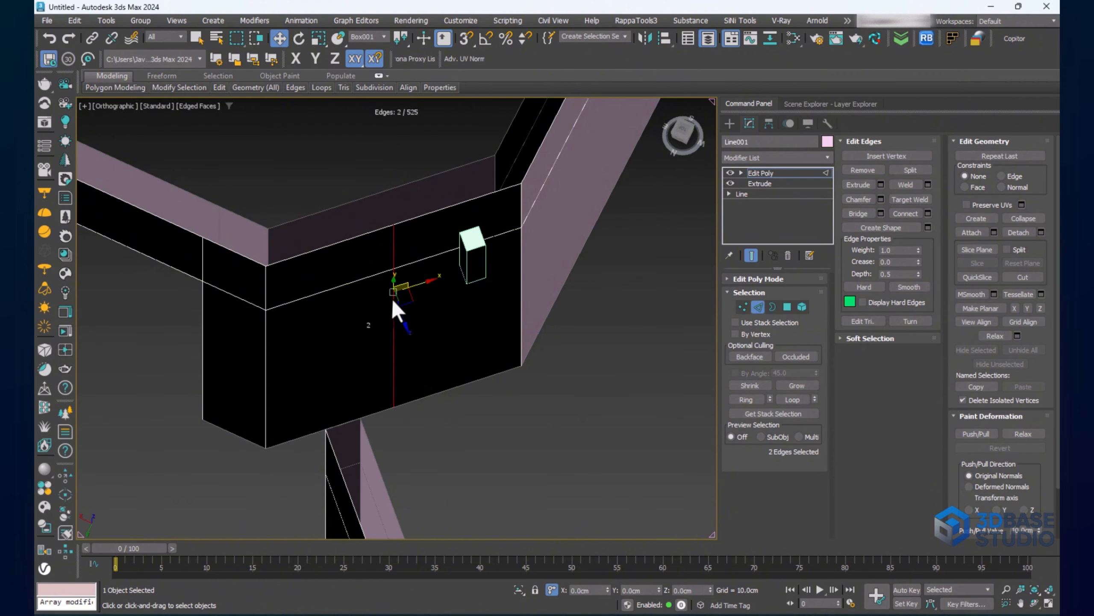
left_click_drag(419, 283, 364, 421)
key("s")
left_click(280, 307)
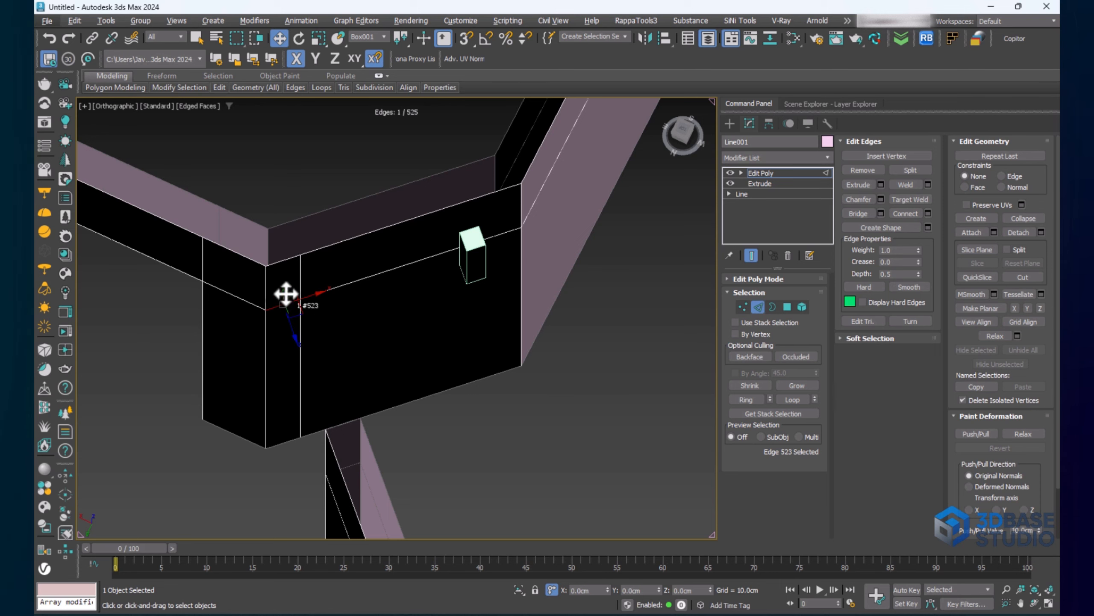
middle_click_drag(285, 291, 292, 295)
key("alt+r")
key("ctrl+shift+e")
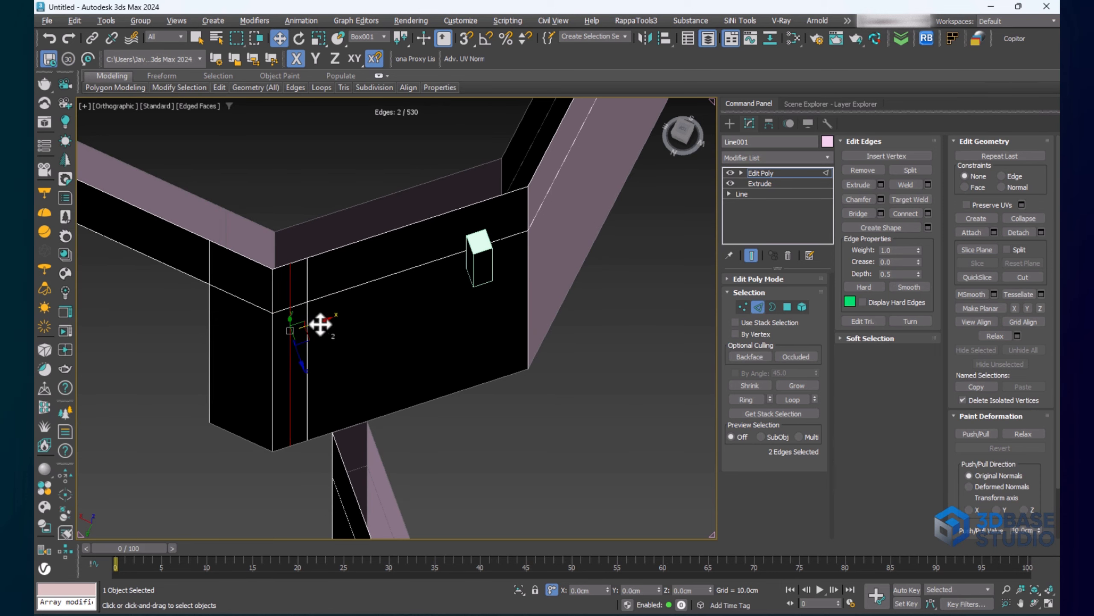
left_click_drag(320, 324, 338, 440)
key("s")
key("ctrl+z")
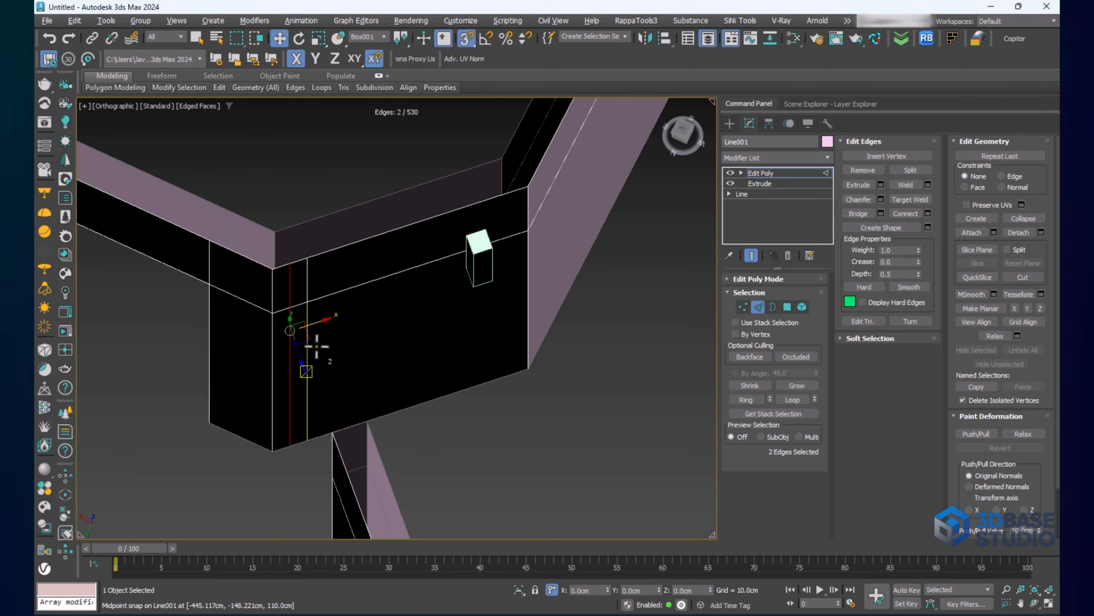
key("ctrl+BackSpace")
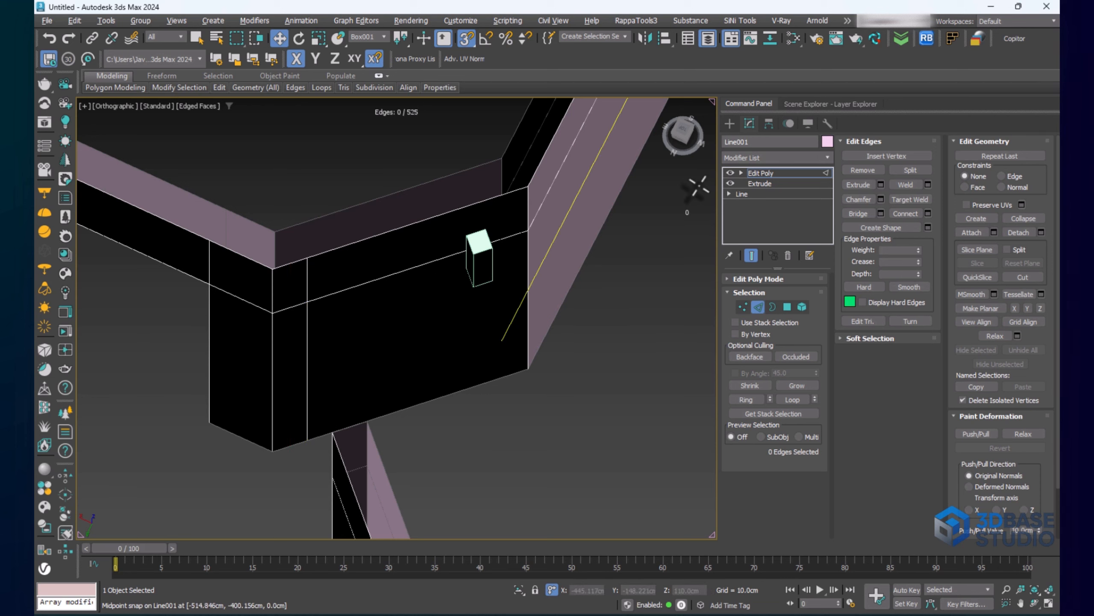
Bridge the angled wall's upper corner polygon to the facing wall end's upper polygon and delete the lintel's top face
left_click(787, 306)
left_click(353, 435)
left_click(290, 303, "ctrl")
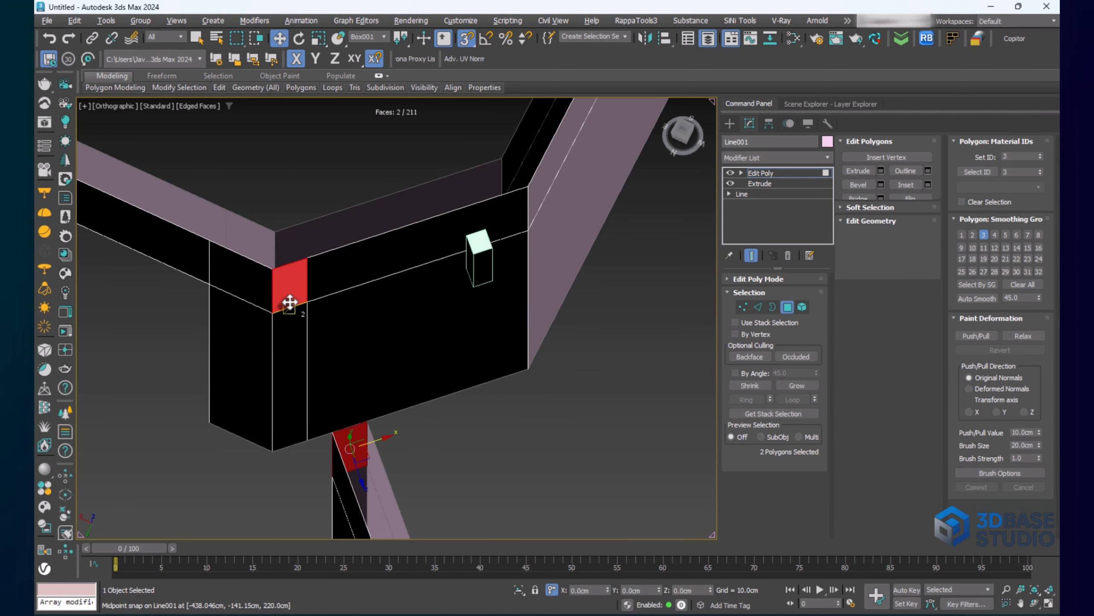
left_click(858, 377)
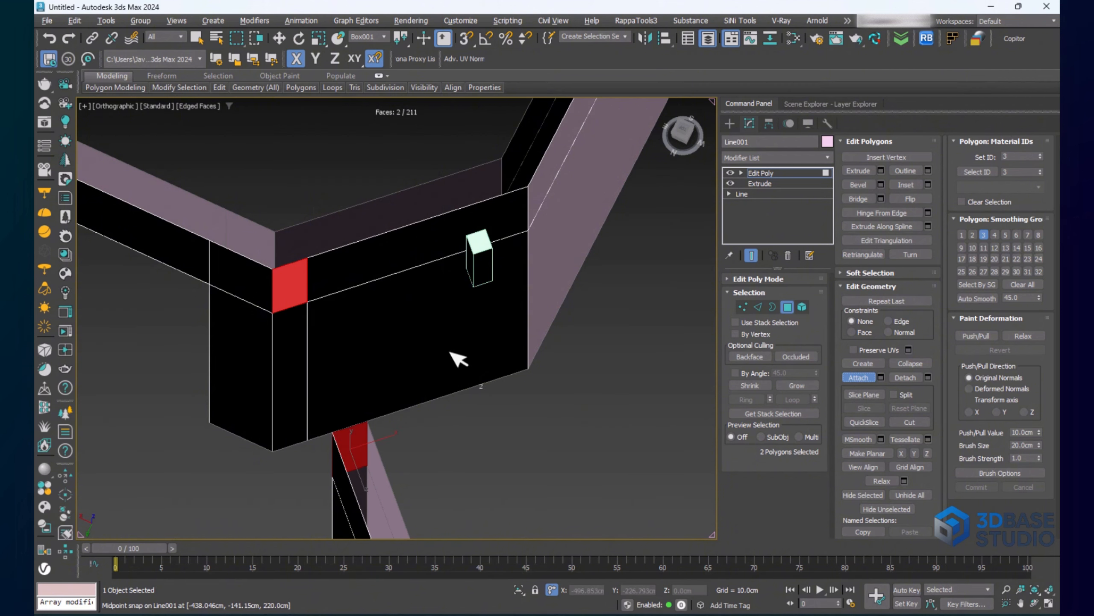
left_click(858, 377)
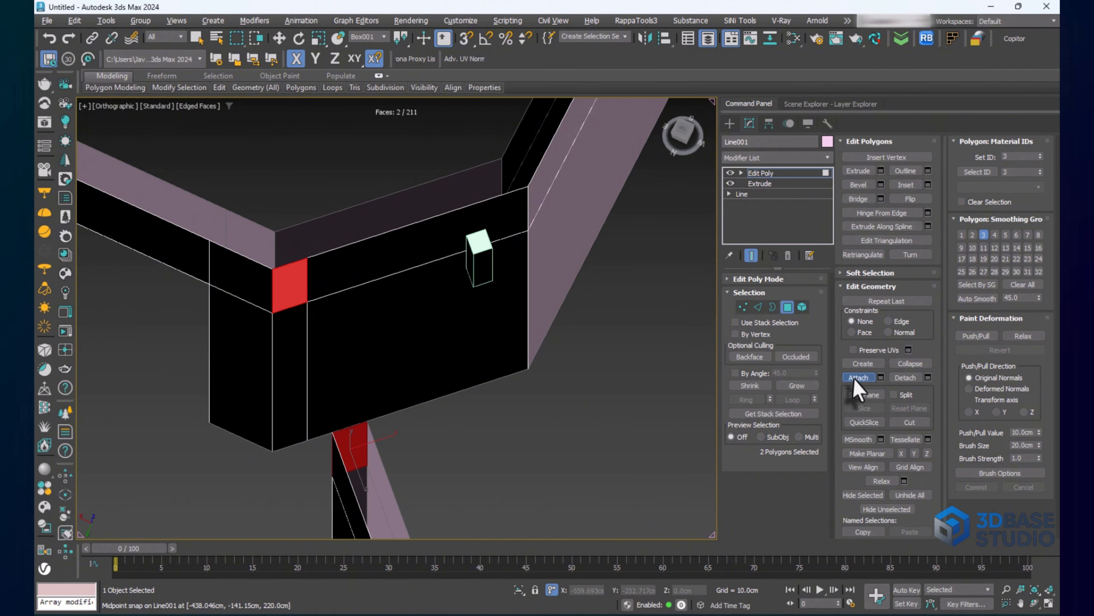
left_click(859, 199)
left_click(314, 311)
key("Delete")
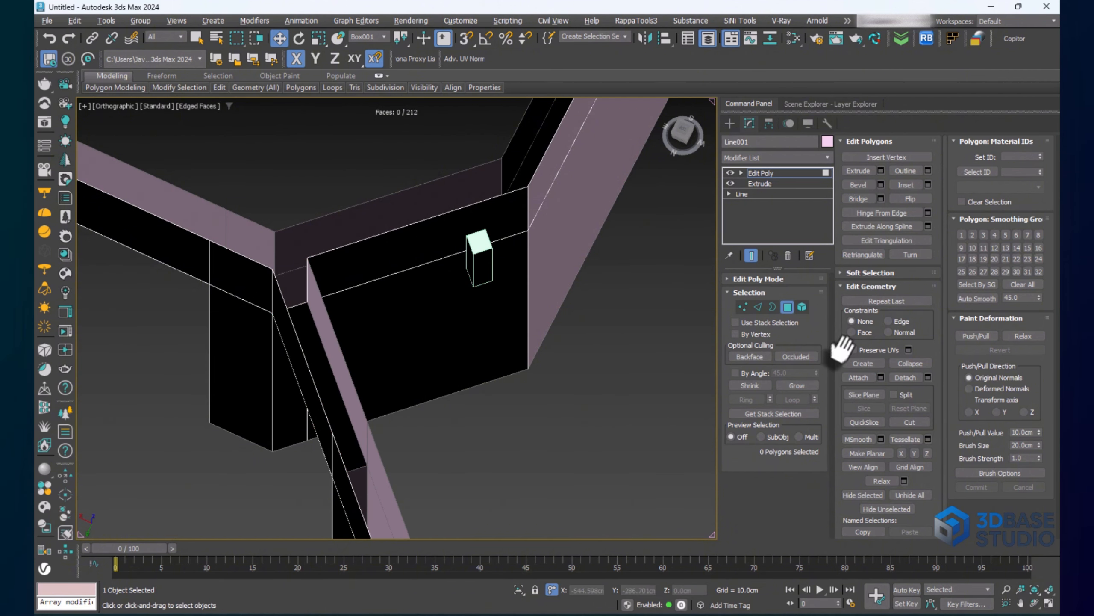
Leave polygon editing, delete the helper box and reselect the apartment walls
left_click(786, 304)
left_click(482, 241)
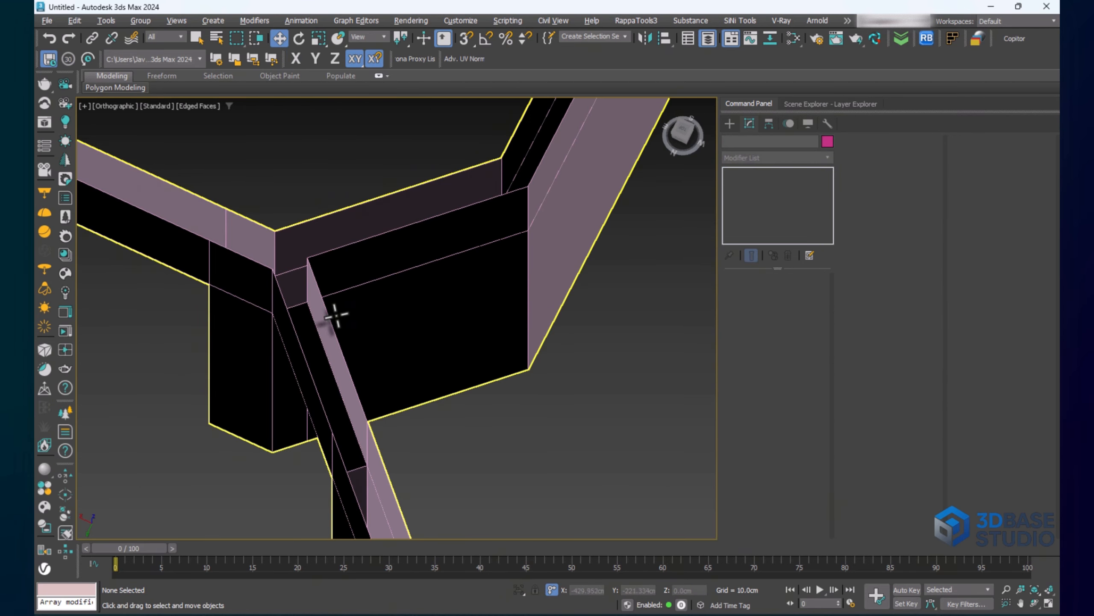
left_click(357, 278)
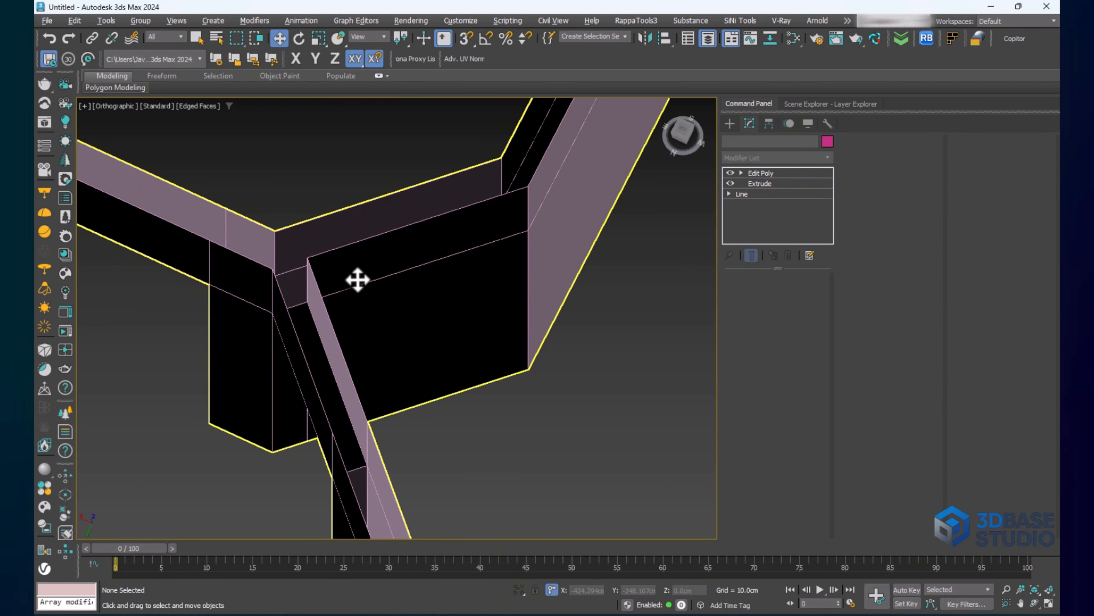
scroll(351, 371, "down", 6)
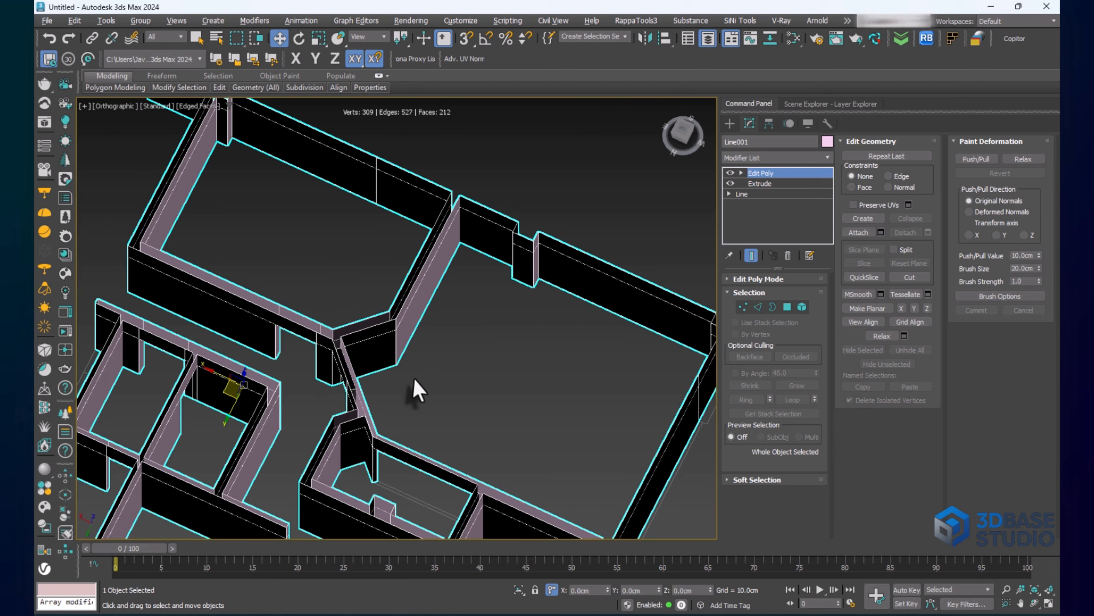
Look over the apartment walls from several sides, checking the lintels and remaining openings
middle_click_drag(426, 414, 401, 393, "alt")
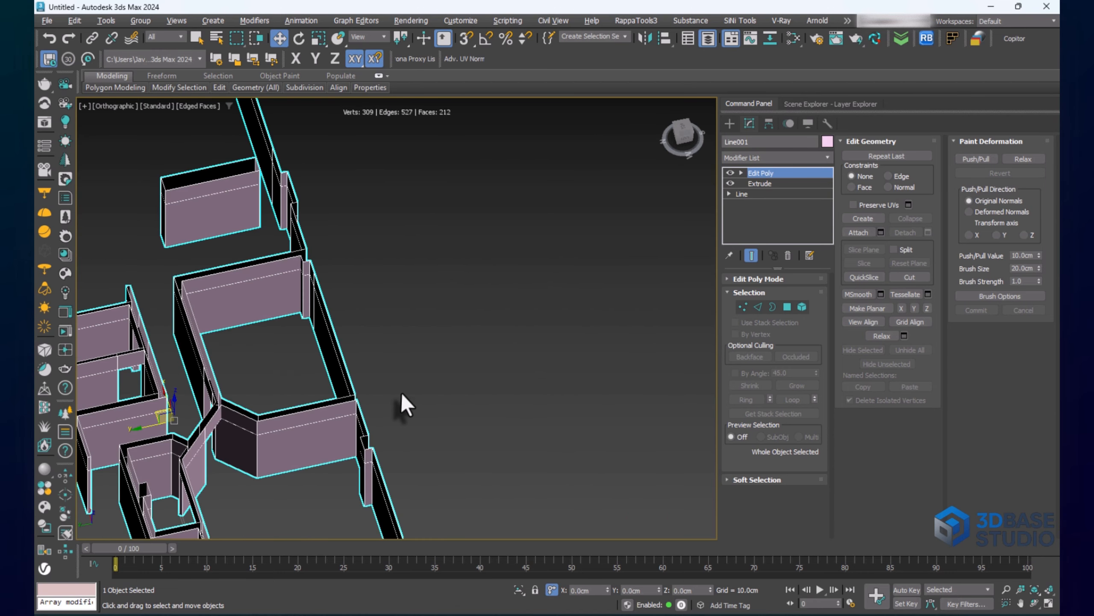
scroll(303, 413, "up", 3)
middle_click_drag(355, 344, 404, 217)
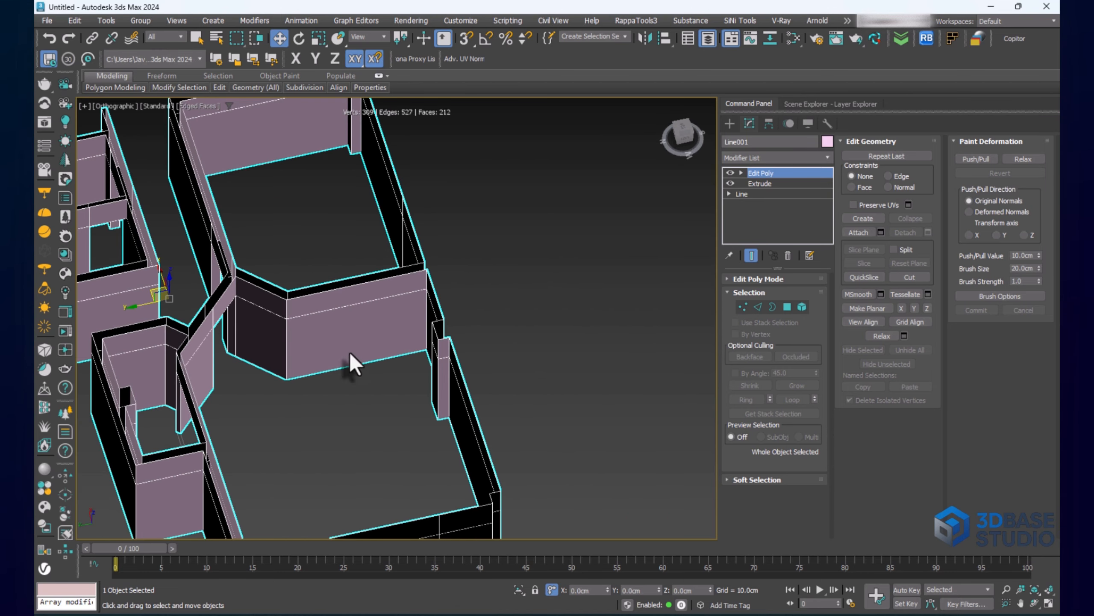
scroll(268, 362, "down", 5)
middle_click_drag(285, 399, 359, 408, "alt")
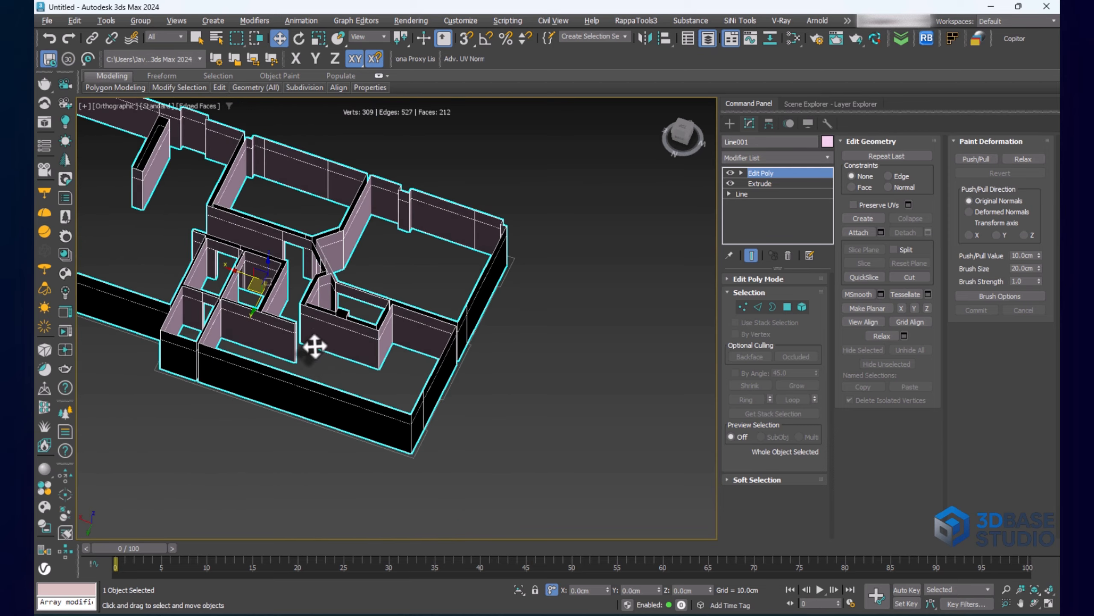
scroll(313, 345, "up", 4)
scroll(378, 384, "down", 6)
middle_click_drag(325, 342, 542, 340)
scroll(542, 340, "up", 3)
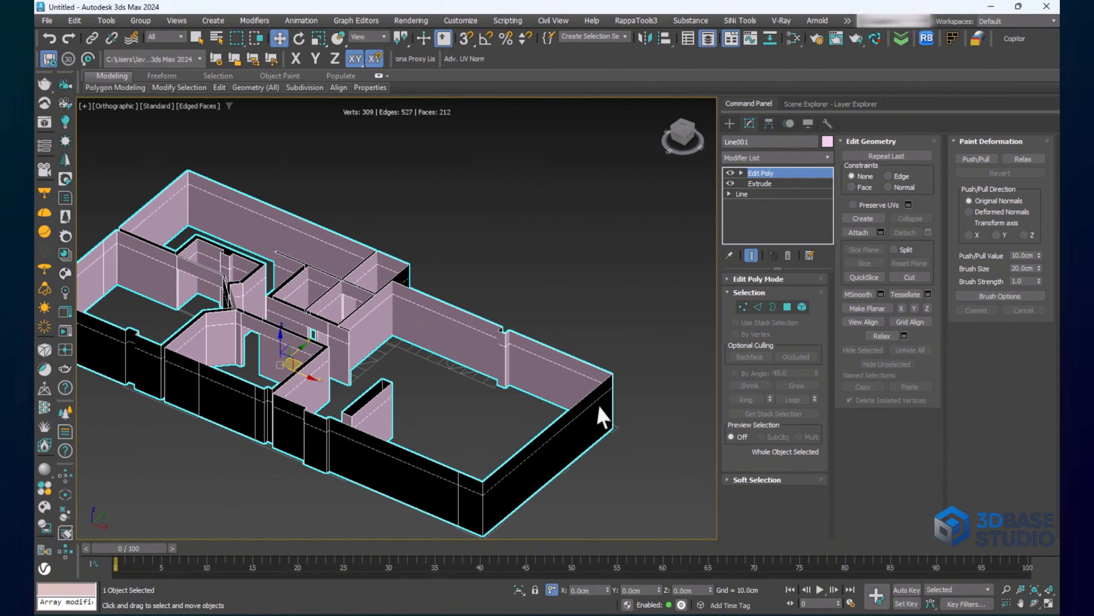
Select the walls' open top border and examine how it runs around the rooms and unbridged openings
left_click(772, 306)
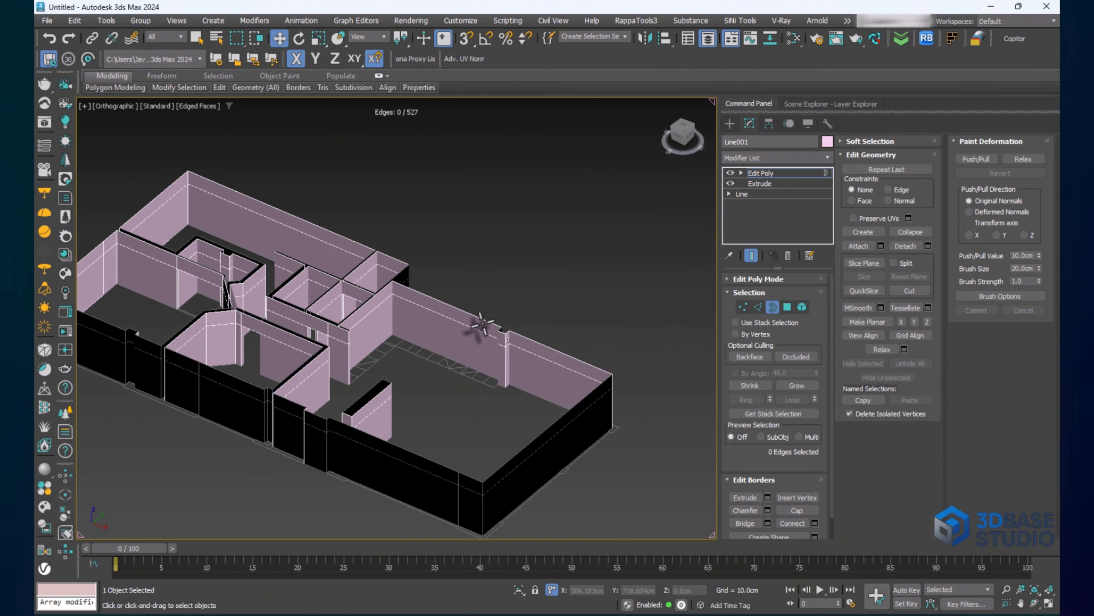
left_click(470, 311)
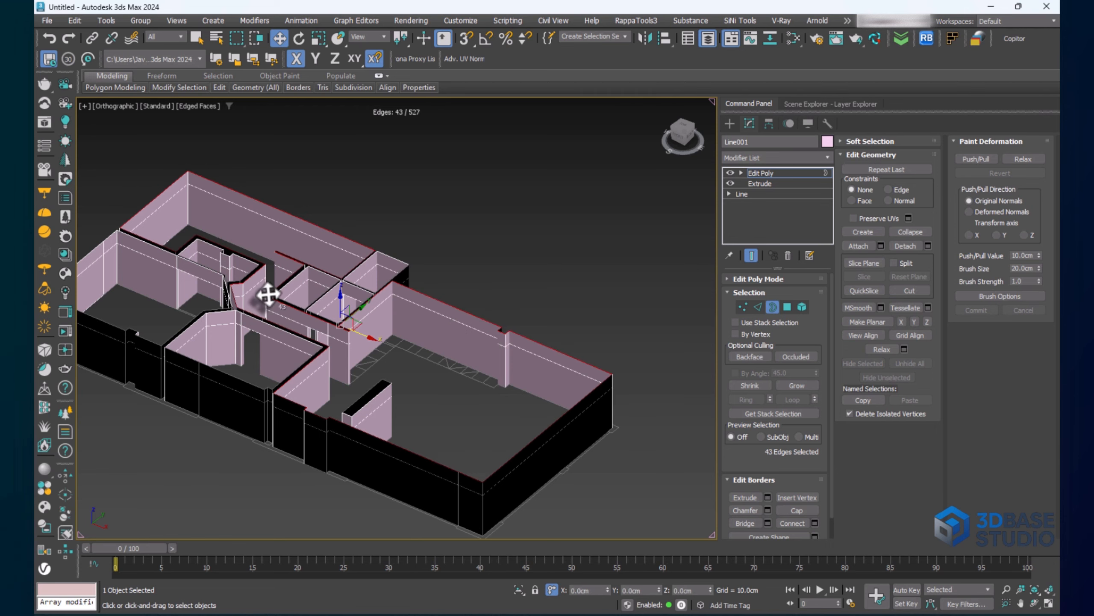
scroll(264, 300, "up", 2)
scroll(263, 300, "down", 4)
middle_click_drag(300, 313, 435, 379, "alt")
middle_click_drag(369, 334, 403, 377)
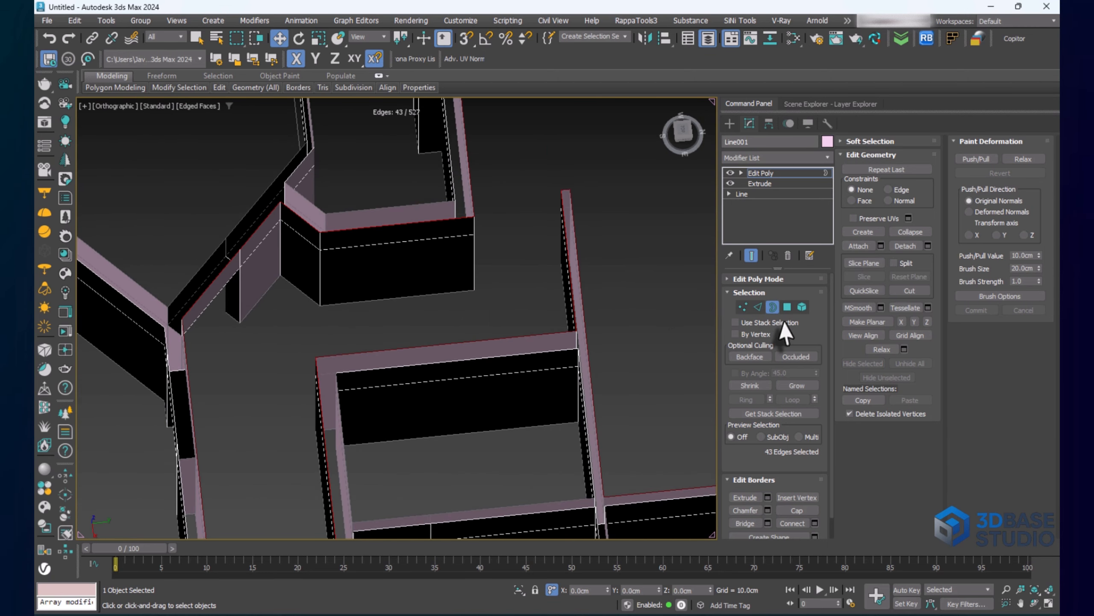
Select the horizontal edge ring of the wall face beside the remaining opening and connect it with one vertical segment
left_click(758, 307)
left_click(423, 222)
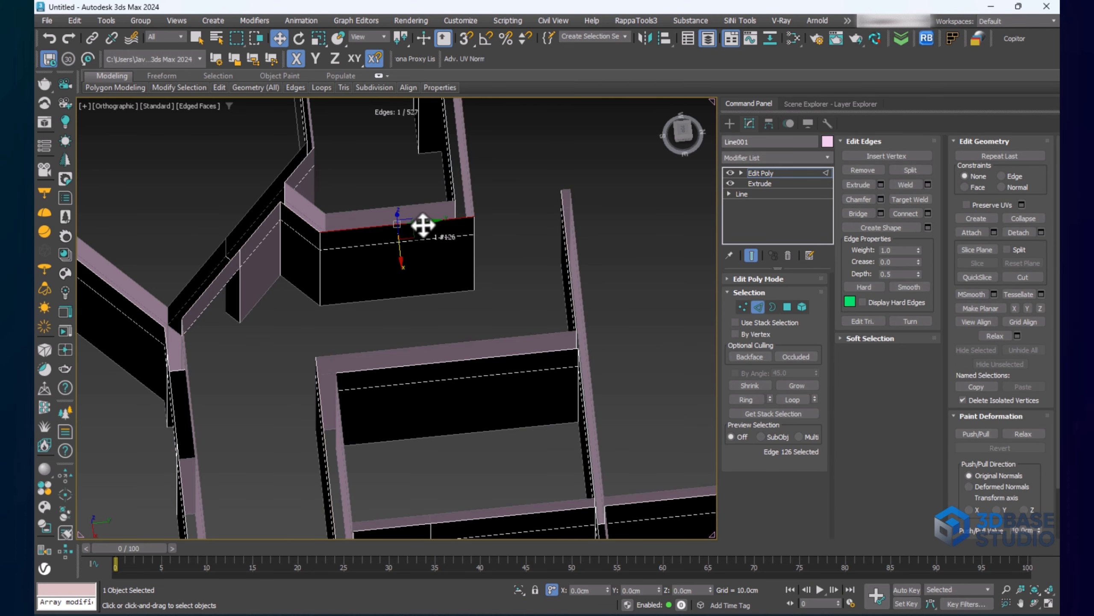
key("alt+r")
key("ctrl+shift+e")
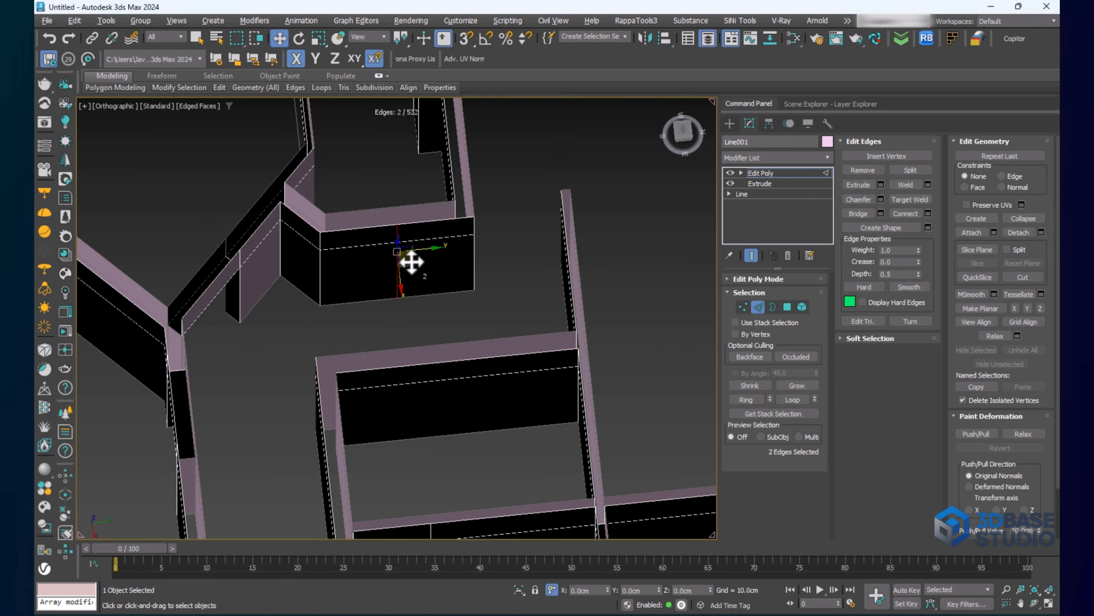
Connect a second vertical segment on the wall face beside the opening, snap it onto the first and offset it 20 cm along Y
left_click(432, 236)
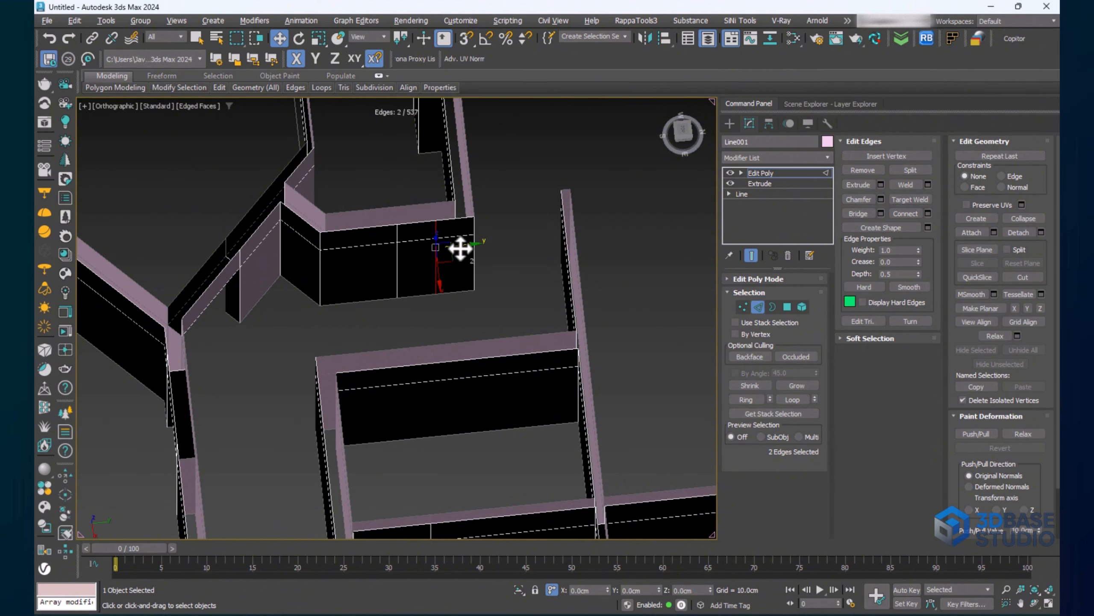
left_click_drag(457, 247, 397, 236)
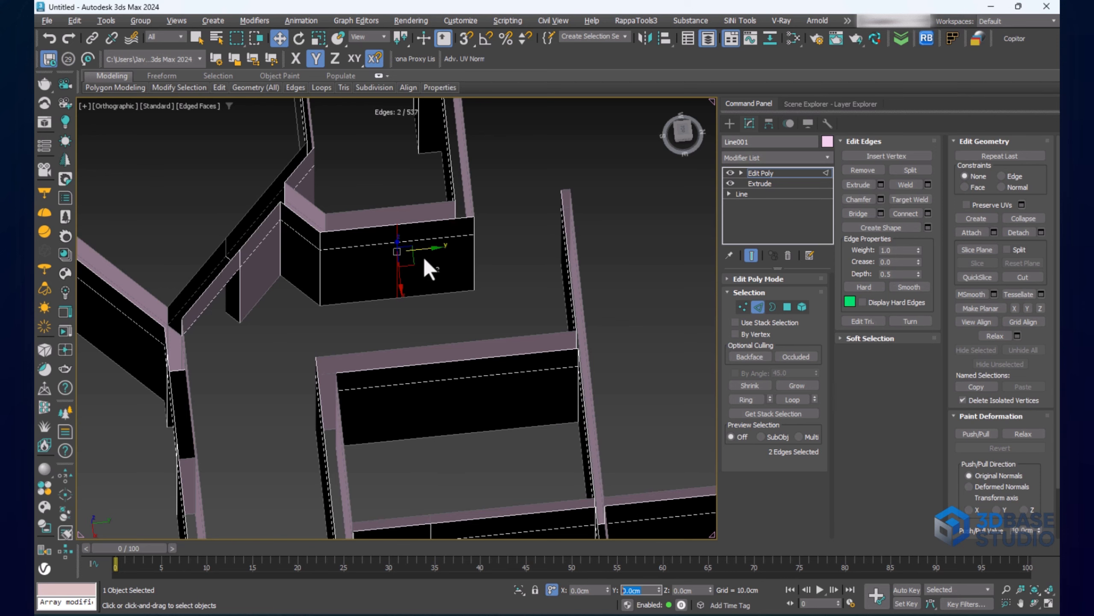
middle_click_drag(426, 258, 423, 259)
key("ctrl+z")
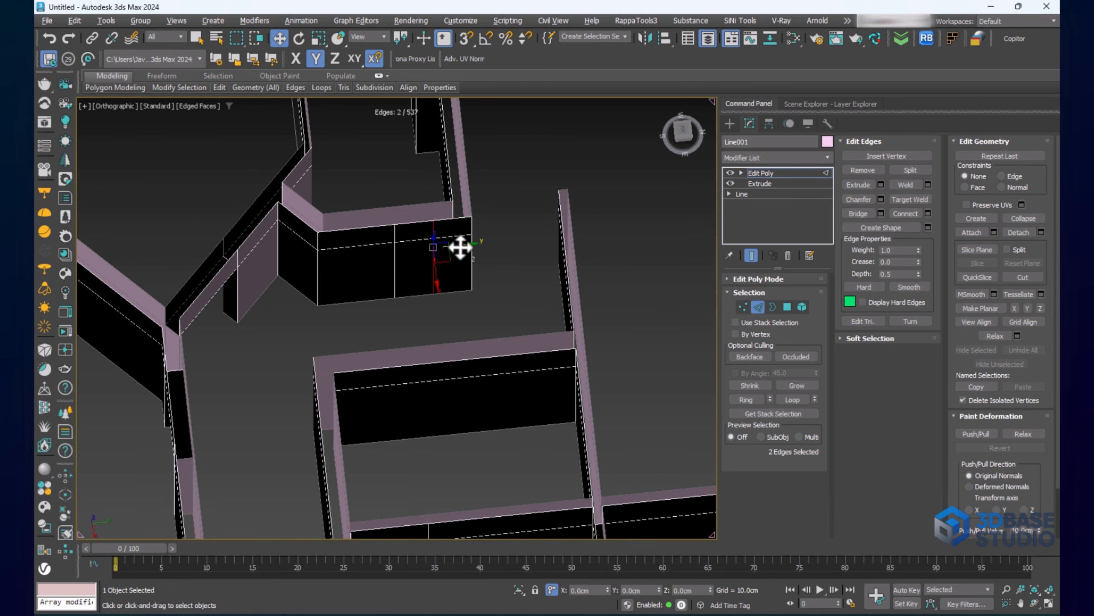
key("s")
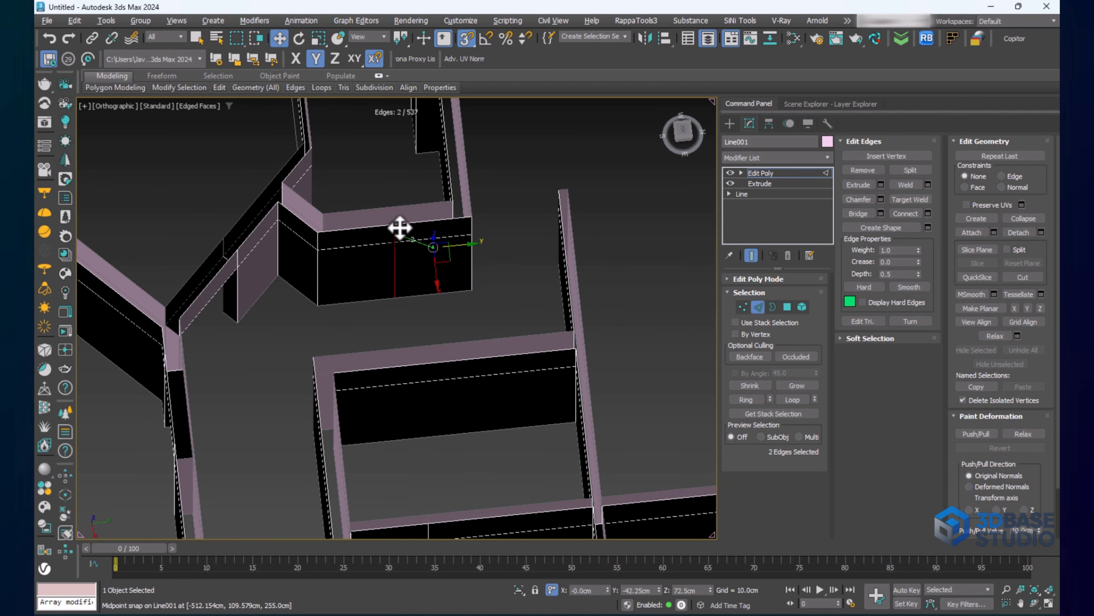
left_click_drag(400, 228, 400, 229)
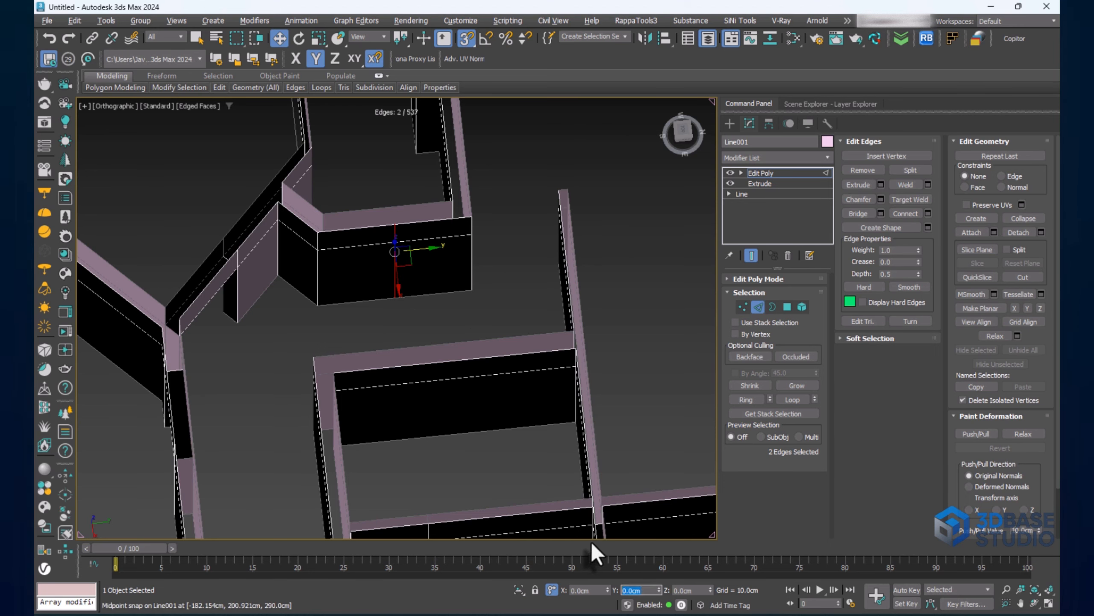
type("20")
key("Return")
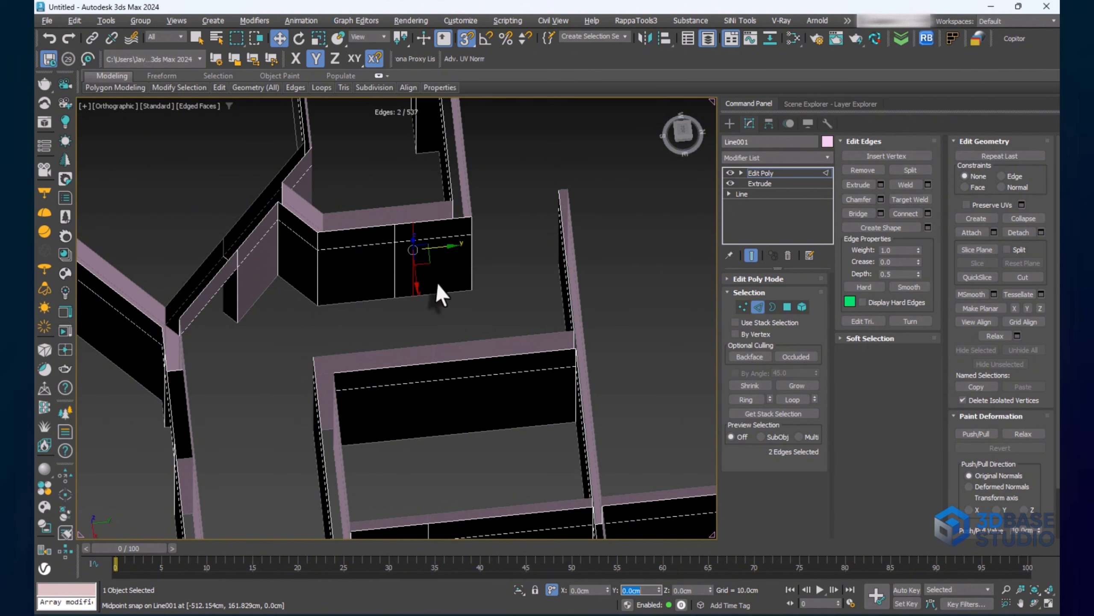
Connect the two long top edges of the facing wall with one segment and snap it in line with the opposite wall's first segment
left_click(433, 346)
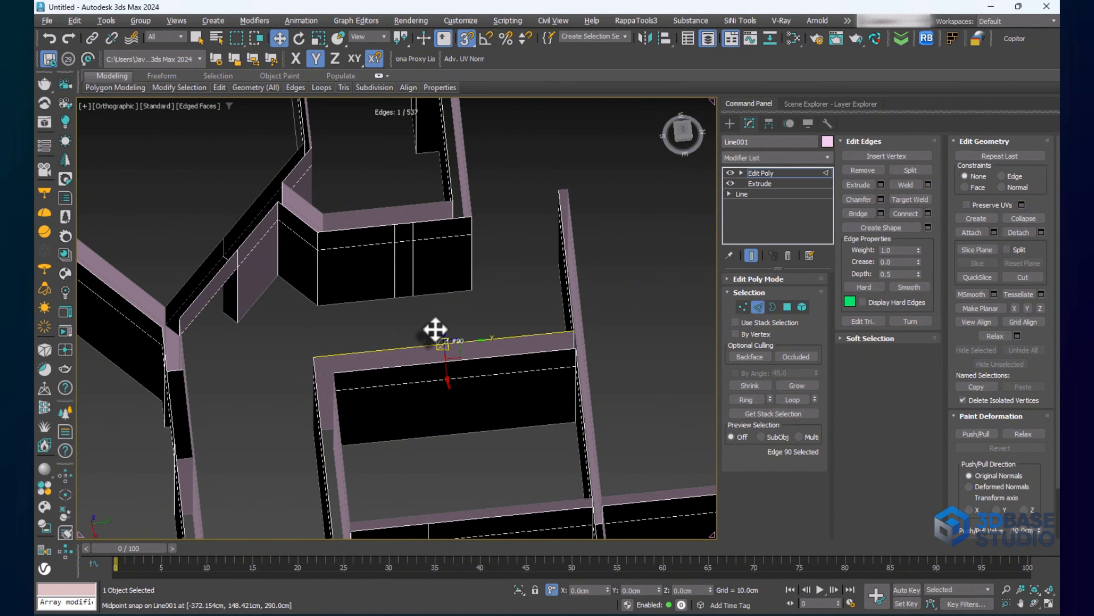
left_click(476, 376, "ctrl")
left_click_drag(472, 372, 396, 227)
key("s")
key("s")
key("s")
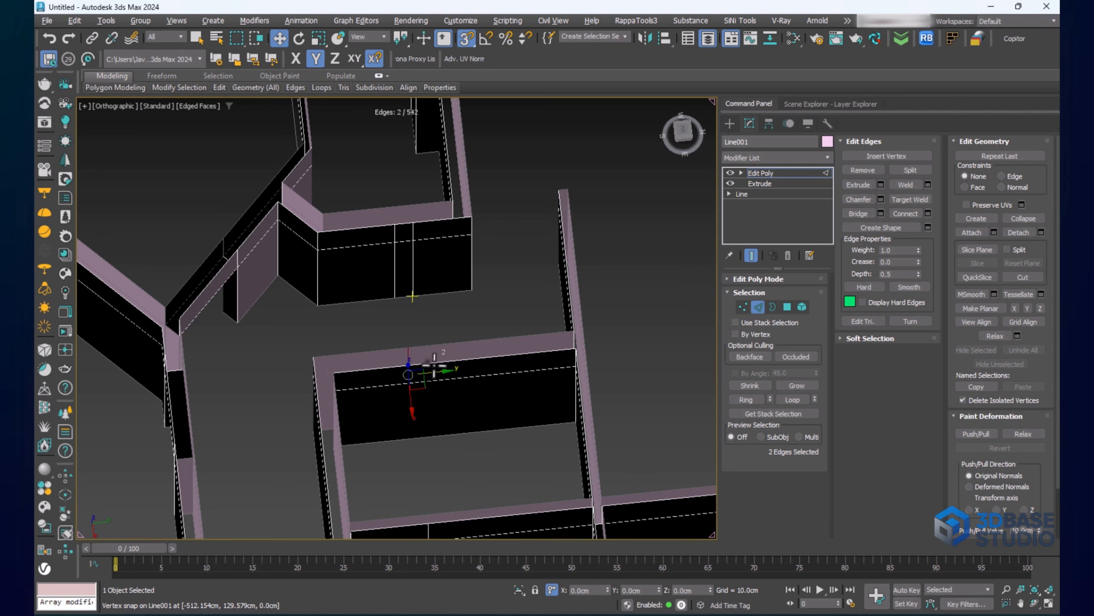
Add a second connecting segment to the facing wall and snap it in line with the opposite wall's second segment
middle_click_drag(439, 351, 409, 379, "alt")
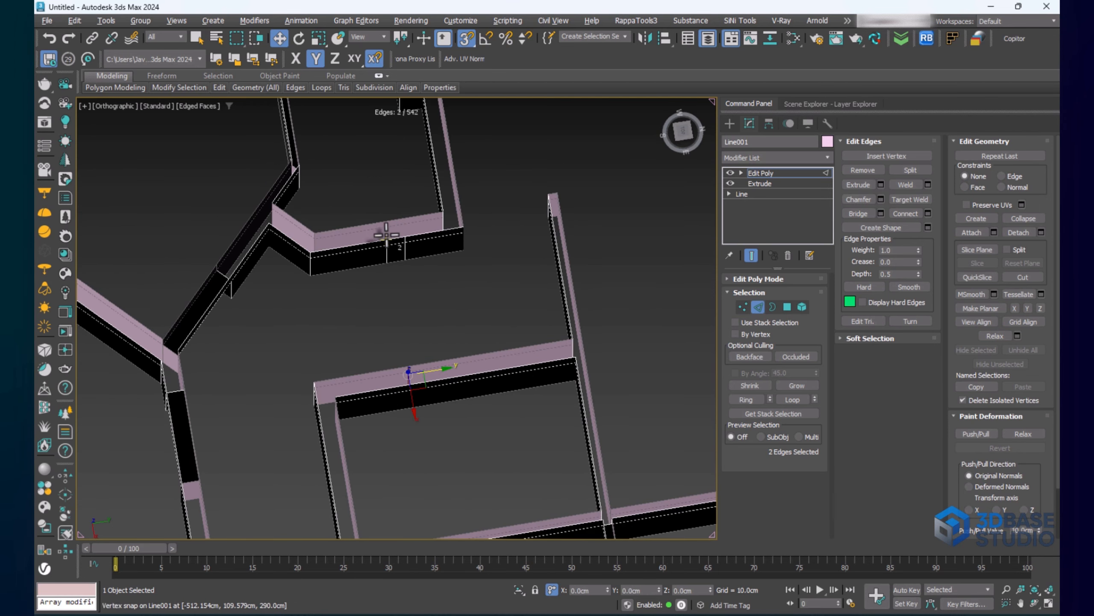
left_click(467, 354)
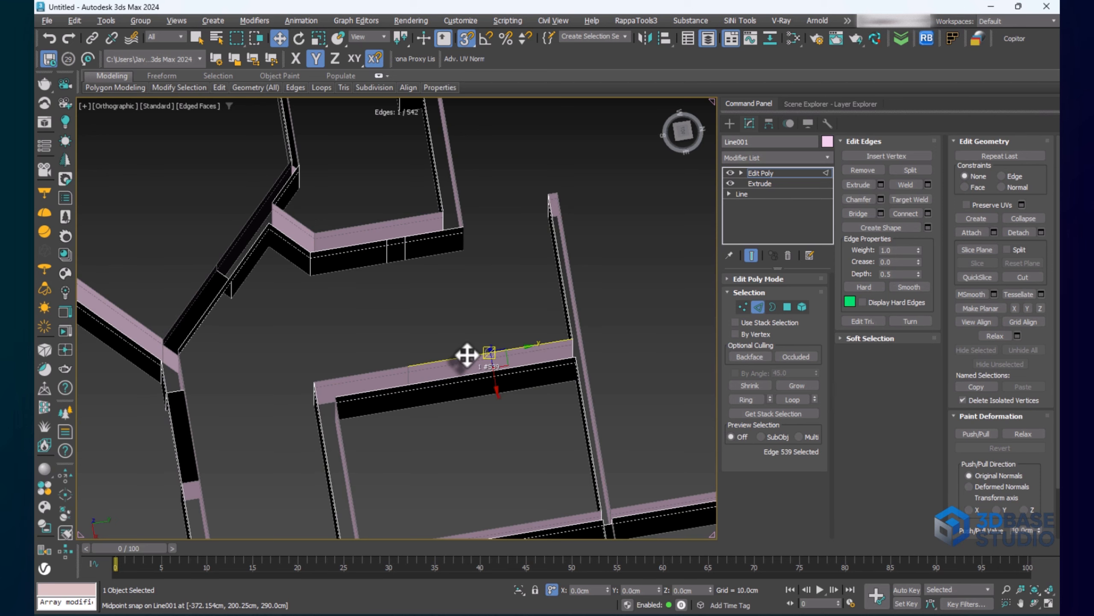
middle_click_drag(474, 360, 489, 363, "alt")
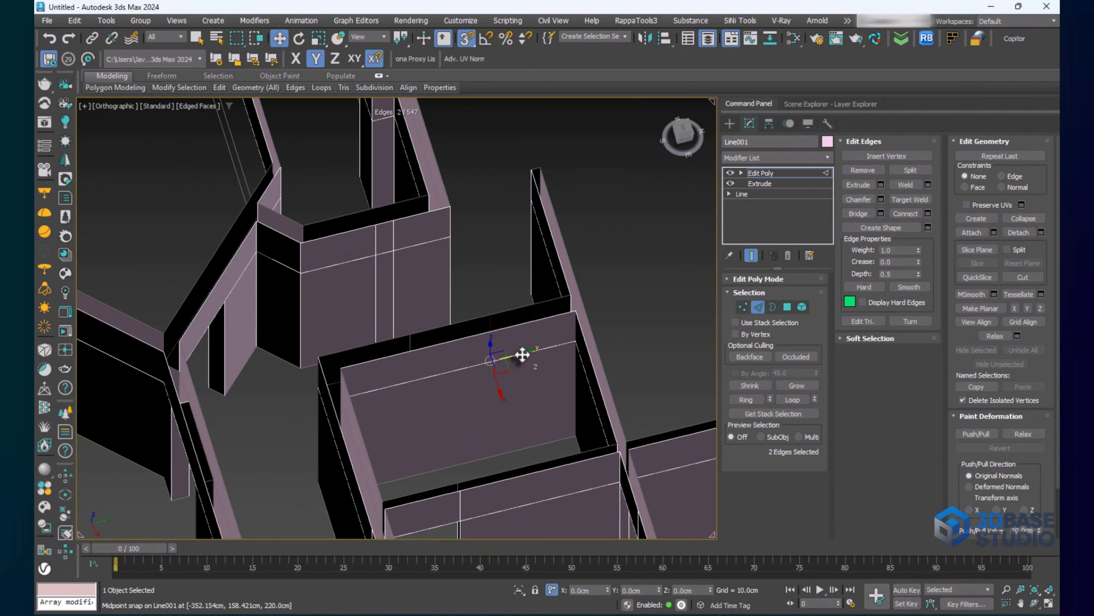
left_click_drag(525, 356, 398, 219)
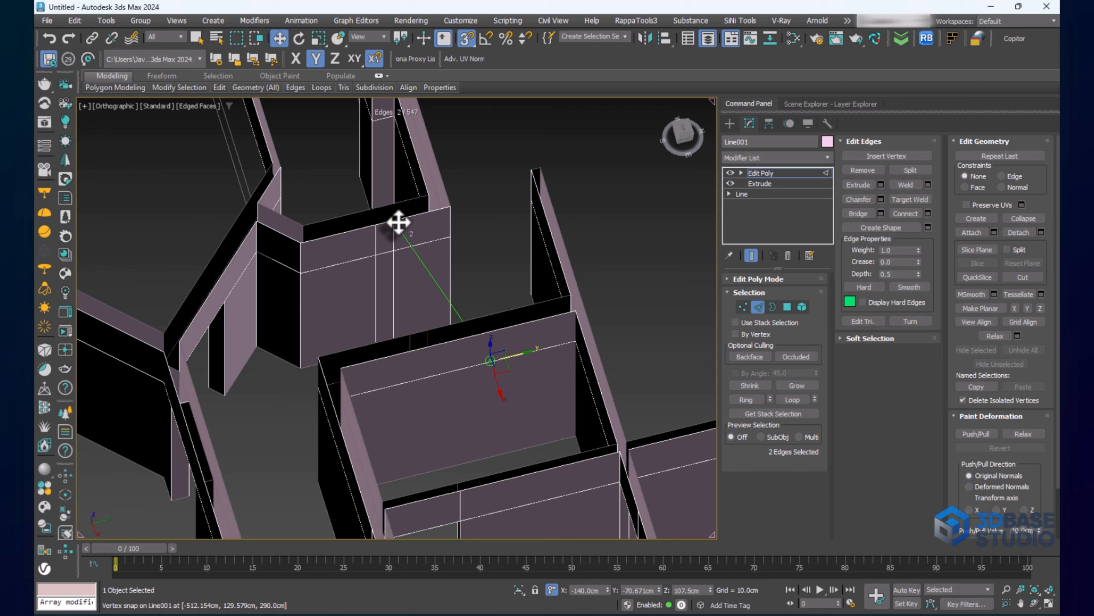
left_click_drag(398, 222, 394, 222)
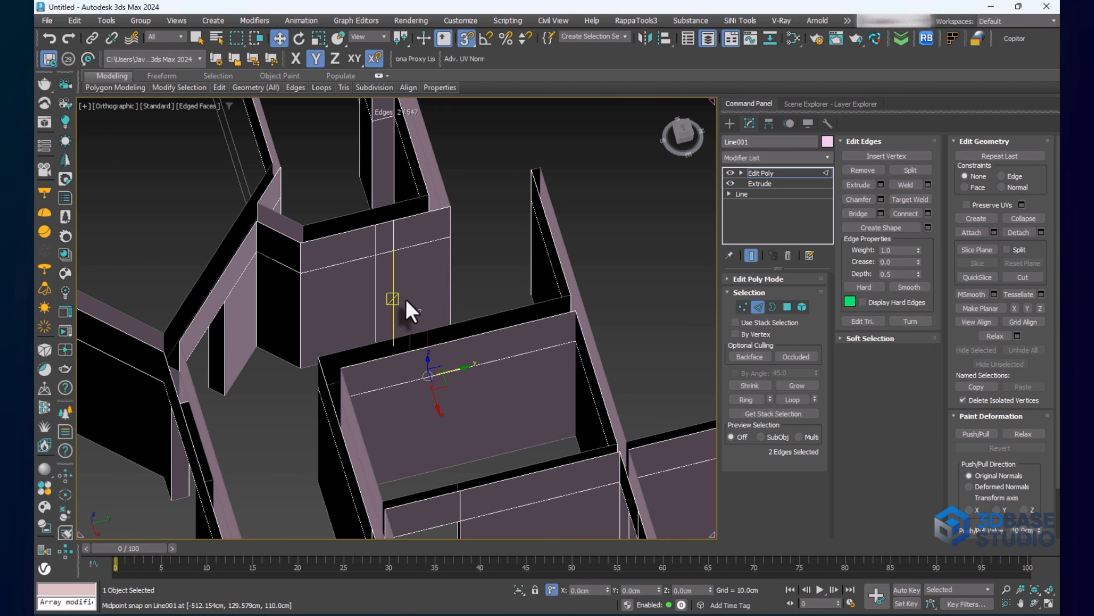
Bridge the two narrow facing polygons above 220 cm across the opening and delete the new lintel's top face
key("4")
left_click(418, 343)
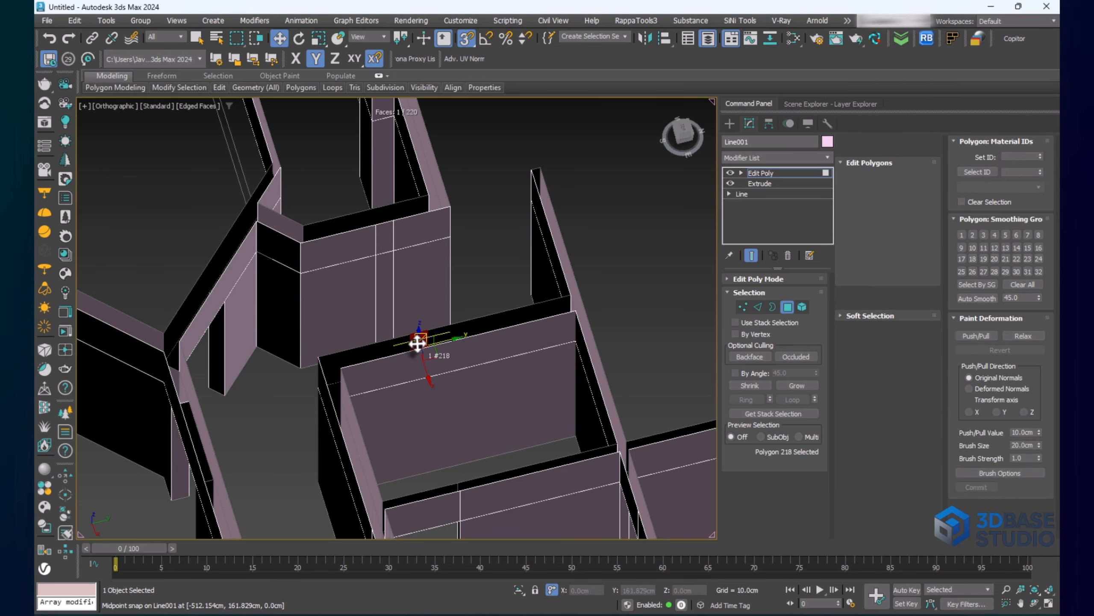
left_click(389, 241, "ctrl")
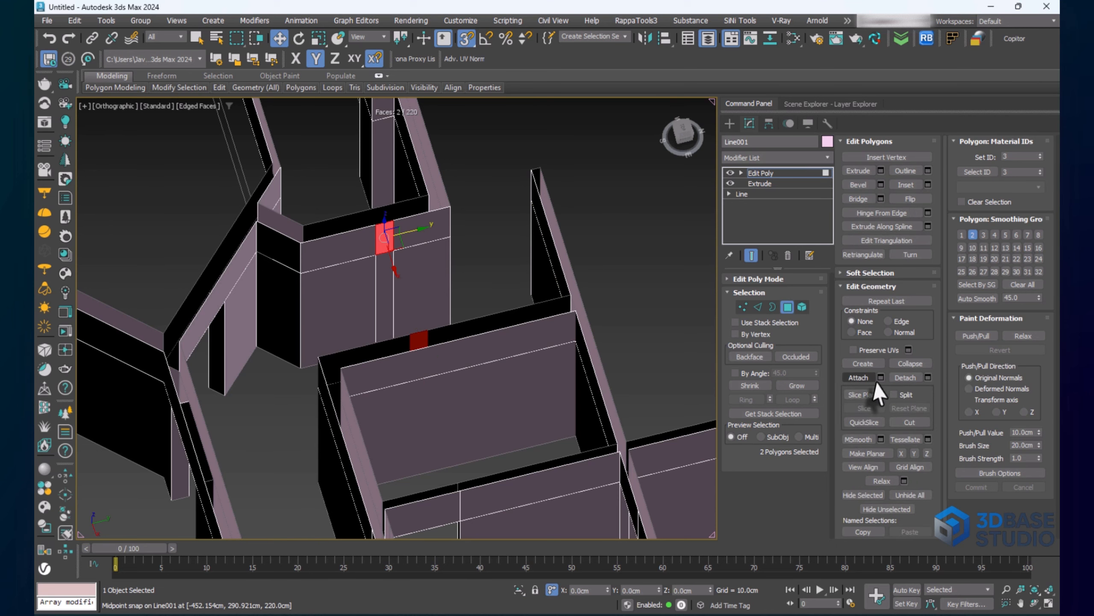
left_click(857, 377)
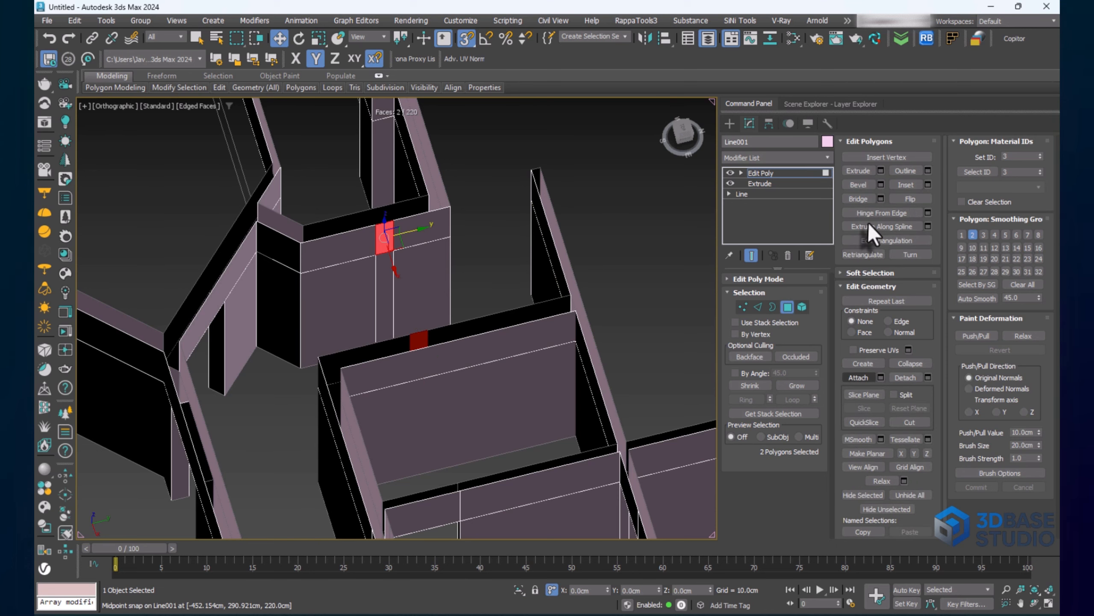
left_click(855, 199)
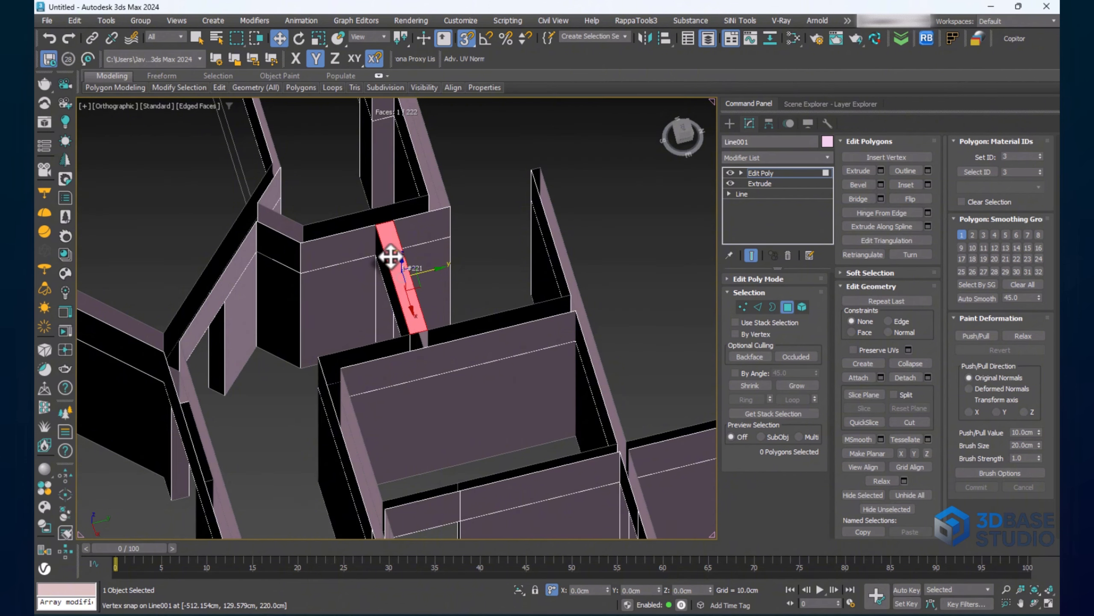
key("ctrl+z")
Cap the open top borders of the large back room and the small room enclosed beside it
scroll(390, 257, "down", 5)
scroll(464, 391, "up", 3)
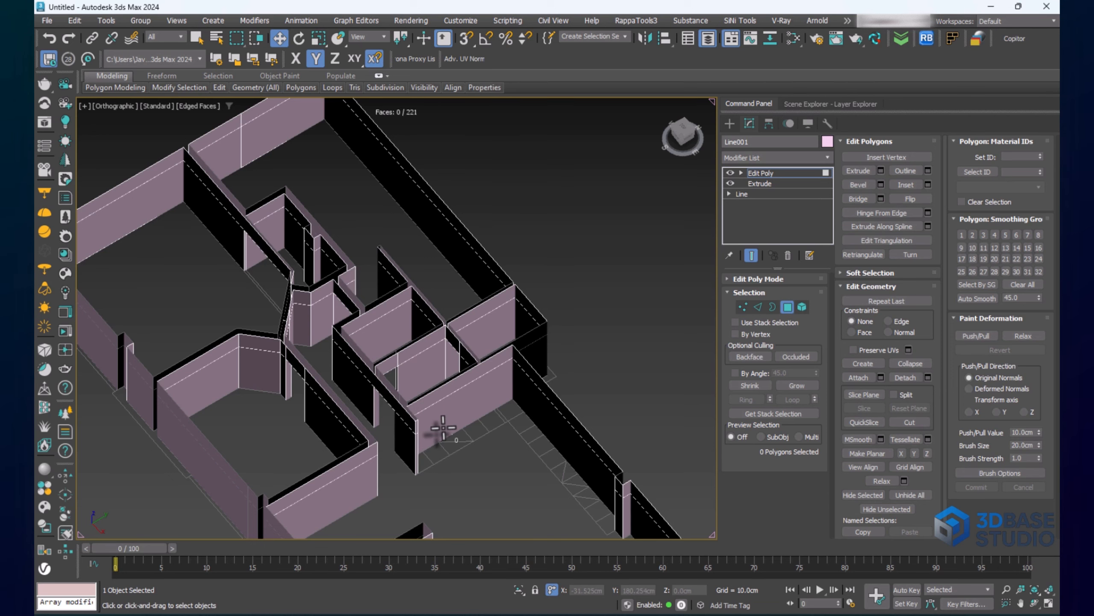
scroll(442, 427, "down", 3)
left_click(772, 308)
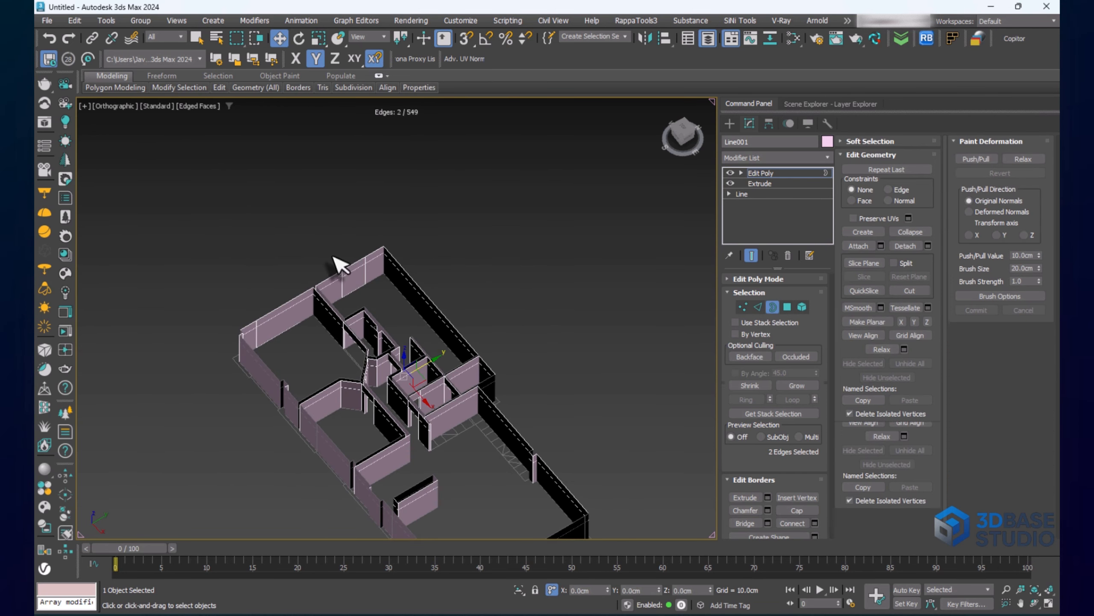
left_click(397, 275)
middle_click_drag(424, 338, 435, 332, "alt")
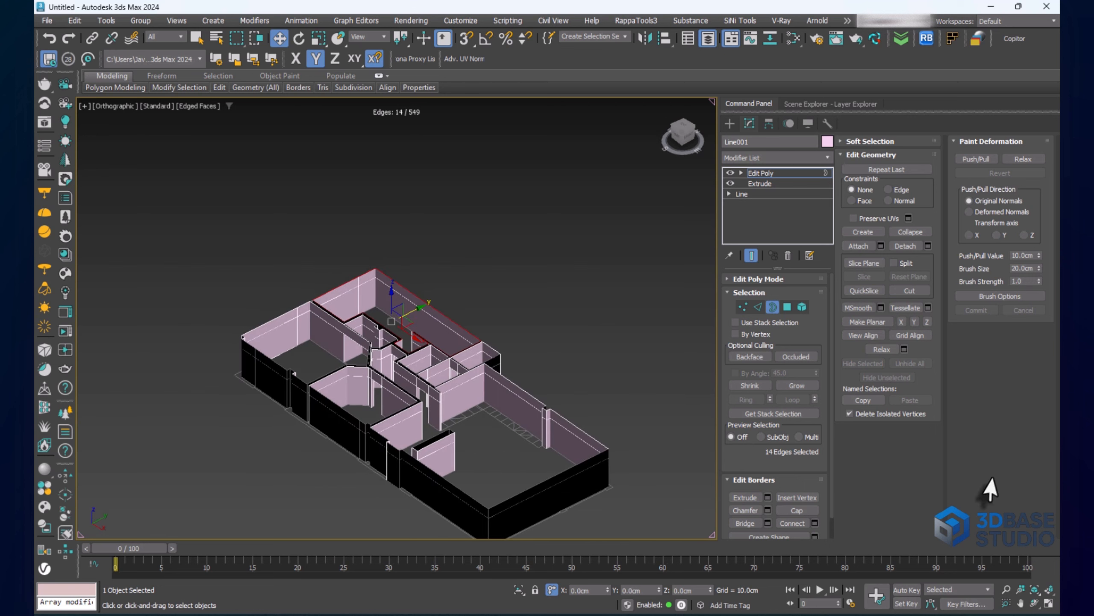
left_click(796, 510)
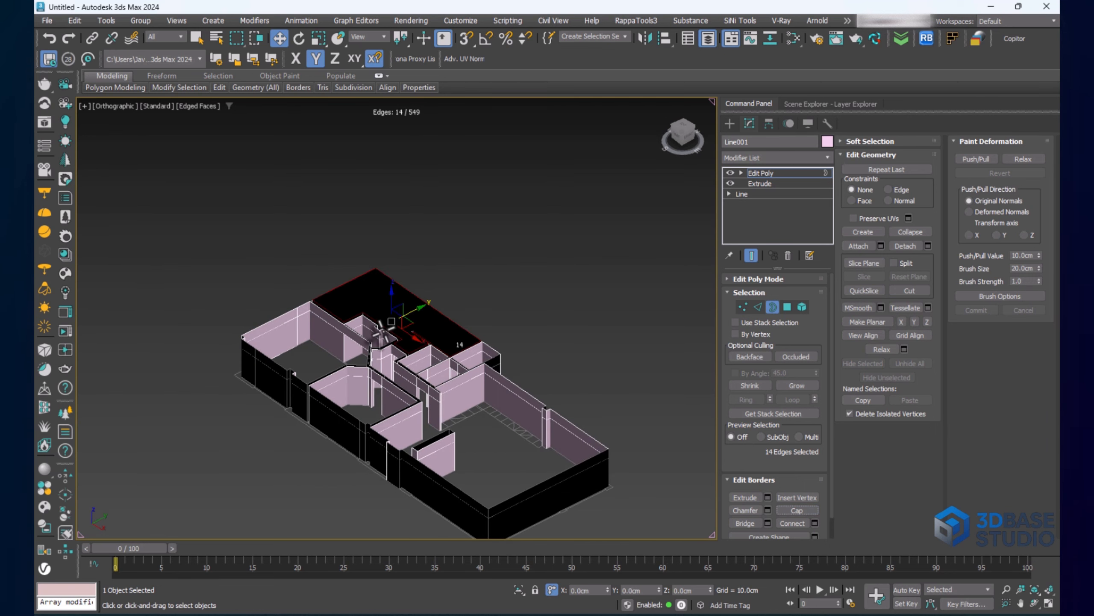
scroll(367, 326, "up", 3)
key("s")
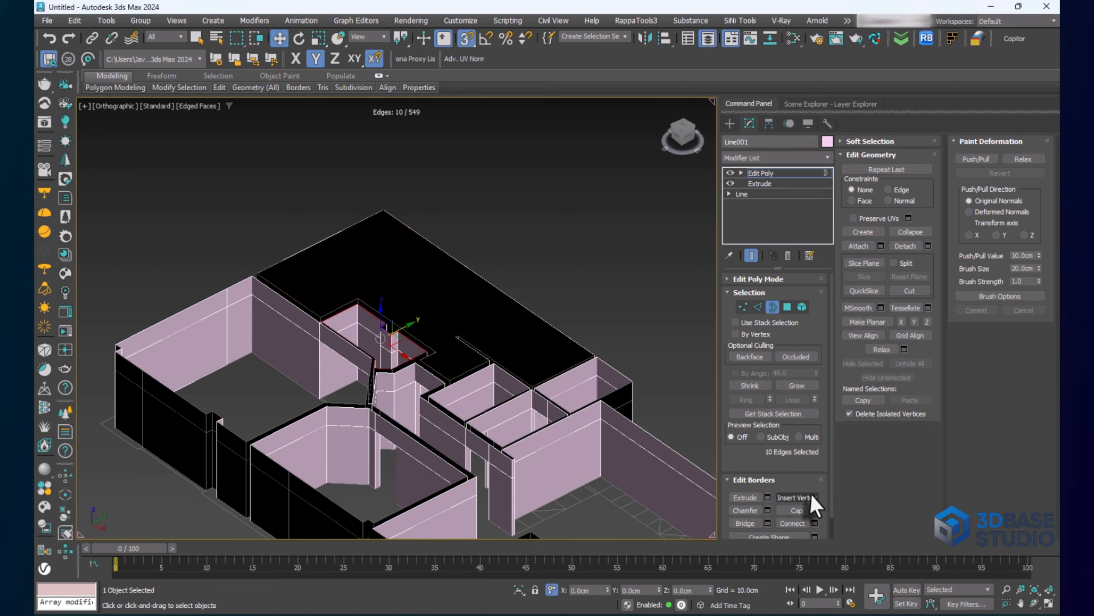
left_click(797, 510)
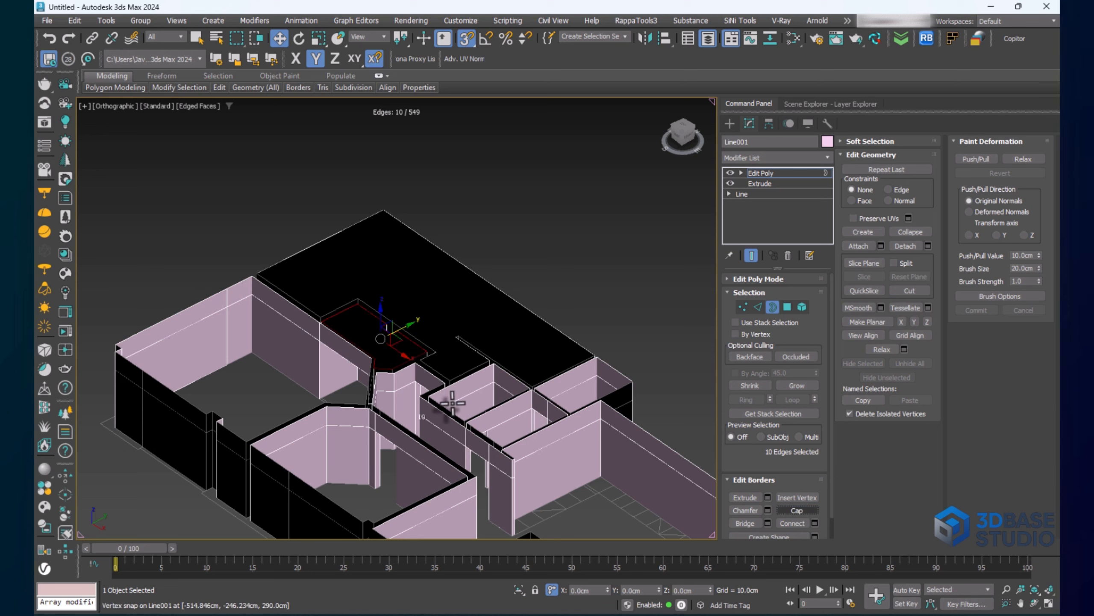
Select the open top borders of the three small adjoining rooms together and cap them
left_click(483, 381)
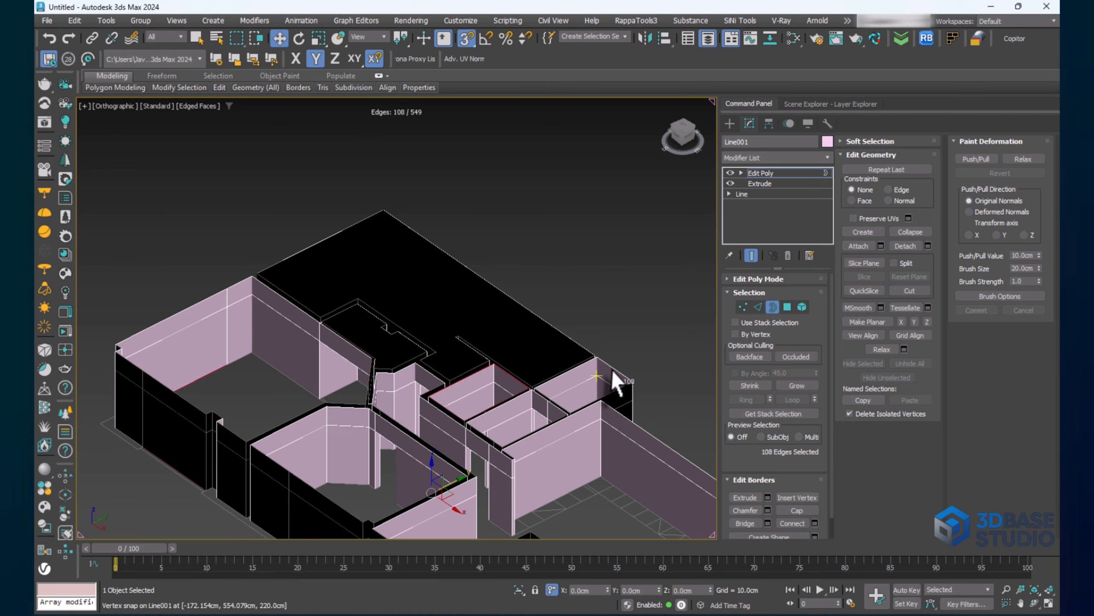
left_click(568, 368, "ctrl")
left_click(547, 398, "ctrl")
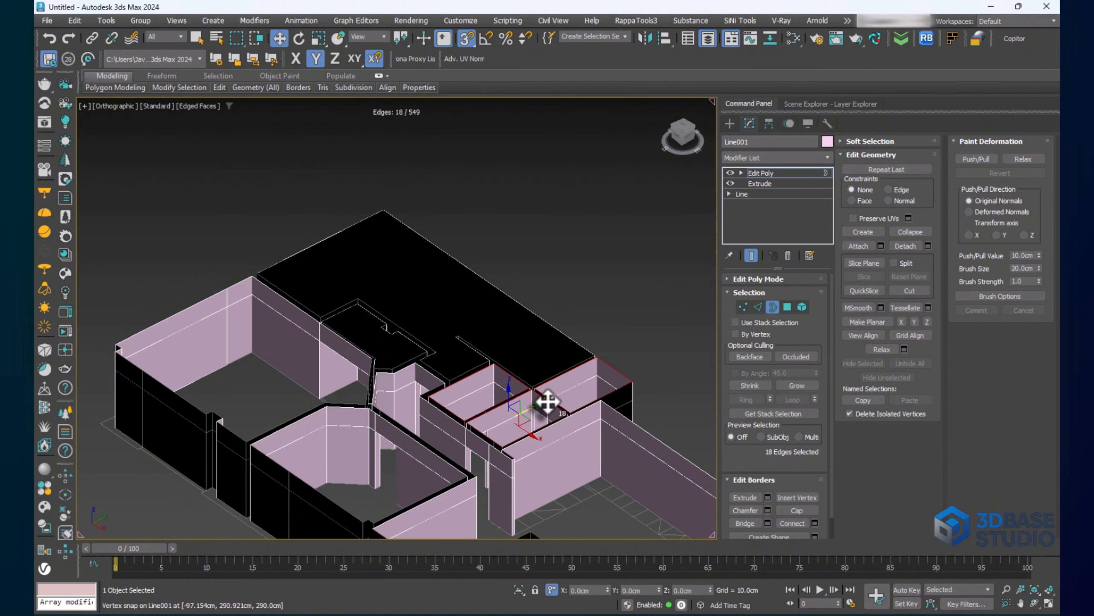
left_click(797, 510)
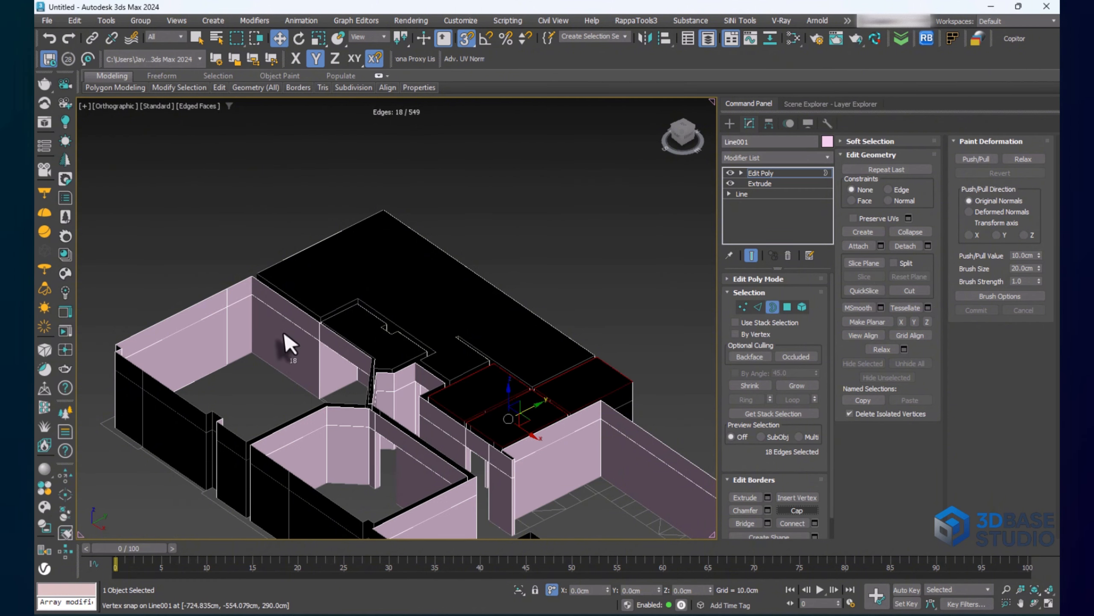
Cap the remaining top borders of the corner room, the angled-wall room, and the large living area with its corridor
left_click(220, 294)
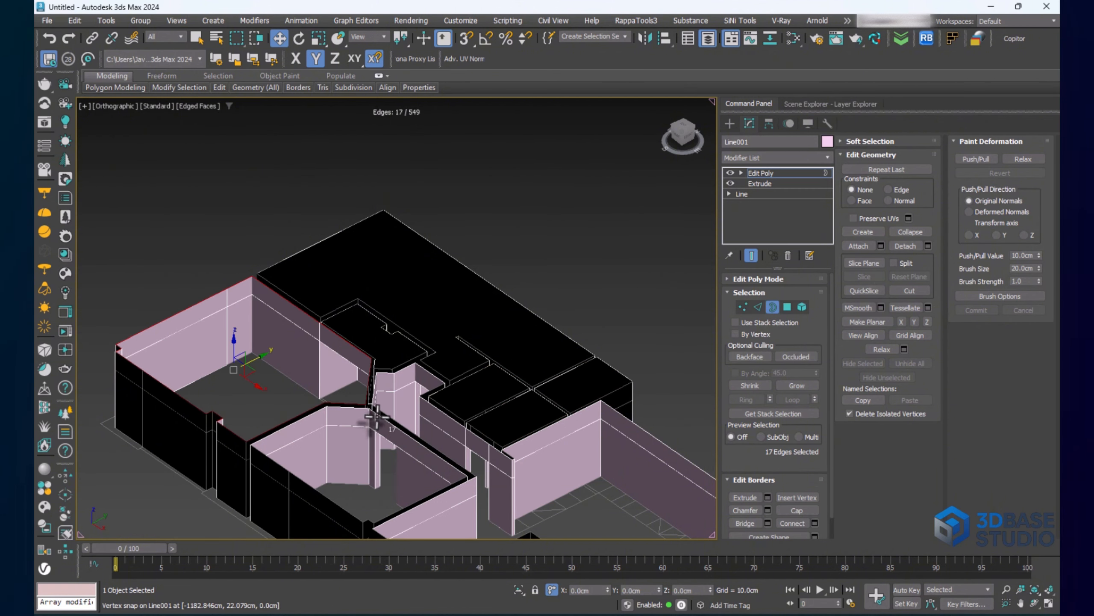
left_click(366, 408, "ctrl")
left_click(529, 430, "ctrl")
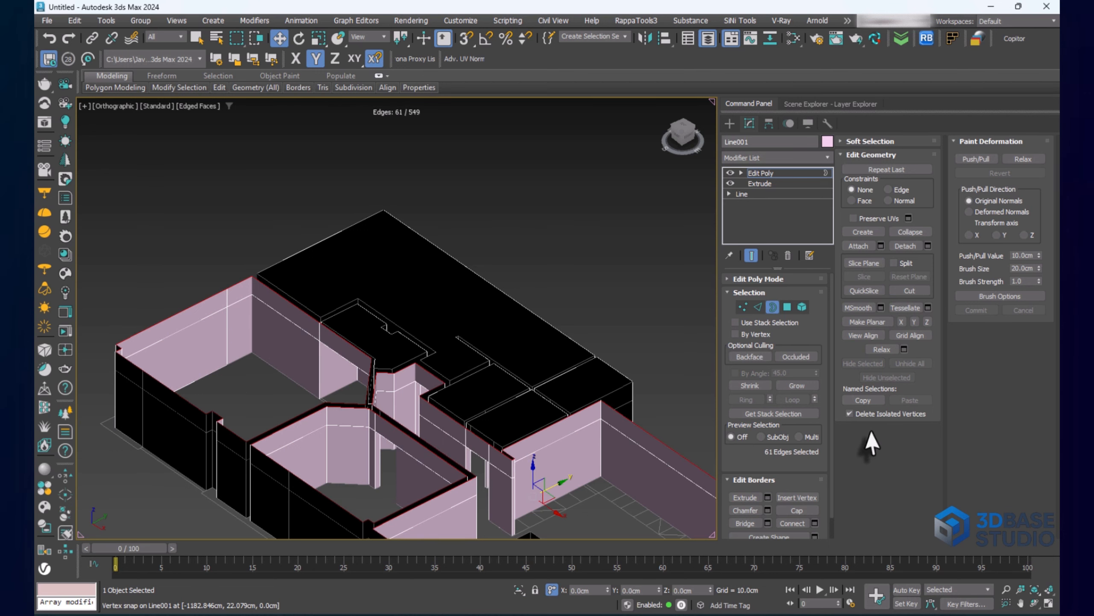
left_click(797, 510)
scroll(382, 287, "down", 3)
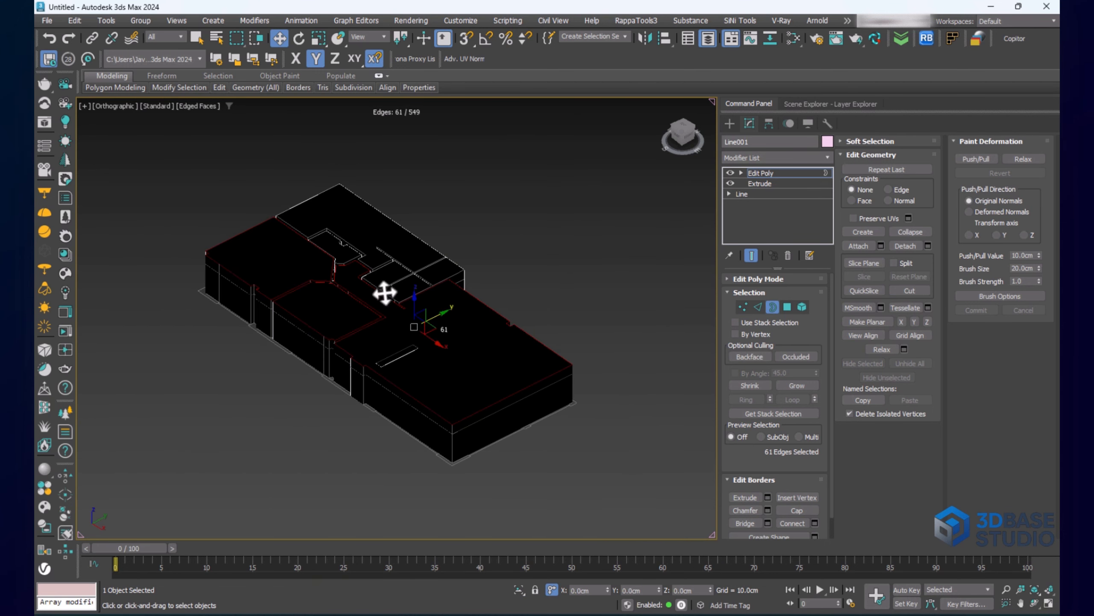
Switch to polygon editing and select all eight capped ceiling polygons of the apartment
left_click(786, 307)
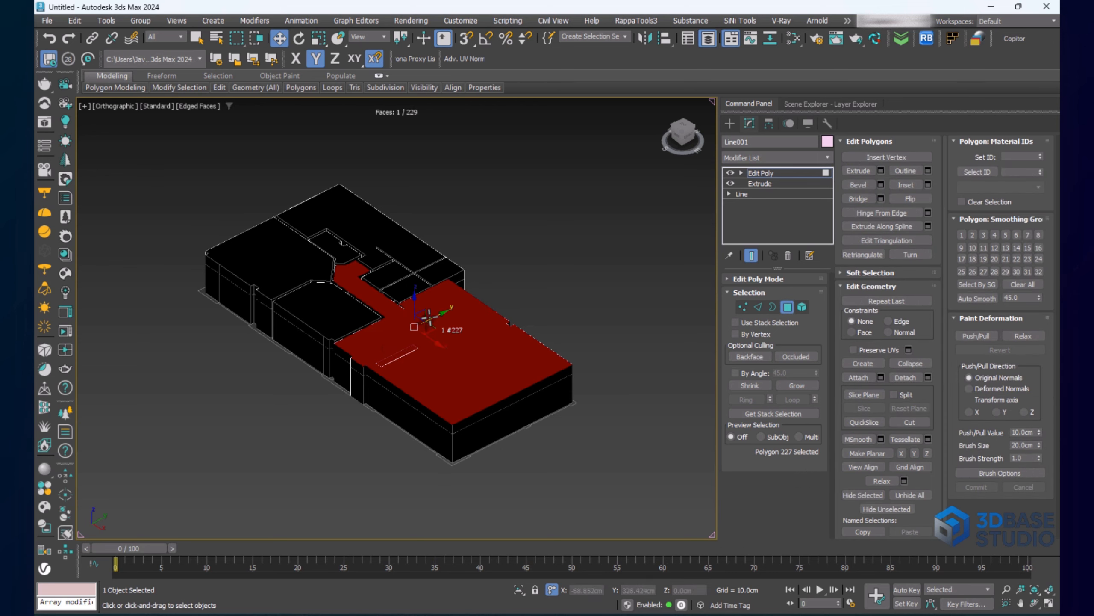
scroll(391, 287, "up", 4)
left_click(398, 252, "ctrl")
left_click(392, 215, "ctrl")
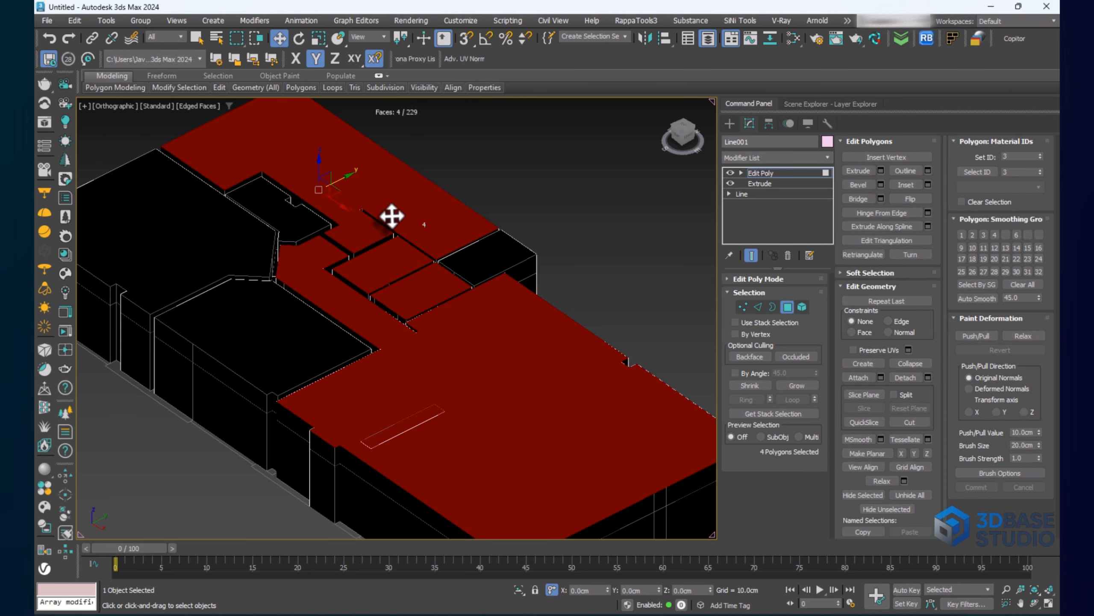
left_click(305, 220, "ctrl")
left_click(486, 254, "ctrl")
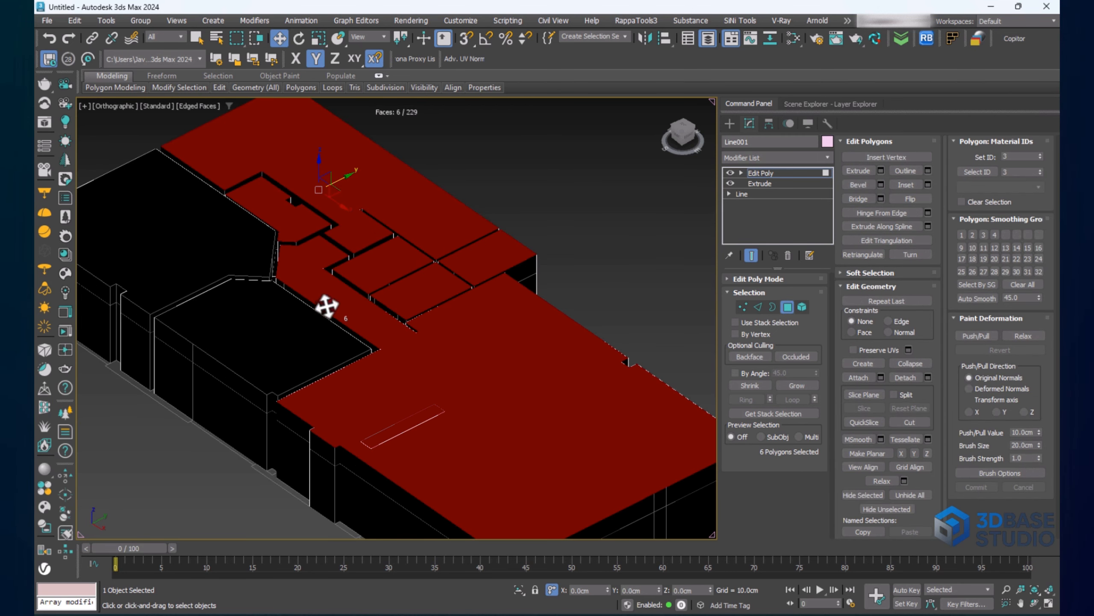
left_click(272, 301, "ctrl")
left_click(222, 235, "ctrl")
scroll(387, 242, "down", 2)
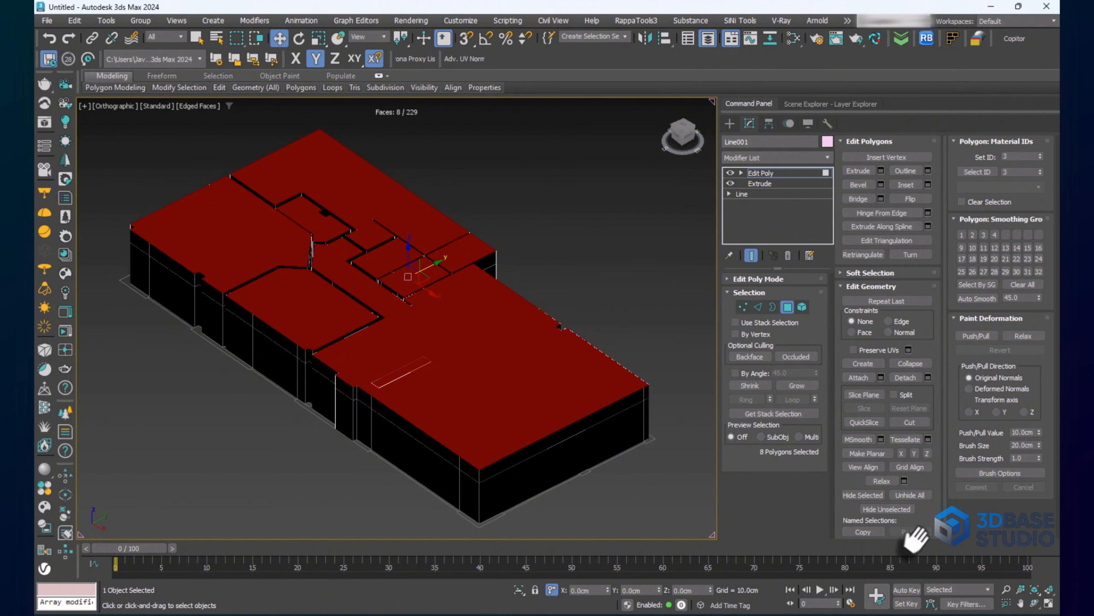
Detach the selected ceiling polygons as a separate object named Roof, with Detach As Clone off, and leave polygon editing
left_click(928, 379)
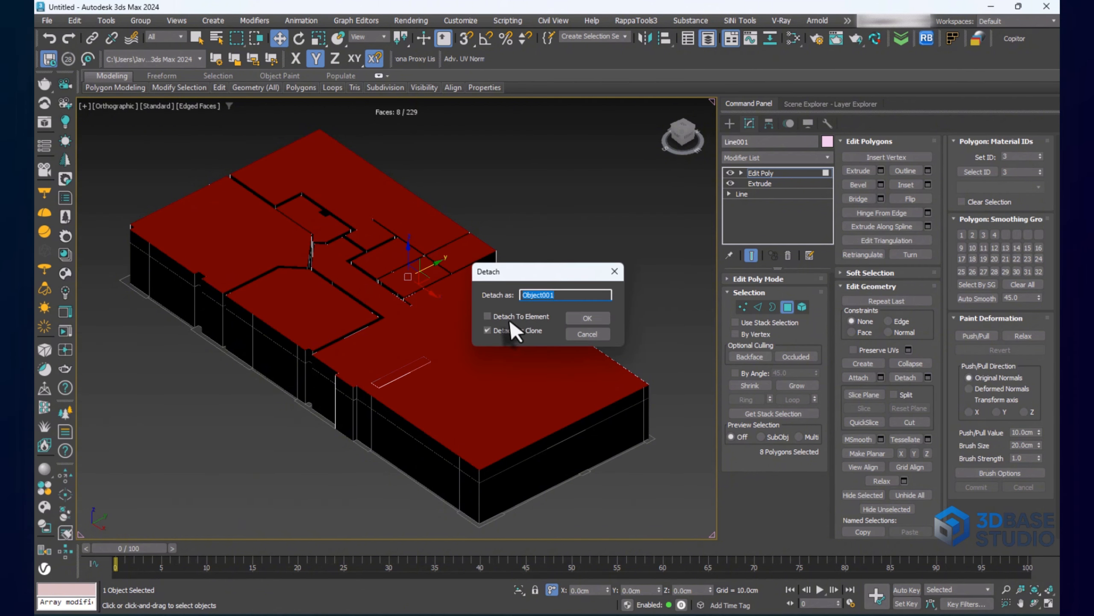
left_click(498, 331)
left_click_drag(558, 294, 499, 296)
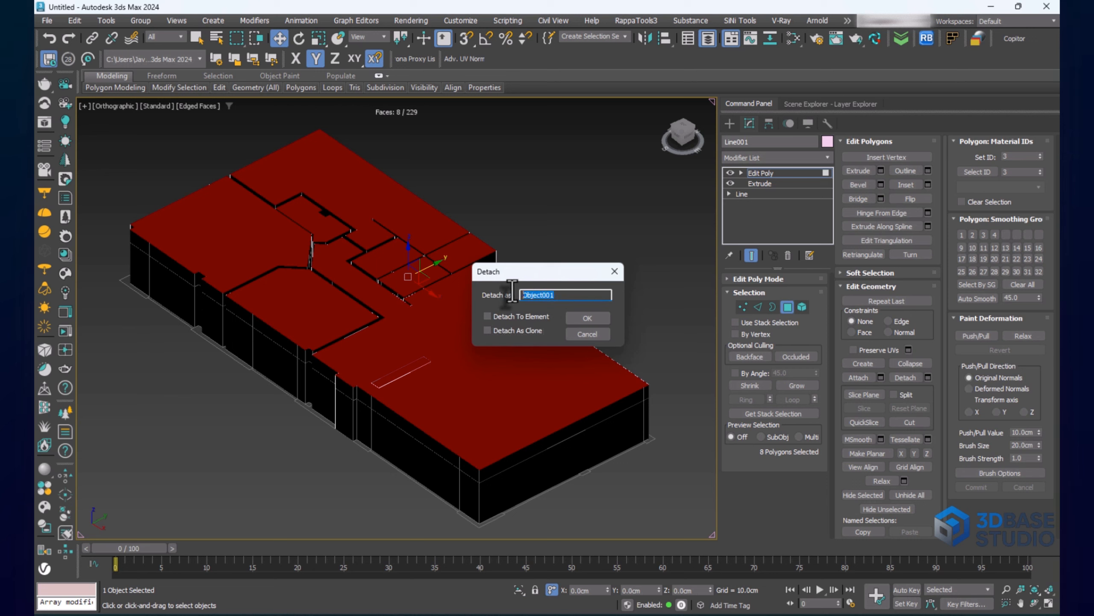
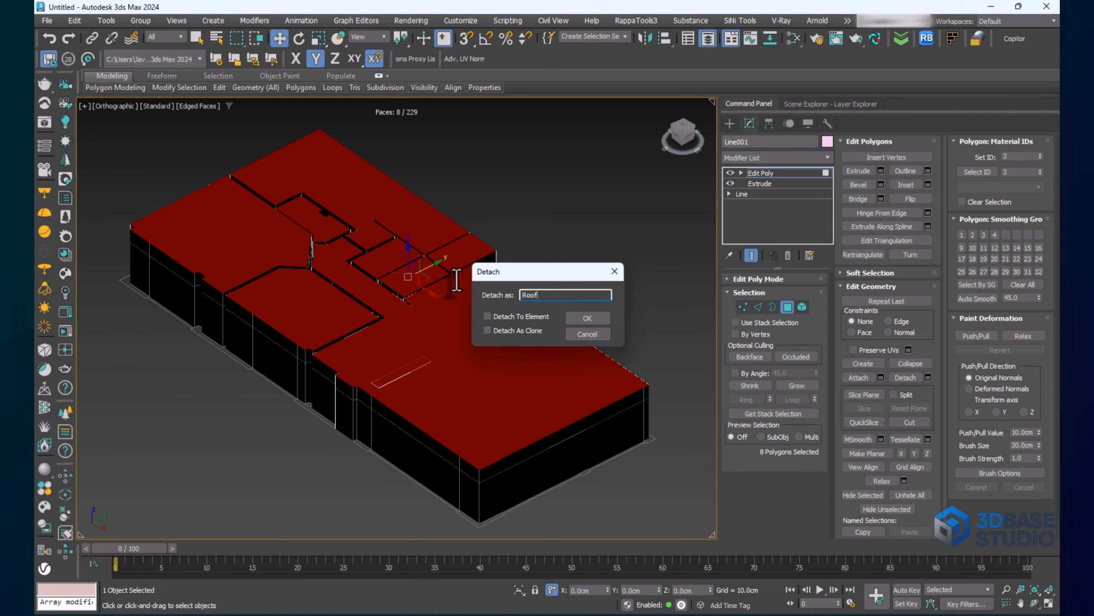
left_click(602, 315)
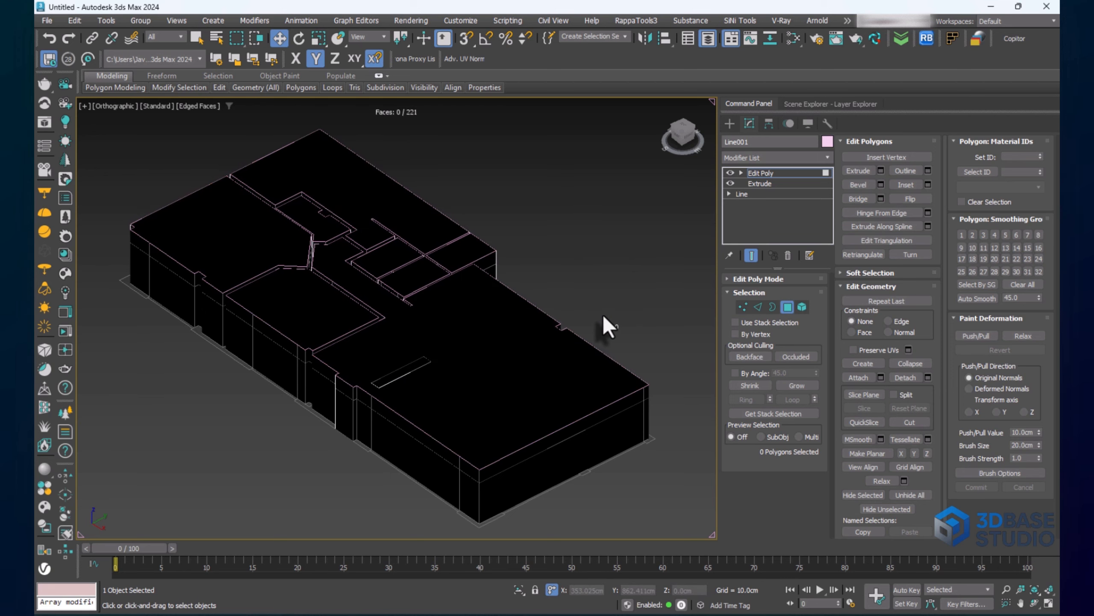
left_click(788, 306)
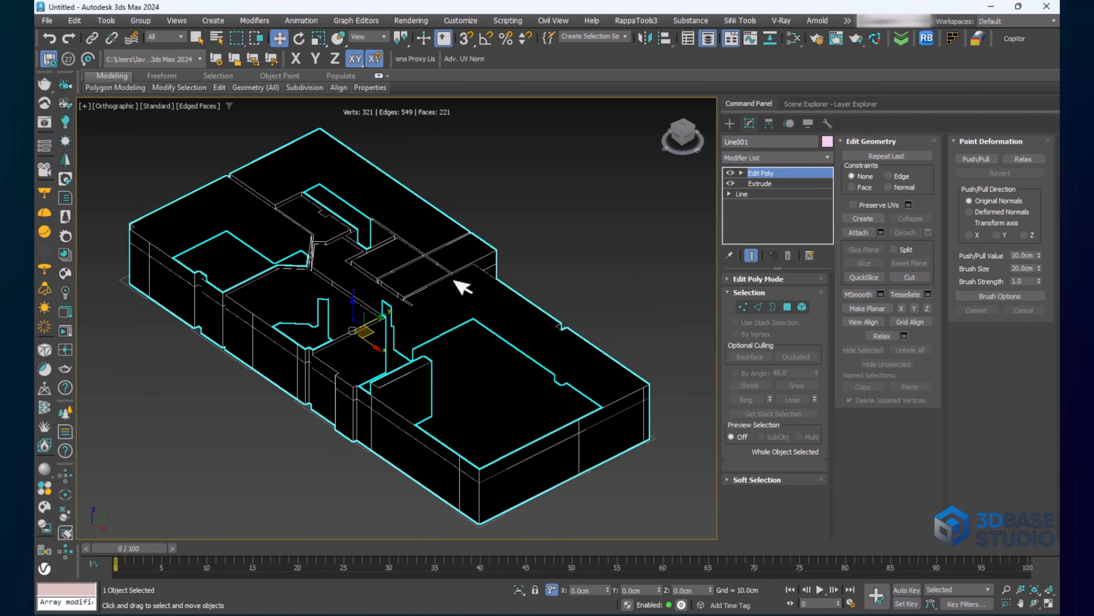
Rename the Line001 object in the Modeling layer as Wall
left_click(481, 293)
key("d")
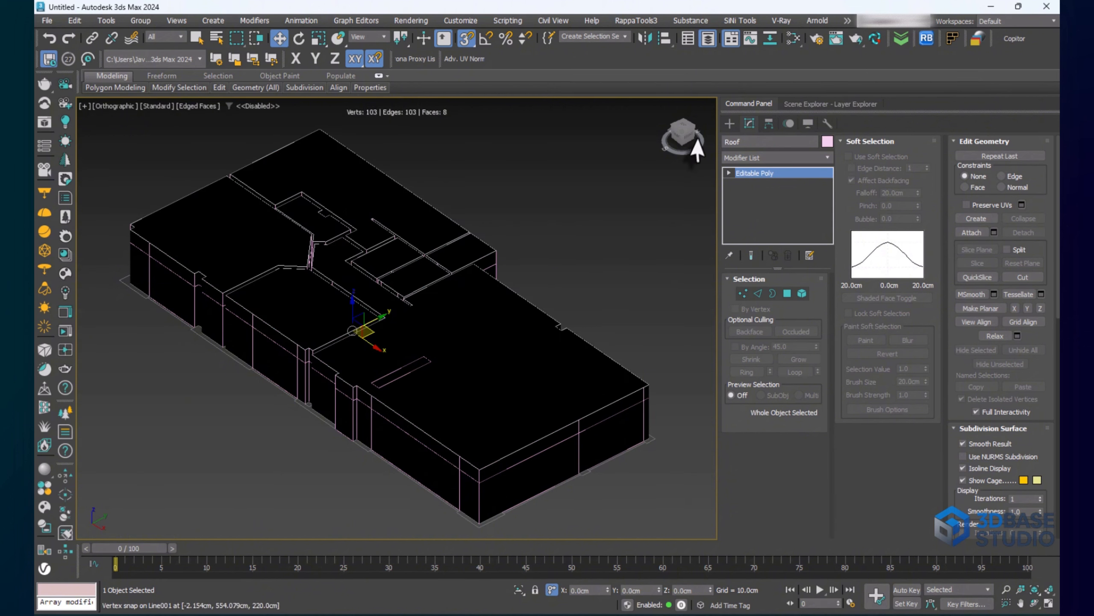
left_click(821, 106)
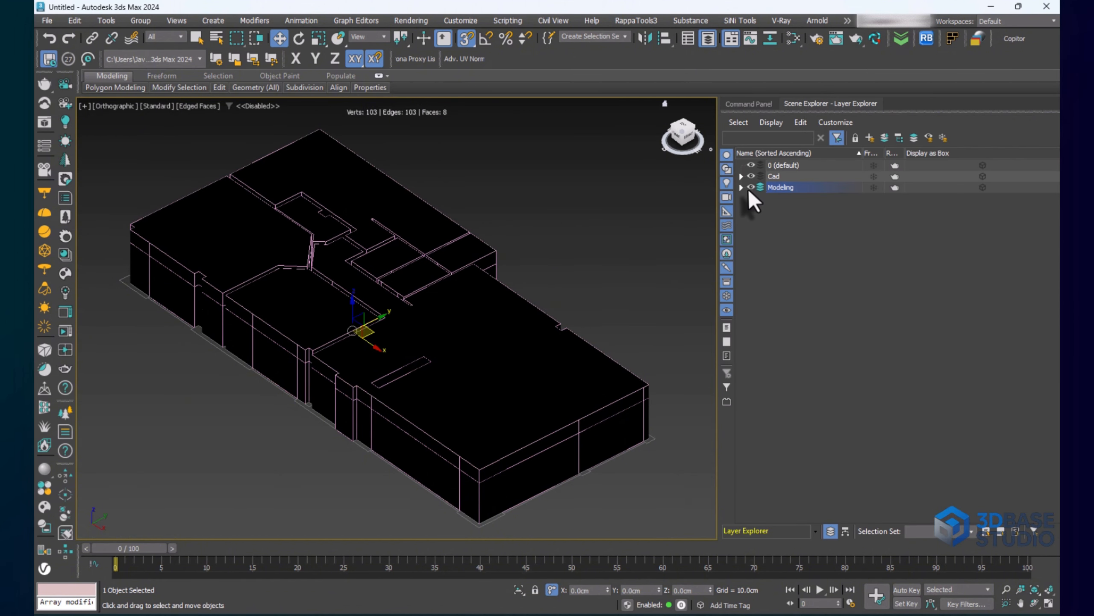
left_click(743, 188)
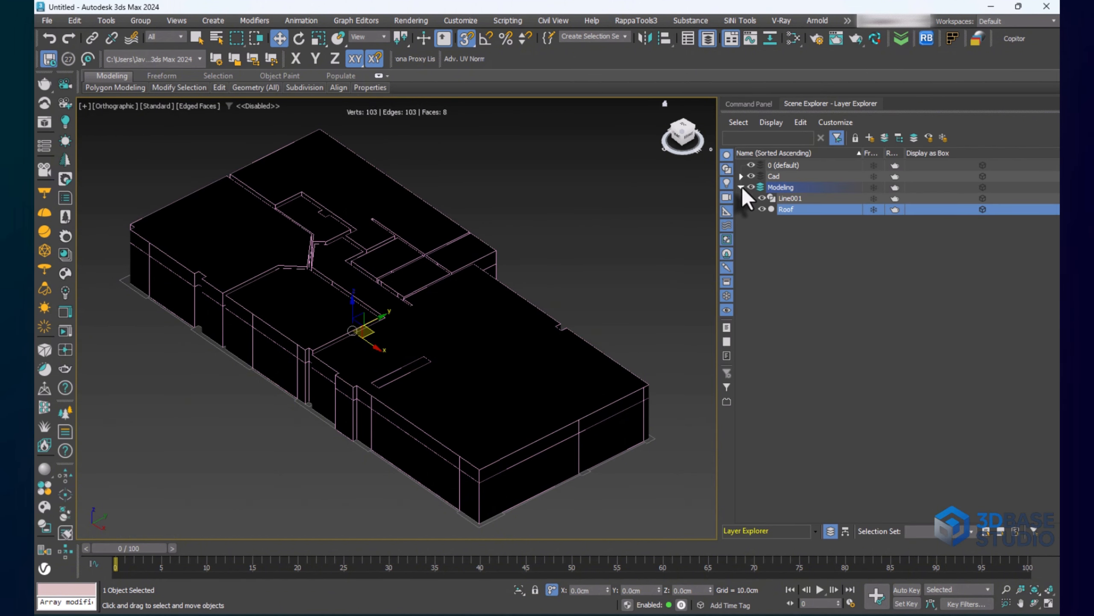
left_click(790, 199)
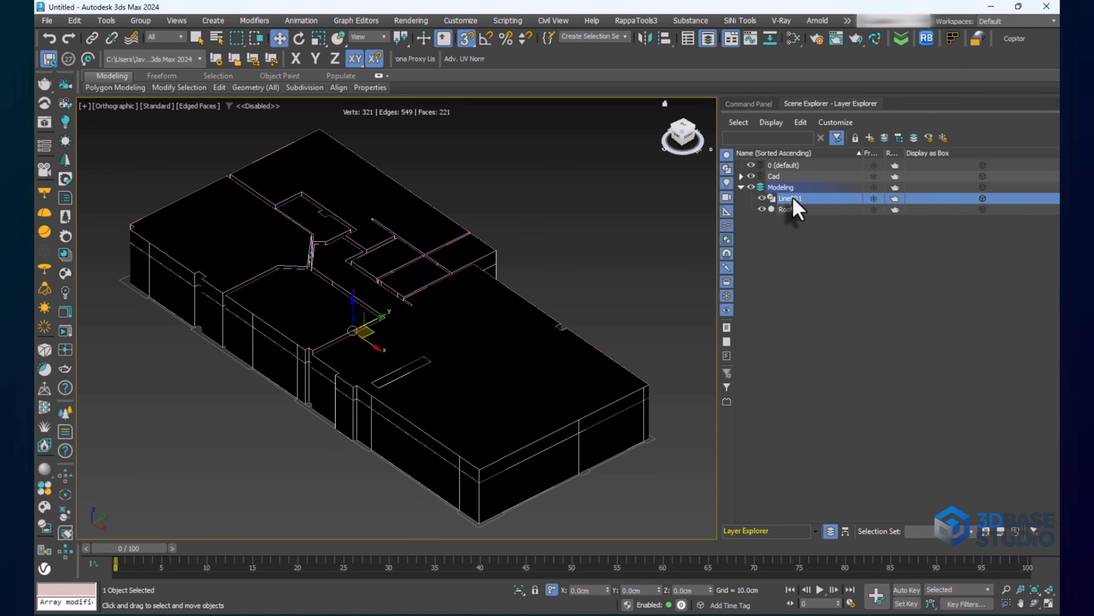
left_click(791, 198)
left_click(797, 237)
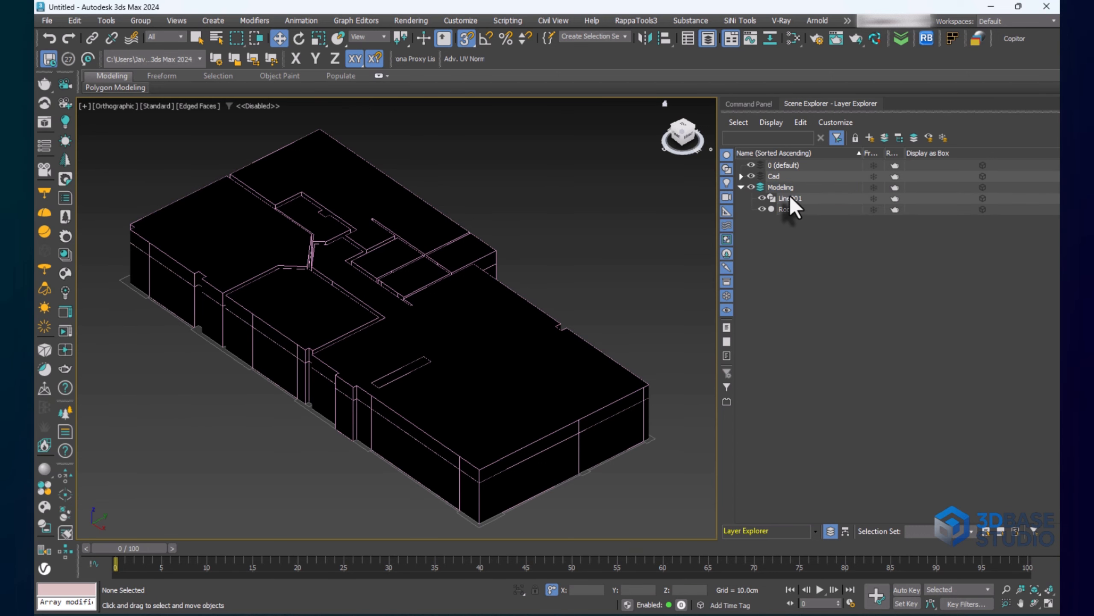
left_click(786, 201)
double_click(786, 200)
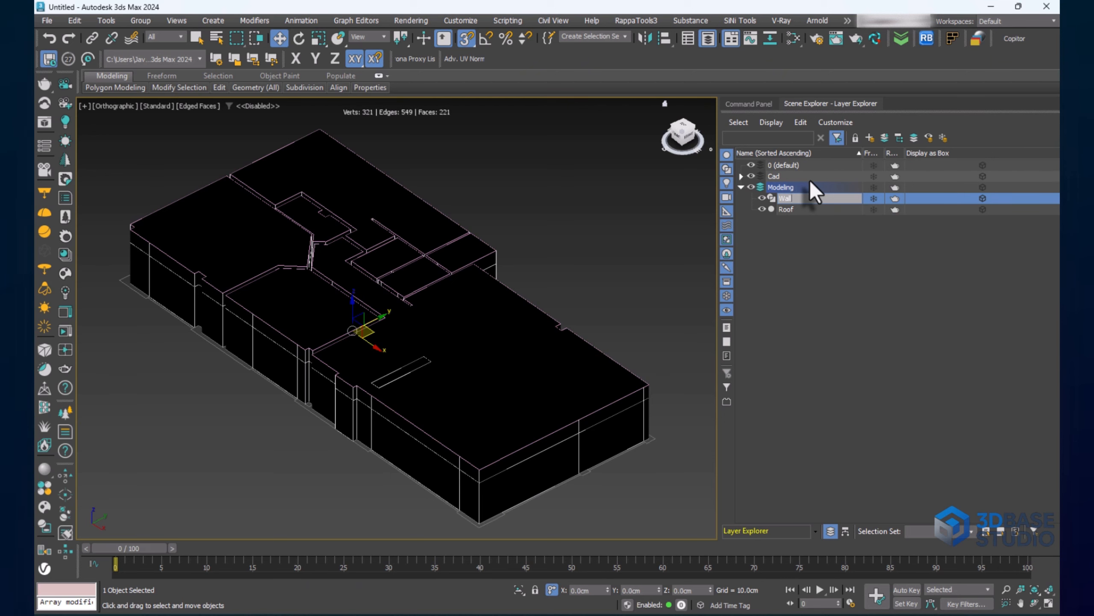
key("Return")
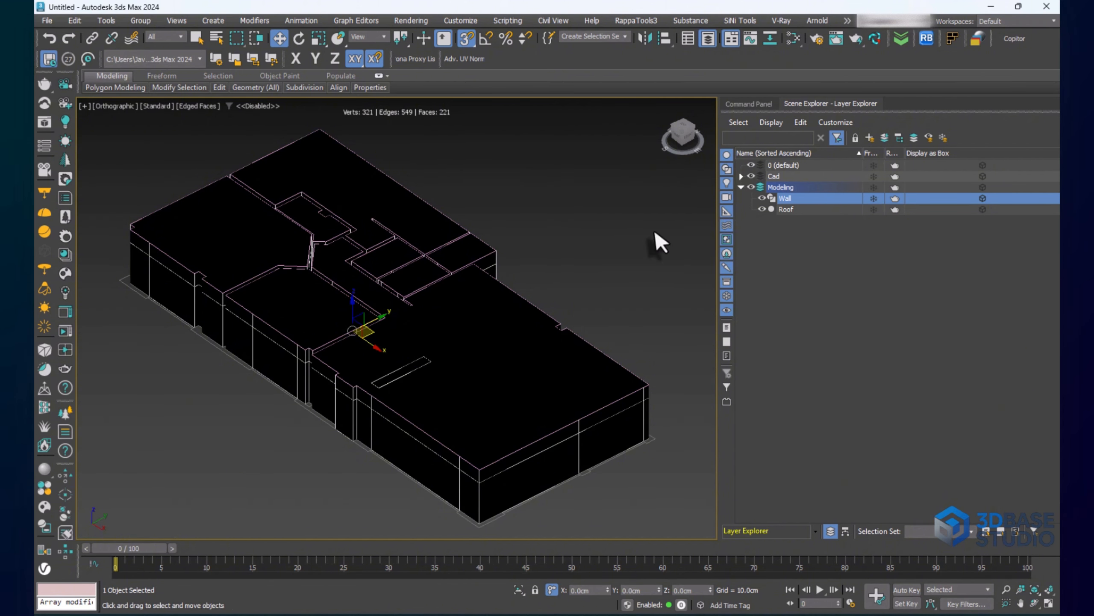
Select the detached roof object and make one independent copy of it in place
left_click(790, 210)
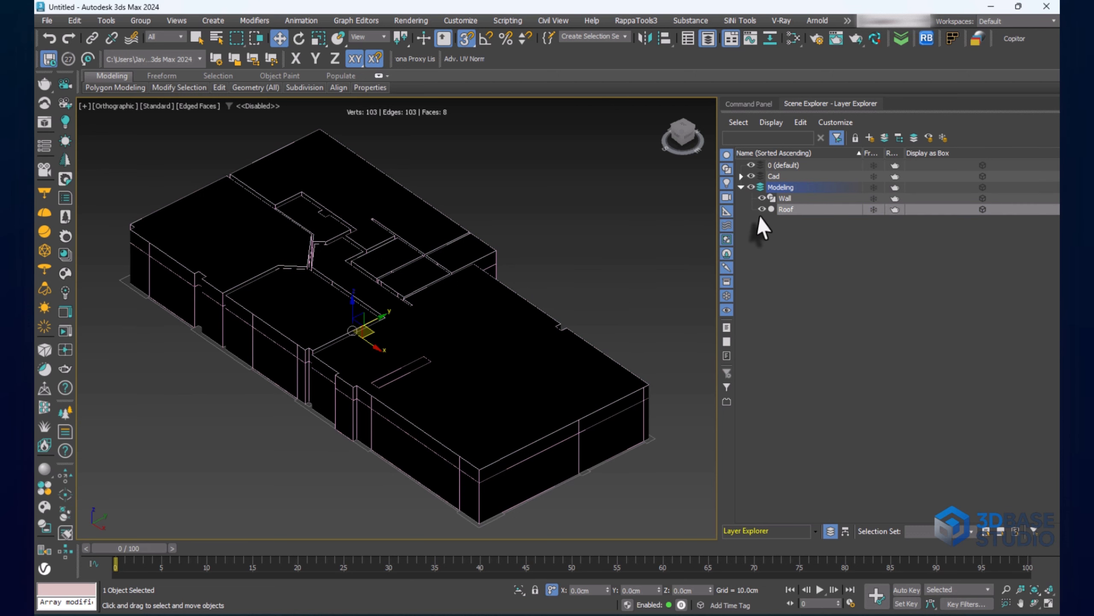
left_click(789, 209)
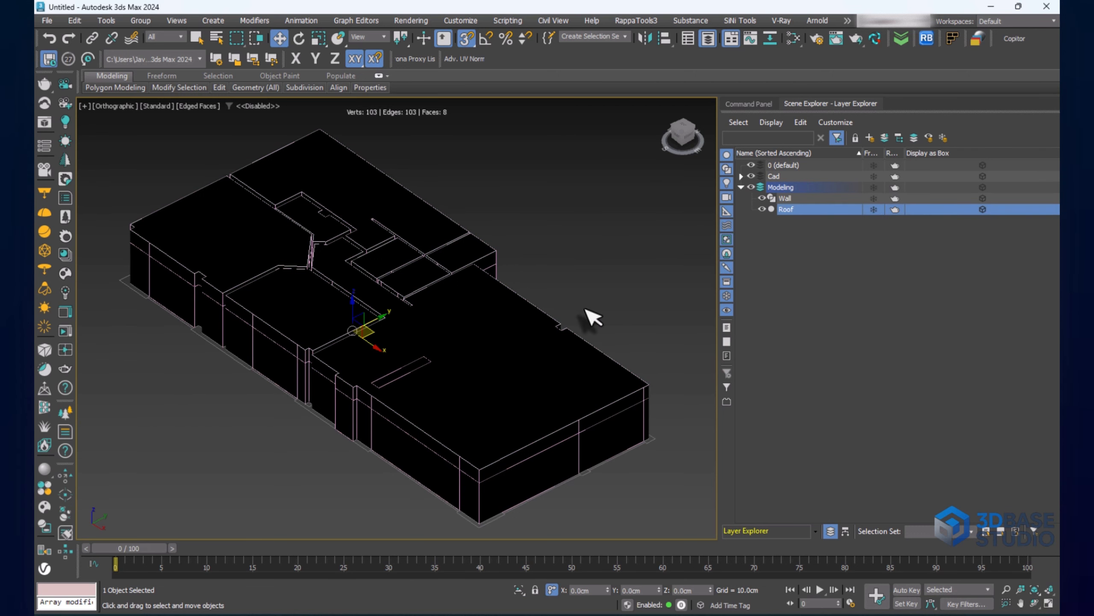
type("ss")
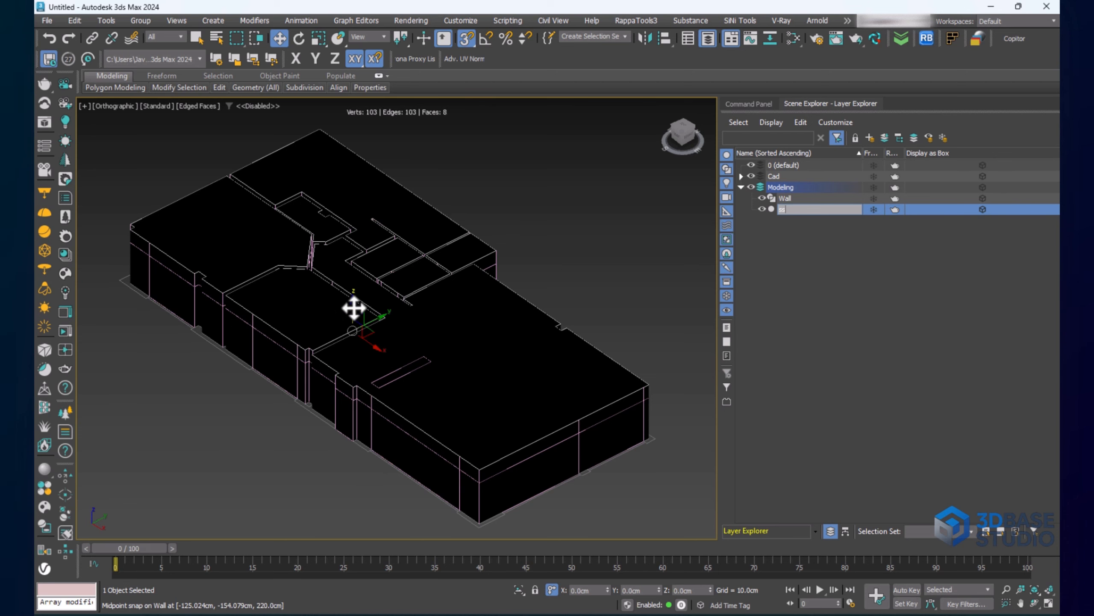
left_click_drag(354, 307, 401, 263)
scroll(395, 280, "down", 2)
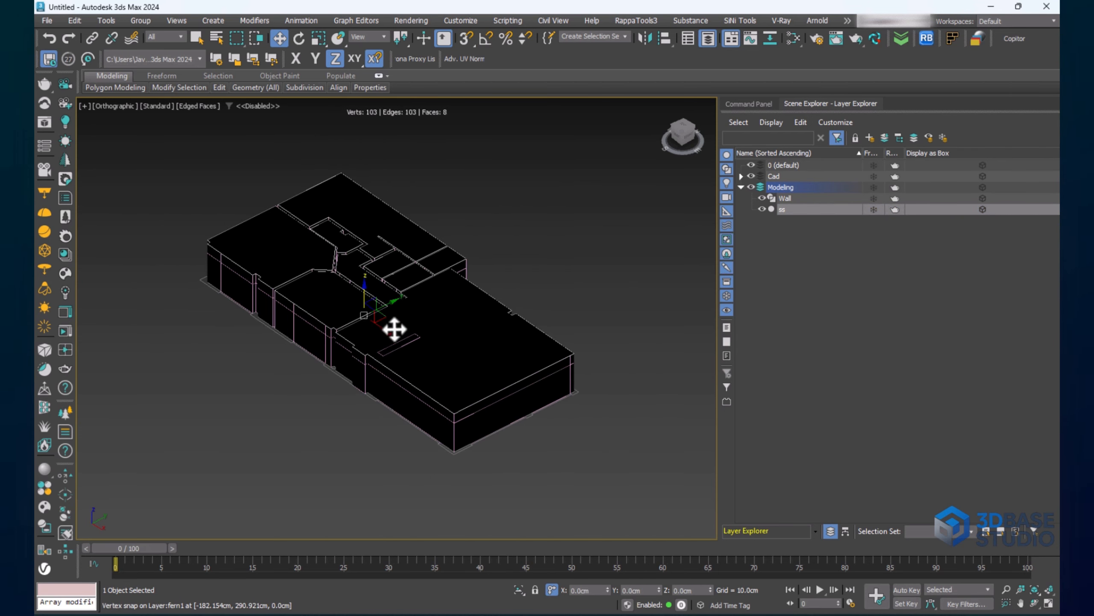
middle_click_drag(403, 354, 397, 318, "alt")
key("s")
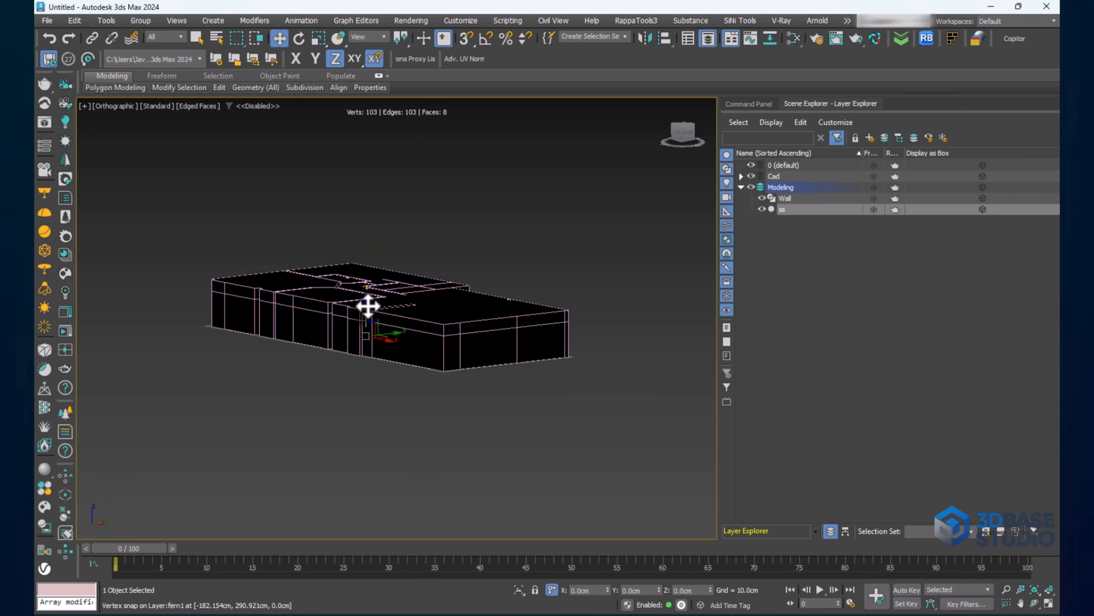
mouse_move(368, 305)
left_mouse_down()
mouse_move(376, 354)
mouse_move(443, 371)
left_mouse_up()
key("s")
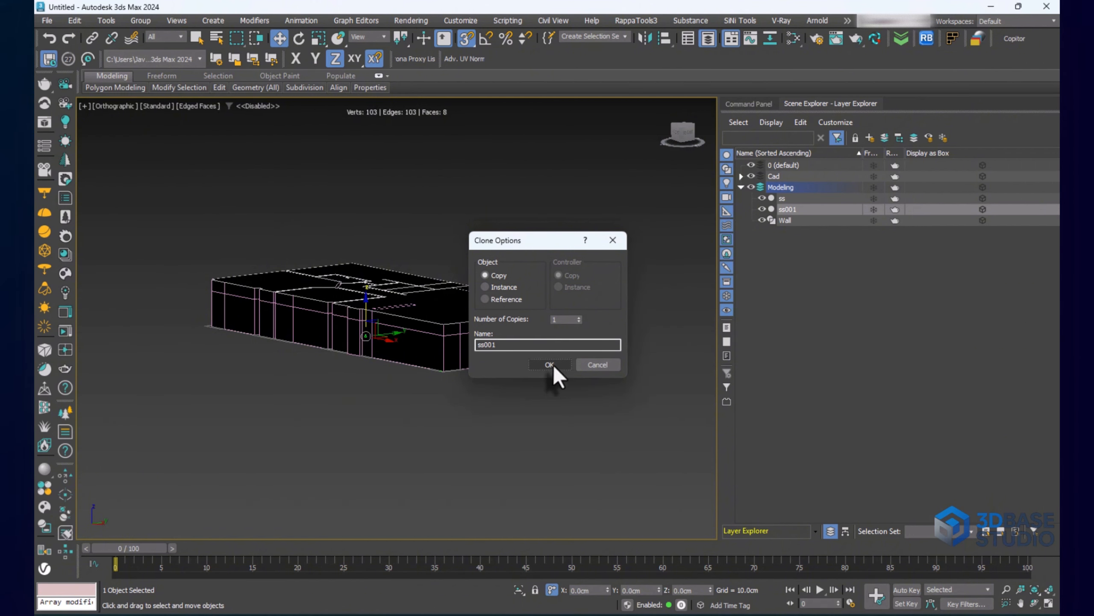
left_click(552, 364)
Try hiding one of the two overlapping roof copies, and undo the hiding
scroll(448, 349, "up", 5)
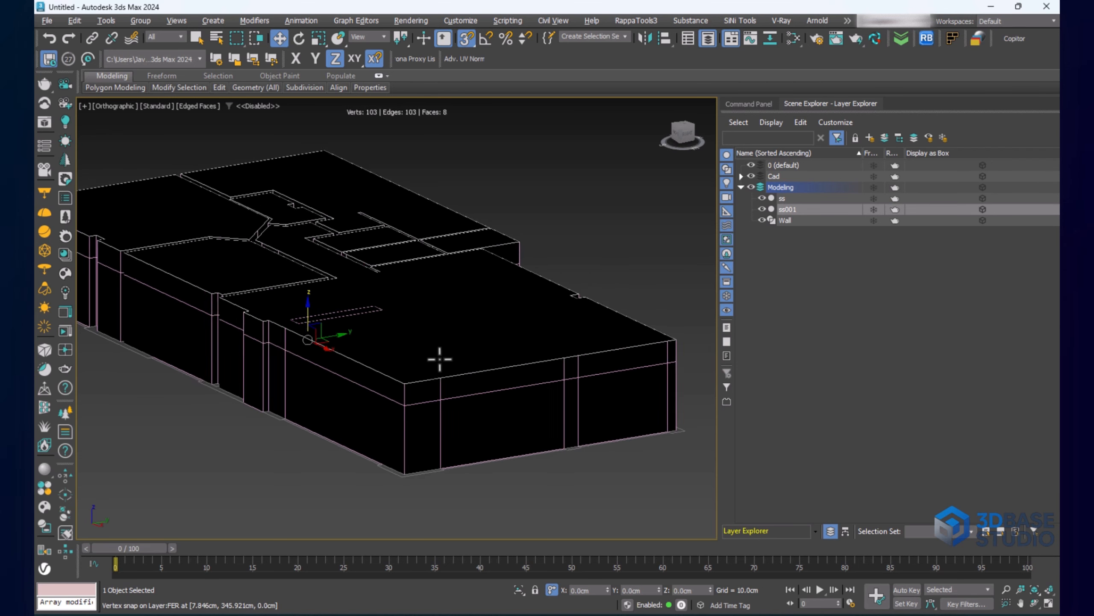
left_click(423, 323)
right_click(423, 304)
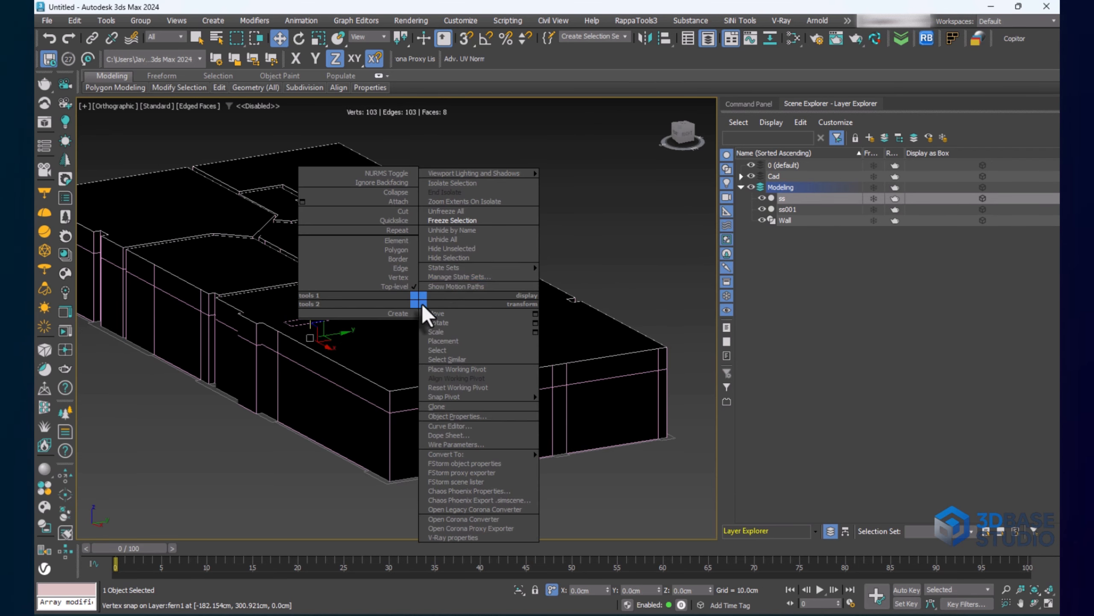
left_click(450, 259)
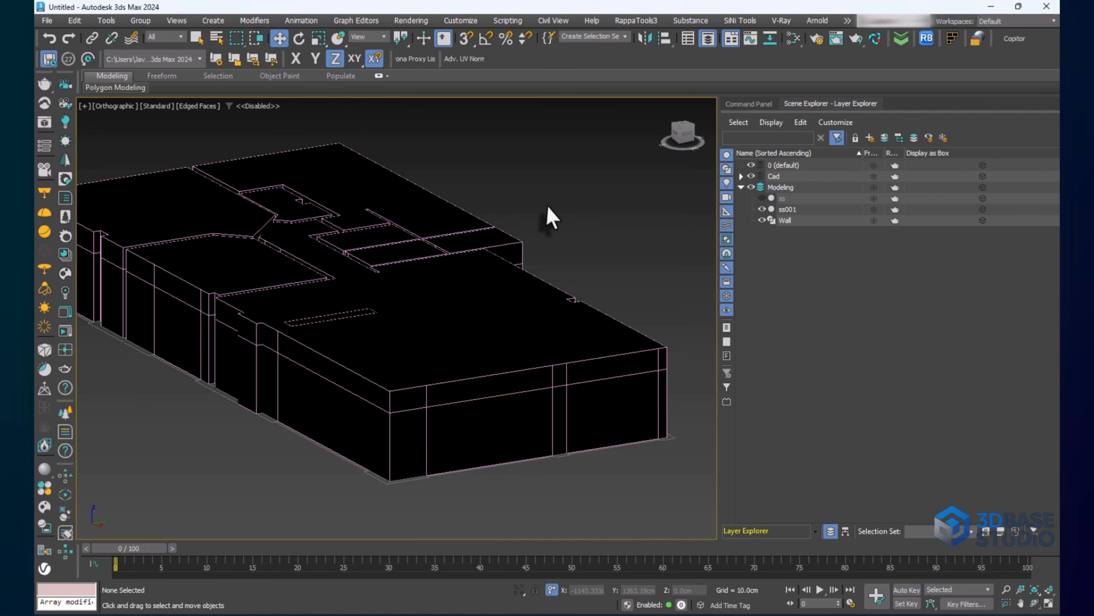
key("ctrl+z")
left_click(552, 214)
left_click(464, 316)
right_click(450, 290)
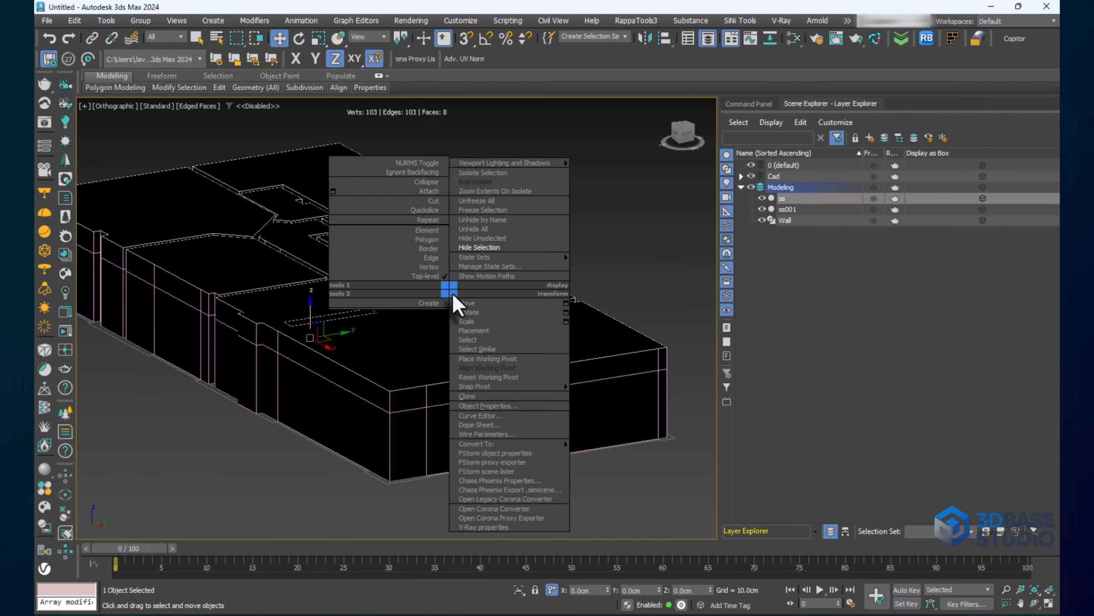
left_click(479, 247)
key("ctrl+z")
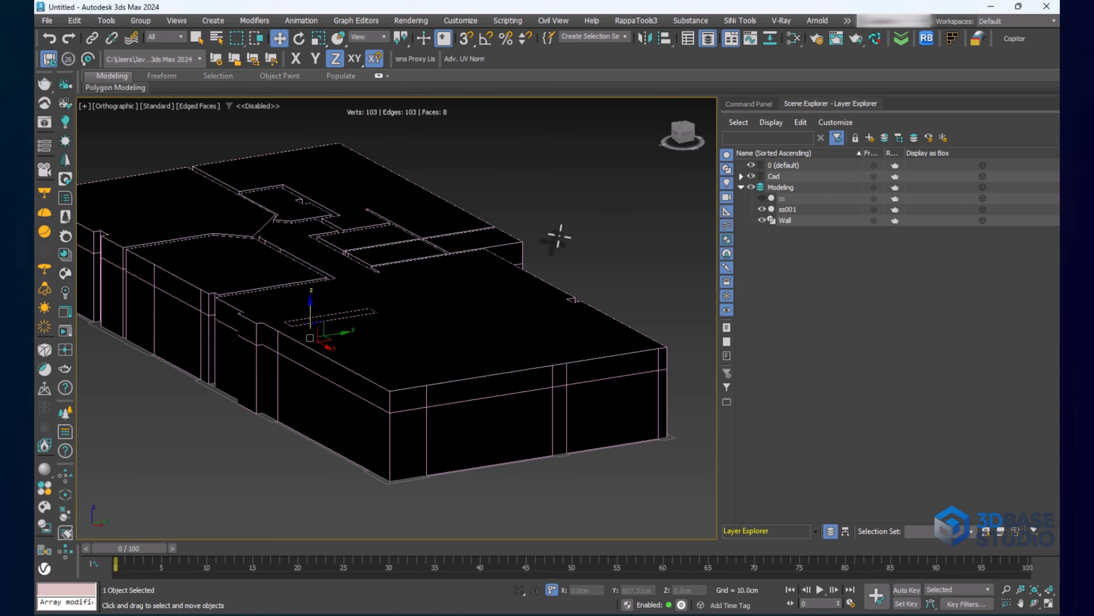
Raise one of the two overlapping roof copies vertically to a height of about 510 cm, clear of the walls
left_click(557, 237)
left_click(485, 310)
key("s")
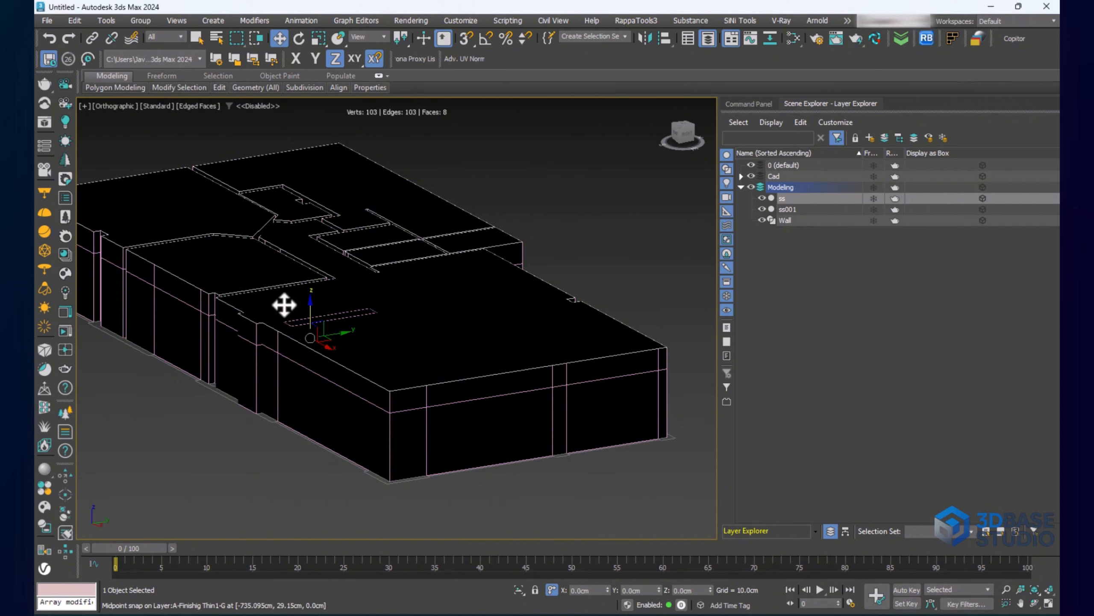
left_click_drag(313, 312, 311, 264)
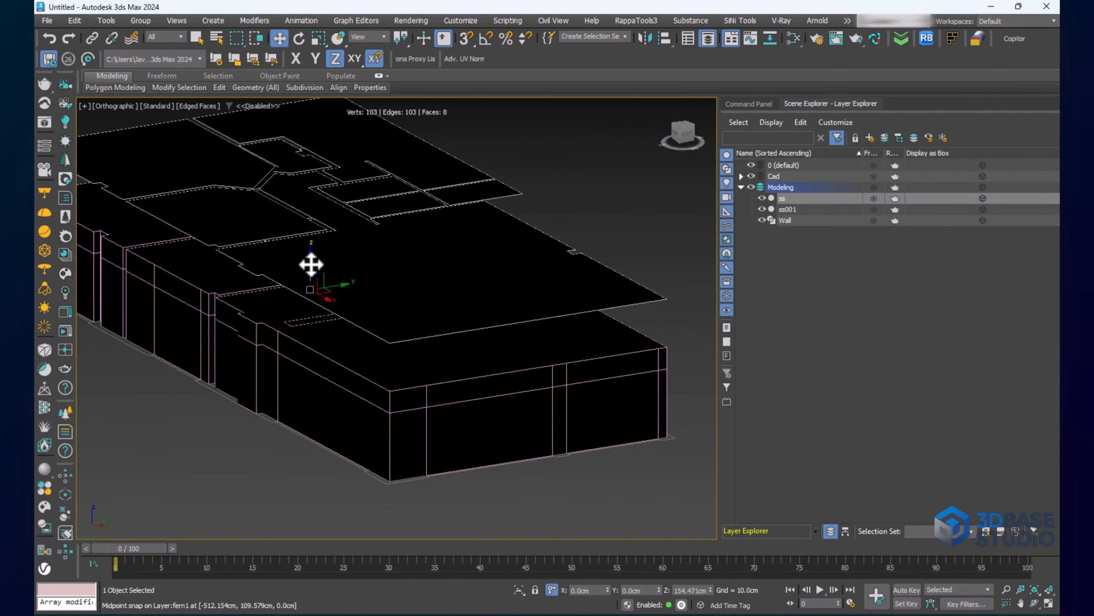
scroll(337, 286, "down", 3)
middle_click_drag(354, 296, 476, 313)
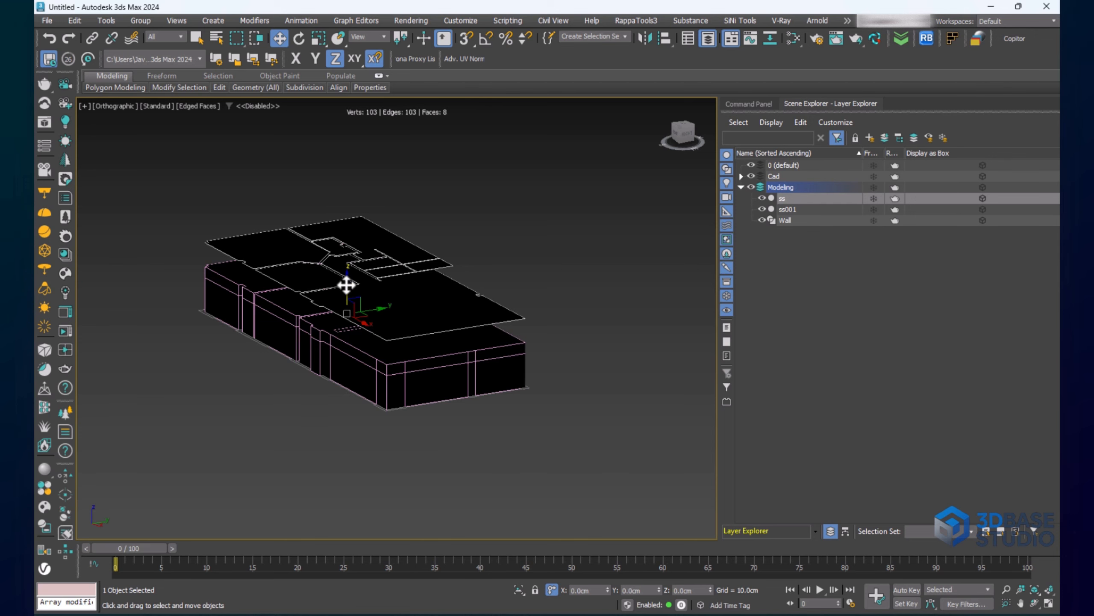
mouse_move(393, 354)
middle_mouse_down("alt")
mouse_move(388, 278)
mouse_move(391, 340)
mouse_move(378, 340)
mouse_move(391, 350)
middle_mouse_up("alt")
key("s")
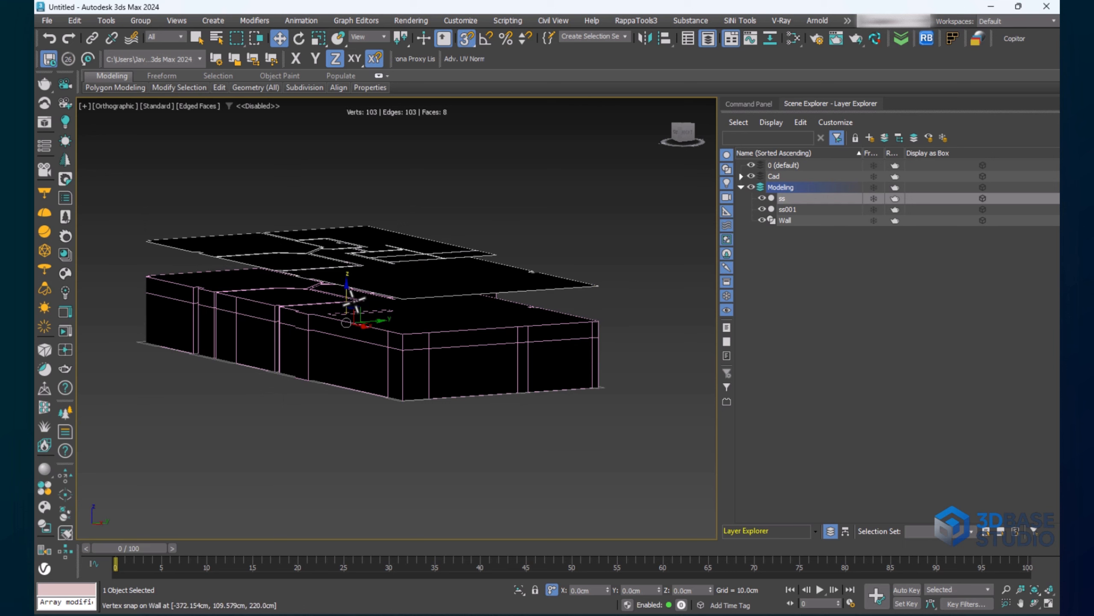
left_click_drag(346, 289, 352, 279)
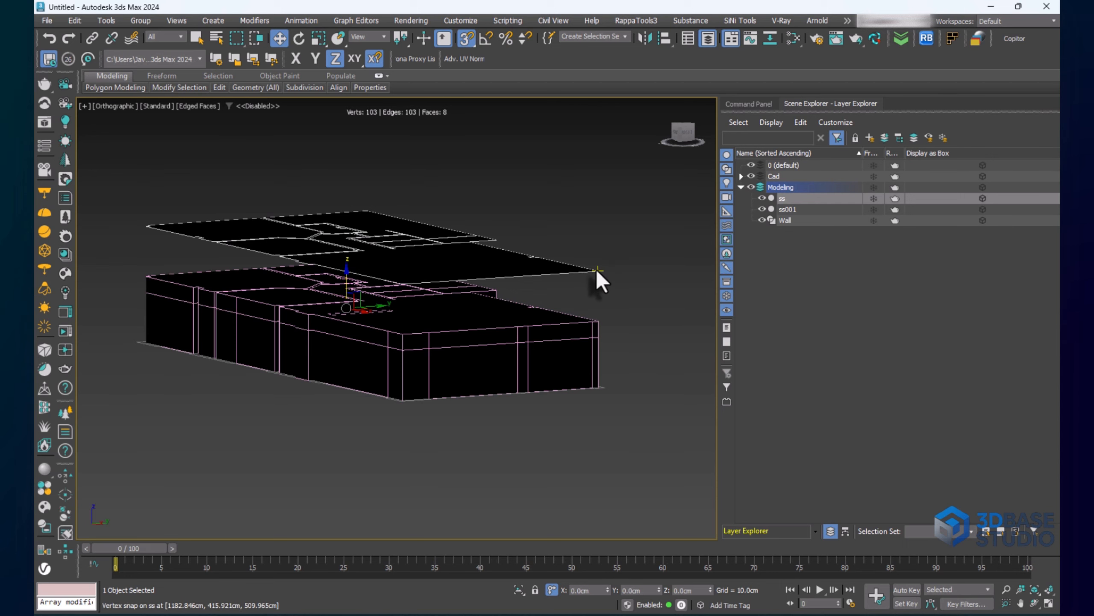
Lower the raised copy vertically onto the base of the walls, snapping from its outer corner to the wall's bottom corner
scroll(597, 273, "up", 5)
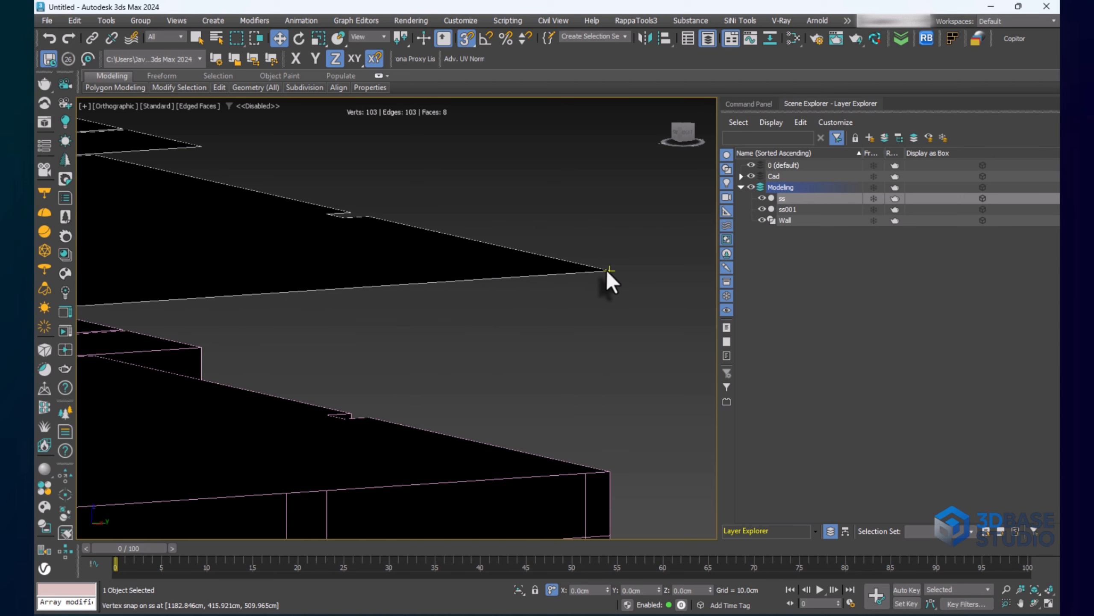
scroll(616, 291, "down", 5)
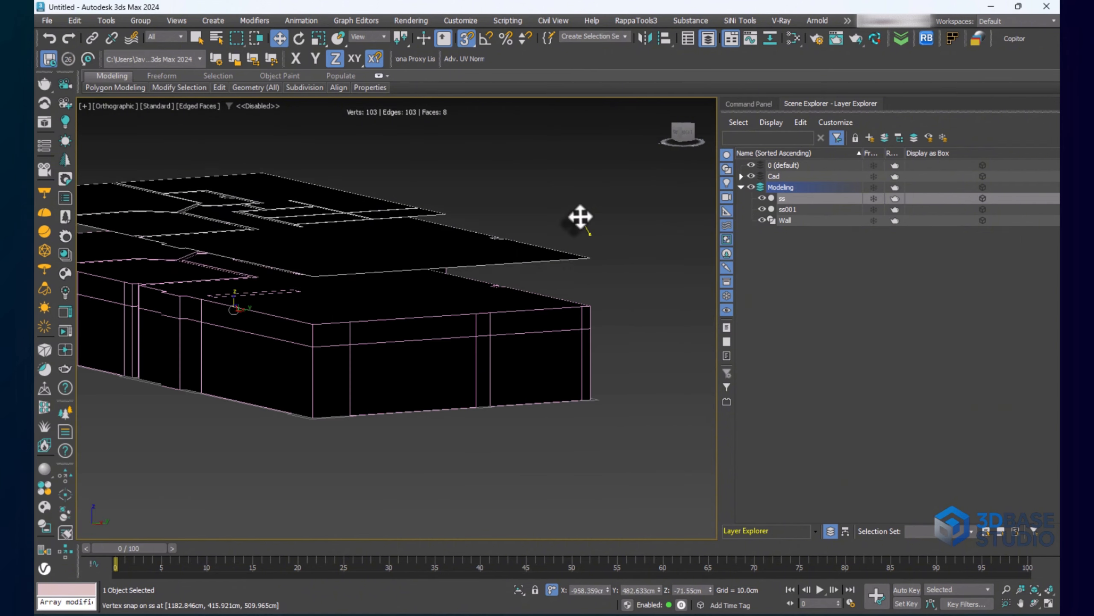
left_click_drag(591, 235, 601, 401)
scroll(370, 388, "down", 2)
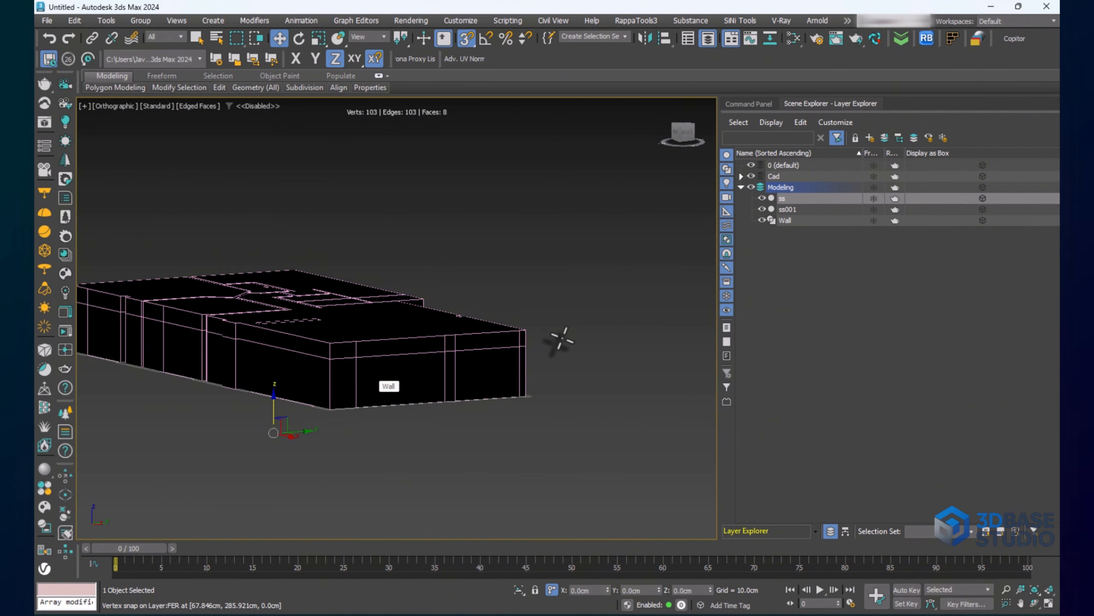
Rename the copy placed at the base of the walls as Floor
left_click(783, 199)
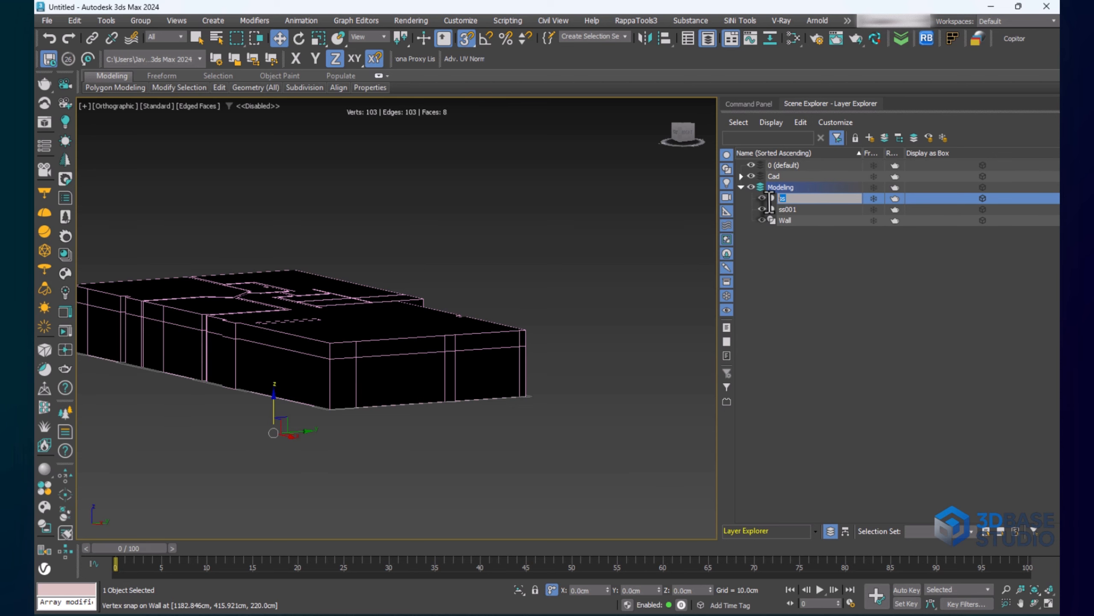
type("Floor")
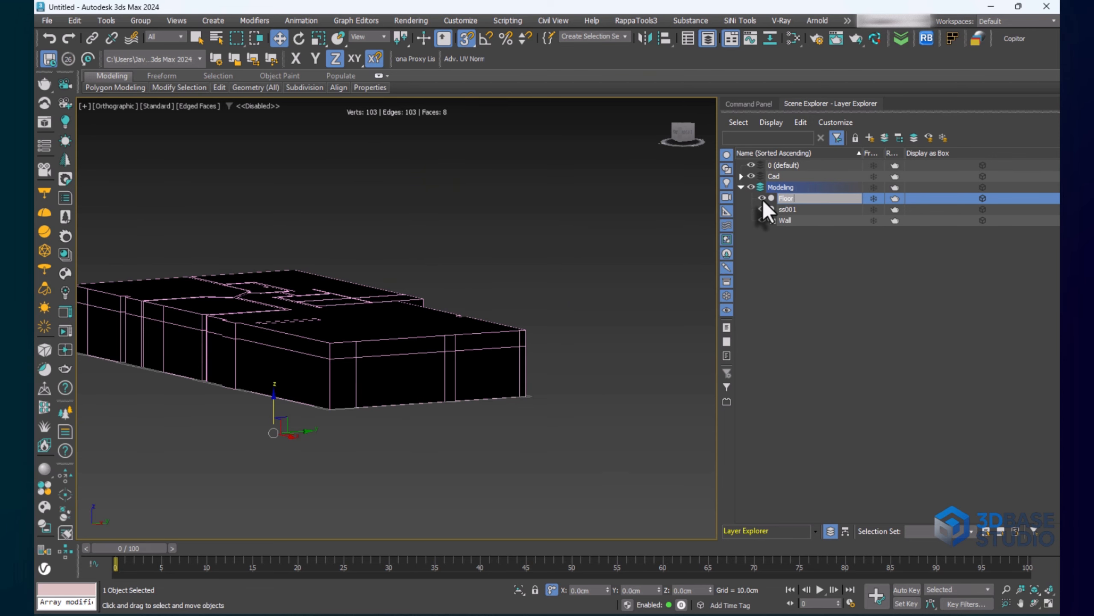
key("Return")
Rename the remaining ss001 object in the Modeling layer as Roof
left_click(792, 211)
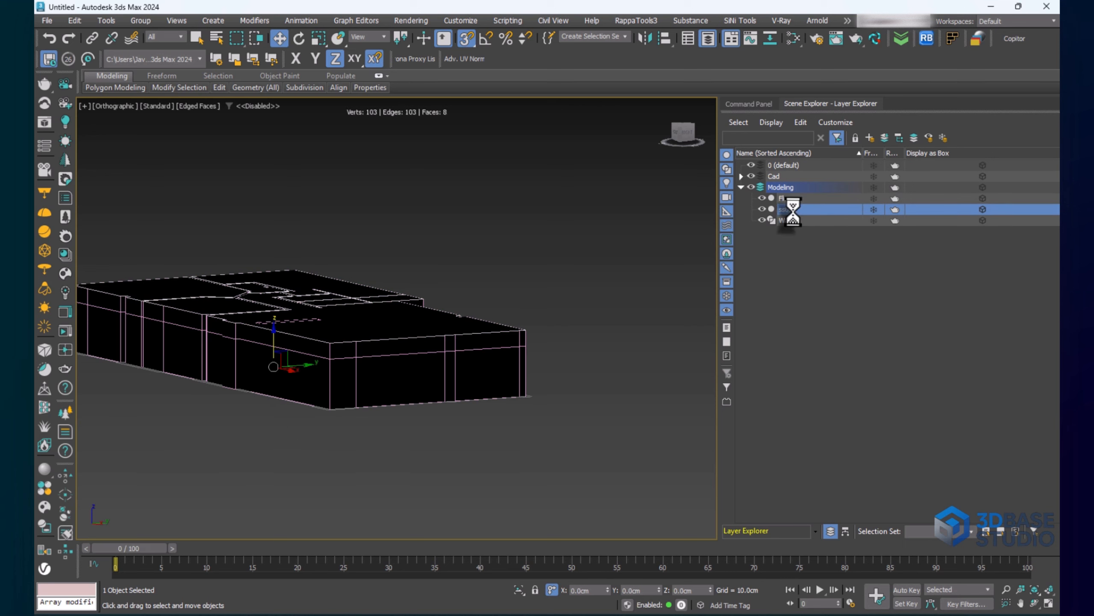
left_click(794, 212)
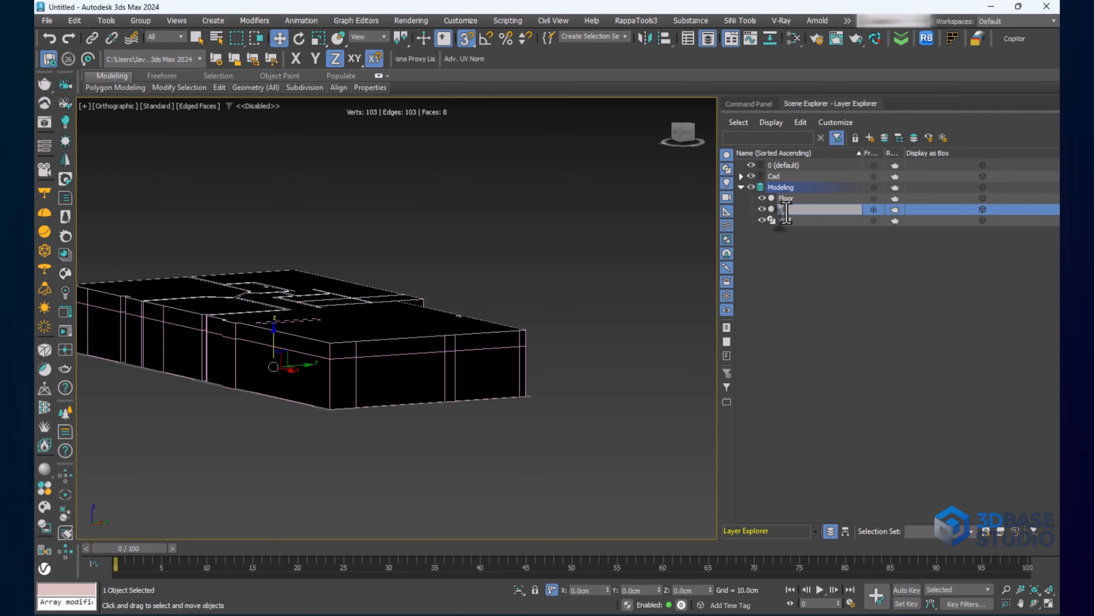
key("Return")
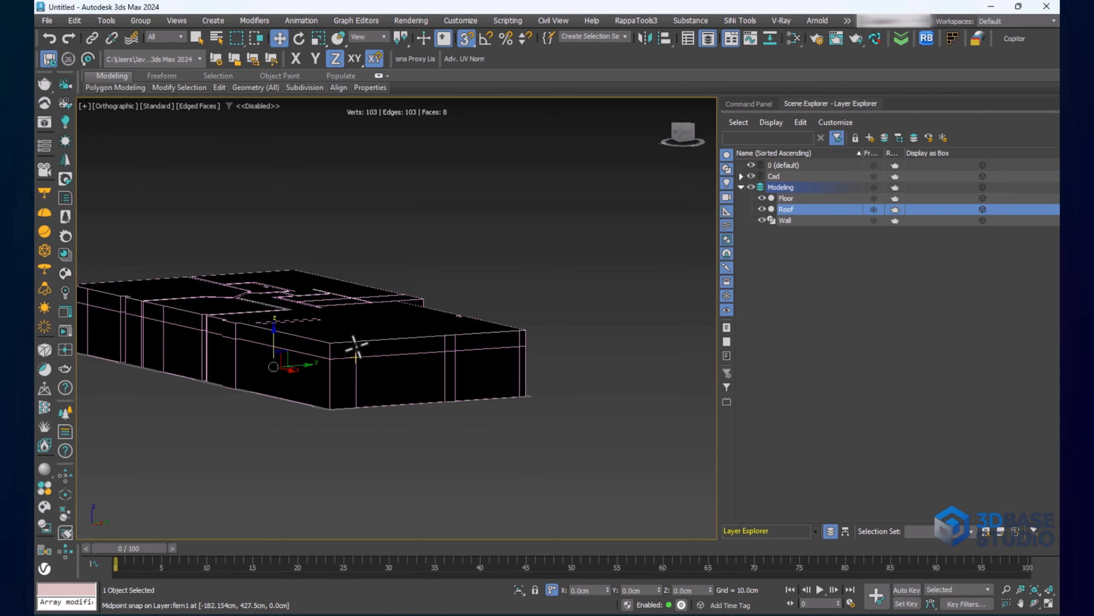
Turn snapping off and hide the Roof object so the rooms can be seen from above
key("s")
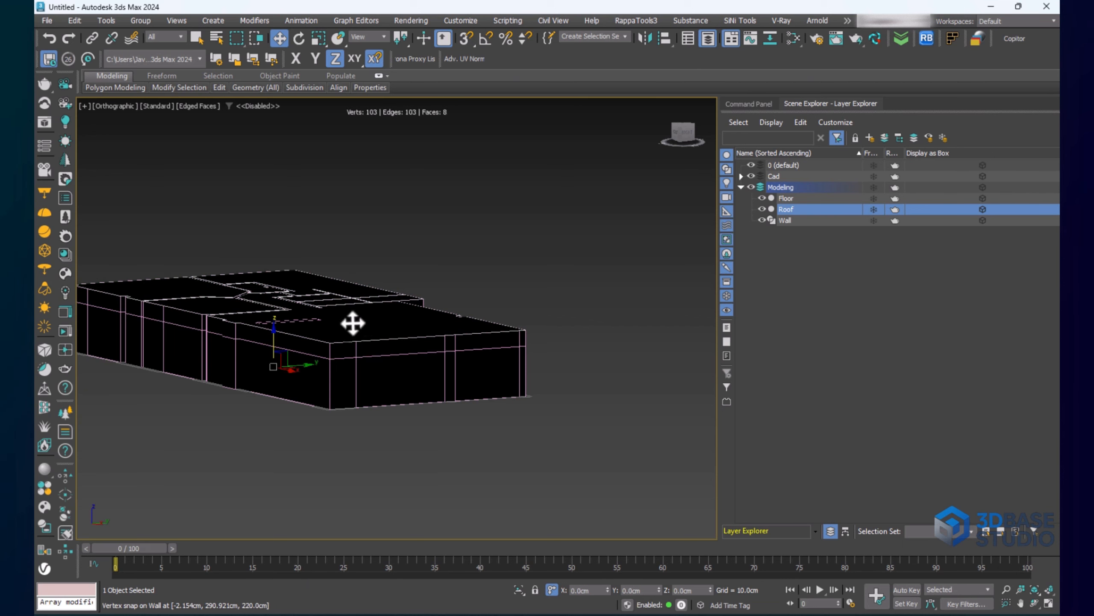
scroll(353, 323, "up", 3)
right_click(347, 336)
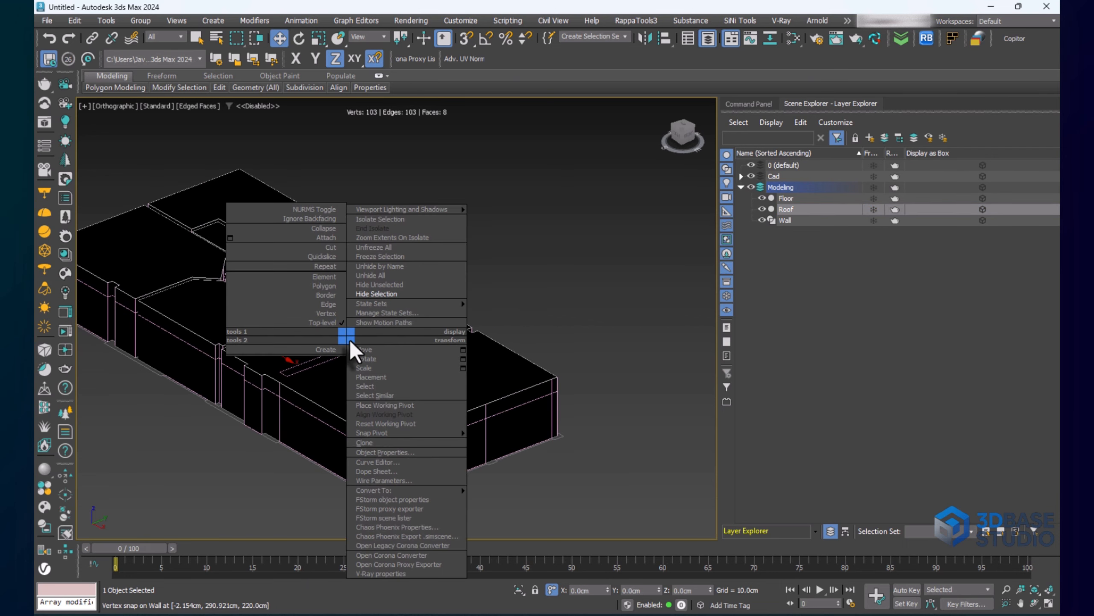
left_click(378, 295)
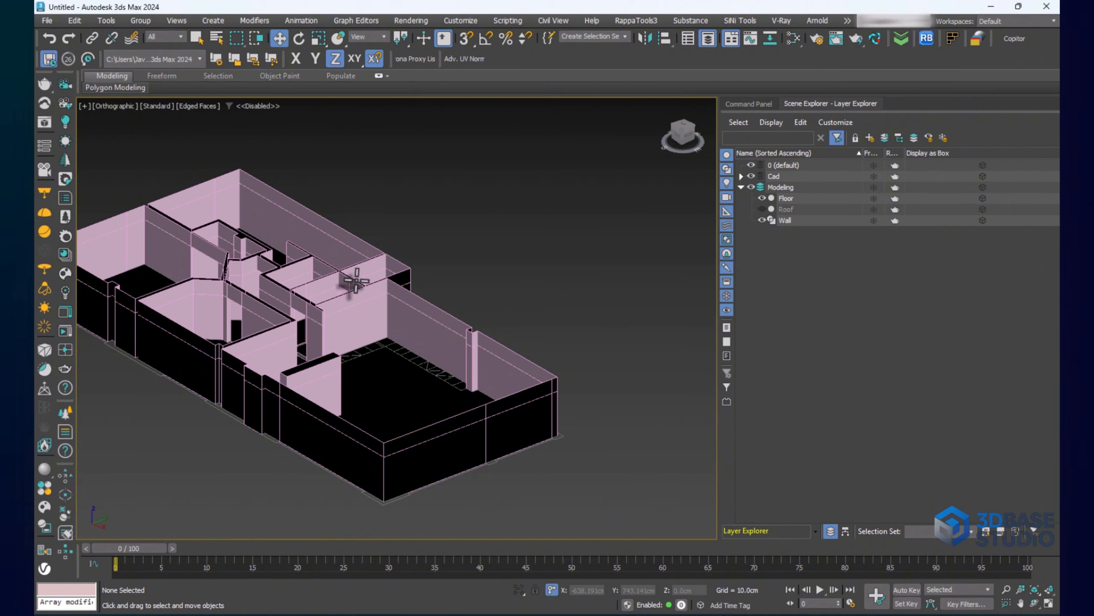
Select the Floor object and examine its faces from above and from below
middle_click_drag(357, 281, 421, 365, "alt")
left_click(381, 390)
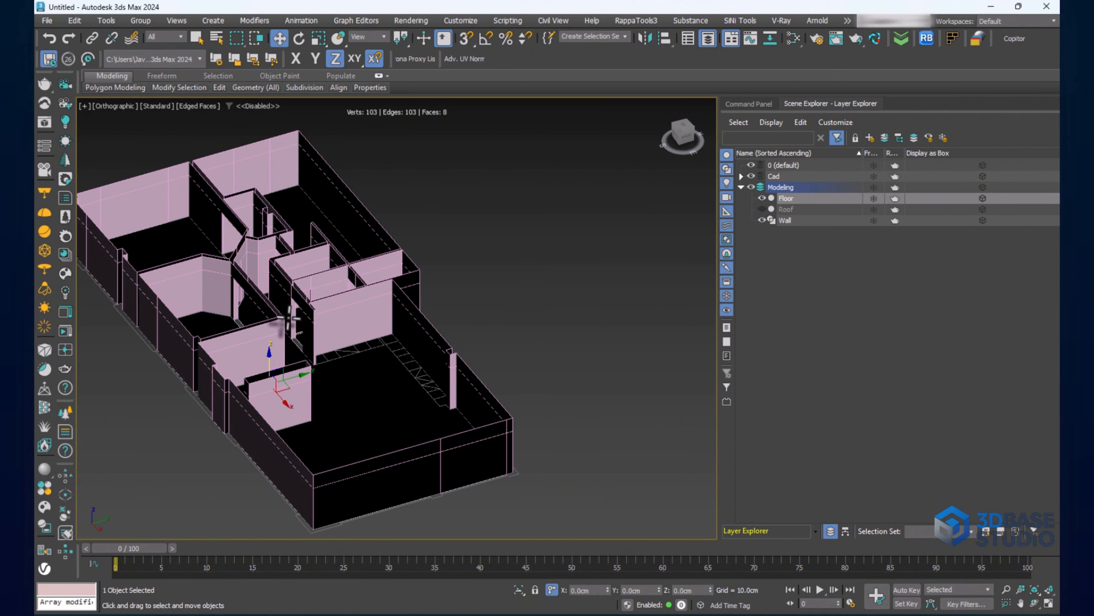
scroll(342, 342, "up", 2)
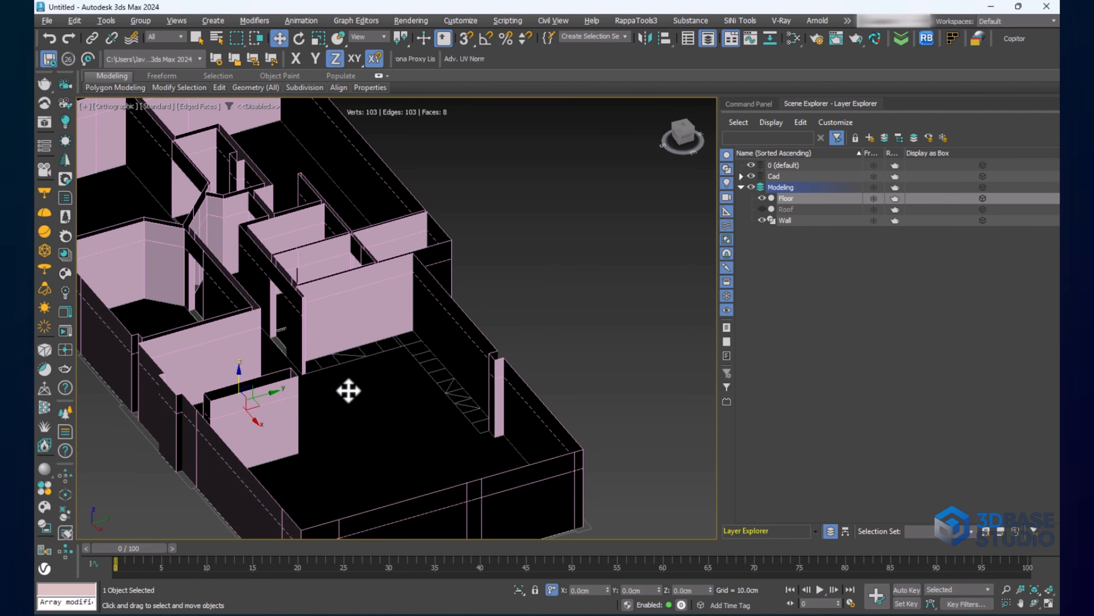
middle_click_drag(350, 391, 358, 311, "alt")
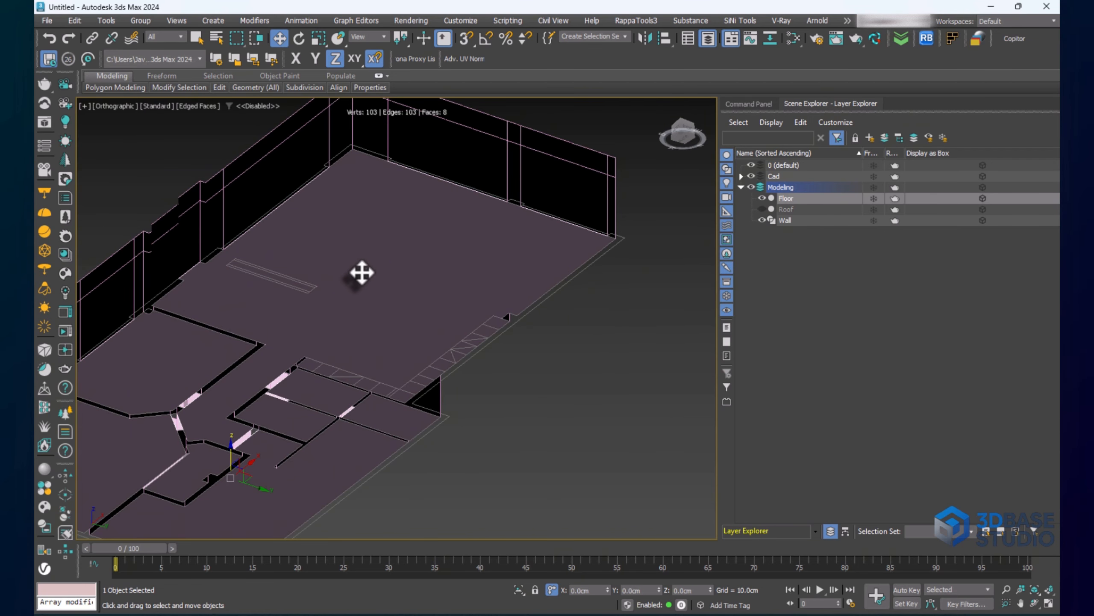
right_click(361, 275)
left_click(254, 383)
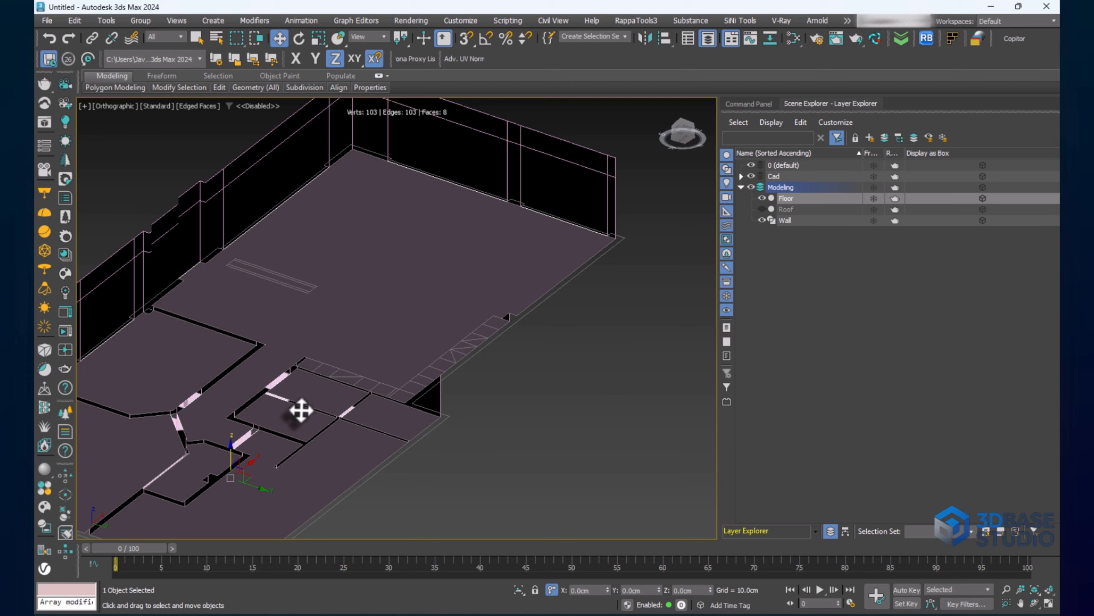
middle_click_drag(334, 304, 363, 328, "alt")
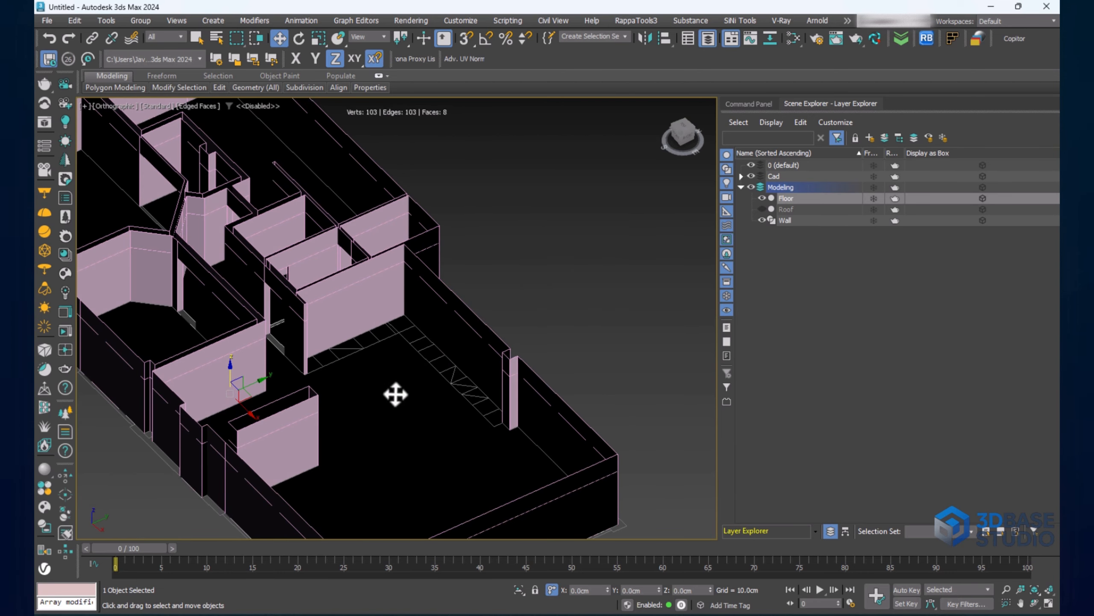
scroll(381, 375, "down", 2)
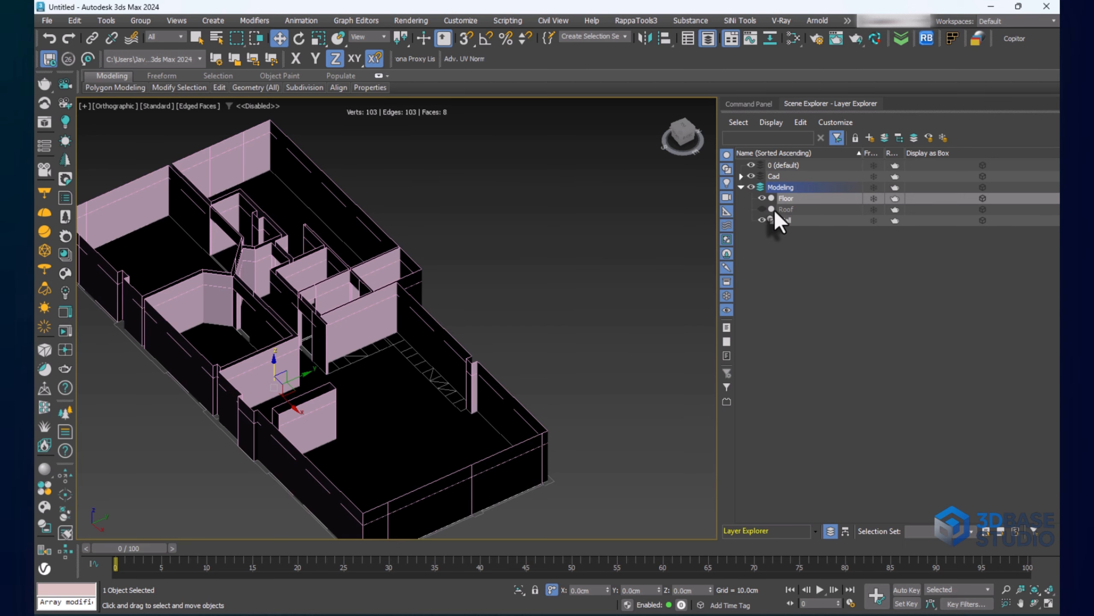
Toggle the visibility of the Roof and the Floor objects to check each one, leaving only the Roof hidden
left_click(759, 107)
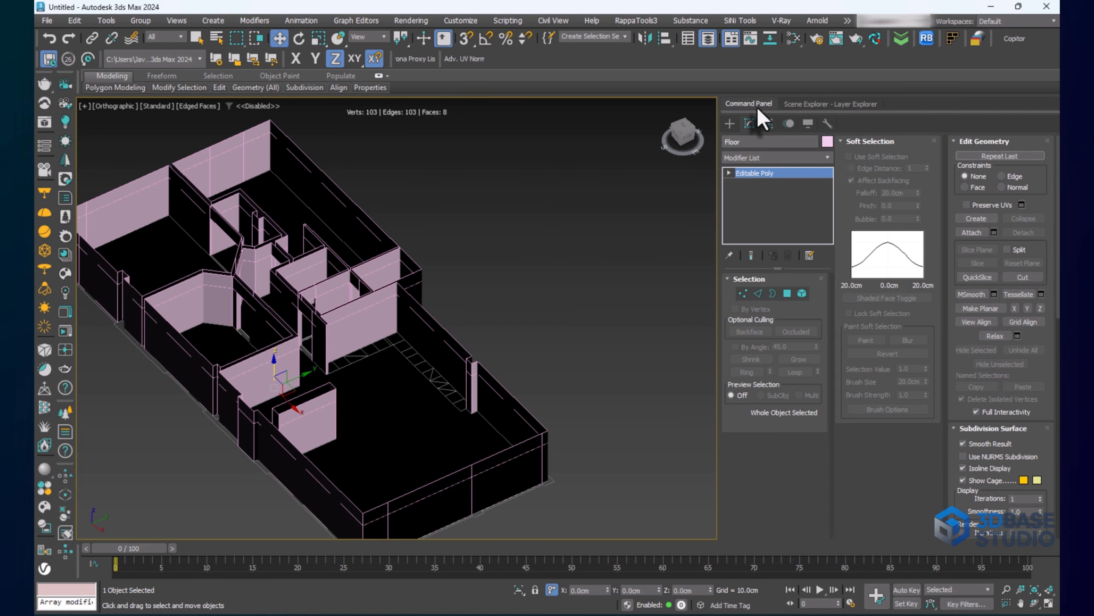
left_click(810, 104)
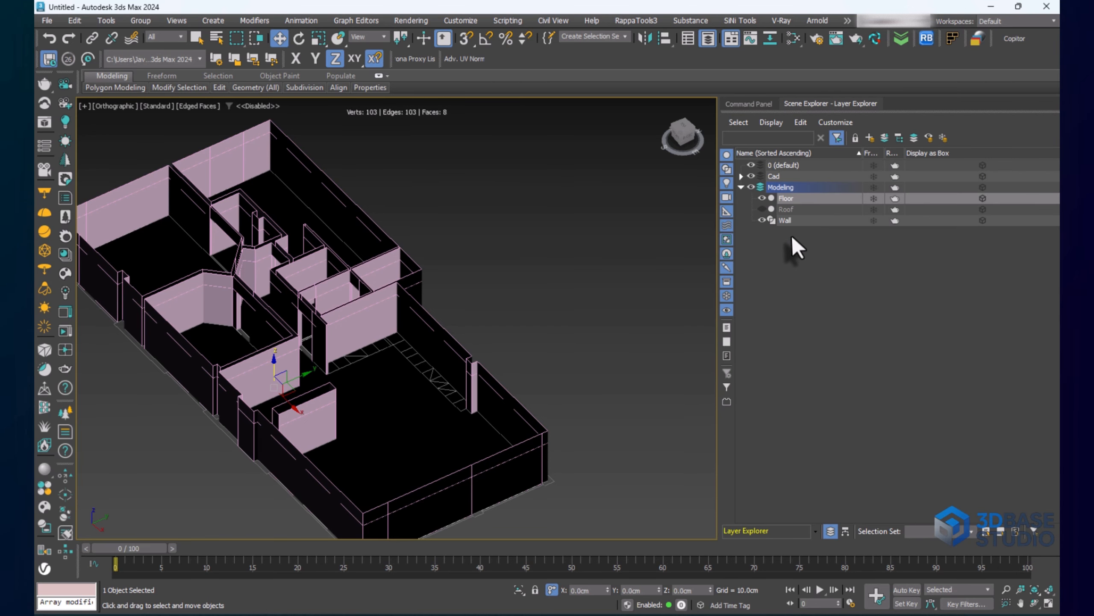
left_click(762, 209)
left_click(762, 209)
left_click(761, 208)
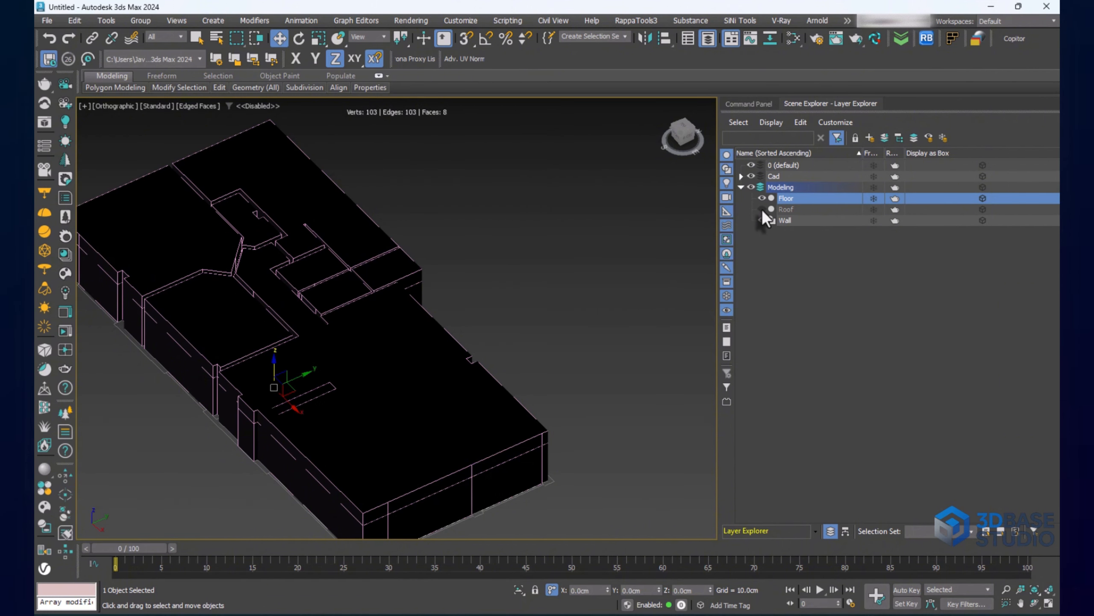
left_click(762, 209)
left_click(761, 199)
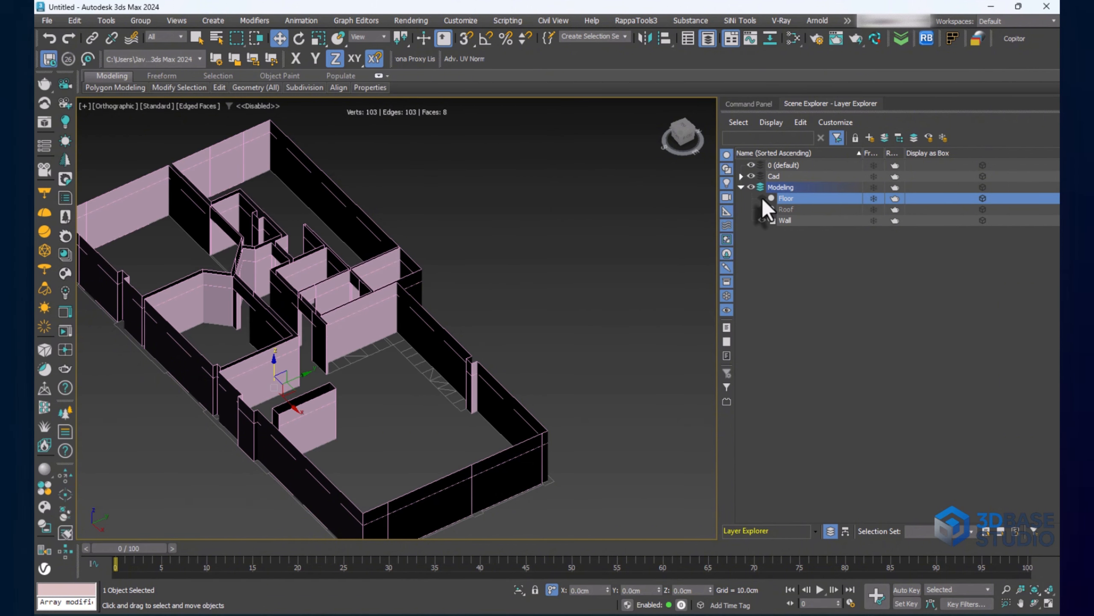
left_click(762, 198)
left_click(762, 198)
left_click(762, 198)
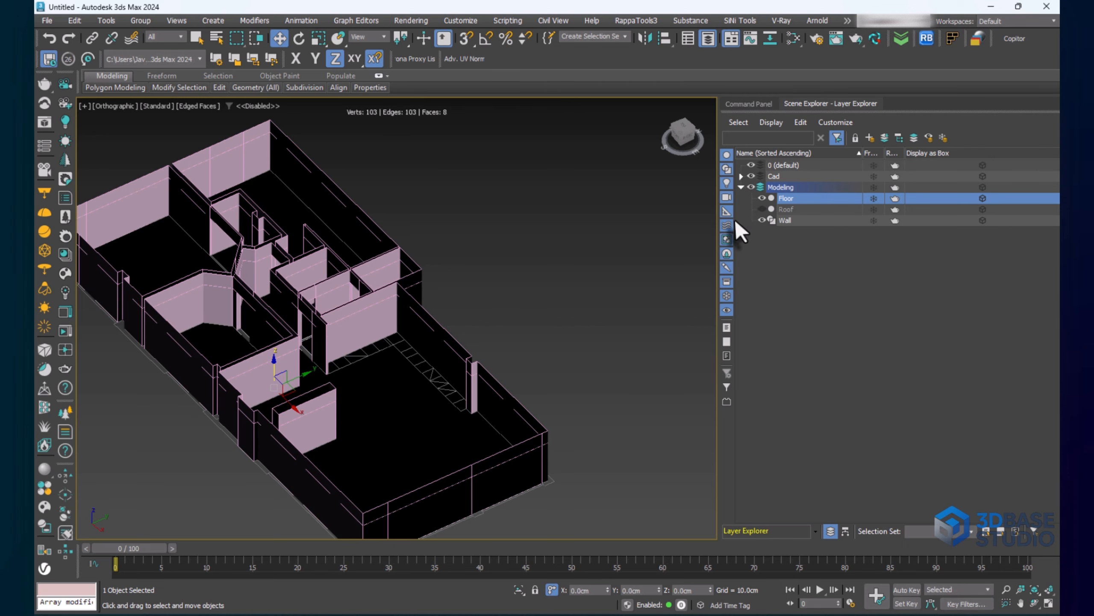
right_click(365, 370)
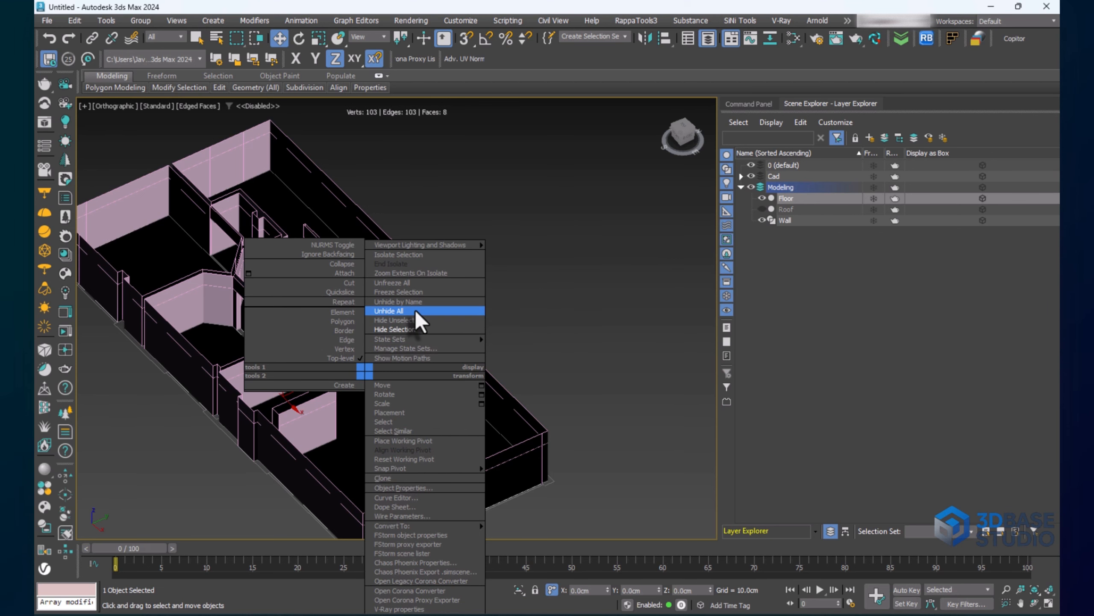
left_click(415, 310)
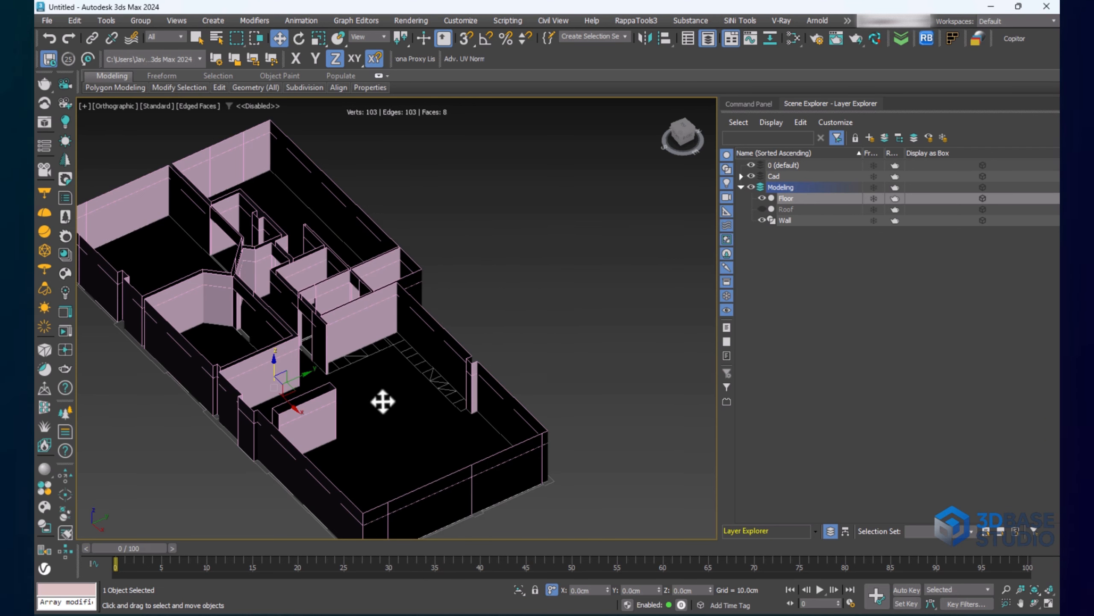
Select all of the Floor's polygons at element level and flip their normals
scroll(379, 393, "up", 2)
middle_click_drag(379, 391, 398, 347)
scroll(381, 358, "down", 4)
left_click(753, 105)
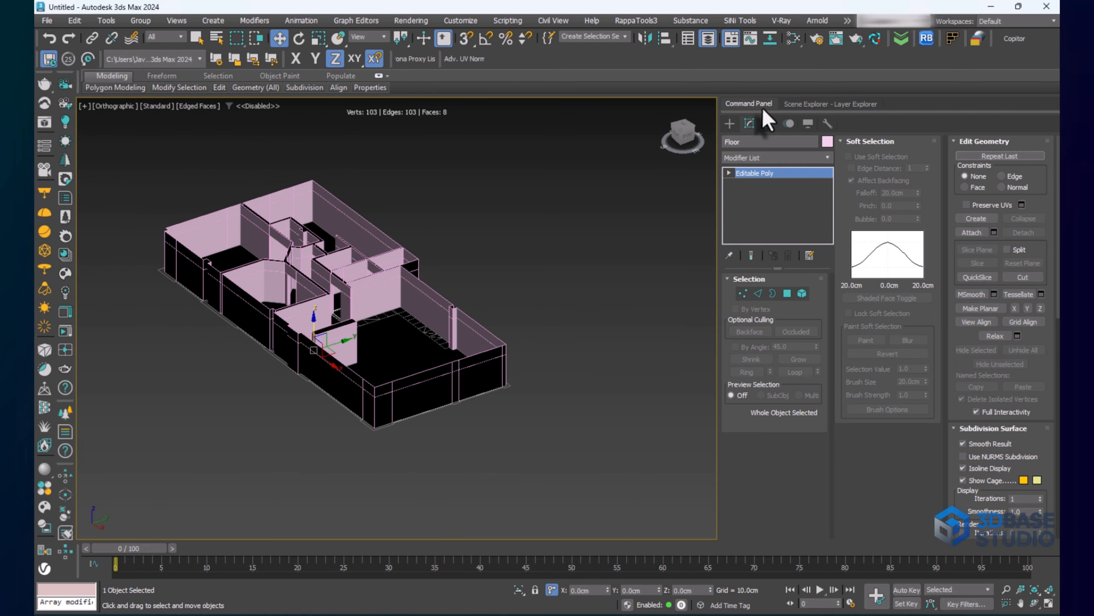
left_click(802, 293)
left_click(374, 346)
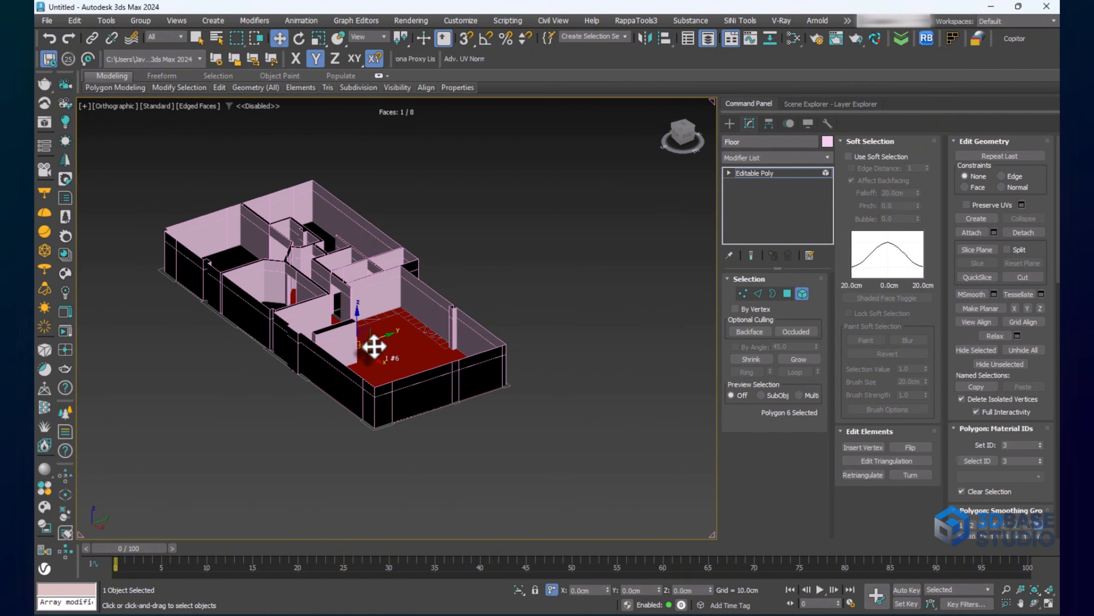
scroll(374, 346, "up", 3)
key("ctrl+a")
middle_click_drag(378, 278, 387, 296, "alt")
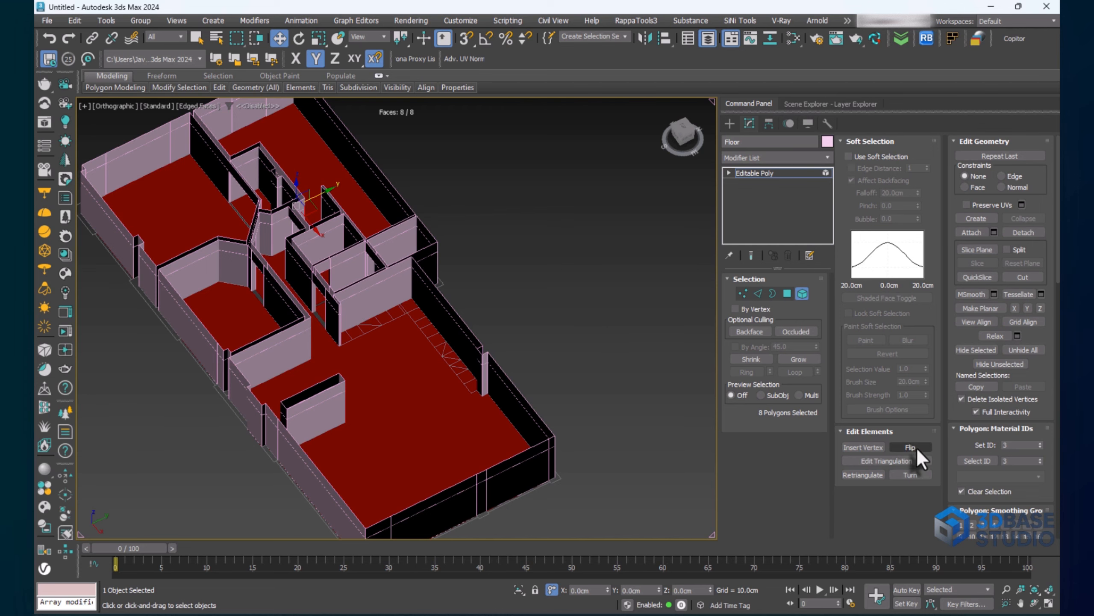
left_click(917, 447)
Bridge the two facing Floor edges under the small room's doorway onto the corridor to fill the gap
scroll(349, 311, "up", 4)
scroll(348, 318, "down", 4)
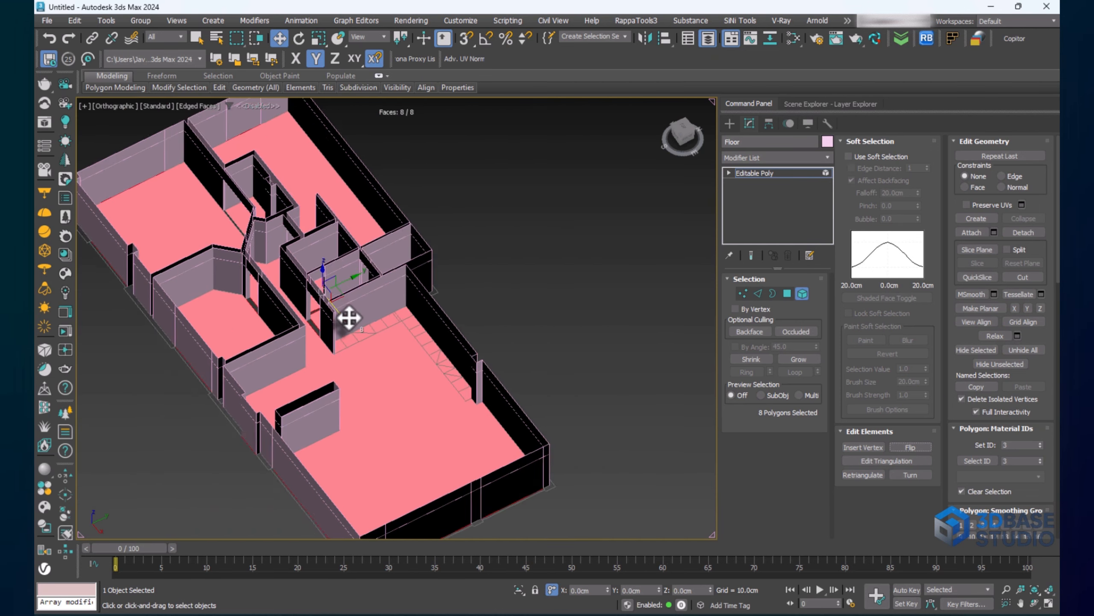
scroll(349, 318, "down", 3)
mouse_move(349, 318)
middle_mouse_down("alt")
mouse_move(362, 344)
mouse_move(361, 254)
mouse_move(388, 315)
mouse_move(345, 309)
middle_mouse_up("alt")
scroll(362, 254, "up", 5)
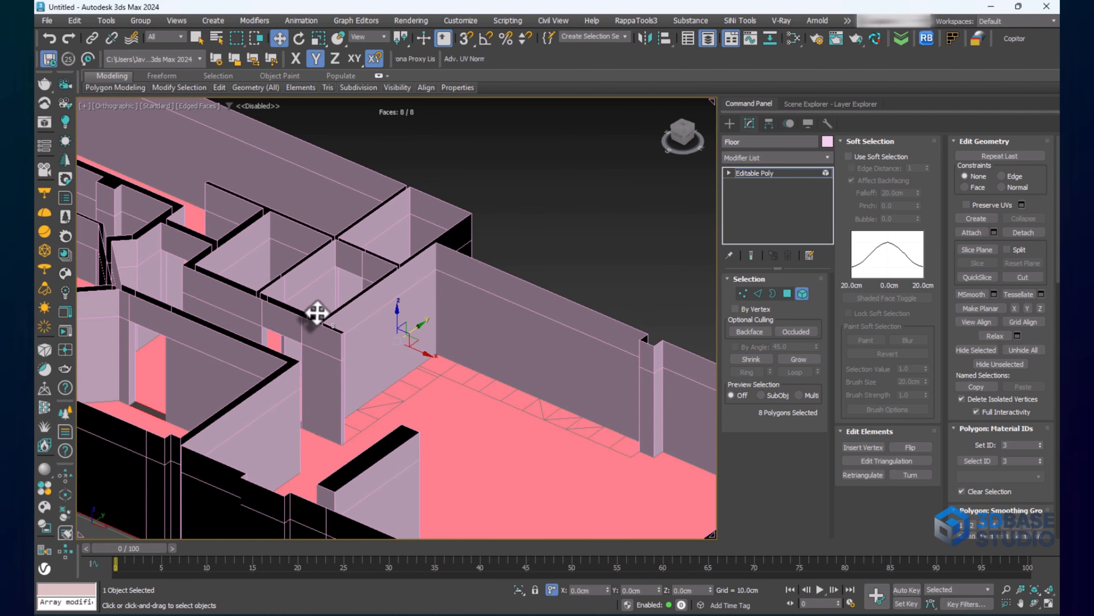
middle_click_drag(322, 329, 264, 457, "alt")
scroll(263, 457, "up", 3)
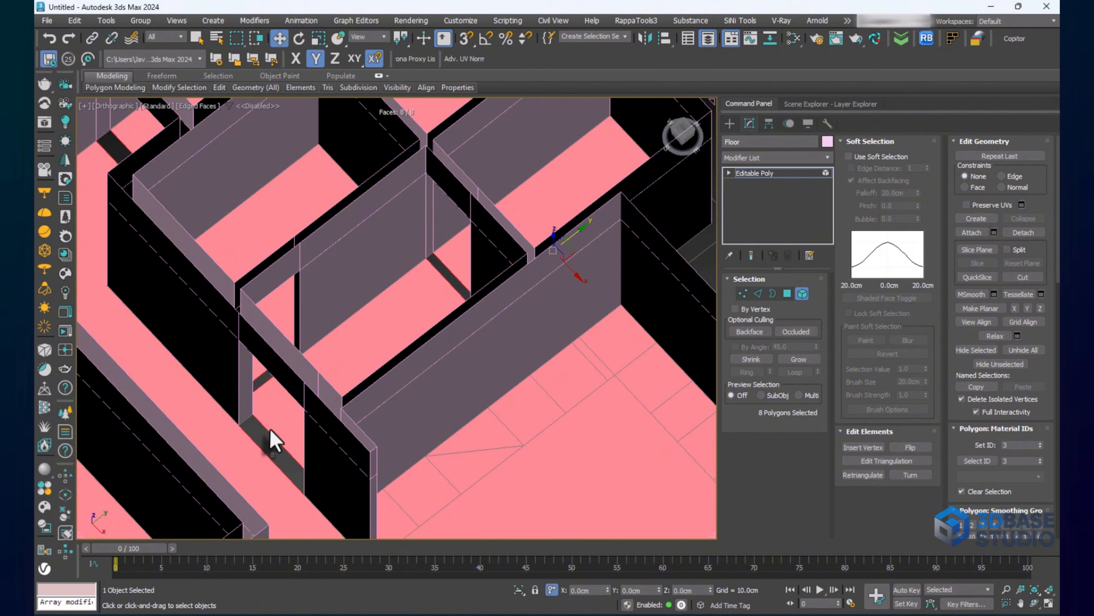
left_click(758, 294)
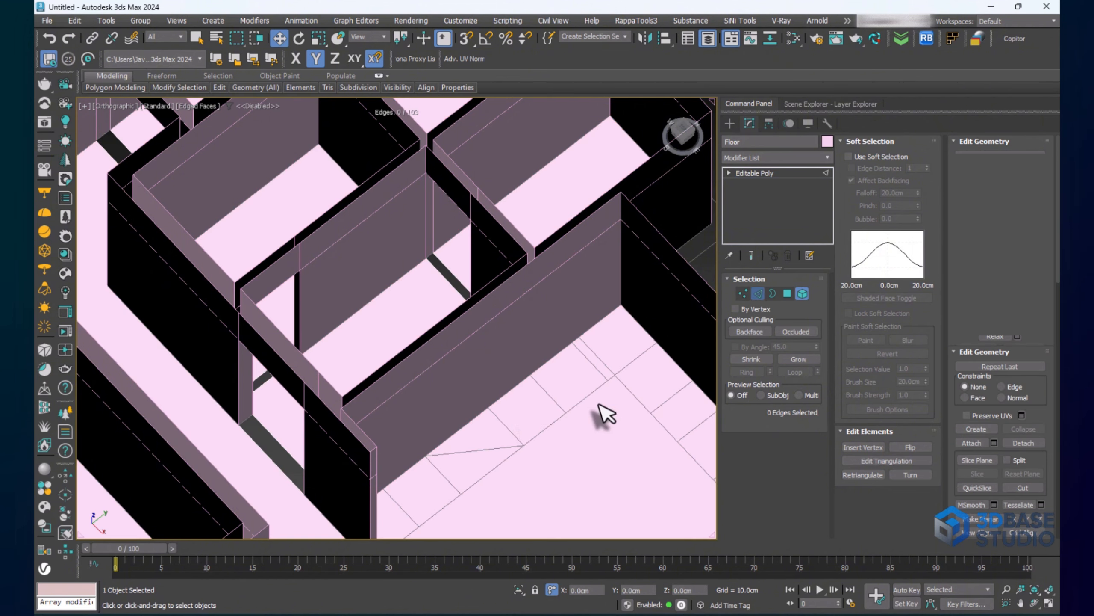
scroll(256, 447, "up", 3)
left_click(313, 379)
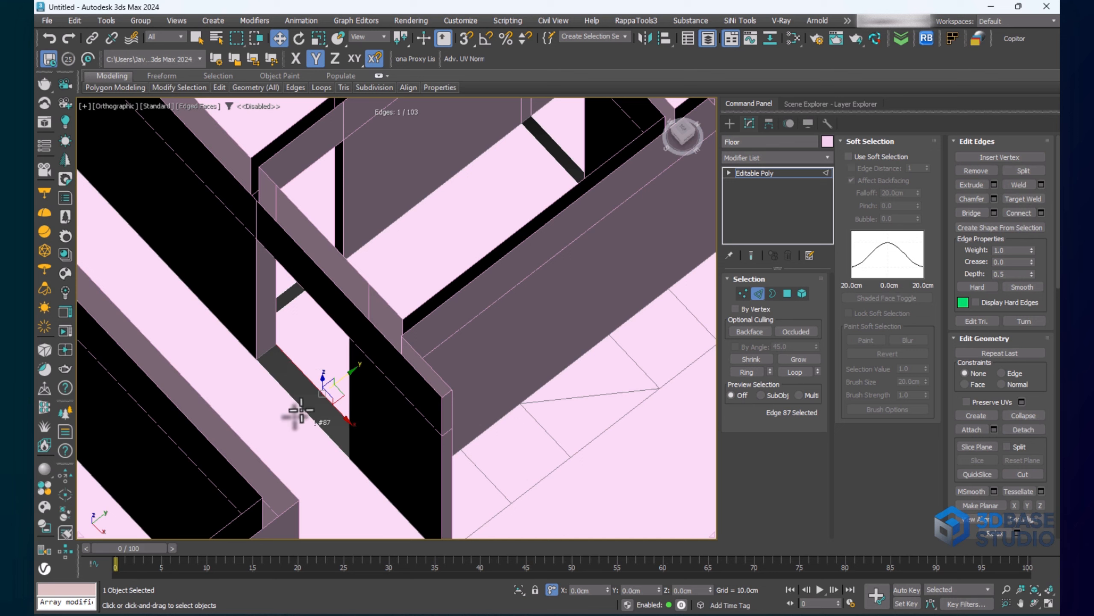
left_click(302, 406, "ctrl")
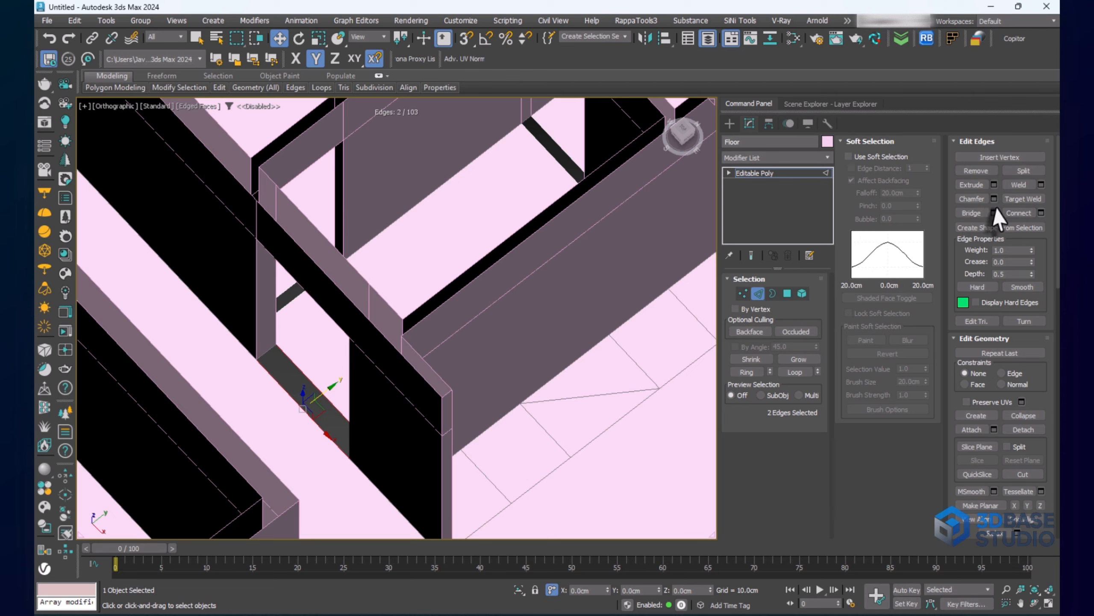
left_click(971, 213)
Bridge the facing Floor edges under the small room's two other doorways, one in each opposite side wall
middle_click_drag(459, 298, 534, 287, "alt")
left_click(972, 212)
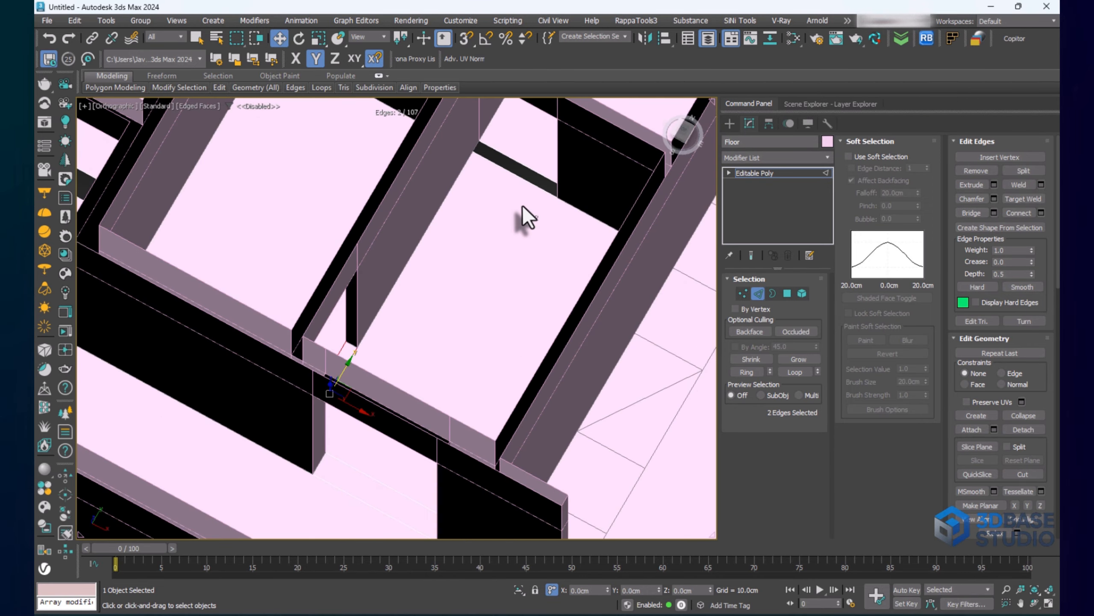
middle_click_drag(506, 142, 582, 318, "alt")
left_click(972, 213)
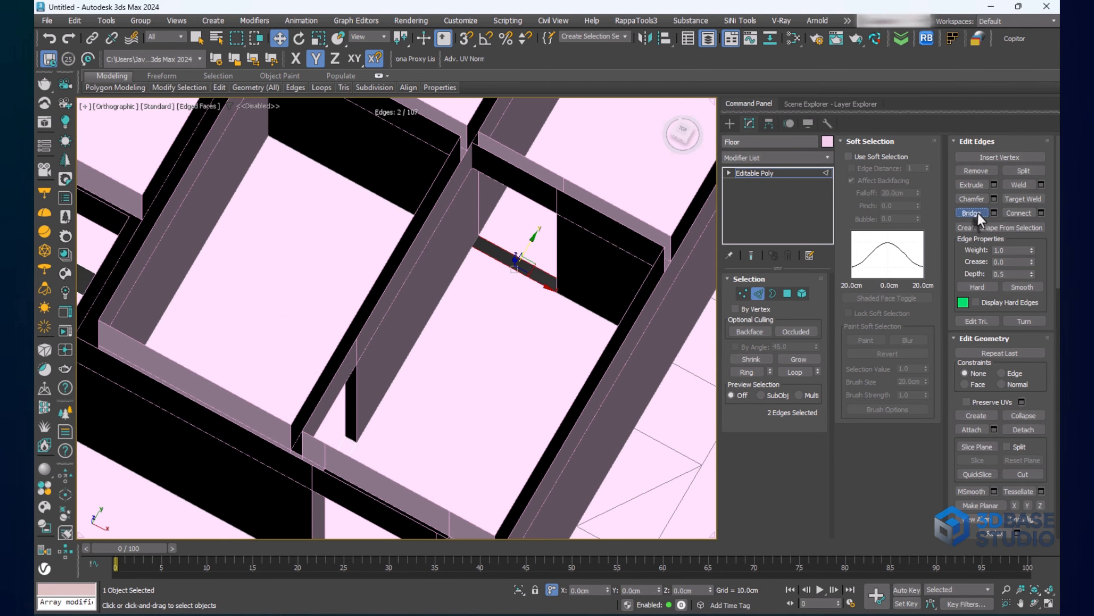
Bridge the facing Floor edges under the wide doorway at the end of the neighbouring rooms
scroll(447, 330, "down", 4)
middle_click_drag(435, 239, 284, 308)
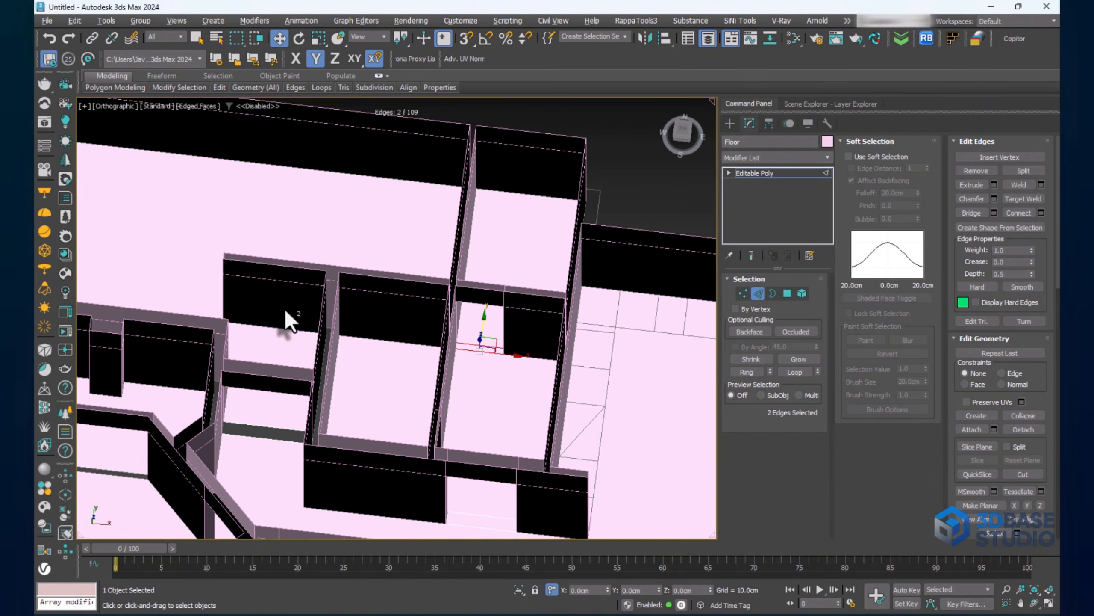
scroll(254, 445, "up", 5)
middle_click_drag(254, 445, 300, 392)
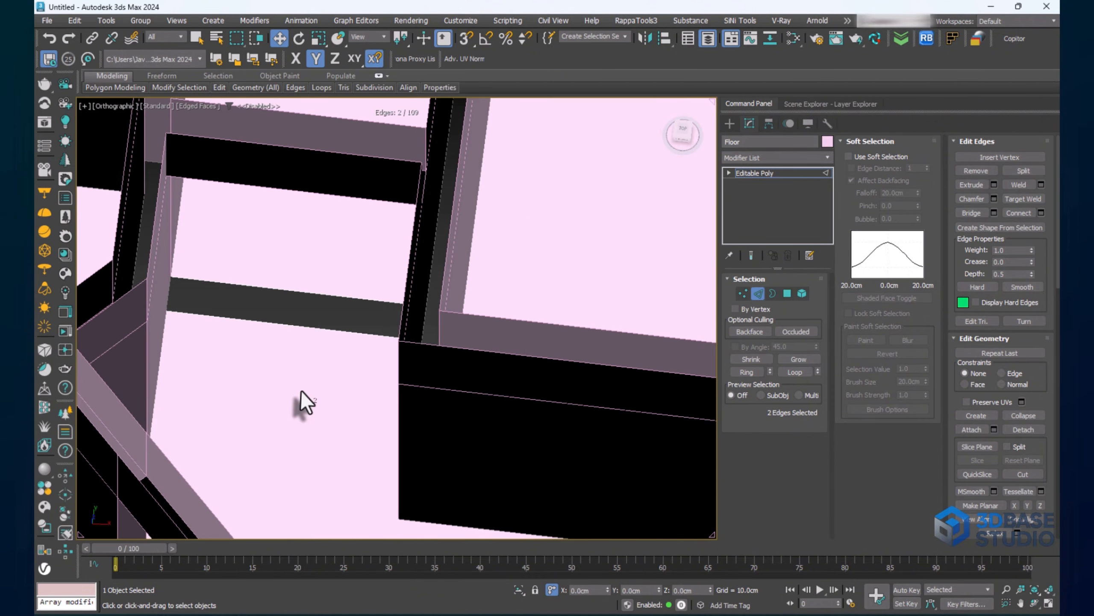
left_click(971, 211)
Bridge the facing Floor edges under the two adjoining doorways at the end of the corridor
scroll(476, 271, "down", 6)
middle_click_drag(477, 278, 331, 311, "alt")
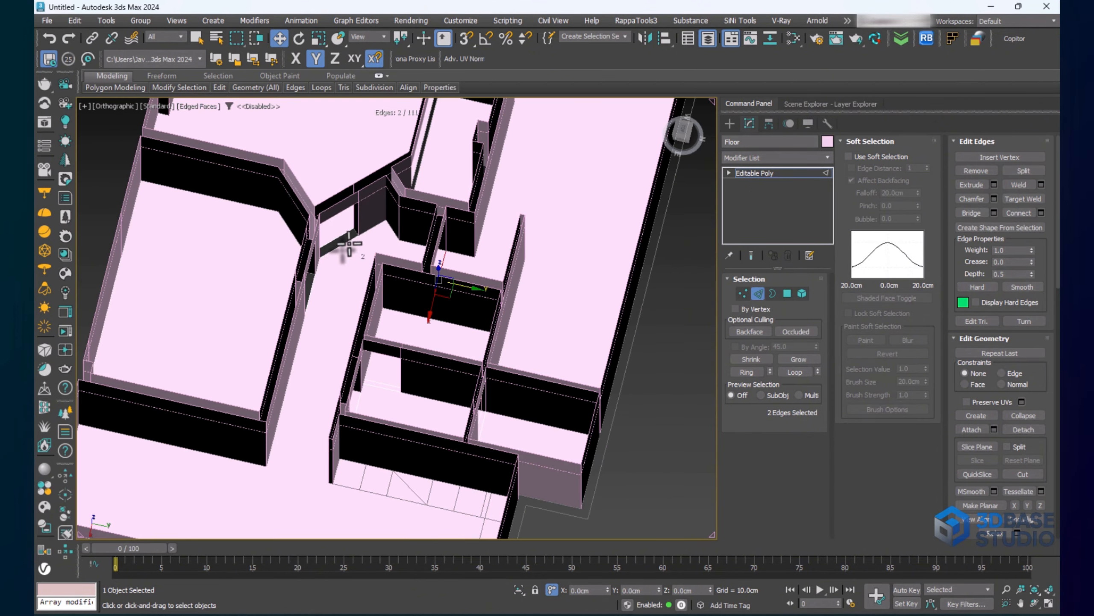
scroll(349, 249, "up", 5)
left_click_drag(335, 300, 324, 222)
scroll(329, 254, "down", 5)
middle_click_drag(329, 254, 344, 338, "alt")
scroll(354, 265, "up", 5)
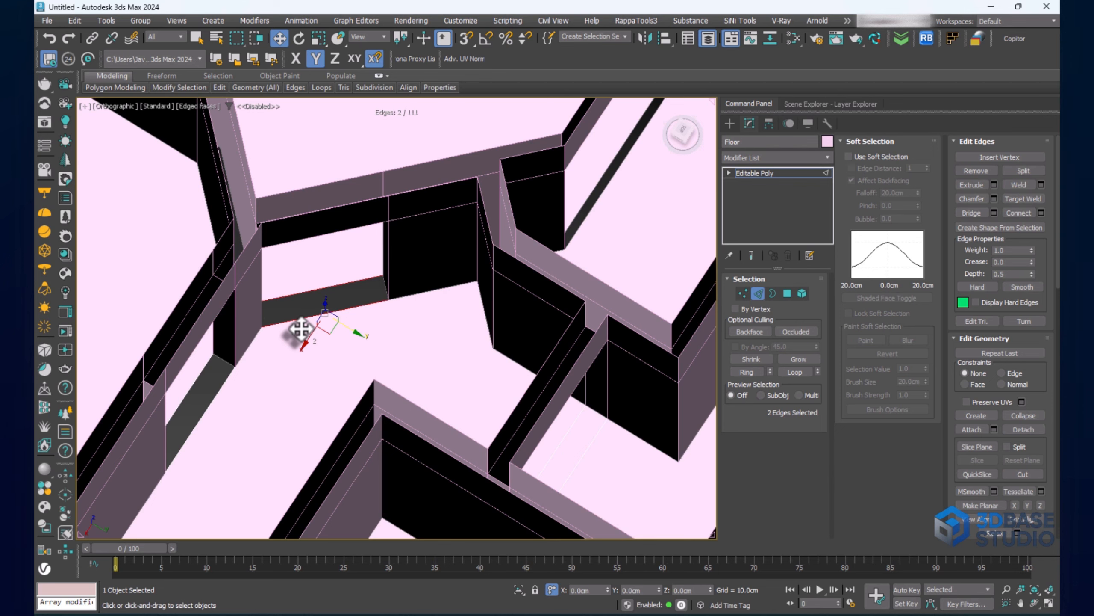
left_click_drag(236, 447, 190, 383)
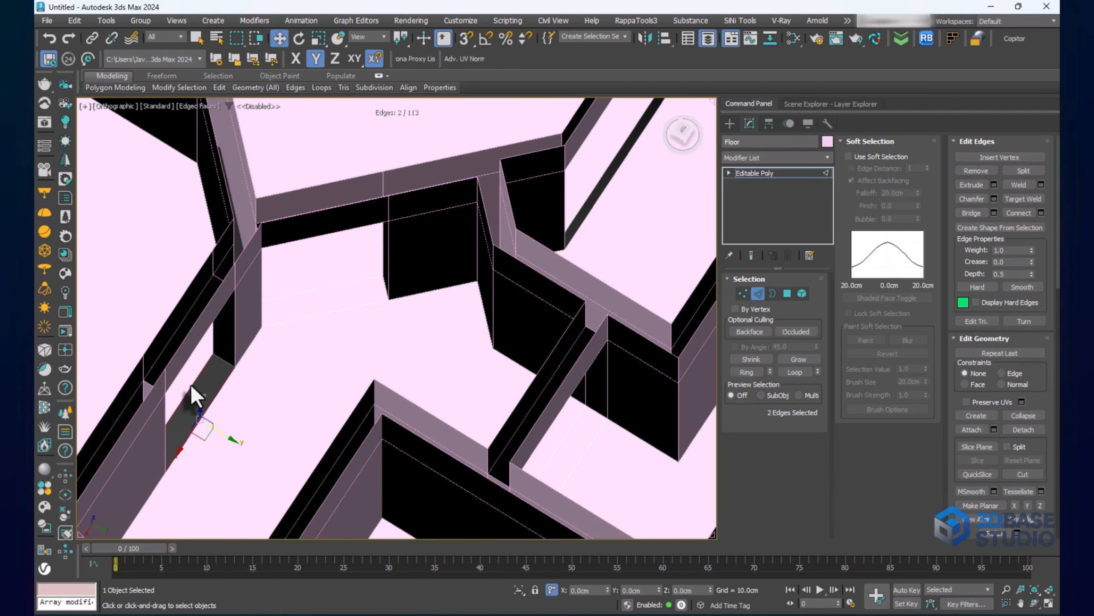
key("semicolon")
Bridge the two long facing Floor edges to close the narrow gap under the wide opening beyond the corridor
scroll(278, 344, "down", 2)
middle_click_drag(337, 274, 345, 364)
scroll(344, 364, "down", 3)
middle_click_drag(453, 332, 440, 362, "alt")
scroll(439, 362, "up", 6)
left_click_drag(444, 387, 411, 339)
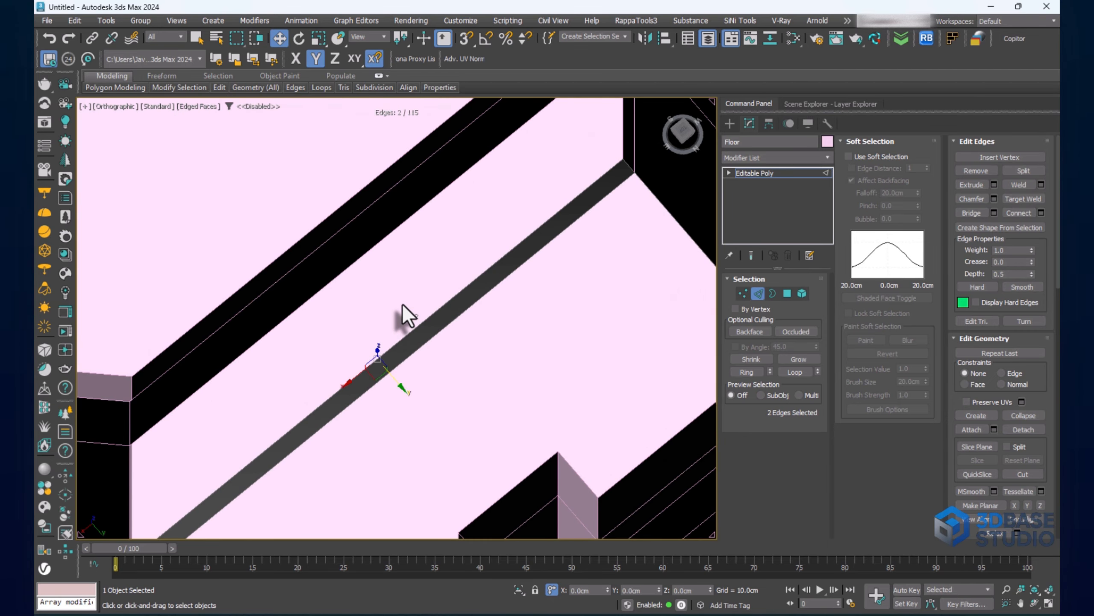
key("semicolon")
Examine the whole apartment from several angles for remaining floor gaps and unfinished wall openings
scroll(444, 254, "down", 10)
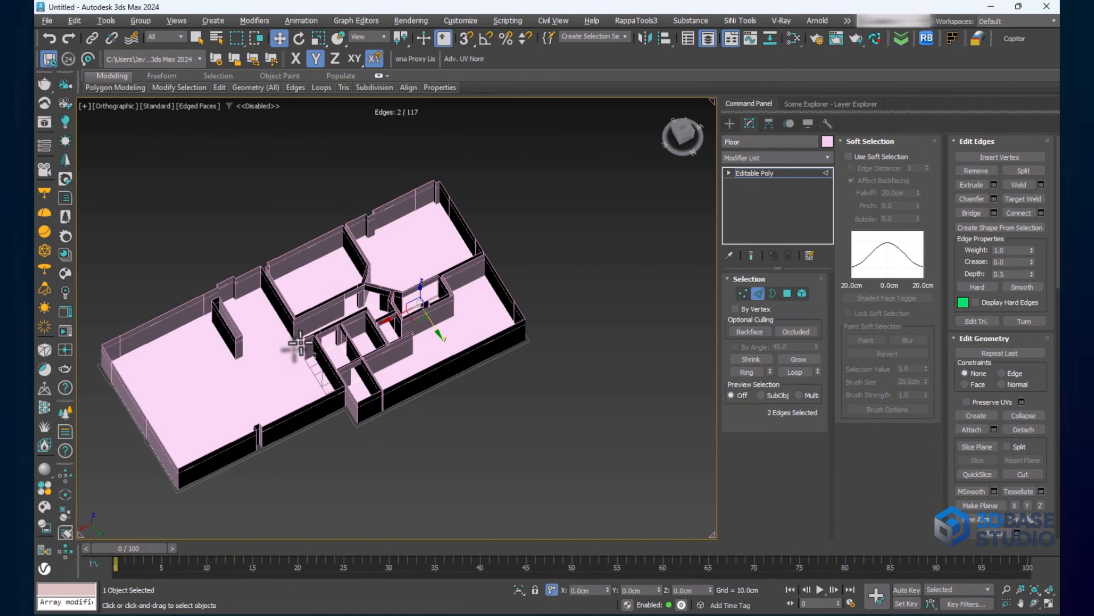
scroll(301, 343, "up", 3)
middle_click_drag(324, 363, 282, 367, "alt")
scroll(232, 280, "up", 3)
scroll(294, 359, "down", 6)
middle_click_drag(452, 388, 256, 419, "alt")
middle_click_drag(685, 317, 734, 405)
middle_click_drag(648, 403, 663, 349, "alt")
scroll(516, 376, "up", 8)
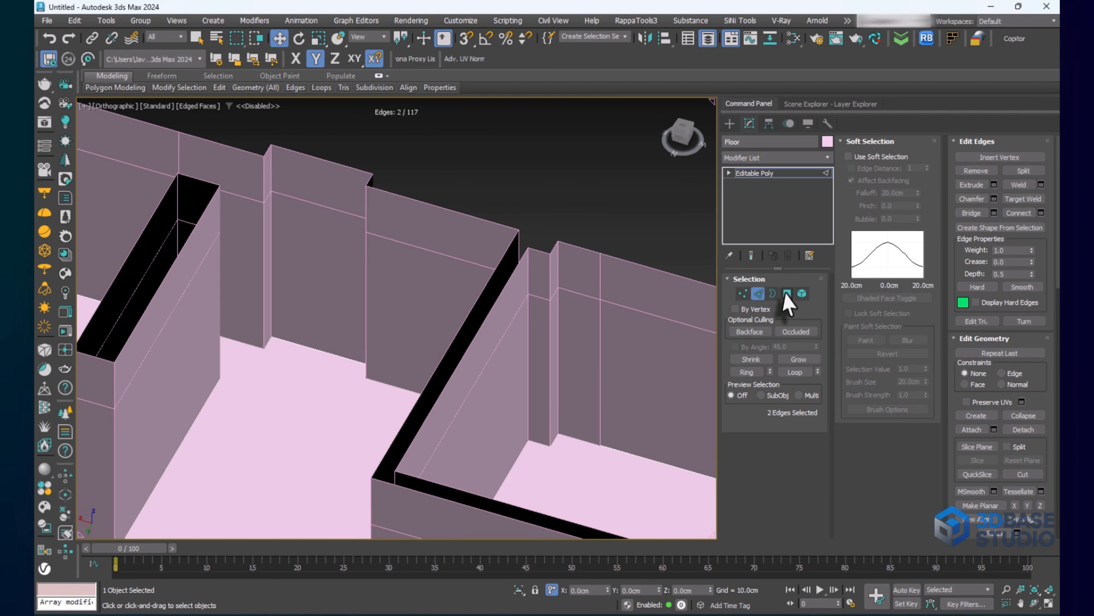
Select the Wall object and bridge the two facing upper end polygons of the recess in the long outer wall
left_click(758, 293)
left_click(423, 247)
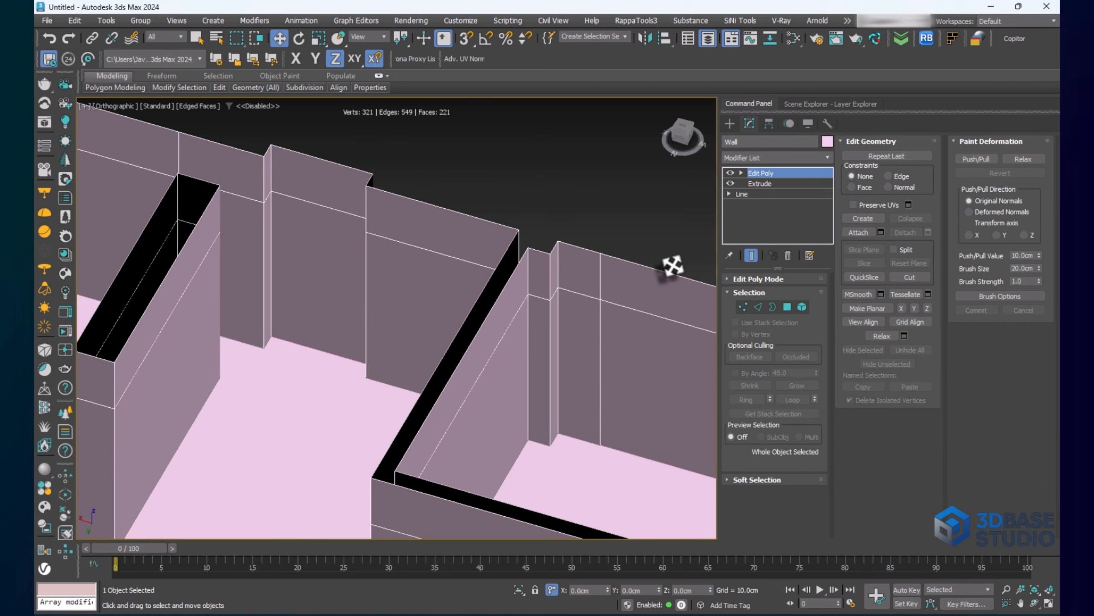
left_click(787, 307)
scroll(367, 181, "up", 6)
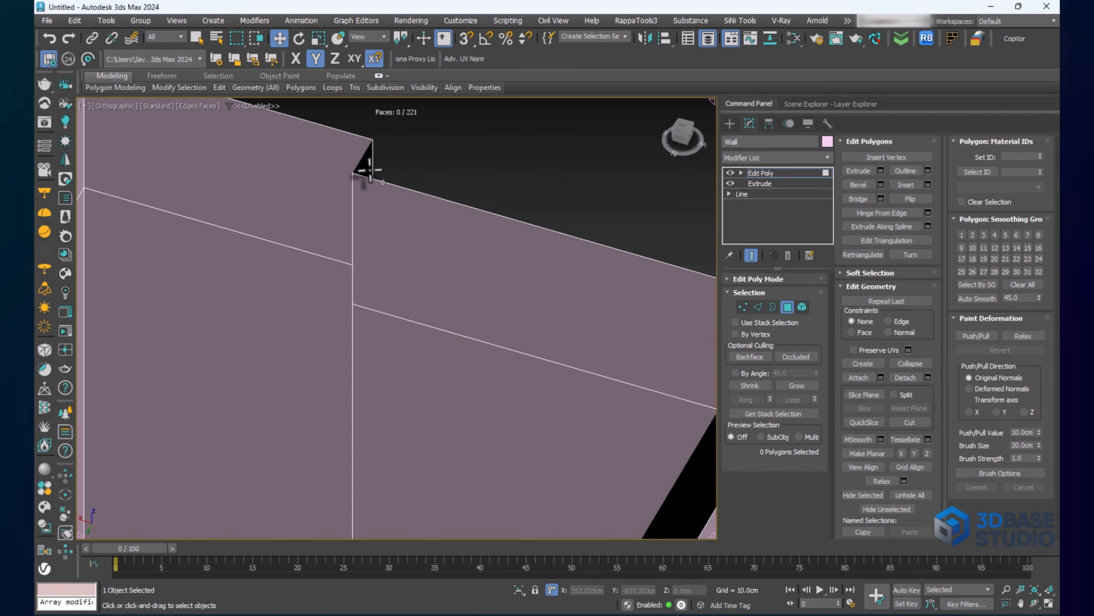
left_click(370, 170)
scroll(258, 194, "down", 3)
left_click(188, 214, "ctrl")
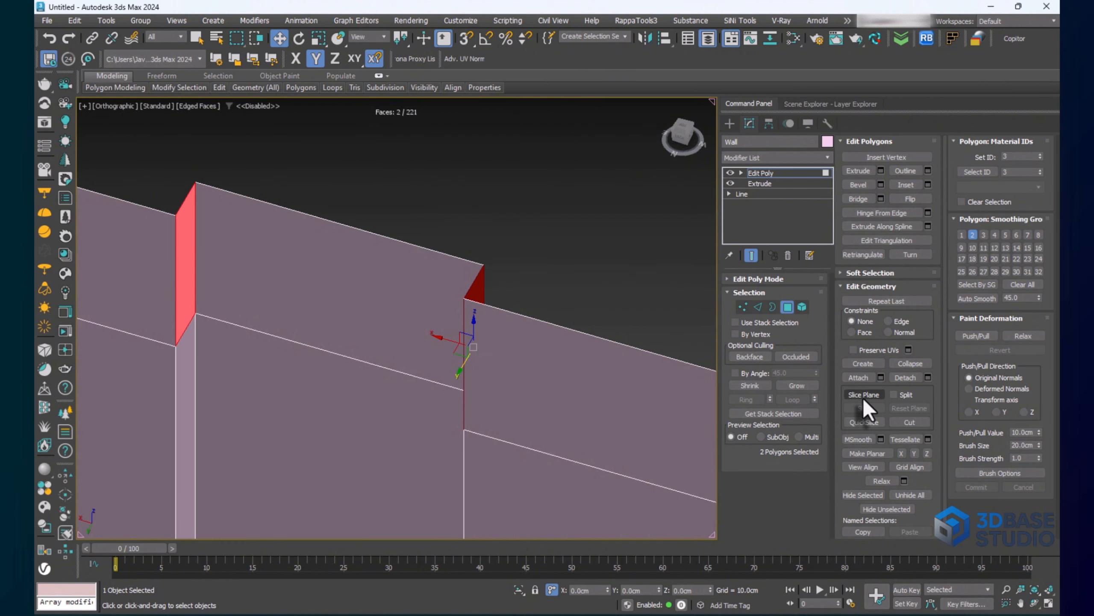
left_click(857, 199)
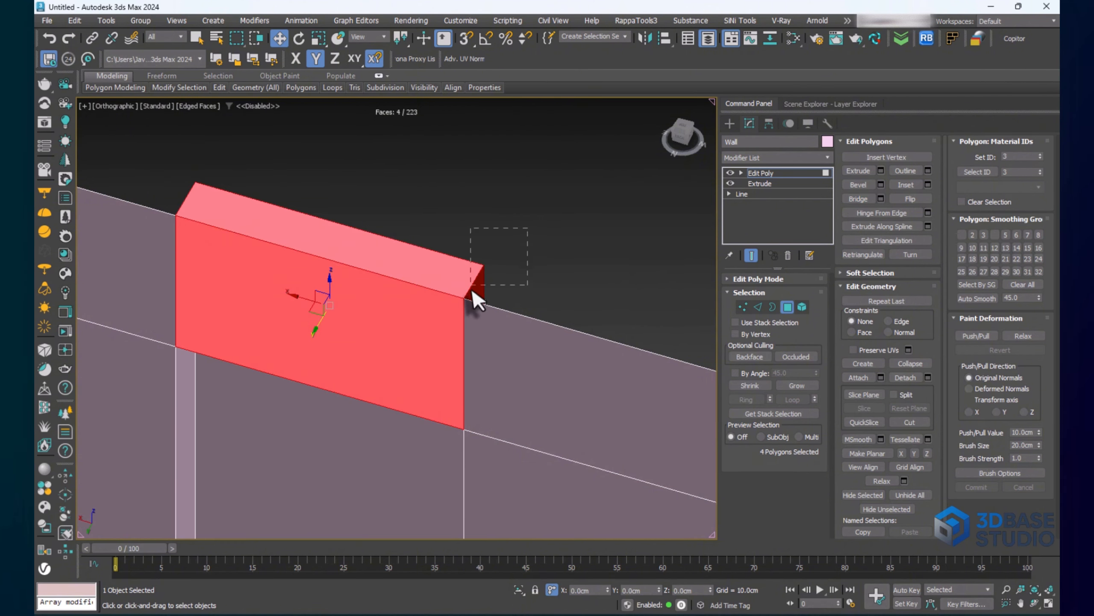
Delete the top and two end polygons left over around the bridged wall section, keeping its front face
left_click(435, 293, "alt")
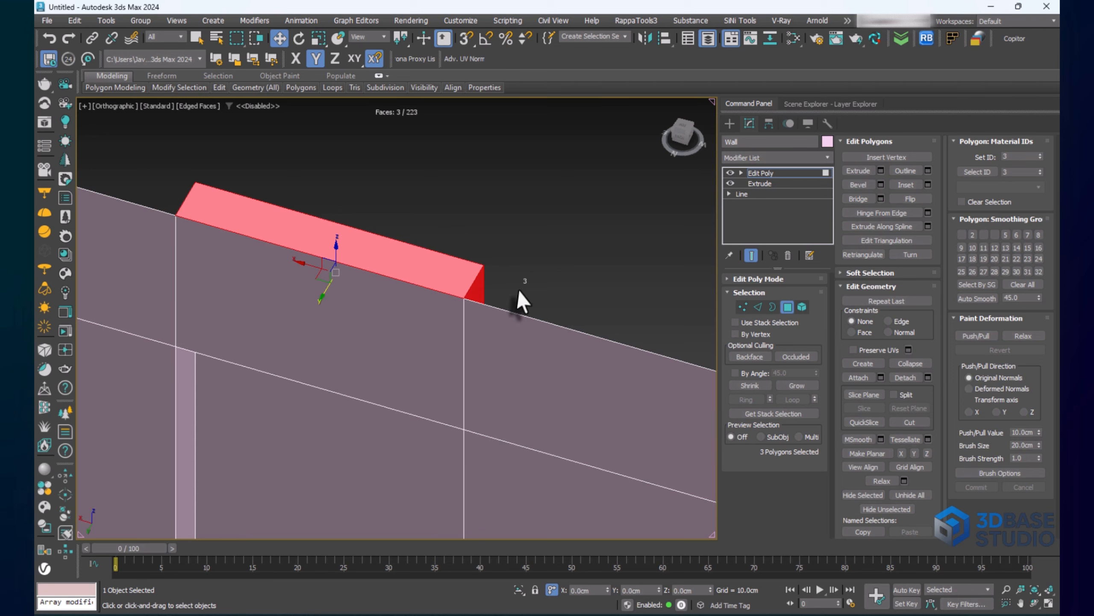
middle_click_drag(518, 291, 455, 339)
left_click(433, 291)
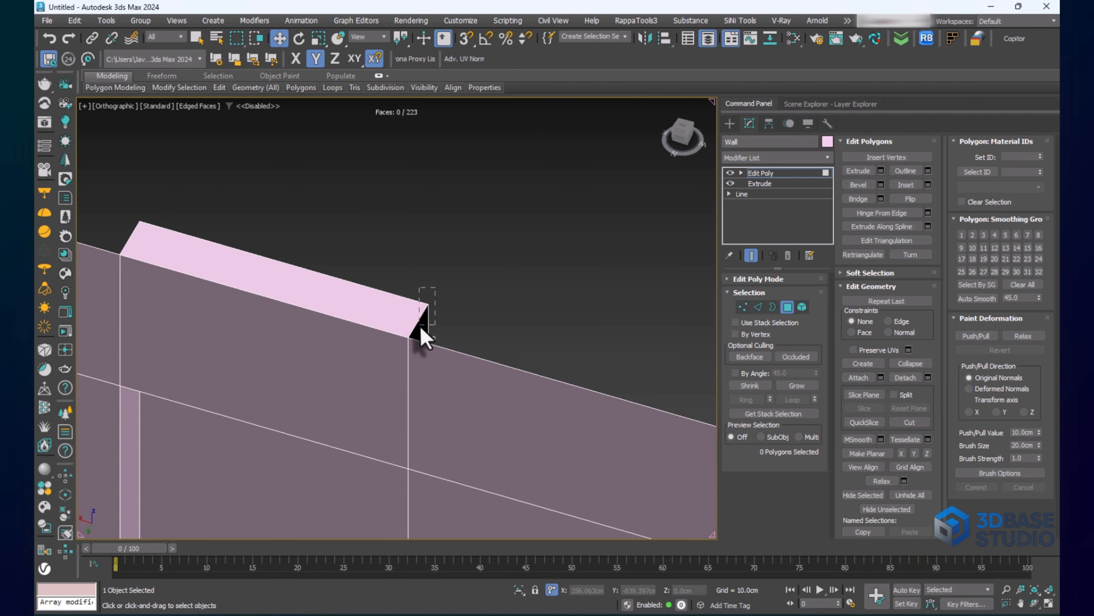
left_click_drag(420, 325, 419, 320)
key("Delete")
Delete the wall polygon directly below the bridged section to leave an opening beneath it
scroll(420, 291, "down", 3)
left_click(423, 344)
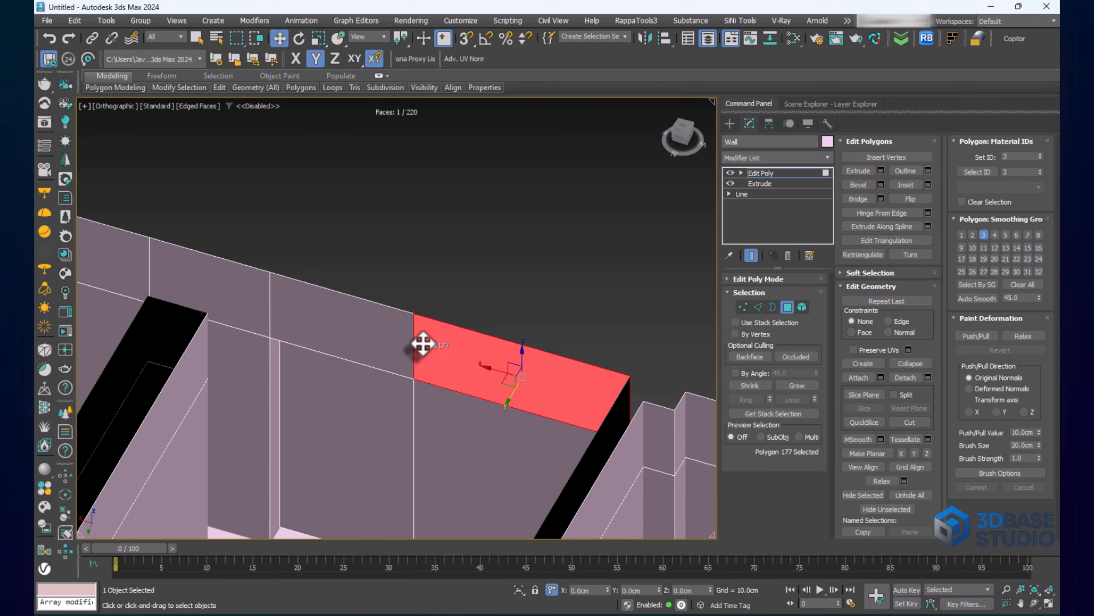
middle_click_drag(468, 384, 496, 385, "alt")
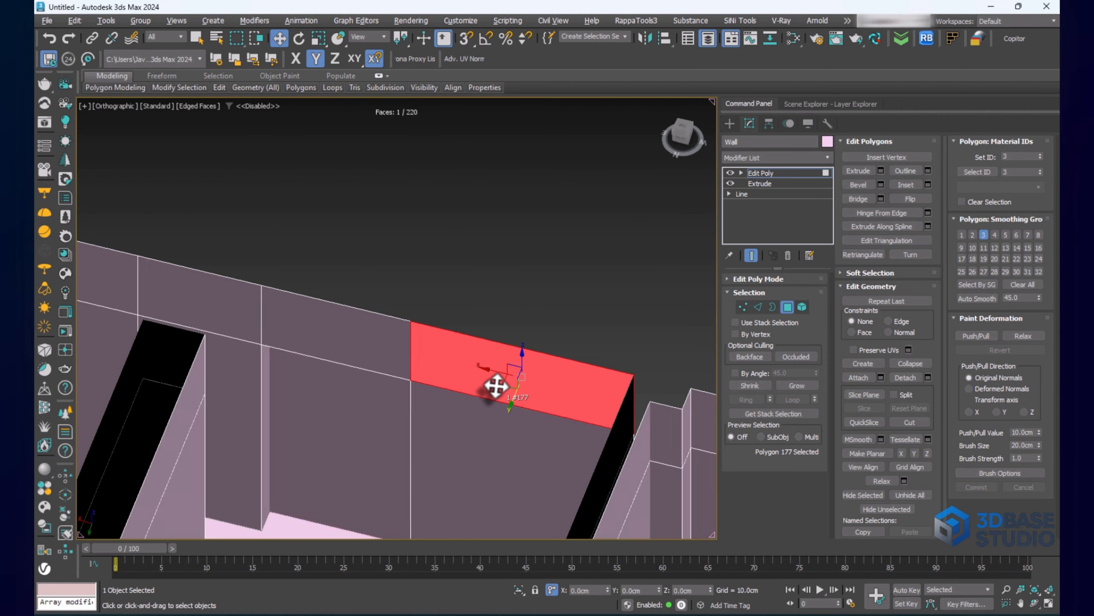
left_click(340, 439)
key("Delete")
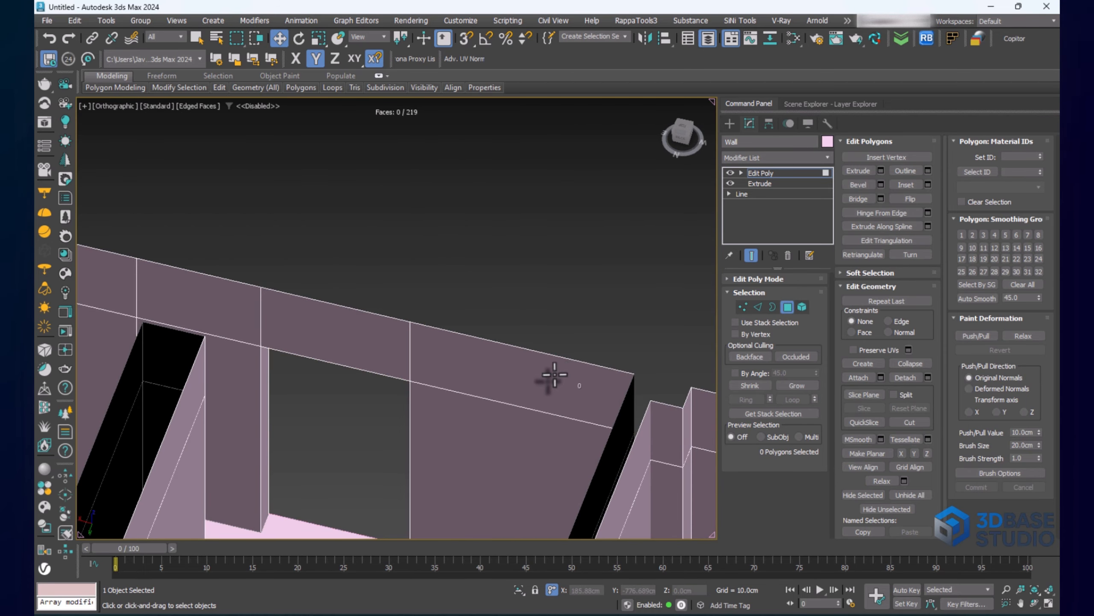
scroll(476, 342, "down", 3)
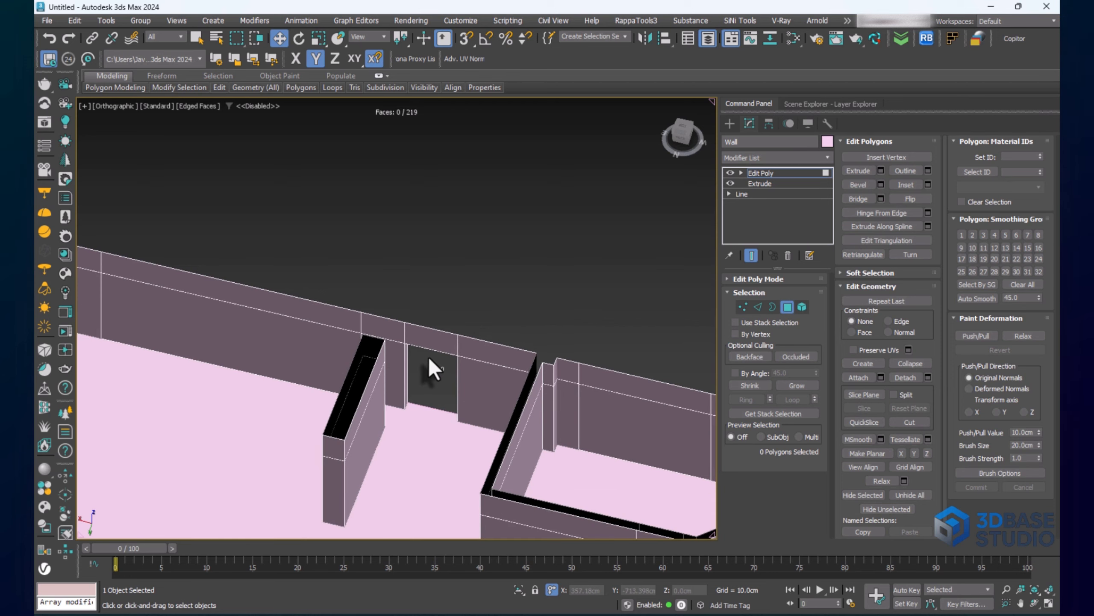
Examine the outer walls around the large room and the outline lines at their base
scroll(427, 356, "down", 6)
key("s")
key("s")
scroll(354, 419, "up", 5)
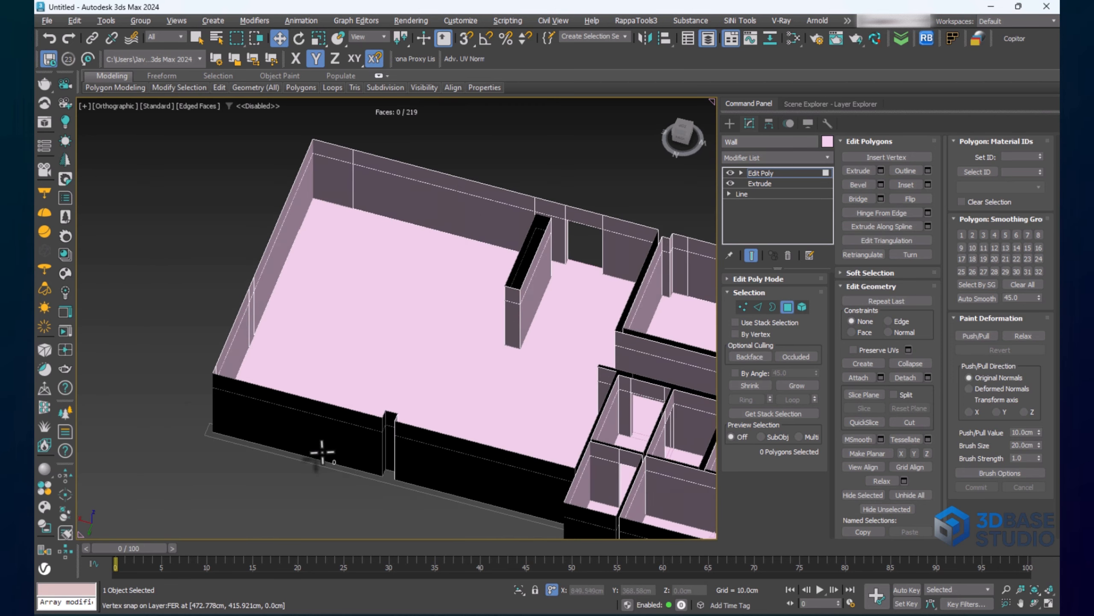
middle_click_drag(320, 454, 406, 463, "alt")
middle_click_drag(378, 428, 350, 298)
scroll(357, 297, "down", 2)
scroll(366, 455, "up", 6)
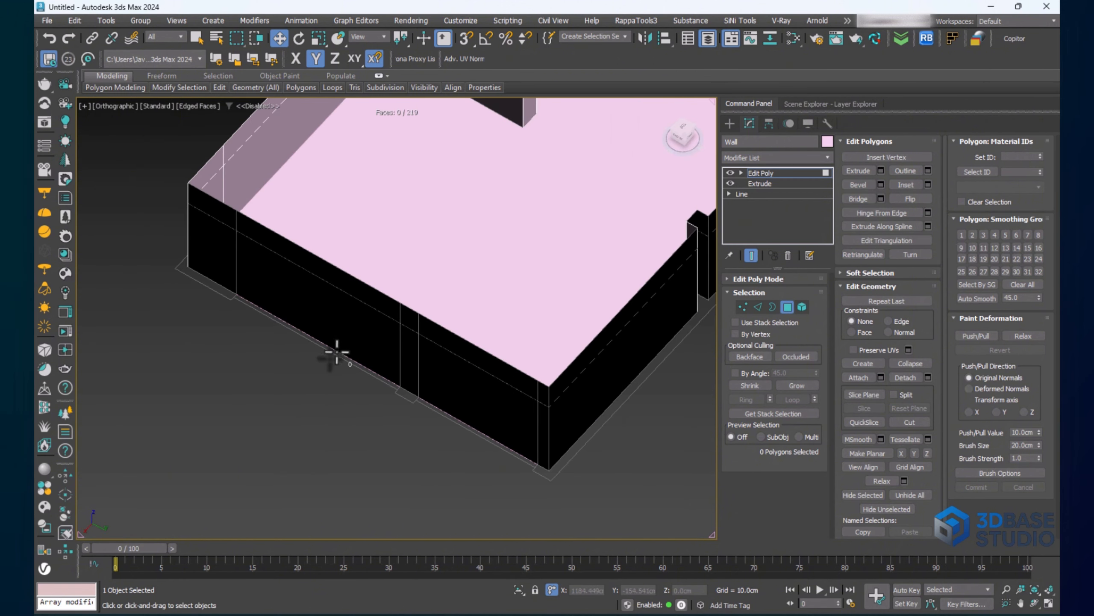
Switch the Wall to edge level and show the whole model in the front view
left_click(787, 306)
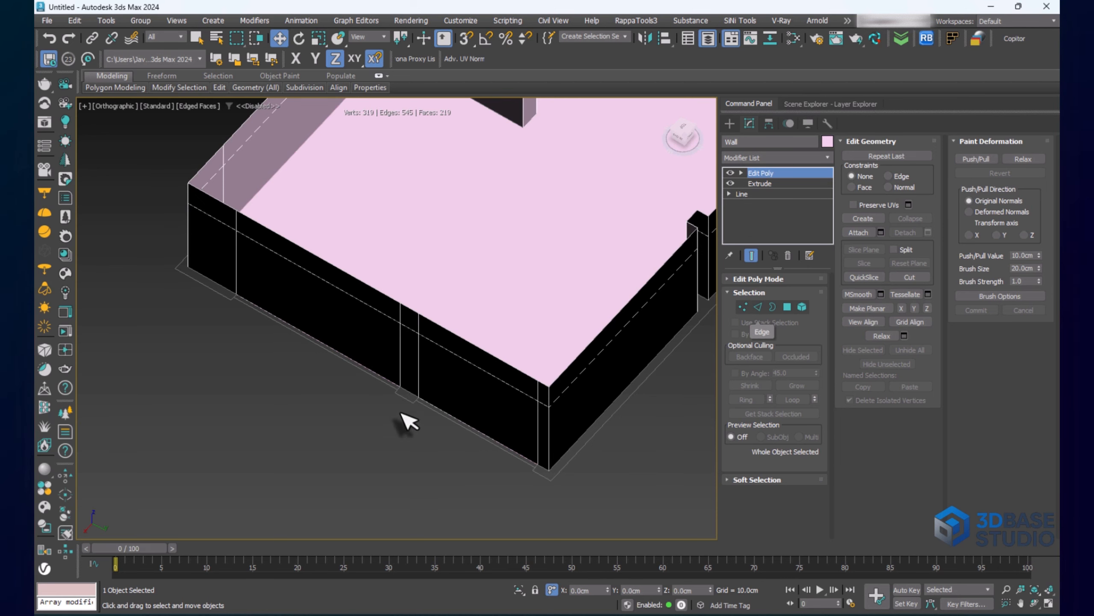
left_click(759, 307)
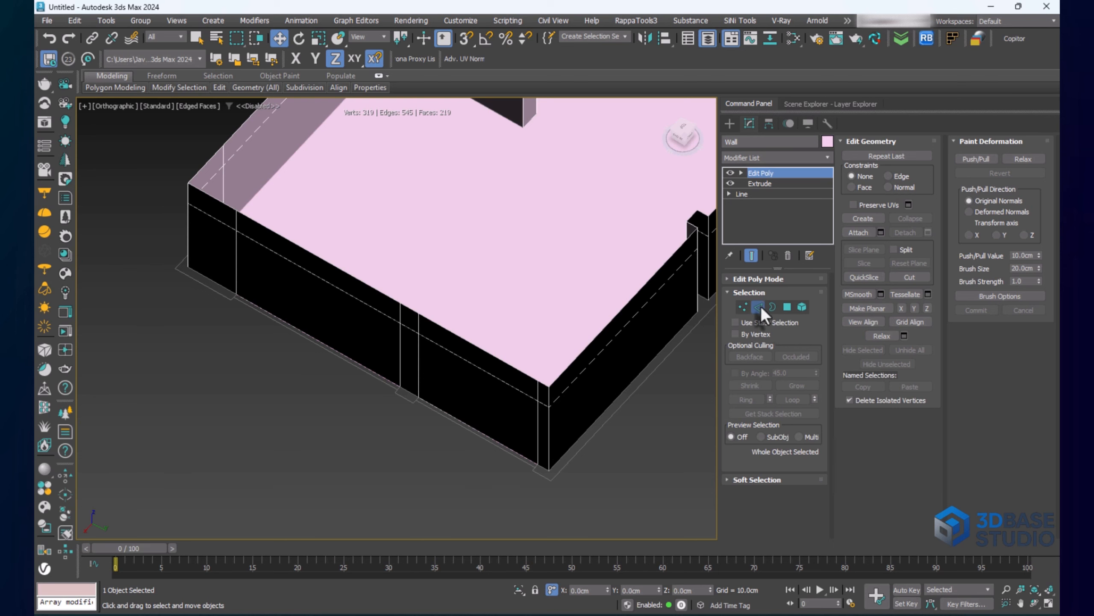
left_click(420, 359)
mouse_move(433, 392)
middle_mouse_down("alt")
mouse_move(431, 354)
mouse_move(434, 370)
middle_mouse_up("alt")
key("f")
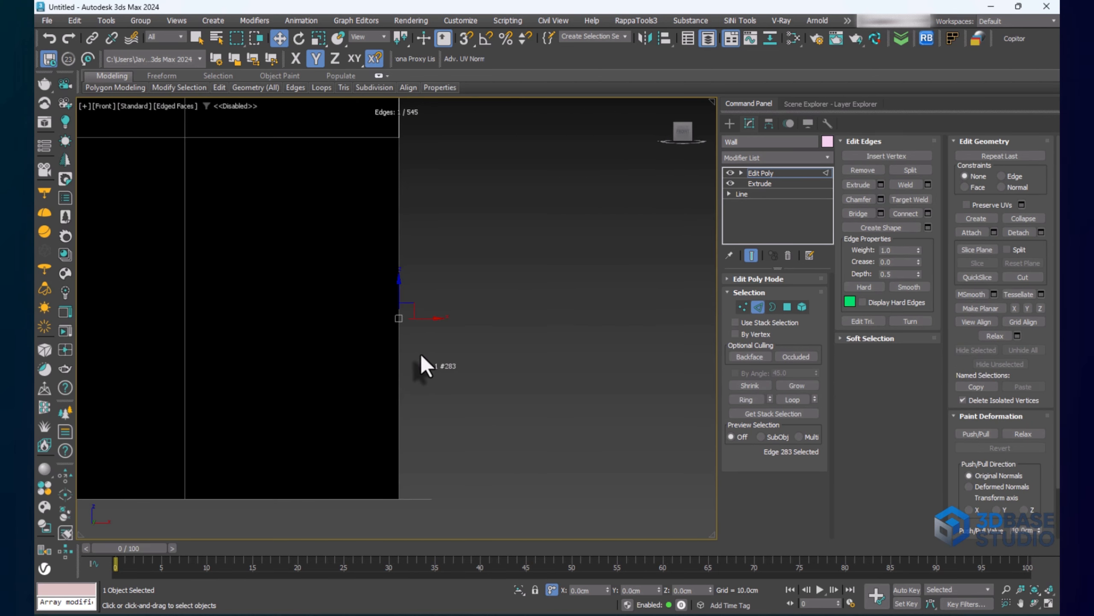
scroll(422, 365, "down", 10)
middle_click_drag(410, 378, 487, 379)
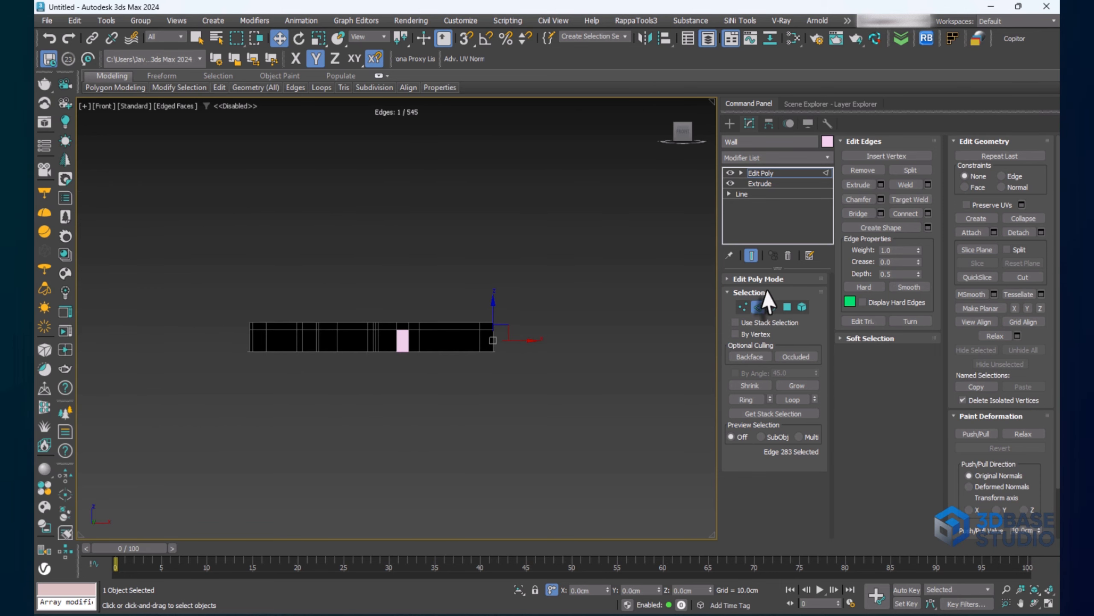
scroll(427, 343, "up", 3)
scroll(599, 354, "down", 3)
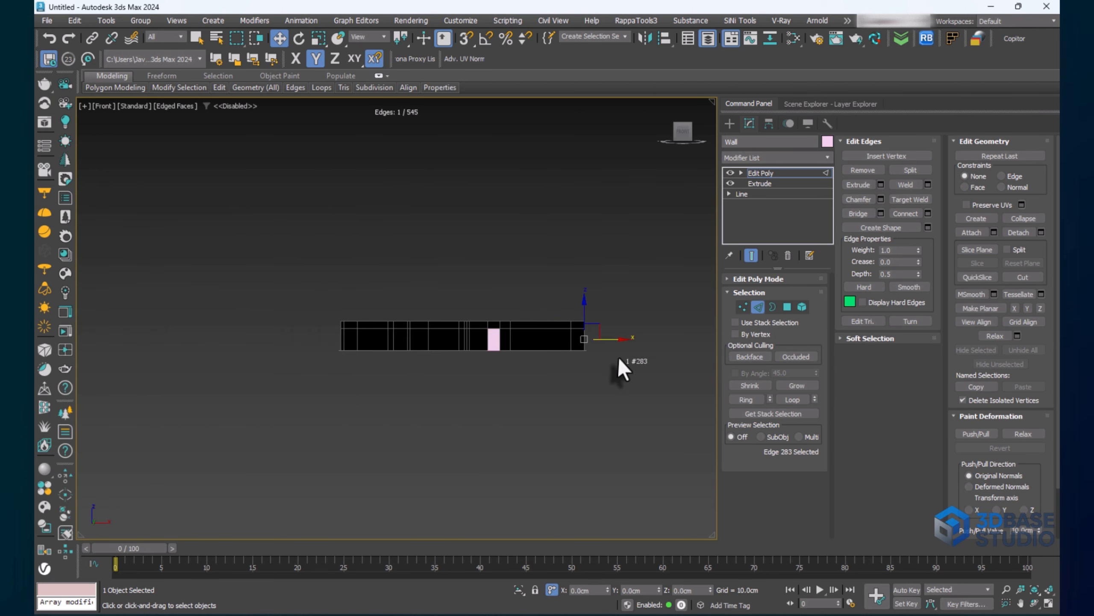
In wireframe display, select all vertical Wall edges below the upper horizontal line and connect them with a new horizontal edge line
left_click(617, 357)
left_click_drag(615, 337, 304, 345)
left_click(689, 379)
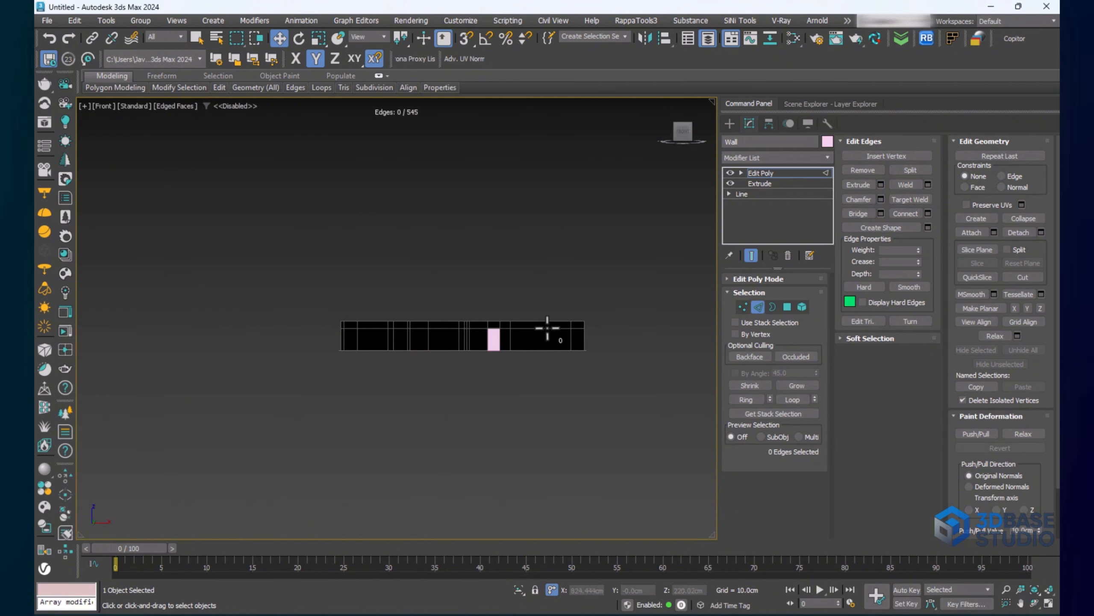
key("F3")
scroll(539, 336, "up", 4)
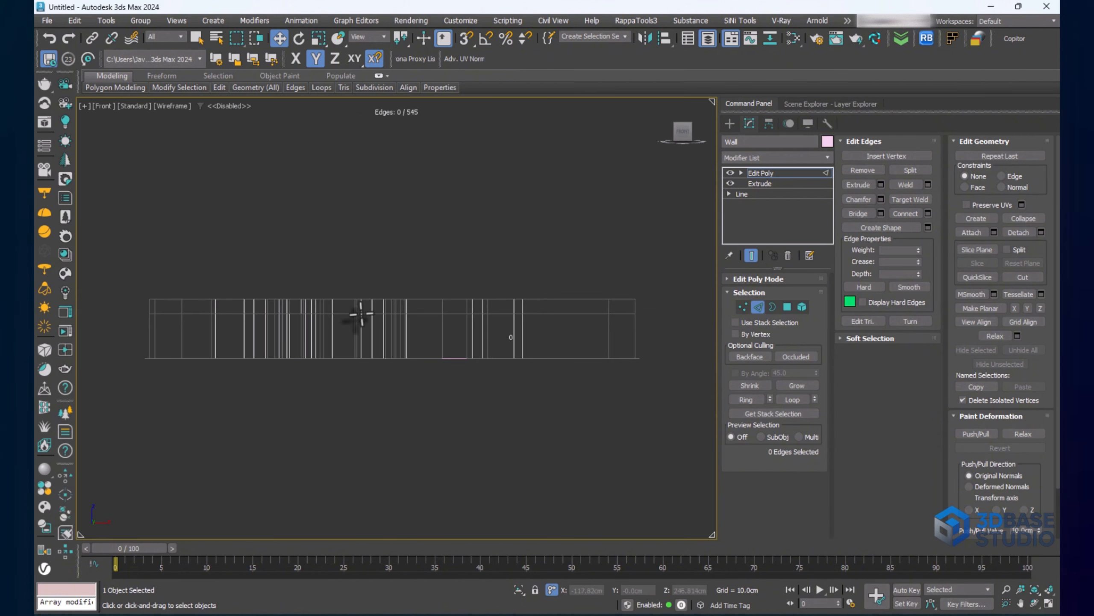
left_click_drag(349, 348, 111, 345)
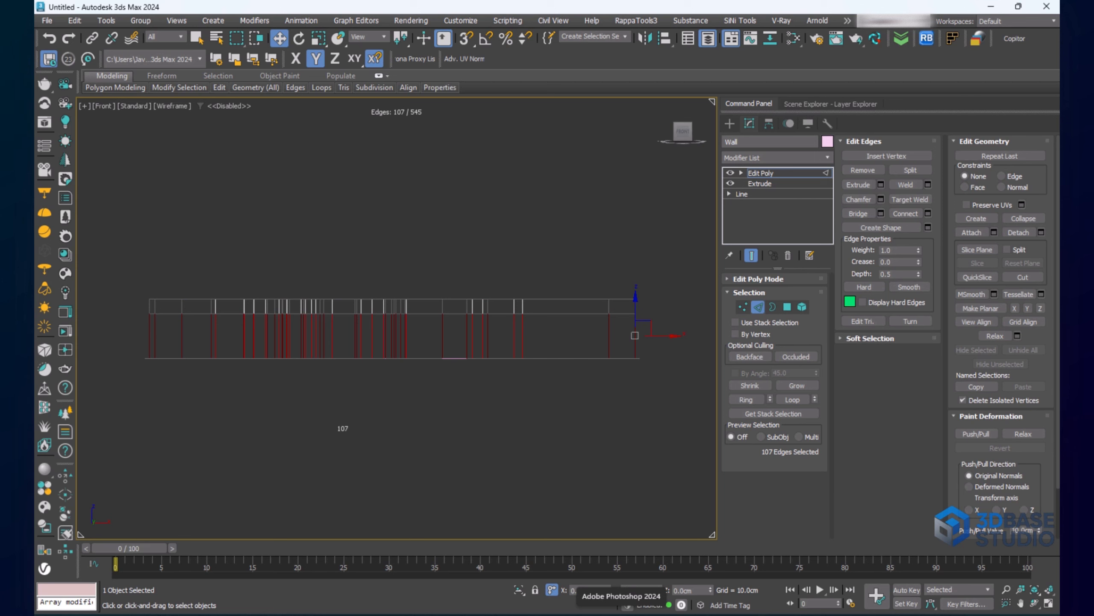
key("ctrl+shift+e")
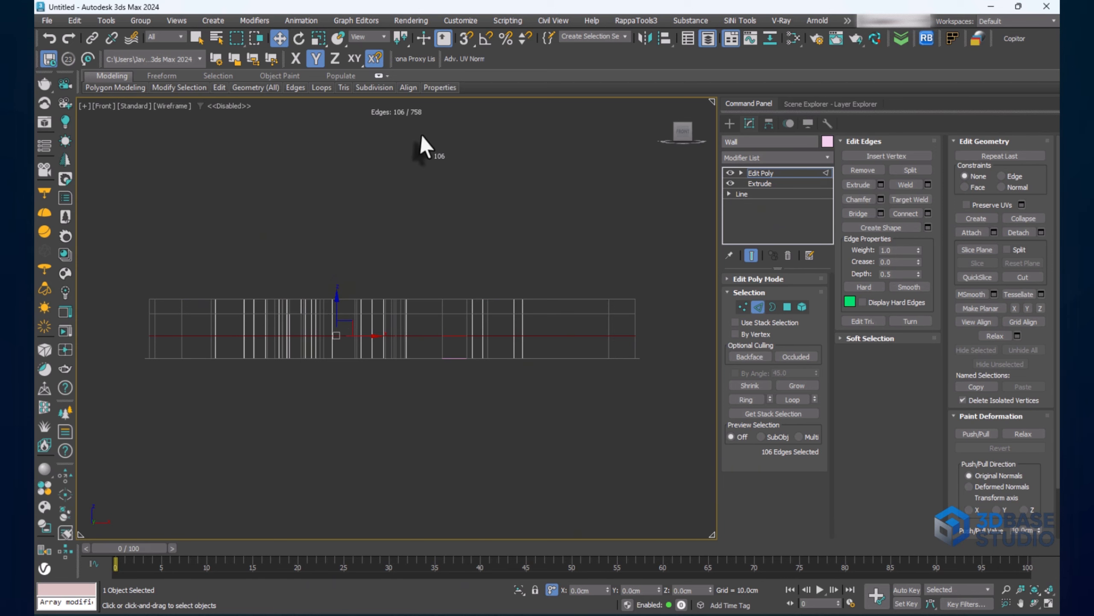
Move the newly connected edges straight down to the base of the walls using snapping
left_click_drag(335, 312, 362, 366)
key("s")
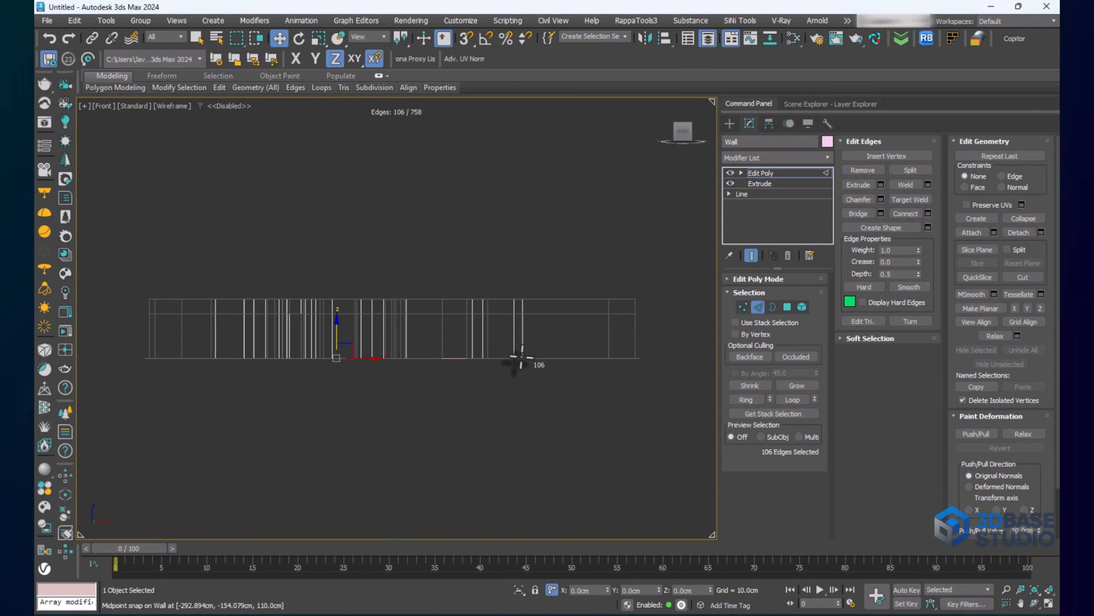
middle_click_drag(625, 256, 634, 276)
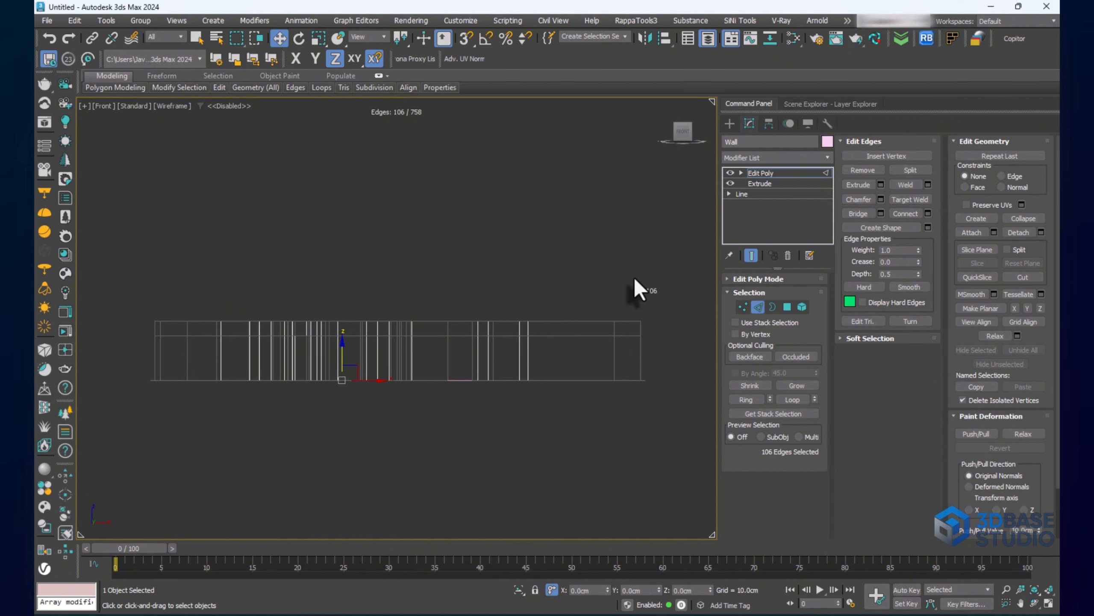
key("z")
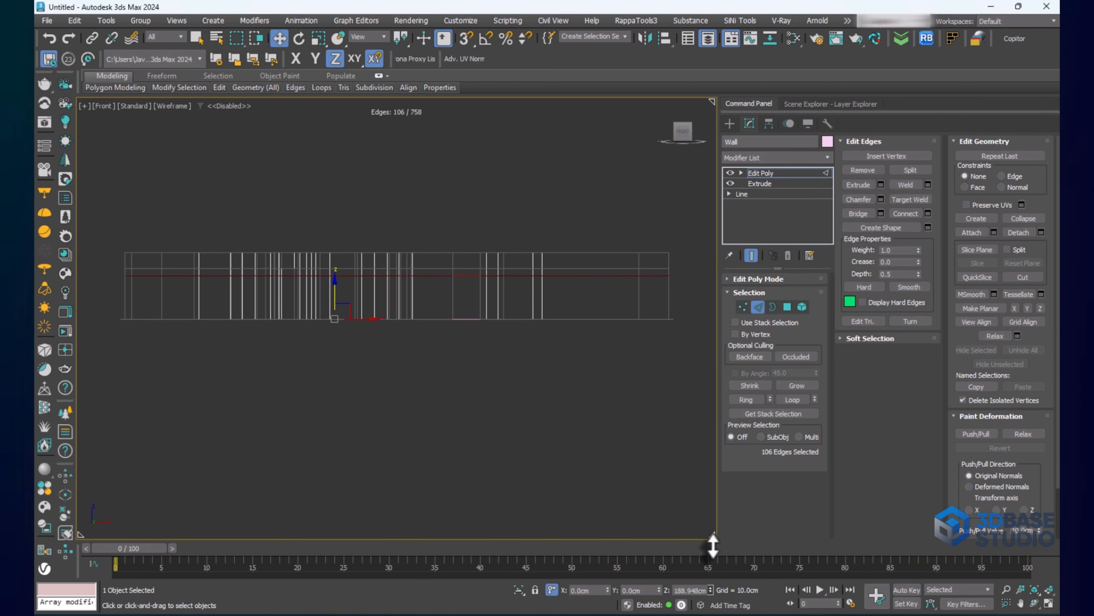
middle_click_drag(498, 433, 405, 286, "alt")
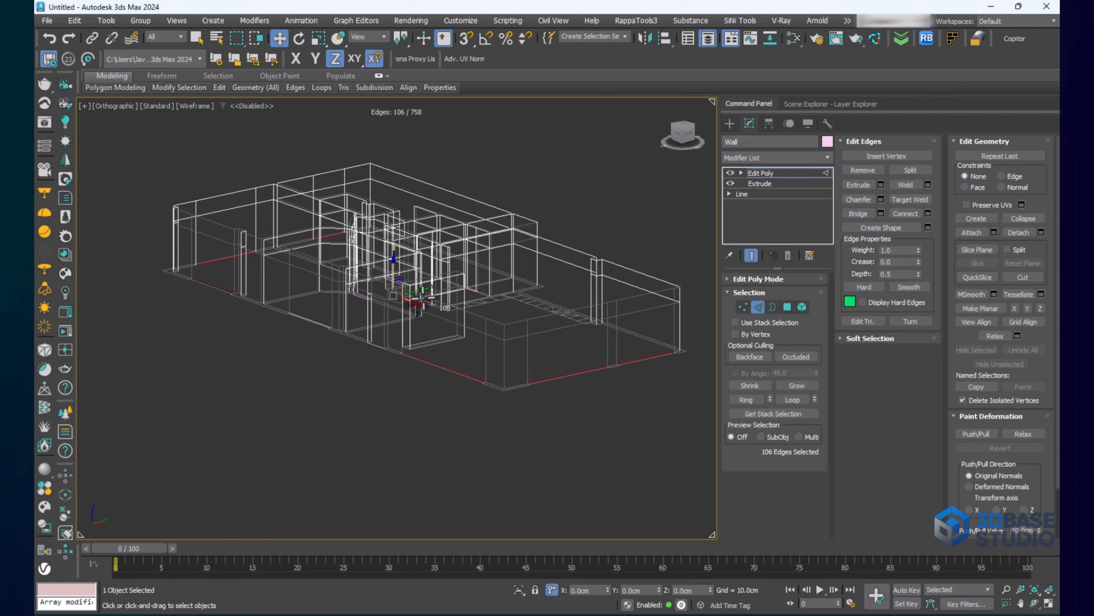
scroll(450, 383, "up", 4)
scroll(379, 376, "down", 4)
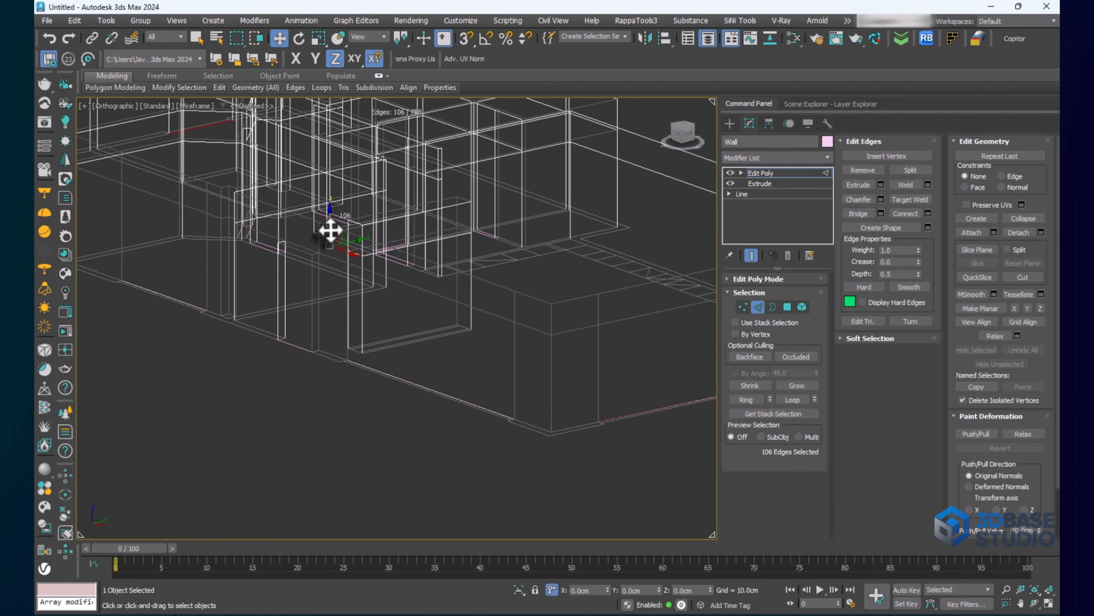
Raise the connected Wall edges 90 cm along Z from the base of the walls
left_click_drag(330, 223, 340, 366)
key("s")
key("s")
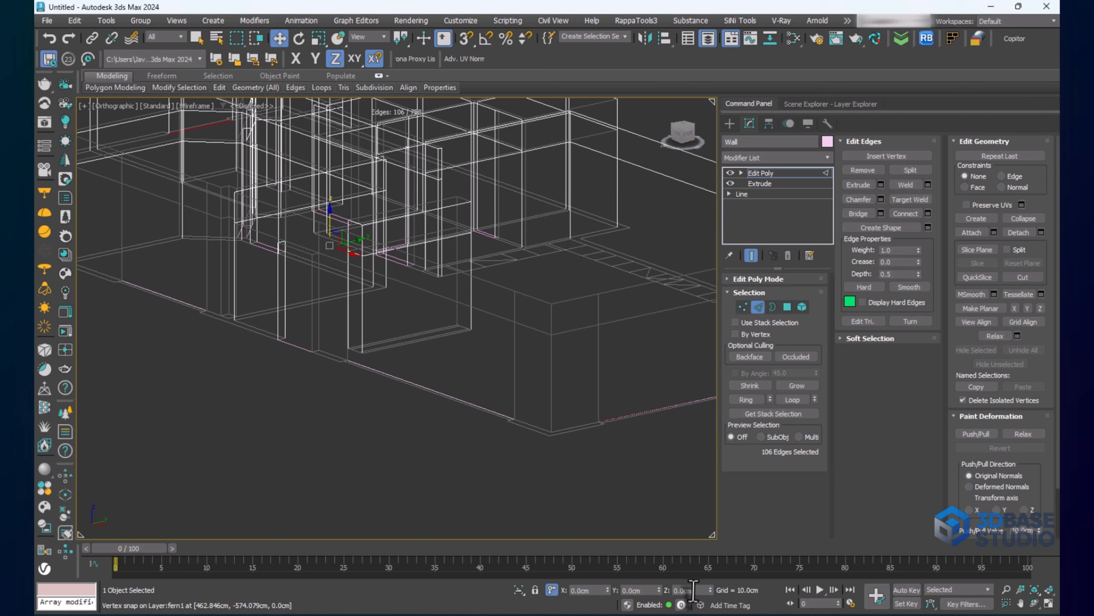
type("9")
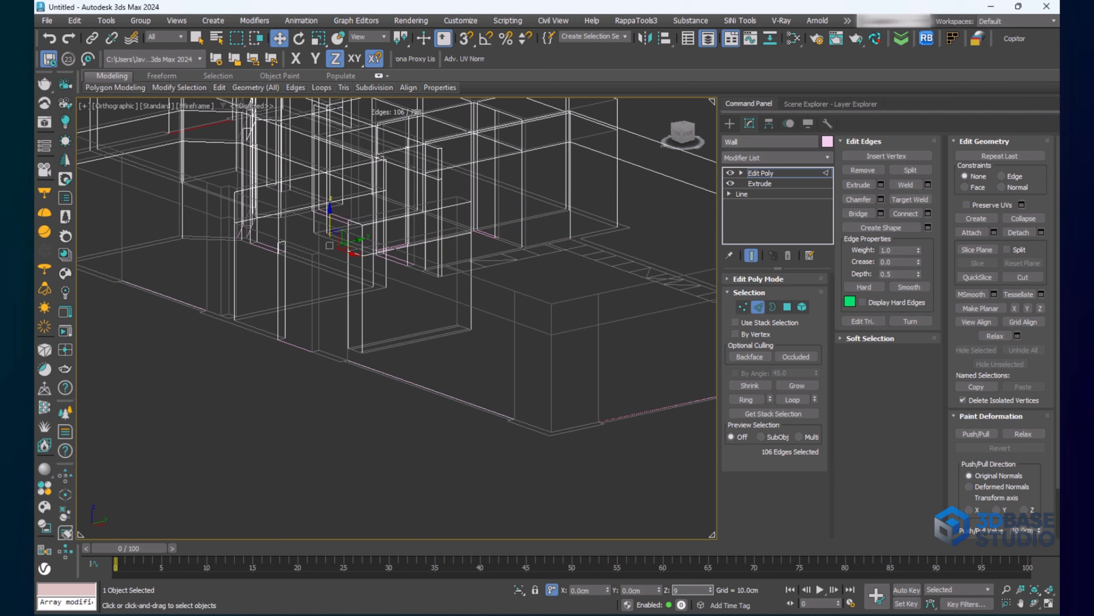
type("0")
key("Return")
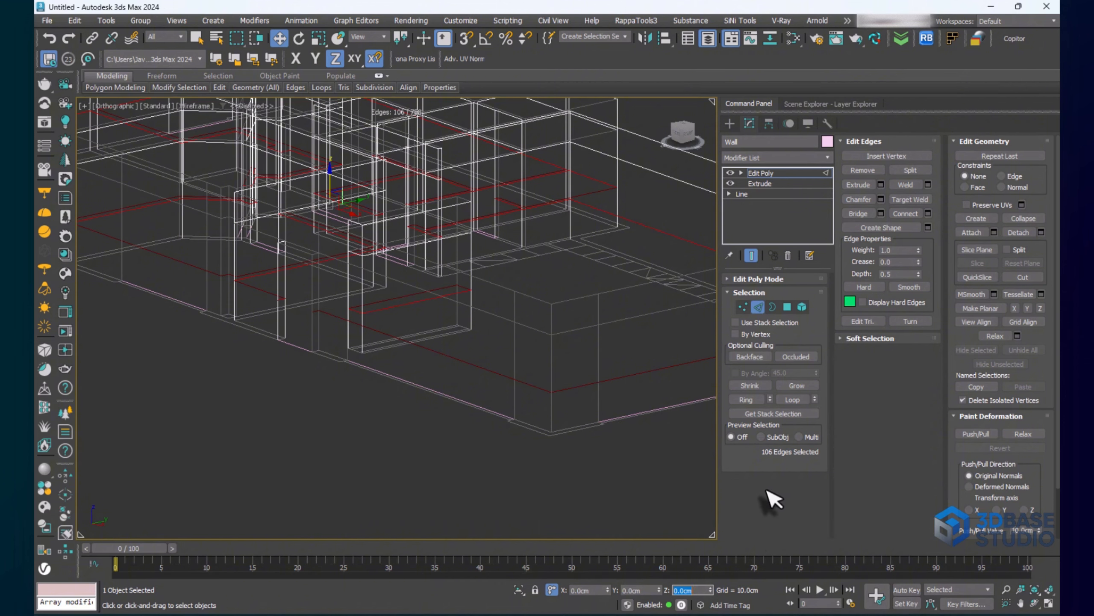
In shaded polygon level, extrude the short end wall's first window panel outward along X to the plan outline, and delete its face
middle_click_drag(575, 455, 280, 478)
key("F3")
left_click(787, 307)
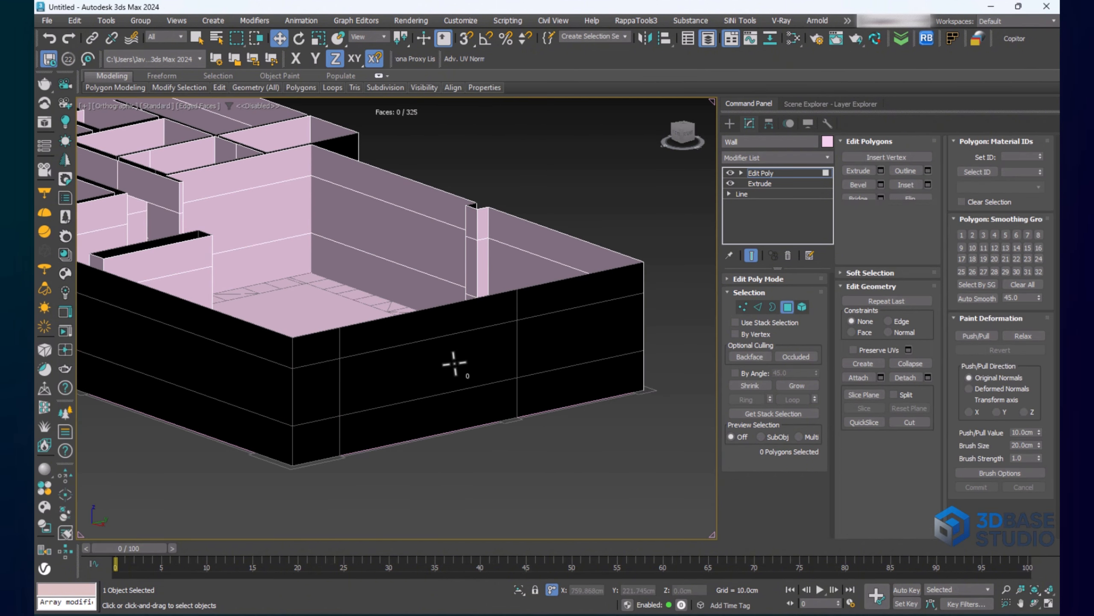
left_click(454, 363)
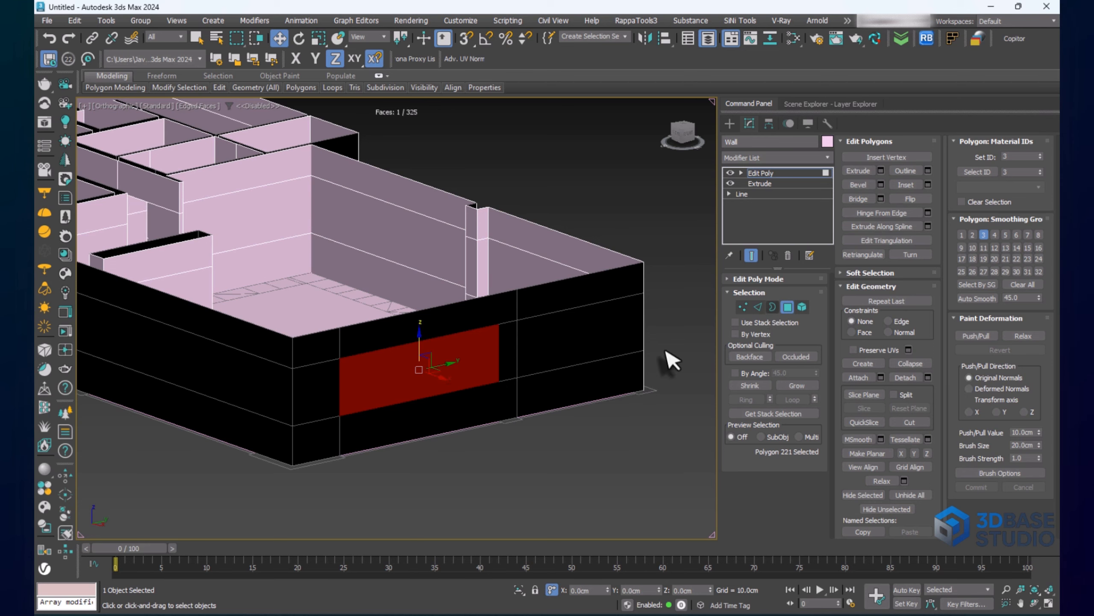
middle_click_drag(672, 362, 544, 329, "alt")
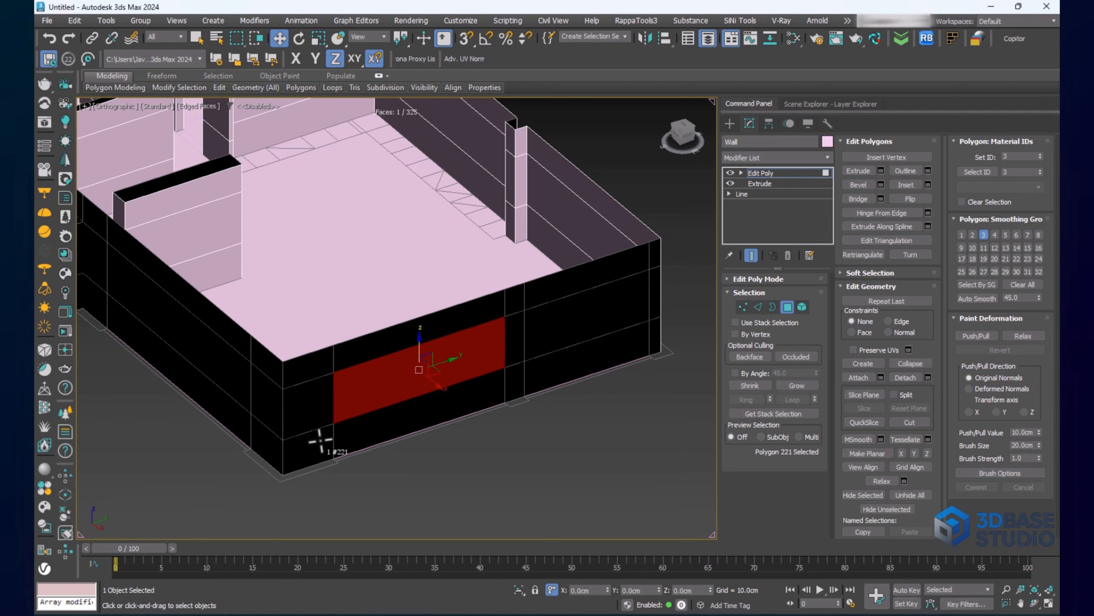
middle_click_drag(319, 440, 460, 306, "alt")
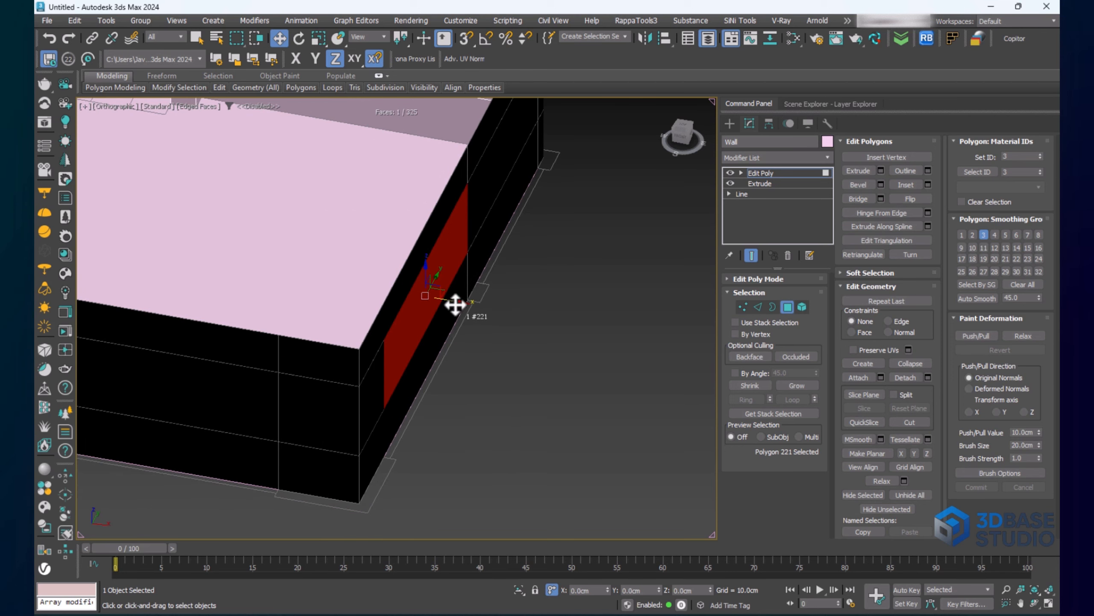
left_click_drag(455, 304, 399, 460, "shift")
key("s")
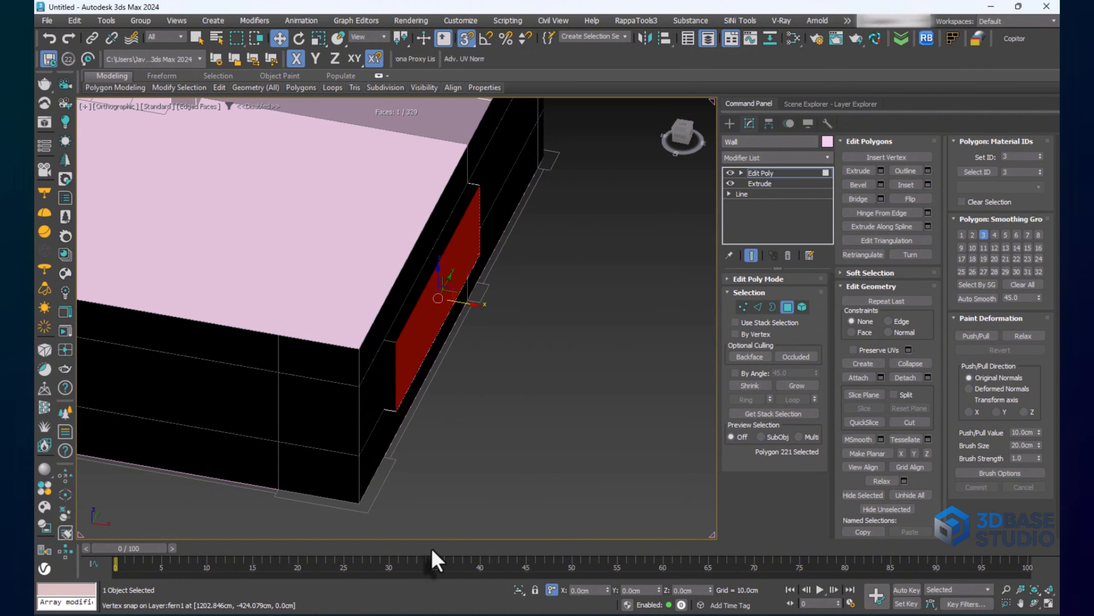
key("Delete")
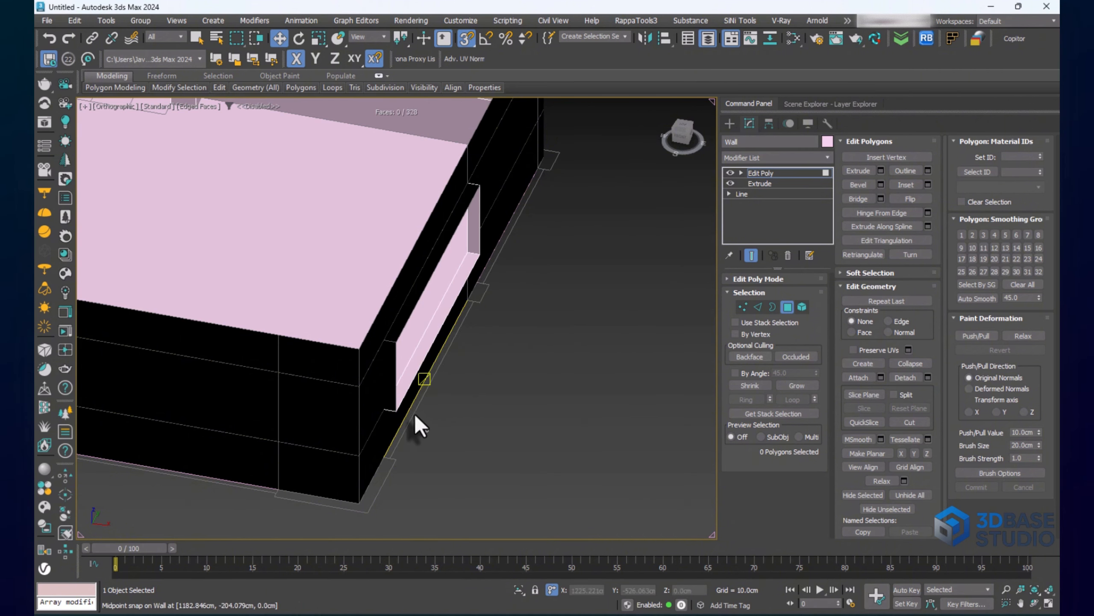
Extrude the second window panel on the same end wall along X, snapped to the plan outline, and delete its outer face
middle_click_drag(480, 354, 441, 461)
left_click(487, 237)
scroll(479, 244, "up", 6)
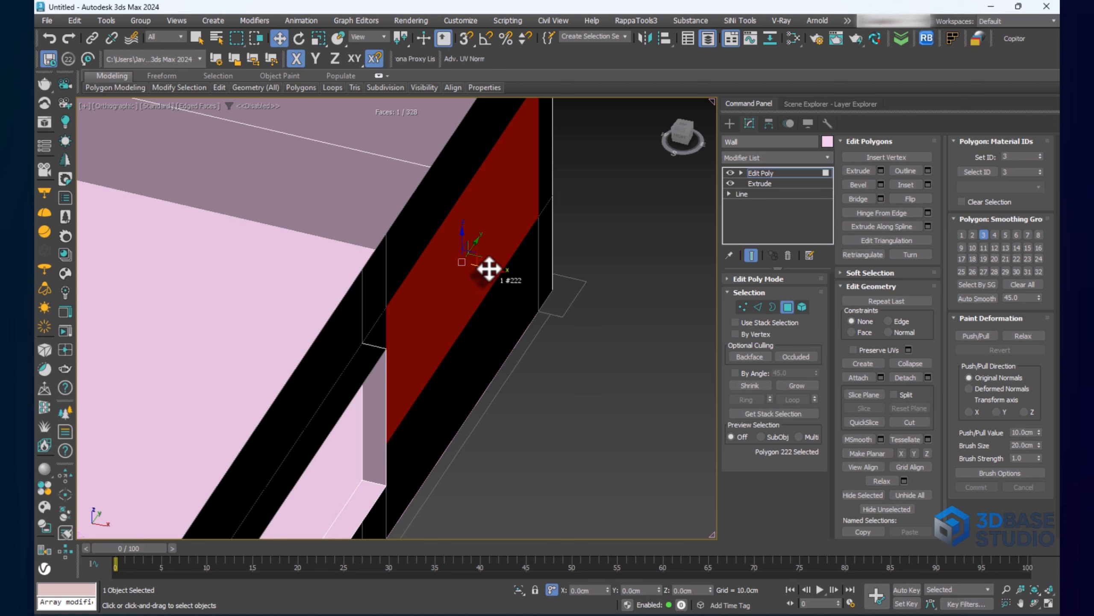
mouse_move(489, 269)
left_mouse_down("shift")
mouse_move(534, 287)
mouse_move(520, 337)
mouse_move(538, 369)
mouse_move(559, 369)
mouse_move(552, 303)
mouse_move(563, 321)
left_mouse_up("shift")
key("s")
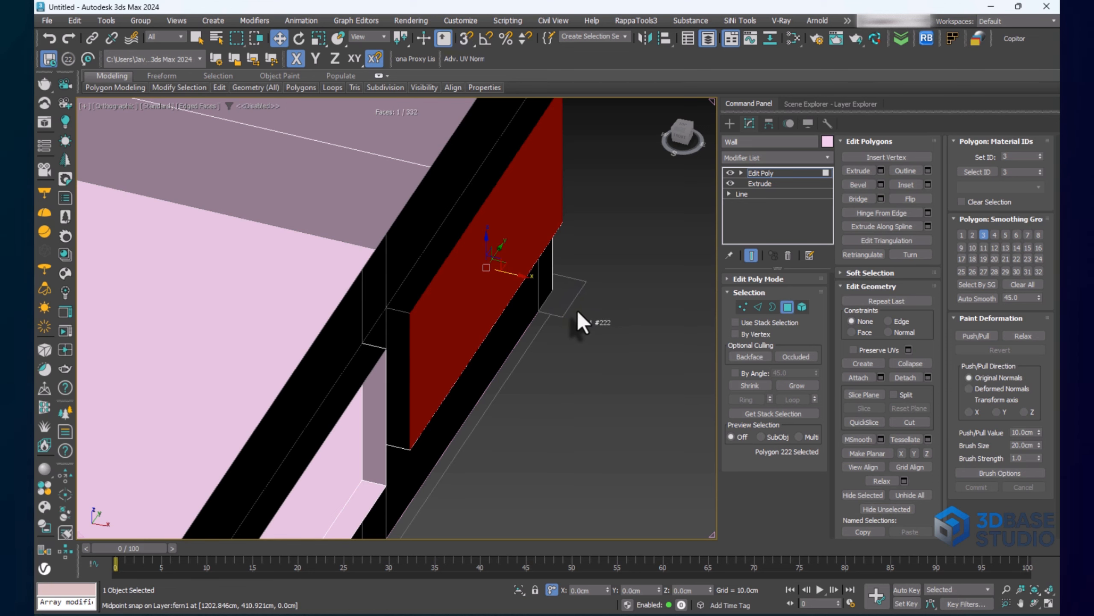
key("Delete")
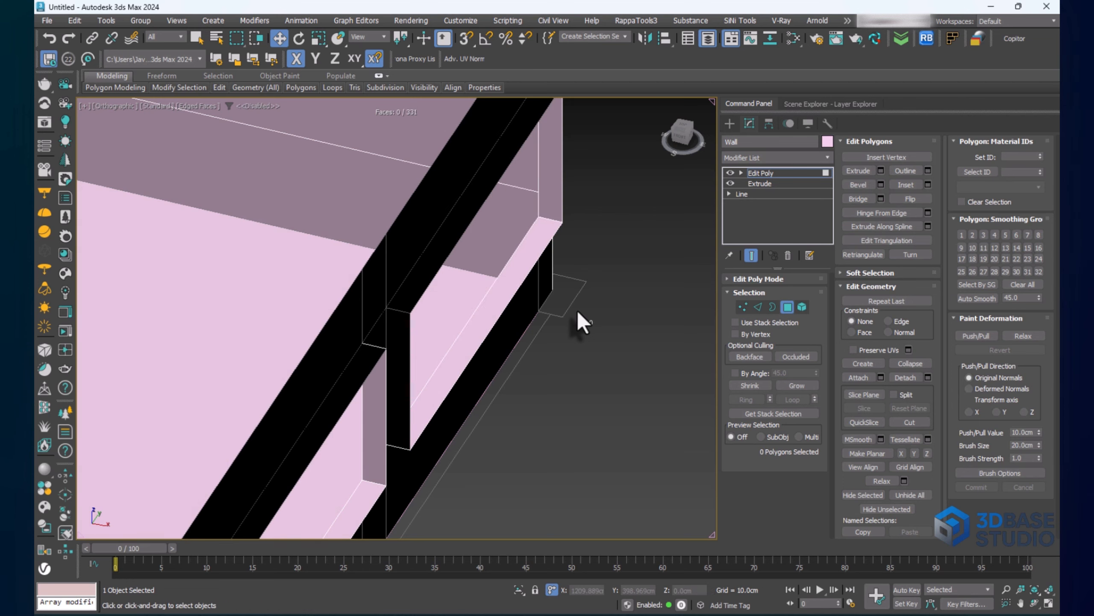
On the long facade, extrude the far end room's middle window panel outward along Y to the plan outline and delete its face
scroll(545, 307, "down", 6)
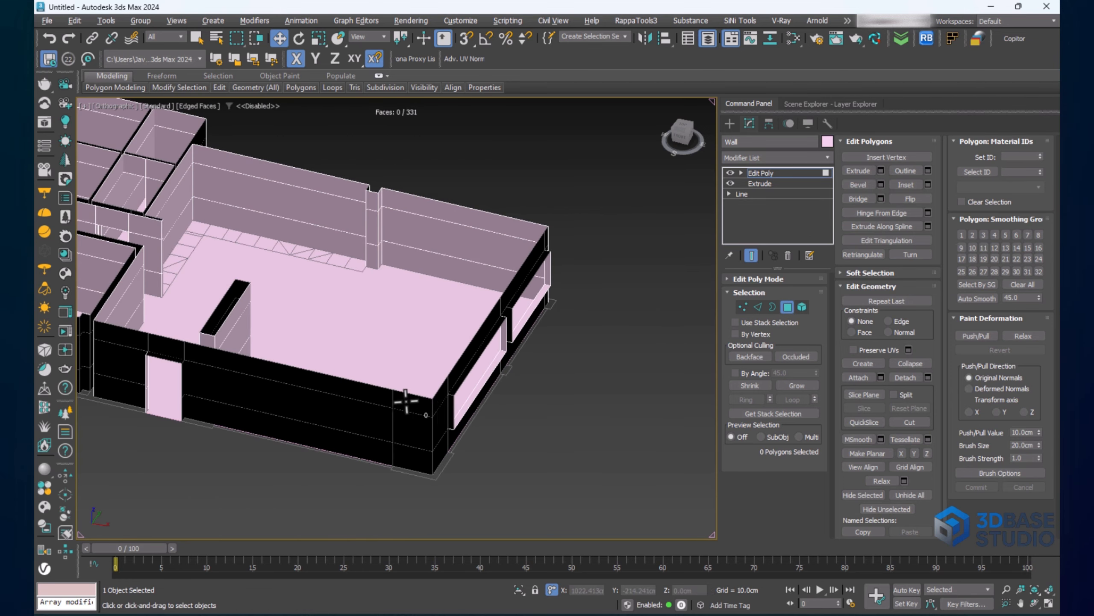
scroll(252, 391, "down", 6)
middle_click_drag(298, 396, 503, 332)
scroll(344, 388, "up", 6)
scroll(341, 387, "down", 6)
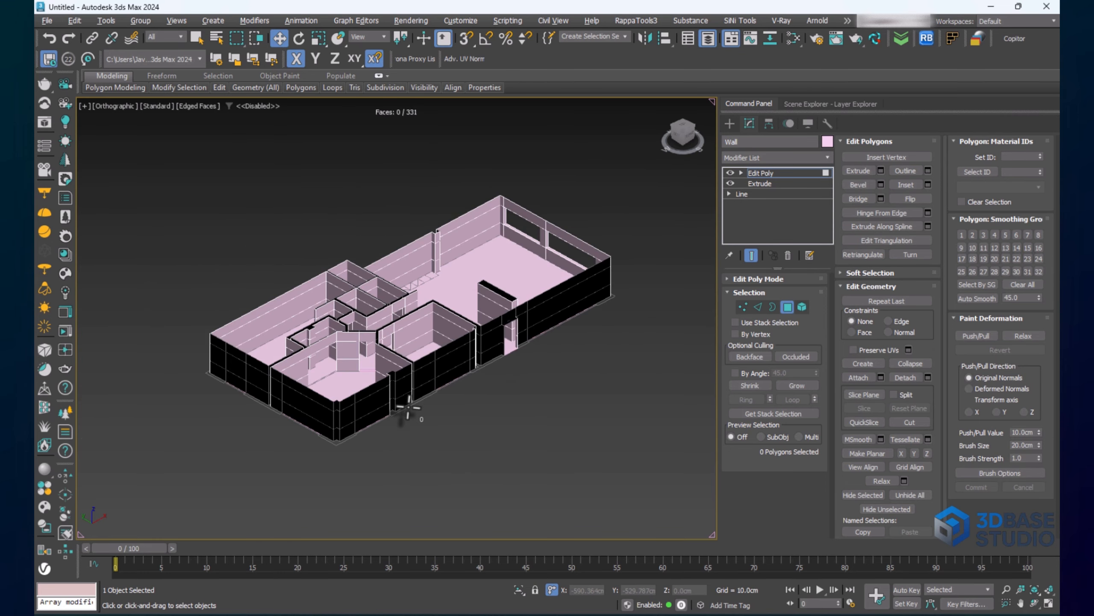
scroll(349, 423, "up", 5)
left_click(277, 389)
scroll(282, 410, "up", 3)
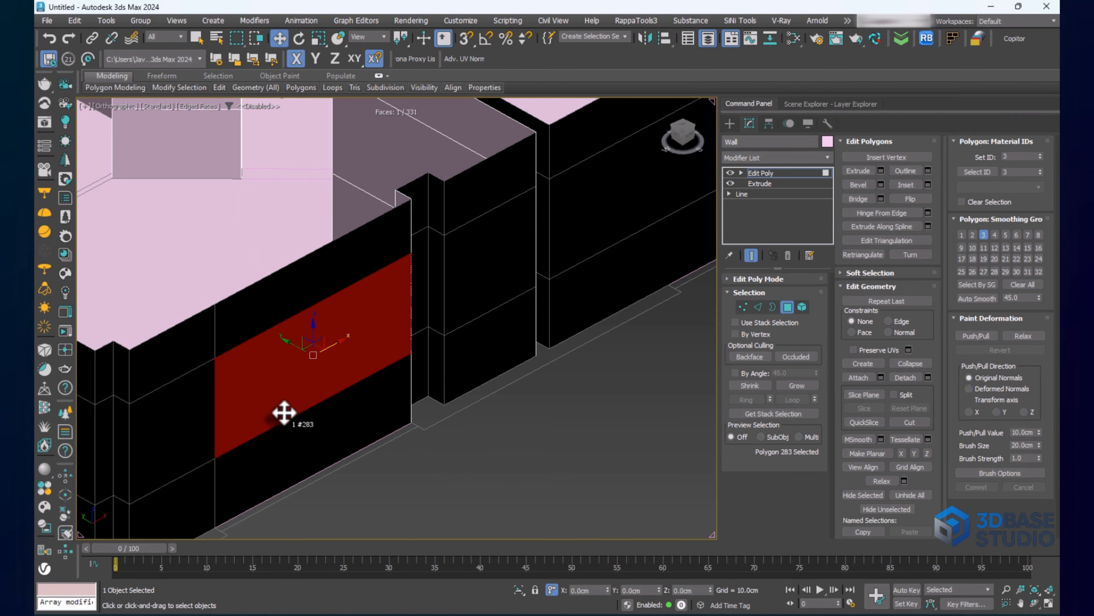
middle_click_drag(284, 411, 340, 304)
left_click_drag(337, 291, 289, 480, "shift")
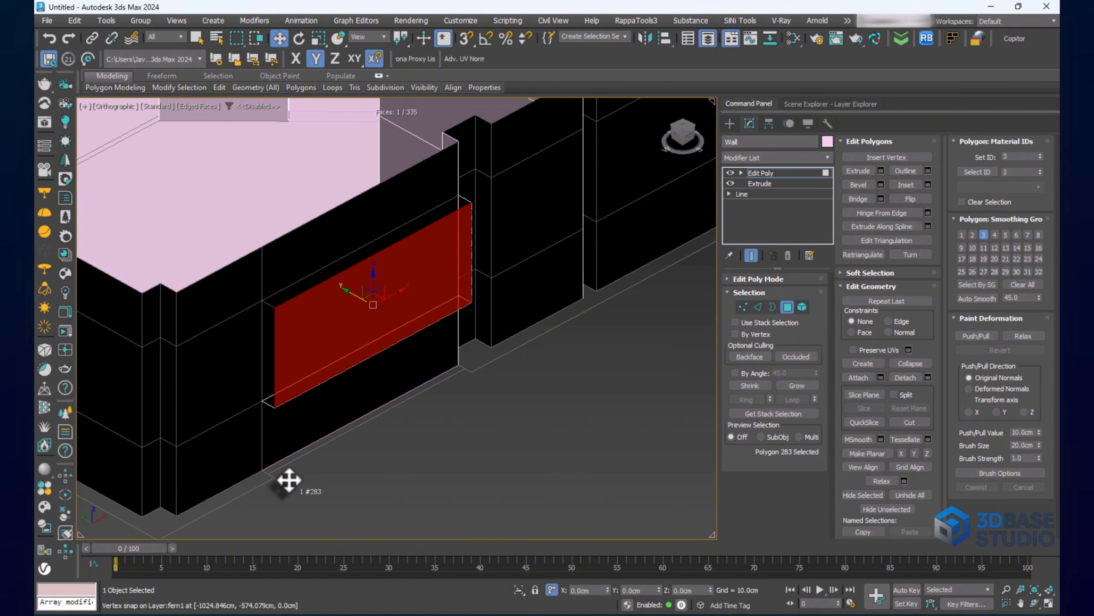
key("Delete")
Extrude the next window panel toward the entrance door along Y, snapped to the plan outline, and delete its outer face
middle_click_drag(516, 258, 484, 273)
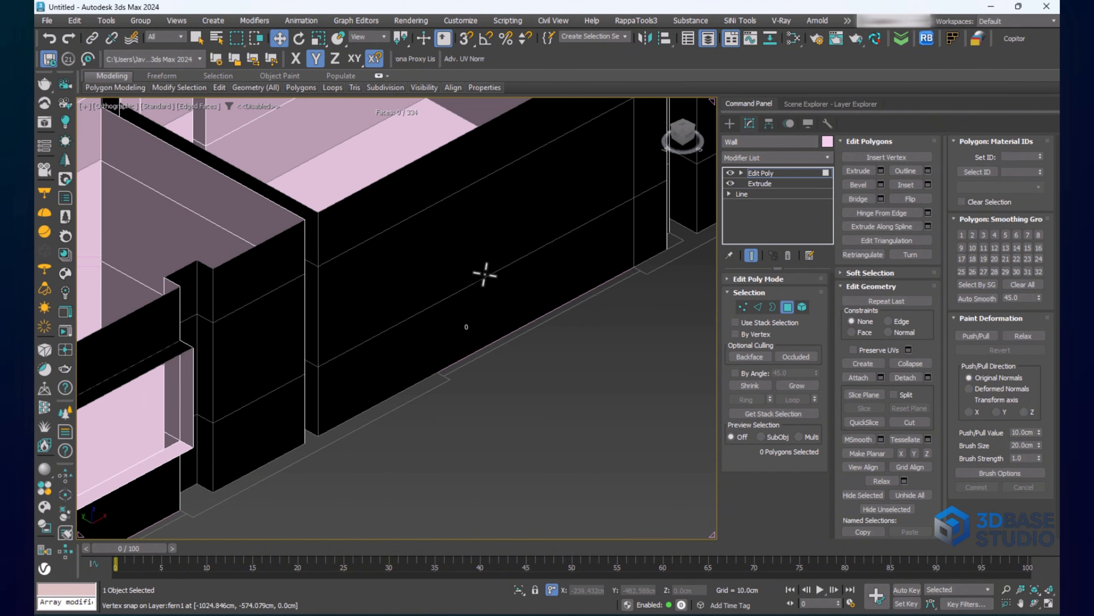
left_click(493, 244)
left_click_drag(525, 205, 452, 382, "shift")
key("s")
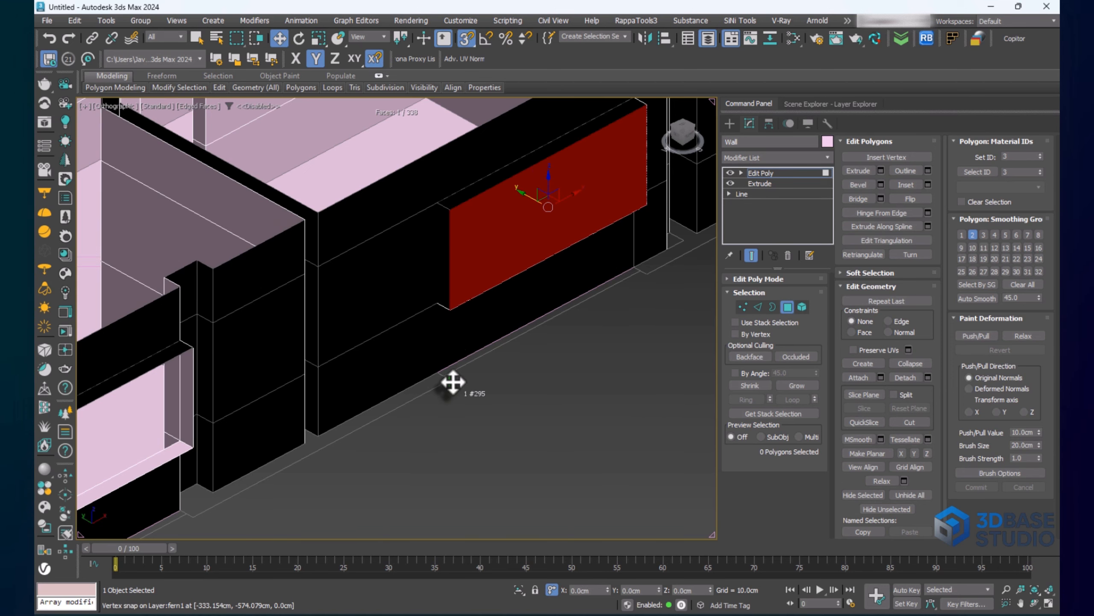
key("Delete")
Leave the Wall's polygon level and unhide all objects in the scene
scroll(528, 268, "down", 3)
middle_click_drag(627, 262, 398, 399)
scroll(457, 301, "up", 3)
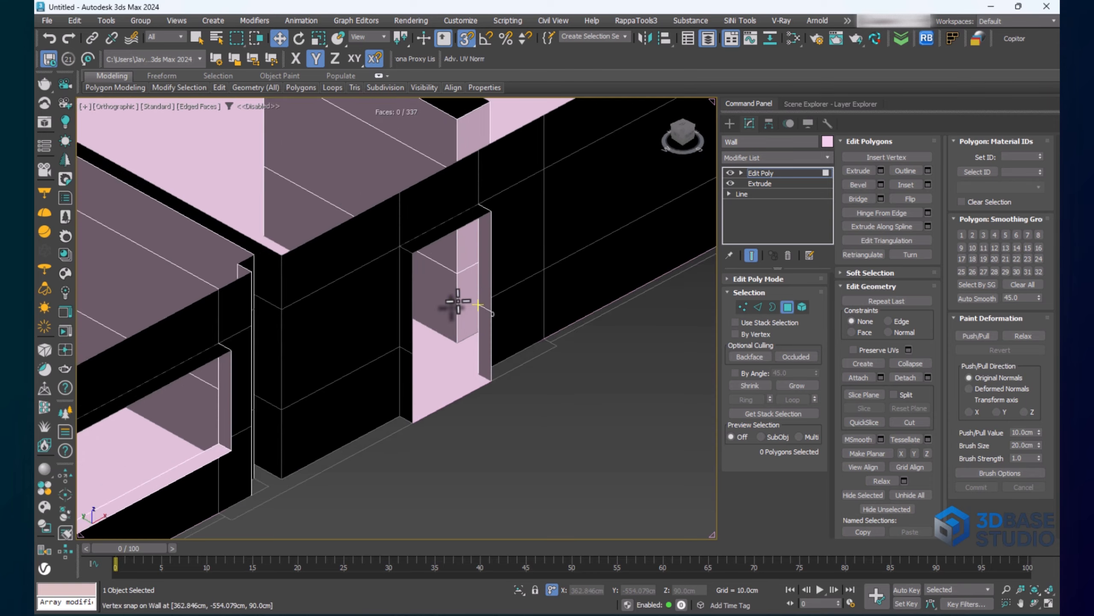
scroll(458, 301, "down", 5)
middle_click_drag(527, 336, 313, 343, "alt")
middle_click_drag(404, 339, 512, 366)
middle_click_drag(428, 356, 438, 314, "alt")
right_click(435, 294)
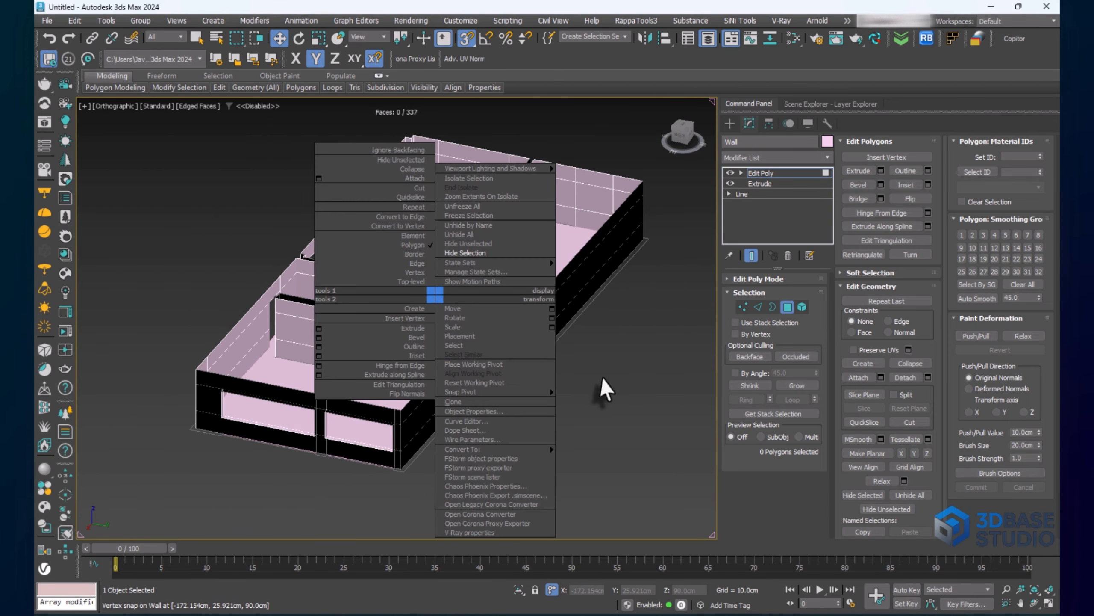
left_click(787, 307)
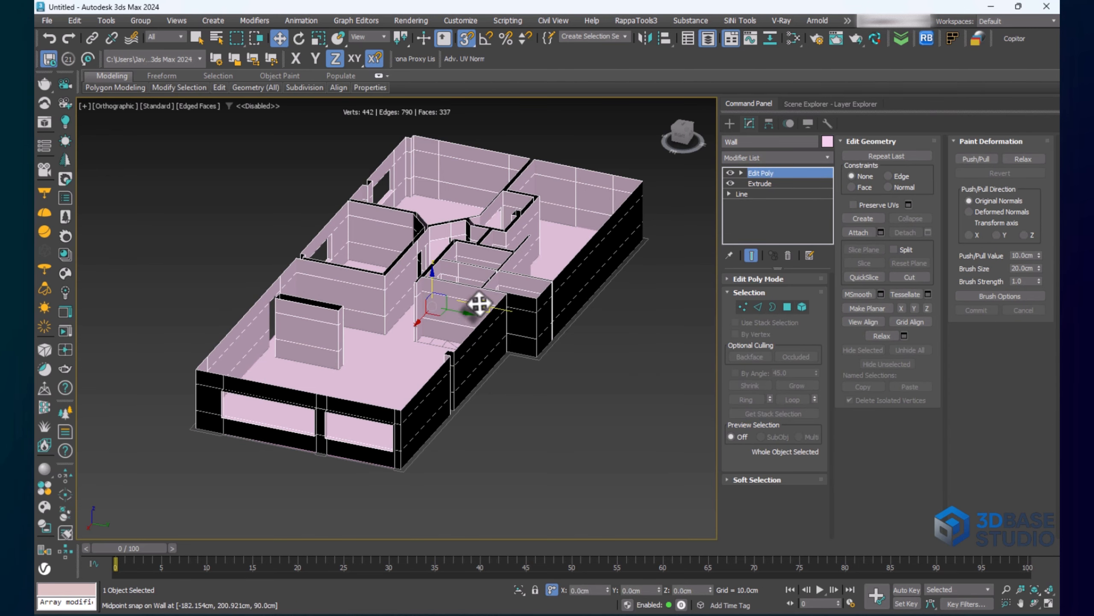
key("s")
right_click(477, 302)
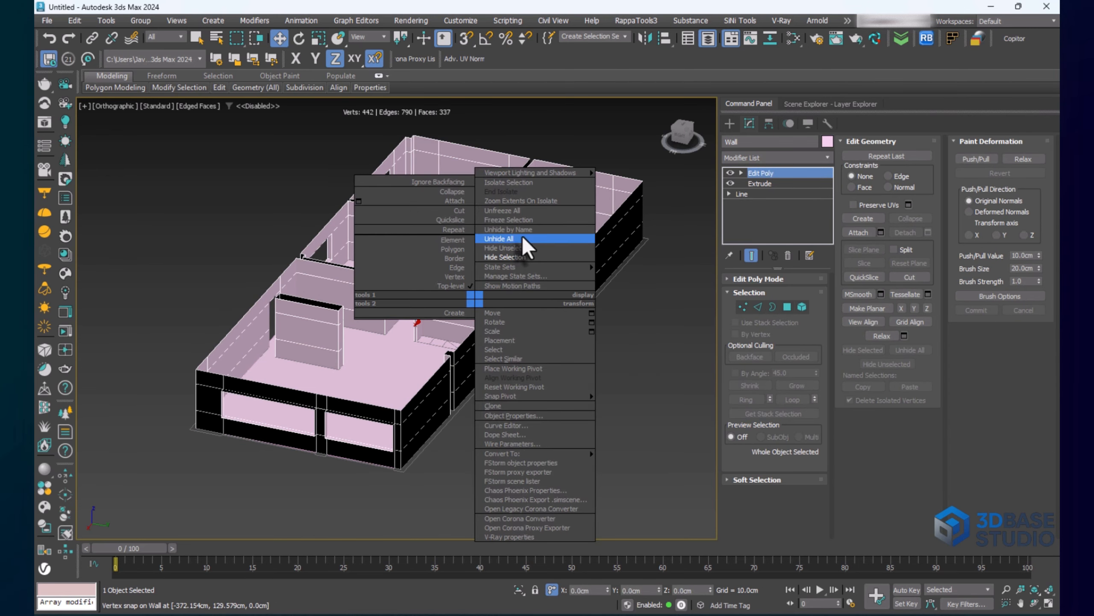
left_click(521, 239)
Examine the roofed apartment from outside, checking the window and door openings on the long facade and end wall
scroll(403, 256, "up", 2)
scroll(459, 301, "down", 4)
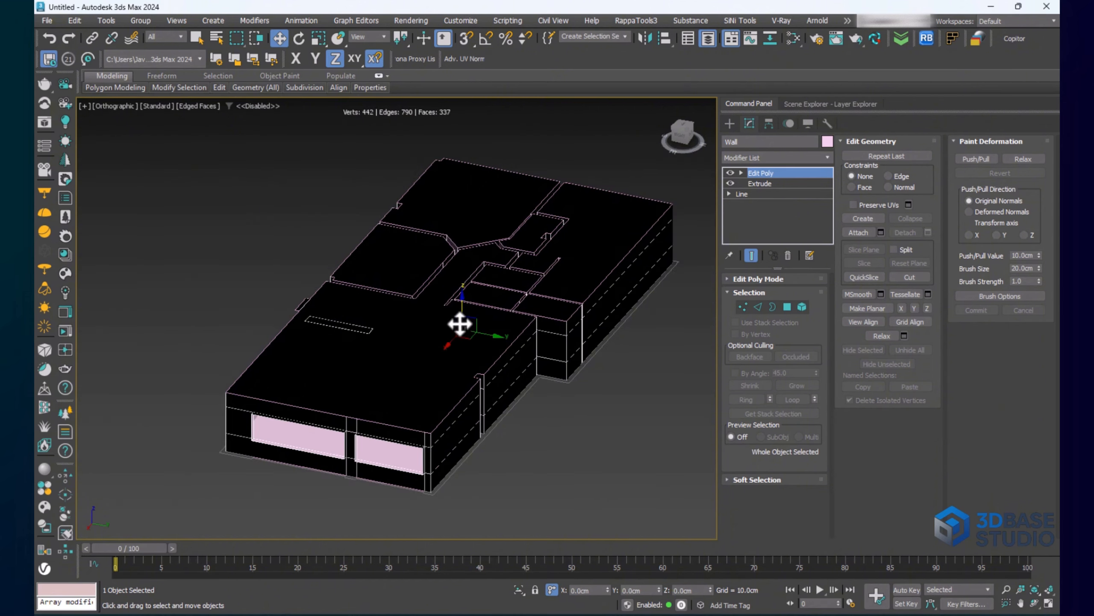
middle_click_drag(459, 321, 467, 366, "alt")
key("s")
scroll(361, 363, "up", 2)
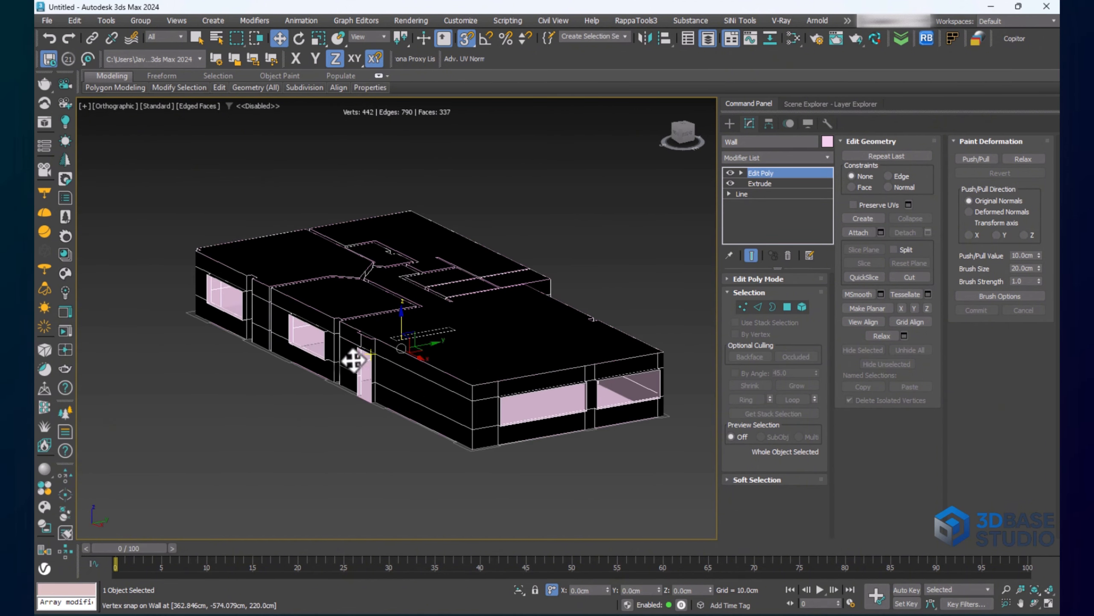
mouse_move(318, 365)
middle_mouse_down("alt")
mouse_move(402, 366)
mouse_move(313, 366)
middle_mouse_up("alt")
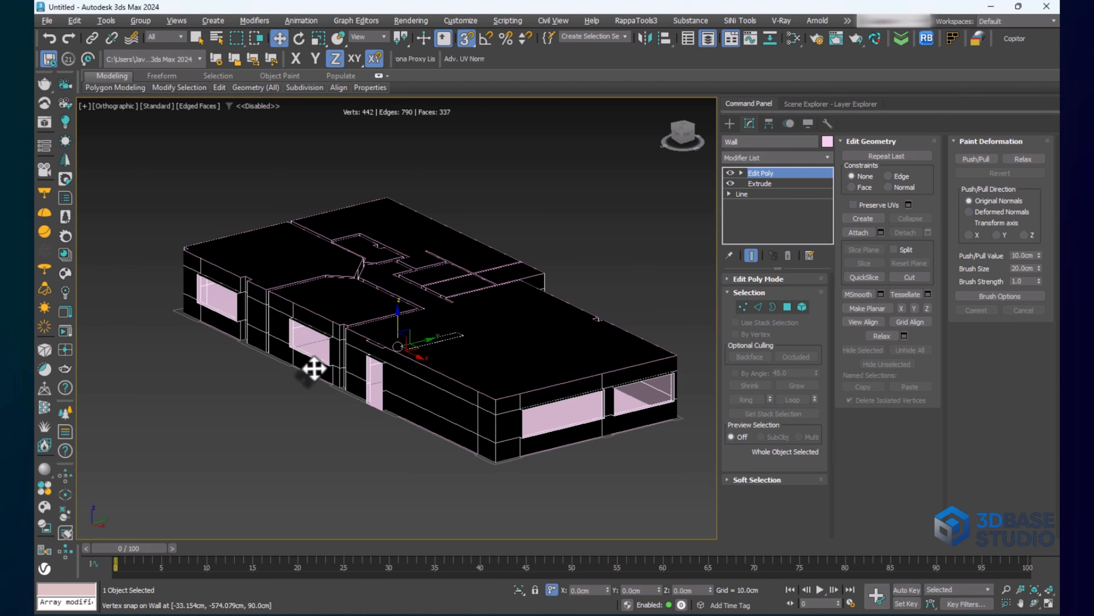
scroll(457, 371, "up", 2)
middle_click_drag(457, 371, 373, 390)
scroll(449, 349, "down", 3)
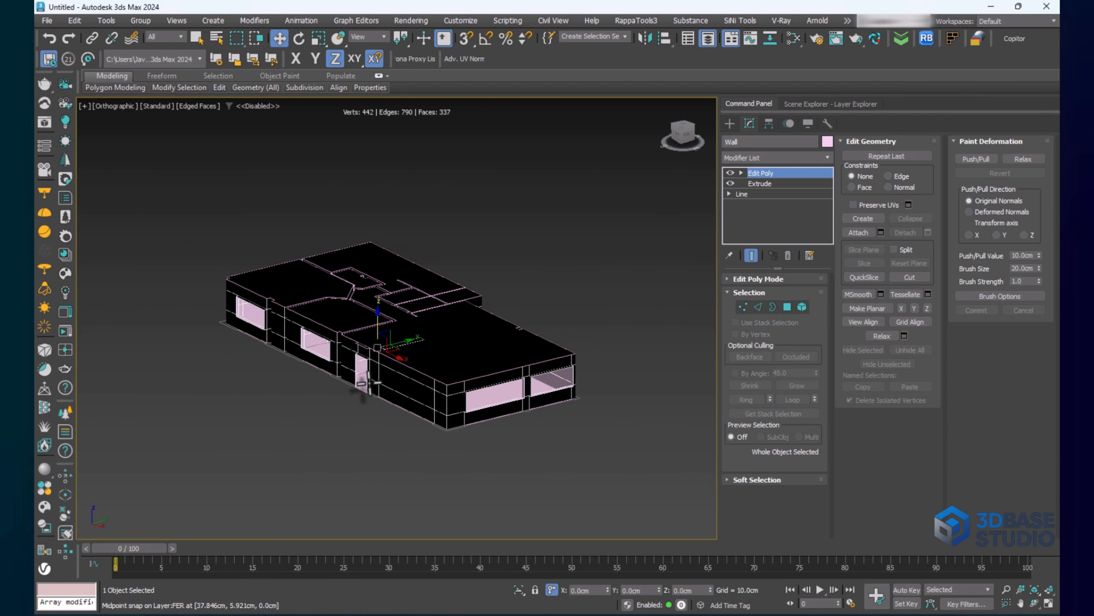
middle_click_drag(450, 348, 349, 371, "alt")
scroll(396, 327, "up", 2)
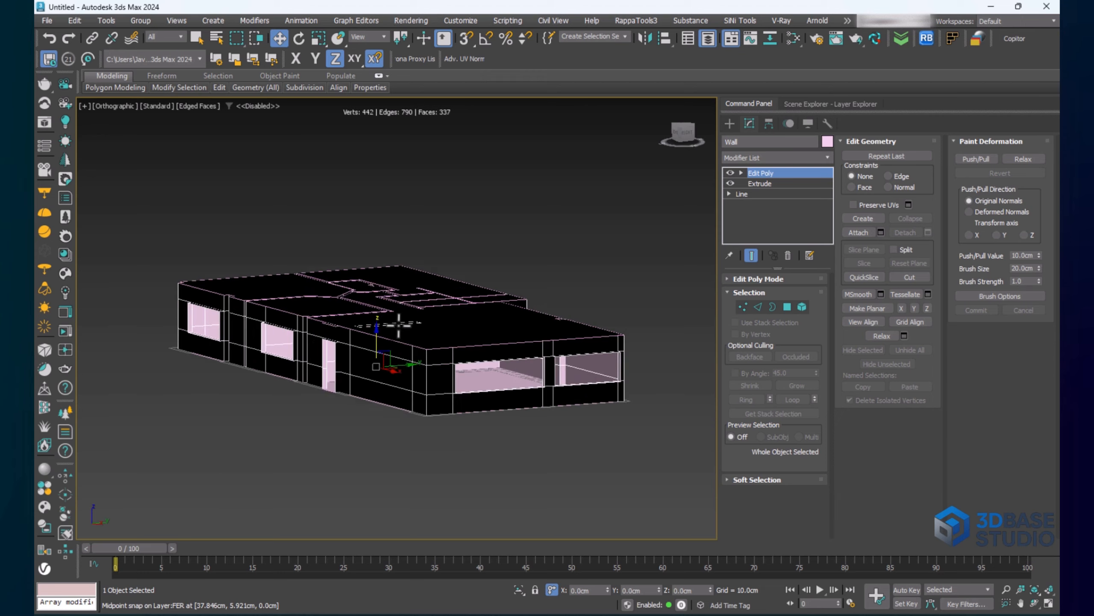
scroll(454, 418, "up", 2)
scroll(373, 342, "up", 1)
scroll(373, 342, "down", 3)
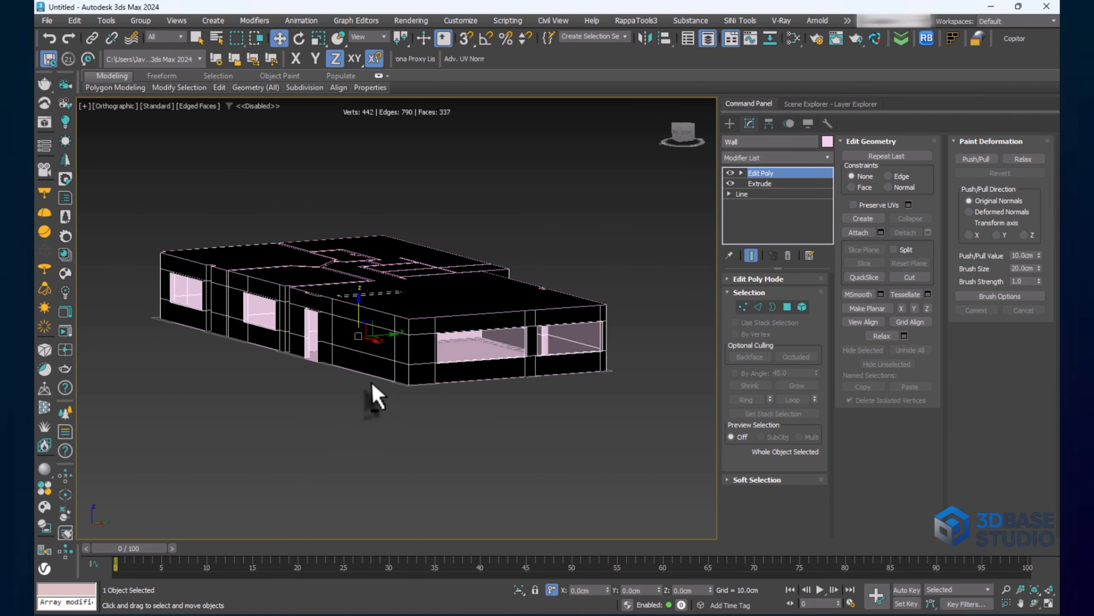
middle_click_drag(379, 391, 370, 367, "alt")
scroll(369, 367, "up", 3)
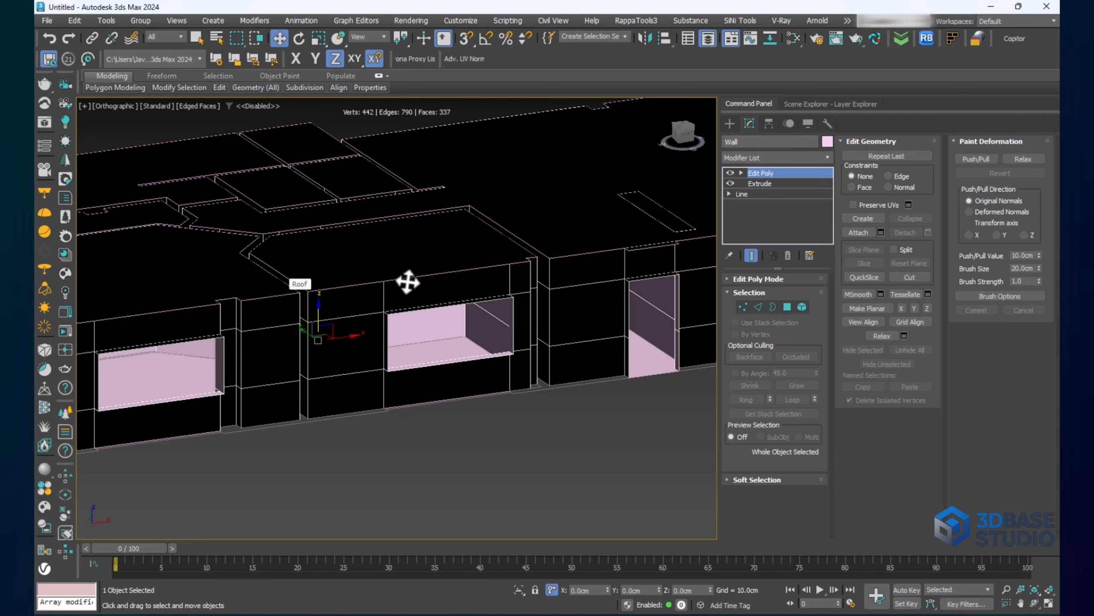
scroll(407, 282, "down", 3)
middle_click_drag(459, 325, 357, 405, "alt")
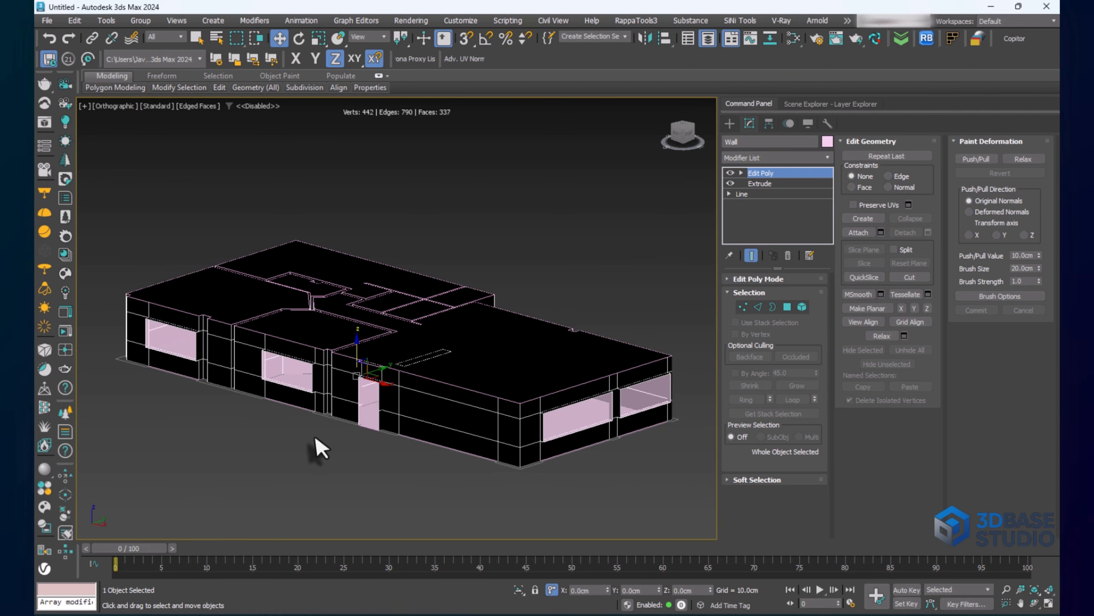
scroll(417, 375, "up", 2)
scroll(405, 380, "down", 6)
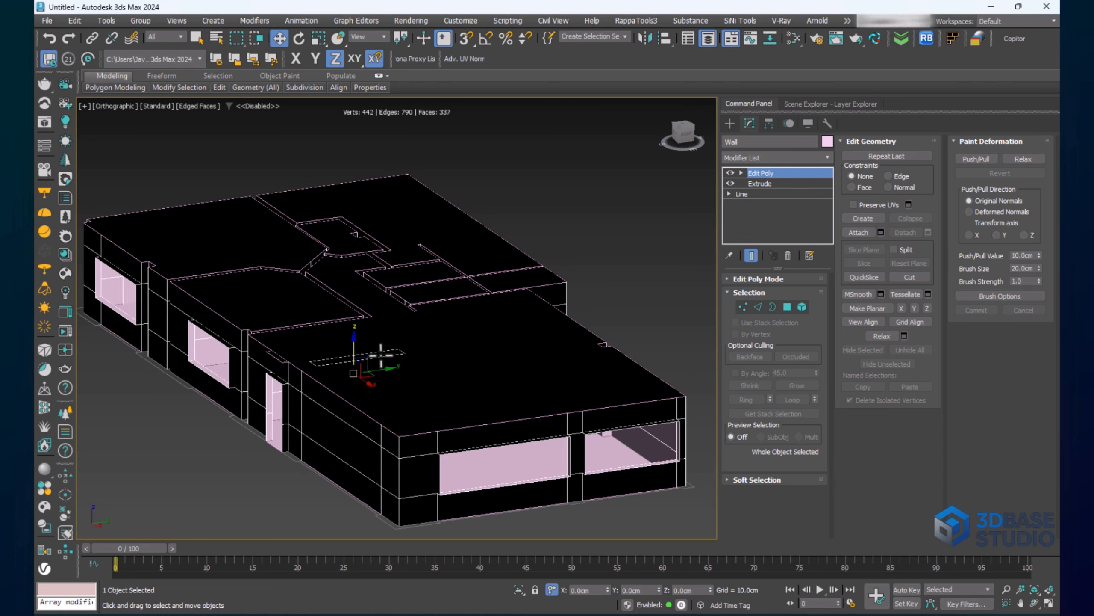
scroll(420, 368, "up", 5)
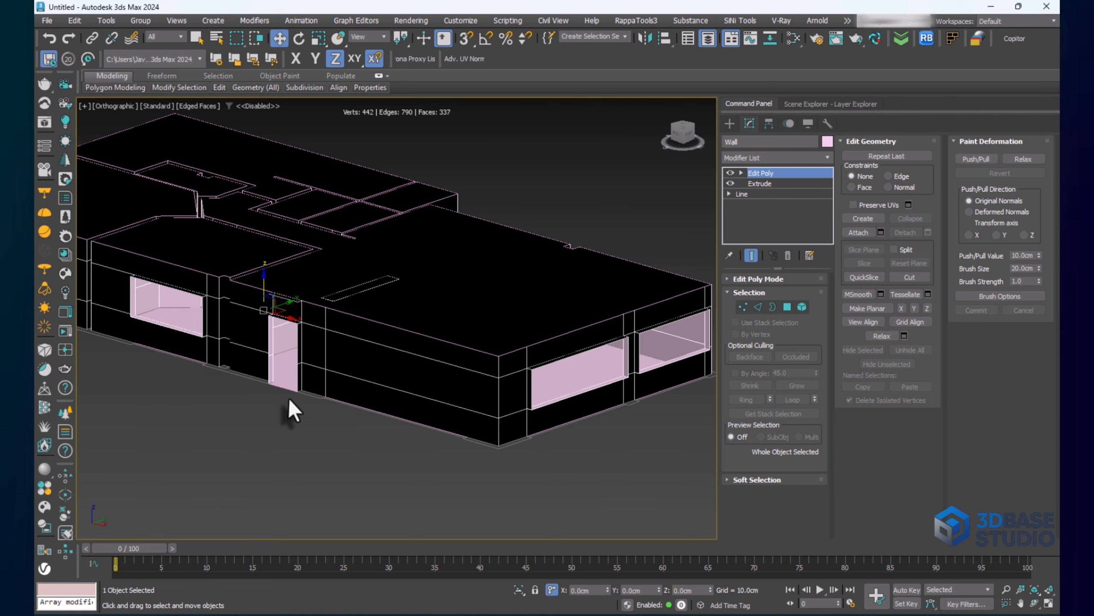
scroll(289, 397, "down", 5)
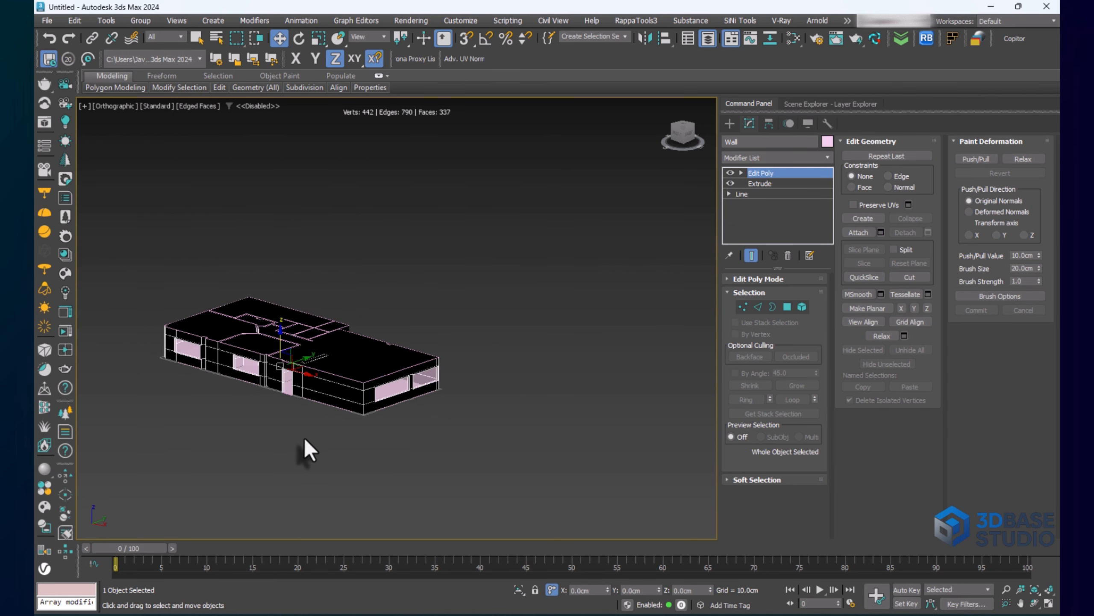